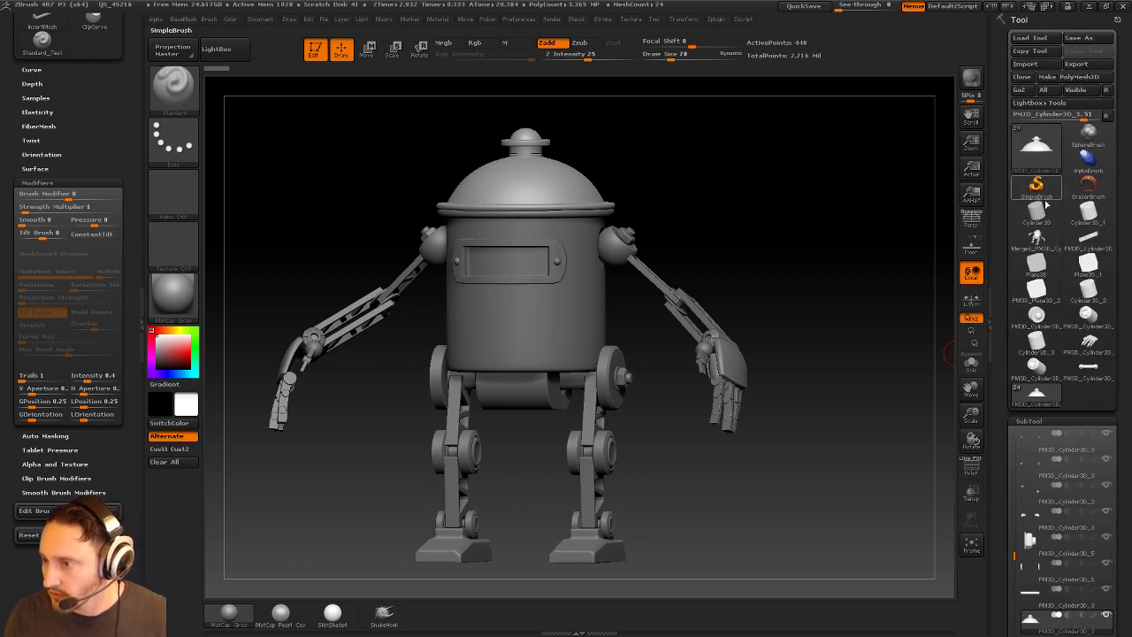
Make the merged robot the active tool and preview it in bright red.
click(1037, 240)
mouse_move(814, 318)
shift+mouse_down()
mouse_move(842, 301)
mouse_move(577, 349)
shift+mouse_up()
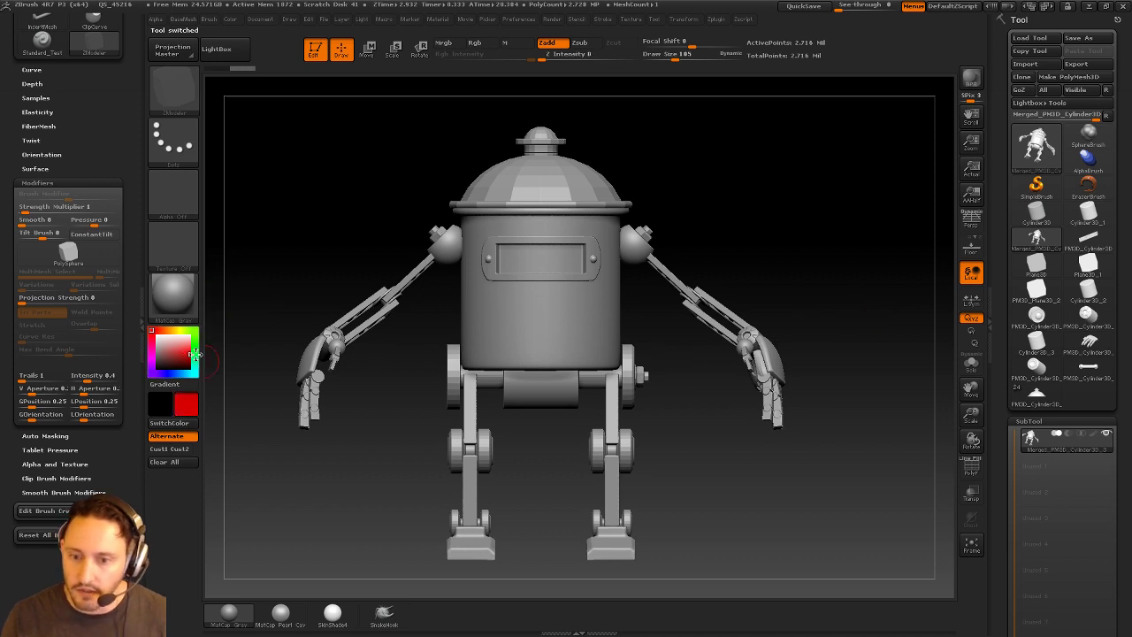
click(195, 354)
mouse_move(865, 256)
mouse_down()
mouse_move(826, 275)
mouse_move(851, 258)
mouse_up()
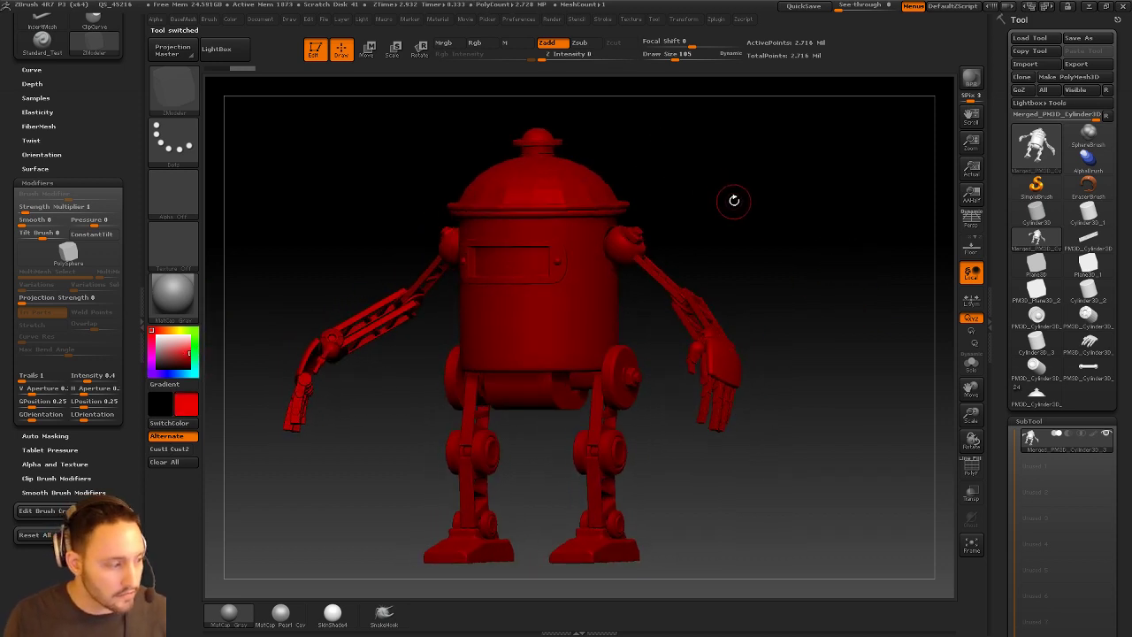
drag(692, 247, 725, 205)
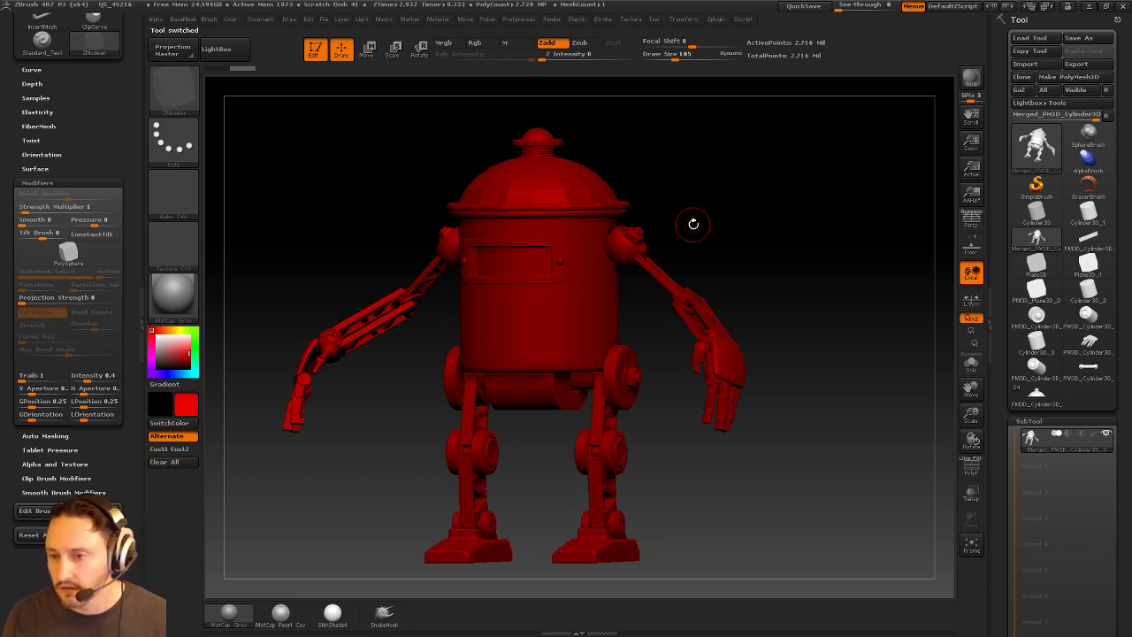
mouse_move(726, 253)
mouse_down()
mouse_move(730, 235)
mouse_move(755, 234)
mouse_move(703, 234)
mouse_up()
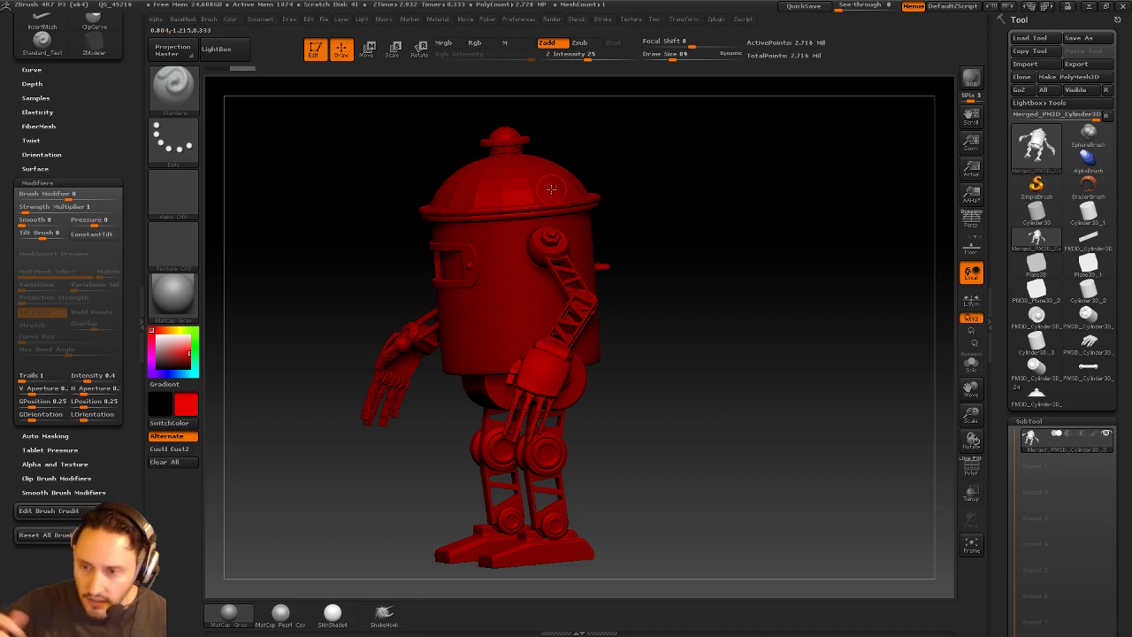
mouse_move(657, 257)
mouse_down()
mouse_move(731, 212)
mouse_move(776, 248)
mouse_move(744, 214)
mouse_move(728, 242)
mouse_move(749, 202)
mouse_move(781, 235)
mouse_move(734, 235)
mouse_move(847, 245)
mouse_move(776, 245)
mouse_move(802, 243)
mouse_move(803, 212)
mouse_move(775, 233)
mouse_up()
key(s)
alt+drag(794, 217, 809, 216)
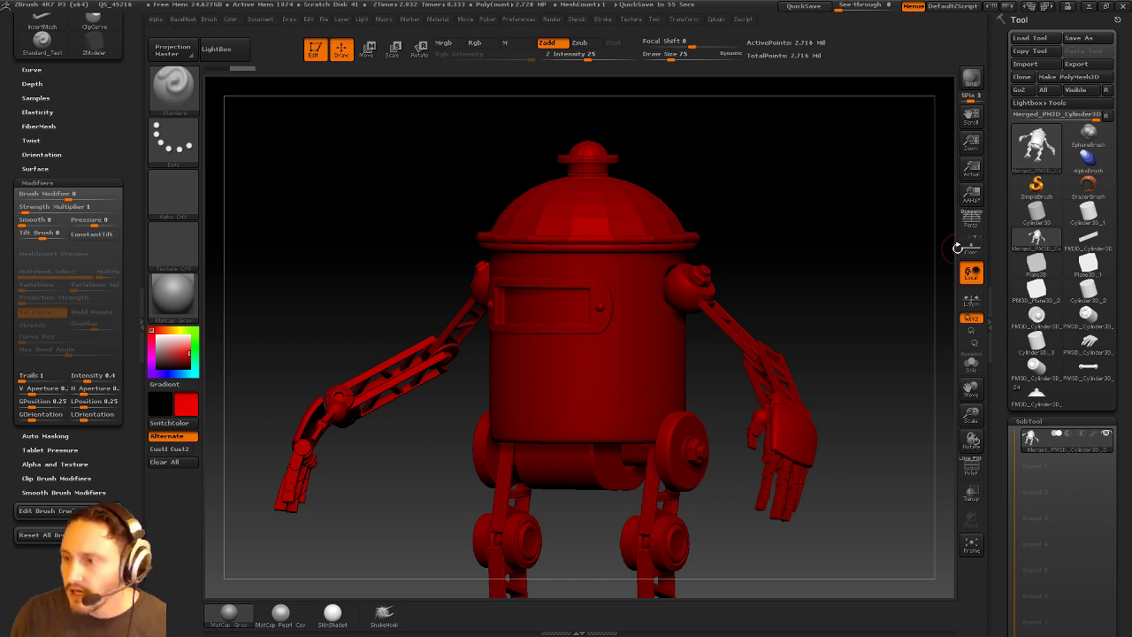
mouse_move(865, 325)
mouse_down()
mouse_move(878, 337)
mouse_move(896, 317)
mouse_up()
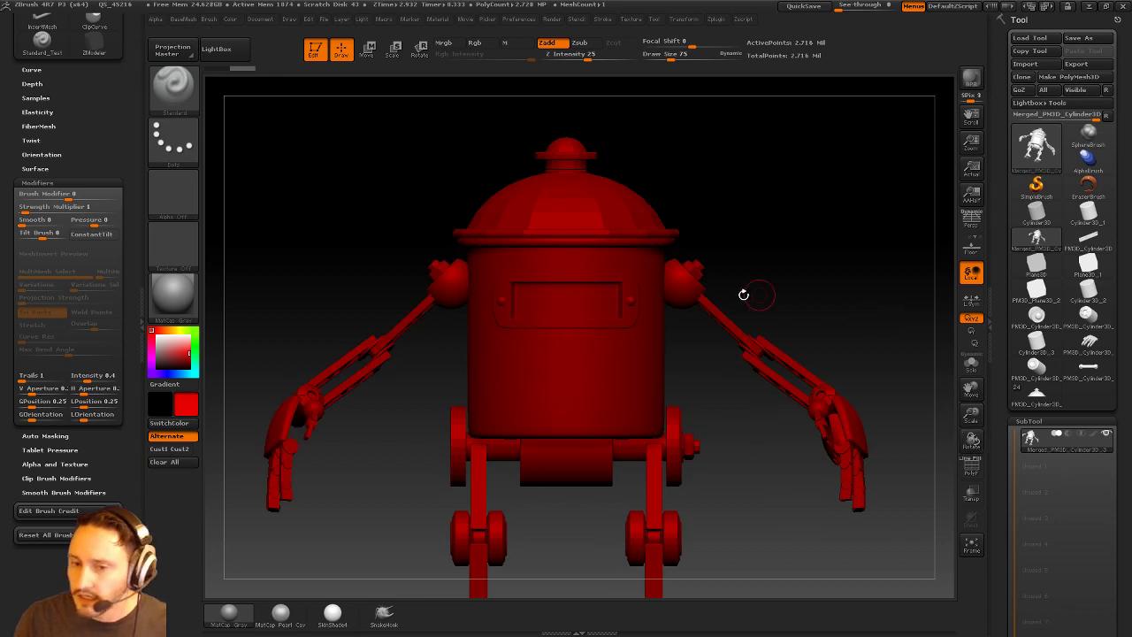
click(157, 337)
key(b)
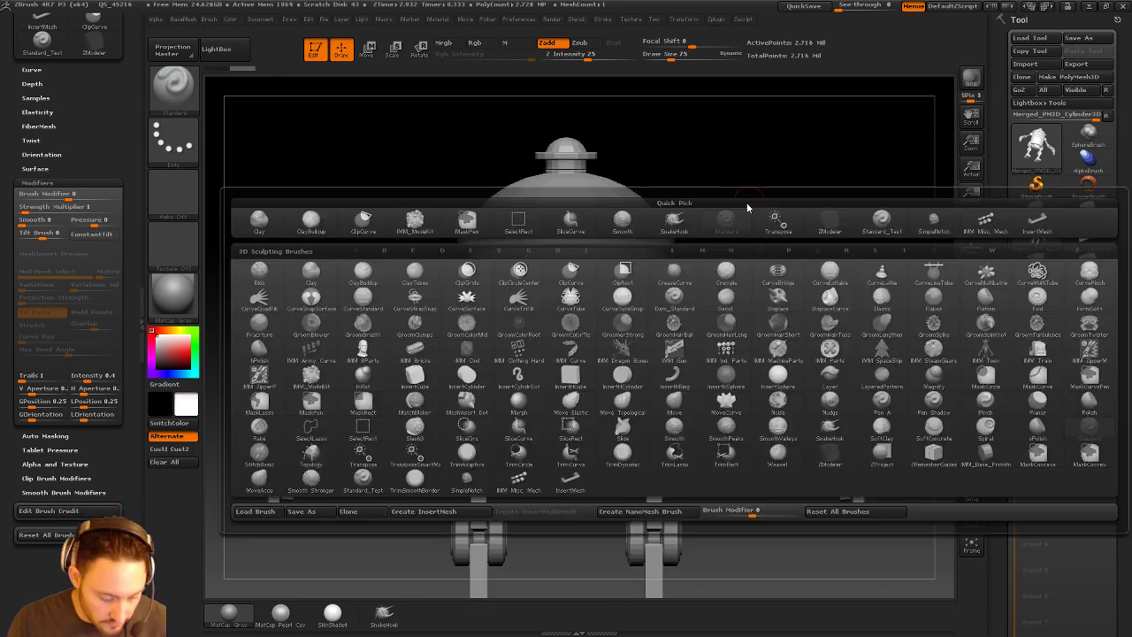
key(i)
click(295, 377)
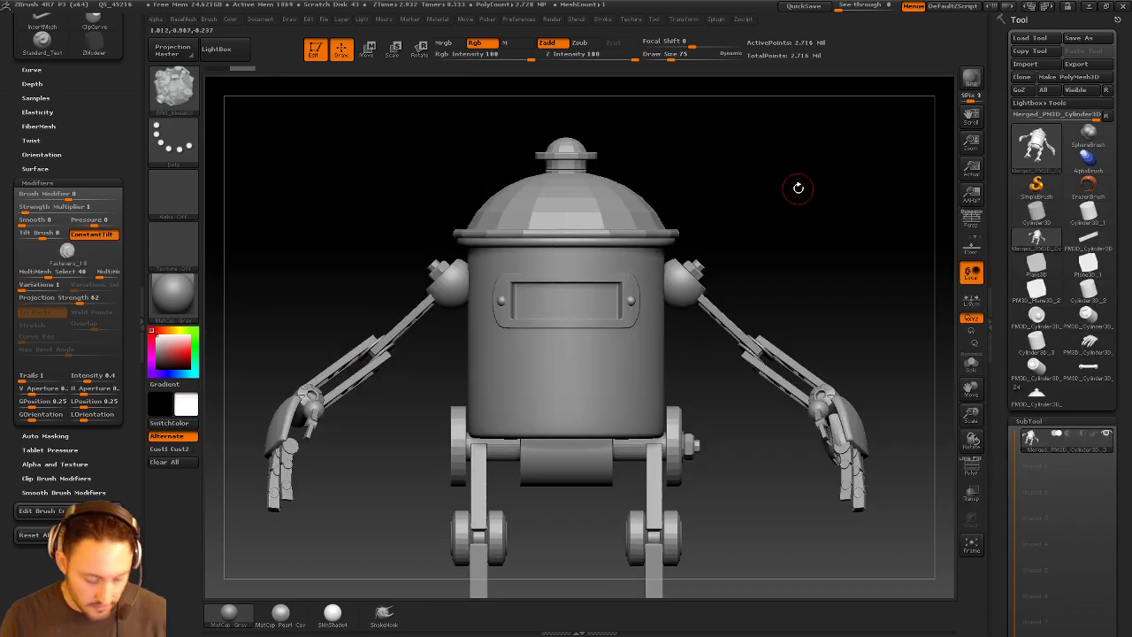
key(m)
click(713, 263)
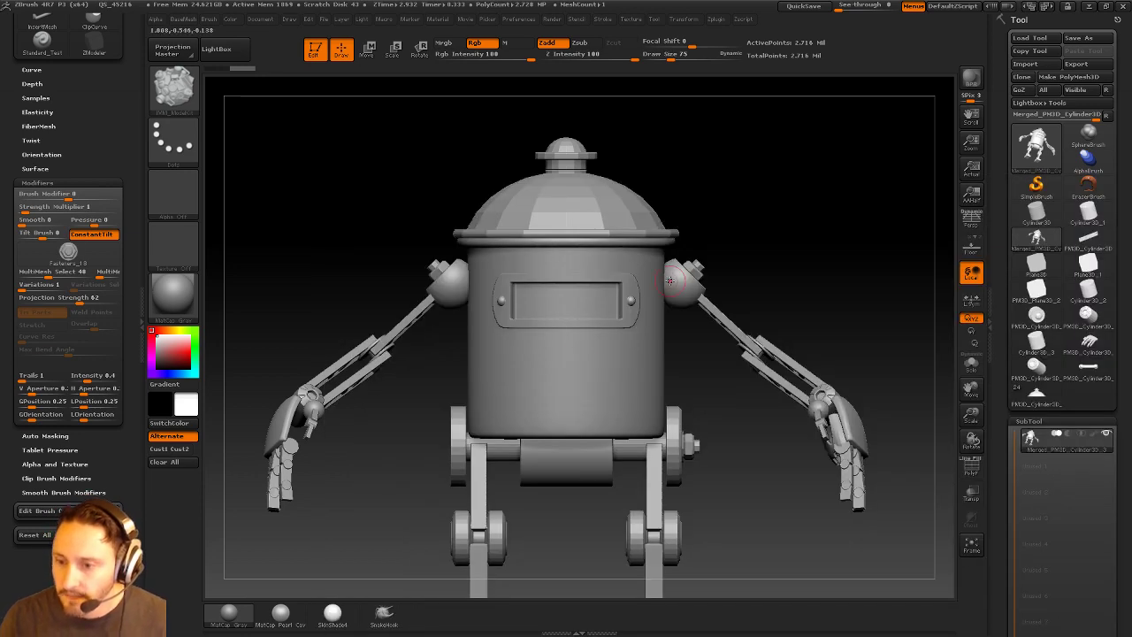
mouse_move(763, 233)
alt+mouse_down()
mouse_move(723, 245)
mouse_move(786, 242)
mouse_move(835, 286)
mouse_move(791, 235)
mouse_move(826, 242)
mouse_move(794, 248)
mouse_move(829, 222)
mouse_move(826, 256)
mouse_move(740, 255)
mouse_move(790, 252)
mouse_move(796, 234)
alt+mouse_up()
key(b)
key(s)
key(t)
key(s)
click(724, 248)
key(s)
key(s)
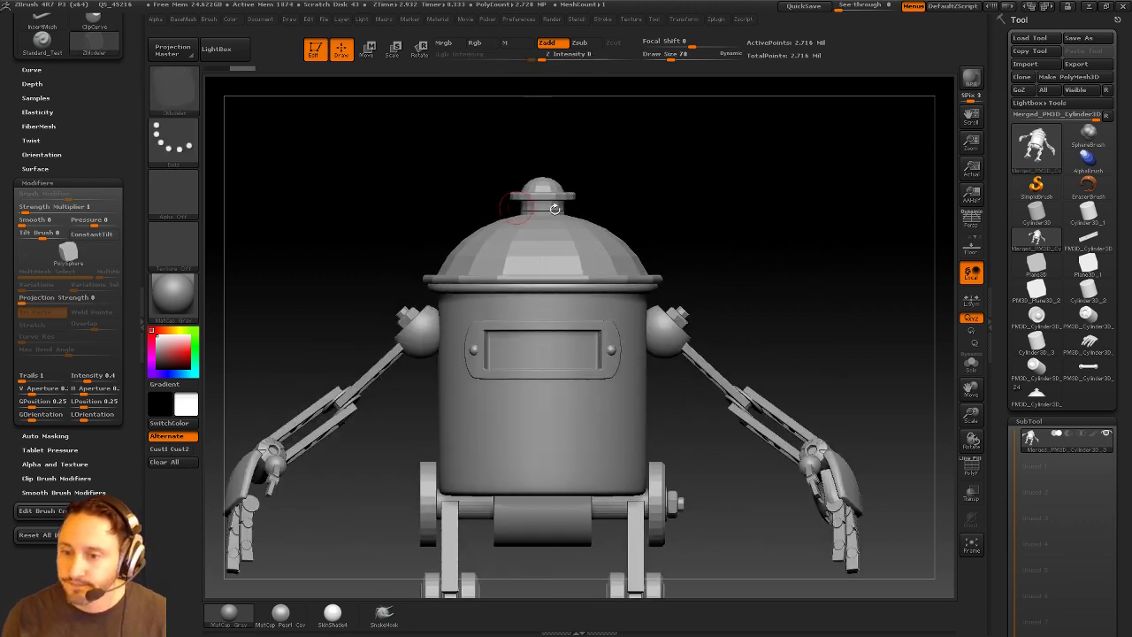
Set the active colour to red, choose the Standard brush and isolate the robot's cylindrical body.
mouse_move(796, 315)
alt+mouse_down()
mouse_move(800, 284)
mouse_move(838, 225)
alt+mouse_up()
click(190, 353)
mouse_move(687, 248)
mouse_down()
mouse_move(749, 268)
mouse_move(742, 257)
mouse_move(688, 264)
mouse_up()
key(b)
key(s)
key(t)
key(s)
click(741, 272)
ctrl+shift+click(597, 375)
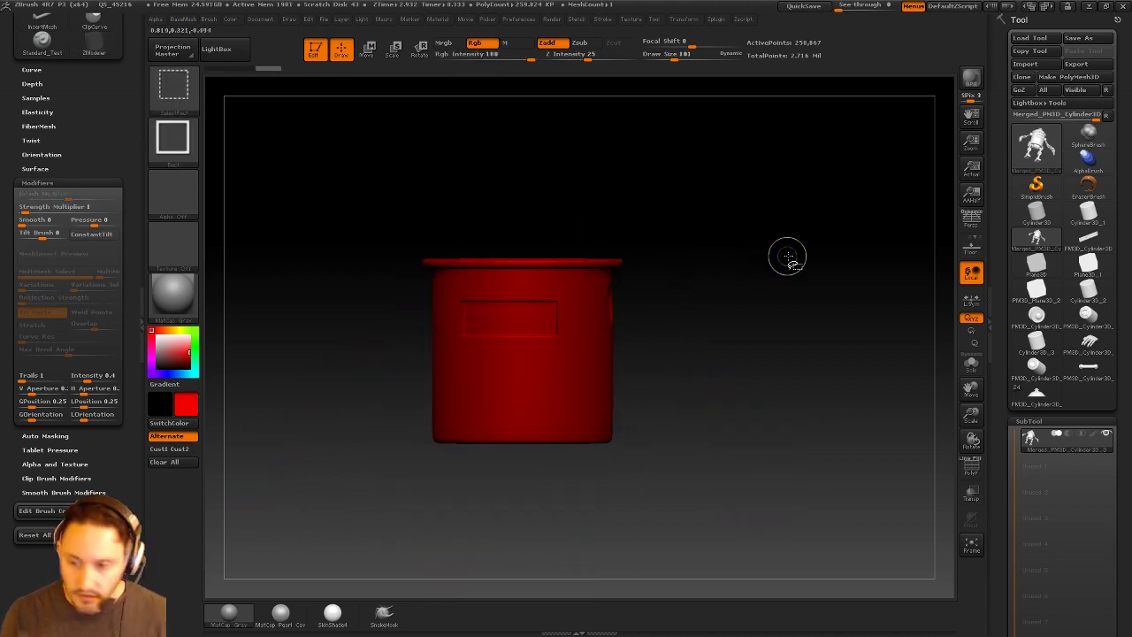
key(ctrl+shift+d)
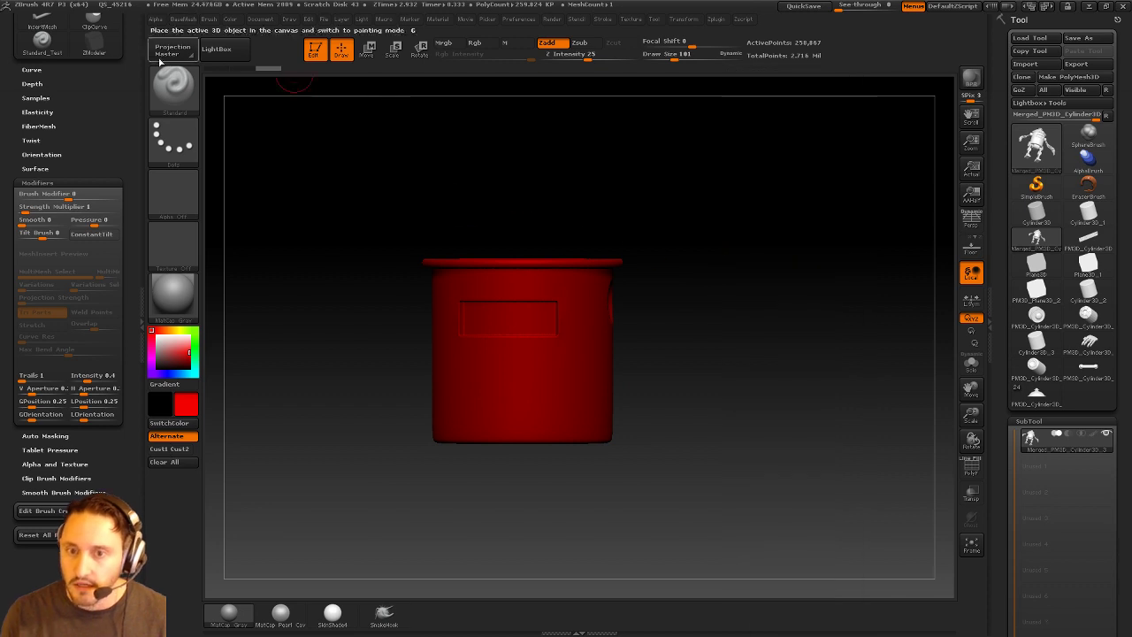
Dock the Color palette, fill the isolated body with red using FillObject, and unhide the rest of the robot.
scroll(120, 285, up, 5)
click(123, 20)
click(231, 20)
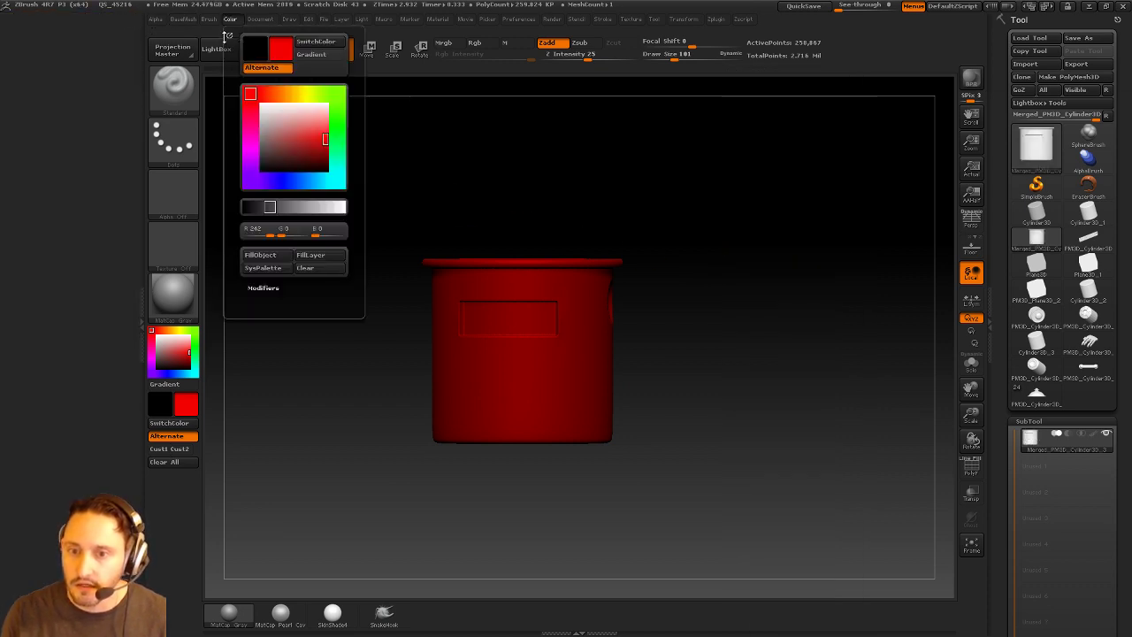
drag(225, 37, 62, 113)
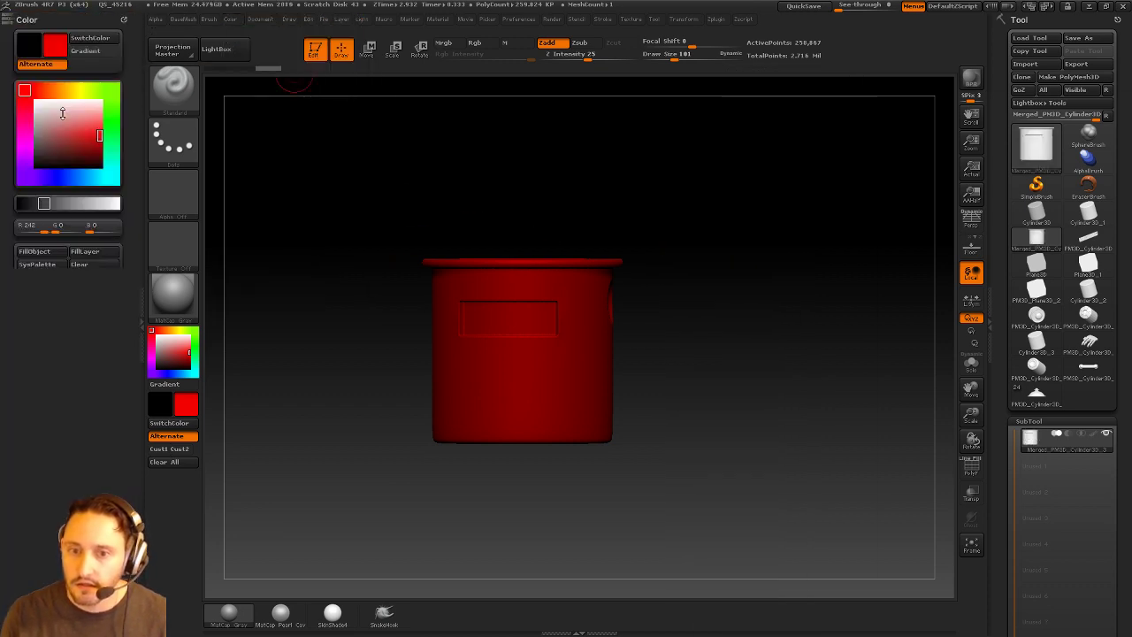
click(49, 256)
mouse_move(786, 253)
alt+mouse_down()
mouse_move(781, 237)
mouse_move(804, 263)
mouse_move(753, 255)
mouse_move(772, 265)
mouse_move(748, 267)
alt+mouse_up()
ctrl+shift+click(795, 266)
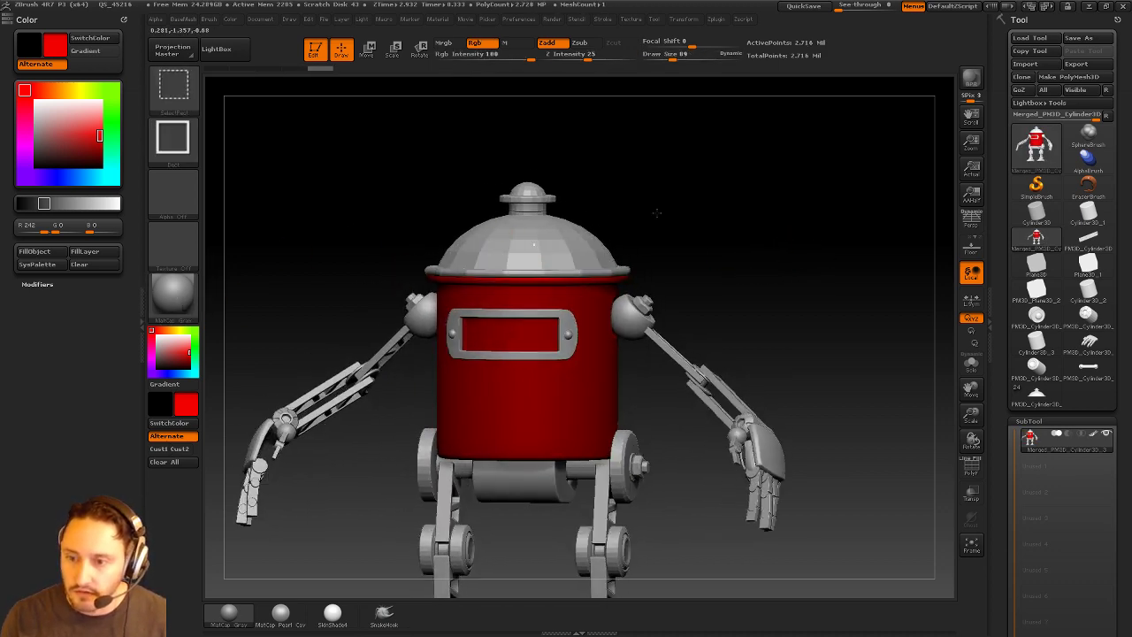
Isolate the domed lid, fill it with the same red, and unhide the whole robot.
ctrl+shift+click(529, 244)
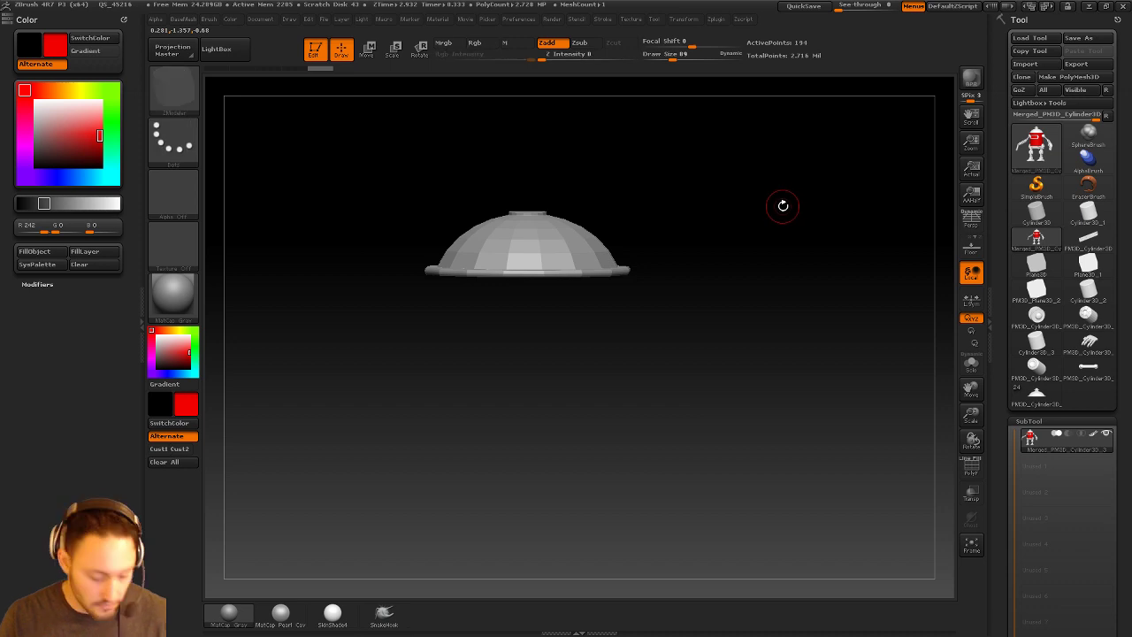
ctrl+shift+click(778, 198)
drag(783, 192, 758, 242)
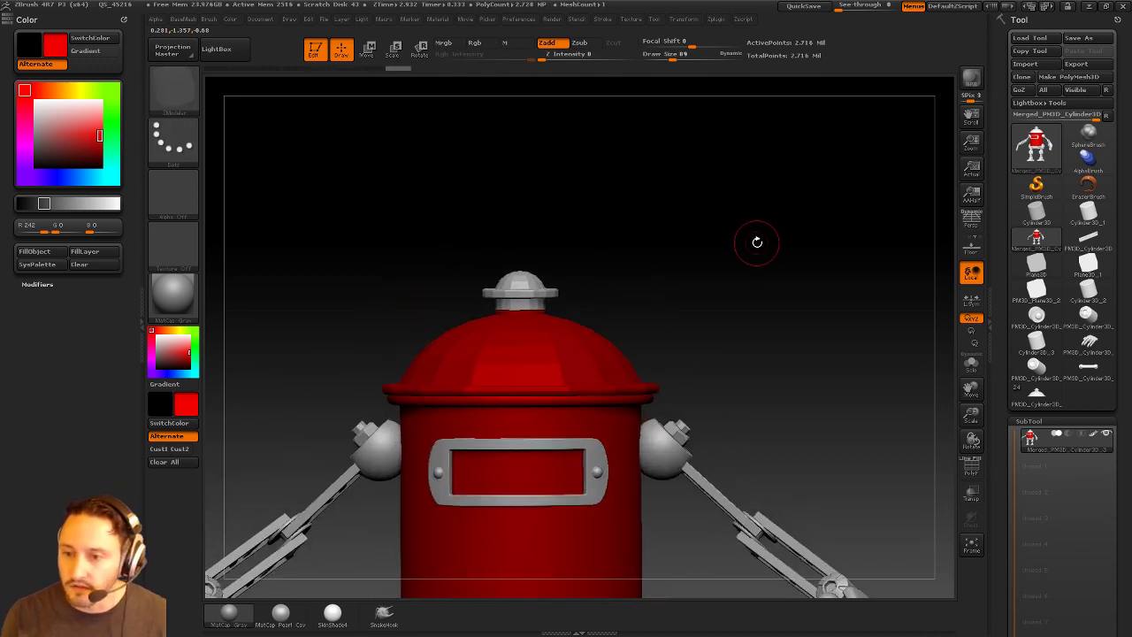
Fill the rounded cap and the neck of the lid's knob with orange, isolating each part in turn.
click(168, 331)
drag(607, 248, 571, 301)
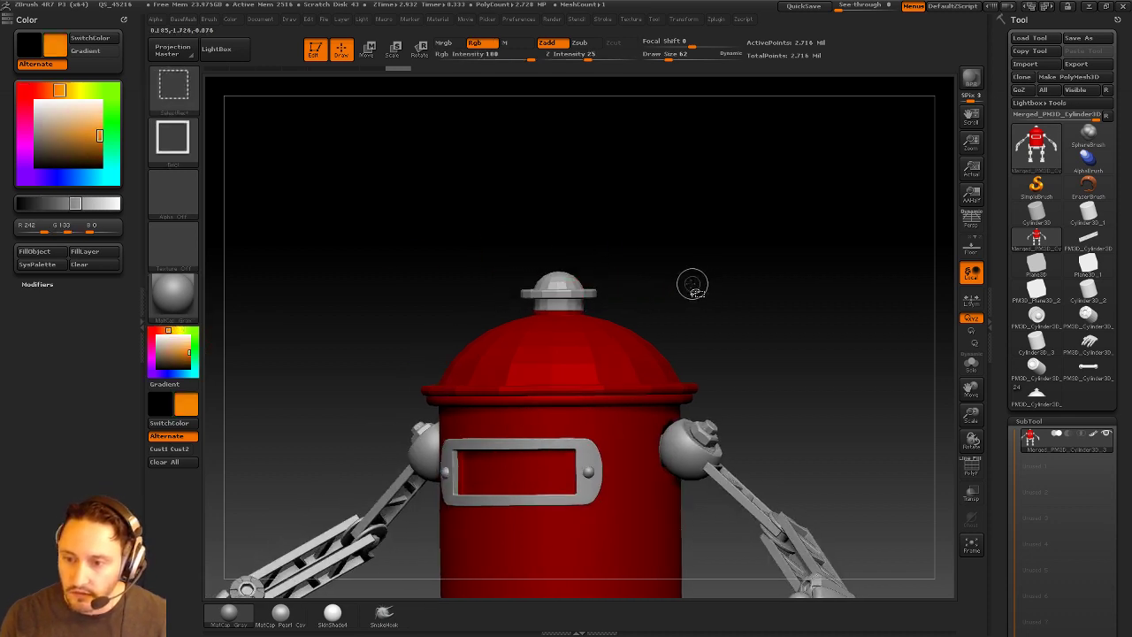
ctrl+shift+click(563, 277)
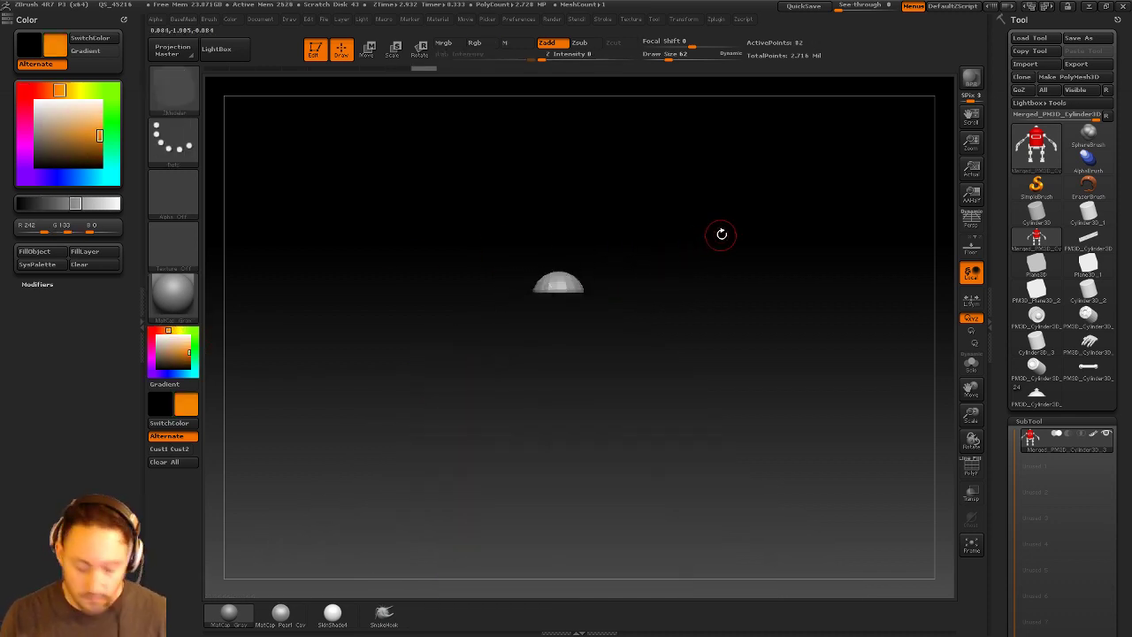
ctrl+shift+click(724, 232)
ctrl+shift+click(593, 305)
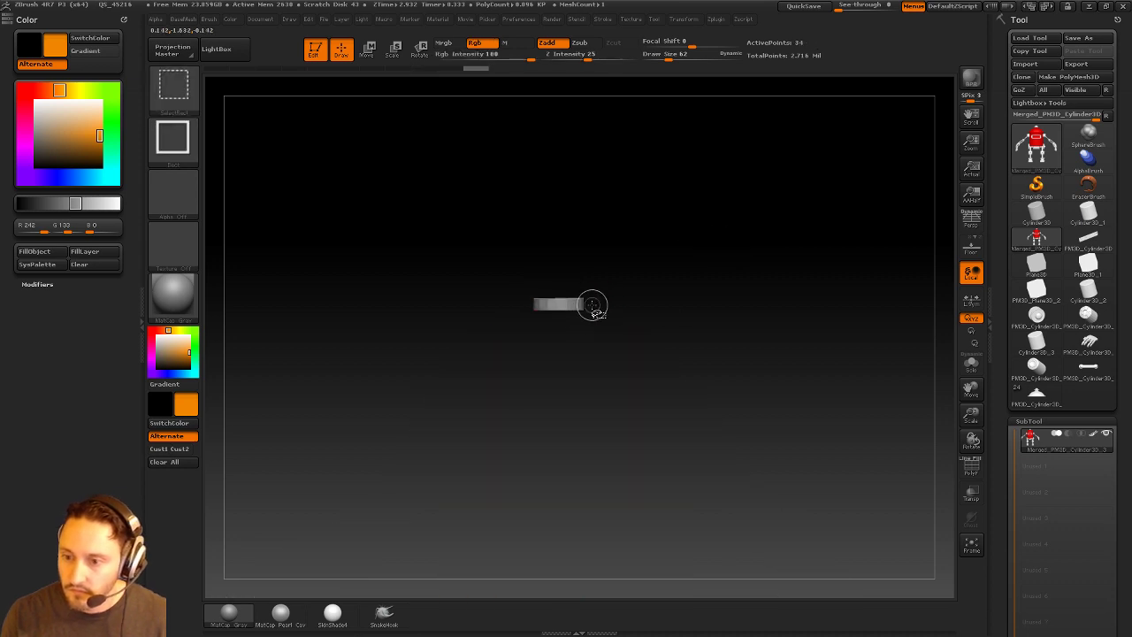
ctrl+shift+click(754, 271)
Set the active colour to bright yellow-green.
drag(748, 273, 728, 208)
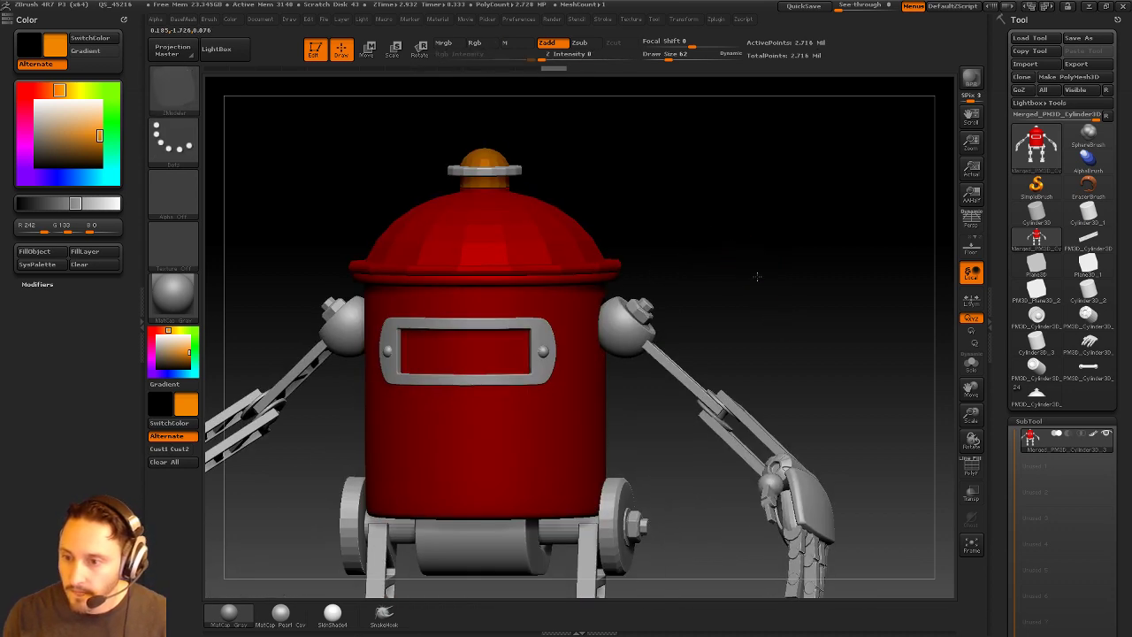
drag(758, 277, 735, 215)
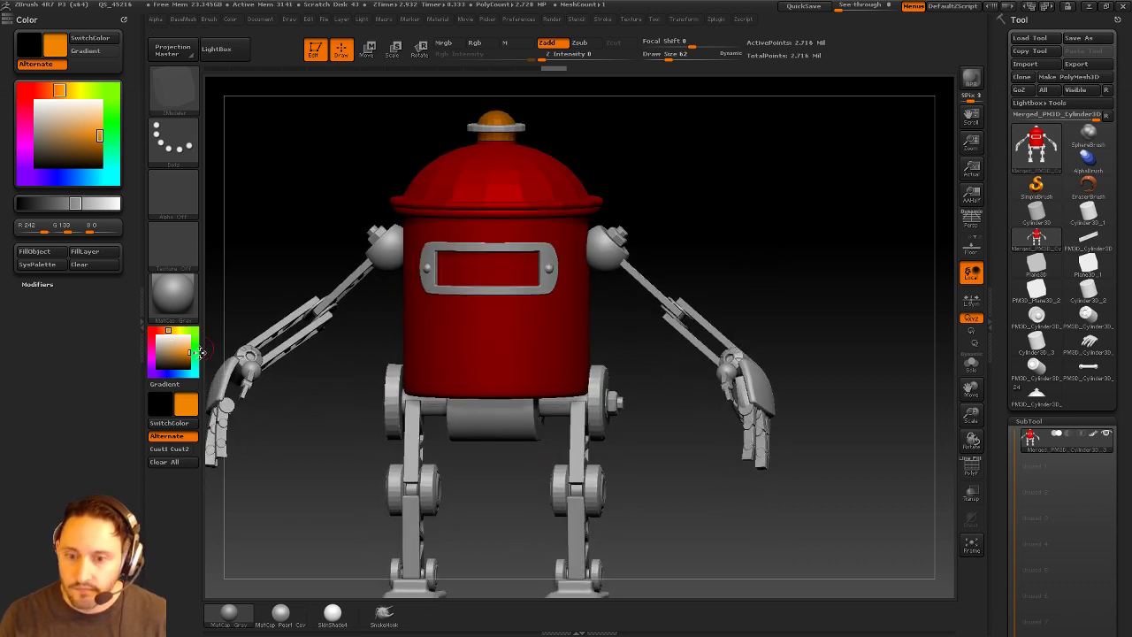
click(180, 330)
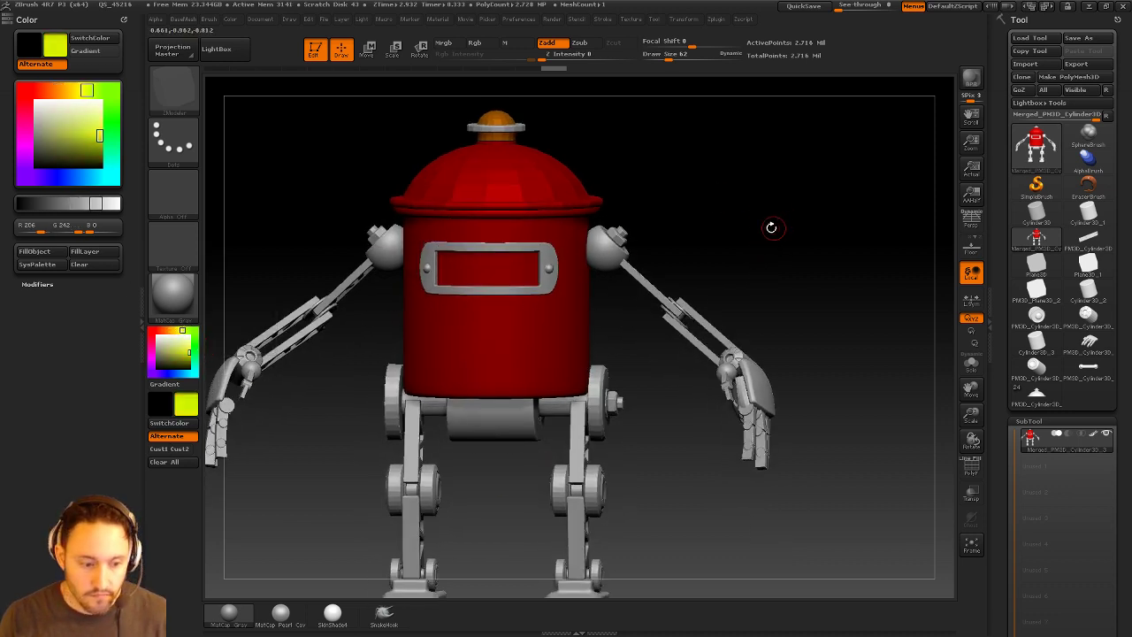
Examine the robot's parts from several angles and inspect the shoulder joint's polygroups up close with PolyFrame.
drag(771, 227, 778, 181)
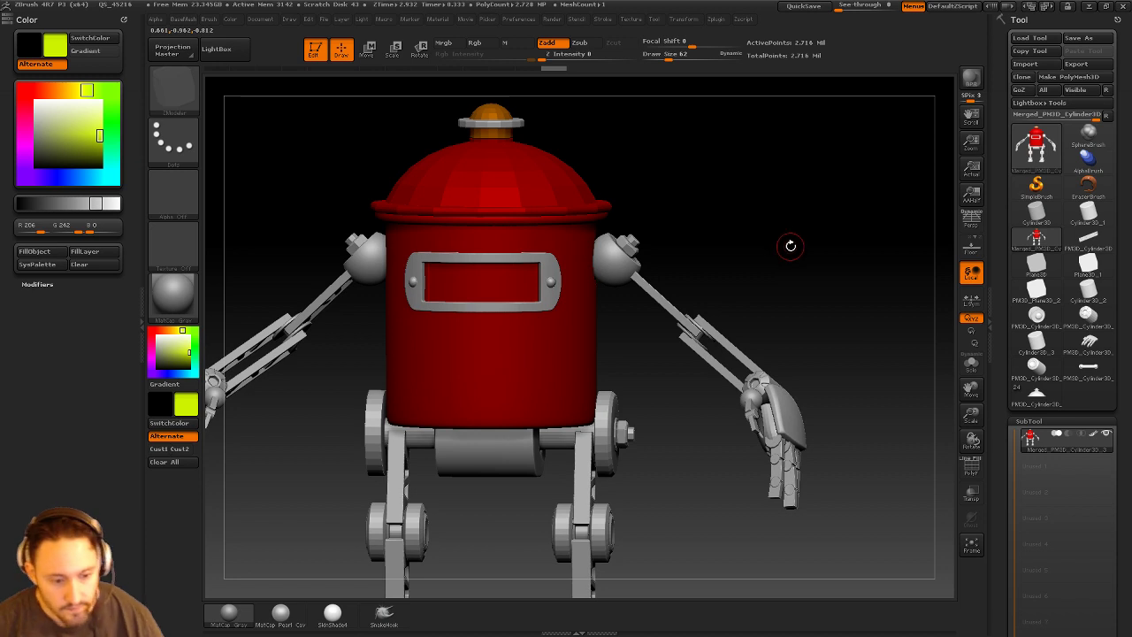
drag(800, 224, 793, 198)
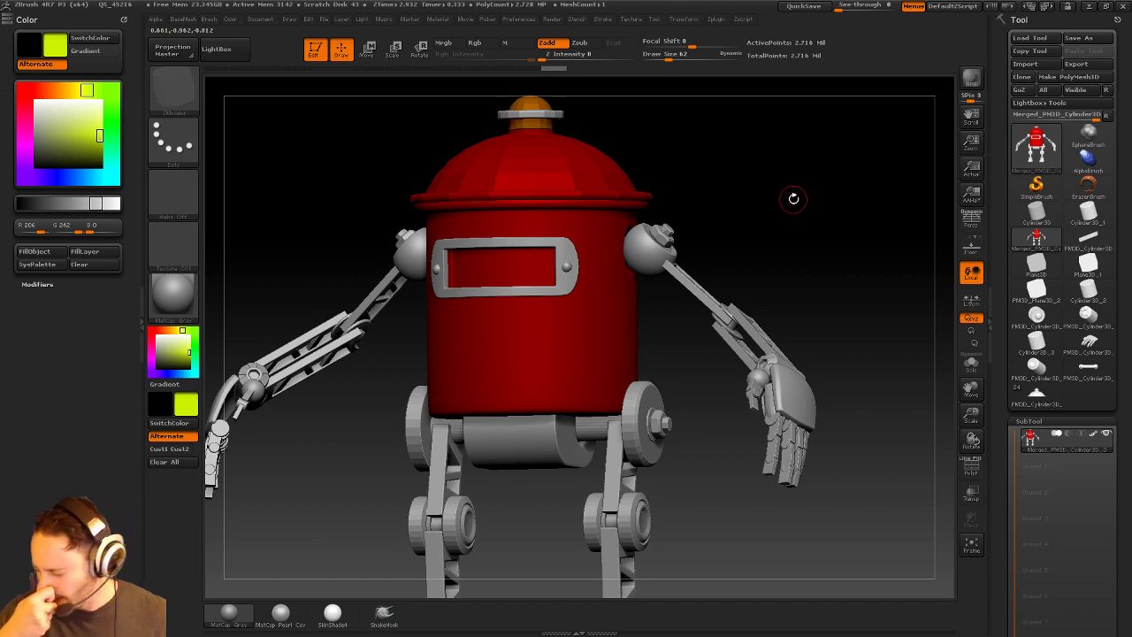
drag(754, 144, 619, 292)
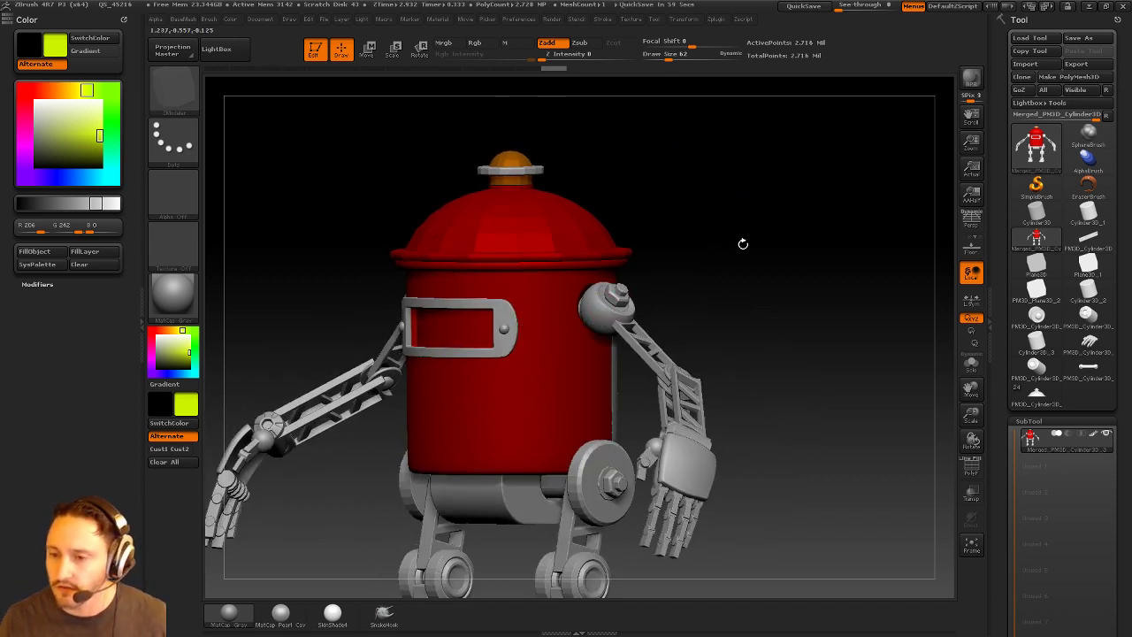
shift+drag(722, 259, 653, 268)
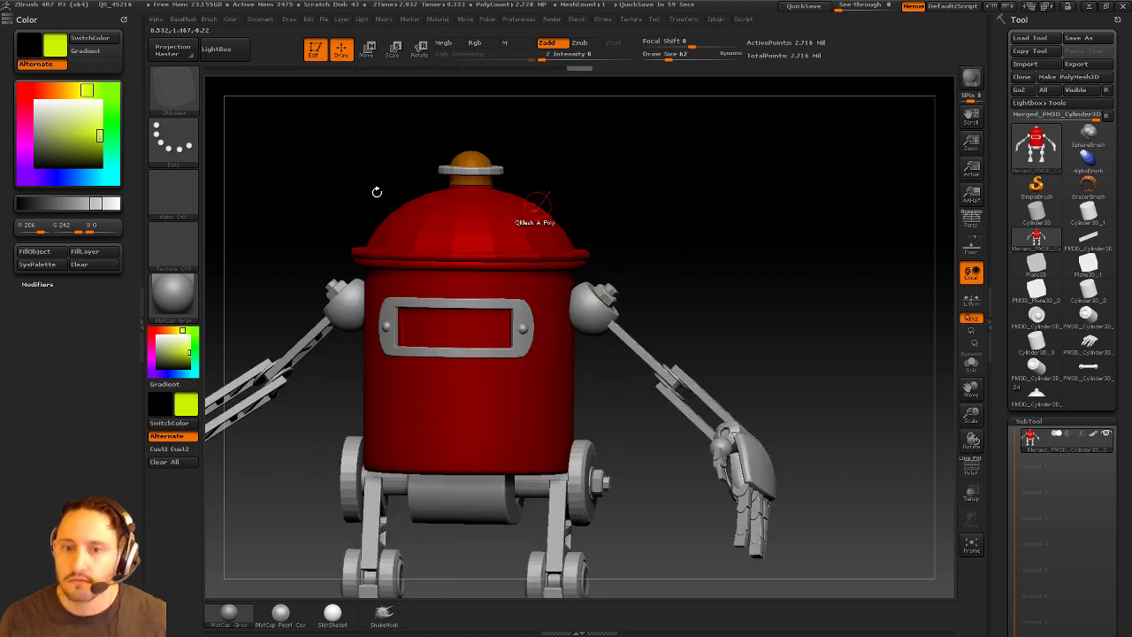
alt+drag(826, 193, 780, 276)
alt+drag(690, 245, 784, 399)
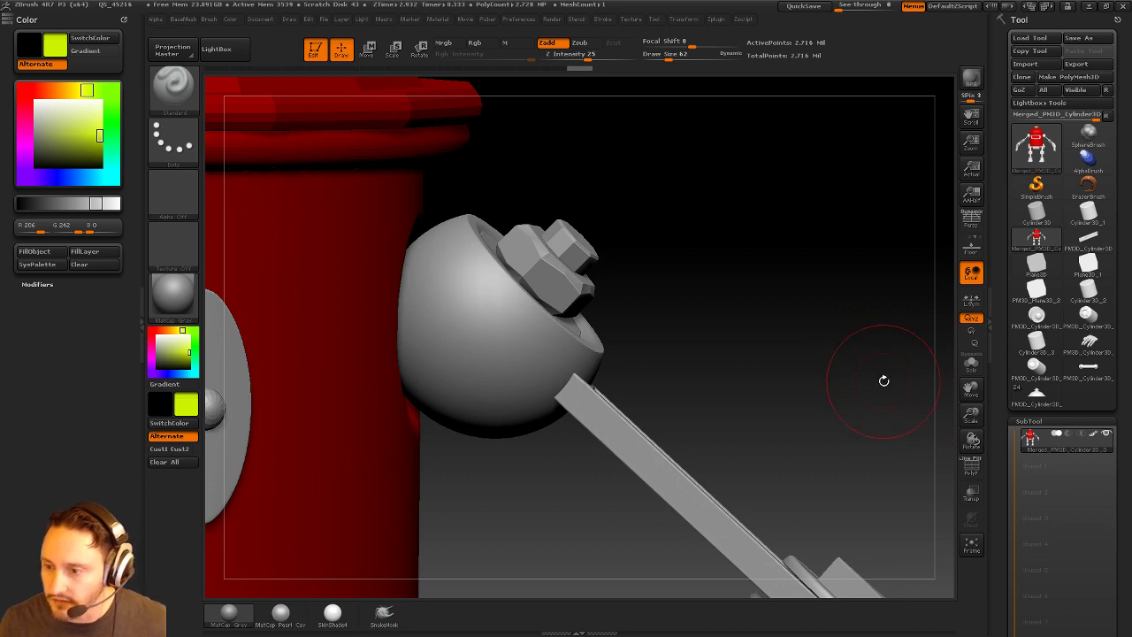
alt+drag(884, 381, 877, 351)
click(973, 471)
click(973, 470)
alt+drag(810, 348, 719, 286)
Isolate the flat ring of the lid's knob, fill it with yellow-green, and unhide the whole robot.
mouse_move(788, 301)
mouse_down()
mouse_move(784, 283)
mouse_move(799, 321)
mouse_move(795, 283)
mouse_up()
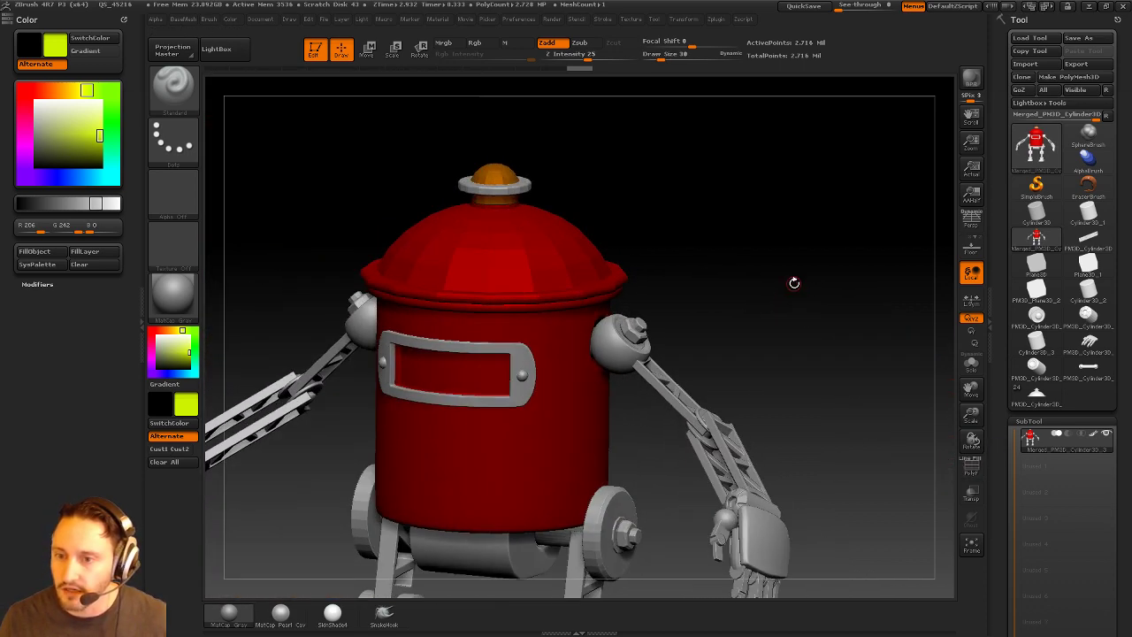
ctrl+shift+click(531, 183)
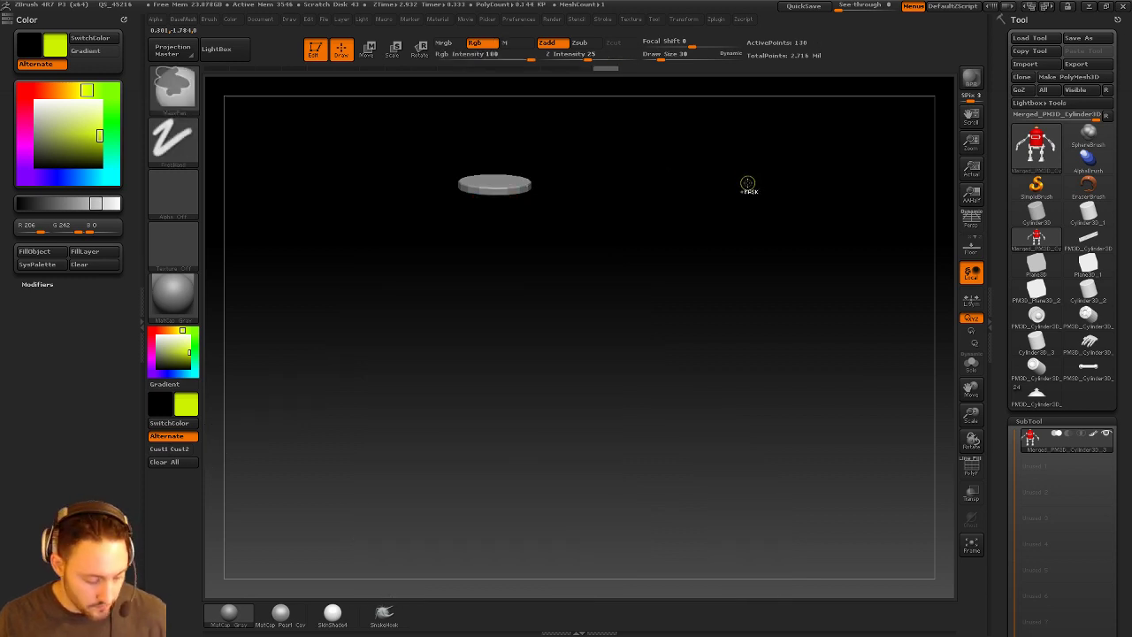
ctrl+shift+click(761, 155)
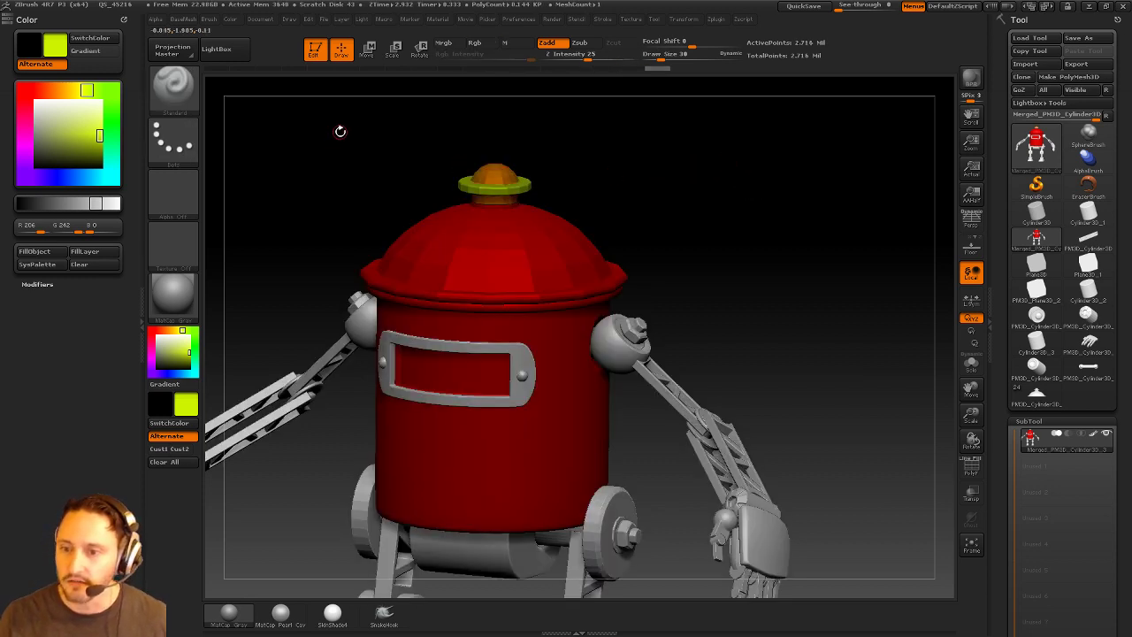
Fill both ball-shaped shoulder joints with bright green while they are isolated, and unhide the rest of the robot.
drag(725, 206, 690, 269)
click(112, 124)
ctrl+shift+click(548, 323)
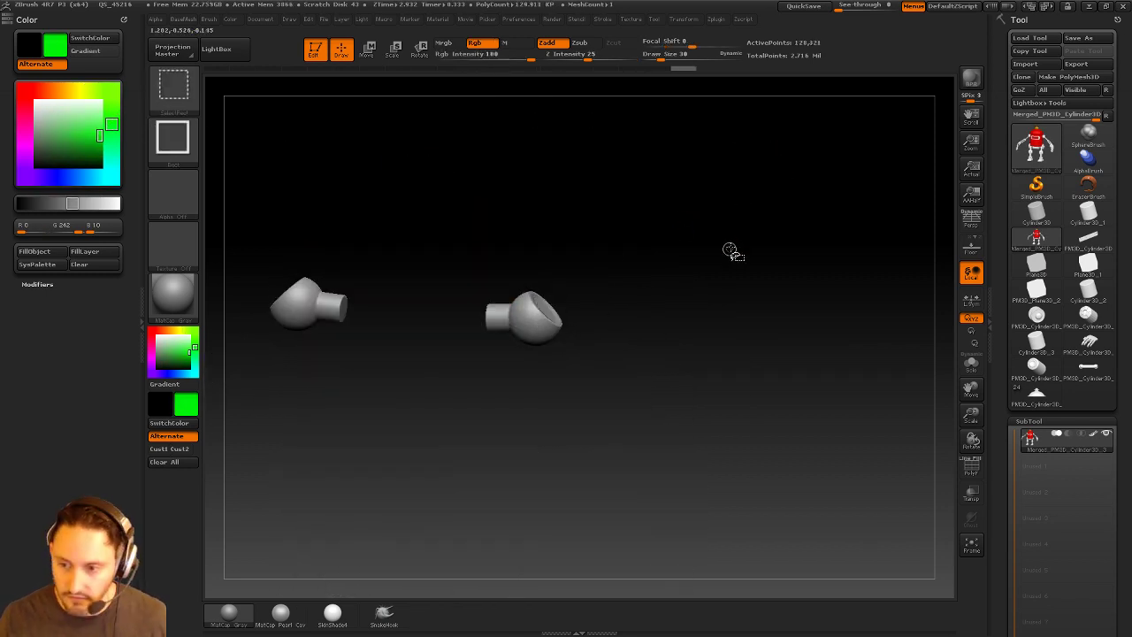
key(ctrl+f)
ctrl+shift+click(753, 268)
Isolate the round elbow pivots of both arms, fill them with the same green, and unhide everything.
drag(753, 267, 555, 354)
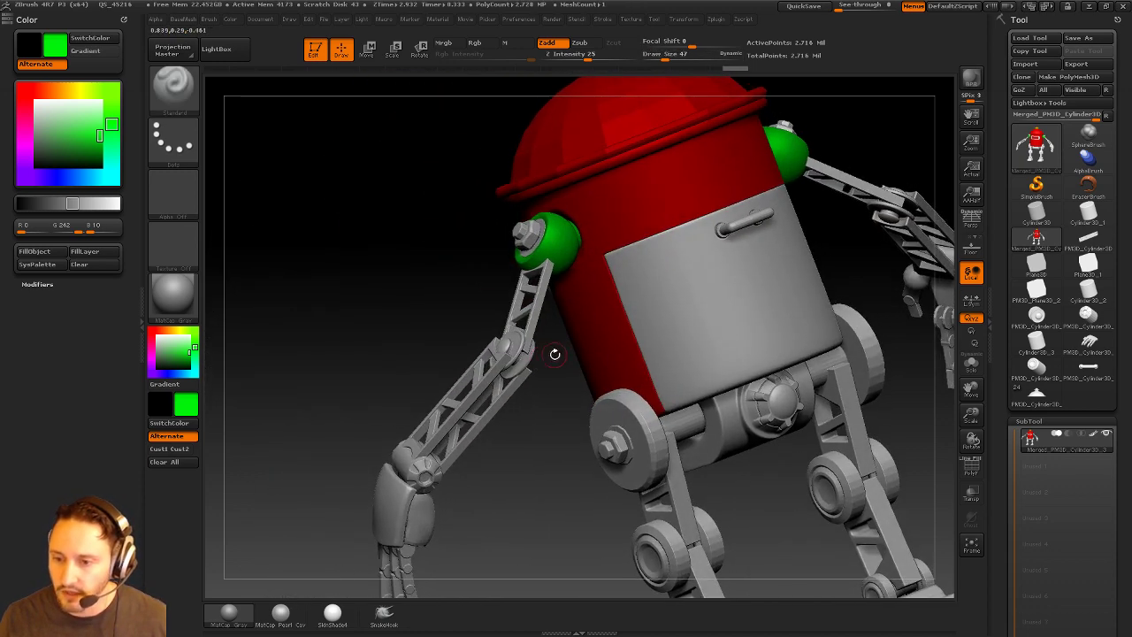
ctrl+shift+click(520, 354)
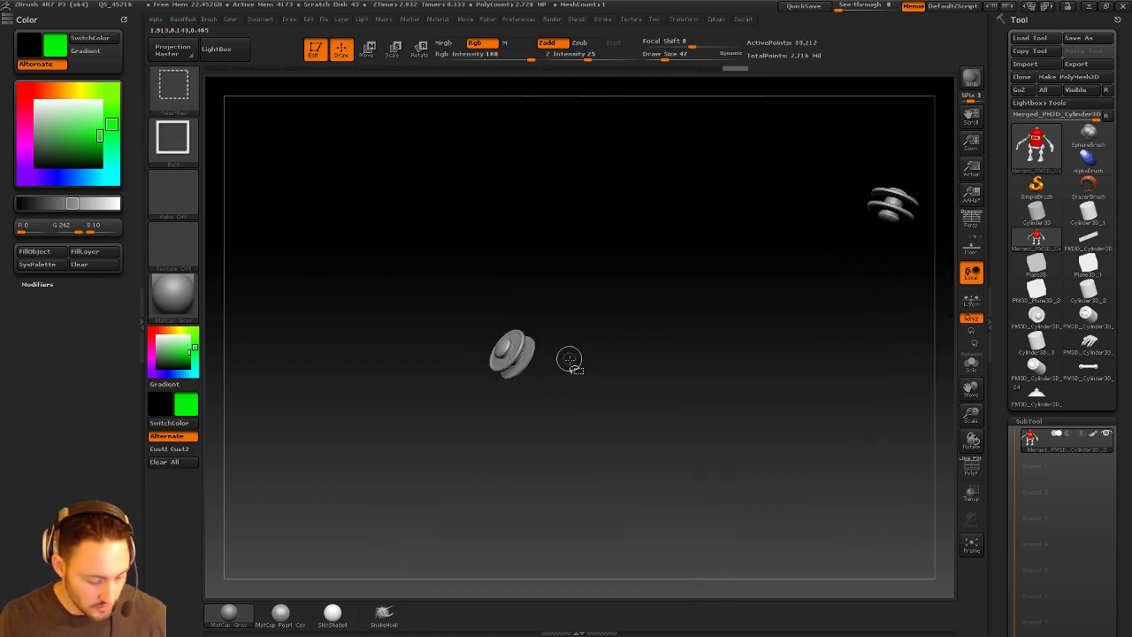
key(ctrl+f)
ctrl+shift+click(405, 310)
Isolate the cylindrical wrist joints, fill them with the same green, and unhide the whole robot.
drag(402, 306, 741, 289)
ctrl+shift+click(615, 414)
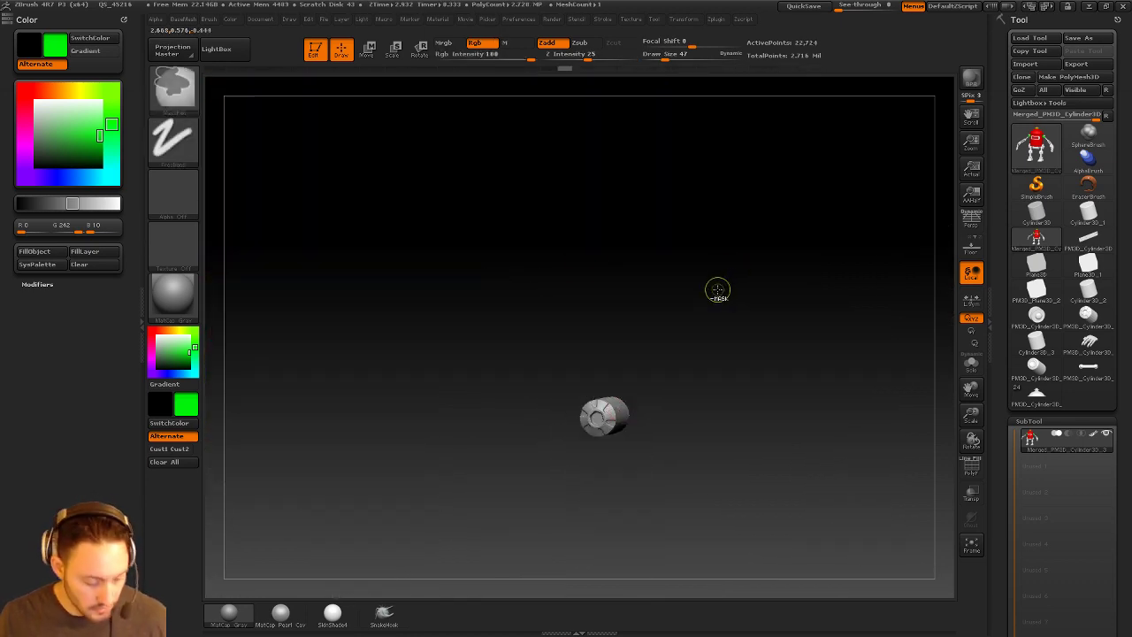
ctrl+shift+click(733, 306)
Isolate the large round hip discs on both sides of the body, fill them with green, and unhide everything.
drag(776, 346, 752, 235)
ctrl+shift+click(533, 352)
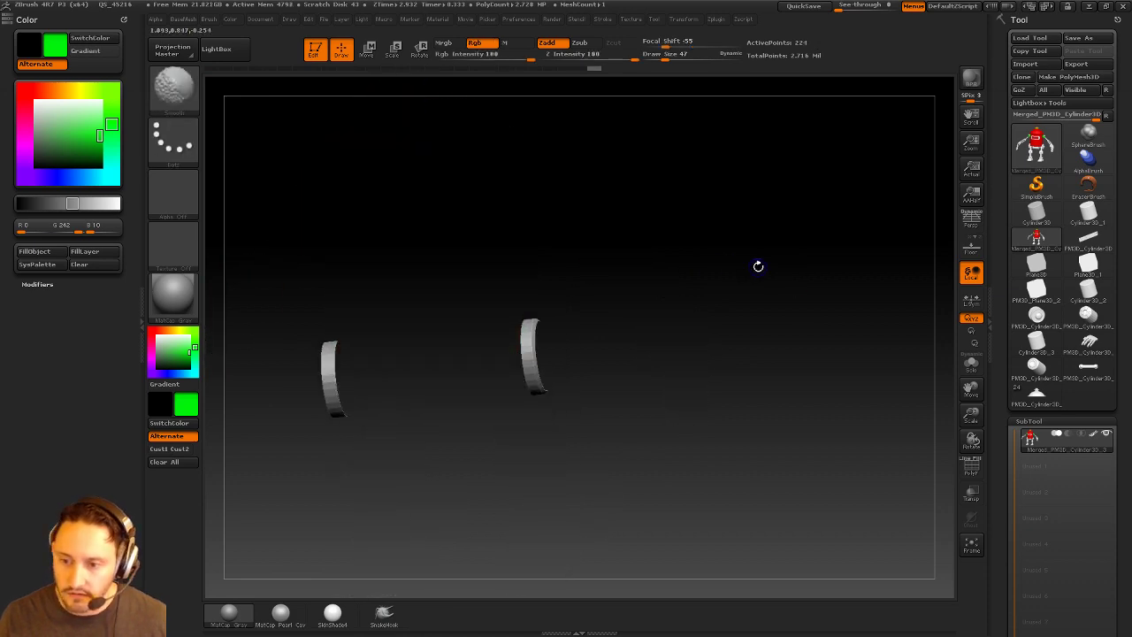
key(ctrl+f)
ctrl+shift+click(781, 267)
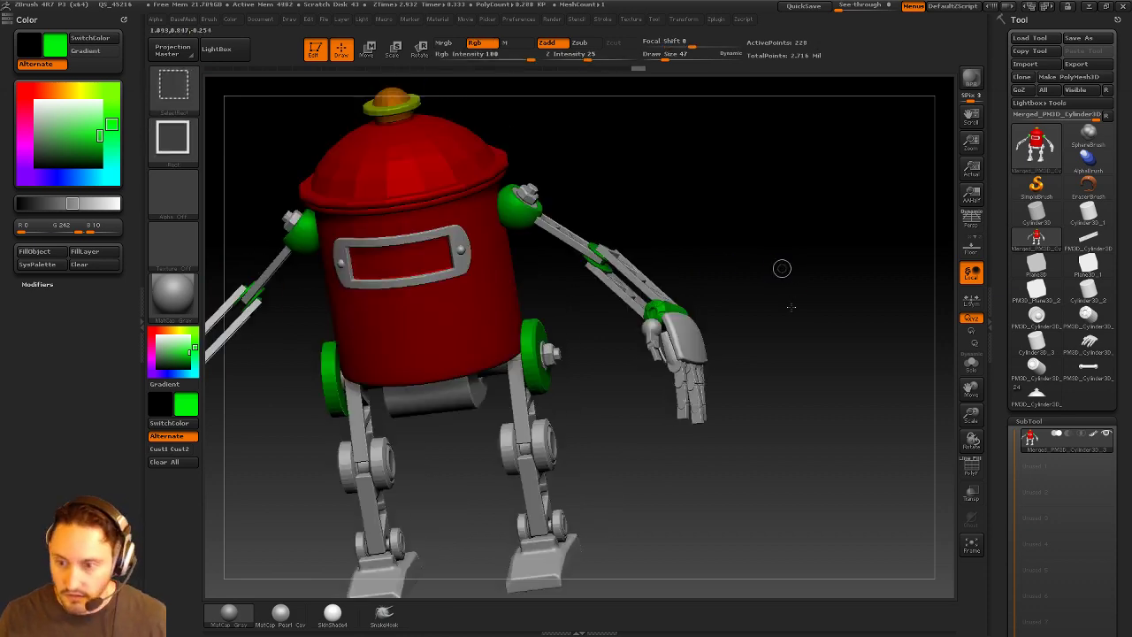
Isolate the complete knee joints of both legs, fill them with the same green, and unhide the robot.
mouse_move(784, 295)
mouse_down()
mouse_move(799, 261)
mouse_move(769, 292)
mouse_up()
ctrl+shift+click(546, 373)
key(ctrl+shift+a)
key(ctrl+f)
ctrl+shift+click(803, 276)
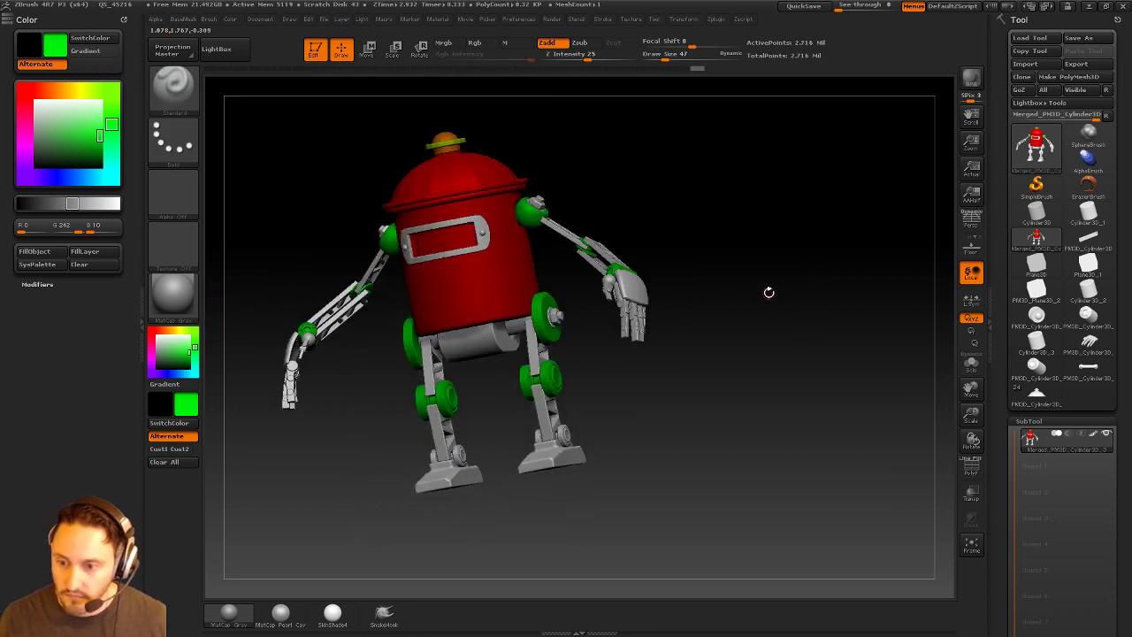
Isolate the dumbbell-shaped ankle pivots of both legs, fill them with green, and unhide the rest of the robot.
ctrl+shift+click(566, 431)
ctrl+shift+click(739, 375)
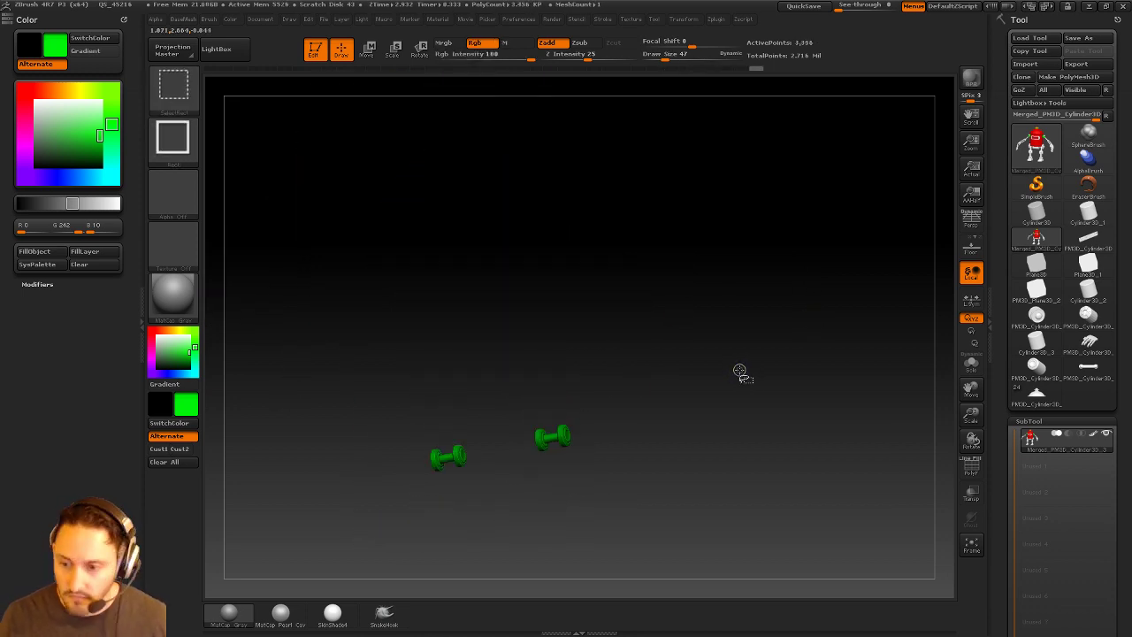
ctrl+shift+click(787, 335)
alt+drag(789, 334, 814, 406)
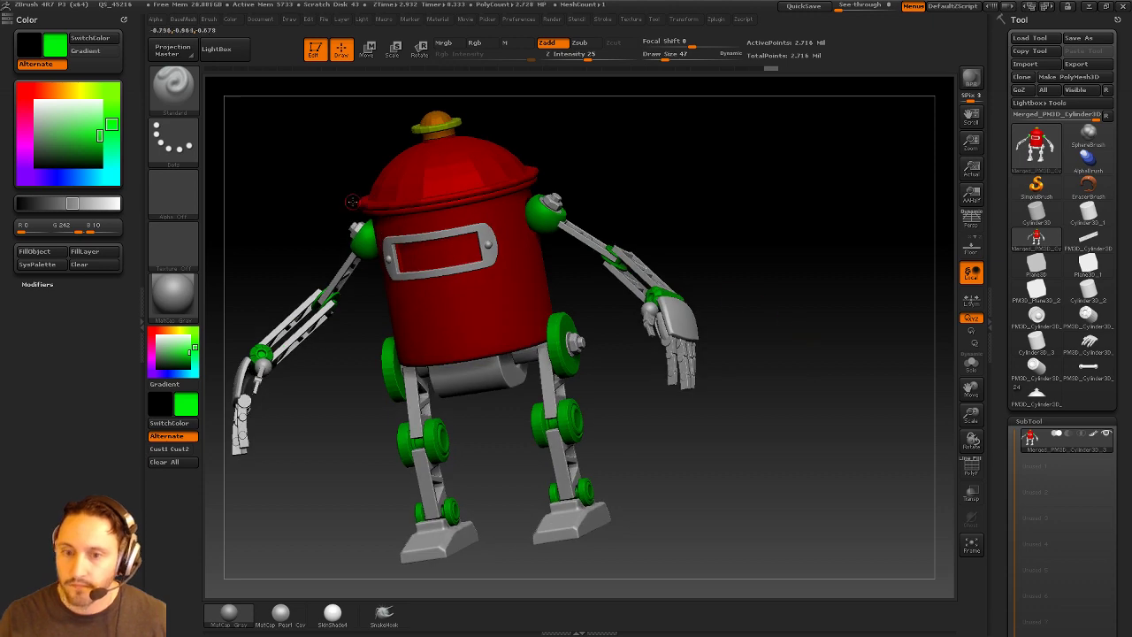
Isolate the two rivets on the face frame, fill them with cyan (R 0, G 242, B 242), and unhide everything.
click(111, 178)
drag(668, 125, 679, 155)
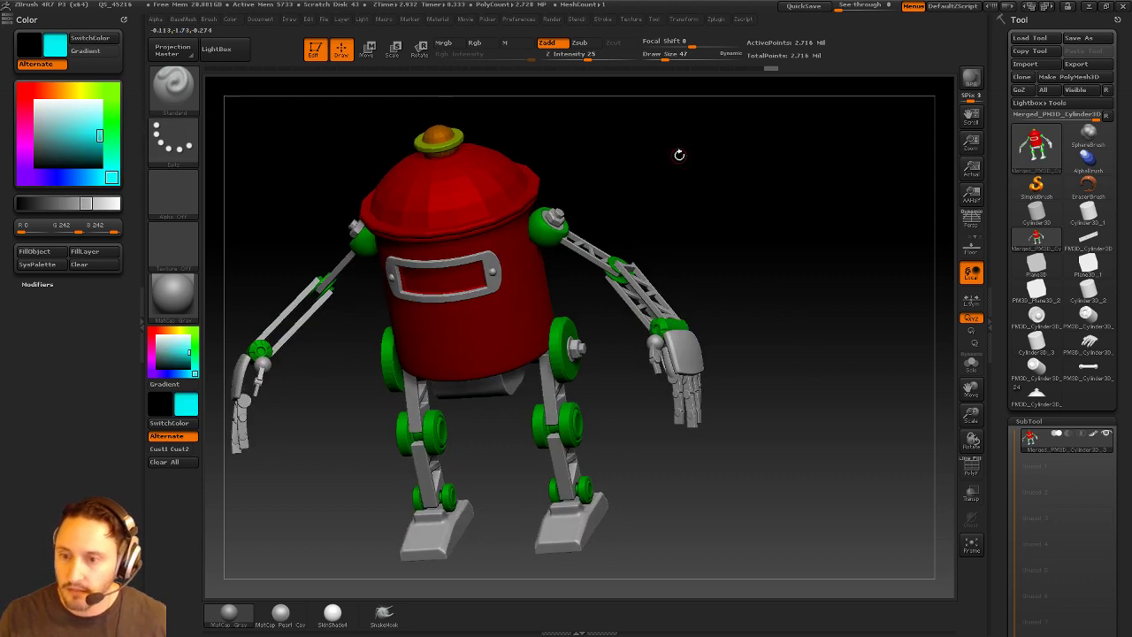
ctrl+shift+click(493, 271)
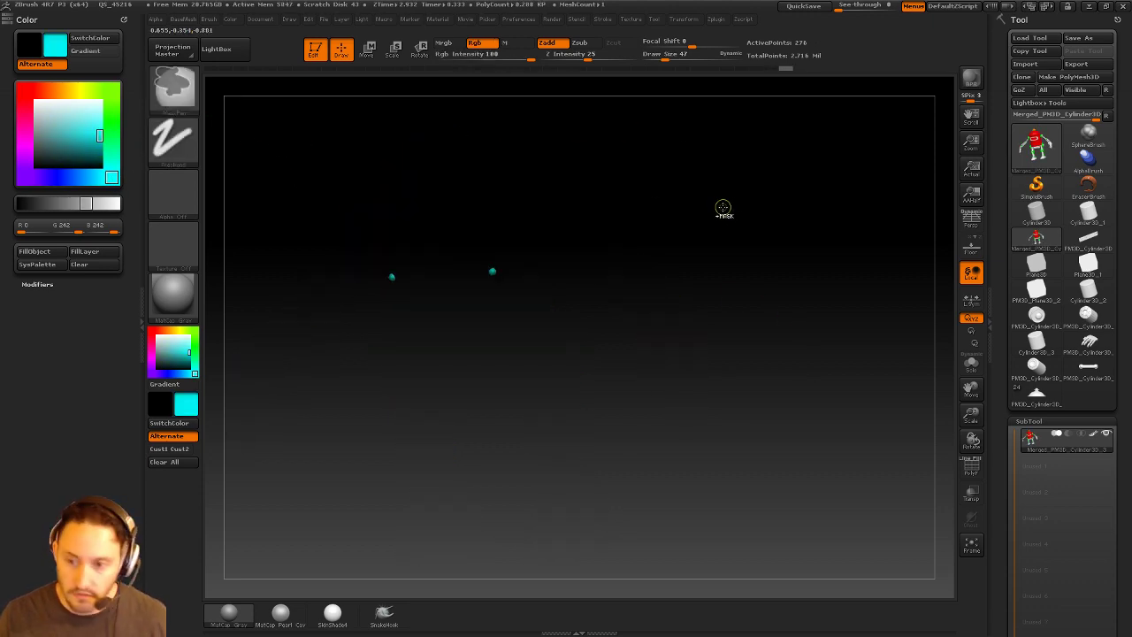
ctrl+shift+click(725, 200)
Isolate the bolts on both shoulder joints, fill them with cyan, and unhide the robot.
alt+drag(728, 167, 739, 219)
ctrl+shift+click(579, 254)
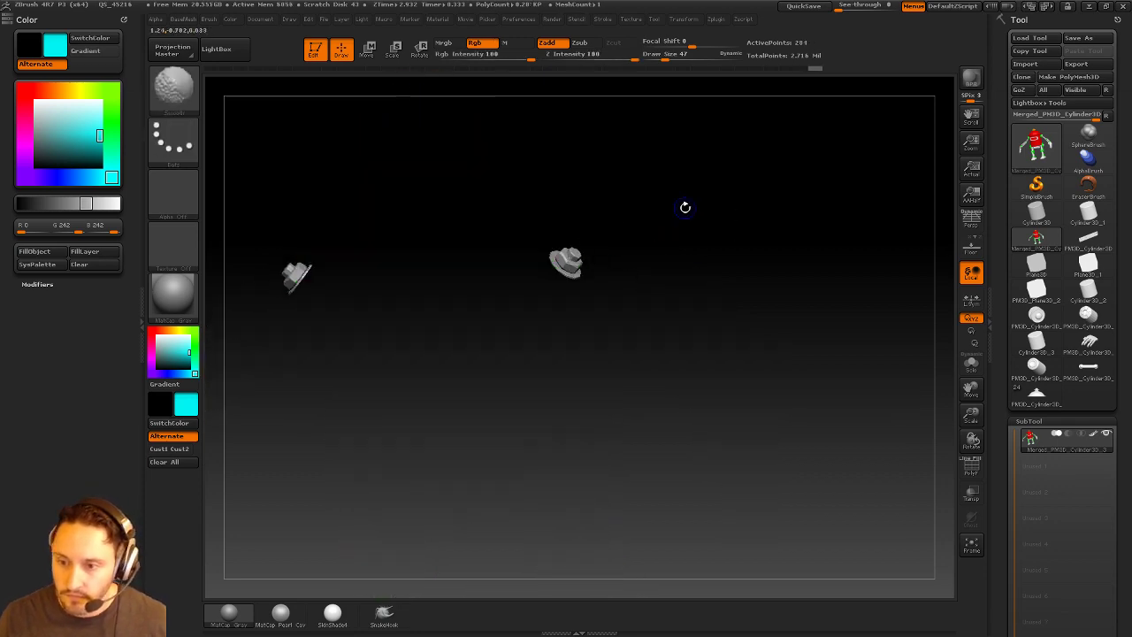
ctrl+shift+click(785, 232)
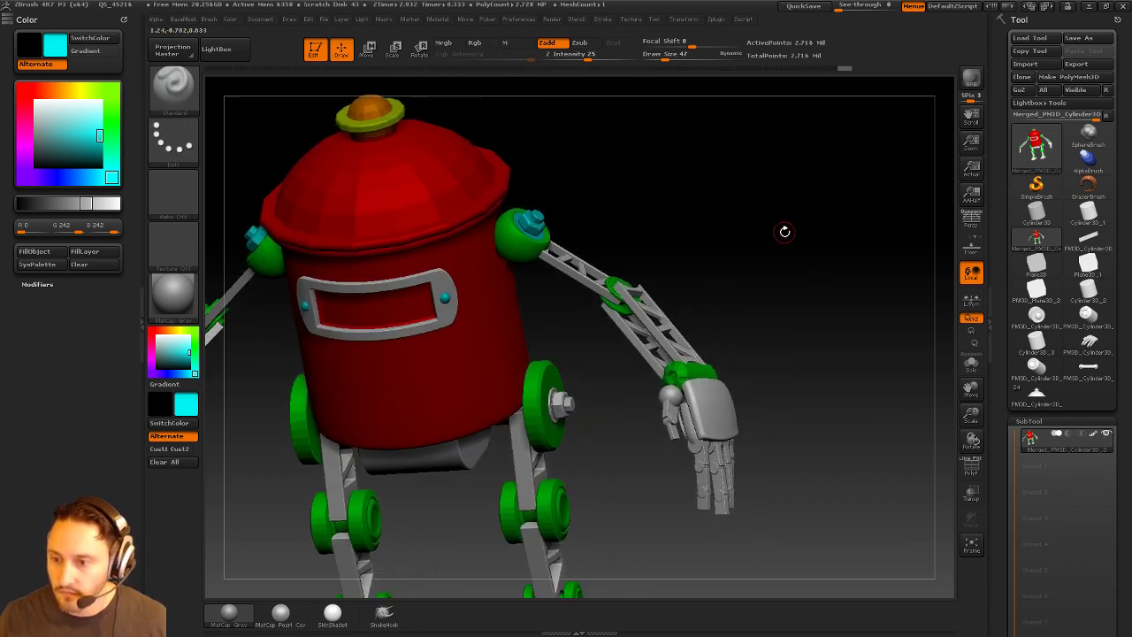
Isolate the bolt on the outer face of the hip disc, fill it with the same cyan, and unhide everything.
drag(785, 232, 745, 245)
ctrl+shift+click(586, 313)
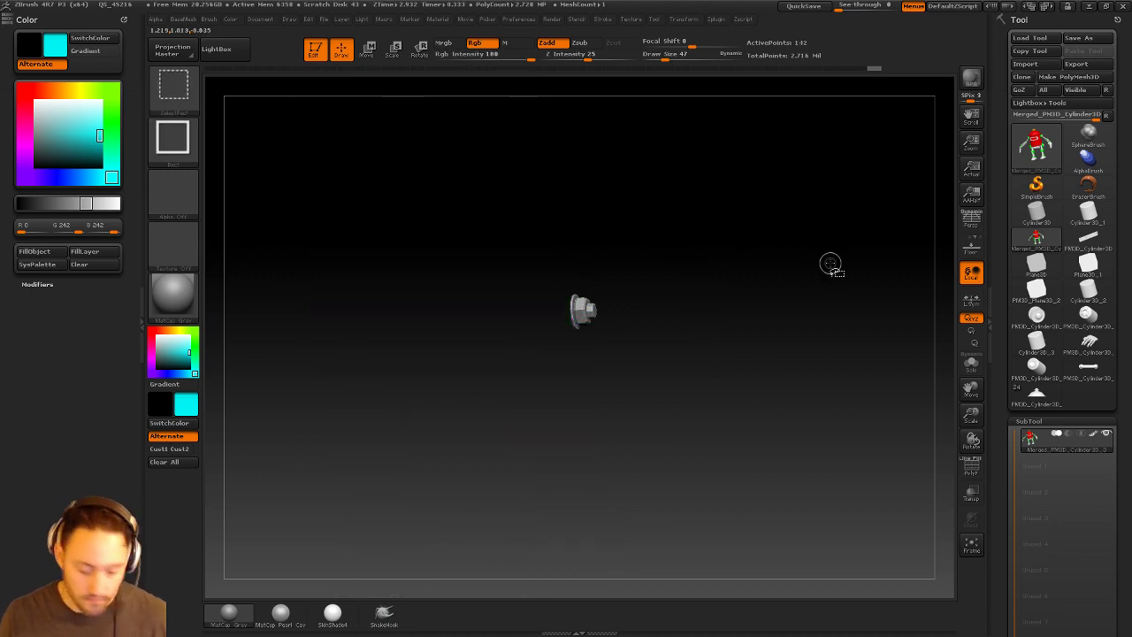
key(ctrl+f)
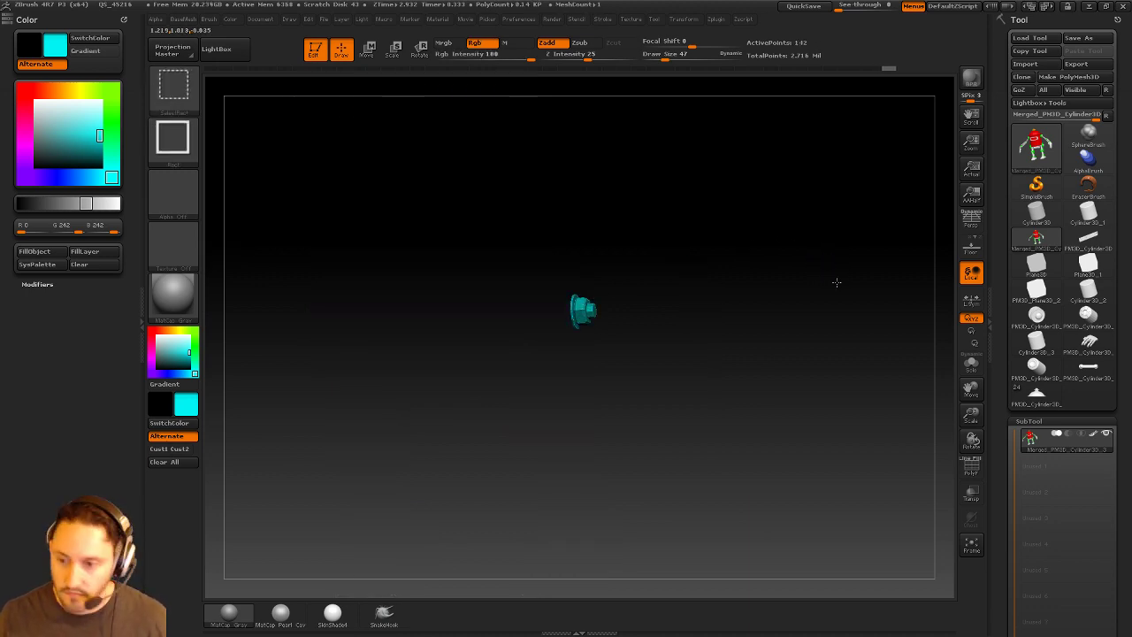
ctrl+shift+click(836, 282)
mouse_move(837, 282)
alt+mouse_down()
mouse_move(847, 227)
mouse_move(806, 271)
mouse_move(832, 327)
mouse_move(827, 314)
alt+mouse_up()
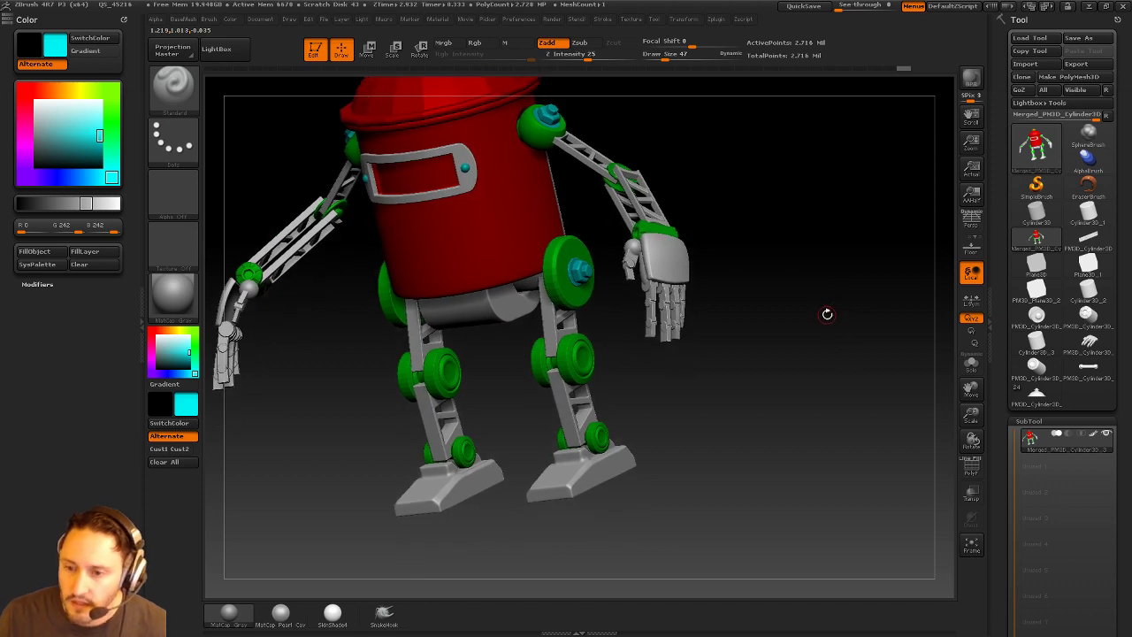
Isolate the upper-arm trusses, fill them with blue (R 0, G 4, B 242), and unhide the whole robot.
click(58, 179)
drag(712, 416, 738, 422)
alt+drag(708, 133, 690, 276)
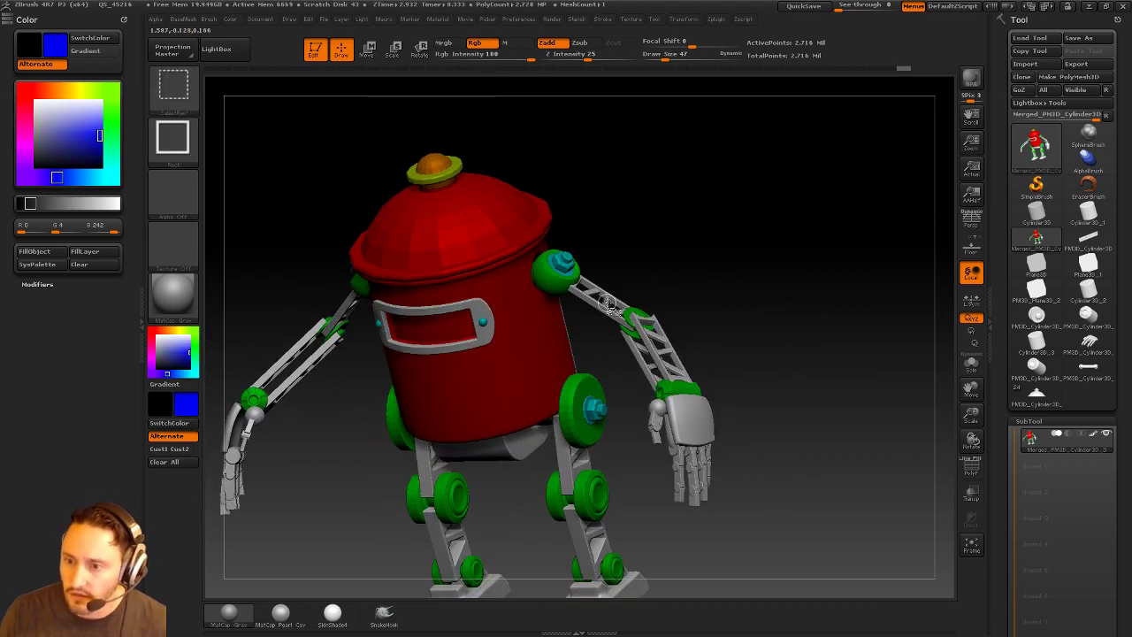
ctrl+shift+click(607, 303)
key(ctrl+f)
ctrl+shift+click(784, 295)
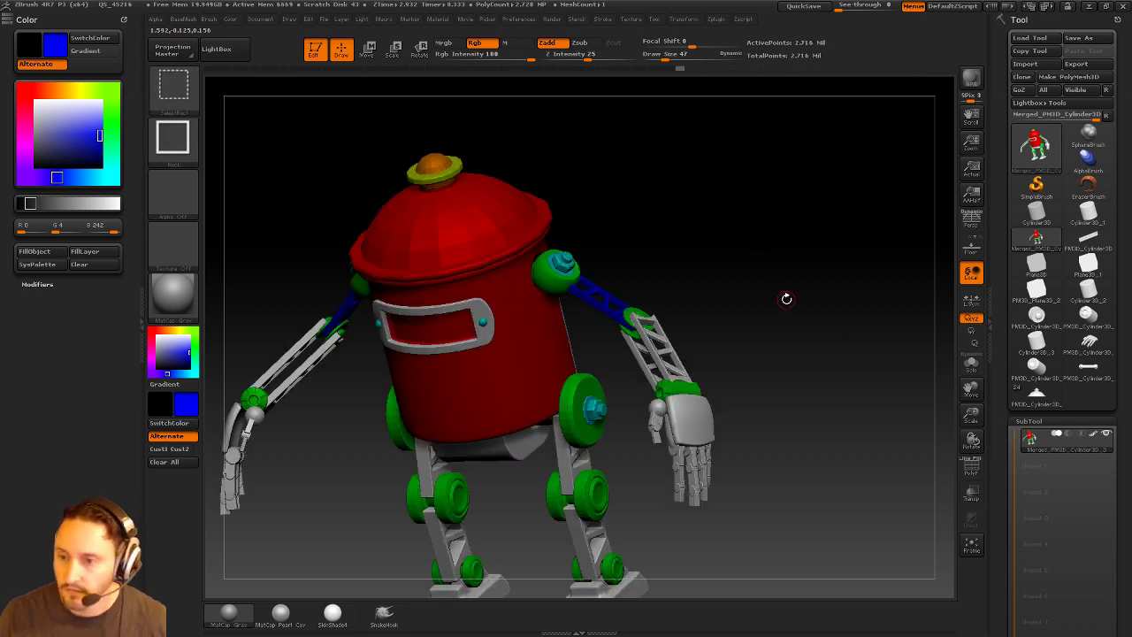
Isolate the double forearm trusses of both arms, fill them with the same blue, and unhide the robot.
alt+drag(786, 300, 774, 236)
ctrl+shift+click(647, 289)
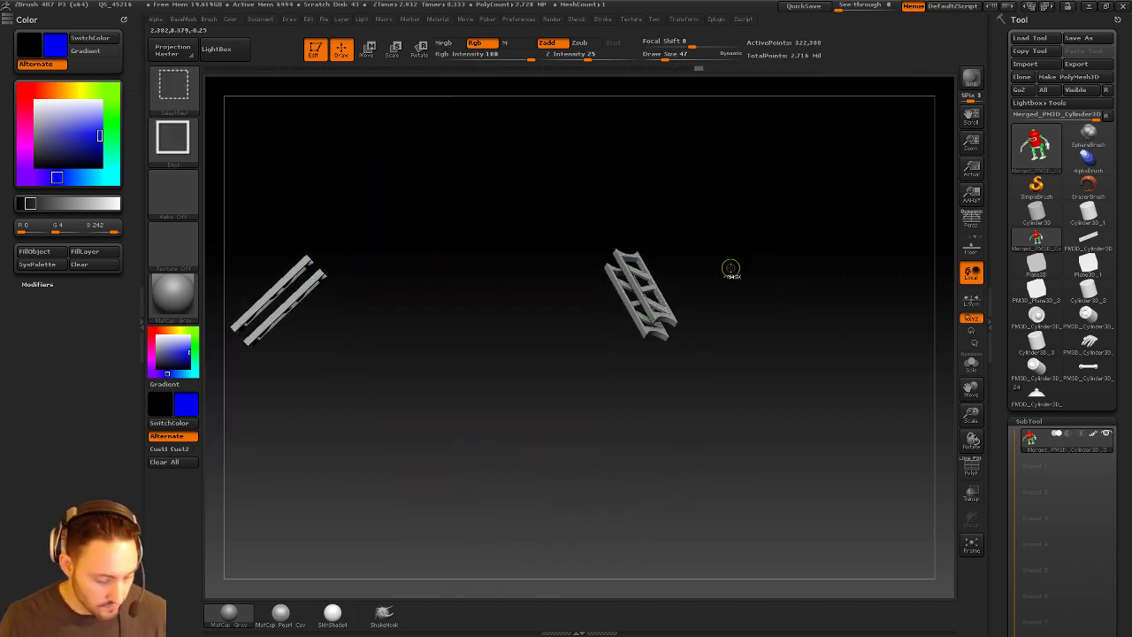
key(ctrl+f)
ctrl+shift+click(773, 298)
Isolate the upper-leg struts between the hips and knees, fill them with blue, and unhide everything.
mouse_move(773, 298)
alt+mouse_down()
mouse_move(780, 229)
mouse_move(804, 253)
mouse_move(743, 253)
mouse_move(852, 245)
mouse_move(796, 237)
alt+mouse_up()
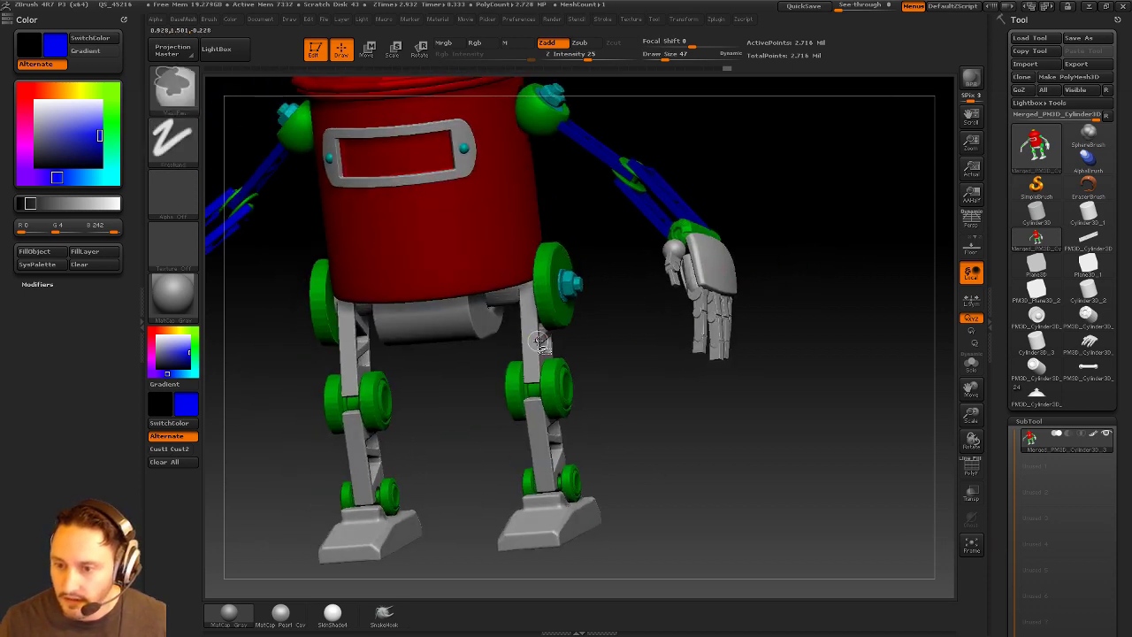
ctrl+shift+click(540, 344)
key(ctrl+f)
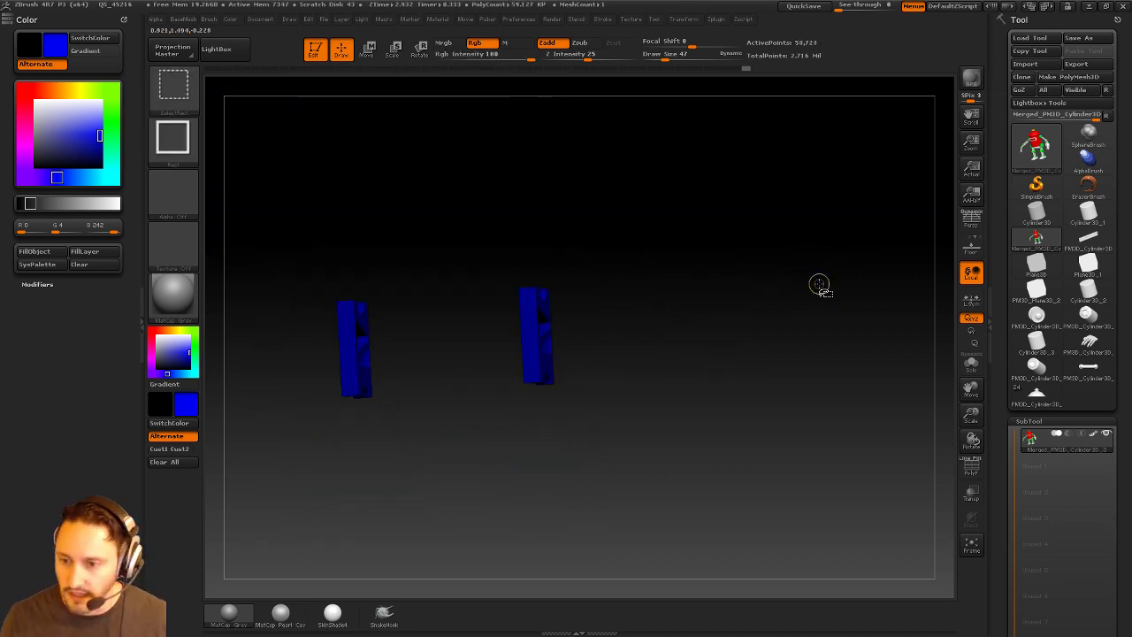
ctrl+shift+click(821, 285)
Isolate the lower-leg struts between the knees and ankles, fill them with blue, and unhide the robot.
drag(859, 339, 751, 286)
ctrl+shift+click(561, 371)
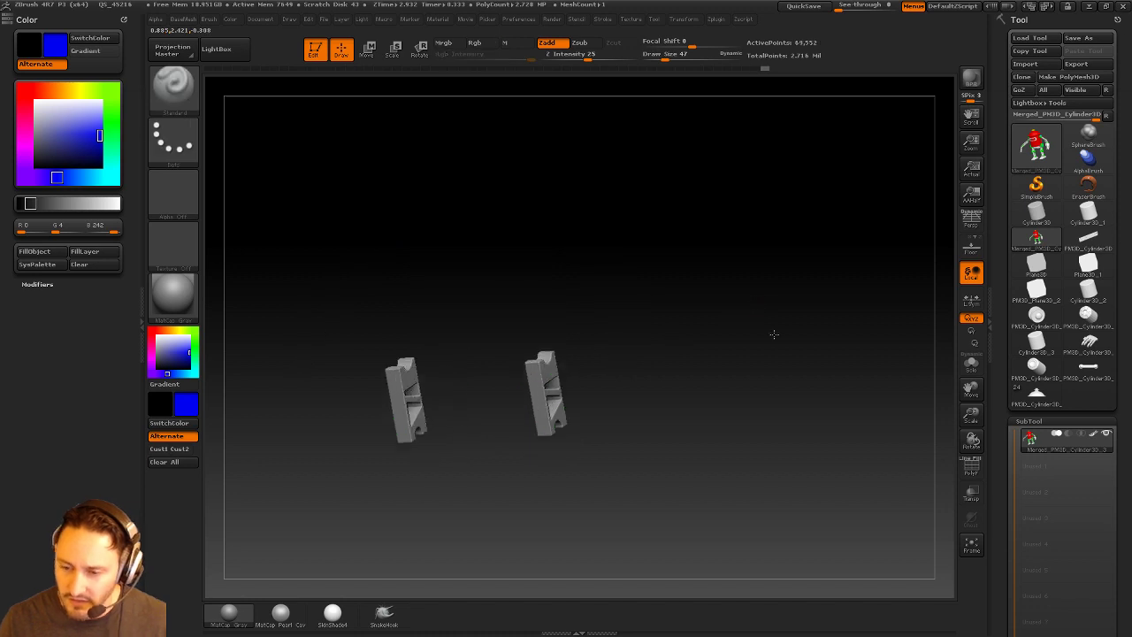
key(ctrl+f)
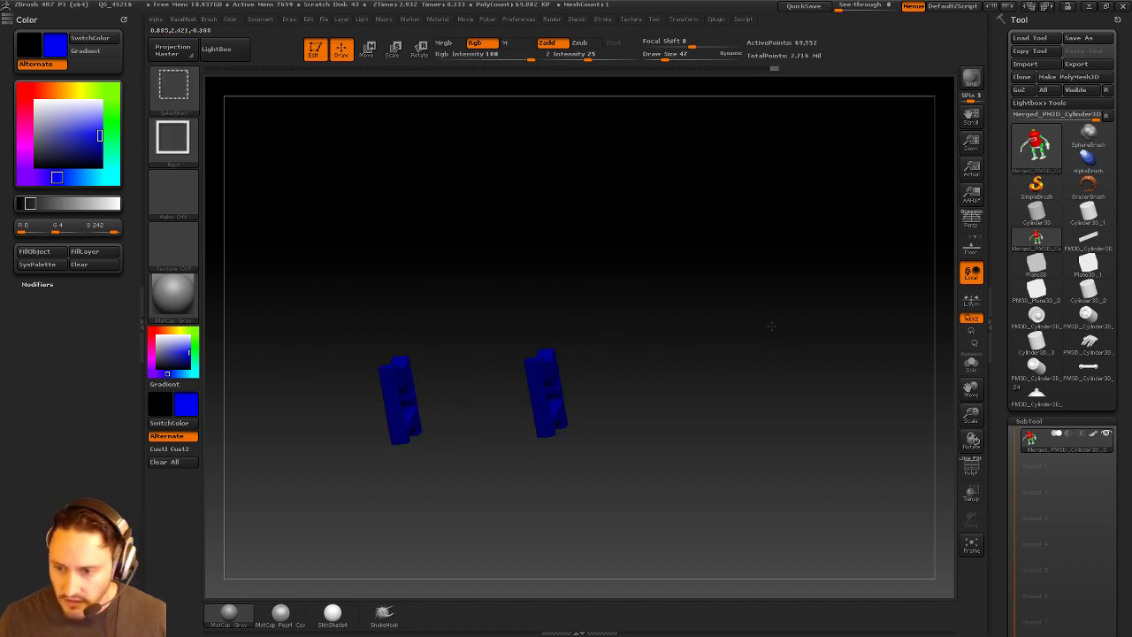
ctrl+shift+click(775, 326)
Examine the cylindrical pelvis and its axle from below, isolating parts of that area and unhiding the robot again.
drag(788, 331, 738, 383)
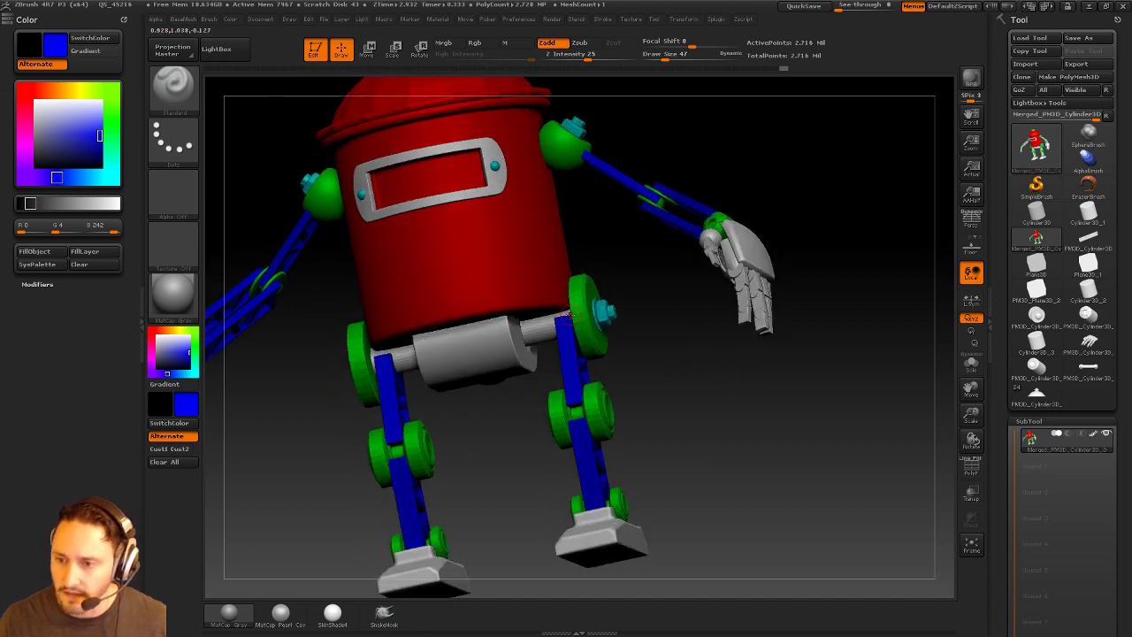
alt+drag(627, 300, 688, 168)
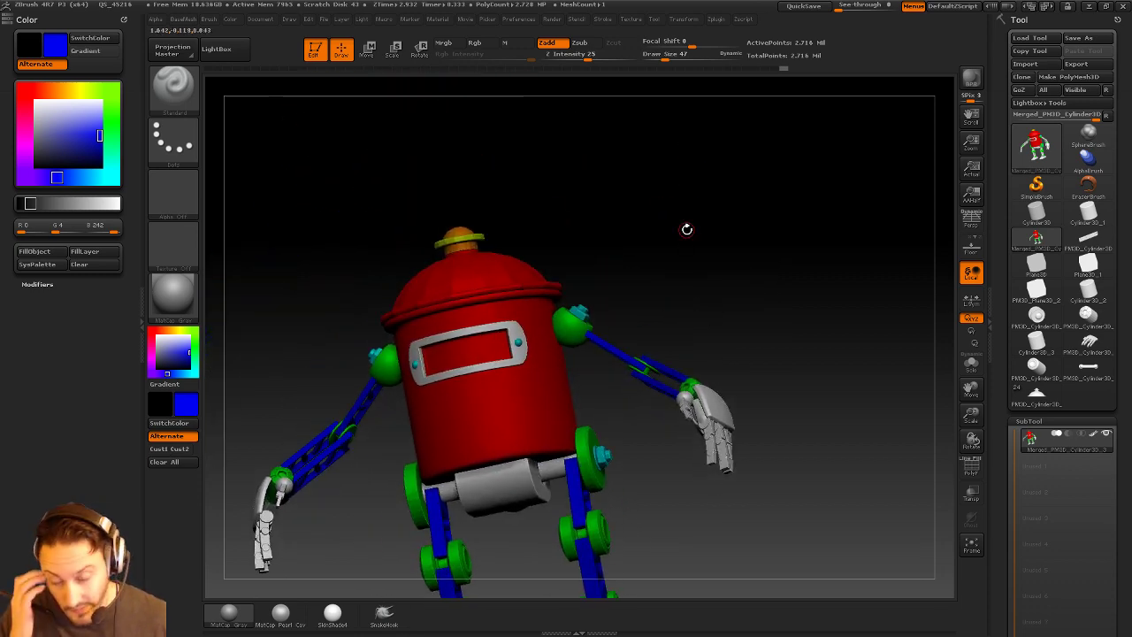
drag(749, 164, 702, 188)
key(c)
alt+drag(773, 286, 744, 173)
ctrl+shift+click(546, 367)
drag(844, 344, 894, 306)
ctrl+shift+click(823, 286)
drag(661, 365, 583, 325)
ctrl+shift+click(584, 350)
ctrl+shift+click(694, 368)
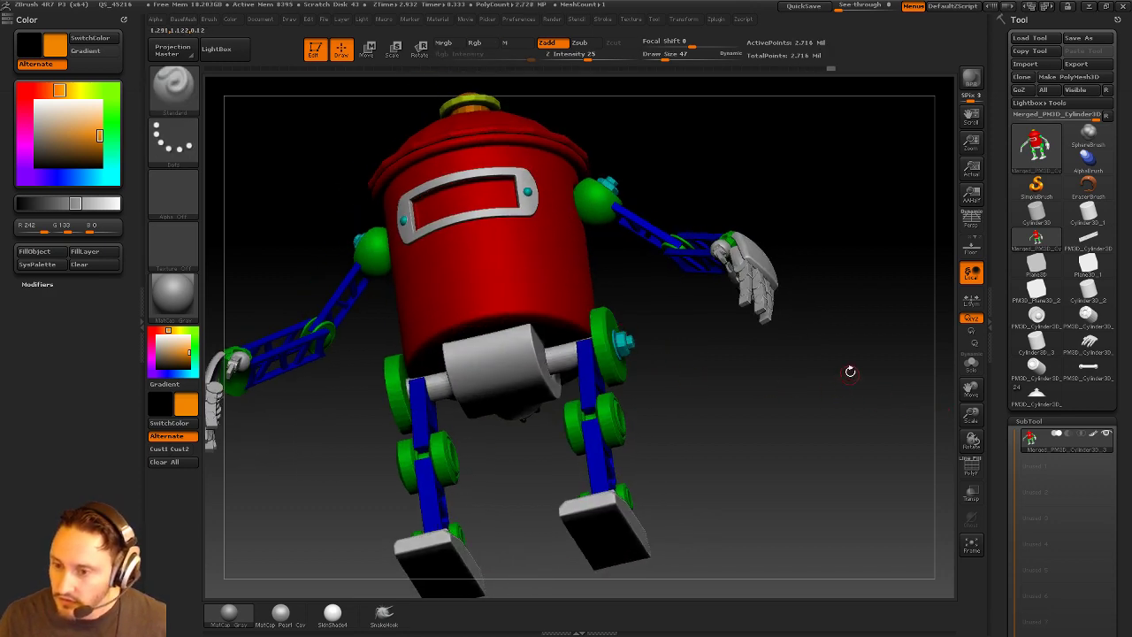
Isolate the cylindrical pelvis, fill it with purple (R 121, G 0, B 242), and unhide the whole robot.
drag(852, 363, 859, 374)
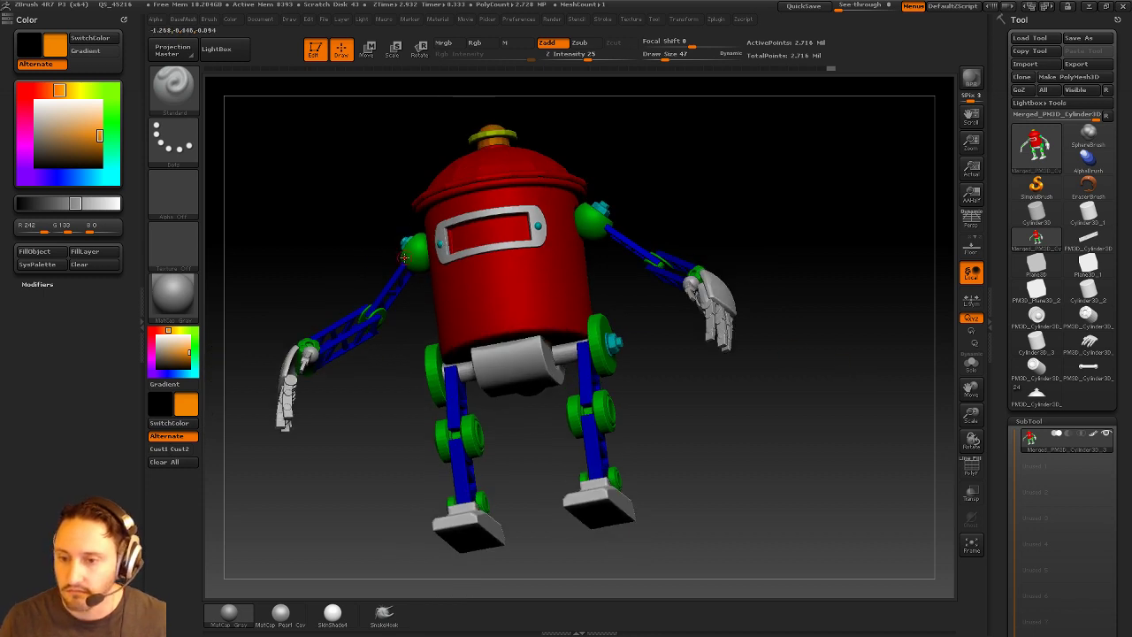
drag(42, 178, 25, 177)
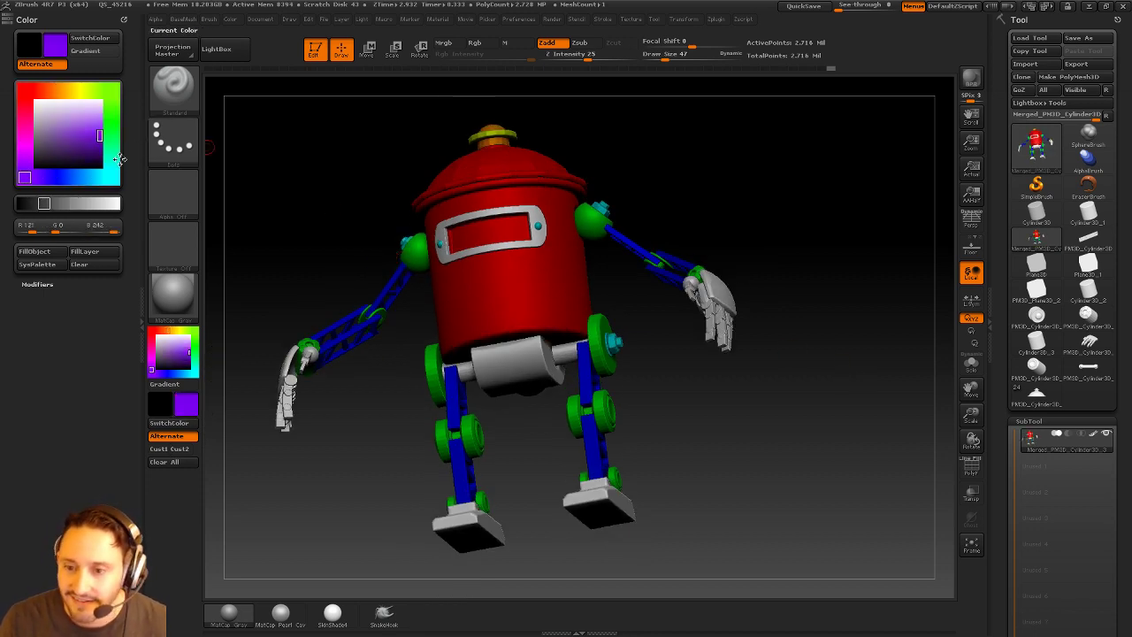
ctrl+shift+click(541, 353)
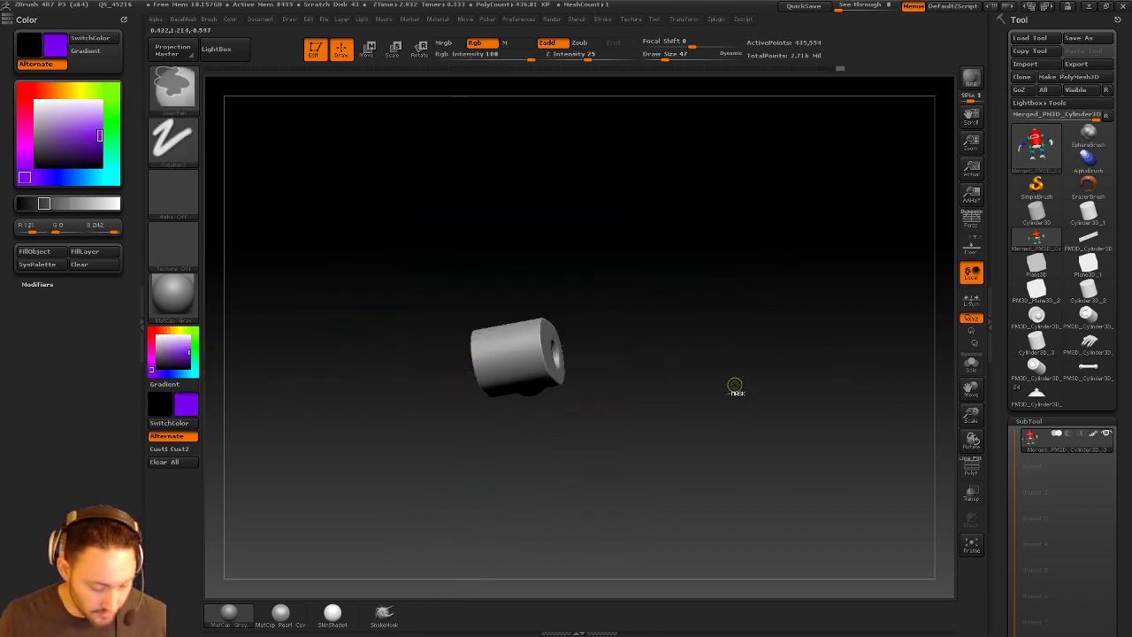
key(ctrl+f)
ctrl+shift+click(748, 412)
Set the brush's draw size to 65.
mouse_move(854, 312)
alt+mouse_down()
mouse_move(834, 343)
mouse_move(804, 260)
mouse_move(822, 347)
mouse_move(613, 271)
alt+mouse_up()
key(s)
click(827, 334)
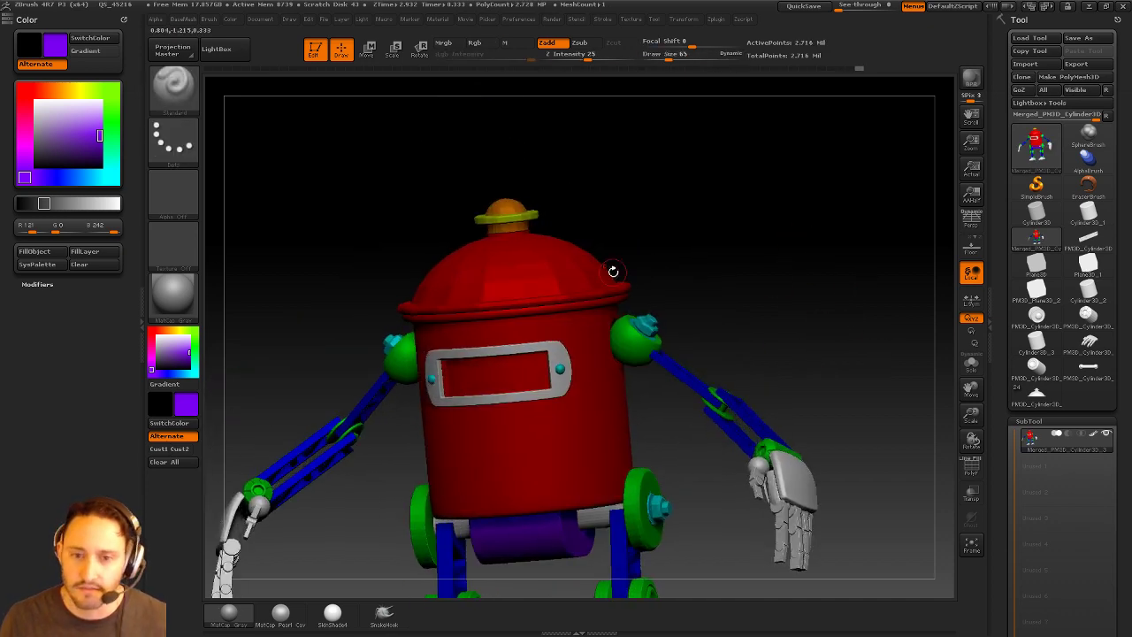
Isolate the frame around the face slot, fill it with magenta (R 242, G 0, B 228), and unhide everything.
click(28, 144)
ctrl+shift+click(548, 342)
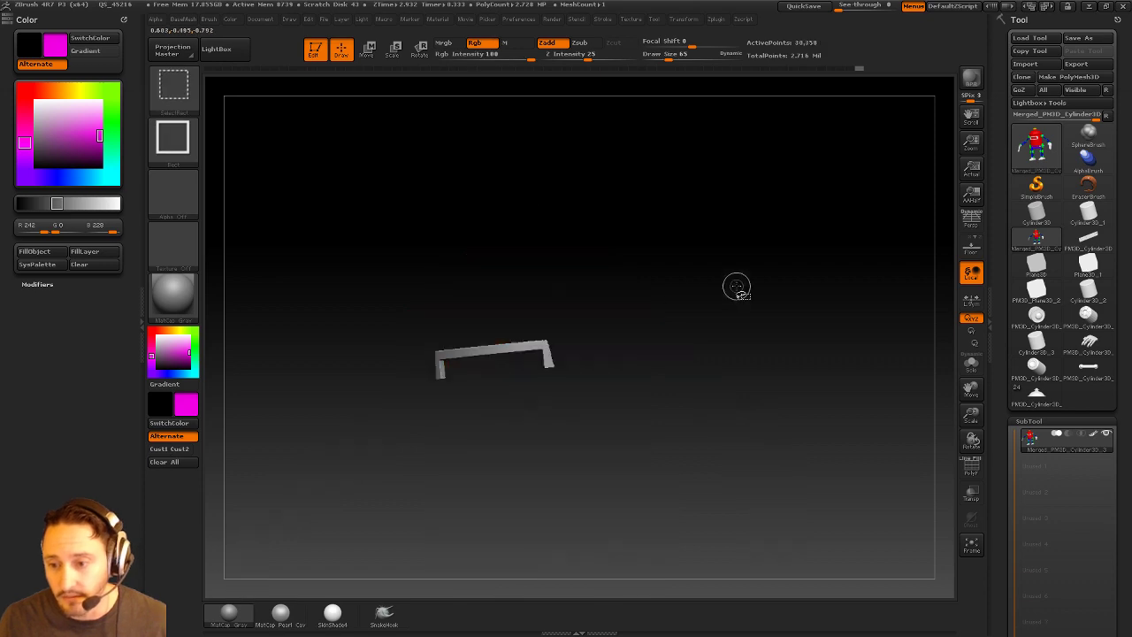
drag(825, 279, 852, 232)
key(ctrl+f)
ctrl+shift+click(816, 276)
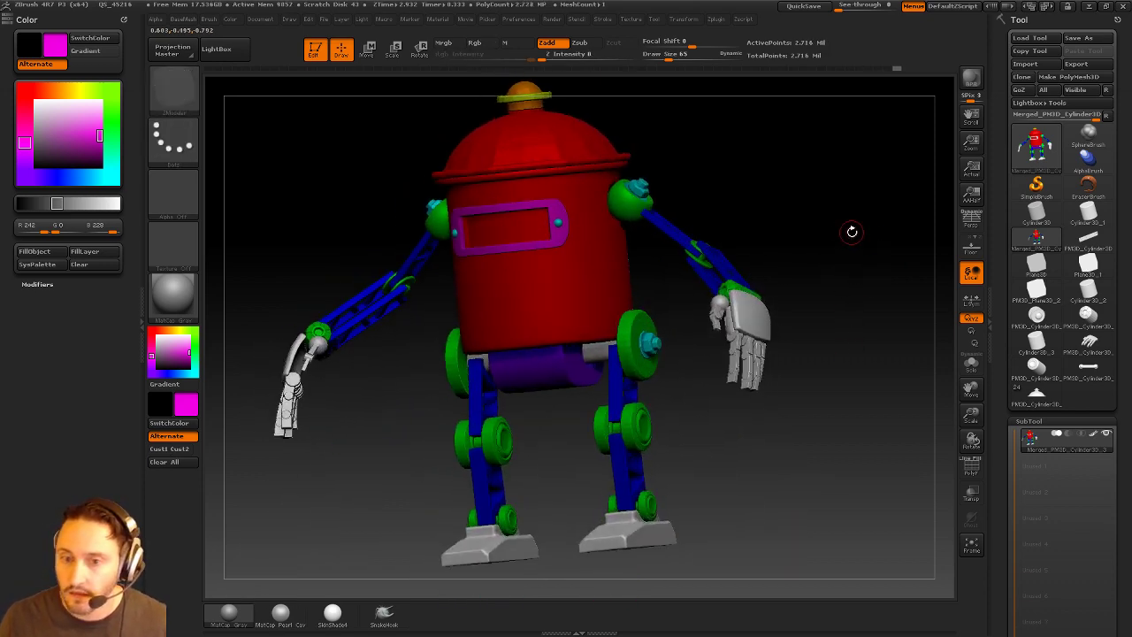
Isolate the back plates of both hands with SelectRect, fill them with neutral grey (R 126, G 126, B 126), and unhide the robot.
click(25, 91)
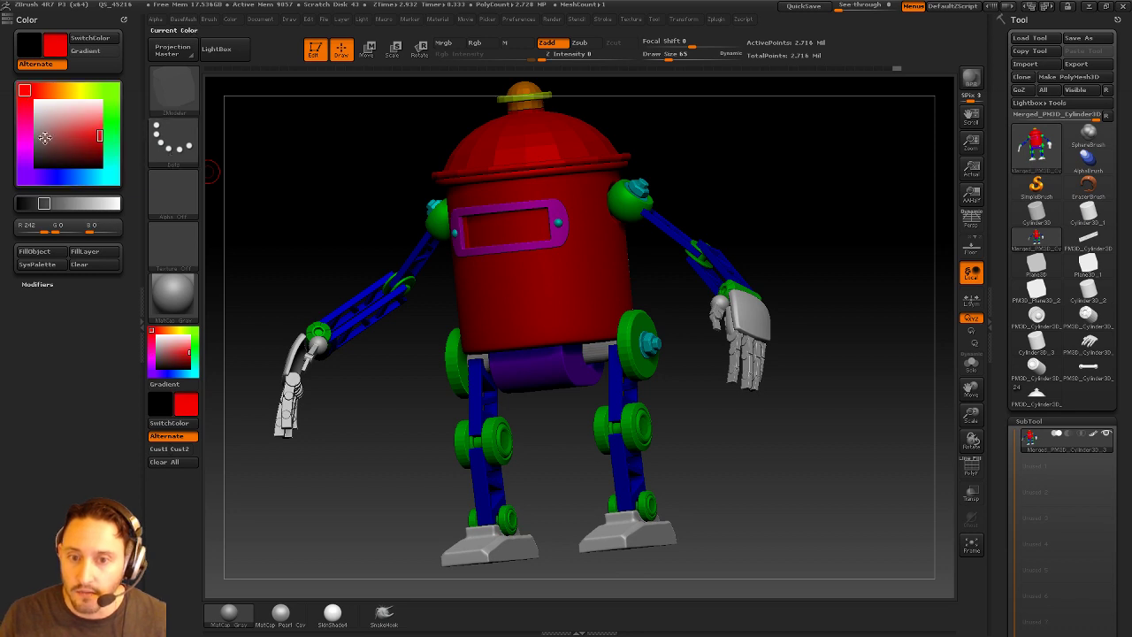
drag(44, 138, 36, 133)
drag(789, 157, 748, 190)
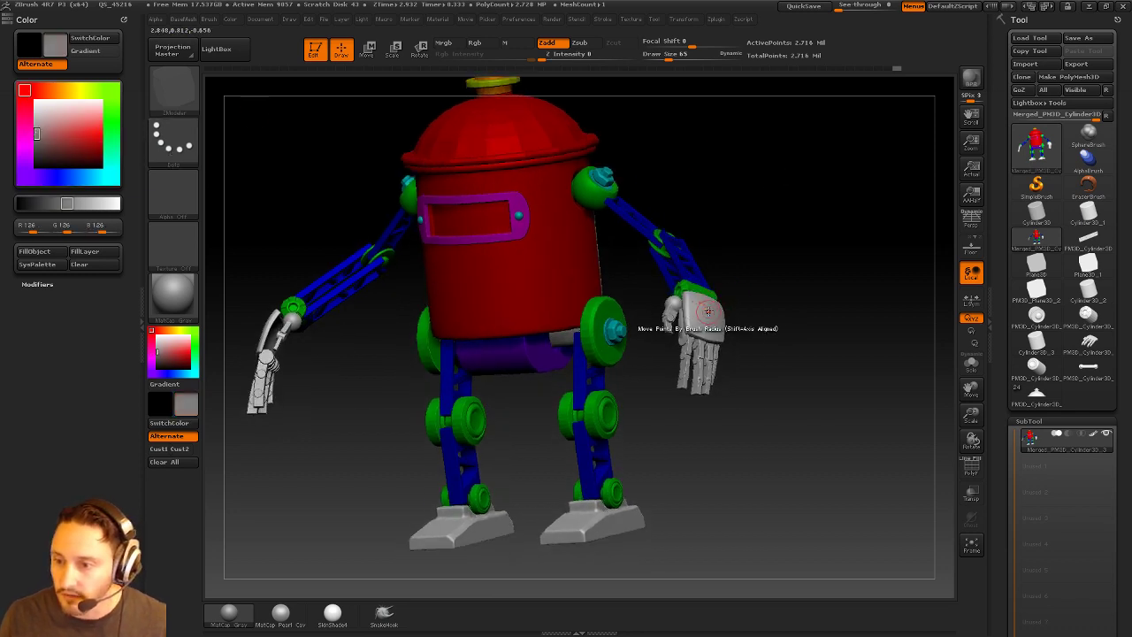
ctrl+shift+click(708, 311)
ctrl+shift+click(173, 84)
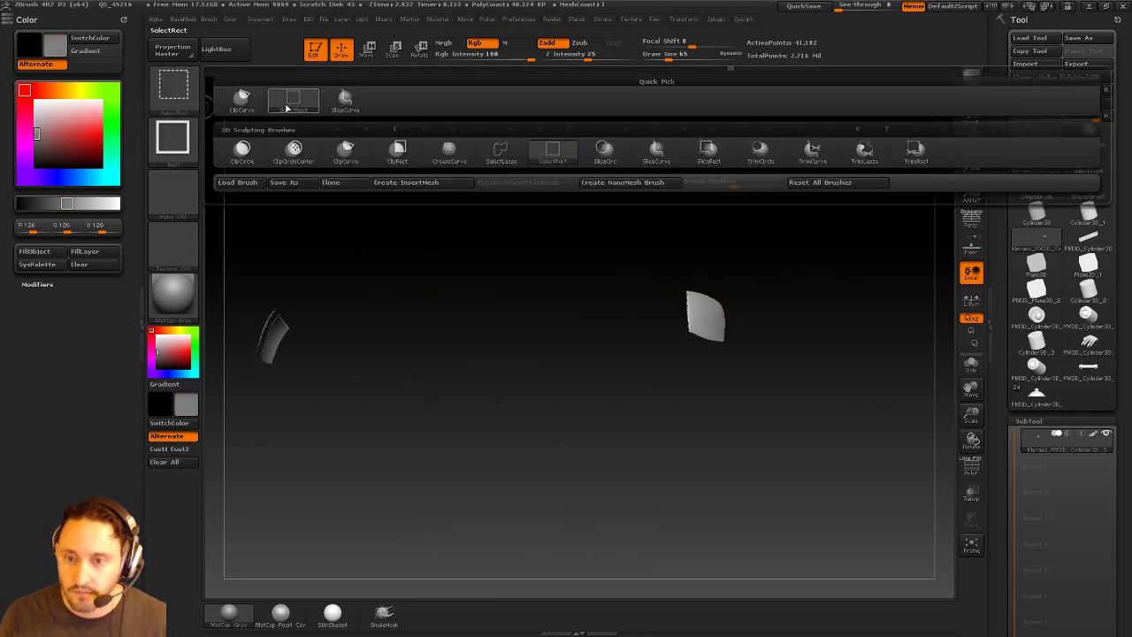
click(287, 107)
key(ctrl+shift)
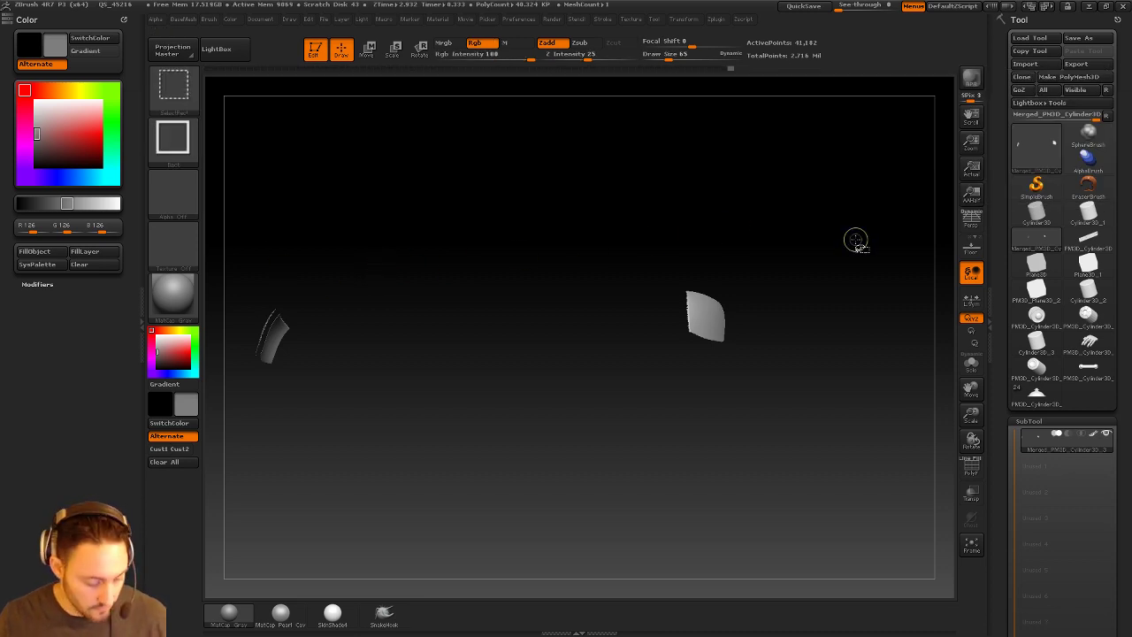
ctrl+shift+click(857, 245)
Isolate the inner surface of the hand plate, fill it with the same grey, and unhide the robot.
mouse_move(823, 245)
mouse_down()
mouse_move(867, 233)
mouse_move(837, 261)
mouse_move(884, 256)
mouse_up()
ctrl+shift+click(675, 310)
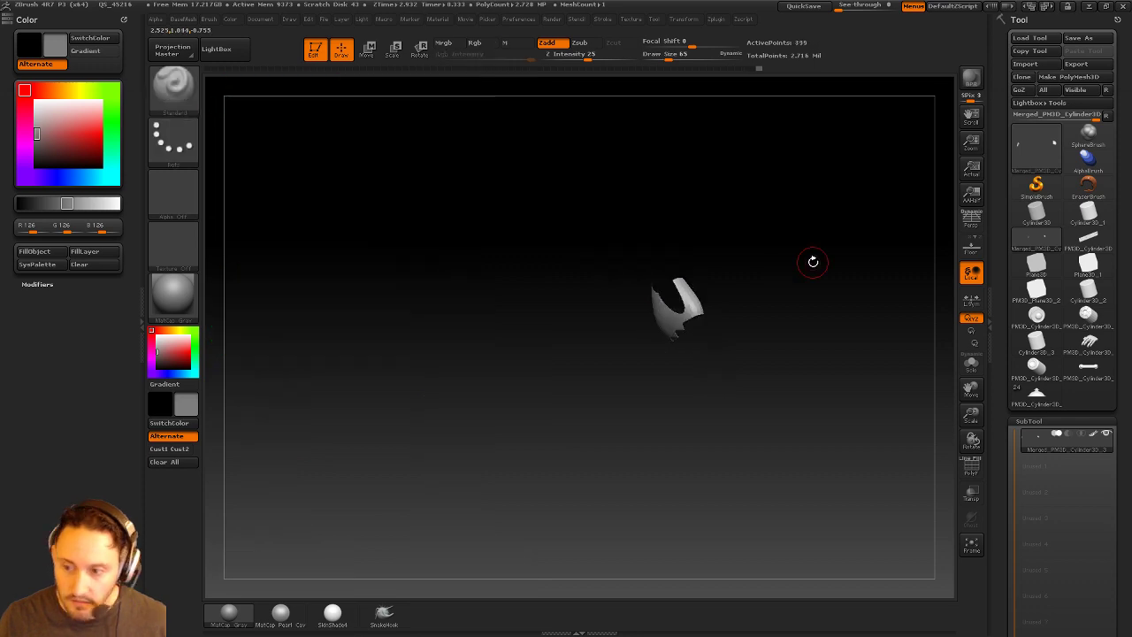
ctrl+shift+click(839, 244)
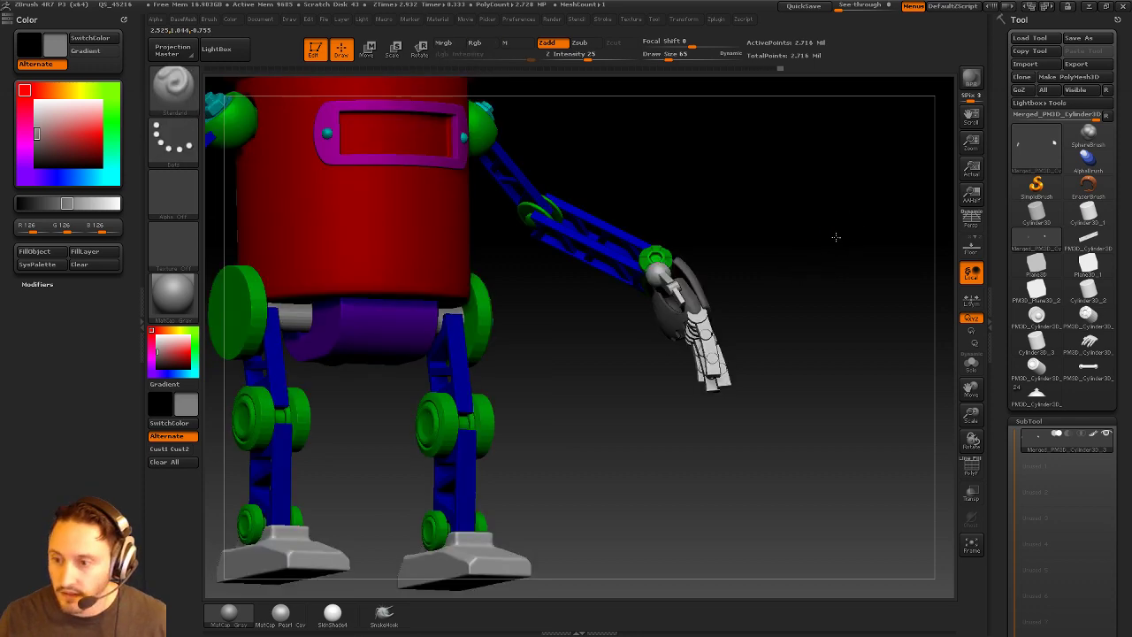
Isolate the base segments of the thumbs, fill them with dark red (R 79, G 30, B 30), and unhide the robot.
drag(834, 238, 774, 235)
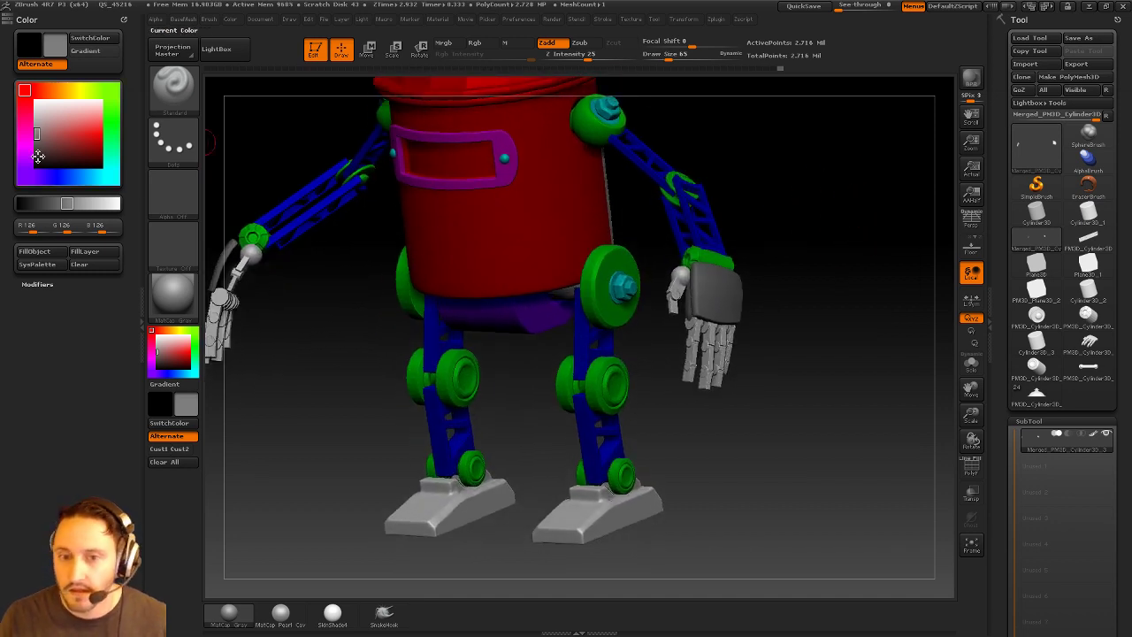
click(64, 153)
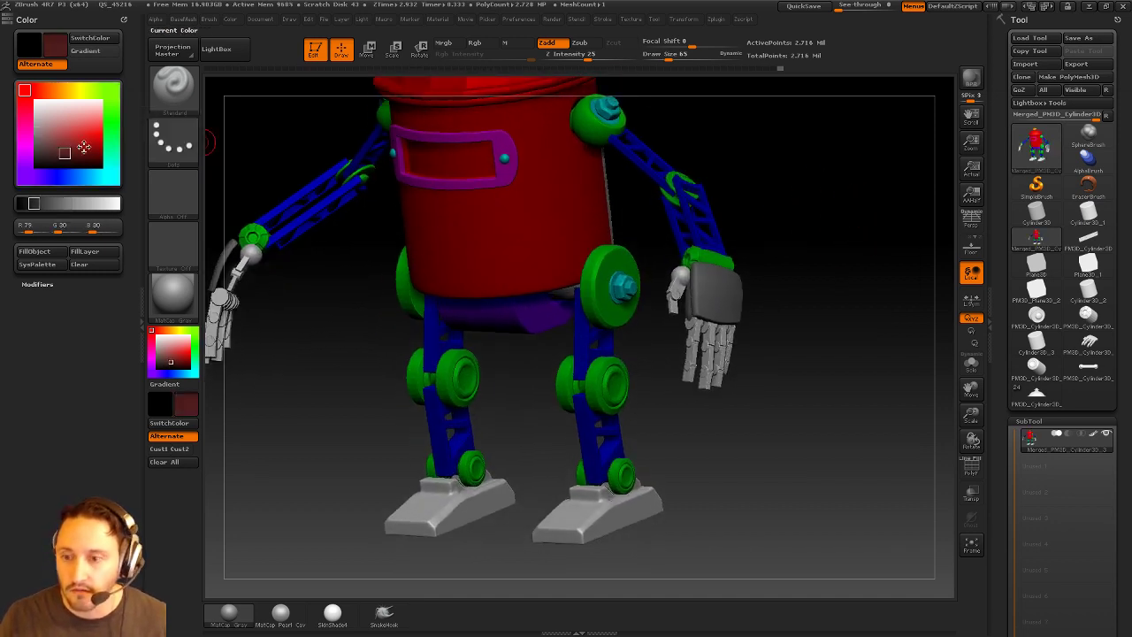
drag(749, 223, 771, 225)
ctrl+shift+click(675, 280)
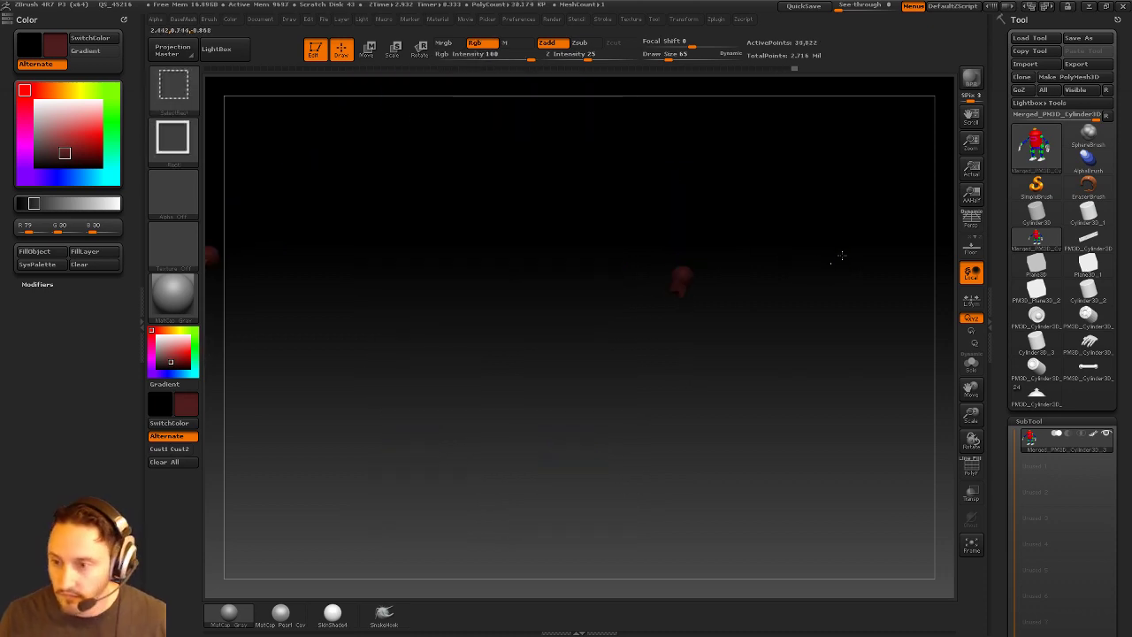
ctrl+shift+click(769, 253)
Isolate the thumb's tip segment, fill it with the same dark red, and unhide the robot.
mouse_move(769, 253)
alt+mouse_down()
mouse_move(771, 329)
mouse_move(796, 286)
mouse_move(759, 283)
mouse_move(665, 309)
alt+mouse_up()
ctrl+shift+click(542, 330)
key(ctrl+f)
ctrl+shift+click(793, 296)
ctrl+shift+click(555, 328)
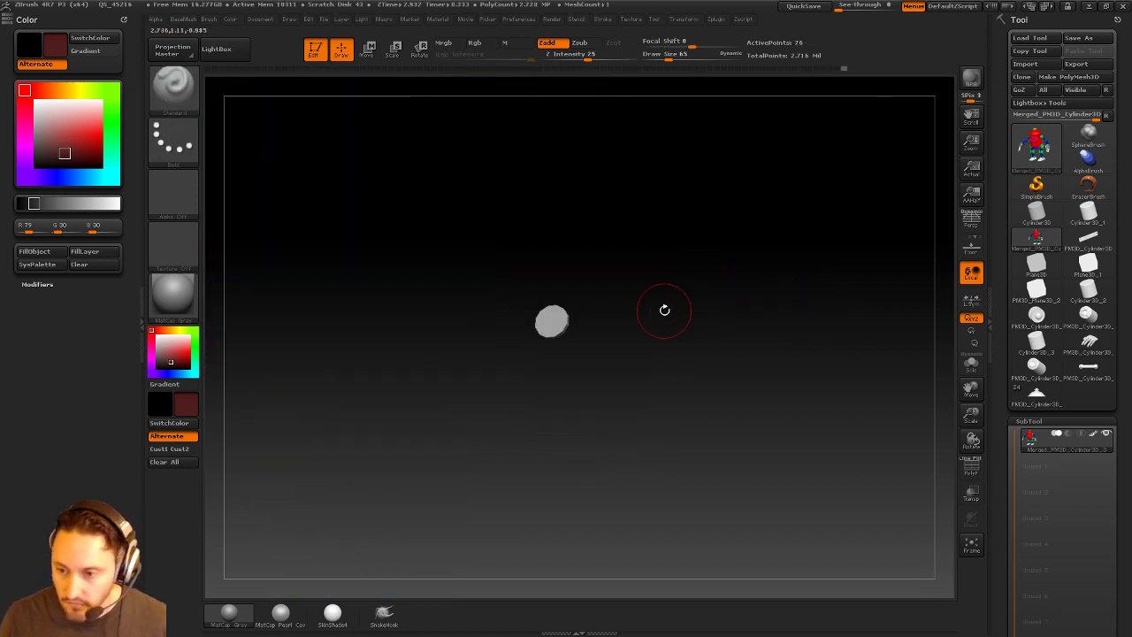
ctrl+shift+click(665, 309)
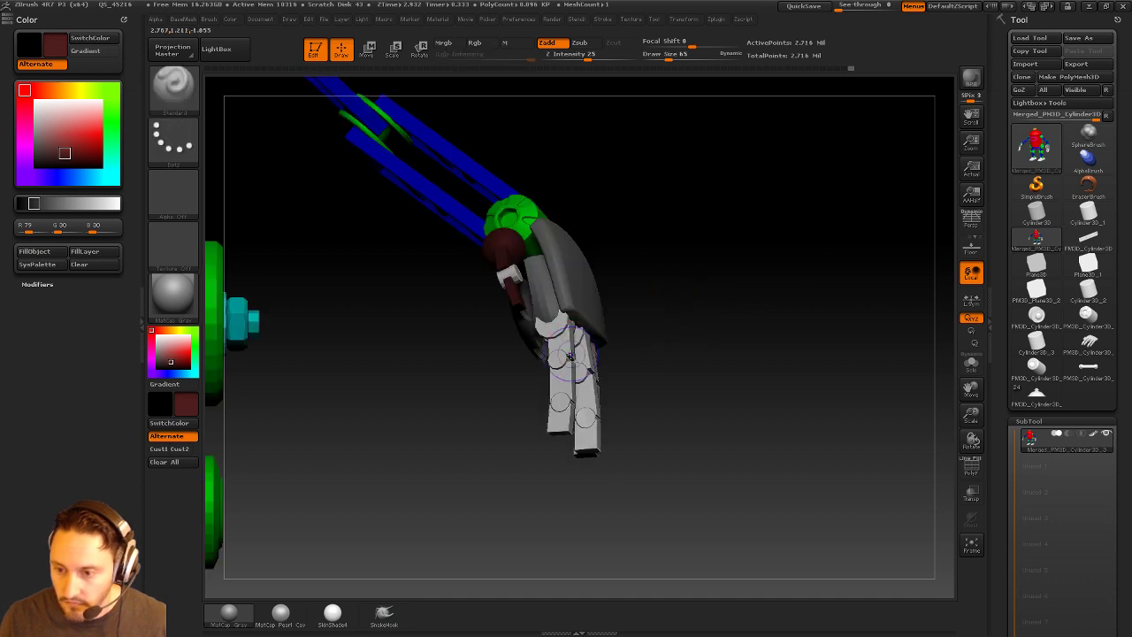
Isolate the index finger's first and middle segments in turn, fill each with dark red, and unhide the robot.
ctrl+shift+click(571, 356)
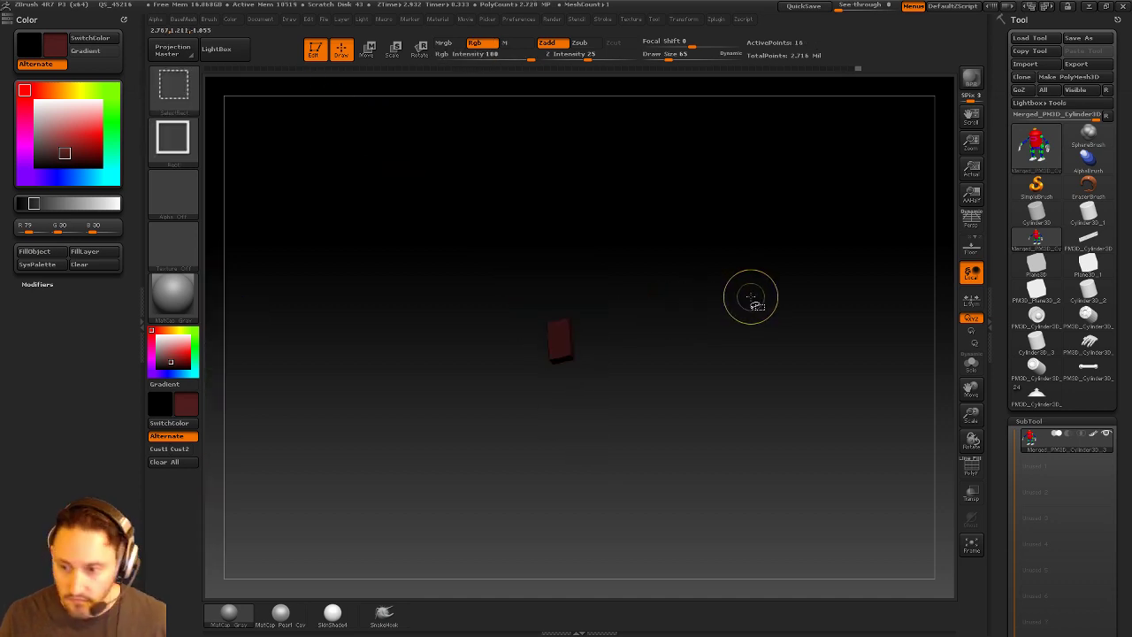
ctrl+shift+click(751, 298)
drag(821, 283, 551, 375)
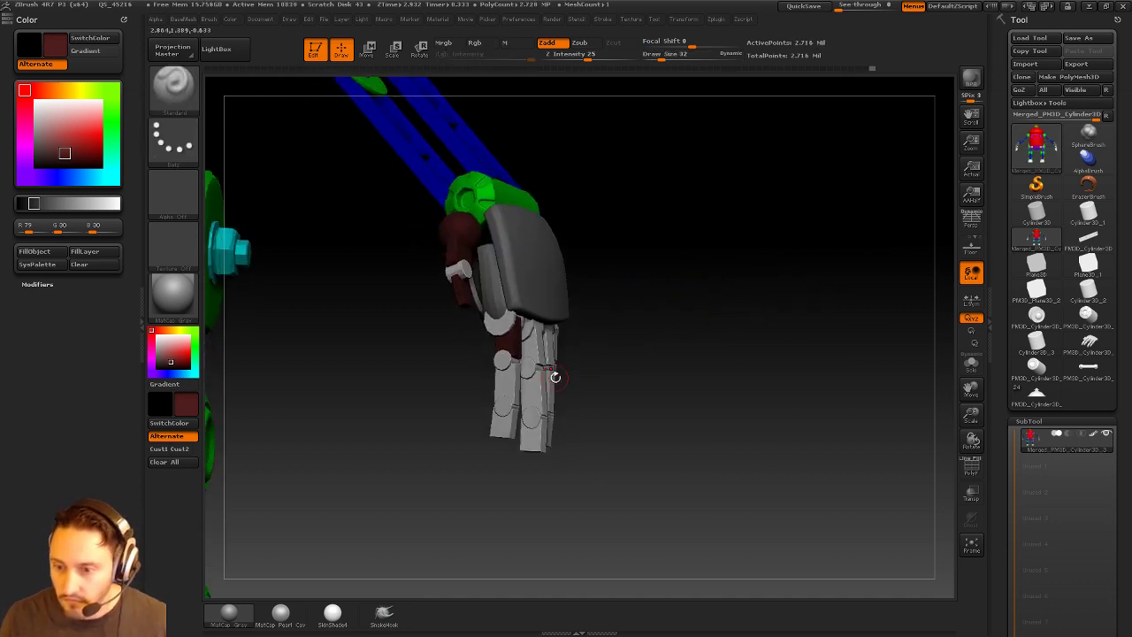
ctrl+shift+click(517, 403)
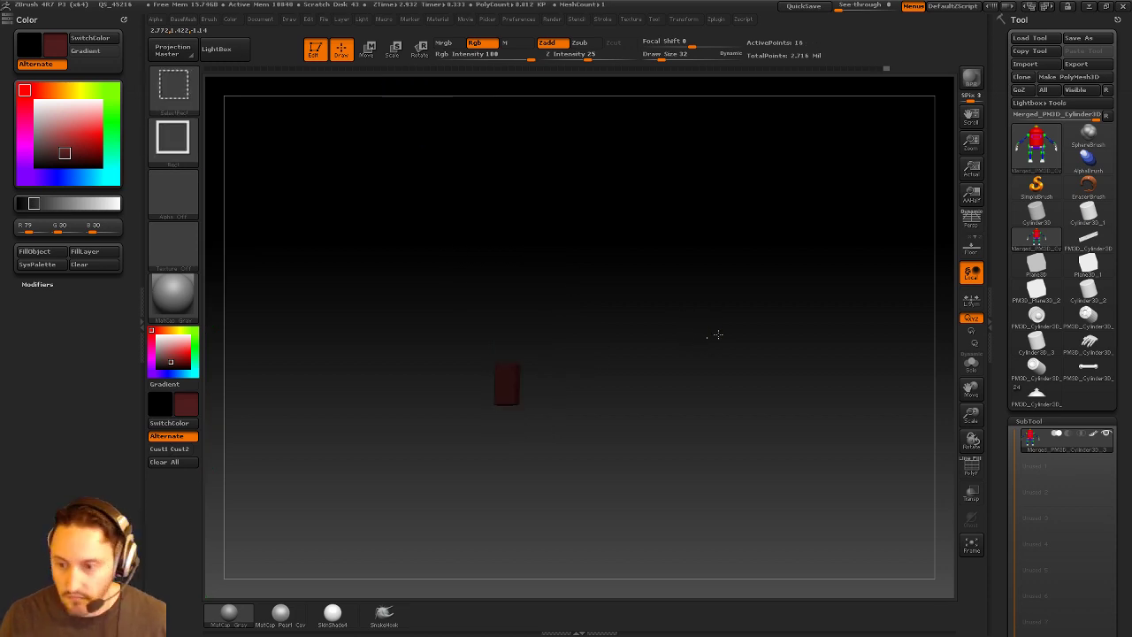
ctrl+shift+click(713, 334)
Isolate the index fingertip segment, redraw it in edit mode on a cleared canvas, fill it with dark red, and unhide the robot.
ctrl+shift+click(513, 434)
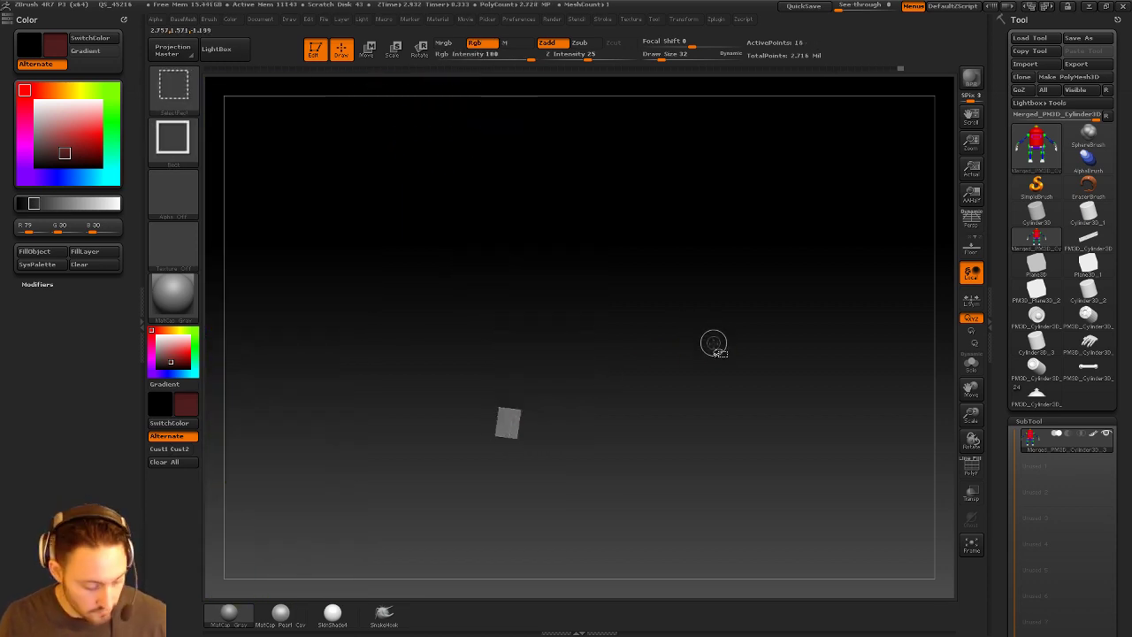
key(ctrl+f)
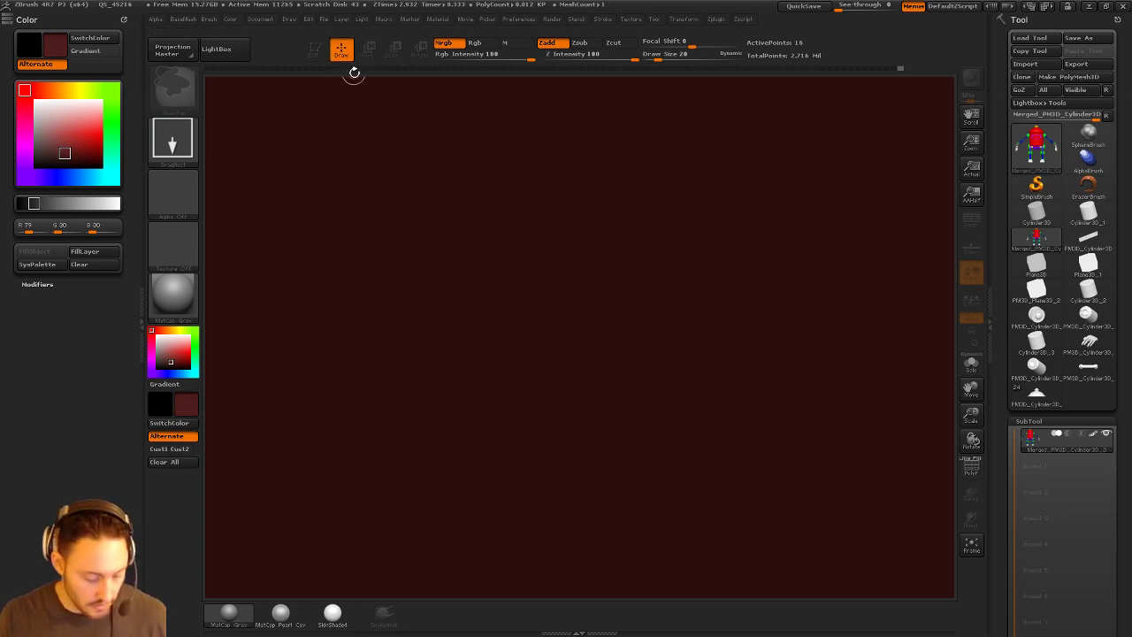
key(ctrl+n)
drag(506, 279, 536, 416)
click(316, 50)
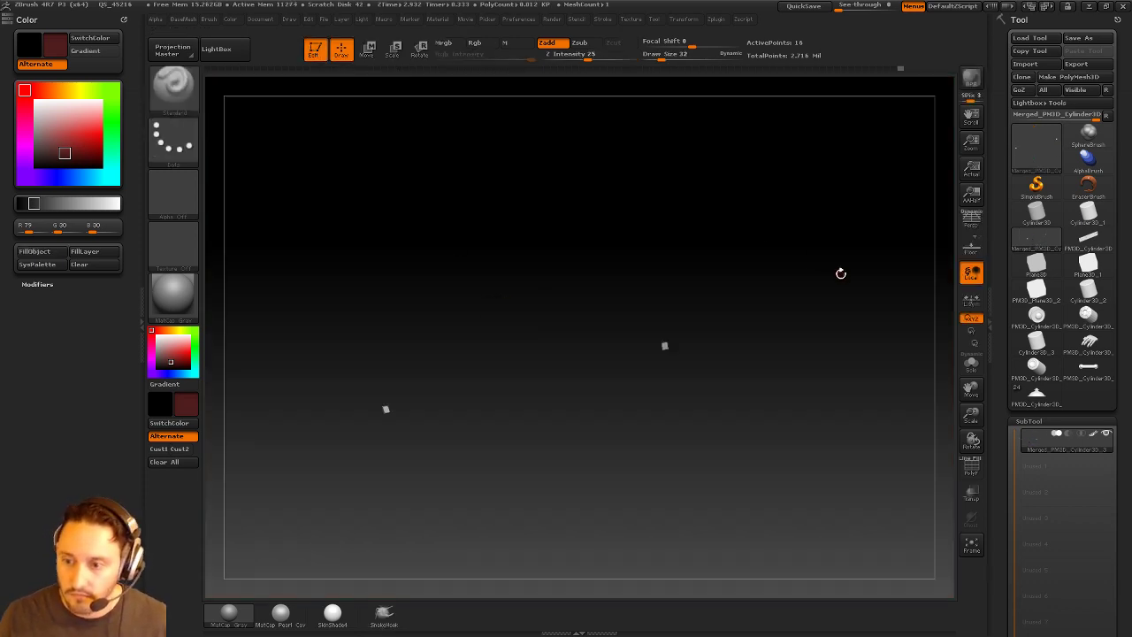
ctrl+shift+click(734, 328)
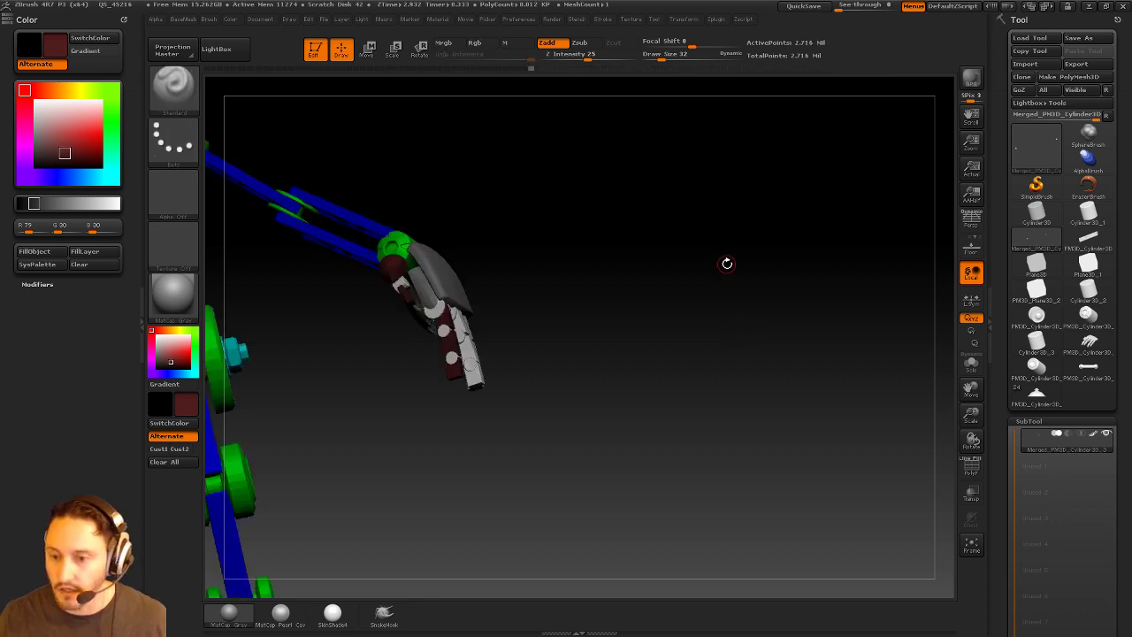
Hide the segments of the other three fingers one by one and invert the visibility to isolate them.
drag(728, 260, 752, 322)
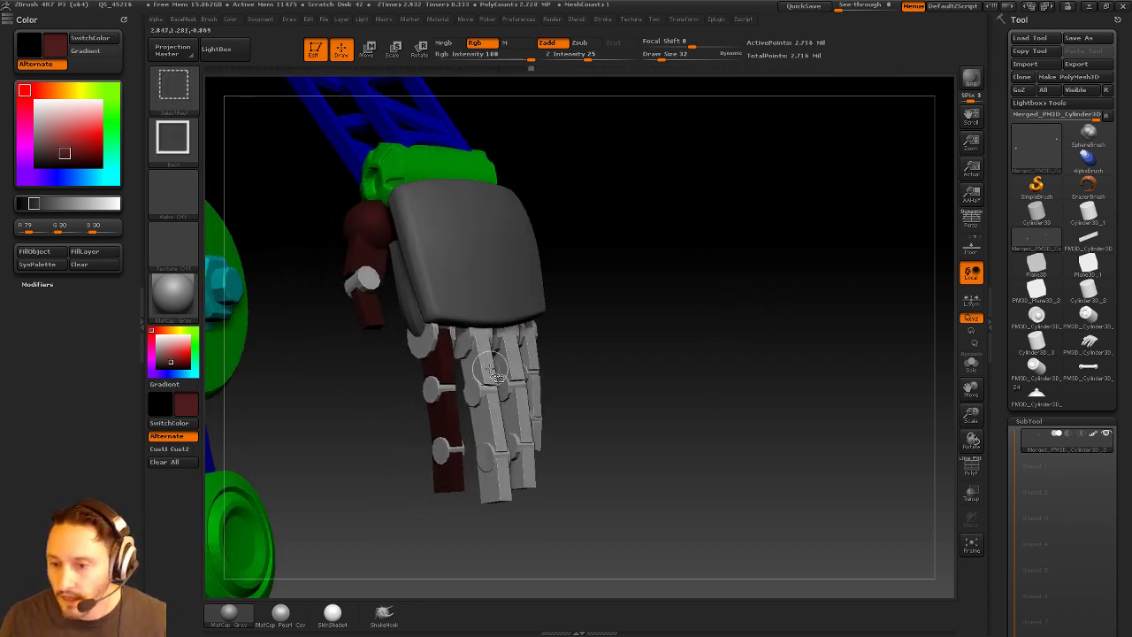
ctrl+shift+click(537, 356)
ctrl+shift+click(558, 391)
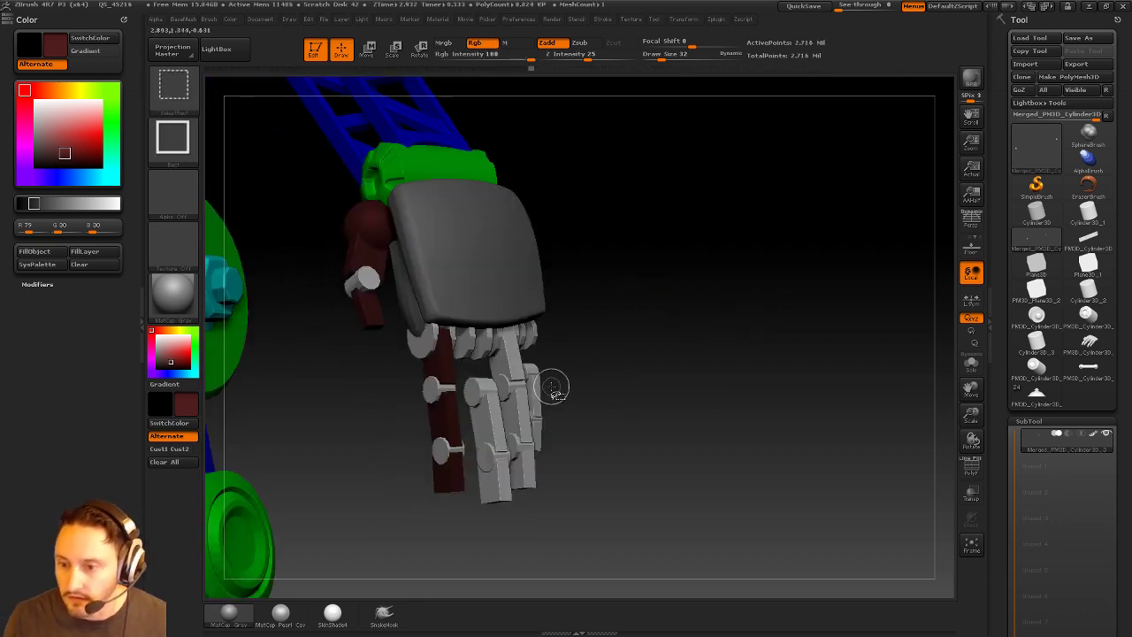
ctrl+shift+click(519, 370)
ctrl+shift+click(524, 430)
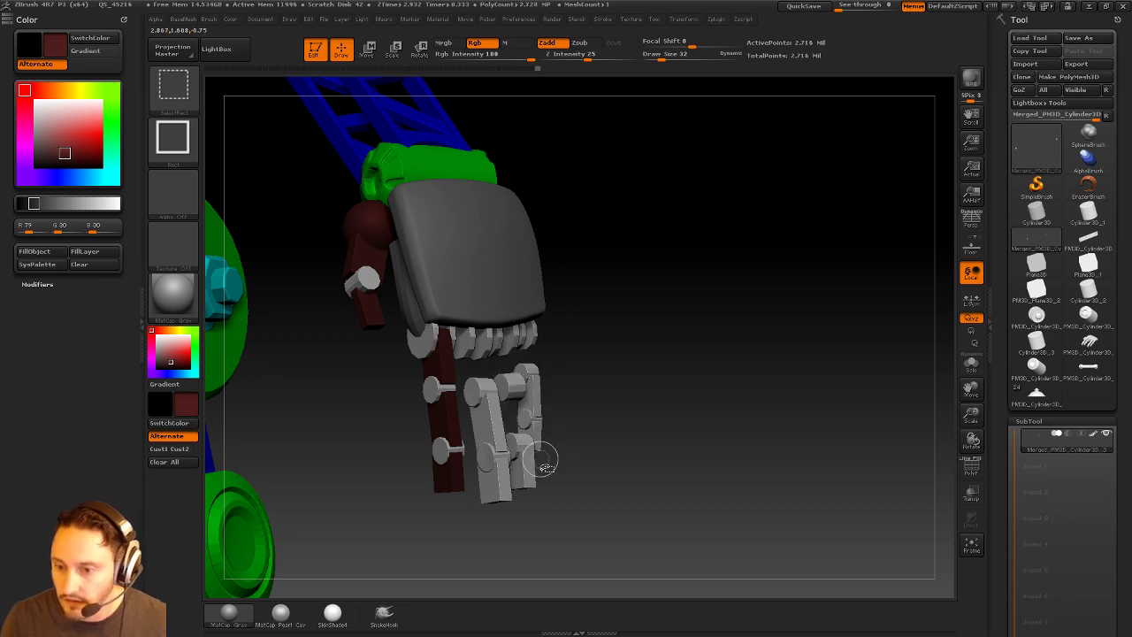
ctrl+alt+shift+click(534, 447)
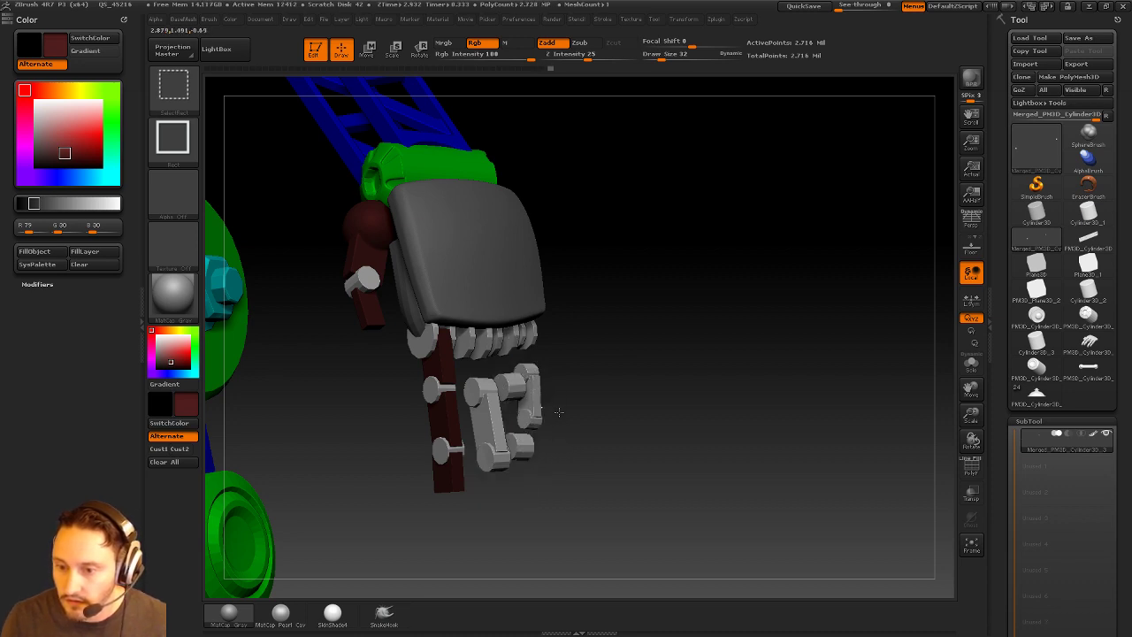
ctrl+alt+shift+click(542, 431)
ctrl+alt+shift+click(527, 424)
ctrl+shift+click(538, 380)
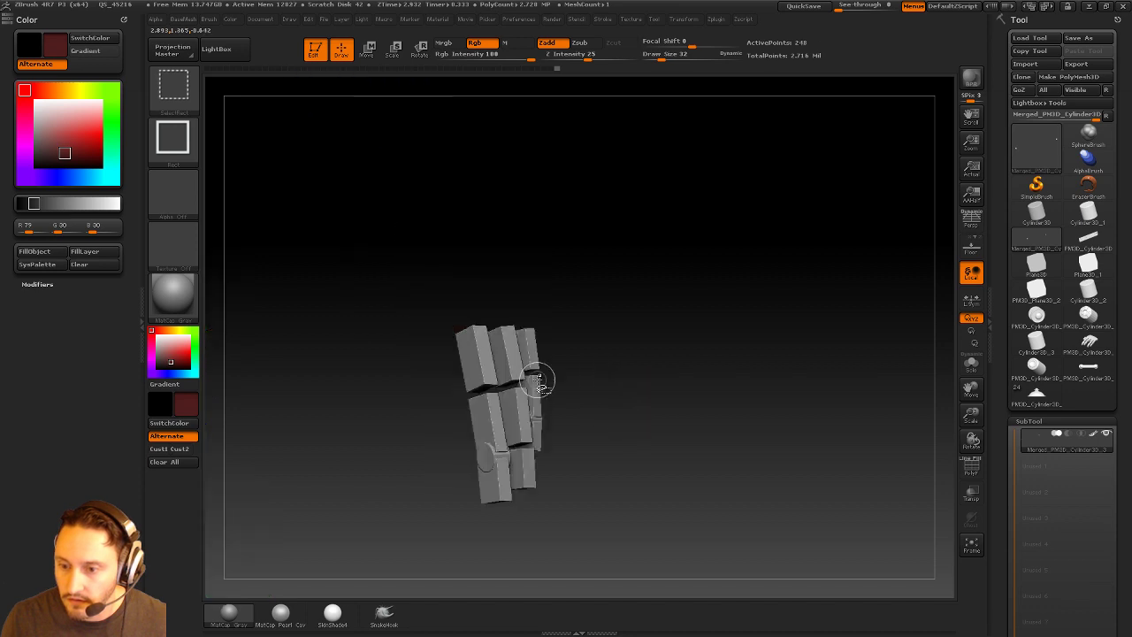
Fill the isolated segments of the three fingers with dark red and unhide the robot.
ctrl+click(649, 364)
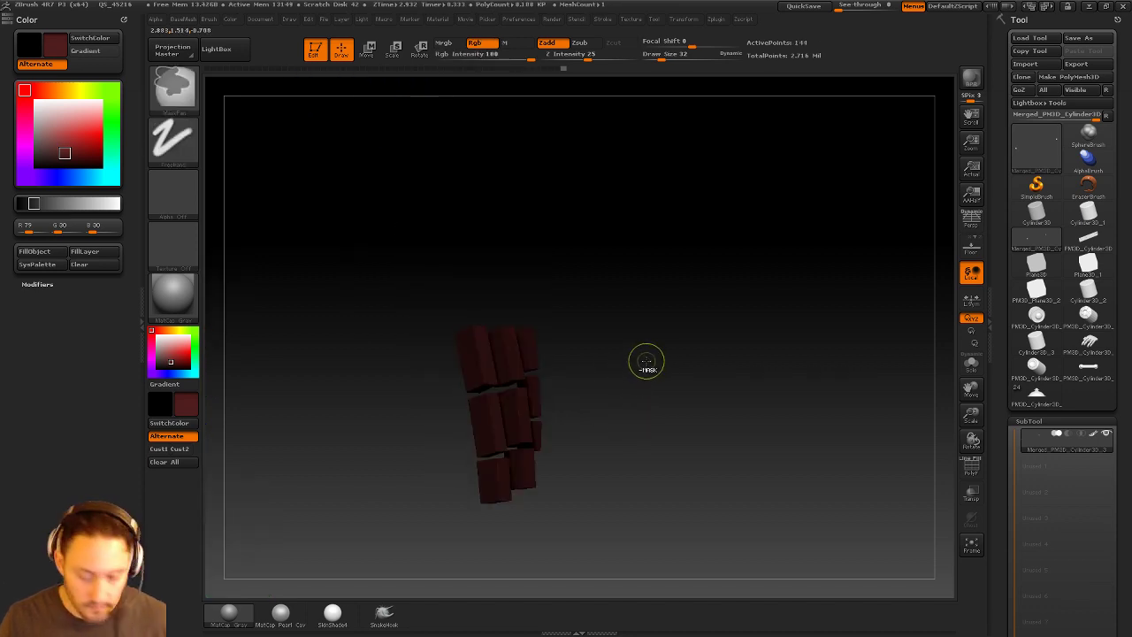
ctrl+shift+click(682, 323)
drag(682, 323, 699, 312)
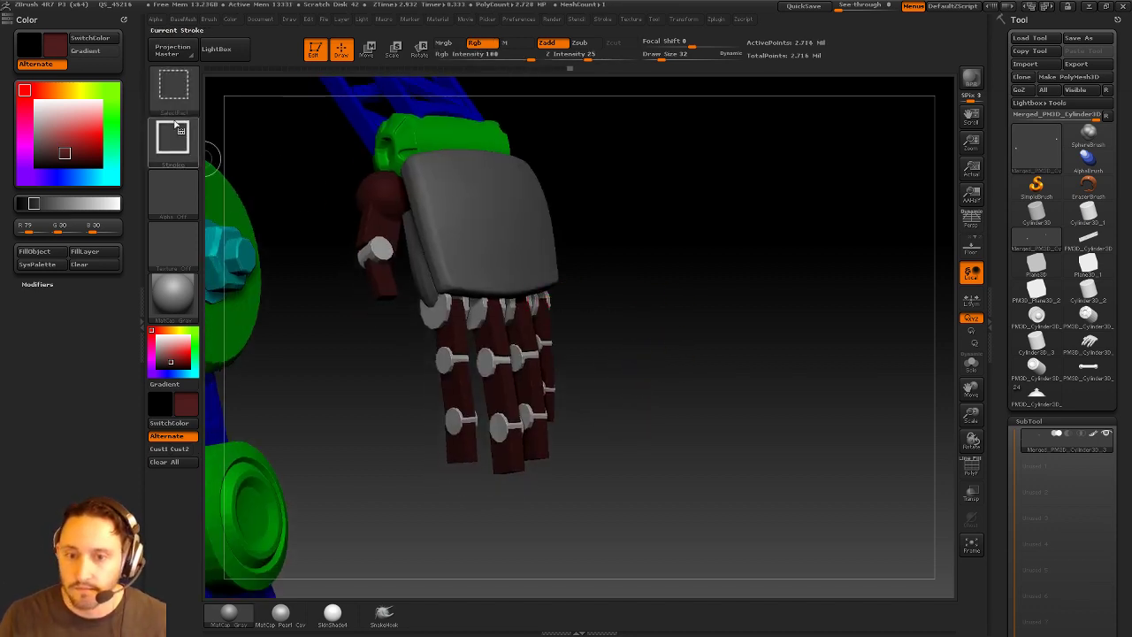
Sample the cyan of the hip bolt (R 0, G 242, B 242) as the current colour.
drag(392, 191, 588, 156)
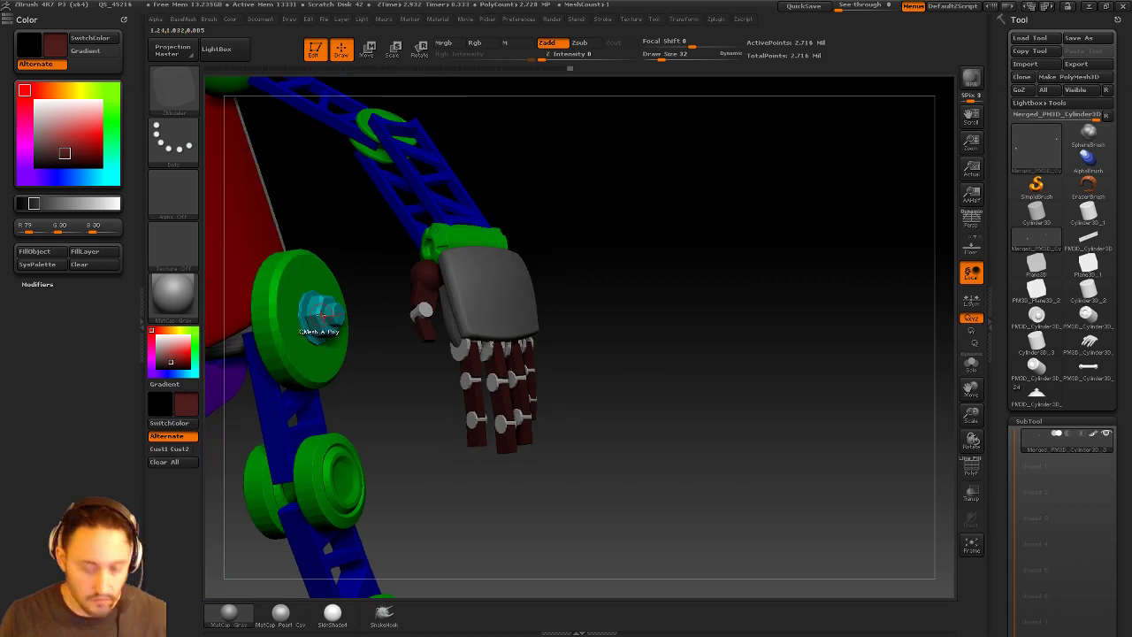
key(c)
drag(653, 248, 732, 305)
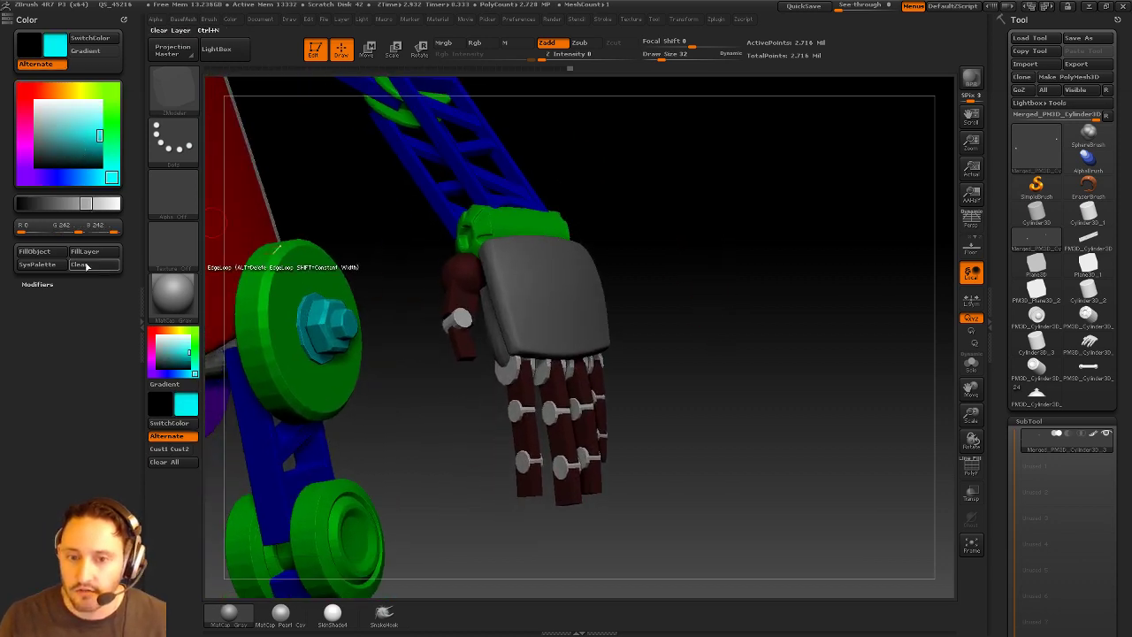
key(ctrl)
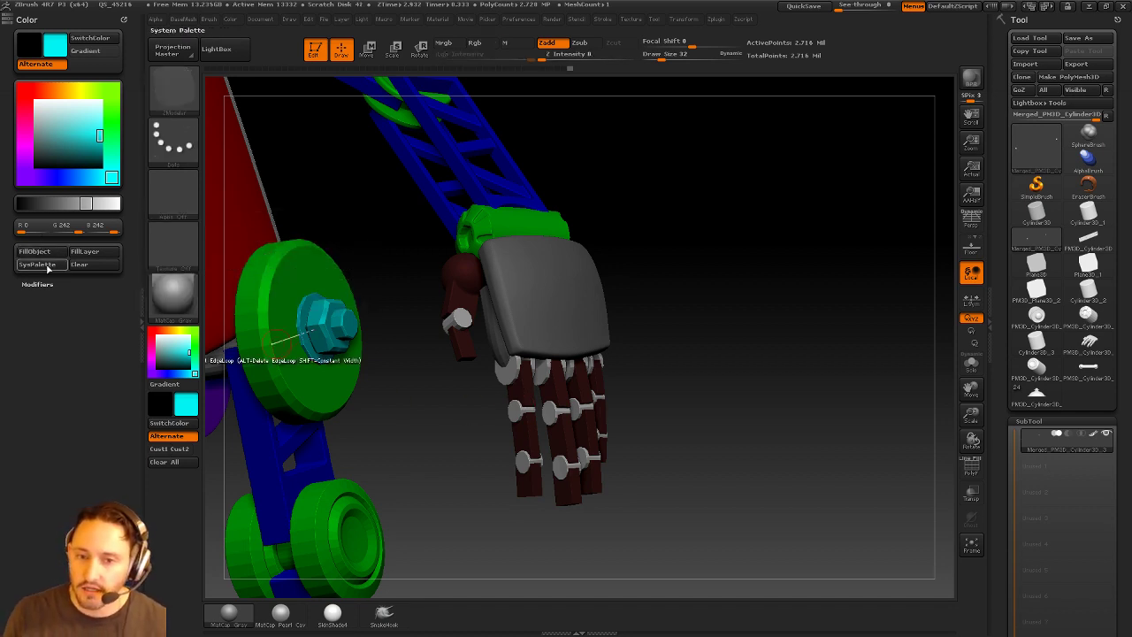
Hide the thumb joint and the knuckle discs at the base of the fingers.
mouse_move(678, 291)
mouse_down()
mouse_move(637, 265)
mouse_move(680, 271)
mouse_up()
alt+drag(692, 181, 763, 211)
ctrl+shift+click(503, 338)
alt+drag(773, 294, 742, 262)
ctrl+shift+drag(768, 253, 786, 301)
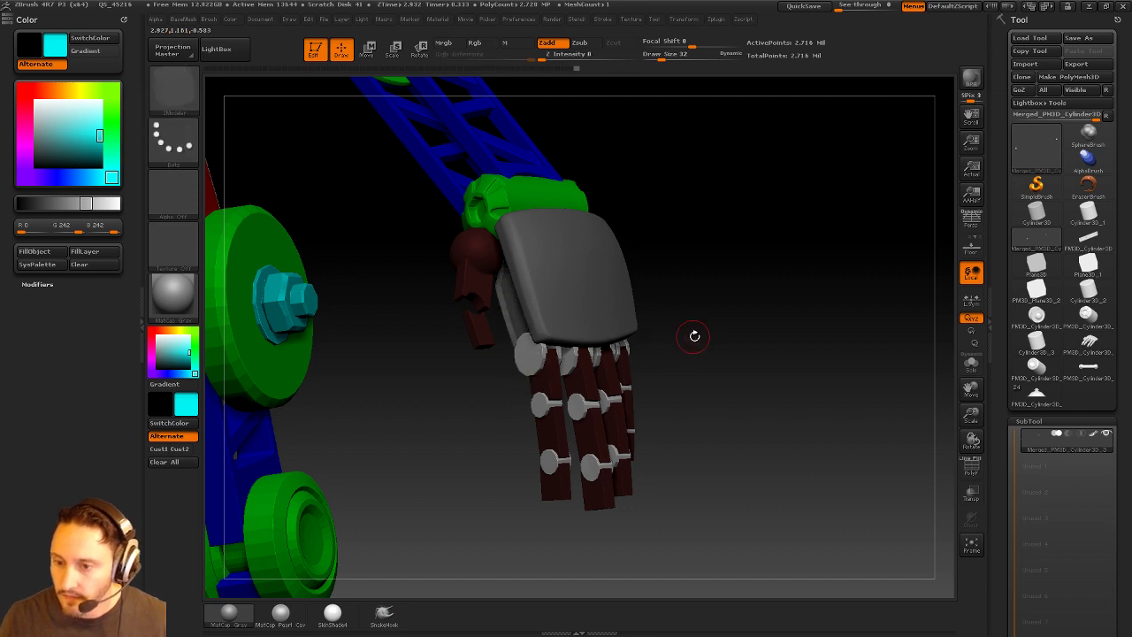
drag(715, 333, 546, 361)
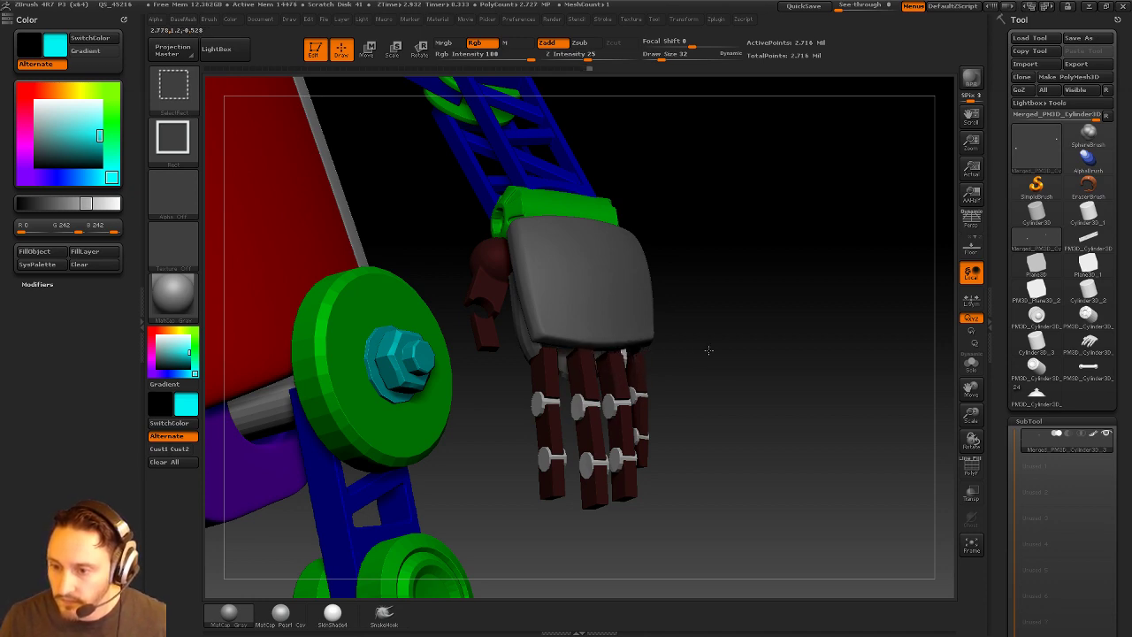
Hide the remaining joints along the fingers and invert the visibility to isolate the hidden joints.
drag(711, 358, 586, 352)
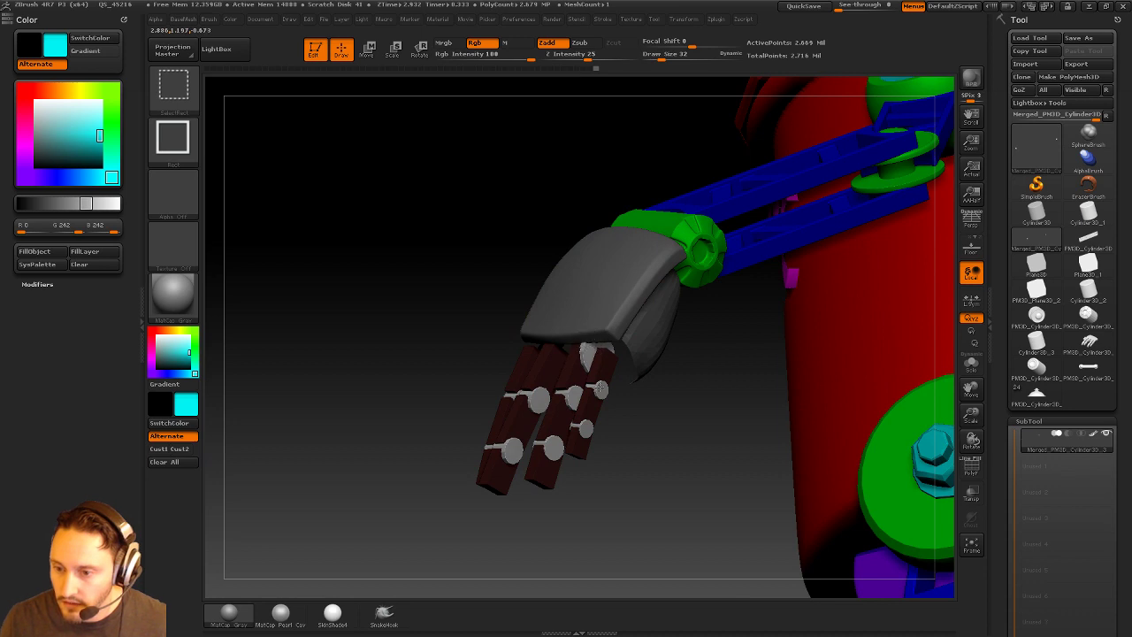
ctrl+shift+click(602, 389)
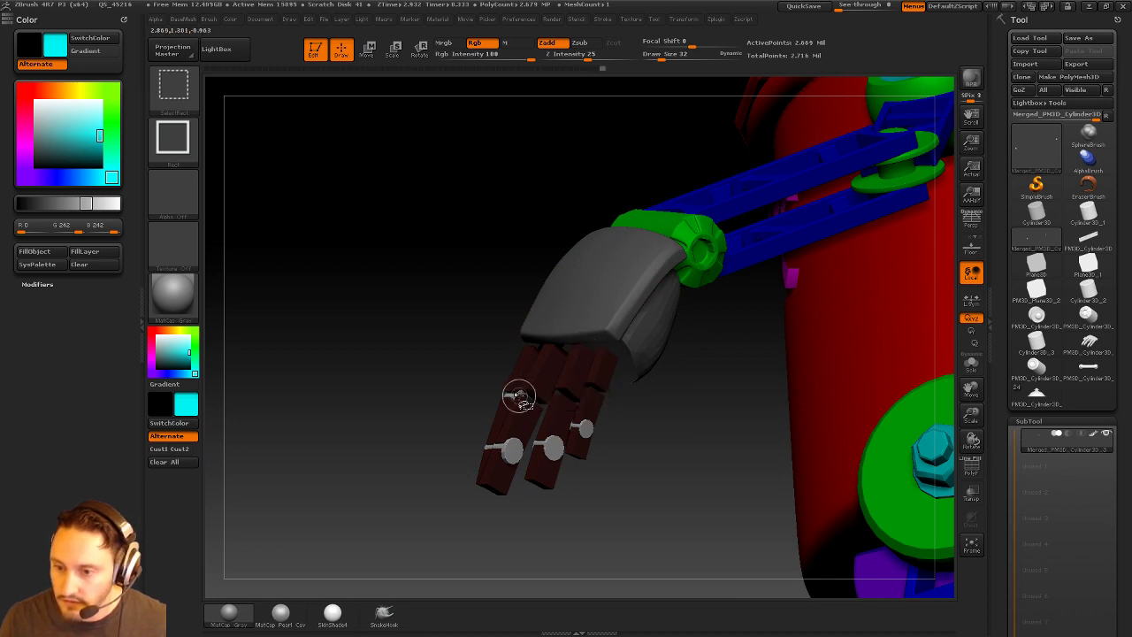
ctrl+shift+click(543, 435)
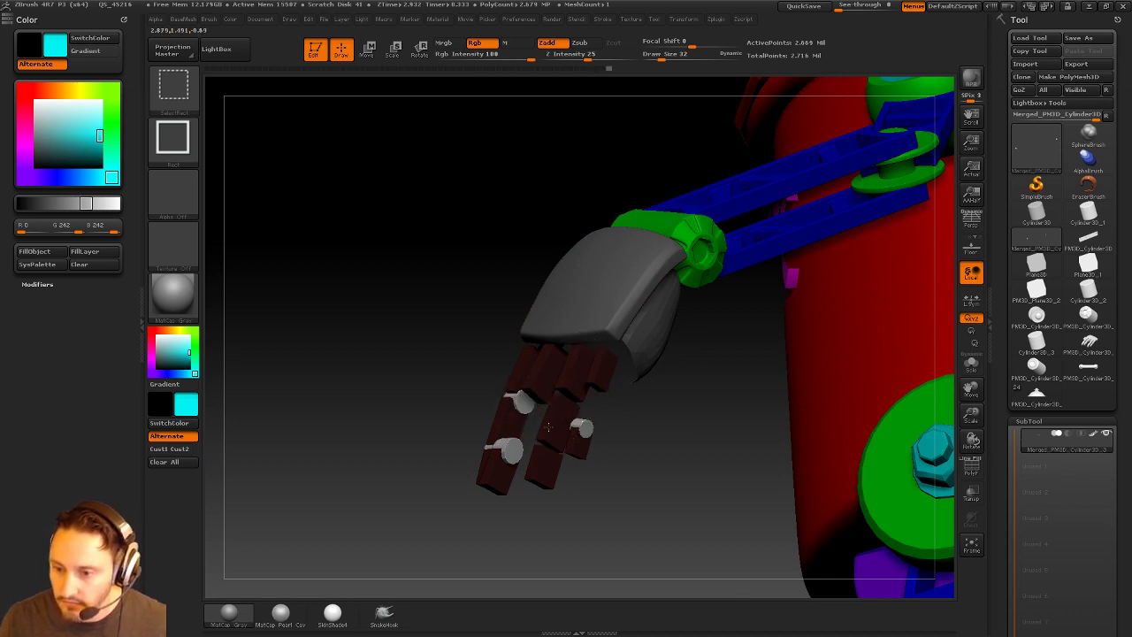
ctrl+shift+click(510, 448)
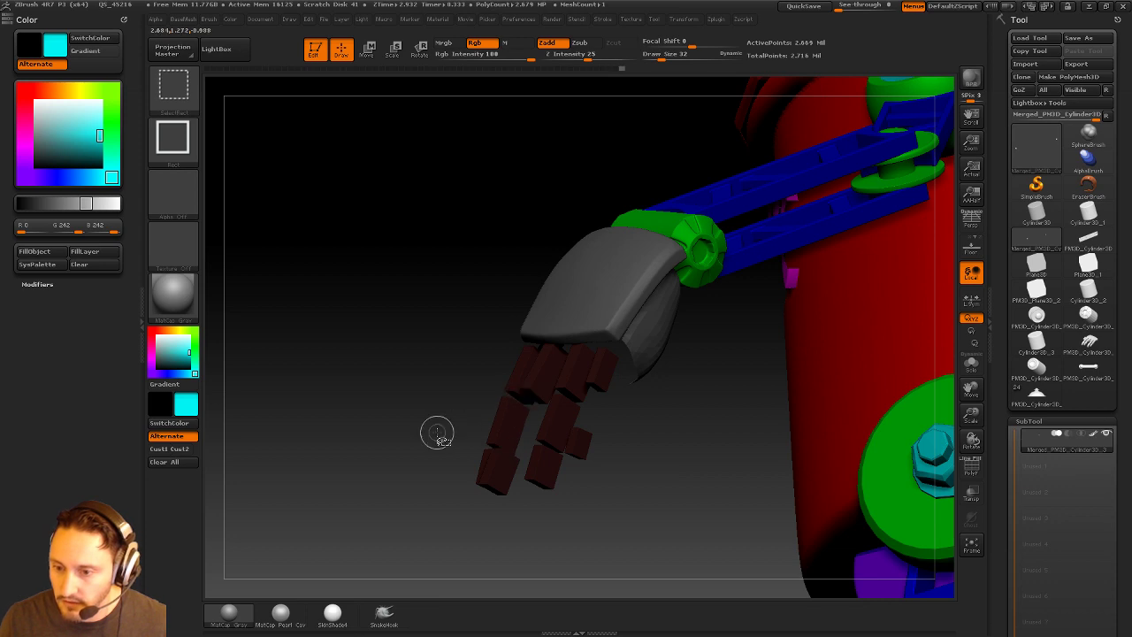
ctrl+shift+click(421, 396)
Hide the stray finger segments and palm surfaces, fill the isolated hand joints with cyan, and unhide the robot.
ctrl+shift+click(587, 409)
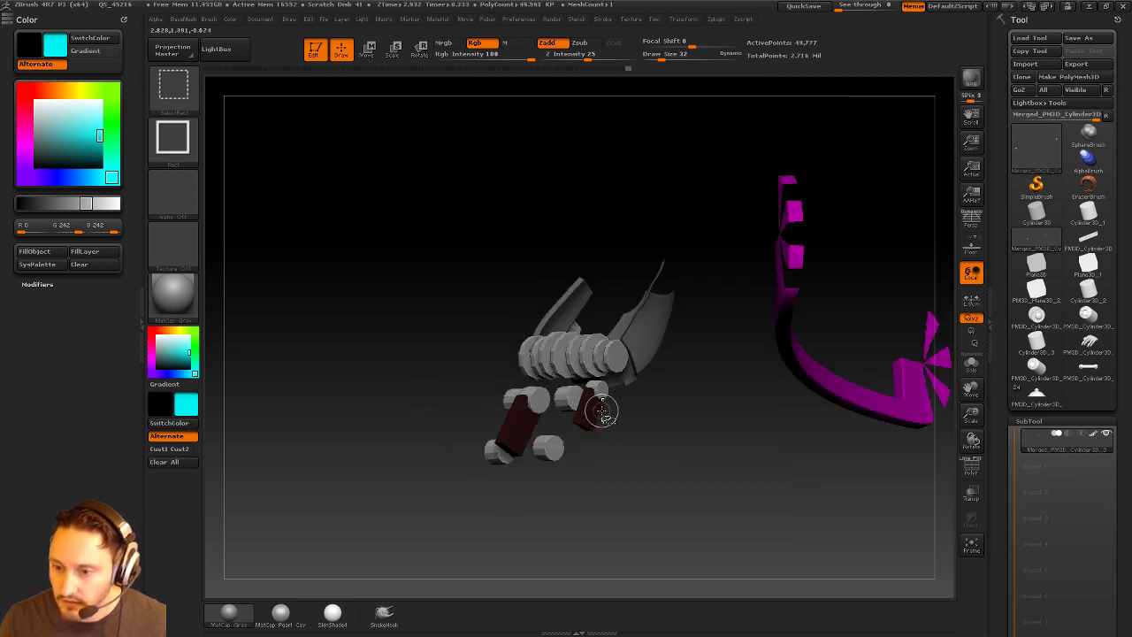
alt+drag(664, 462, 681, 522)
key(s)
click(634, 443)
ctrl+shift+click(593, 386)
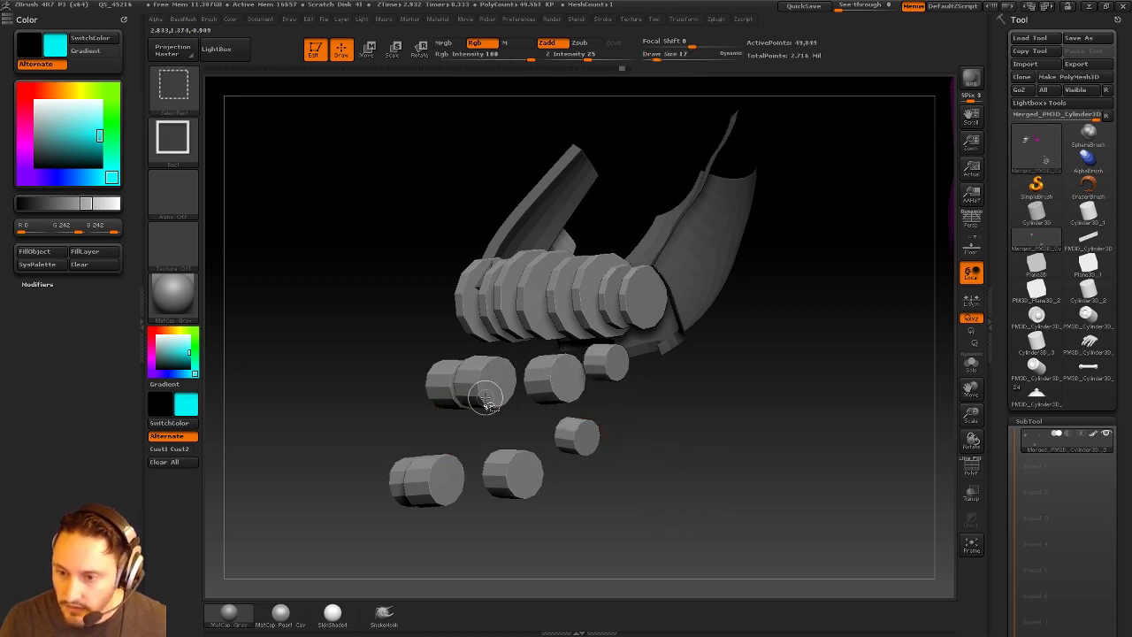
alt+drag(720, 455, 655, 373)
drag(616, 458, 504, 442)
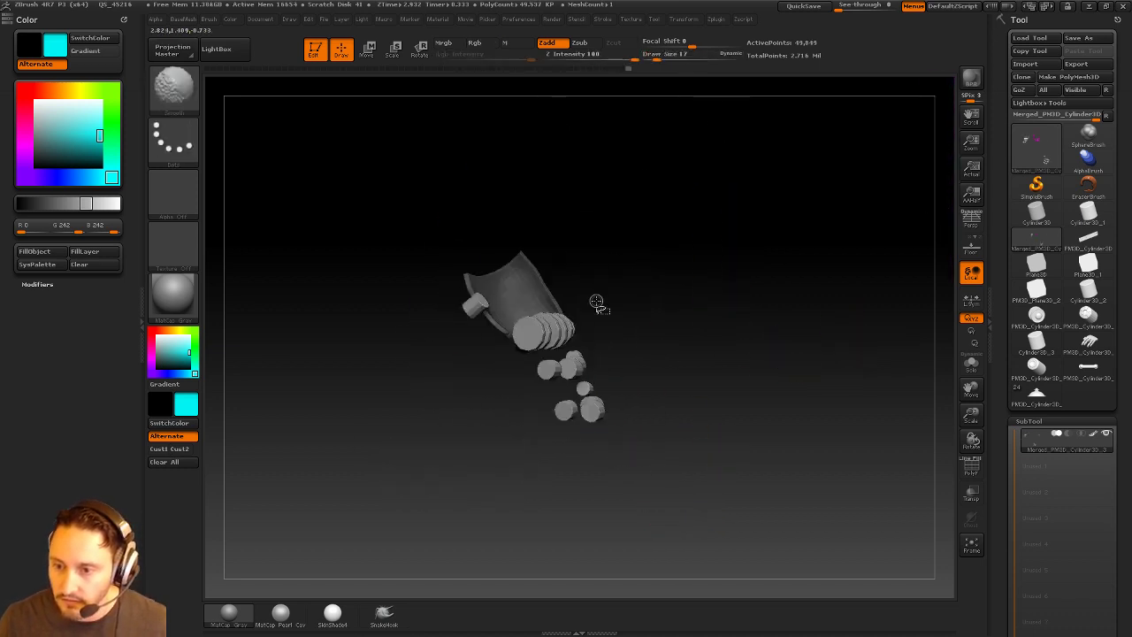
ctrl+alt+shift+click(531, 259)
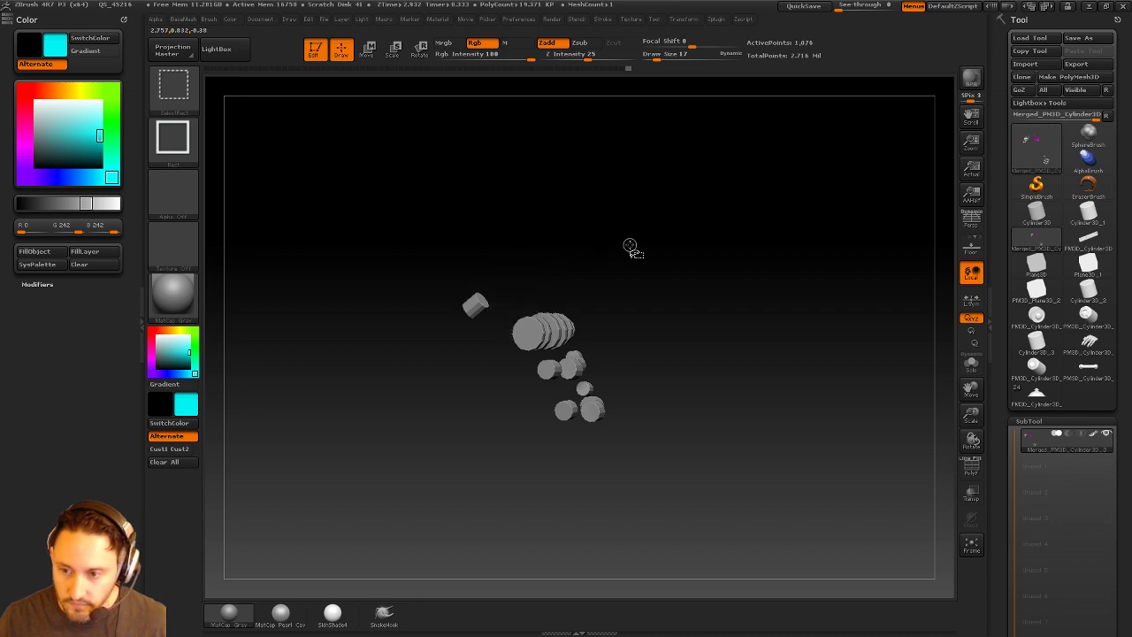
ctrl+shift+click(748, 255)
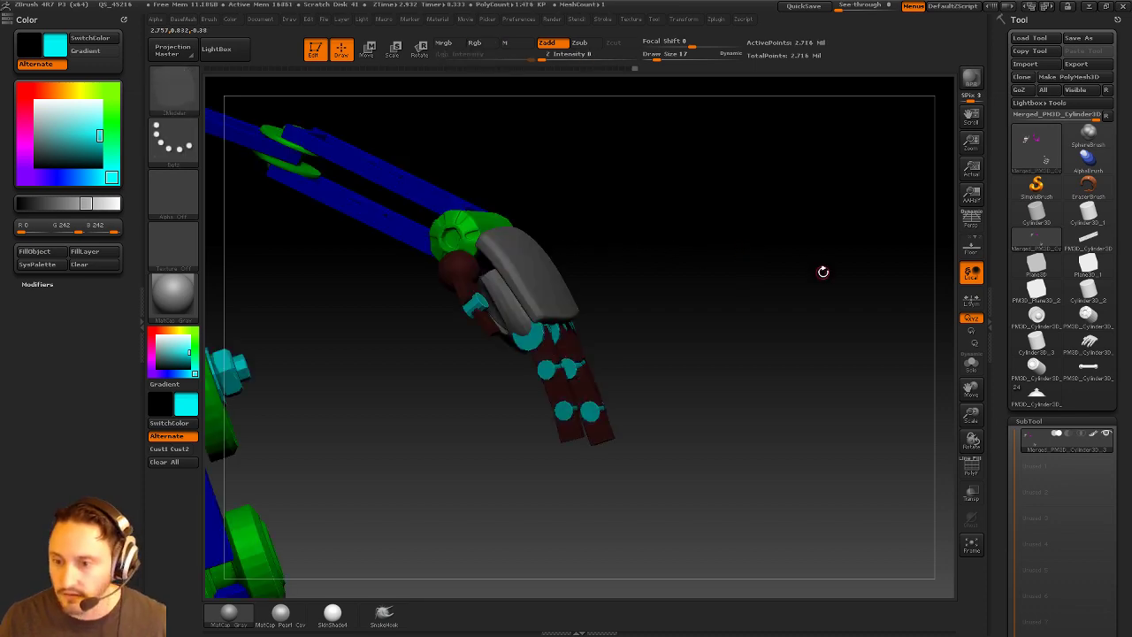
Isolate the robot's feet, fill them with neutral grey (R 126, G 126, B 126), and unhide the robot.
mouse_move(822, 271)
mouse_down()
mouse_move(727, 212)
mouse_move(822, 301)
mouse_move(728, 233)
mouse_move(867, 236)
mouse_move(879, 301)
mouse_move(850, 256)
mouse_move(757, 297)
mouse_move(711, 371)
mouse_up()
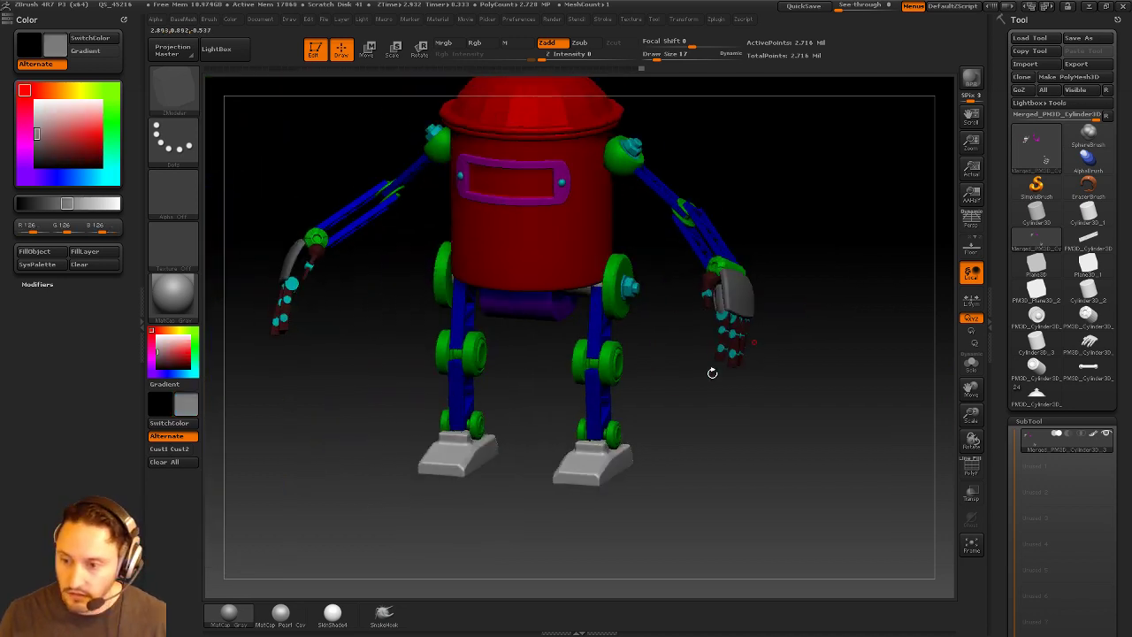
ctrl+shift+click(618, 455)
ctrl+click(735, 447)
ctrl+shift+click(761, 394)
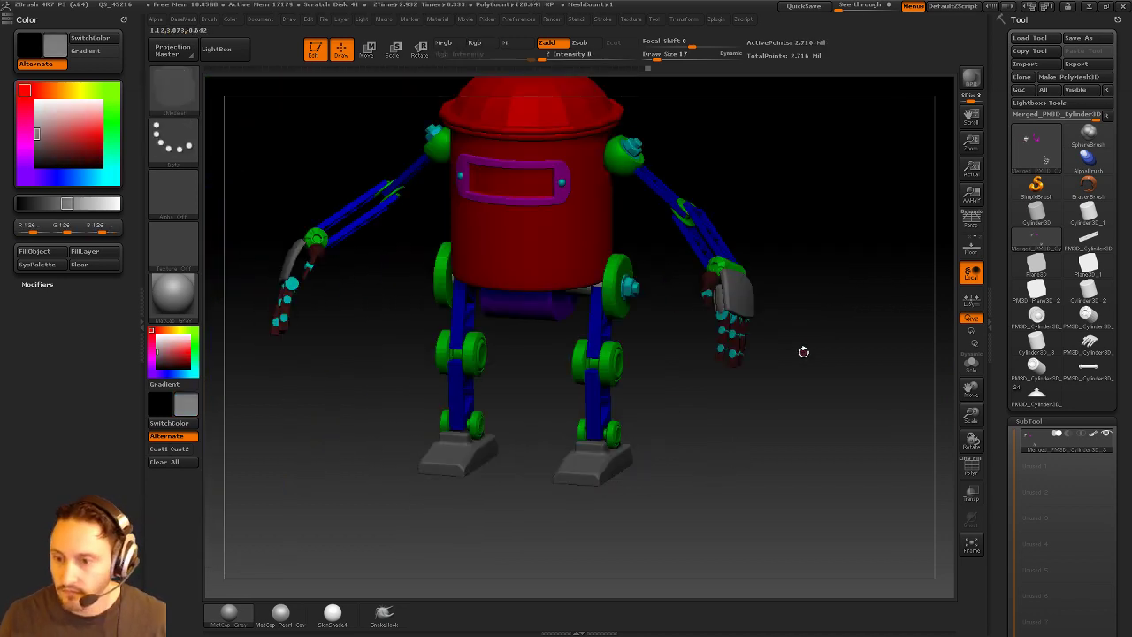
Sample the orange of the lid knob as the fill colour and hide the robot's cylindrical body.
mouse_move(824, 352)
mouse_down()
mouse_move(829, 363)
mouse_move(768, 251)
mouse_up()
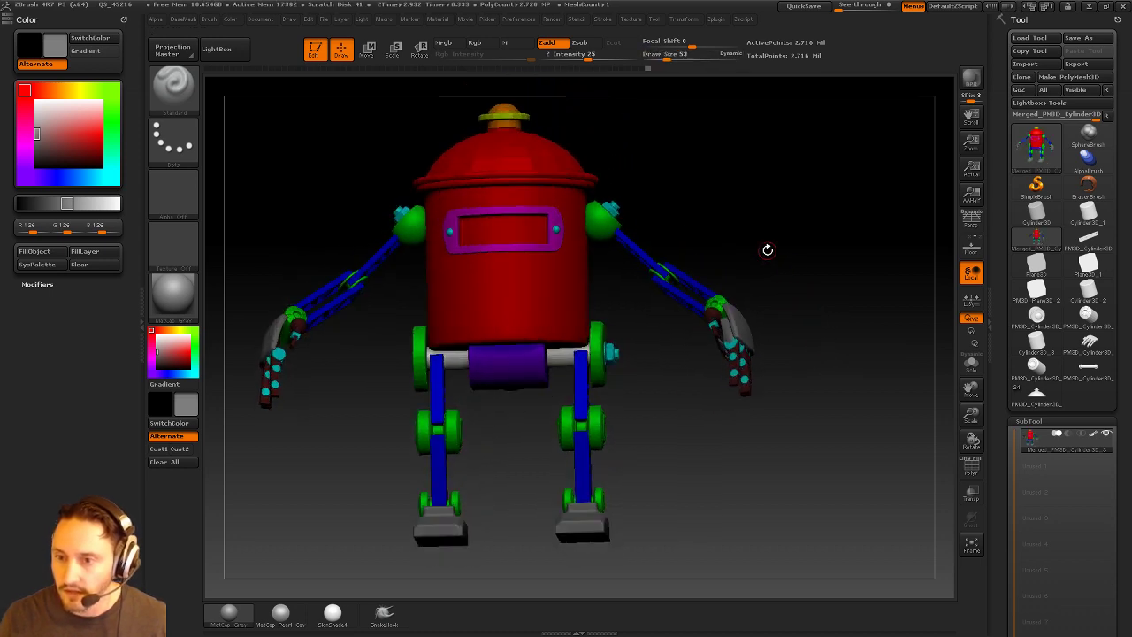
key(c)
drag(644, 152, 648, 134)
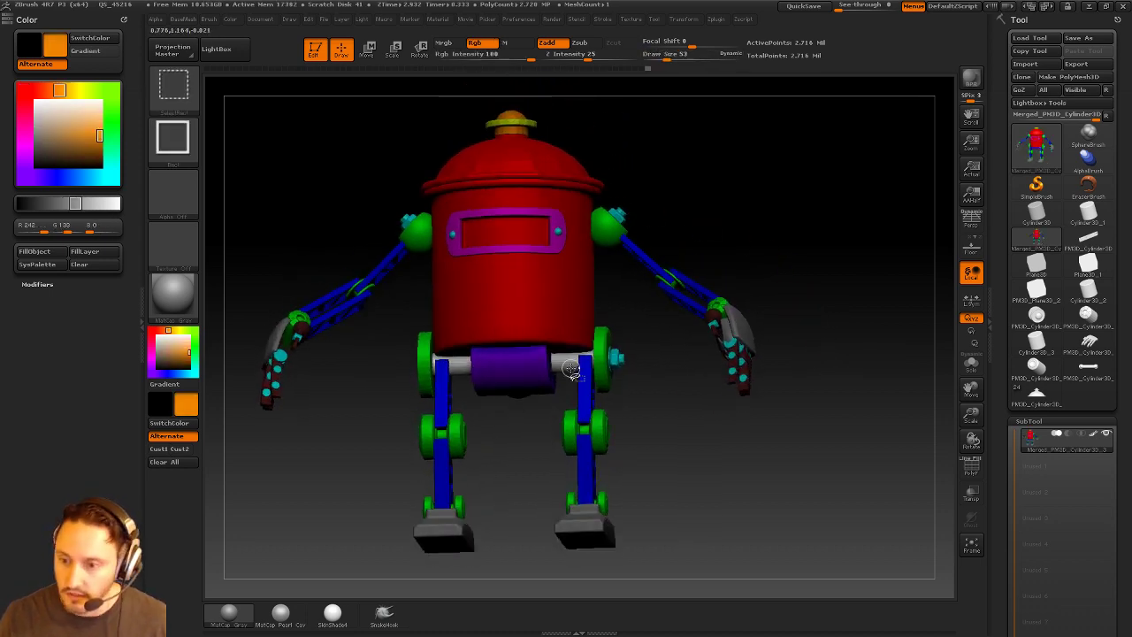
ctrl+shift+click(573, 338)
ctrl+shift+click(690, 384)
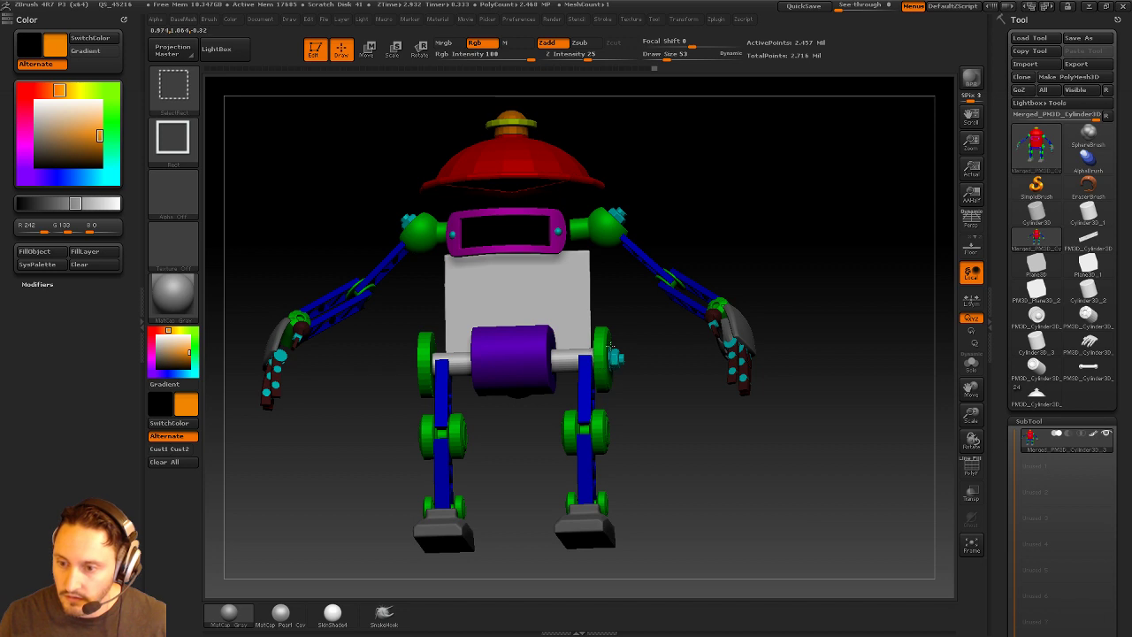
Isolate the hip axle, fill it with the sampled orange, and unhide the robot.
ctrl+shift+click(610, 345)
ctrl+alt+shift+click(602, 356)
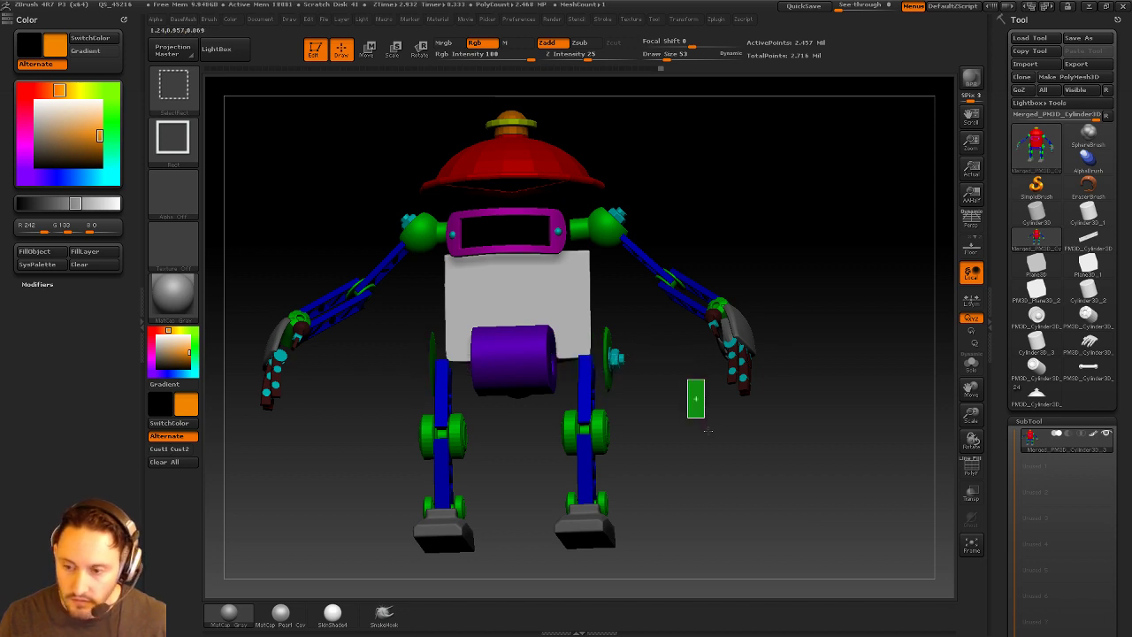
ctrl+shift+drag(688, 381, 705, 415)
ctrl+alt+shift+click(600, 350)
ctrl+alt+shift+click(588, 216)
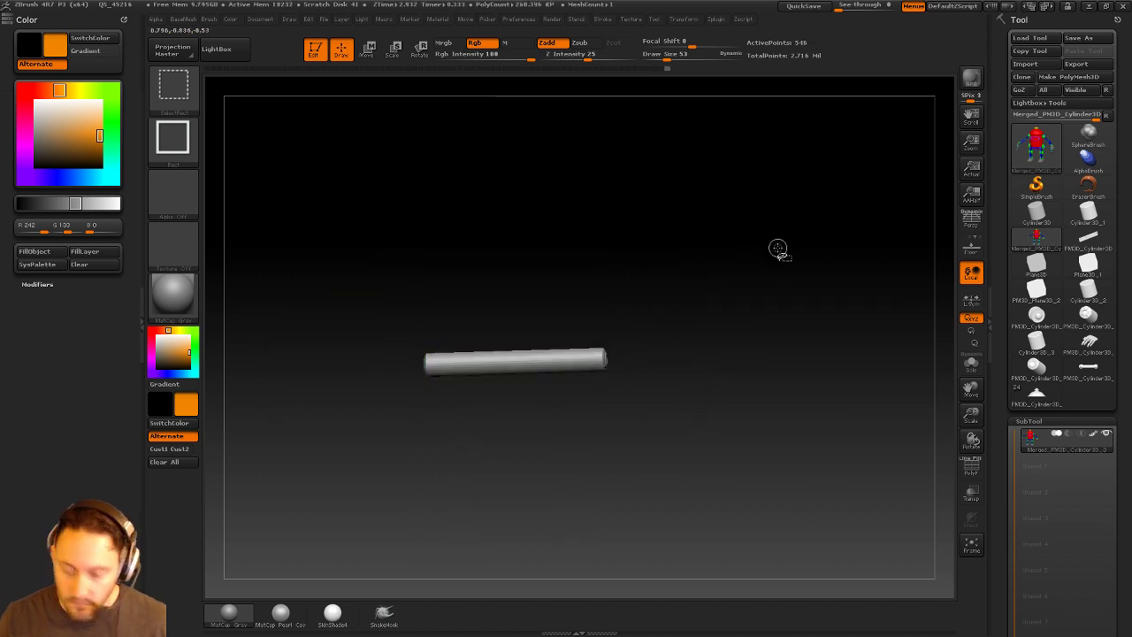
ctrl+shift+click(778, 243)
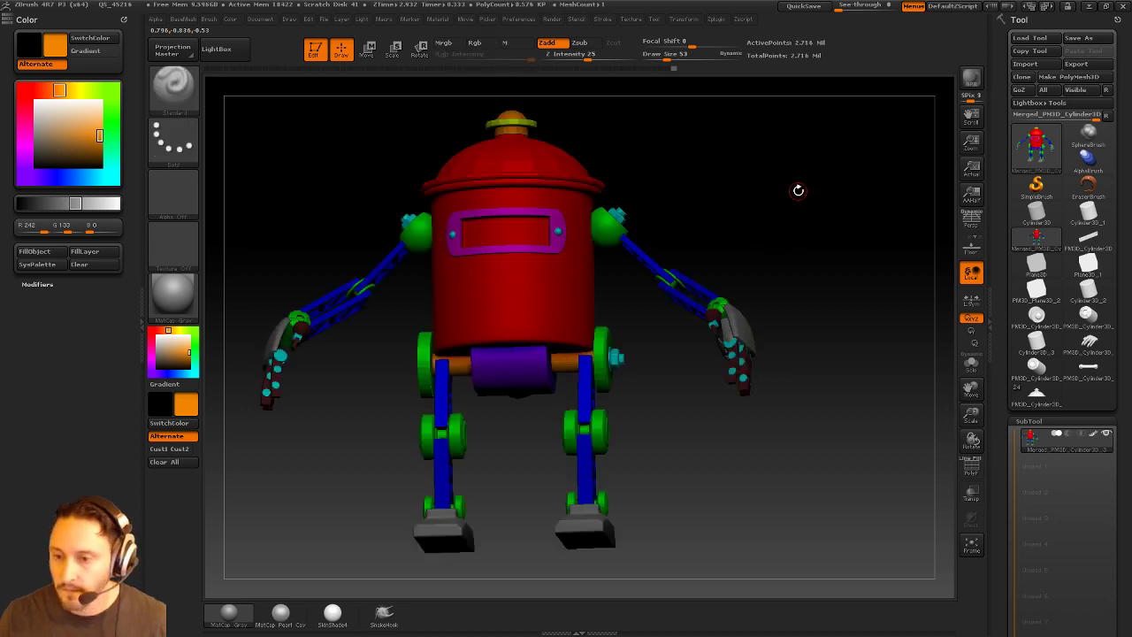
Sample the body's red, fill the isolated rear door panel with it, and unhide the robot.
drag(799, 187, 656, 312)
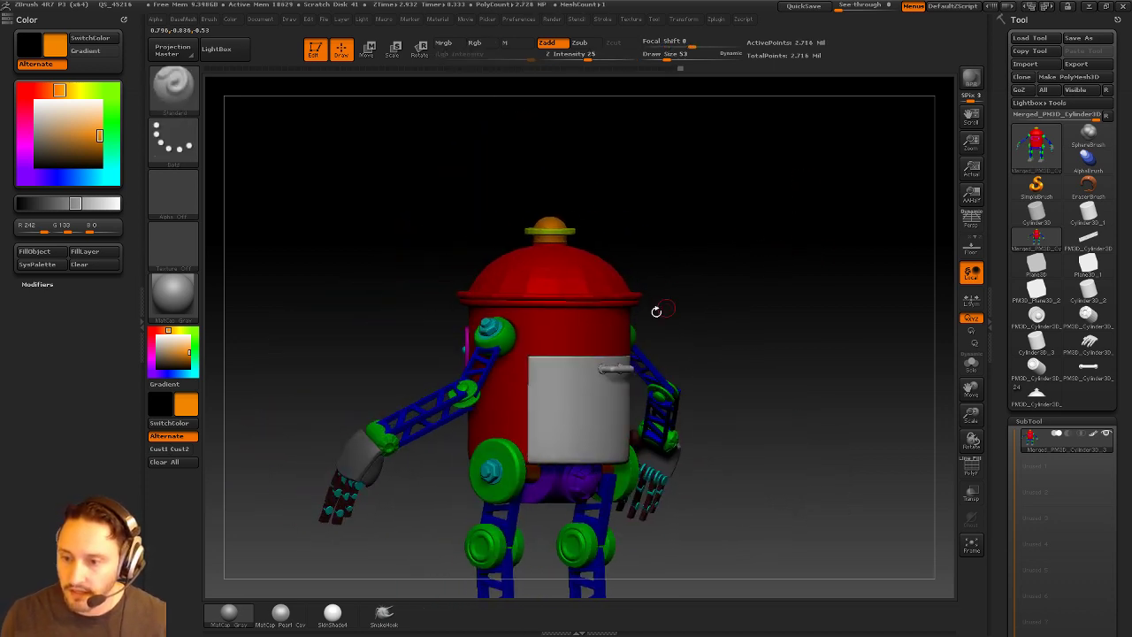
key(c)
drag(686, 258, 679, 292)
ctrl+shift+click(624, 403)
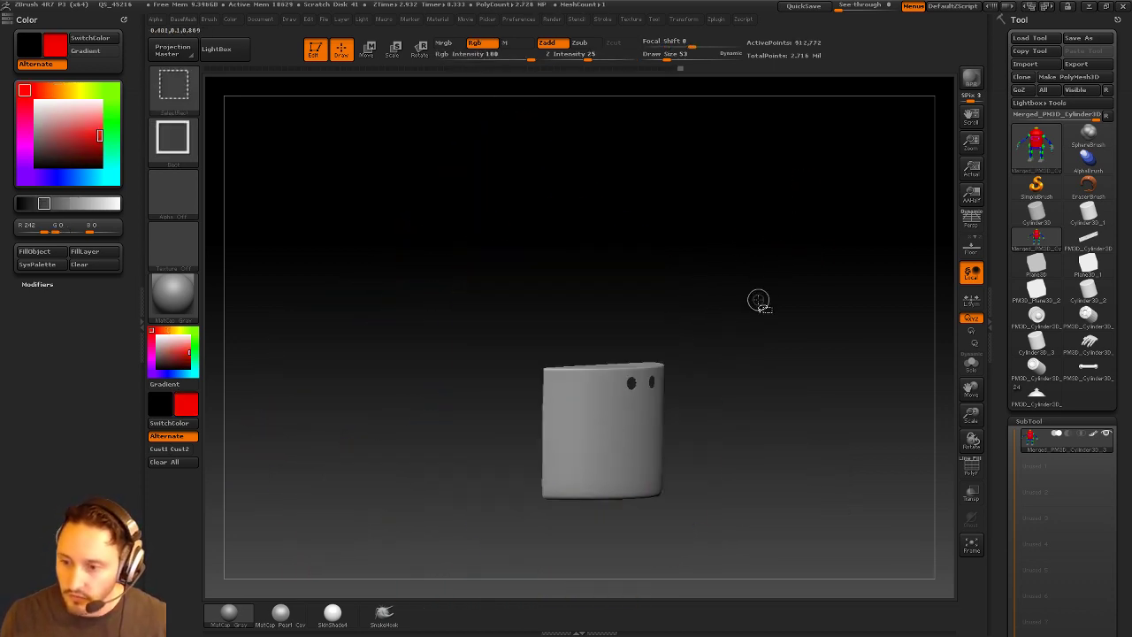
key(ctrl+f)
ctrl+shift+click(768, 278)
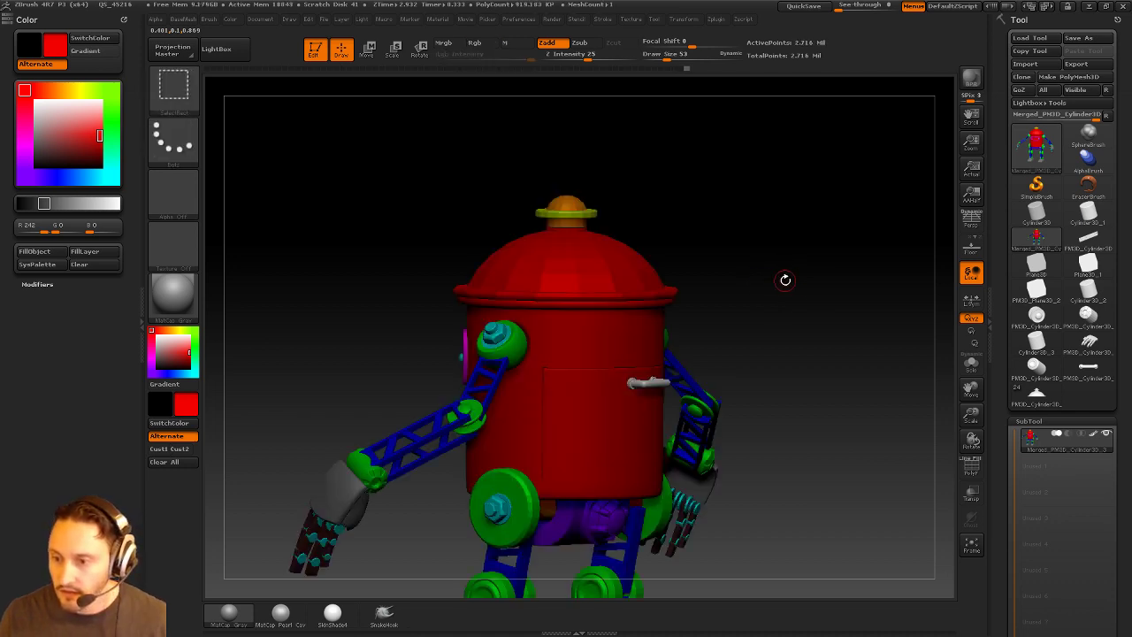
Fill the isolated rear door handle with dark olive (R 70, G 61, B 21) and unhide the robot.
mouse_move(840, 292)
mouse_down()
mouse_move(708, 272)
mouse_move(775, 317)
mouse_up()
key(s)
drag(773, 317, 760, 318)
mouse_move(763, 296)
alt+mouse_down()
mouse_move(781, 313)
mouse_move(771, 338)
alt+mouse_up()
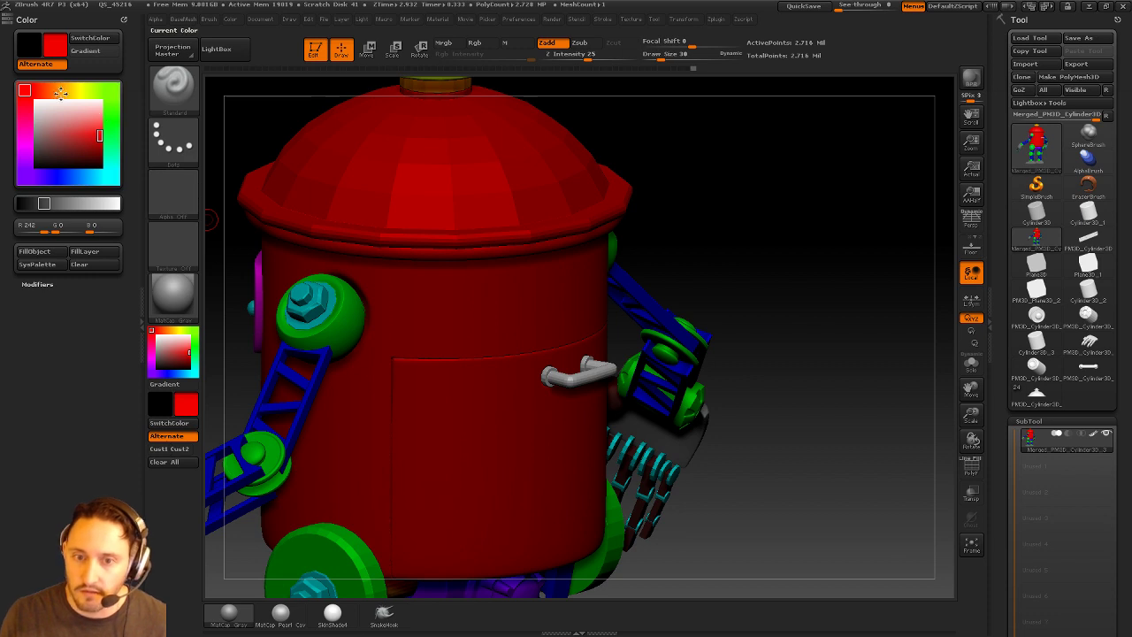
drag(60, 92, 71, 90)
click(69, 158)
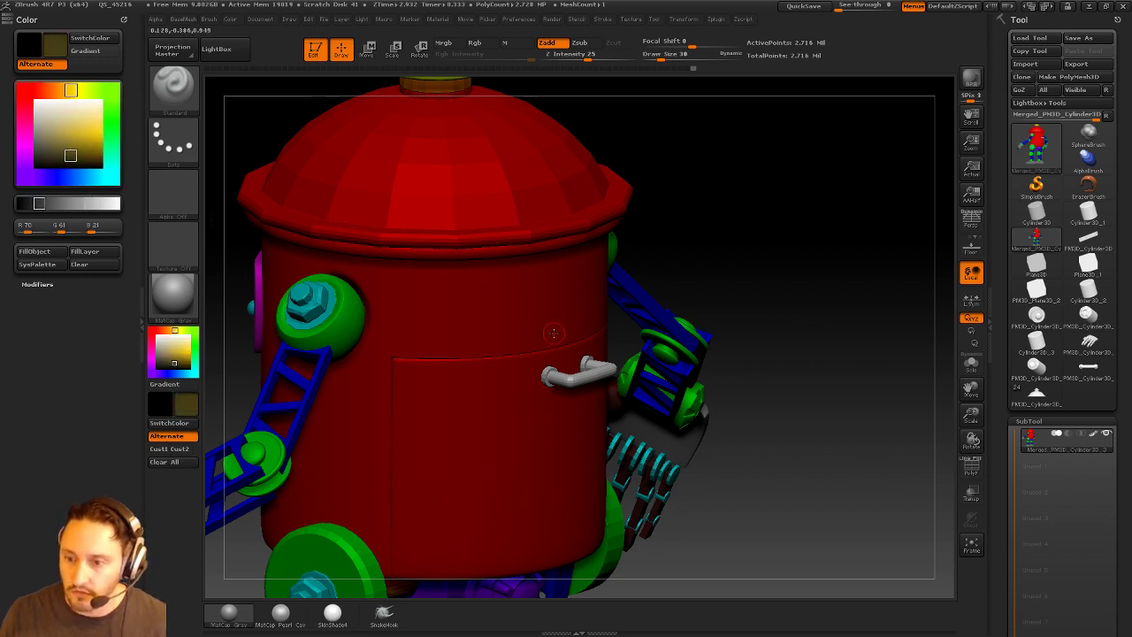
key(ctrl+f)
key(ctrl+z)
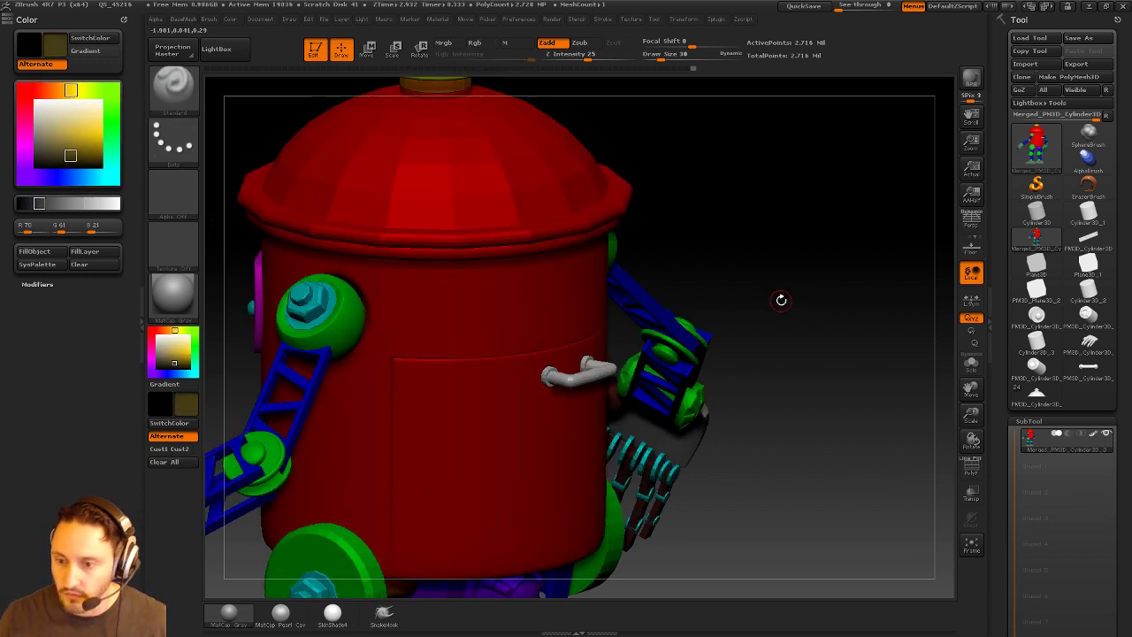
ctrl+shift+click(580, 379)
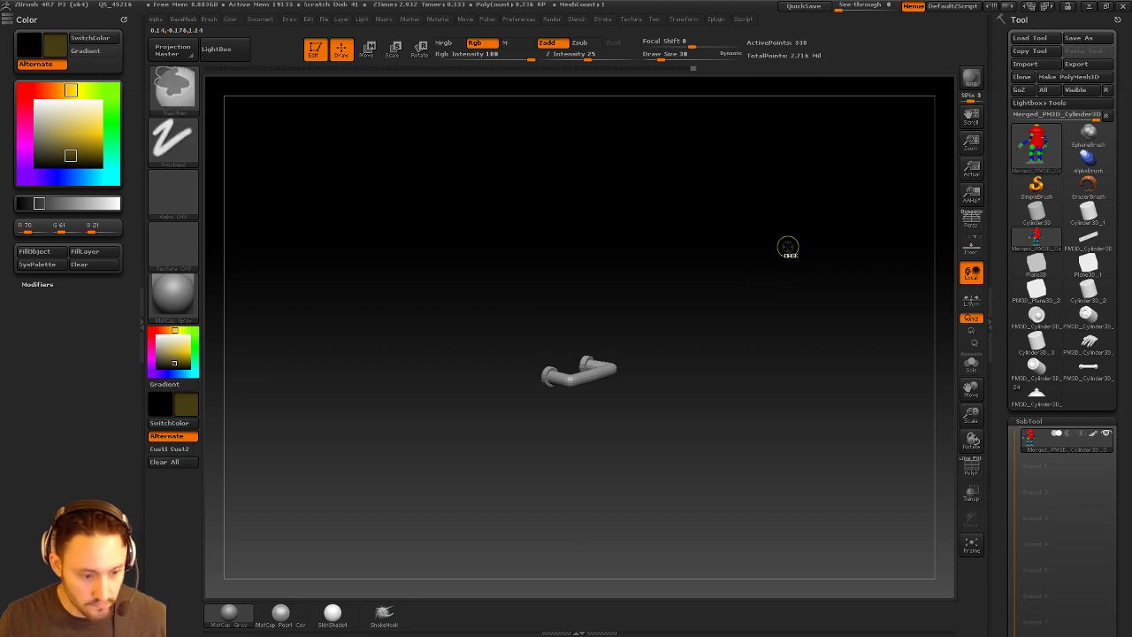
ctrl+shift+click(809, 259)
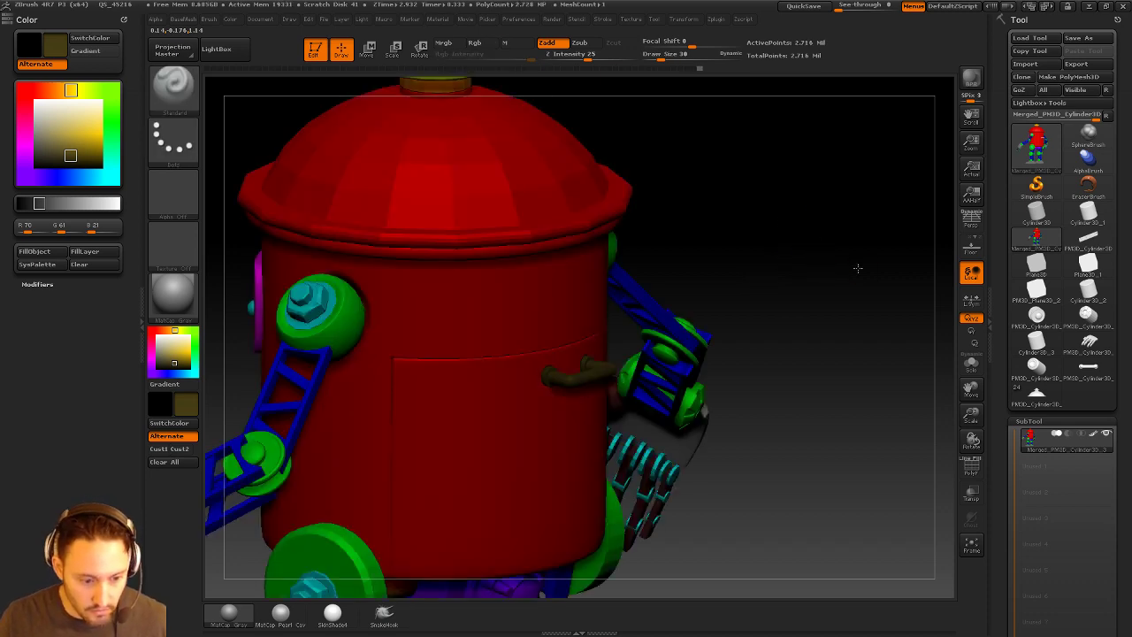
Turn off the polypaint display of the merged robot subtool and set the colour to white.
mouse_move(858, 268)
alt+mouse_down()
mouse_move(773, 235)
mouse_move(844, 263)
mouse_move(814, 331)
mouse_move(822, 264)
mouse_move(799, 263)
mouse_move(841, 281)
mouse_move(784, 280)
mouse_move(885, 384)
alt+mouse_up()
key(s)
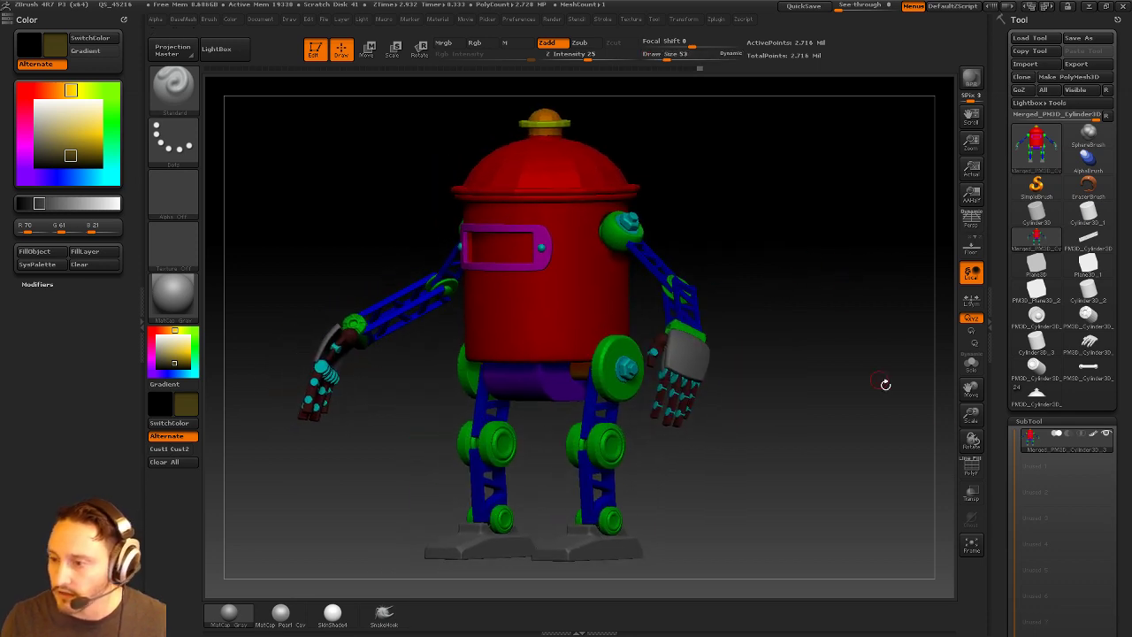
drag(1004, 443, 1002, 365)
drag(736, 244, 773, 235)
key(s)
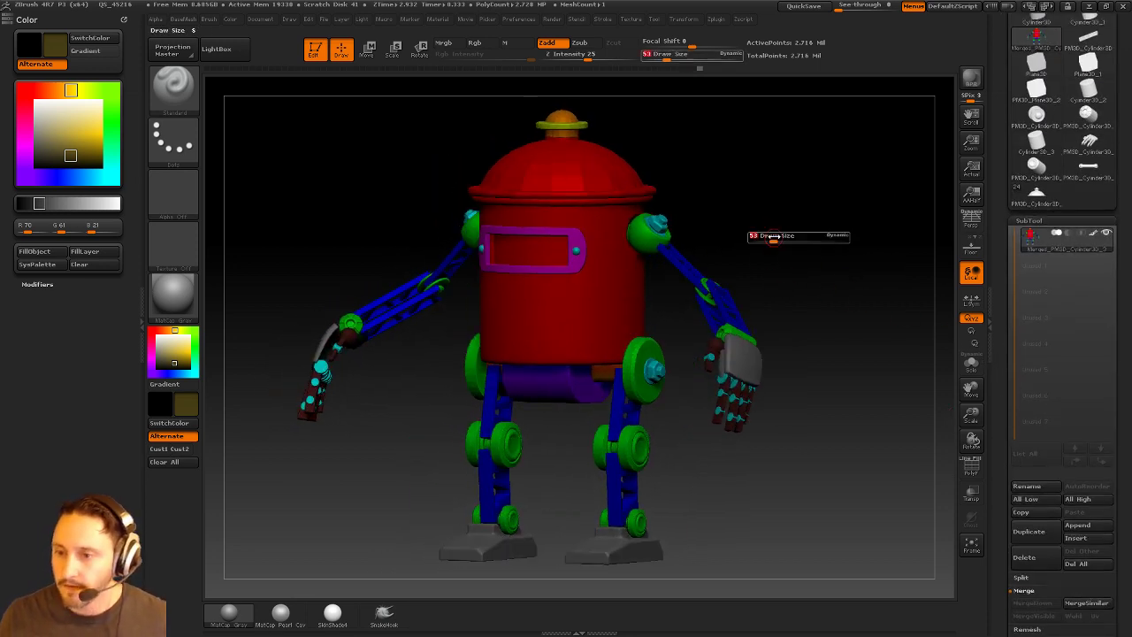
click(776, 238)
drag(676, 383, 944, 327)
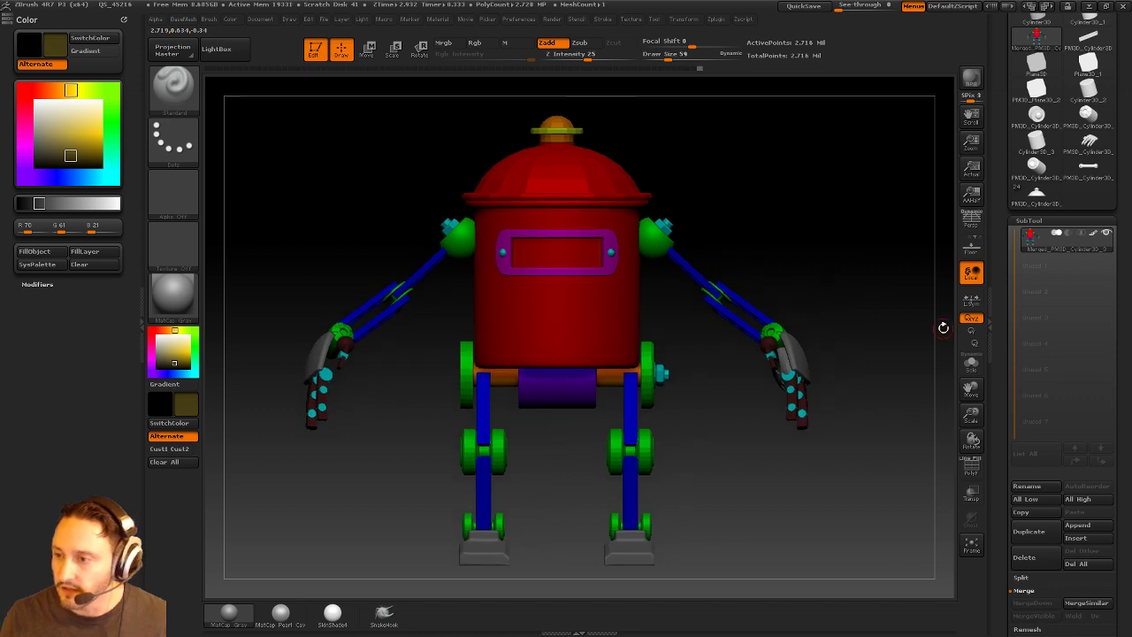
click(1093, 234)
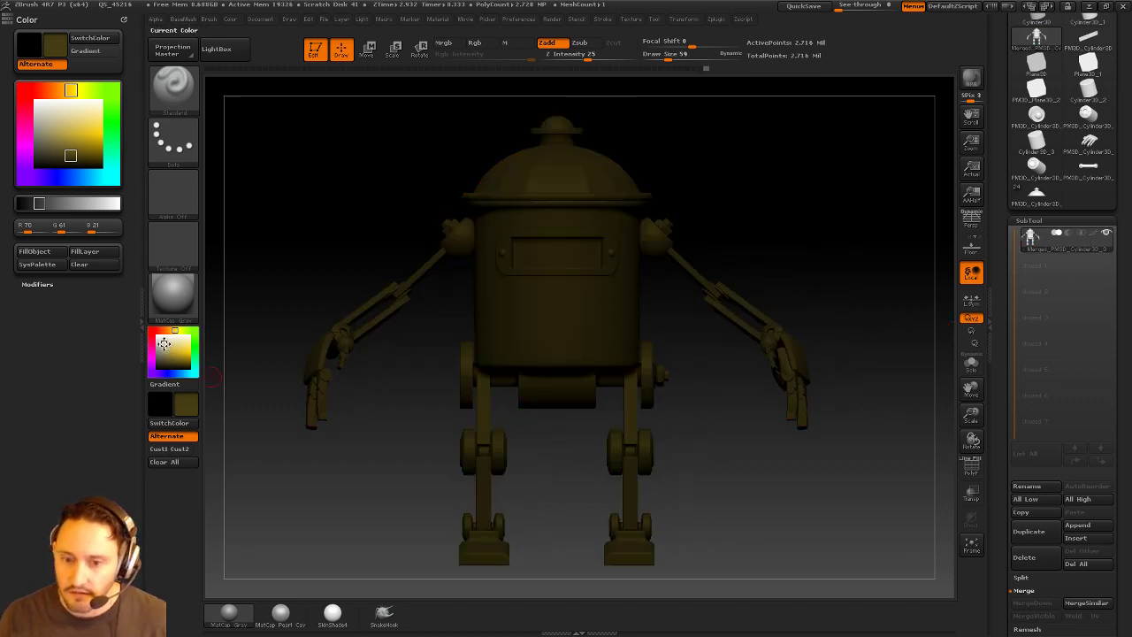
drag(164, 343, 155, 334)
Hide the lid's knob pieces, the dome lid with its rim, and the shoulder bolts.
mouse_move(805, 102)
alt+mouse_down()
mouse_move(789, 227)
mouse_move(797, 237)
mouse_move(773, 240)
alt+mouse_up()
key(s)
ctrl+shift+click(553, 244)
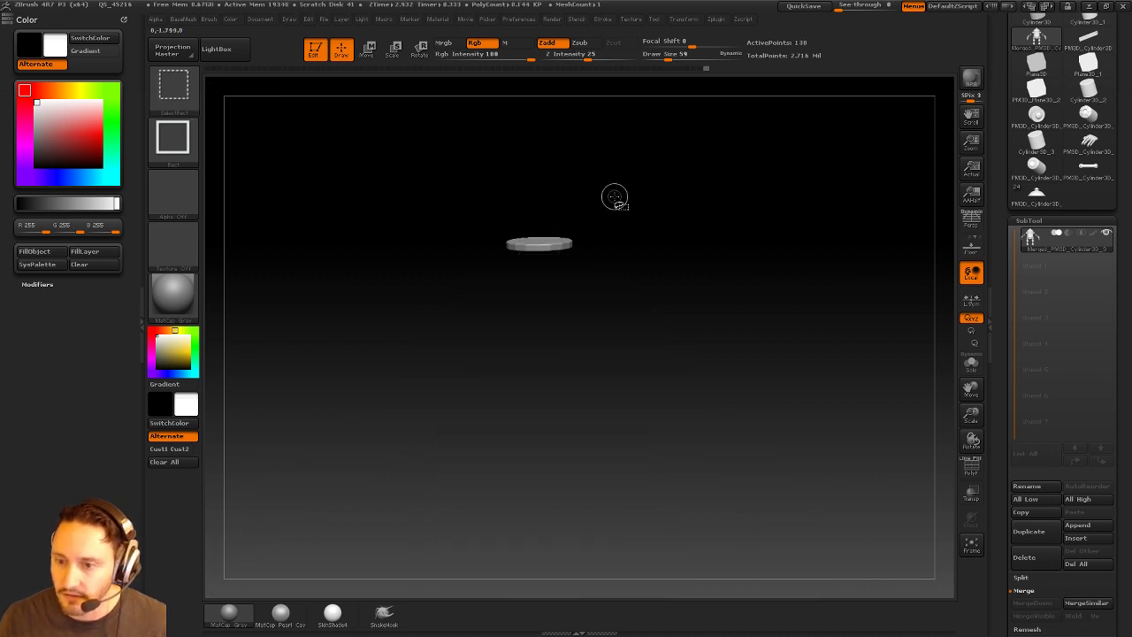
ctrl+shift+drag(615, 197, 640, 216)
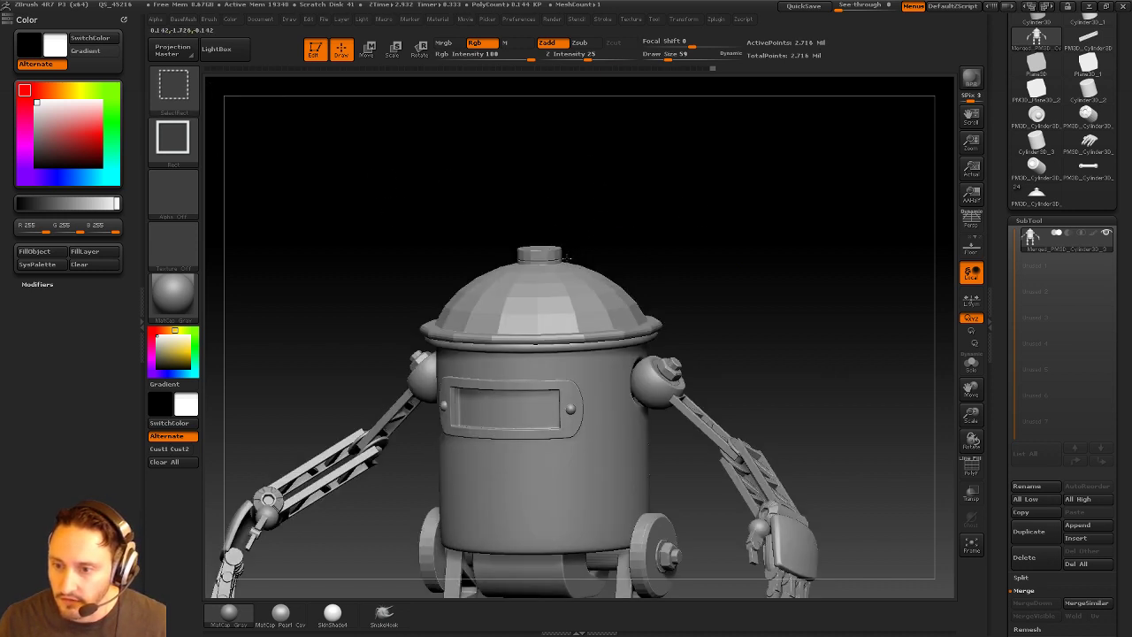
ctrl+shift+click(553, 260)
ctrl+shift+click(620, 306)
mouse_move(788, 311)
alt+mouse_down()
mouse_move(760, 257)
mouse_move(750, 299)
alt+mouse_up()
ctrl+shift+click(669, 350)
alt+drag(842, 376, 777, 106)
Hide the hip bolt, the hip disc, the axle and the discs around the knees.
key(ctrl+shift)
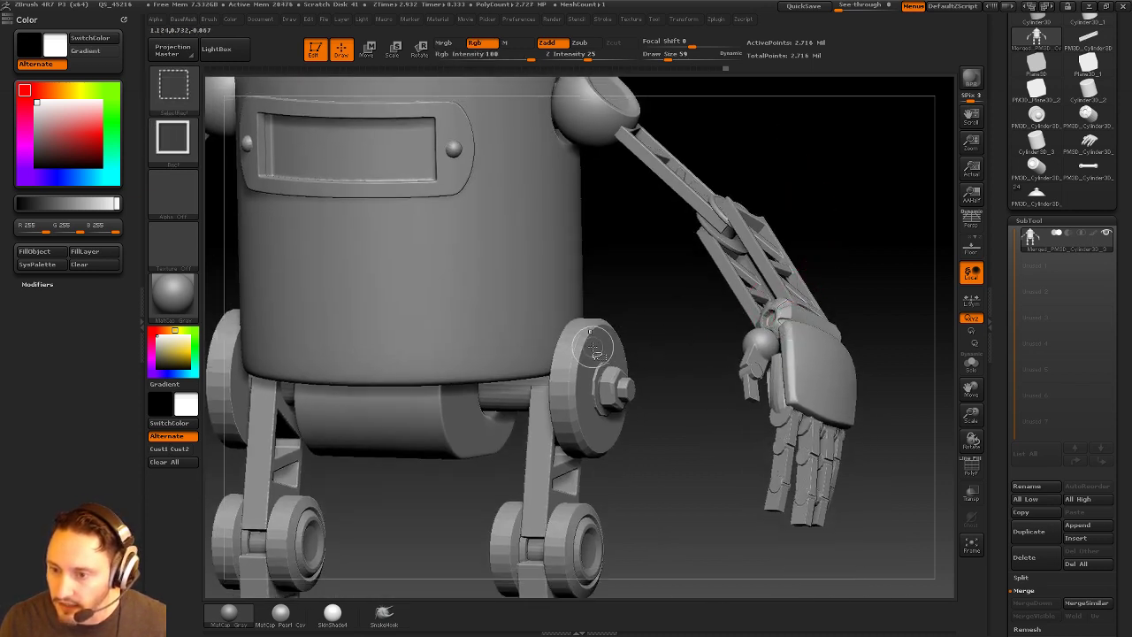
ctrl+alt+shift+click(625, 386)
ctrl+shift+click(591, 390)
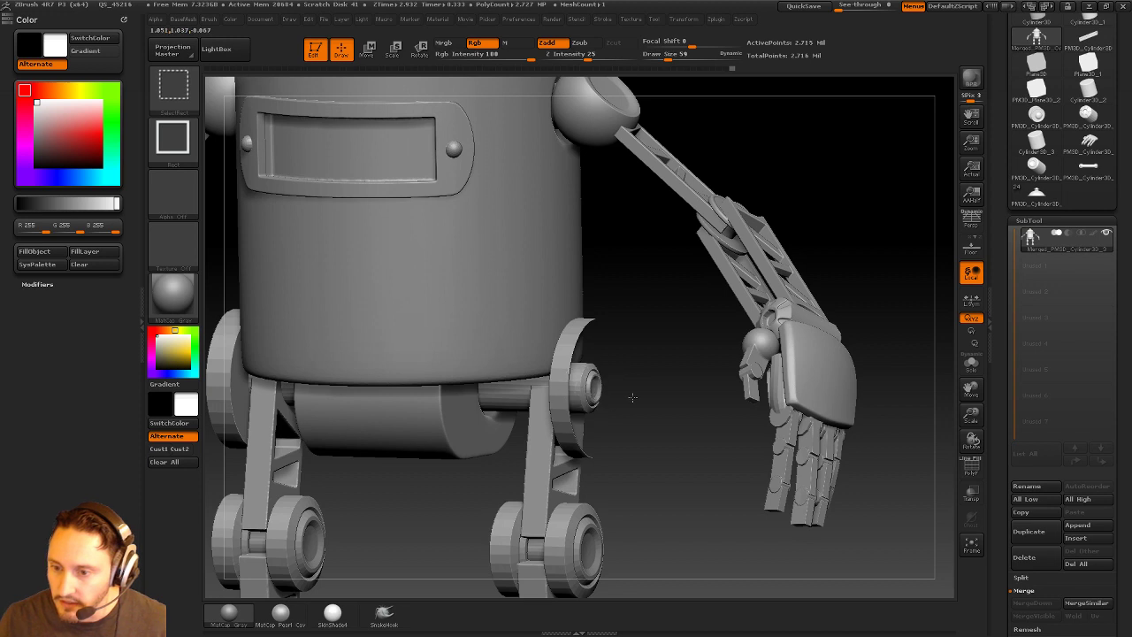
ctrl+shift+click(585, 390)
ctrl+shift+click(579, 514)
alt+drag(645, 534, 663, 315)
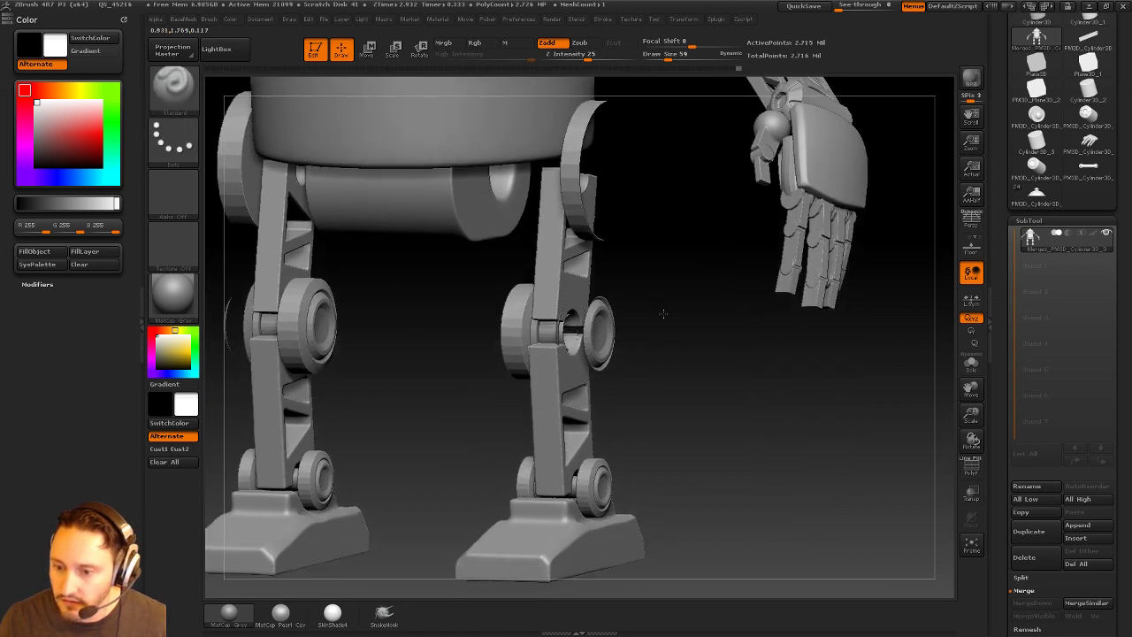
ctrl+alt+shift+click(561, 344)
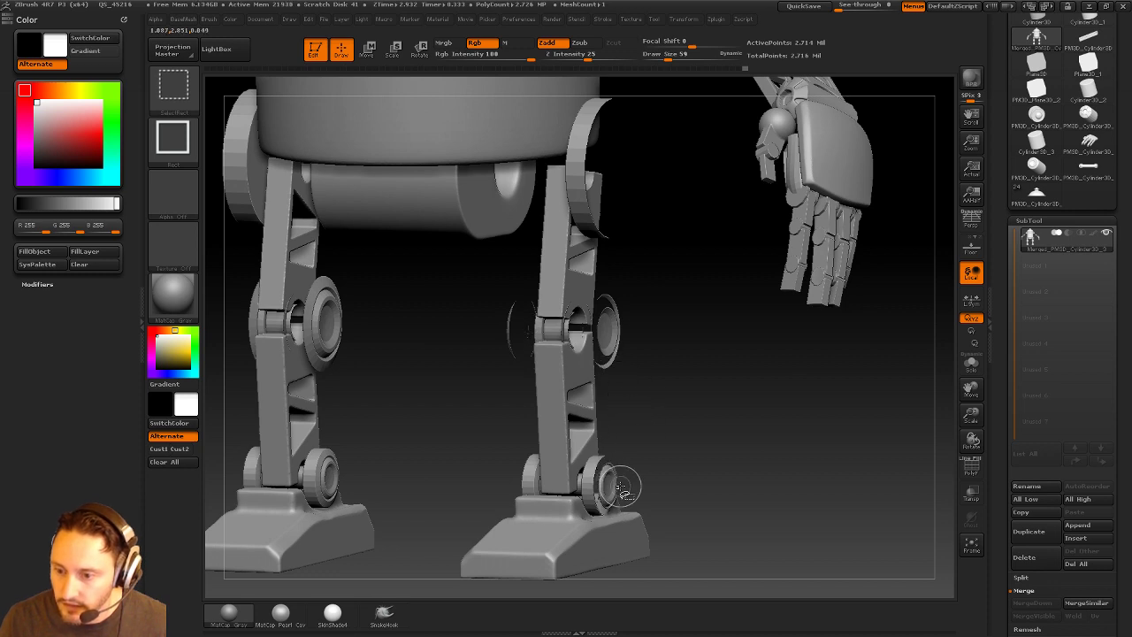
Invert the visibility to check the hidden parts, restore it, and hide the remaining hip discs and knee and ankle rollers.
ctrl+shift+click(785, 460)
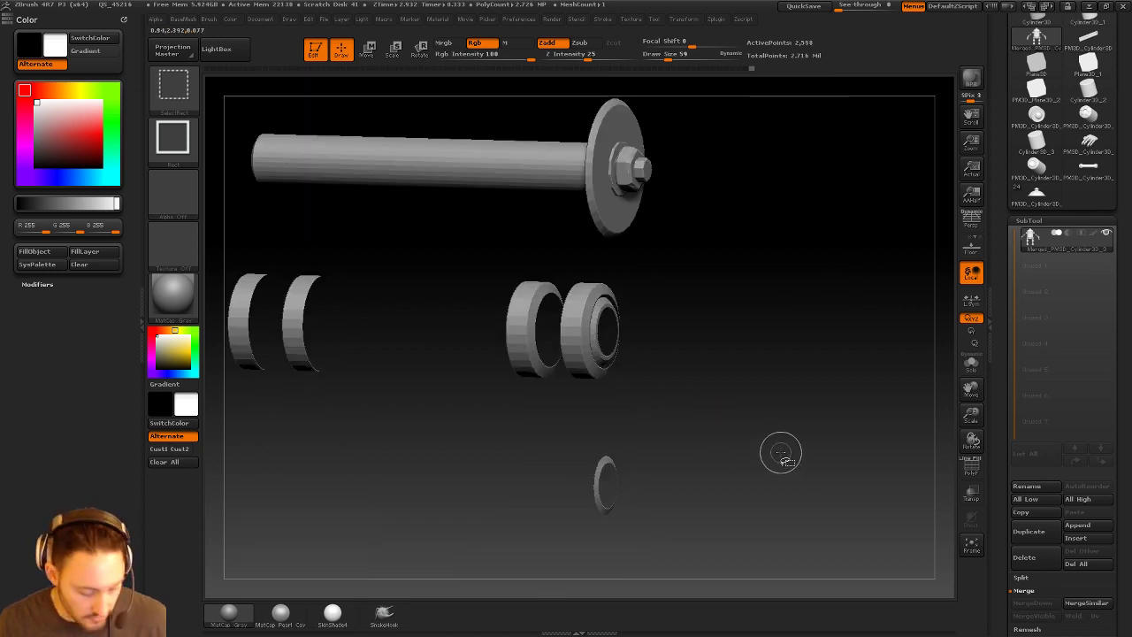
key(ctrl+shift+a)
mouse_move(784, 439)
alt+mouse_down()
mouse_move(756, 354)
mouse_move(813, 301)
mouse_move(834, 336)
mouse_move(812, 361)
mouse_move(672, 314)
alt+mouse_up()
key(b)
alt+drag(872, 219, 728, 336)
mouse_move(423, 471)
mouse_down()
mouse_move(891, 195)
mouse_move(395, 49)
mouse_up()
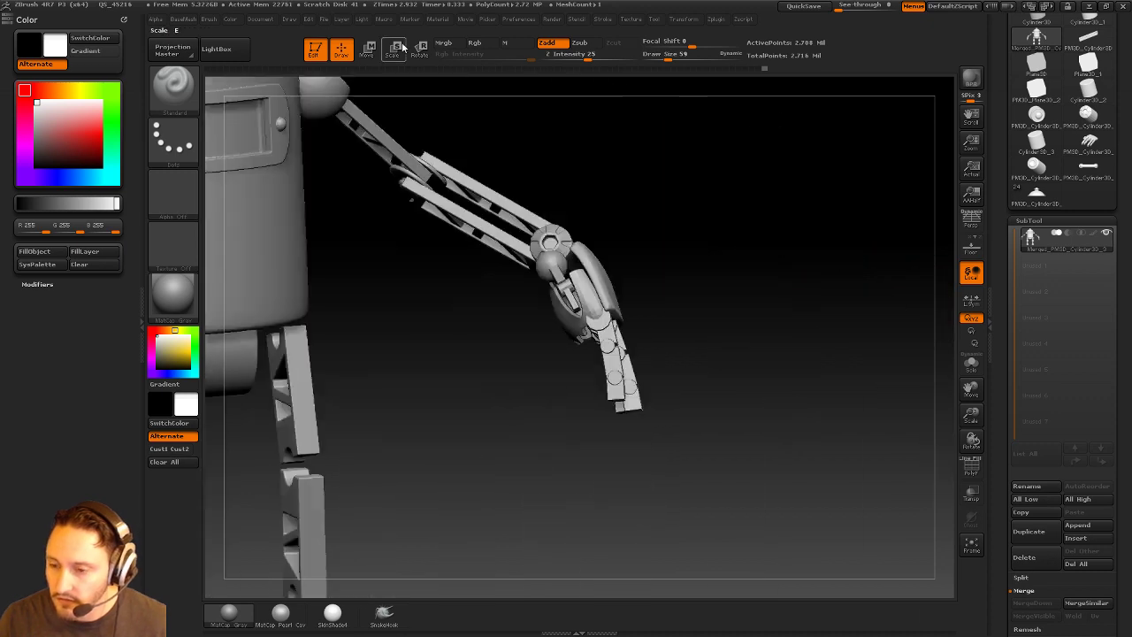
Hide the fingers of the hand and invert the visibility to isolate all the hidden parts.
drag(816, 271, 781, 286)
key(ctrl+shift)
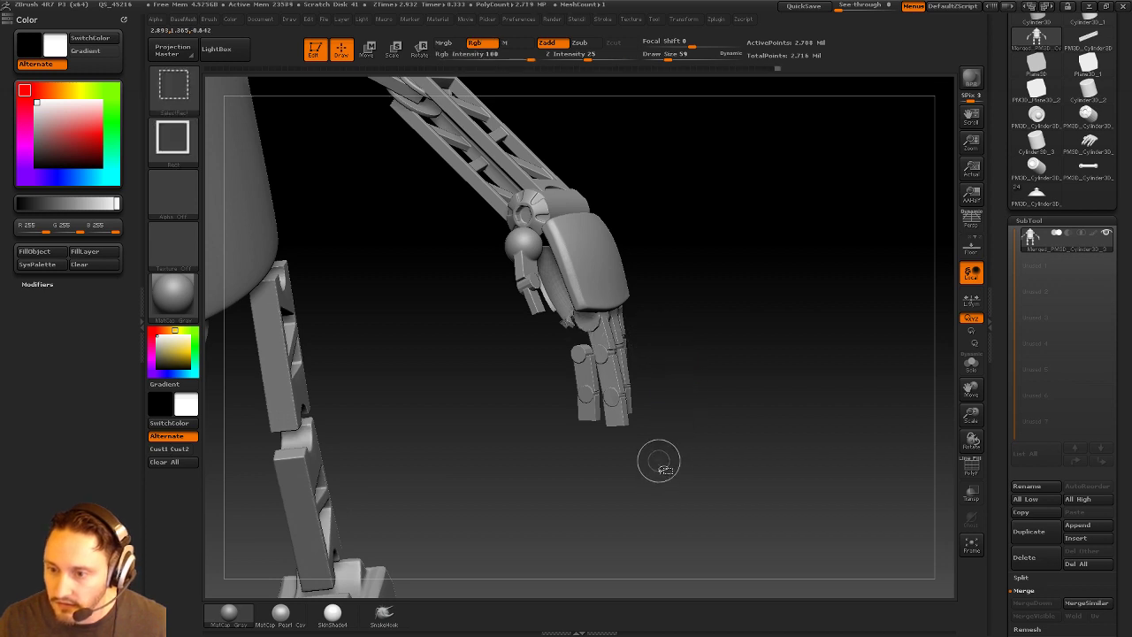
ctrl+shift+drag(746, 485, 576, 335)
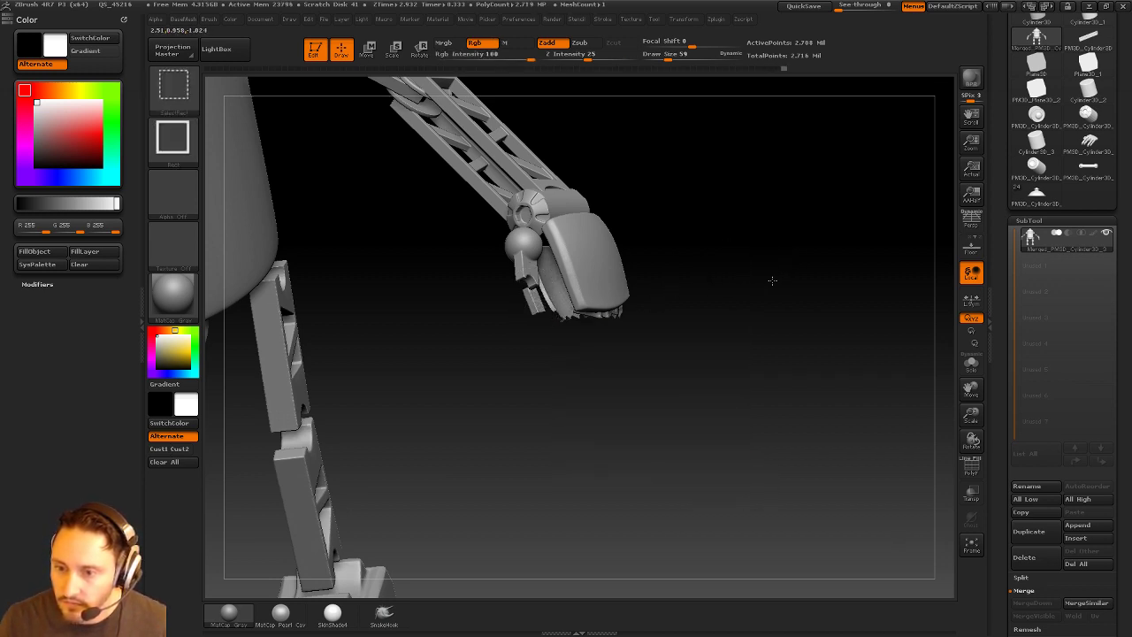
ctrl+shift+drag(791, 232, 832, 339)
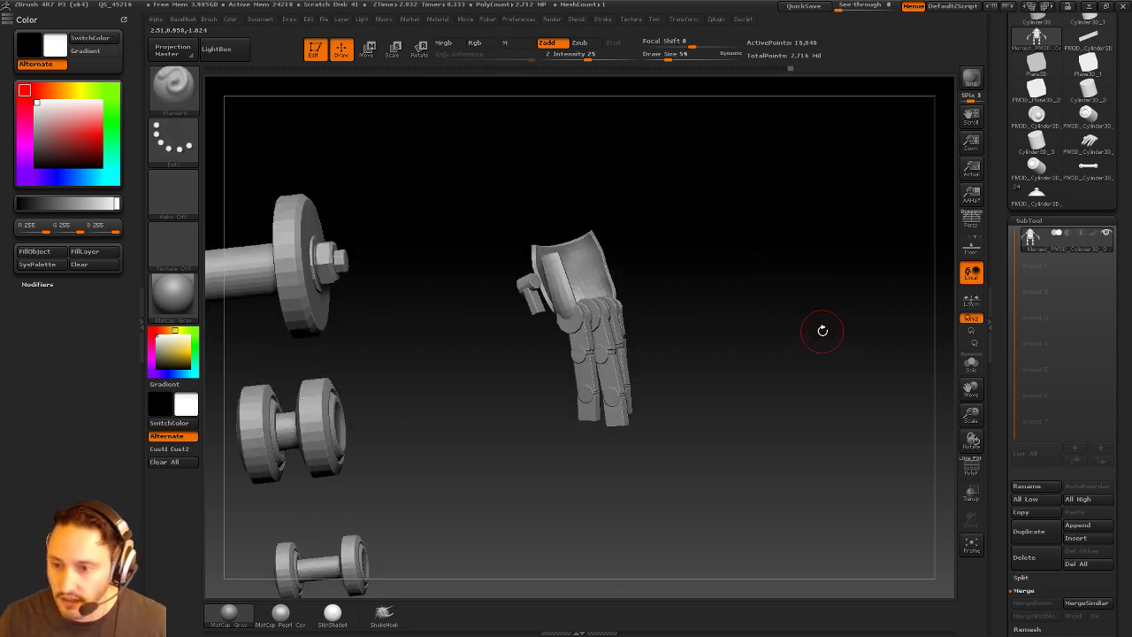
Split the hidden parts into a separate subtool and show the joint parts alone with their polyframe.
key(space)
click(846, 330)
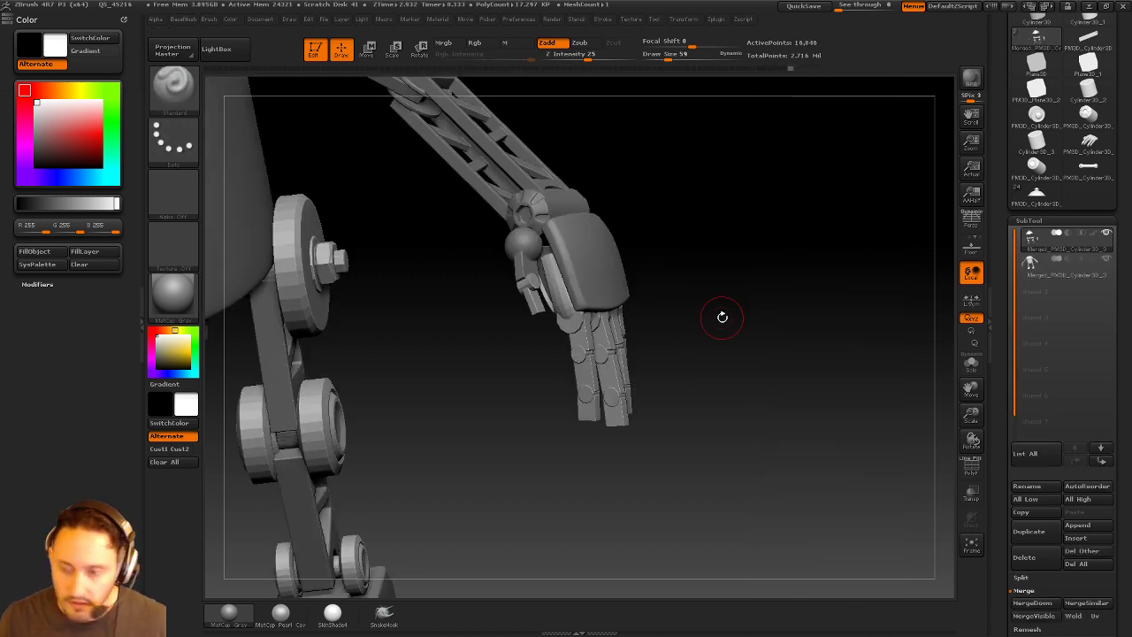
click(971, 363)
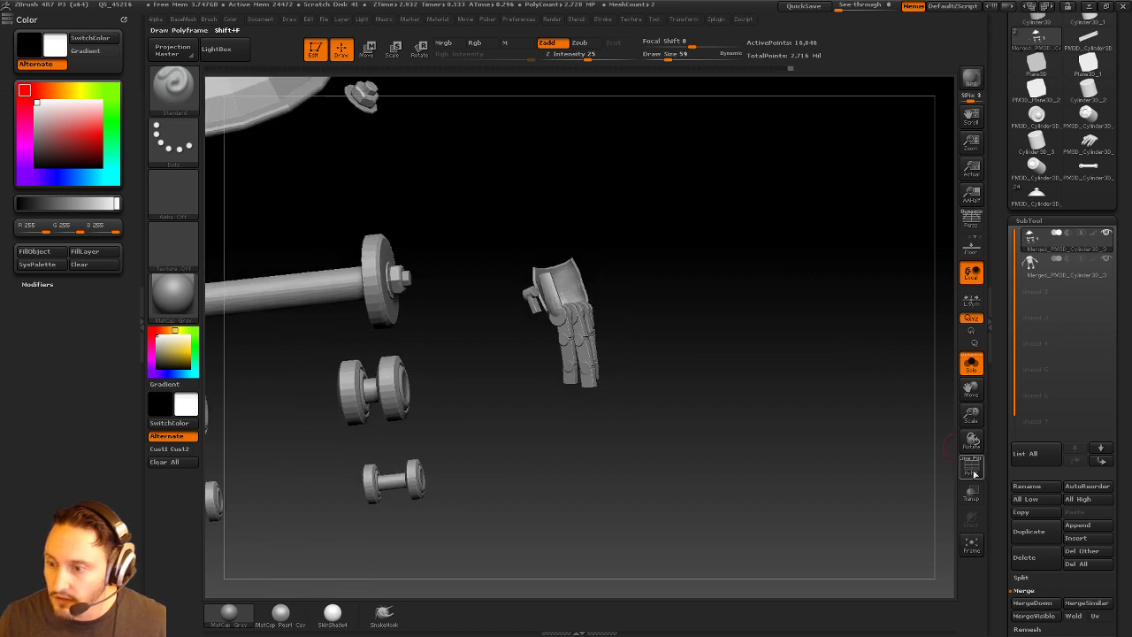
click(973, 472)
alt+drag(854, 425, 862, 376)
alt+drag(862, 376, 906, 435)
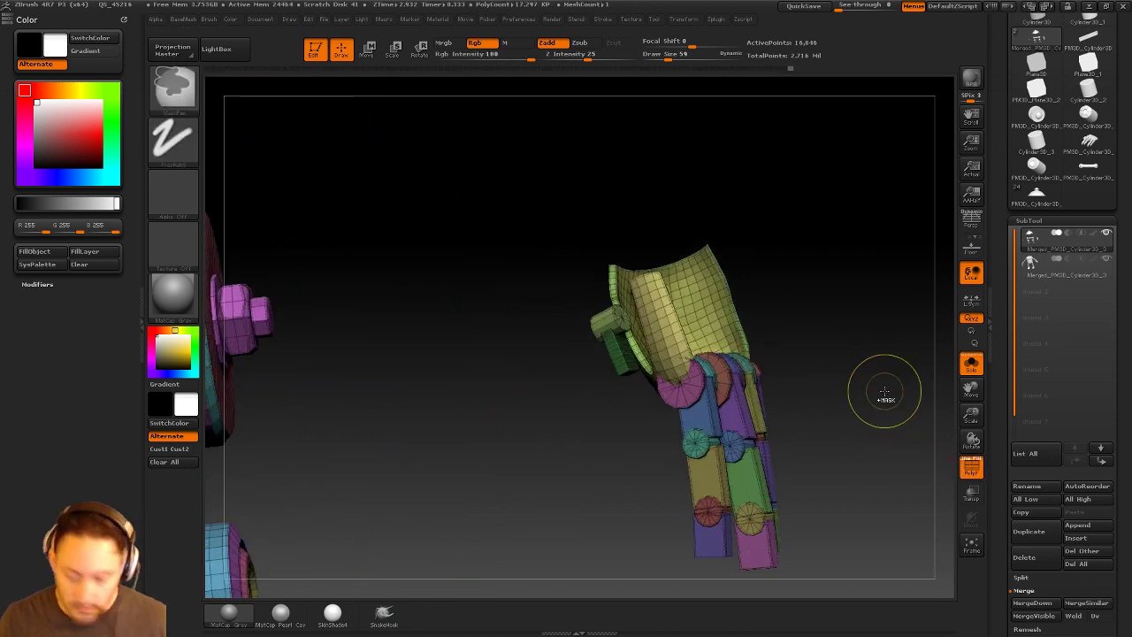
Subdivide the soloed joint parts without the polyframe and turn their polypaint display back on.
click(971, 469)
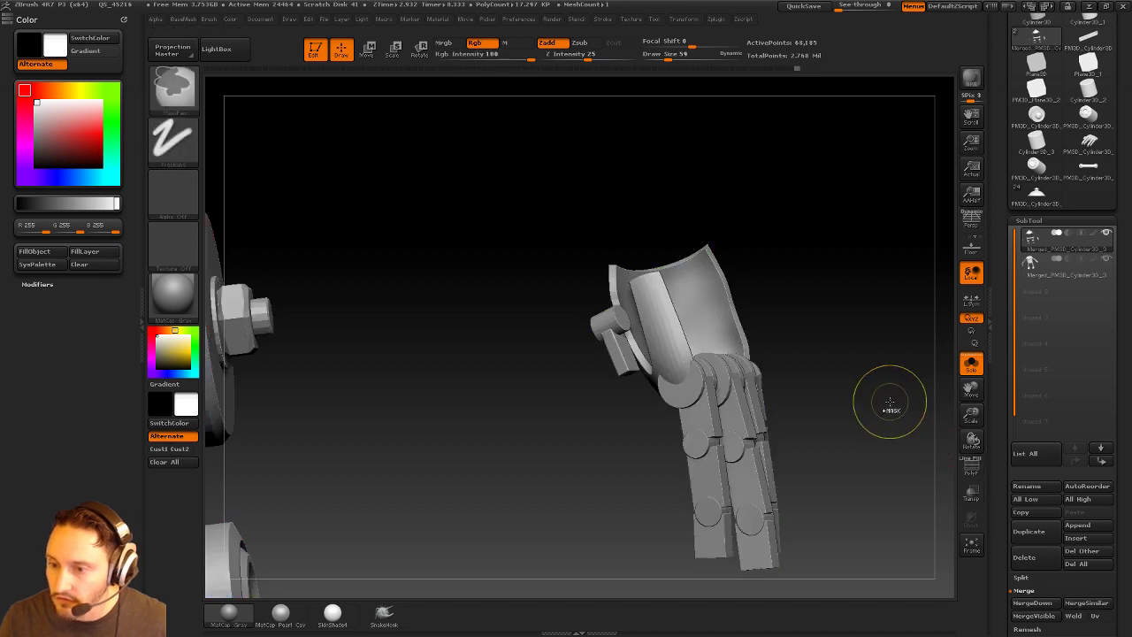
key(f)
drag(762, 291, 853, 281)
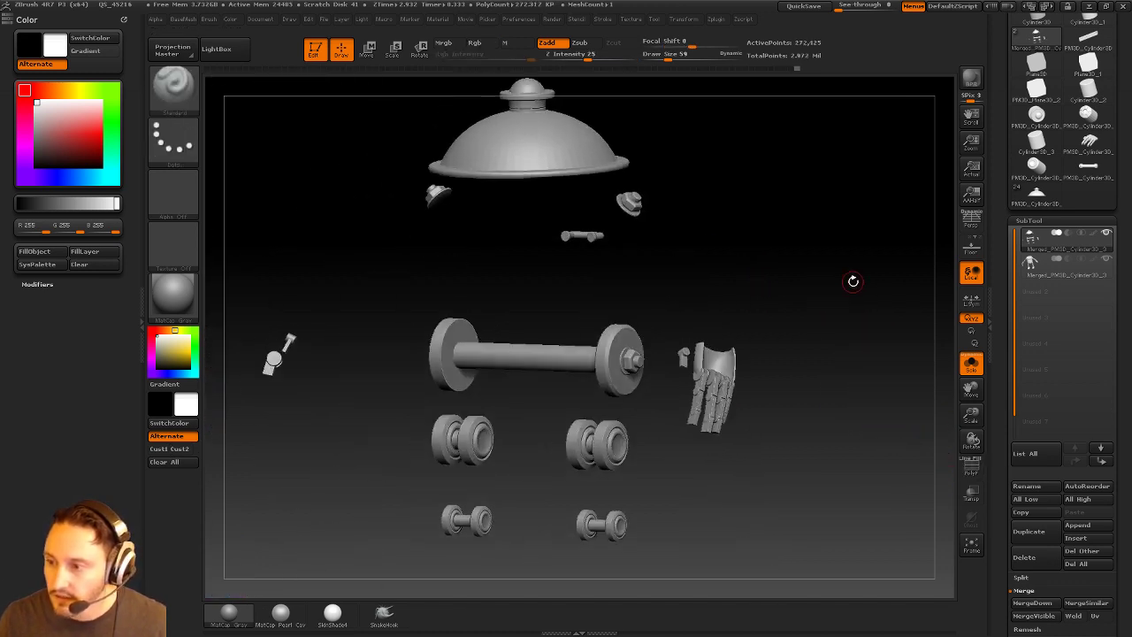
click(1099, 236)
drag(861, 290, 880, 295)
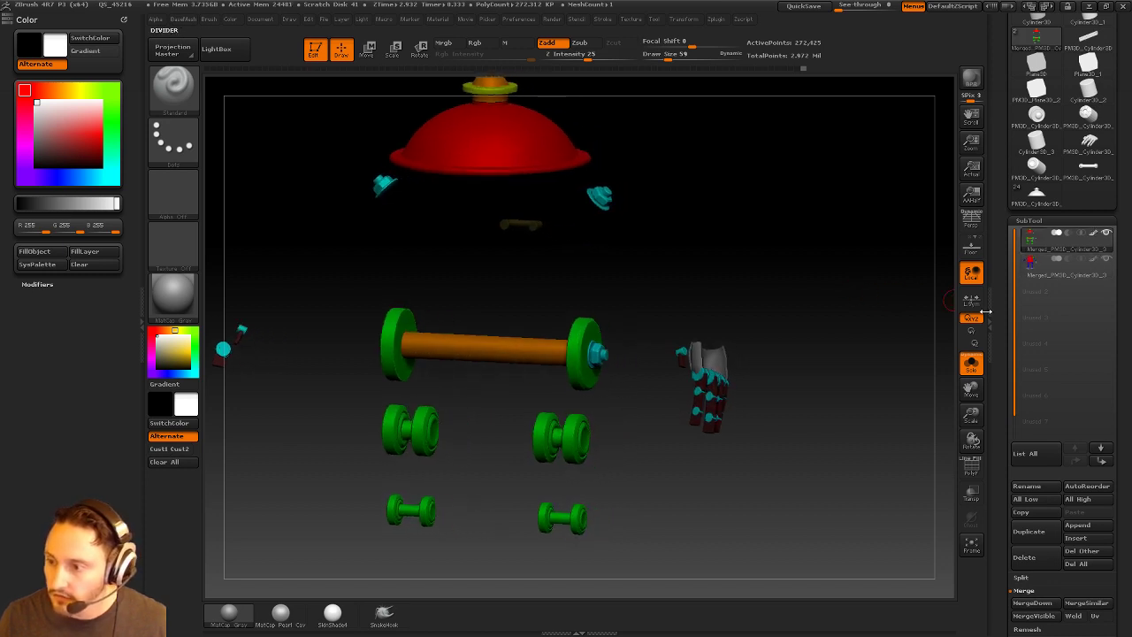
Show the whole robot again, isolate the complete red head dome, and split the hidden parts off from it.
click(972, 364)
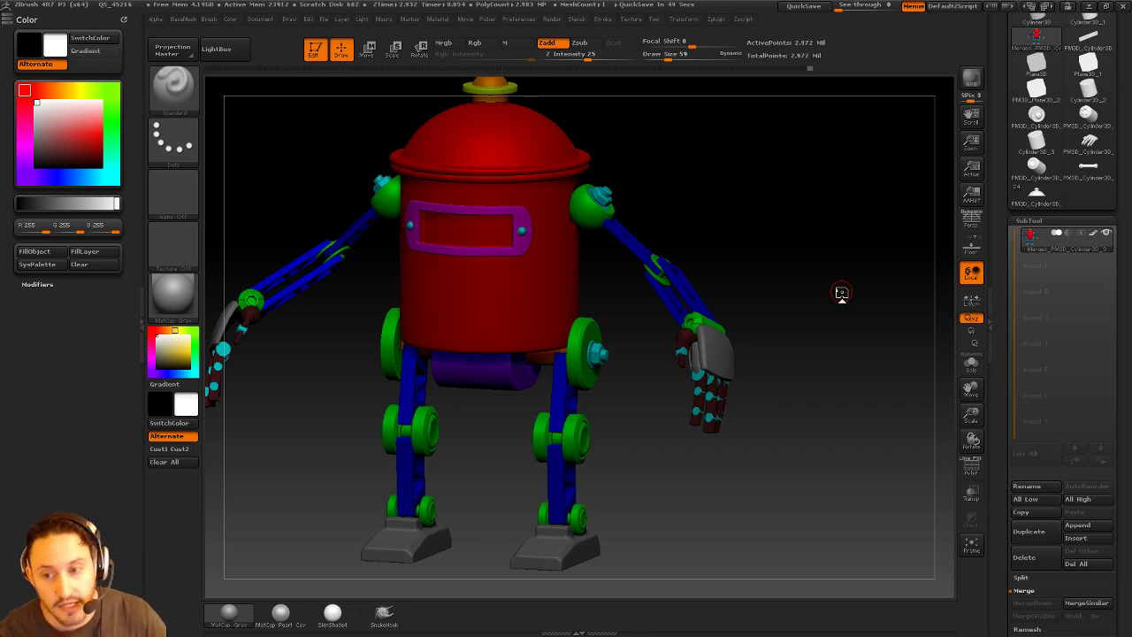
shift+drag(757, 217, 740, 189)
ctrl+shift+drag(575, 202, 547, 212)
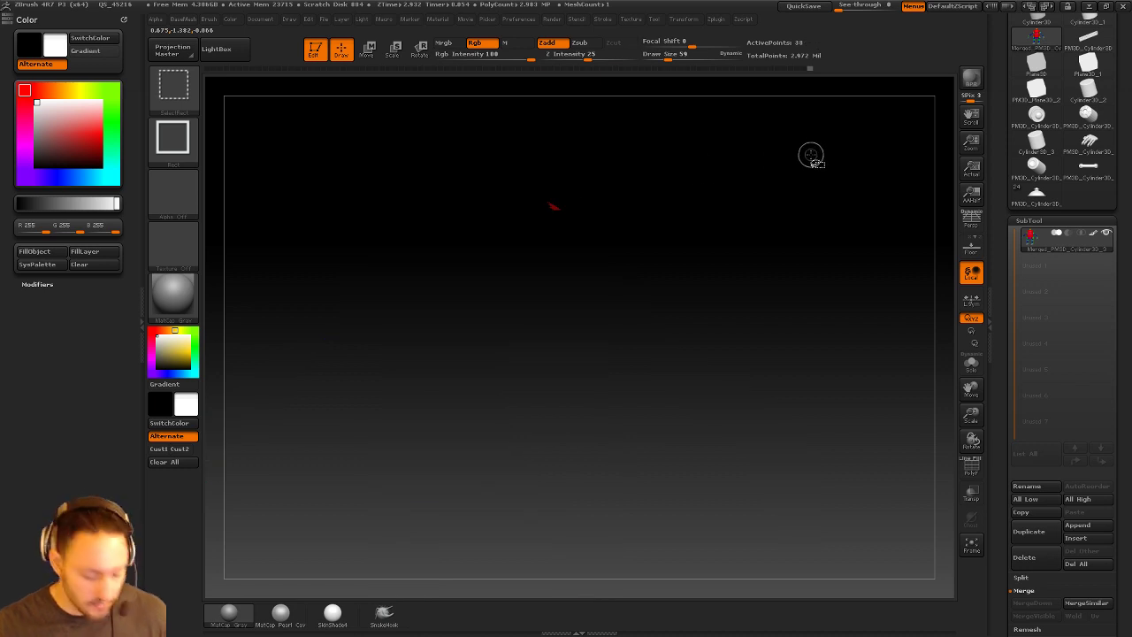
key(ctrl+shift+a)
key(2)
click(836, 329)
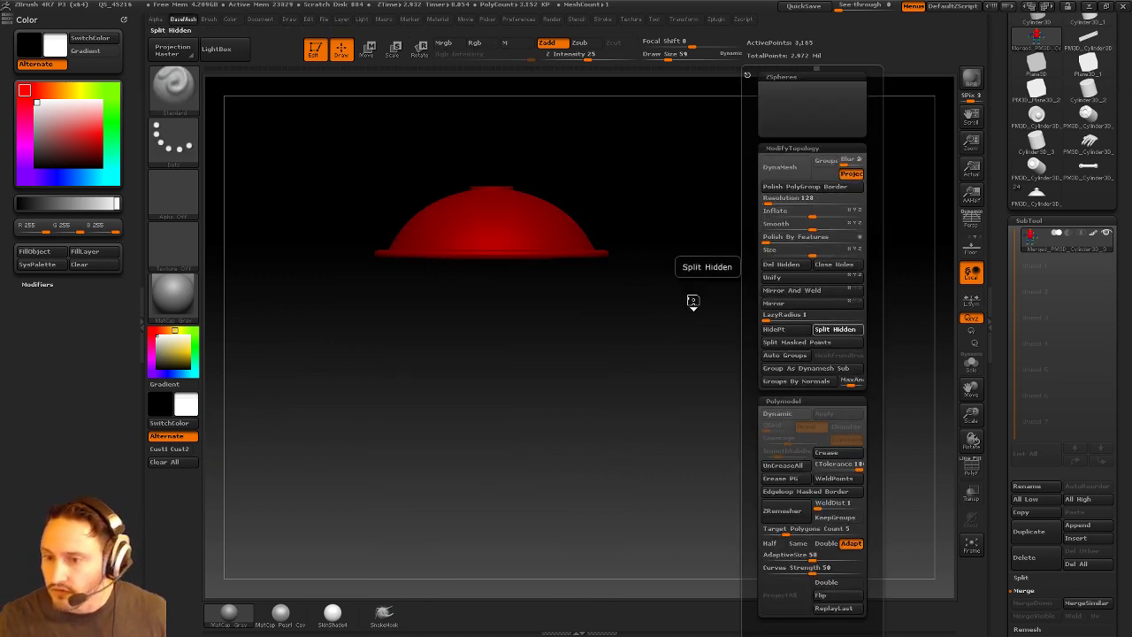
Subdivide the separated red head dome once.
drag(724, 286, 740, 277)
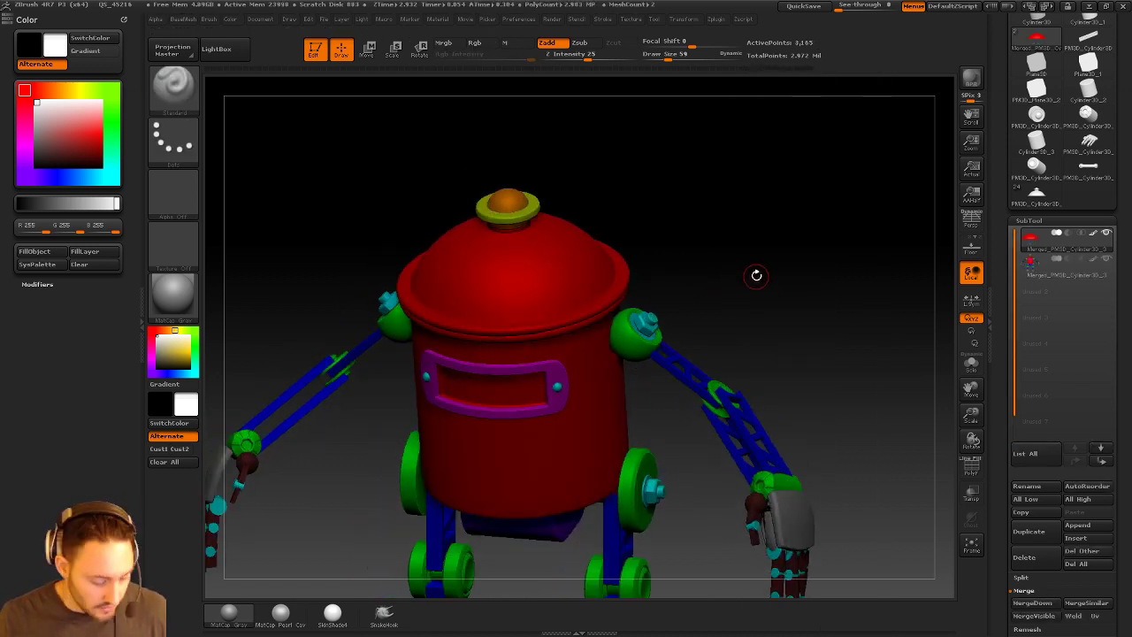
key(ctrl+d)
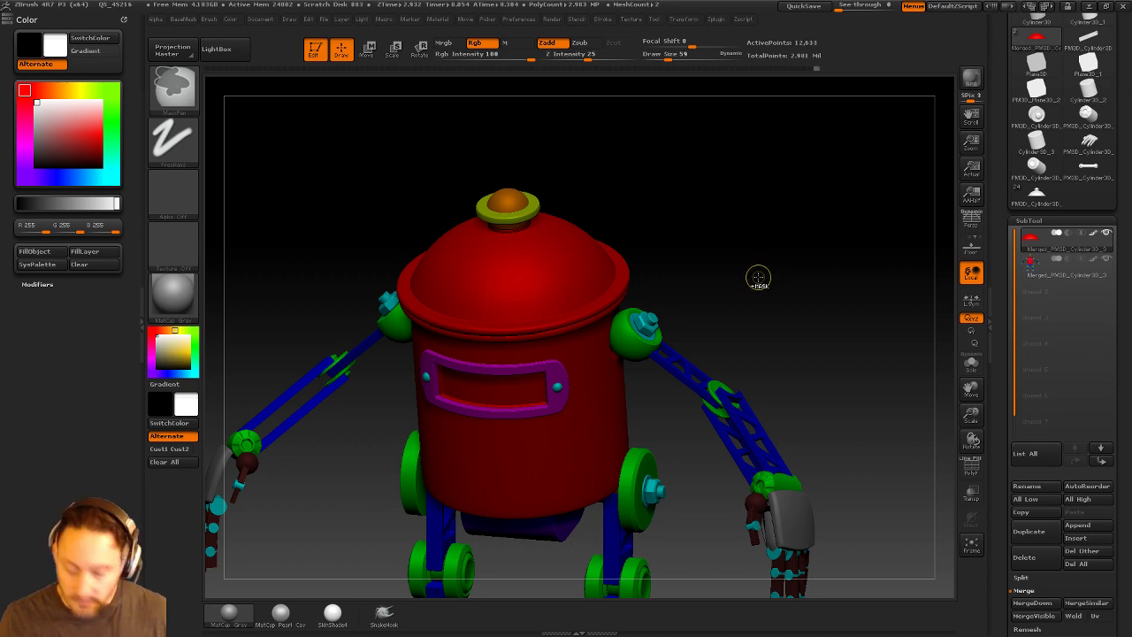
mouse_move(758, 286)
mouse_down()
mouse_move(778, 265)
mouse_move(771, 281)
mouse_move(803, 415)
mouse_move(753, 278)
mouse_move(876, 257)
mouse_up()
drag(1000, 195, 1001, 462)
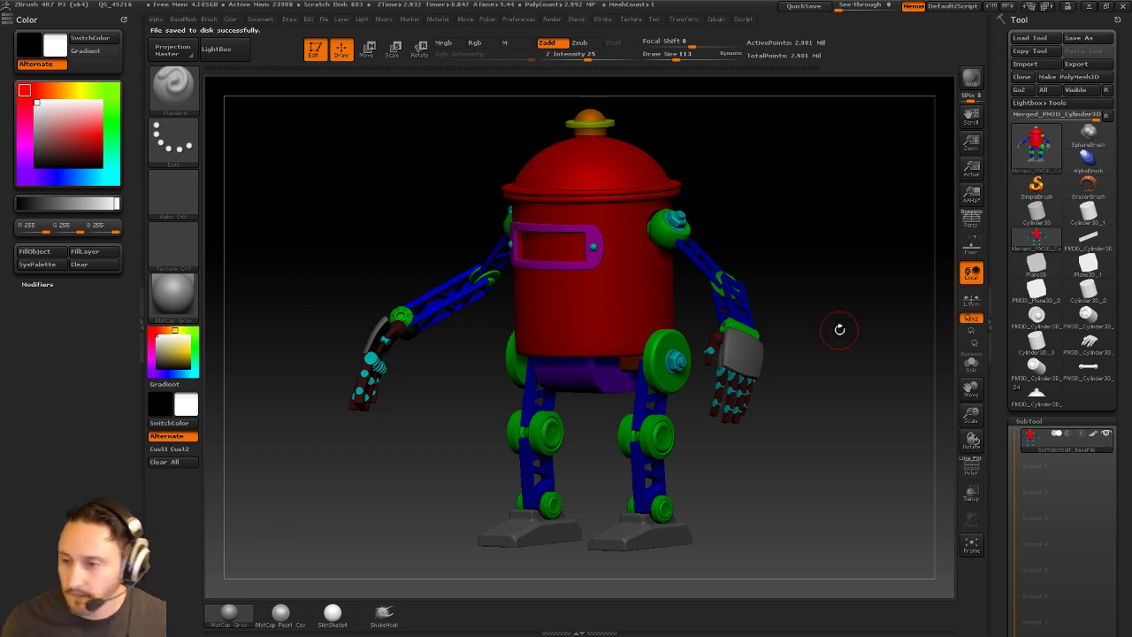
View the robot from the front, set the draw size to 75, and choose the ZModeler brush.
mouse_move(814, 281)
mouse_down()
mouse_move(829, 283)
mouse_move(818, 284)
mouse_move(810, 246)
mouse_move(818, 263)
mouse_up()
key(s)
click(805, 282)
key(s)
key(b)
key(z)
key(m)
key(s)
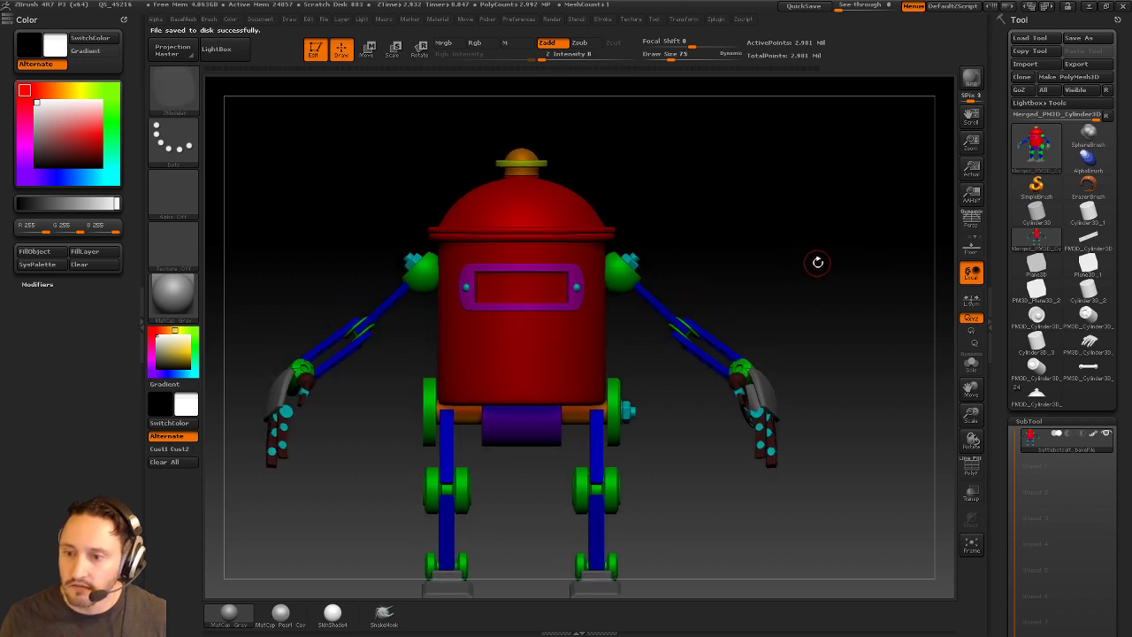
Change the visibility selection brush to SelectLasso.
key(b)
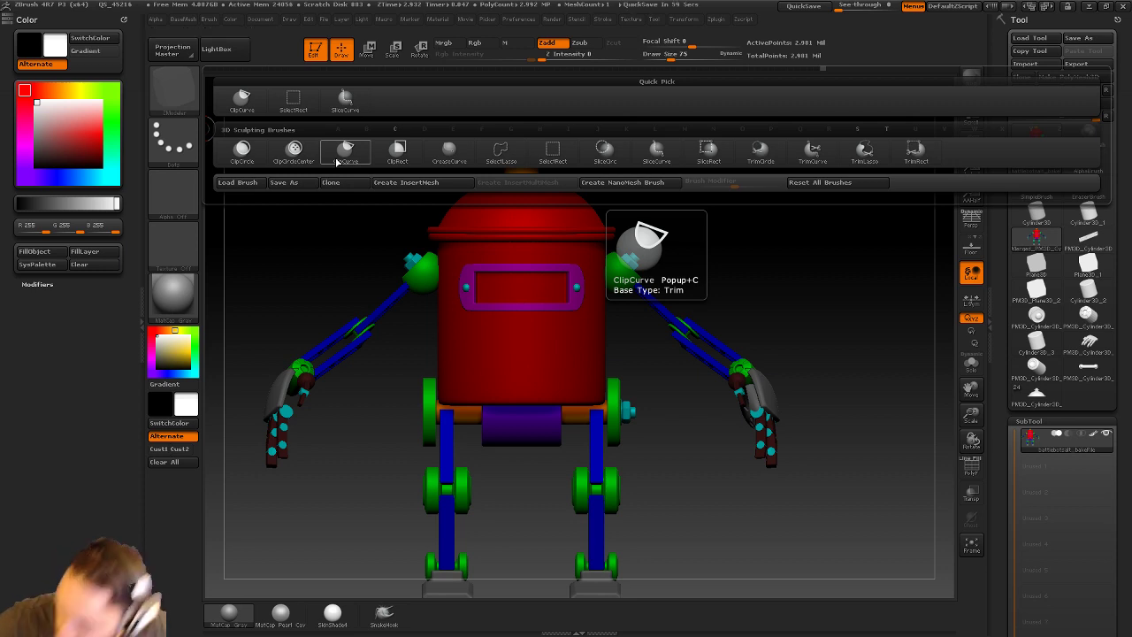
ctrl+shift+click(175, 93)
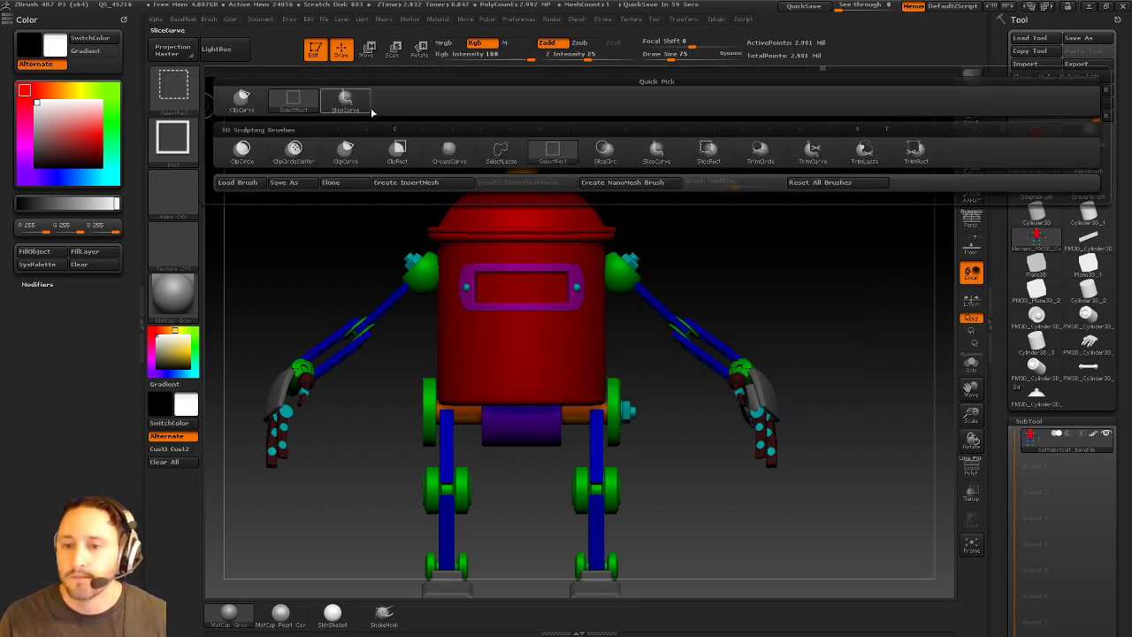
ctrl+shift+click(501, 154)
Try to isolate one shoulder joint with its bolt and upper-arm strut and split it into its own subtool.
mouse_move(745, 321)
alt+mouse_down()
mouse_move(713, 342)
mouse_move(728, 286)
alt+mouse_up()
mouse_move(576, 283)
ctrl+shift+mouse_down()
mouse_move(530, 230)
mouse_move(517, 309)
mouse_move(566, 341)
mouse_move(611, 305)
ctrl+shift+mouse_up()
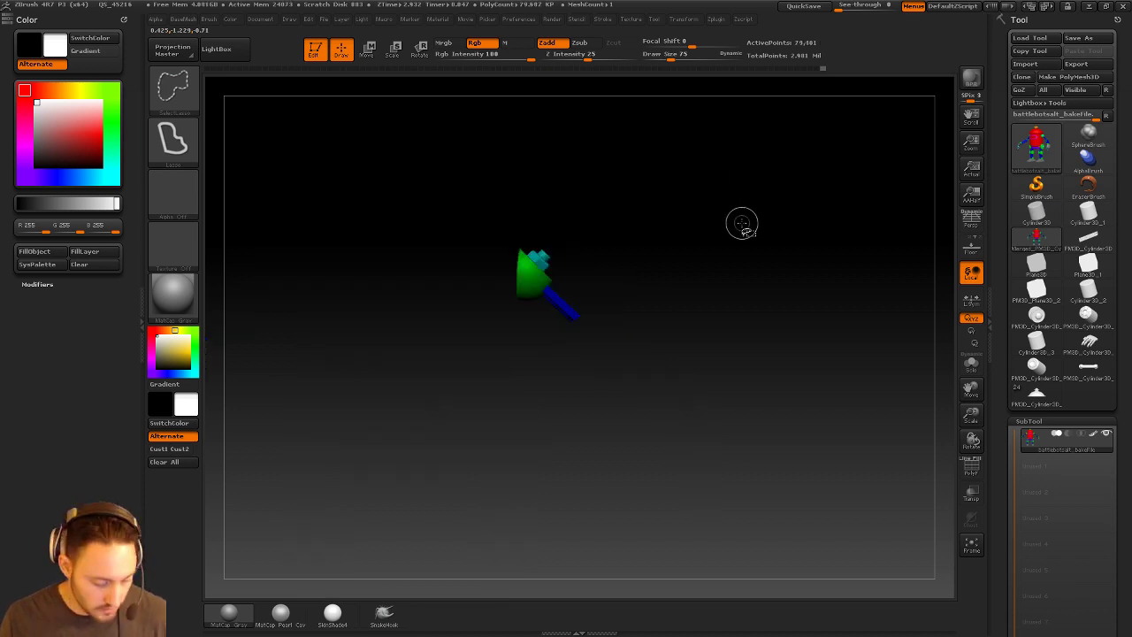
key(ctrl+shift+a)
key(2)
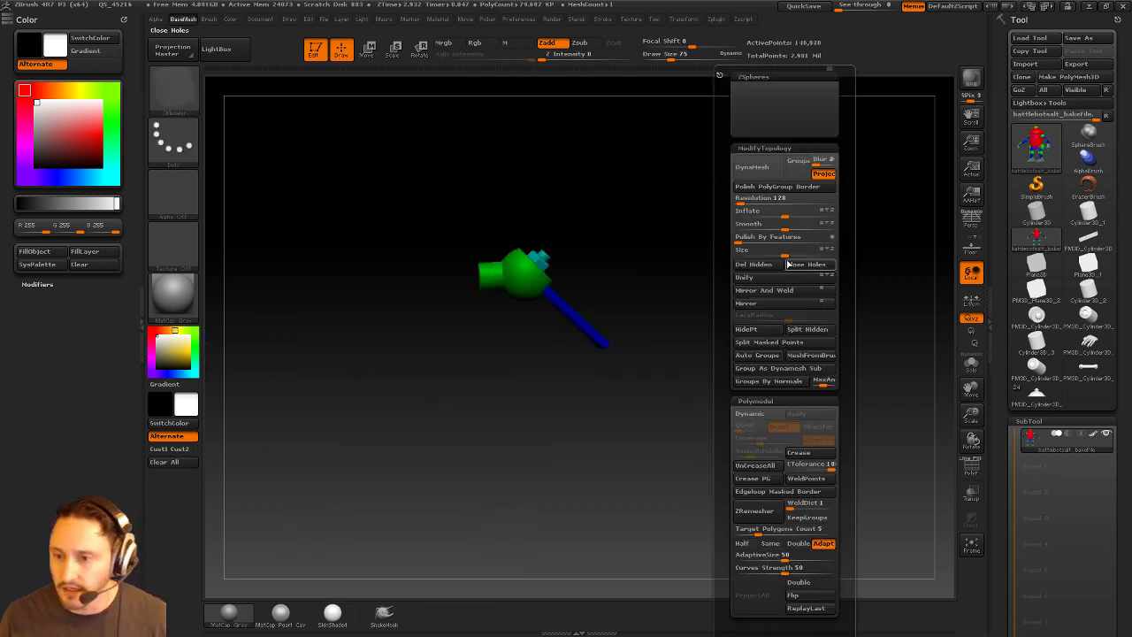
click(802, 334)
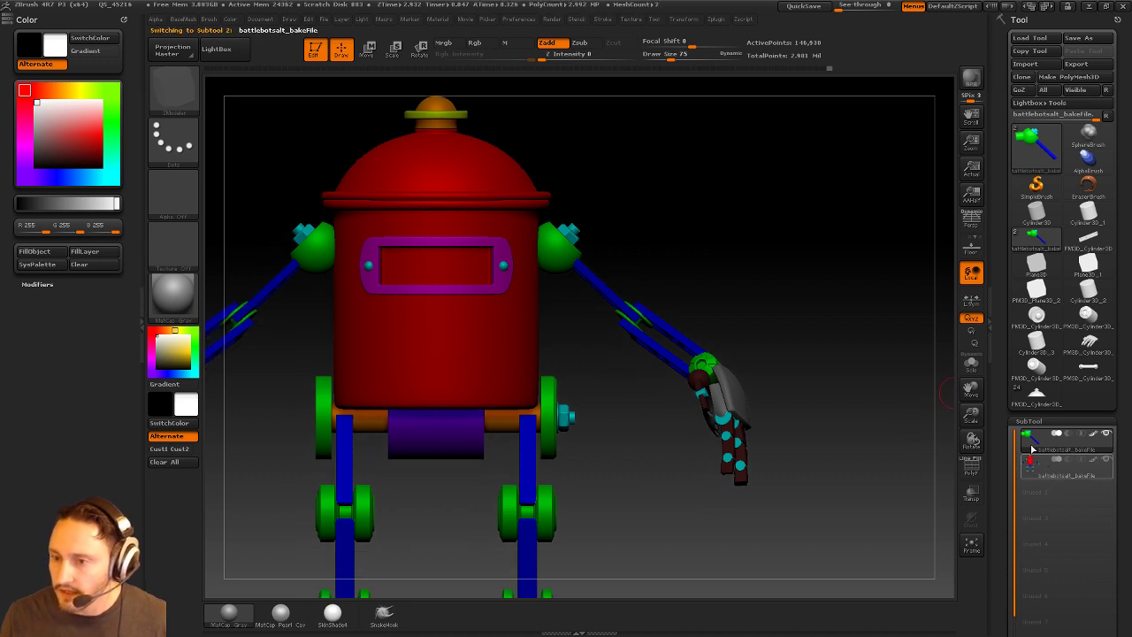
Check the remaining body for the missing shoulder parts and undo the one-sided shoulder split.
click(1037, 465)
click(1107, 460)
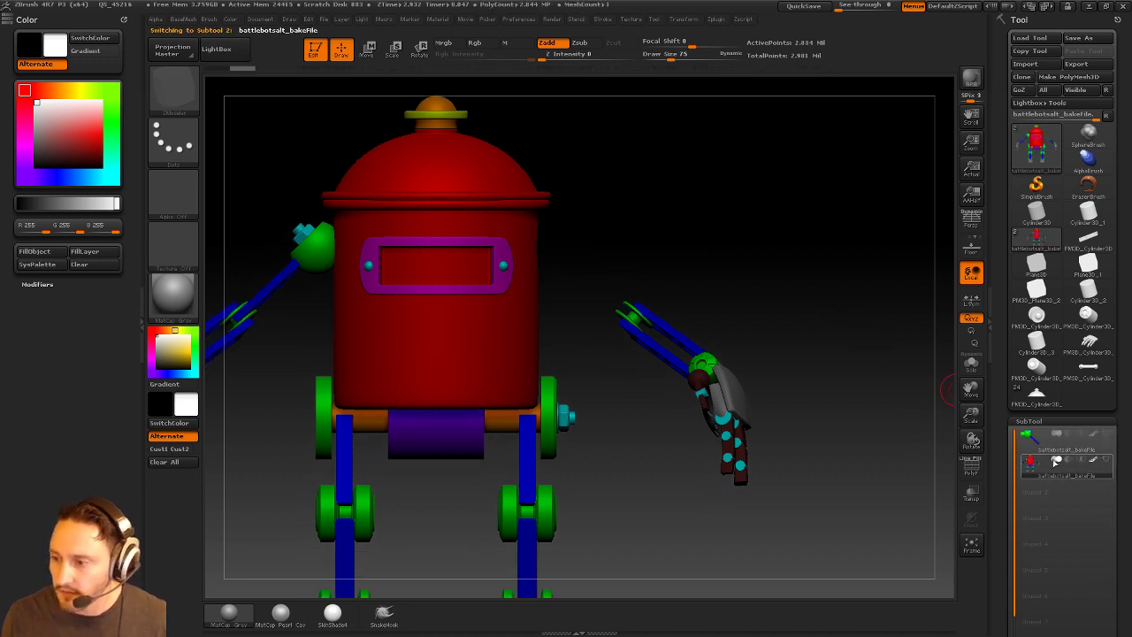
alt+drag(804, 346, 839, 273)
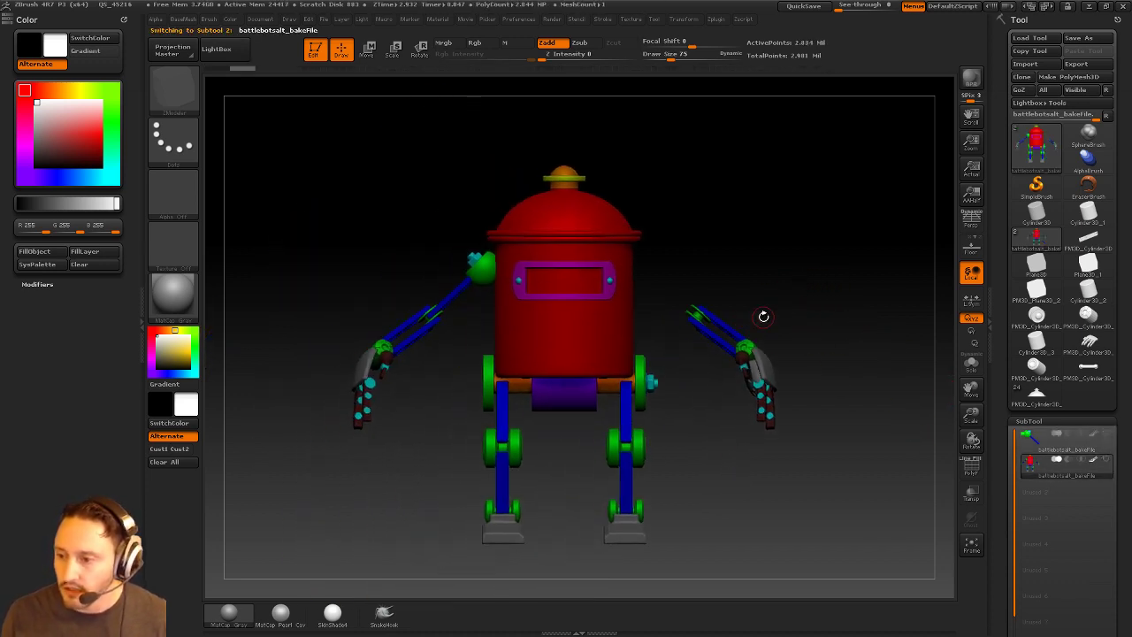
click(1054, 452)
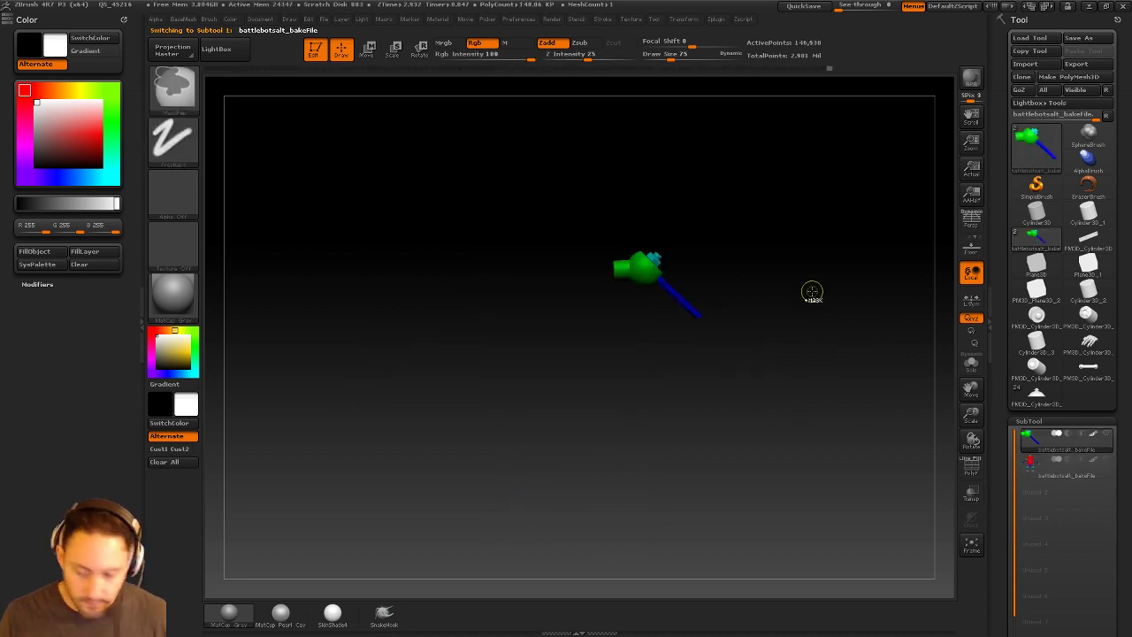
key(ctrl+z)
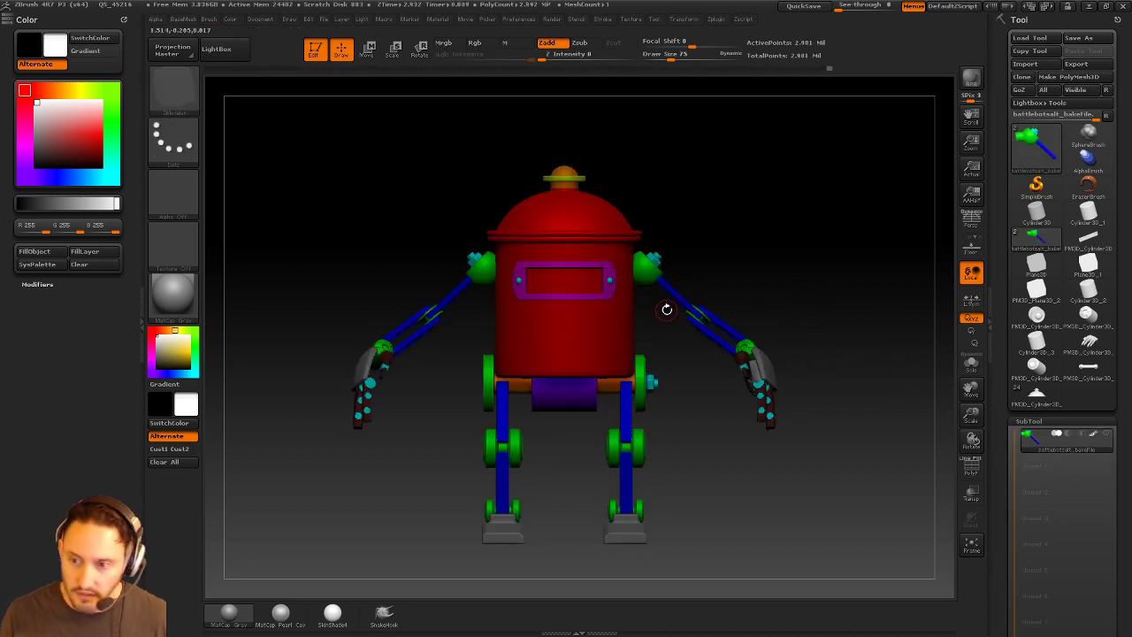
Lasso both shoulders symmetrically, extend the visibility to the complete shoulder parts, and split them into a separate subtool.
mouse_move(746, 242)
ctrl+right_down()
mouse_move(784, 247)
mouse_move(795, 273)
ctrl+right_up()
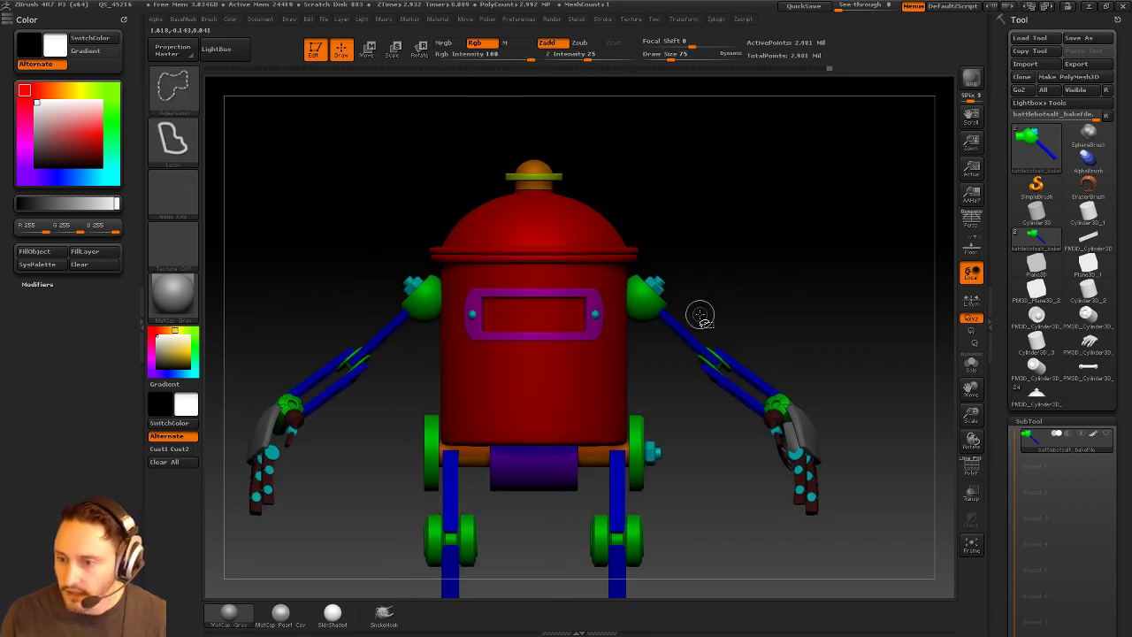
mouse_move(700, 316)
ctrl+shift+mouse_down()
mouse_move(659, 261)
mouse_move(699, 345)
mouse_move(703, 318)
ctrl+shift+mouse_up()
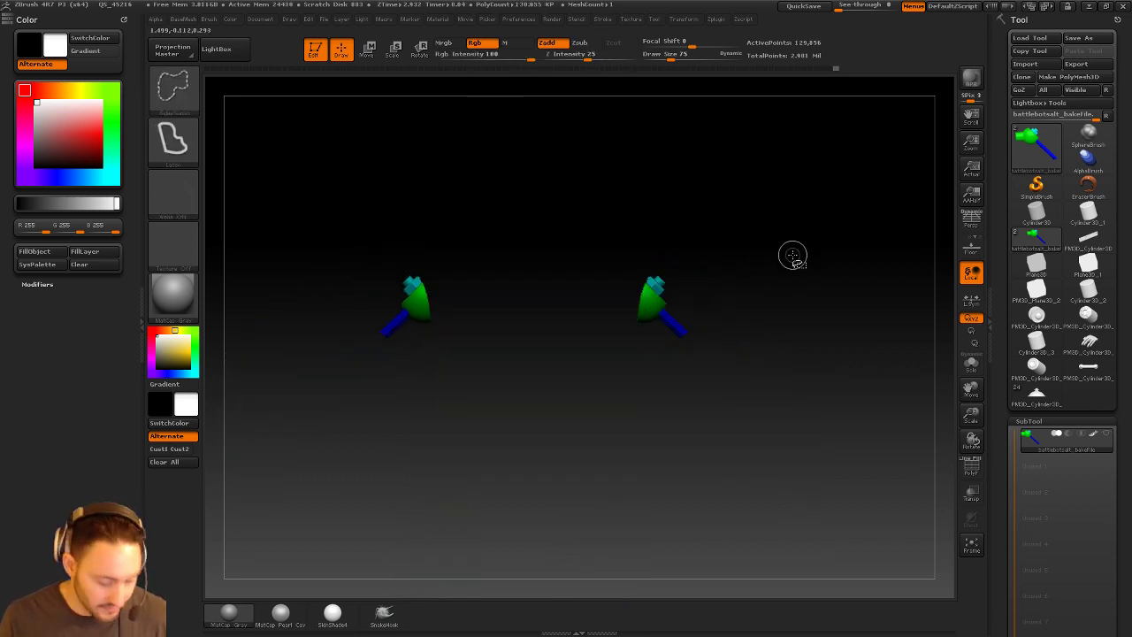
key(ctrl+shift+a)
key(space)
click(841, 331)
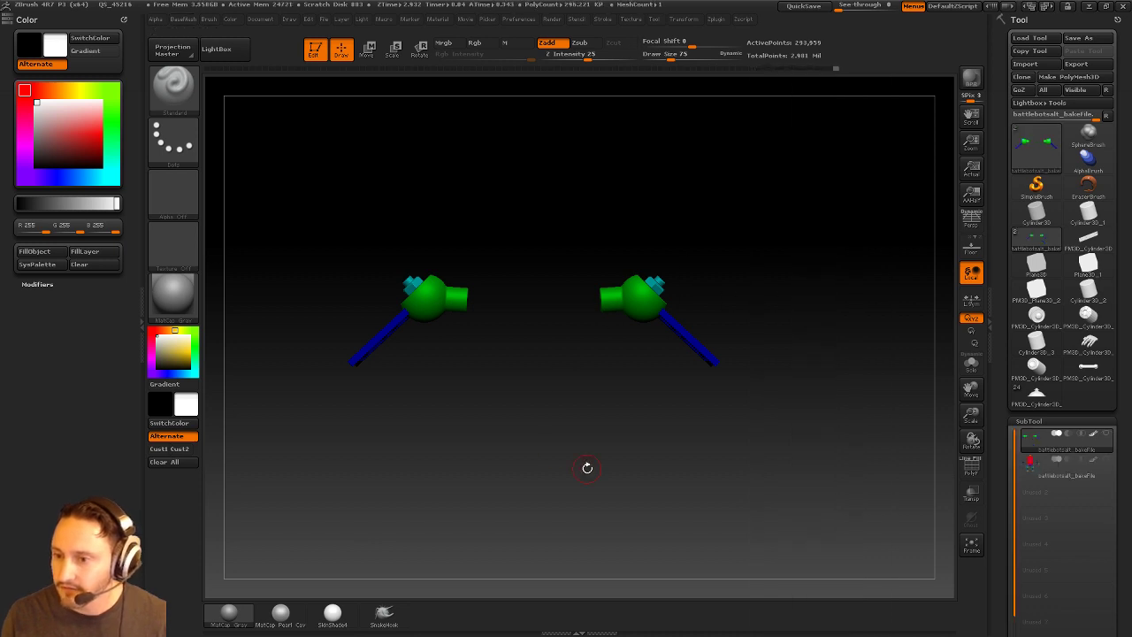
Isolate the green elbow discs and blue forearm struts of both arms in the body subtool and split them off.
click(1044, 474)
drag(821, 318, 718, 277)
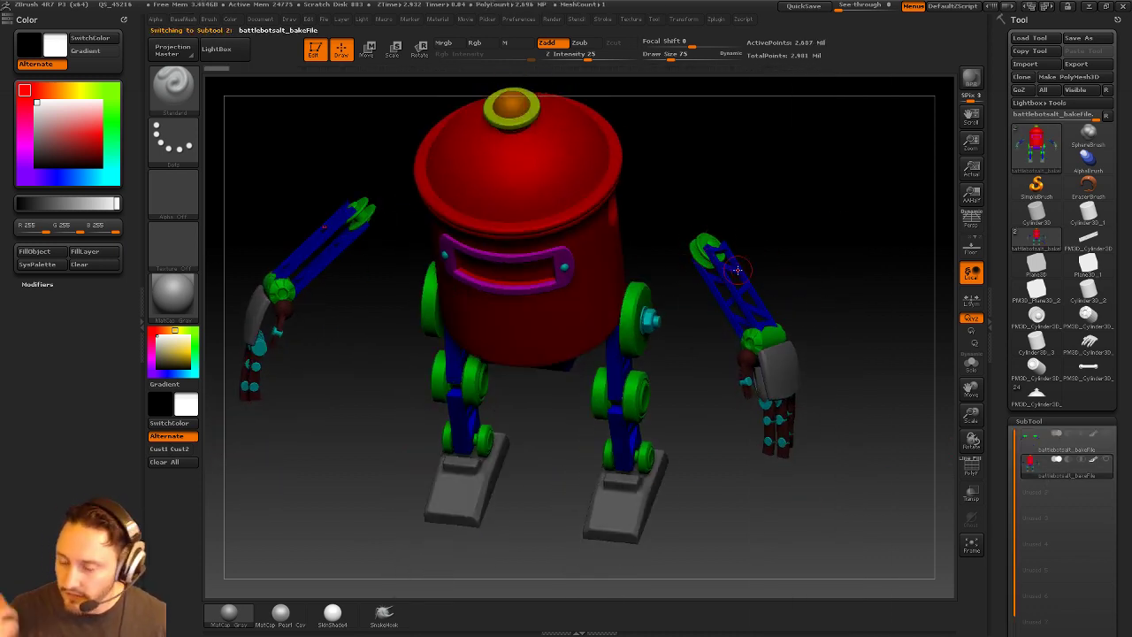
mouse_move(827, 190)
mouse_down()
mouse_move(814, 228)
mouse_move(721, 226)
mouse_move(756, 311)
mouse_up()
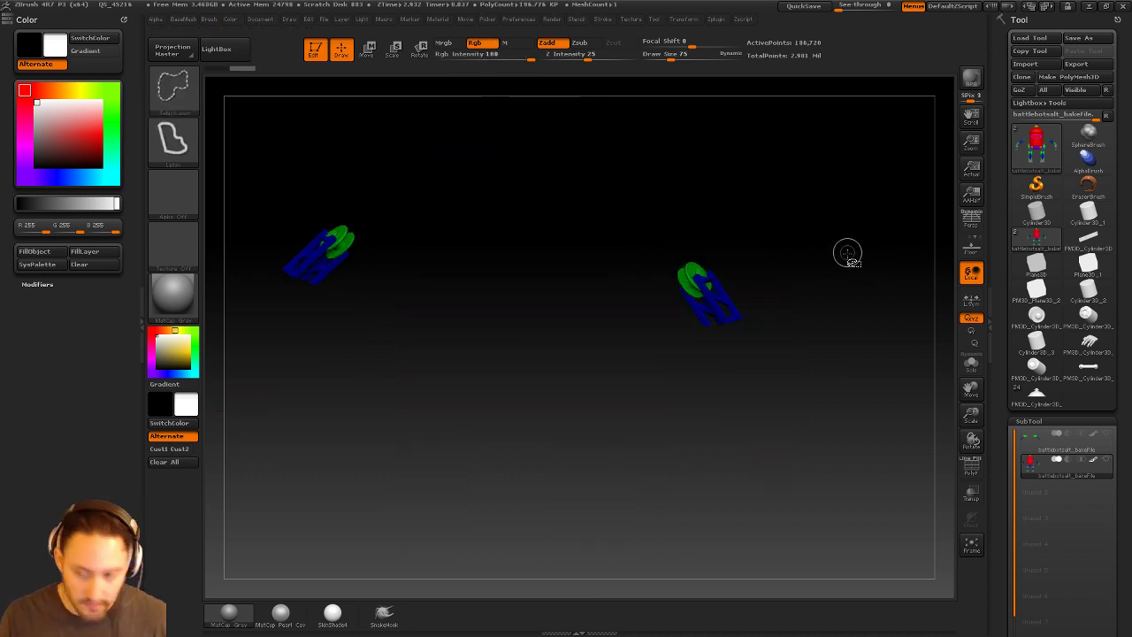
key(ctrl+shift+a)
key(space)
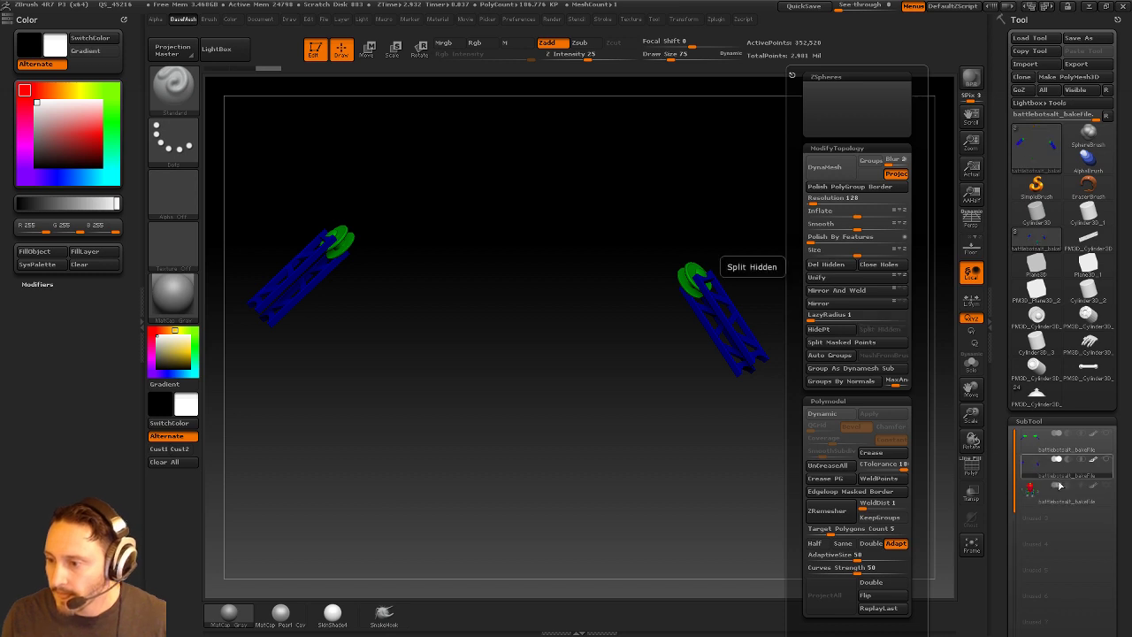
click(876, 327)
Isolate the gray inner palm of the hand in the body subtool, and mask everything except the palm with all parts shown.
alt+drag(827, 303, 773, 283)
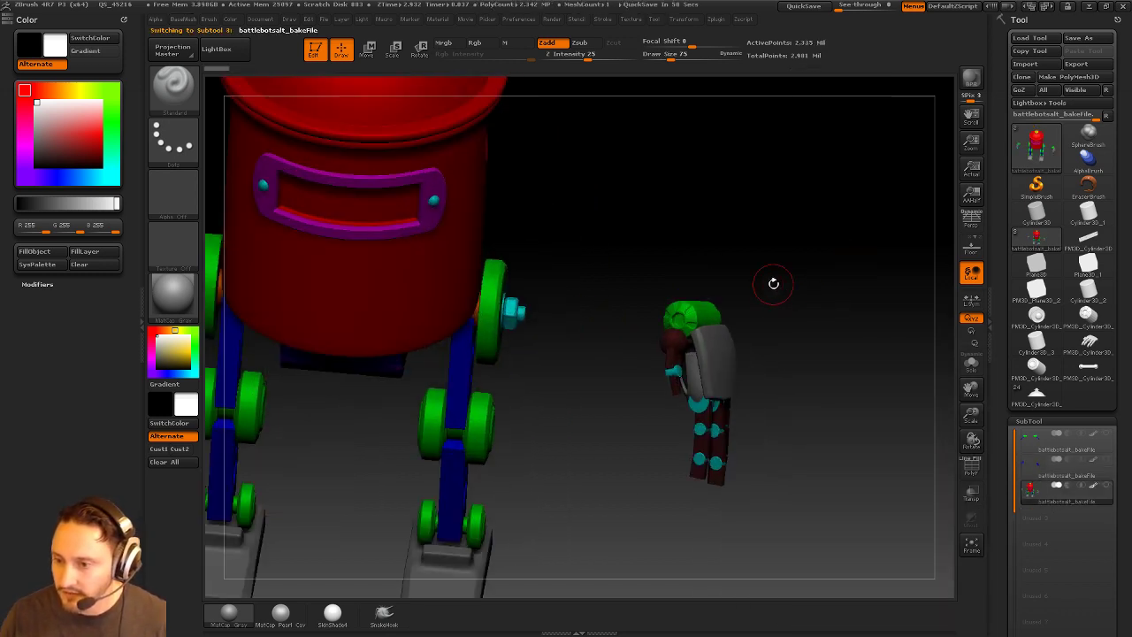
mouse_move(774, 283)
mouse_down()
mouse_move(744, 227)
mouse_move(784, 260)
mouse_move(794, 321)
mouse_move(795, 278)
mouse_move(759, 288)
mouse_up()
ctrl+shift+click(598, 367)
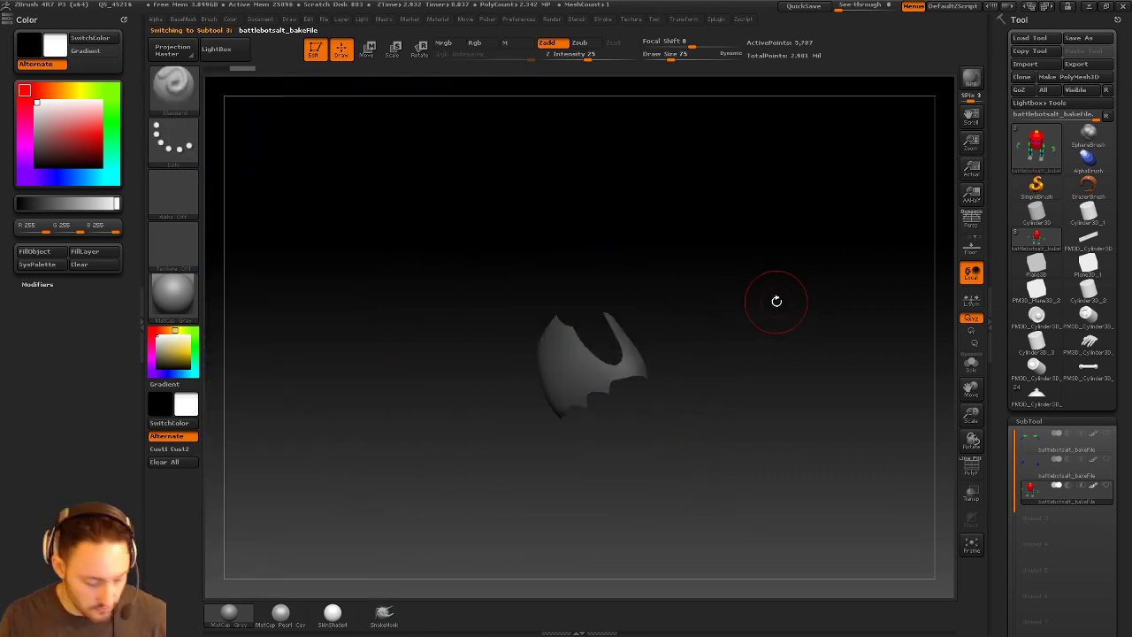
ctrl+shift+click(781, 294)
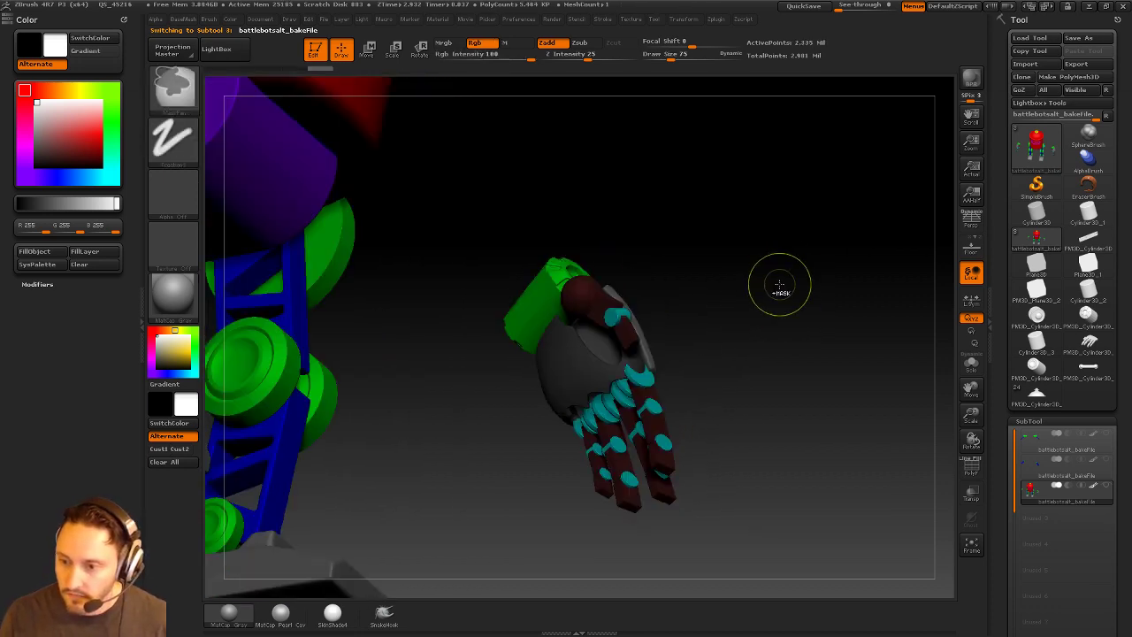
drag(781, 293, 670, 378)
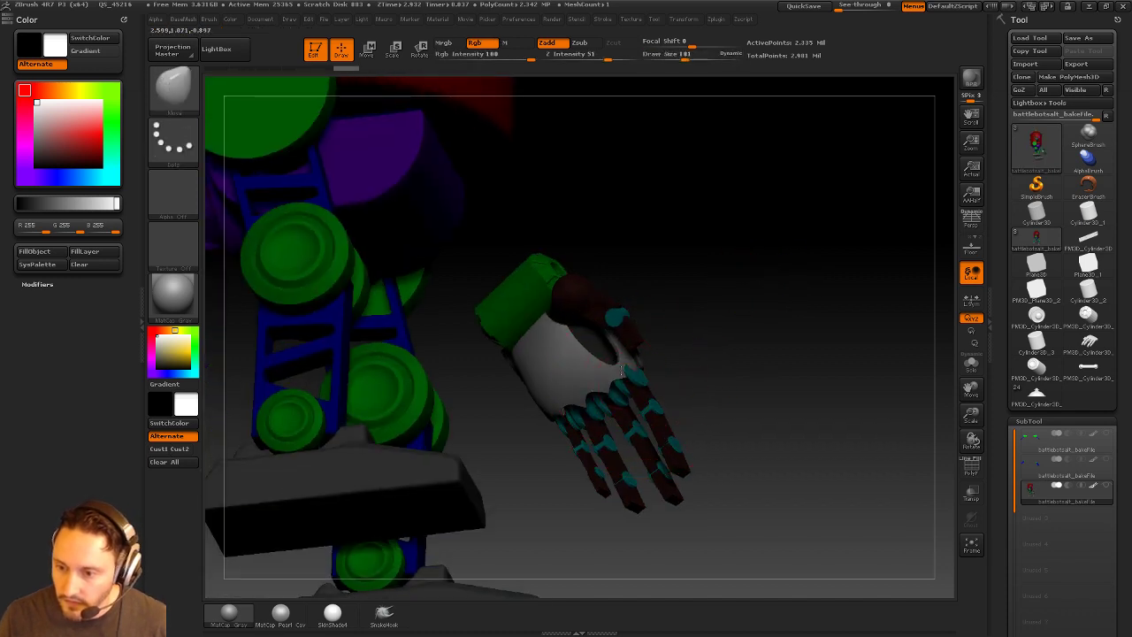
Reshape the inner palm's edges around the finger bases with the Move brush and clear the mask.
drag(588, 378, 645, 348)
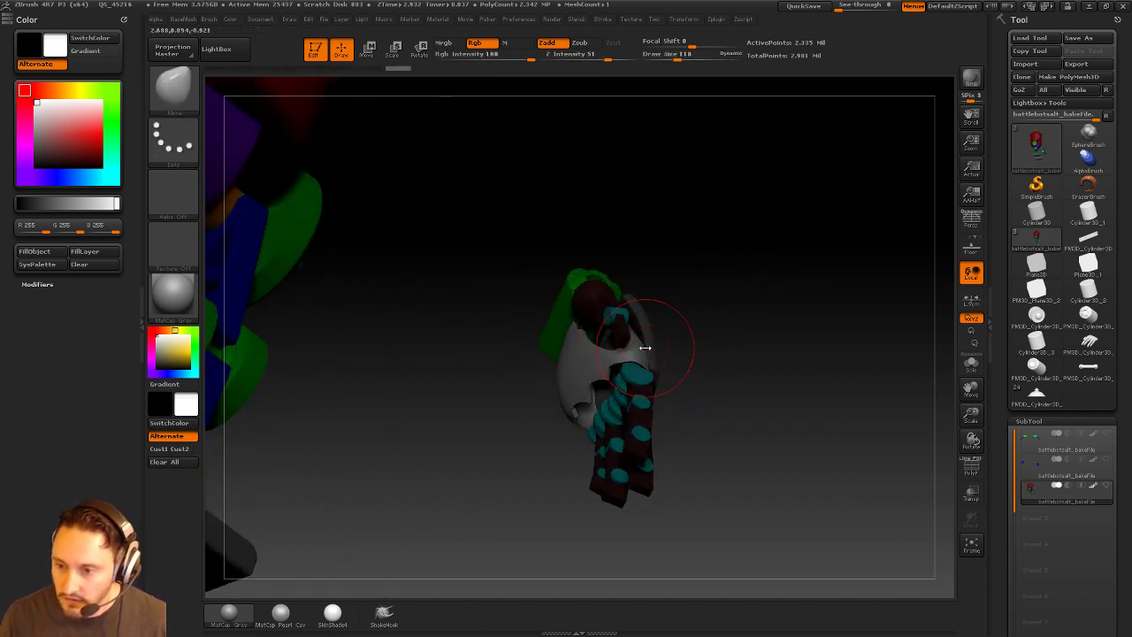
drag(554, 457, 588, 423)
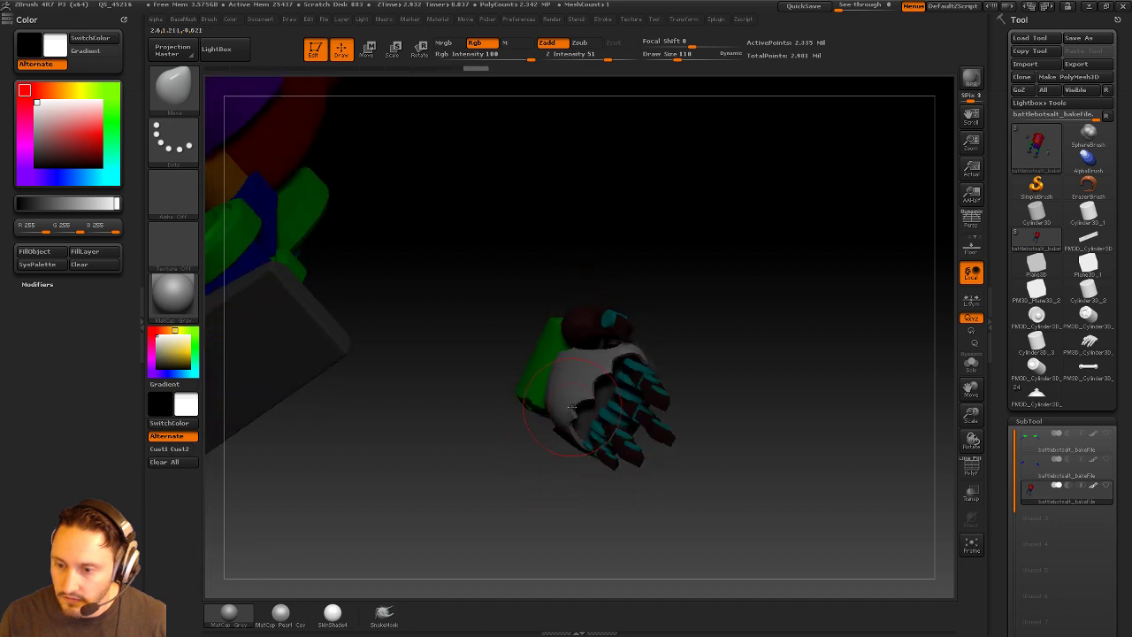
drag(568, 480, 553, 409)
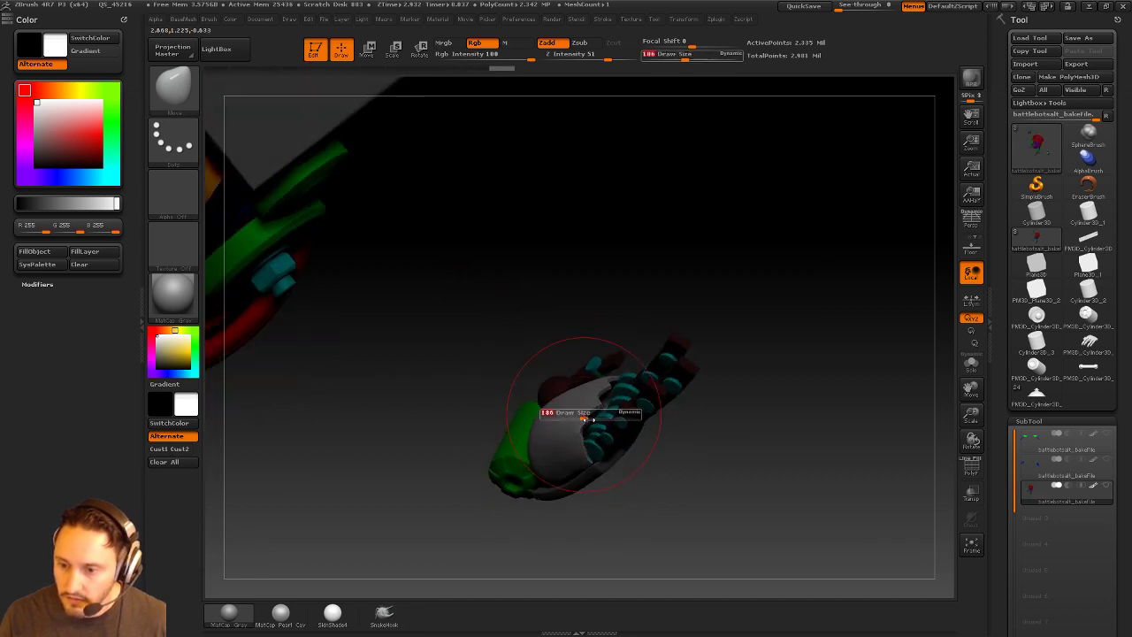
drag(608, 368, 638, 394)
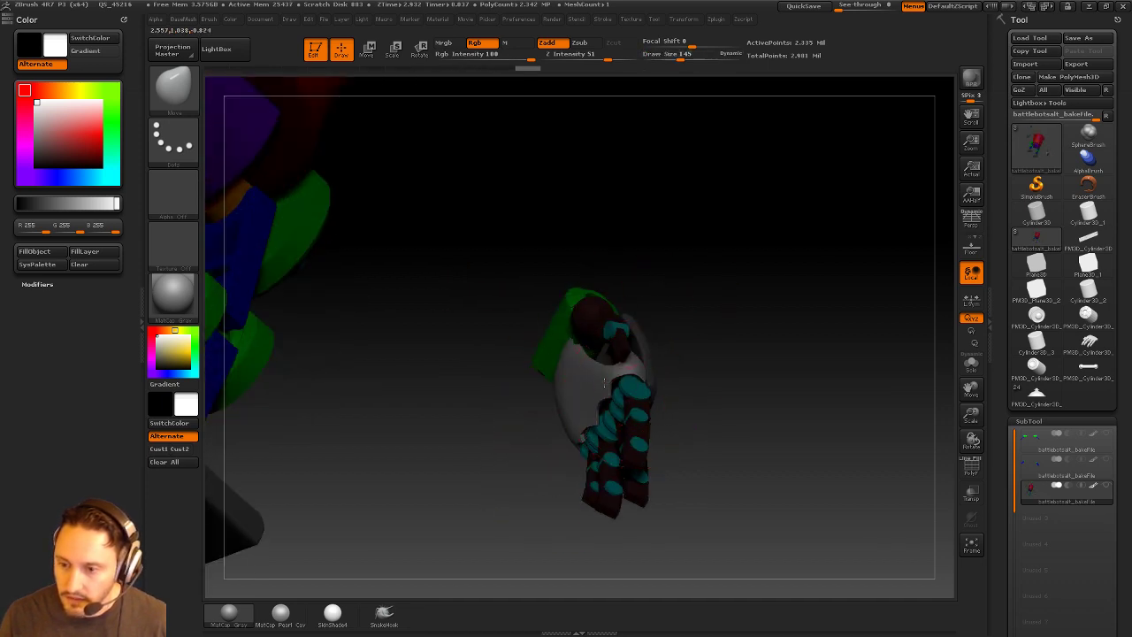
mouse_move(708, 302)
mouse_down()
mouse_move(728, 306)
mouse_move(737, 379)
mouse_move(743, 365)
mouse_up()
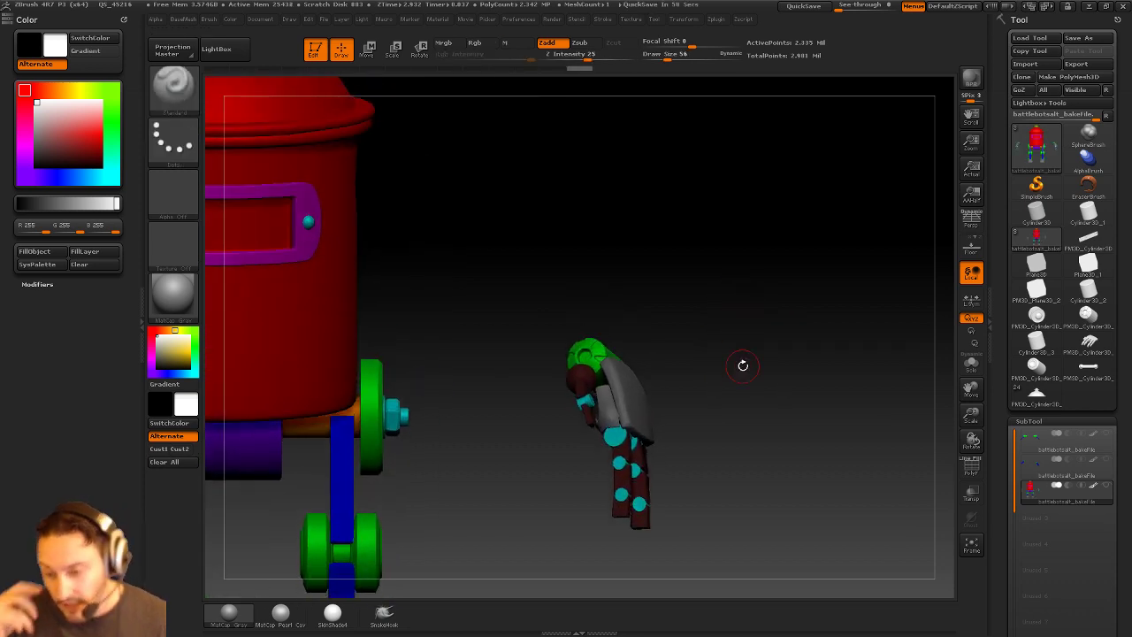
Isolate the green wrist cylinders, split them into their own subtool, and make the remaining body the active subtool.
ctrl+shift+click(593, 351)
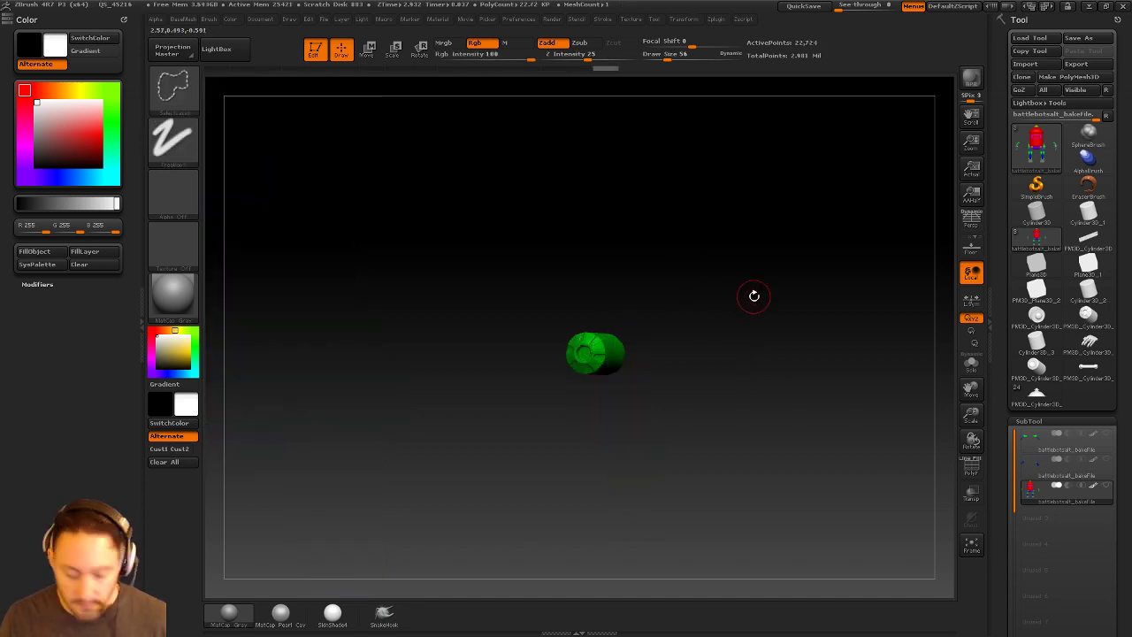
key(1)
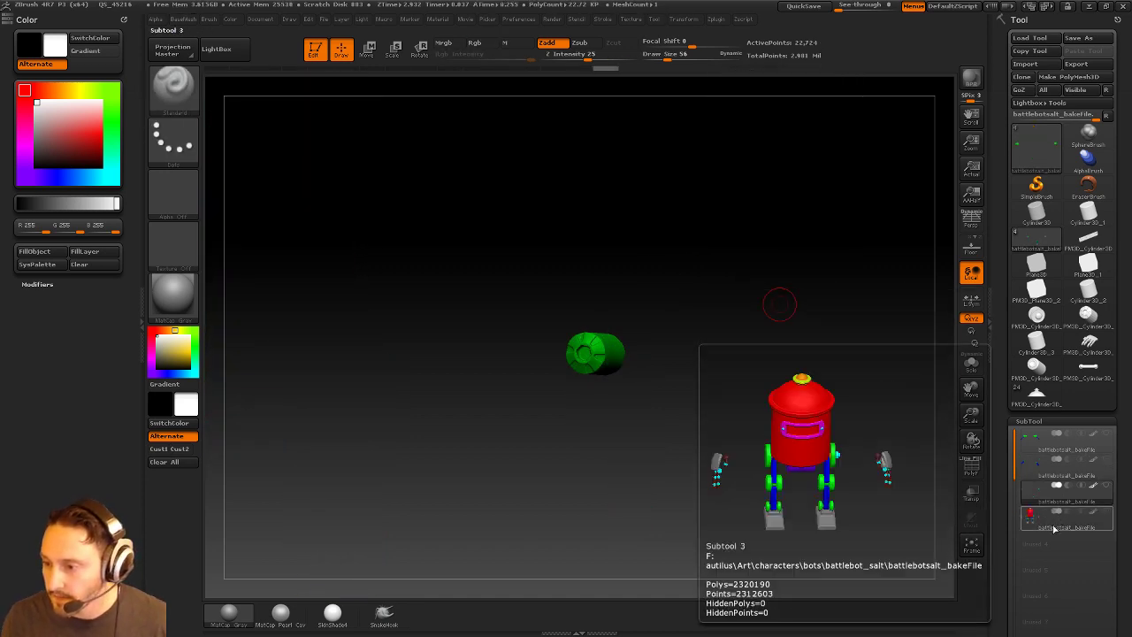
click(1054, 526)
Examine the hand and hip parts of the remaining body subtool from several angles.
mouse_move(754, 339)
alt+mouse_down()
mouse_move(770, 366)
mouse_move(756, 278)
mouse_move(653, 305)
mouse_move(722, 335)
mouse_move(662, 313)
alt+mouse_up()
key(s)
key(s)
alt+click(773, 347)
click(1119, 20)
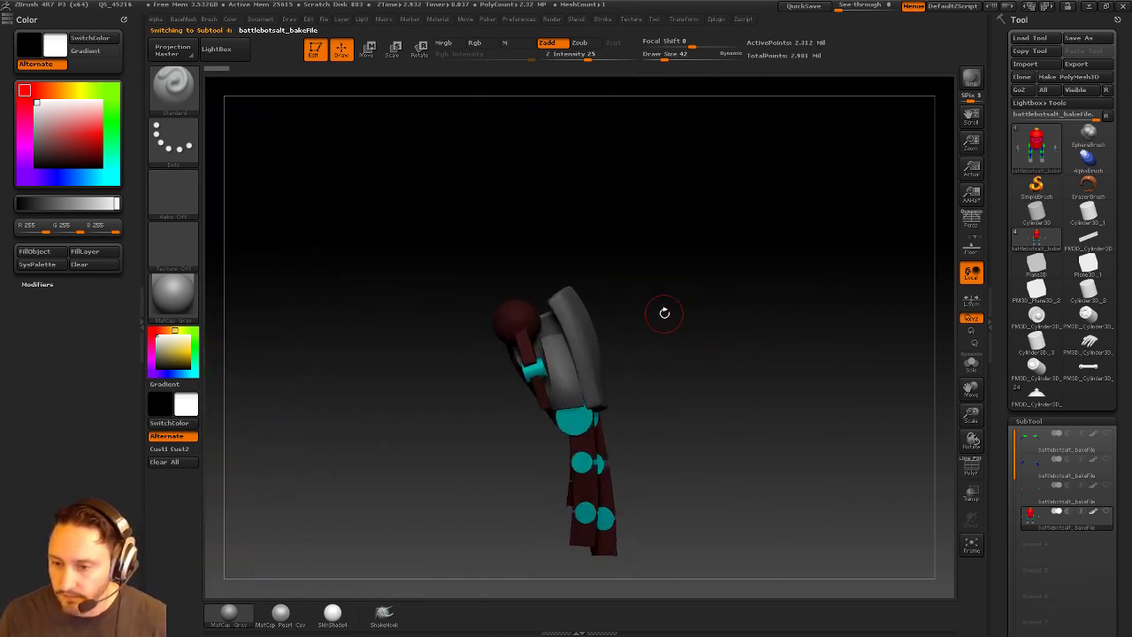
drag(658, 256, 631, 260)
key(ctrl+shift)
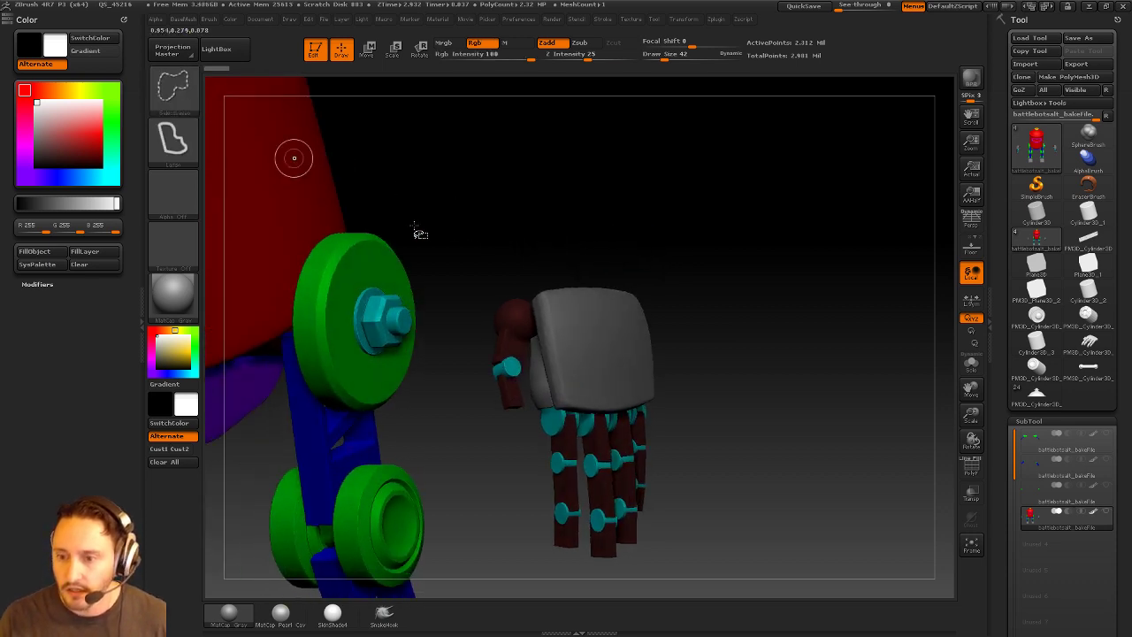
key(ctrl+z)
key(ctrl+z)
key(ctrl+z)
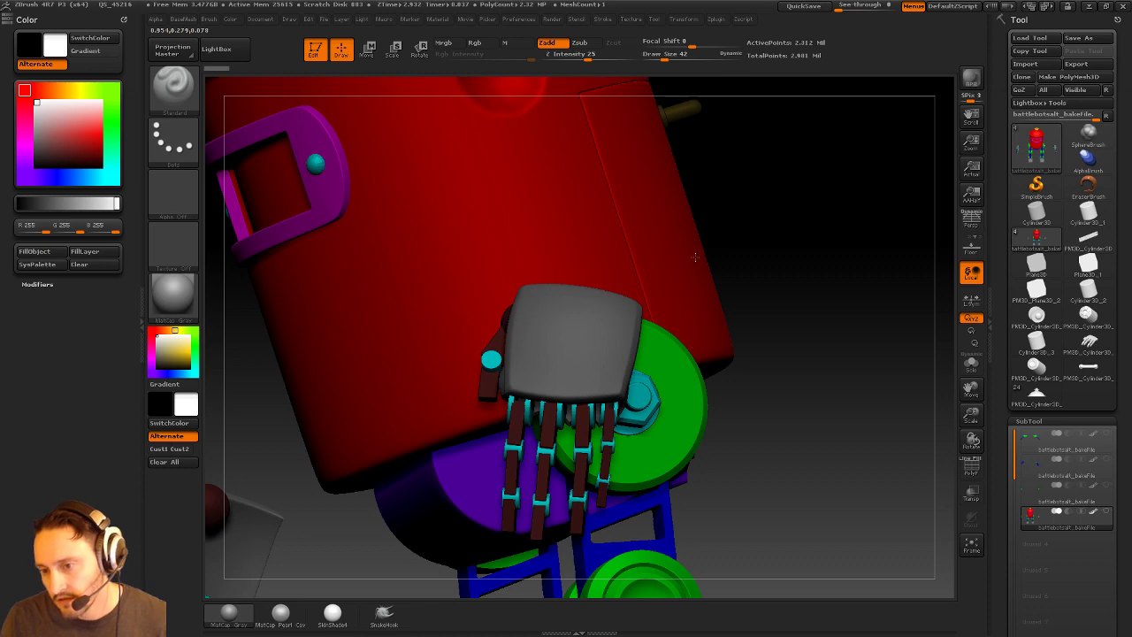
mouse_move(695, 258)
mouse_down()
mouse_move(763, 259)
mouse_move(696, 210)
mouse_move(817, 280)
mouse_move(679, 199)
mouse_move(611, 225)
mouse_up()
Isolate the red domed head with its orange knob and yellow-green ring, and split it into its own subtool.
mouse_move(619, 184)
ctrl+shift+mouse_down()
mouse_move(358, 319)
mouse_move(376, 379)
mouse_move(533, 324)
mouse_move(717, 292)
ctrl+shift+mouse_up()
key(ctrl+shift+a)
key(3)
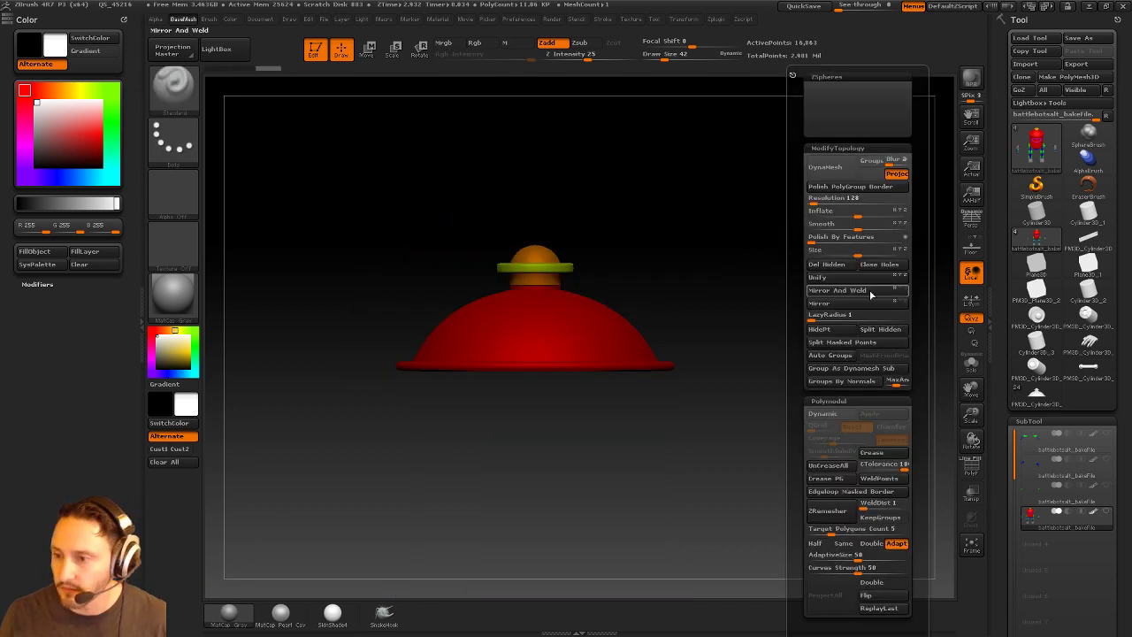
click(878, 331)
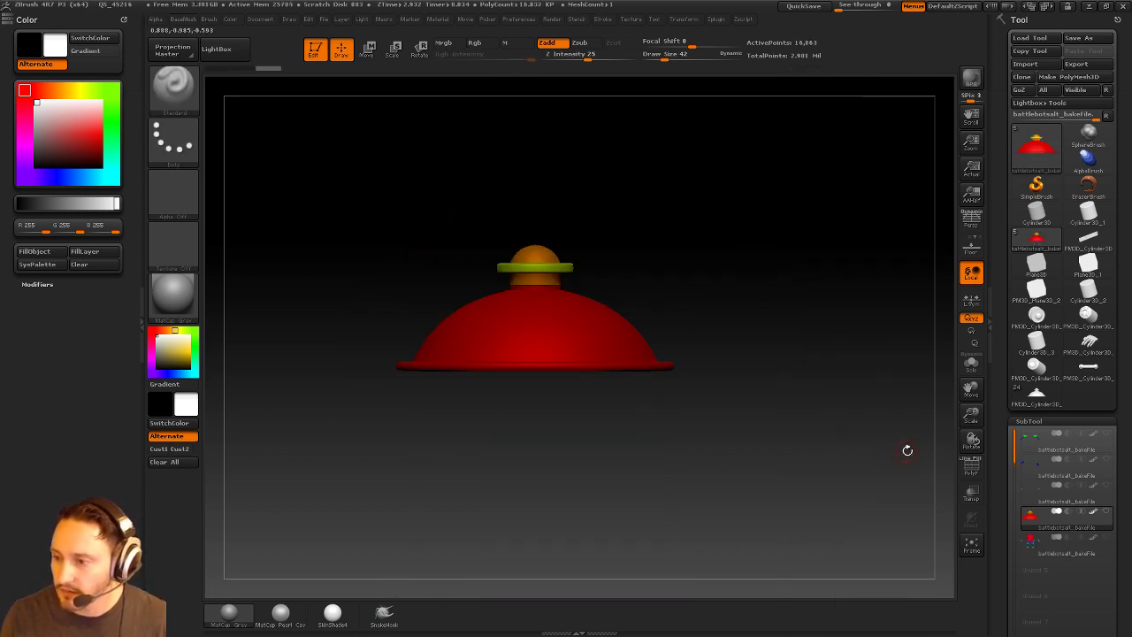
Isolate the red barrel torso with its purple visor frame and split it from the rest of the body.
alt+drag(790, 348, 741, 269)
mouse_move(506, 133)
ctrl+shift+mouse_down()
mouse_move(715, 187)
mouse_move(366, 316)
mouse_move(366, 292)
ctrl+shift+mouse_up()
key(ctrl+shift+a)
key(b)
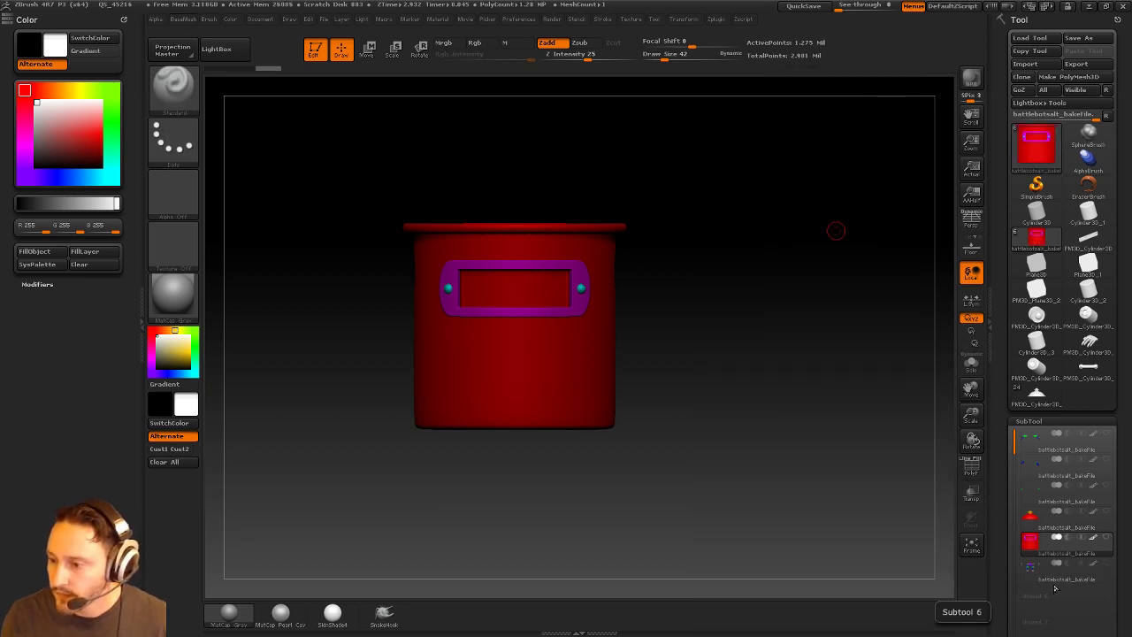
Activate the remaining parts, isolate the orange hip axle with its green discs and cyan nut, and split it off.
click(1056, 573)
alt+drag(736, 339, 694, 335)
shift+drag(649, 183, 644, 250)
drag(621, 218, 649, 226)
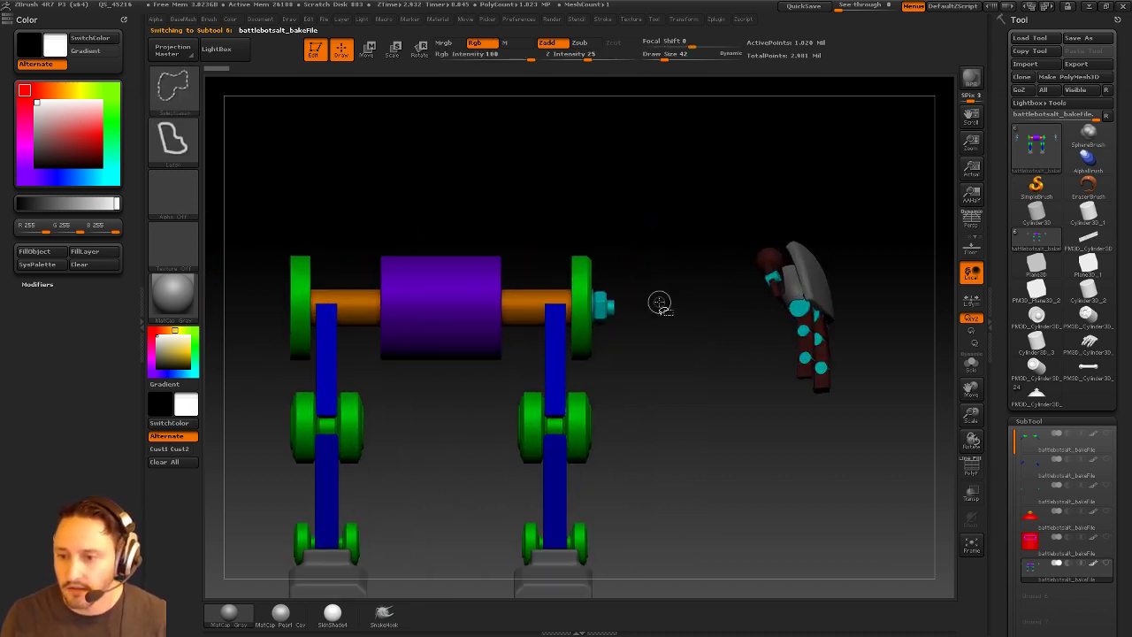
mouse_move(567, 212)
ctrl+shift+mouse_down()
mouse_move(663, 300)
mouse_move(658, 314)
mouse_move(680, 294)
ctrl+shift+mouse_up()
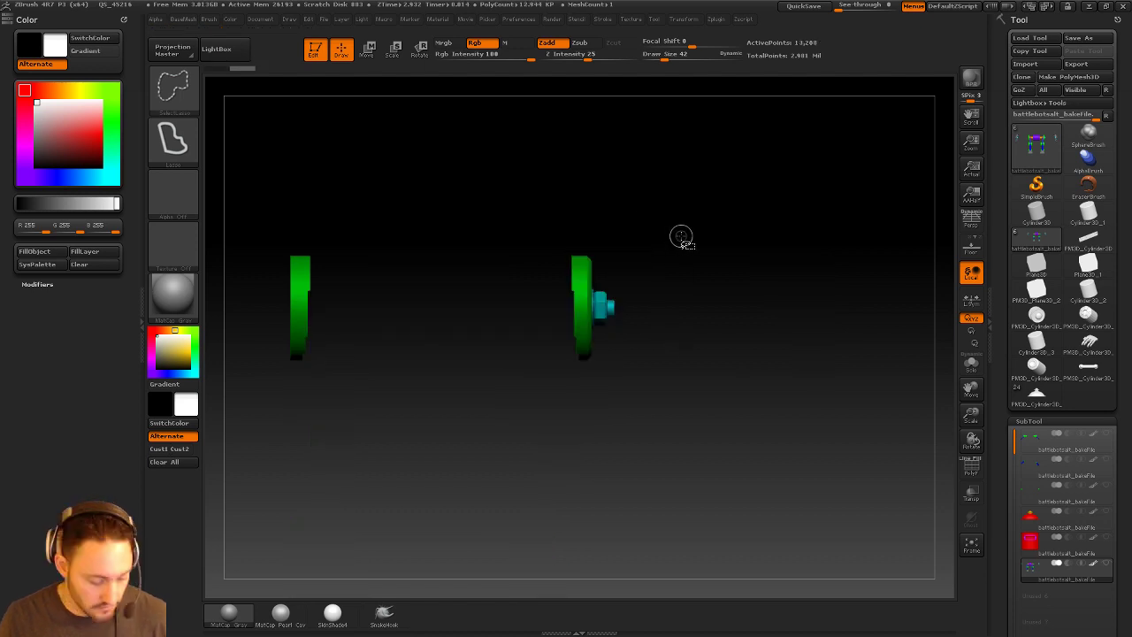
key(ctrl+shift+a)
key(1)
click(746, 329)
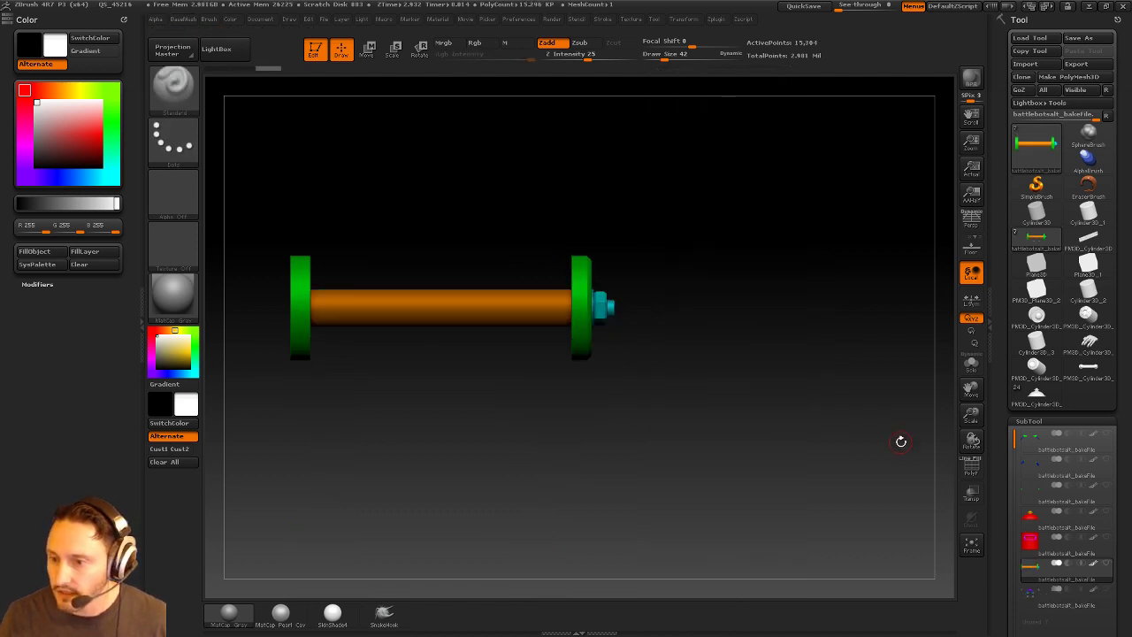
Activate the remaining parts, isolate the purple hip cylinder, and split it into its own subtool.
scroll(1008, 571, down, 5)
click(1066, 398)
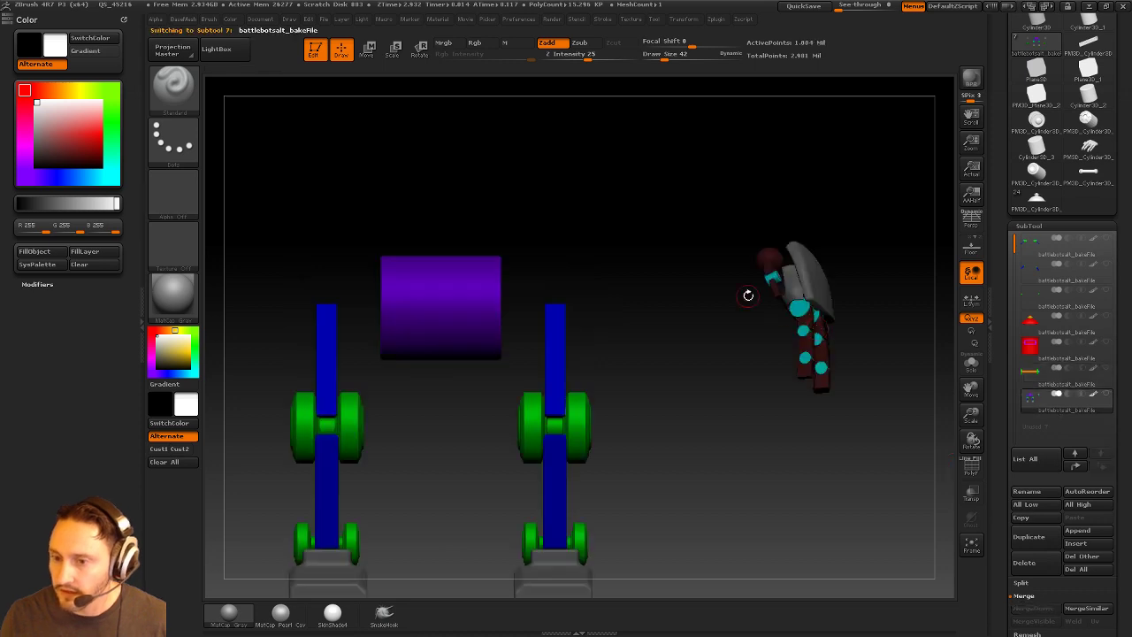
mouse_move(490, 230)
mouse_down()
mouse_move(503, 222)
mouse_move(483, 238)
mouse_move(523, 398)
mouse_move(597, 163)
mouse_up()
key(b)
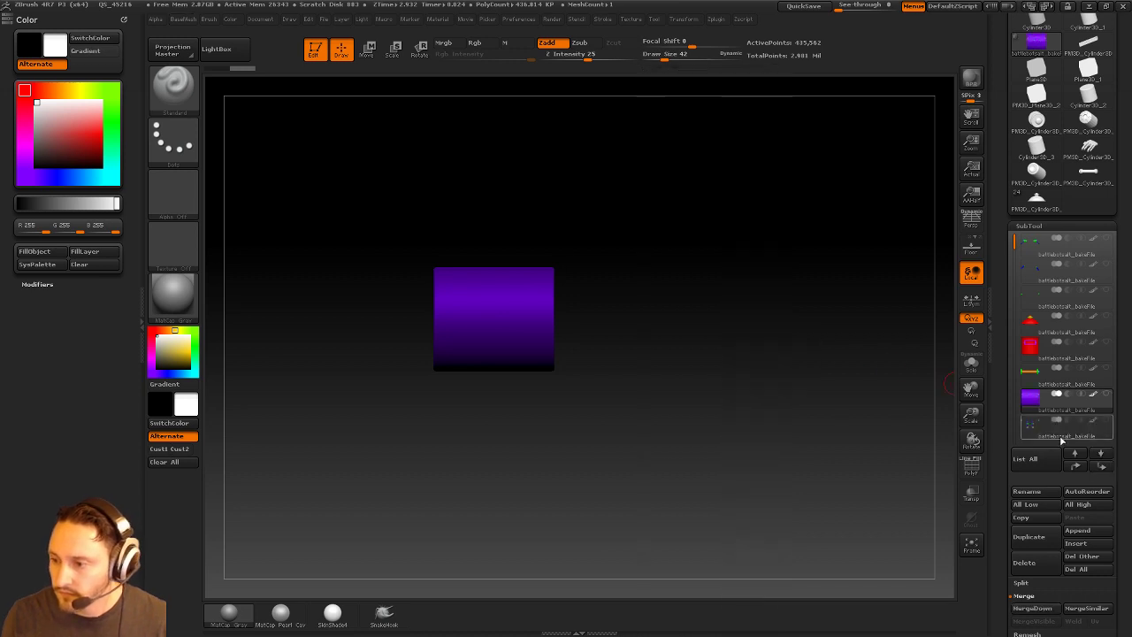
Activate the remaining parts, isolate the blue upper-leg struts of both legs, and split them off.
click(1064, 439)
alt+drag(666, 333, 722, 339)
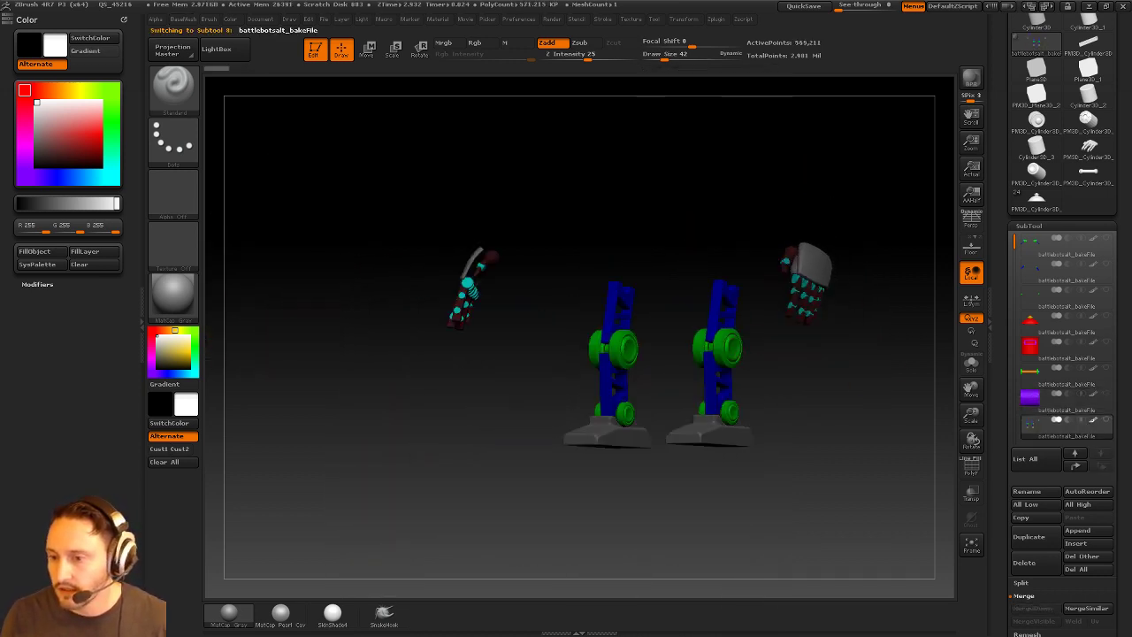
alt+drag(833, 373, 744, 387)
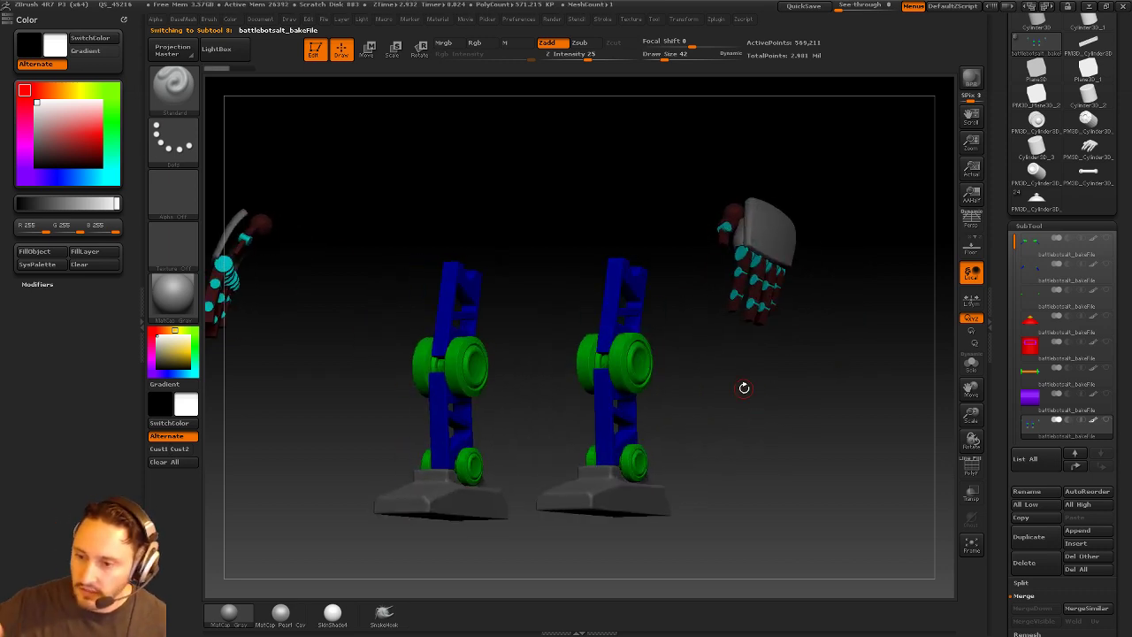
mouse_move(682, 269)
ctrl+shift+mouse_down()
mouse_move(573, 267)
mouse_move(414, 297)
ctrl+shift+mouse_up()
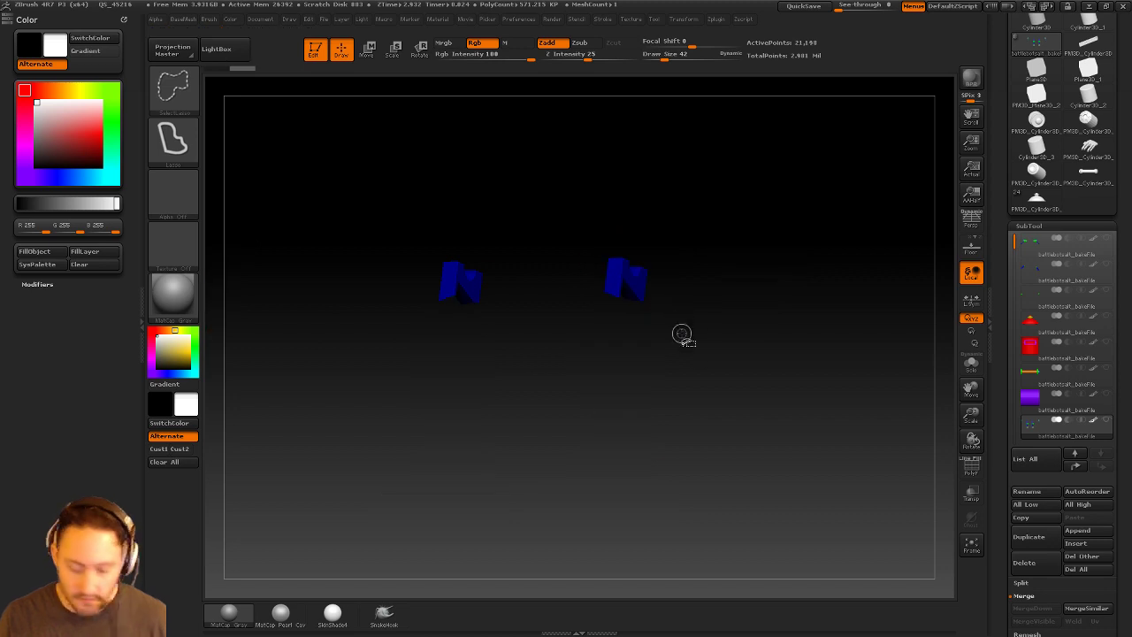
key(ctrl+shift+a)
key(alt+b)
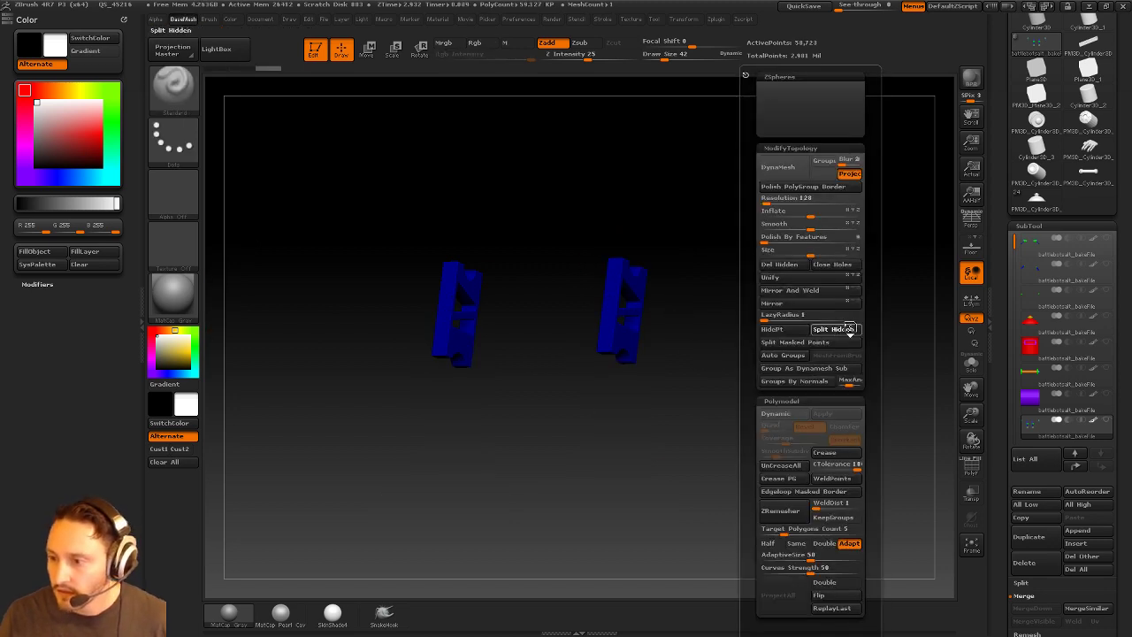
click(849, 329)
Isolate the green knee wheels and blue lower-leg struts of both legs and split them into their own subtool.
mouse_move(672, 355)
mouse_down()
mouse_move(690, 359)
mouse_move(562, 317)
mouse_move(690, 405)
mouse_move(776, 417)
mouse_move(734, 415)
mouse_move(709, 362)
mouse_up()
key(ctrl+shift+a)
key(3)
click(821, 330)
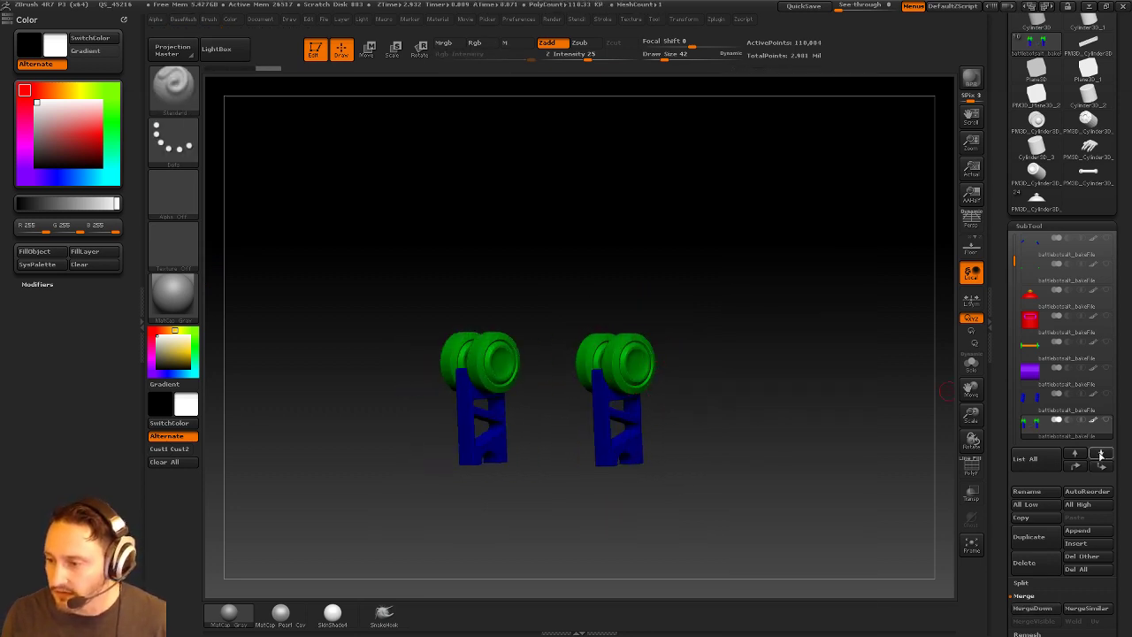
Activate the remaining parts, isolate the green ankle rollers of both legs, and split them off.
click(1101, 455)
mouse_move(710, 415)
mouse_down()
mouse_move(708, 398)
mouse_move(722, 412)
mouse_move(591, 425)
mouse_up()
ctrl+shift+click(761, 382)
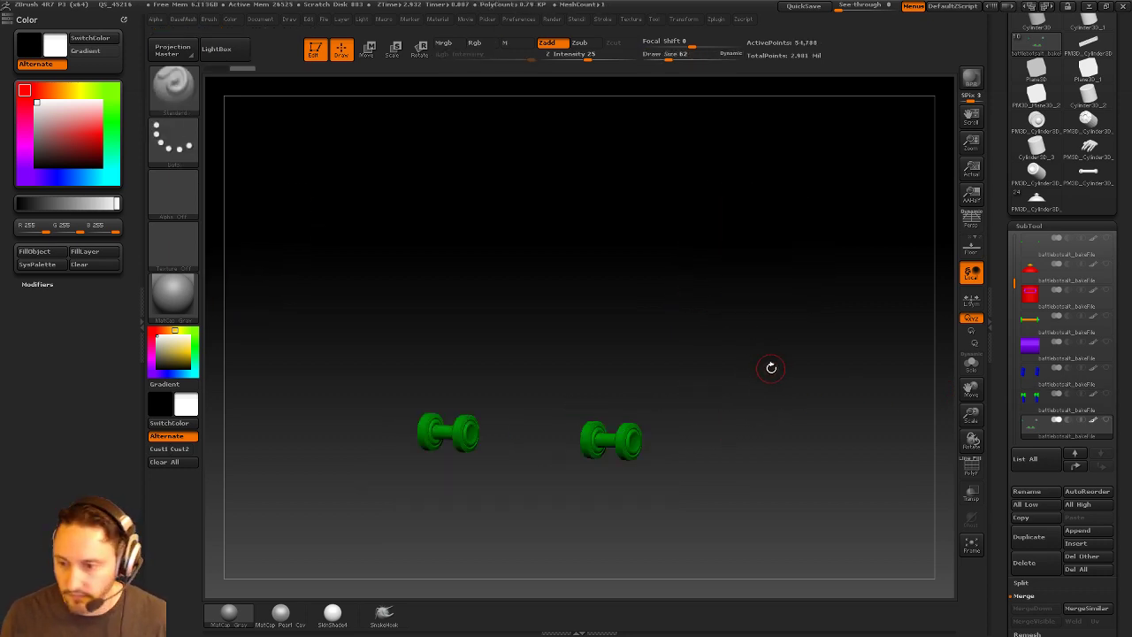
key(2)
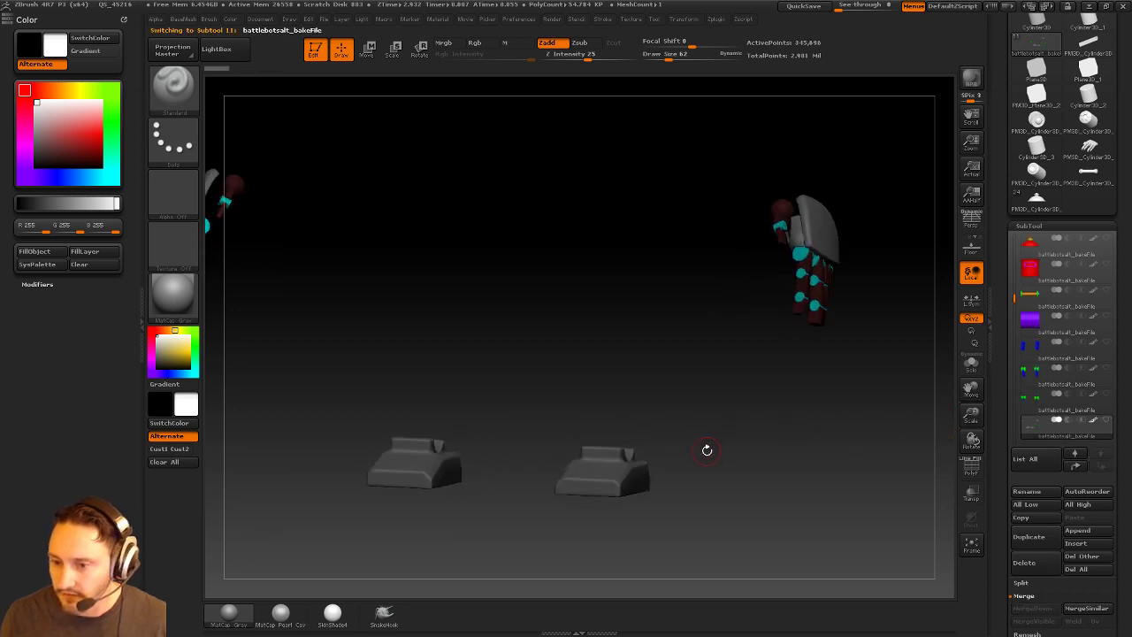
Isolate the two gray feet and split them from the hands.
mouse_move(699, 416)
ctrl+shift+mouse_down()
mouse_move(525, 518)
mouse_move(535, 531)
ctrl+shift+mouse_up()
key(space)
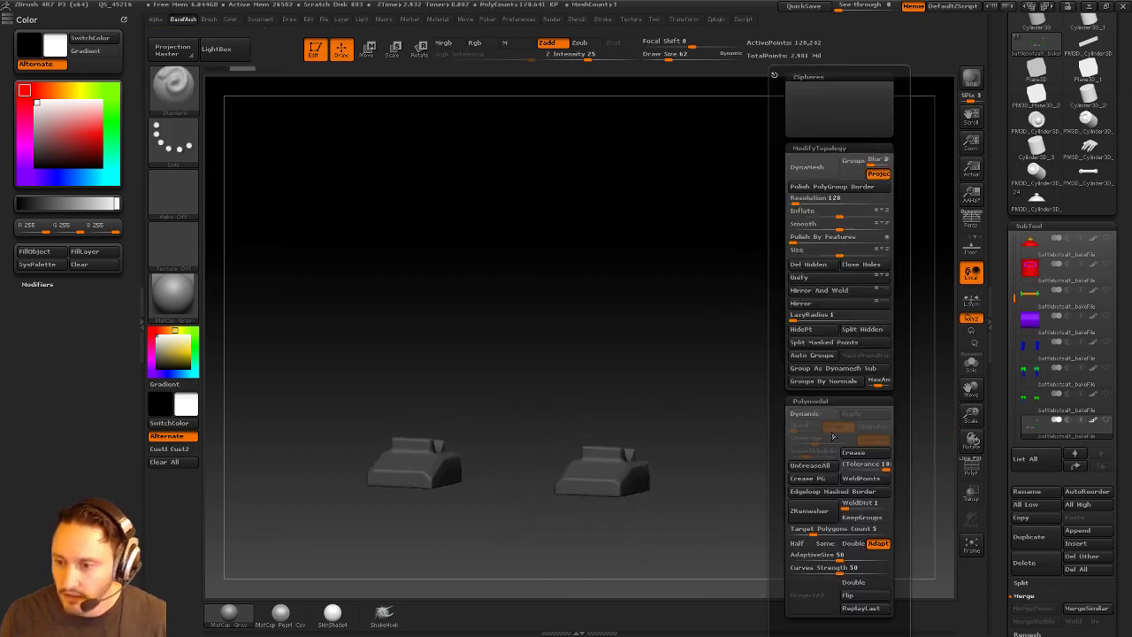
click(860, 330)
Activate the remaining hands, isolate the dark red fingertip segments, and split them into their own subtool.
click(1095, 453)
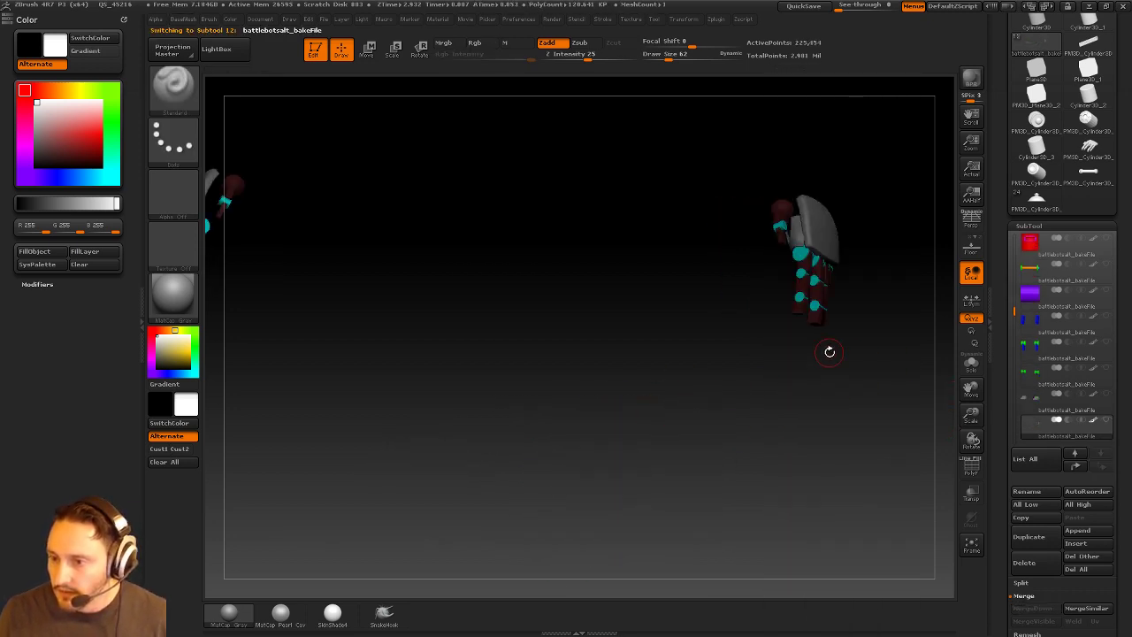
mouse_move(905, 176)
mouse_down()
mouse_move(711, 288)
mouse_move(816, 319)
mouse_up()
key(s)
mouse_move(736, 339)
alt+mouse_down()
mouse_move(905, 269)
mouse_move(865, 301)
mouse_move(821, 373)
mouse_move(780, 343)
alt+mouse_up()
key(s)
key(s)
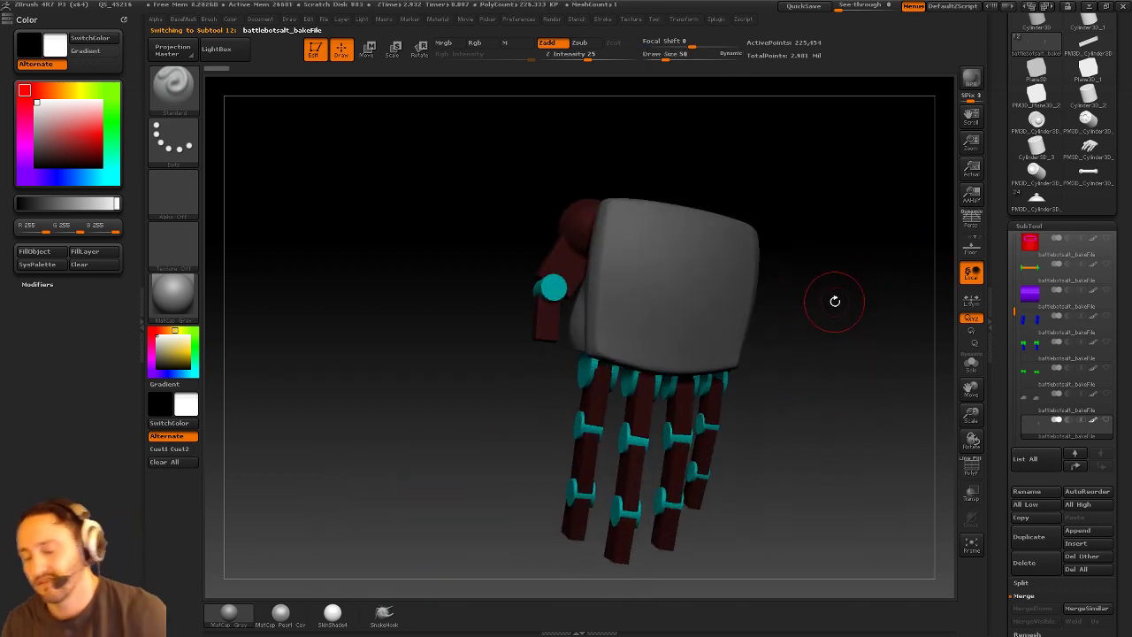
mouse_move(869, 348)
alt+mouse_down()
mouse_move(831, 316)
mouse_move(890, 243)
mouse_move(822, 316)
mouse_move(668, 345)
mouse_move(873, 343)
alt+mouse_up()
mouse_move(873, 342)
mouse_down()
mouse_move(735, 382)
mouse_move(787, 337)
mouse_move(742, 382)
mouse_up()
key(s)
click(734, 381)
key(ctrl+shift)
mouse_move(556, 535)
ctrl+shift+mouse_down()
mouse_move(558, 450)
mouse_move(464, 513)
ctrl+shift+mouse_up()
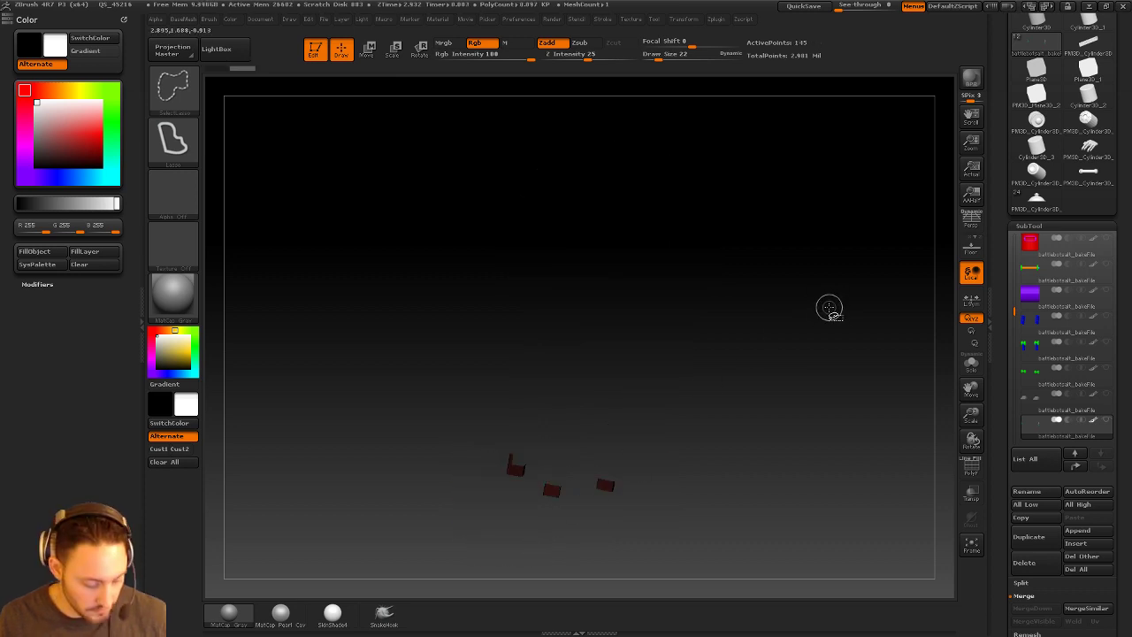
key(space)
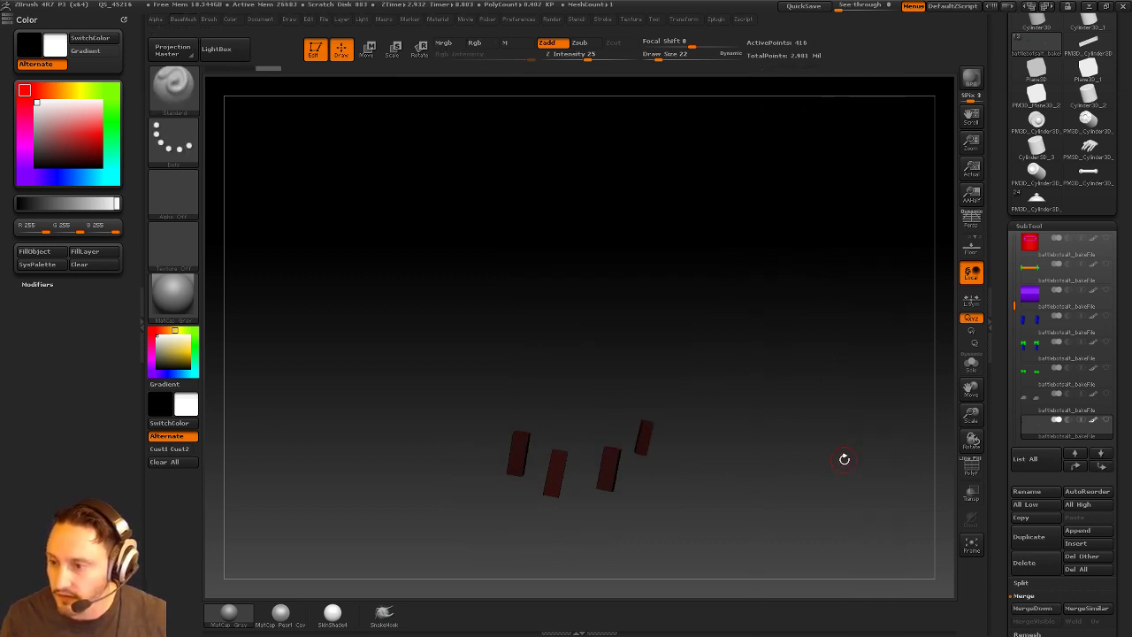
Split the cyan outermost finger joints off the hands and merge the dark red fingertip subtool with them.
click(1101, 456)
mouse_move(787, 384)
mouse_down()
mouse_move(852, 410)
mouse_move(791, 394)
mouse_move(786, 403)
mouse_up()
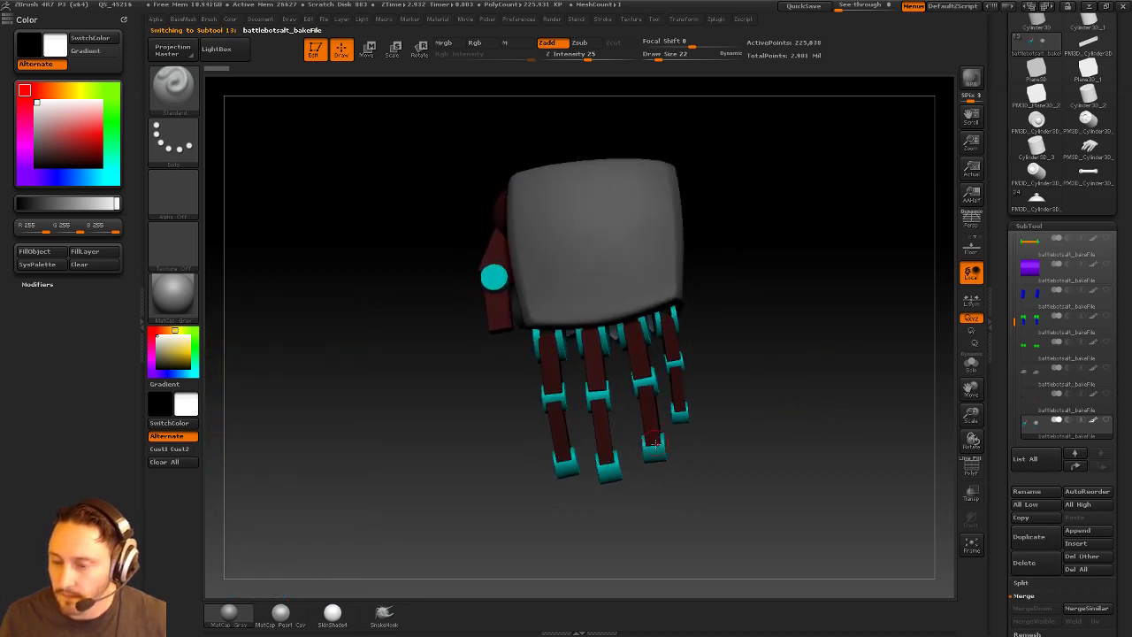
drag(695, 453, 703, 453)
ctrl+shift+drag(691, 492, 708, 424)
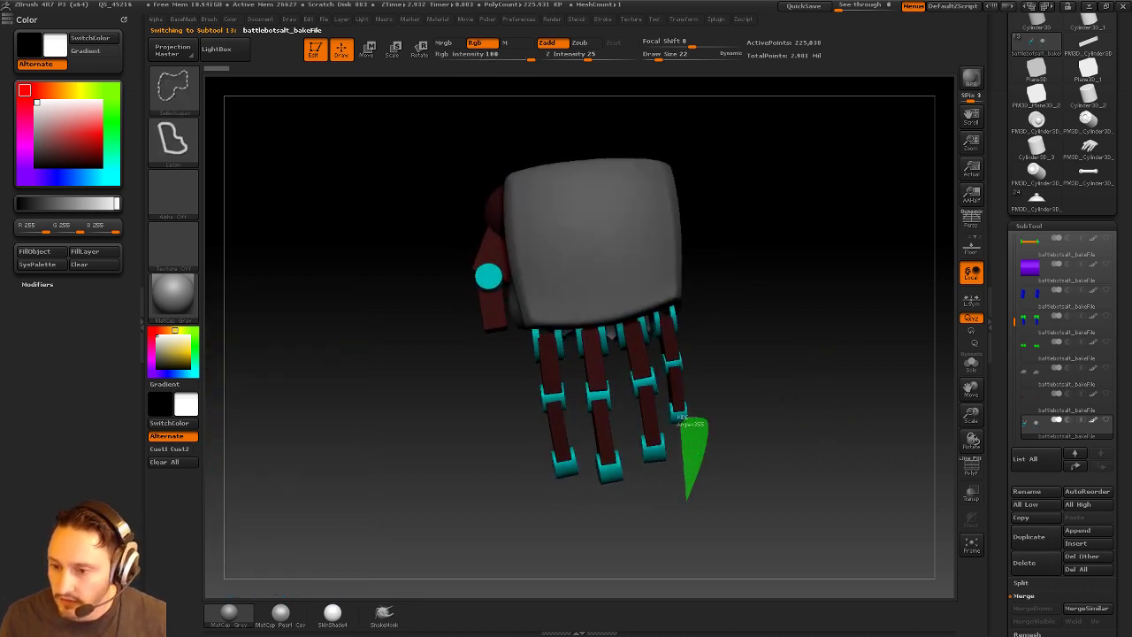
mouse_move(650, 462)
ctrl+shift+mouse_down()
mouse_move(596, 467)
mouse_move(558, 527)
ctrl+shift+mouse_up()
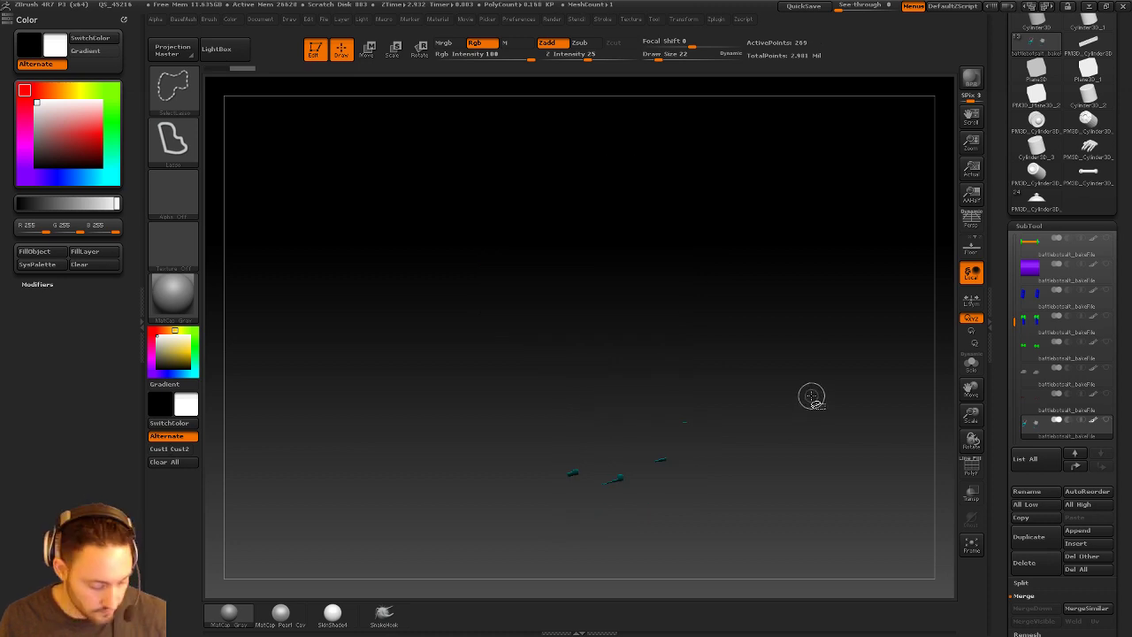
key(1)
click(885, 335)
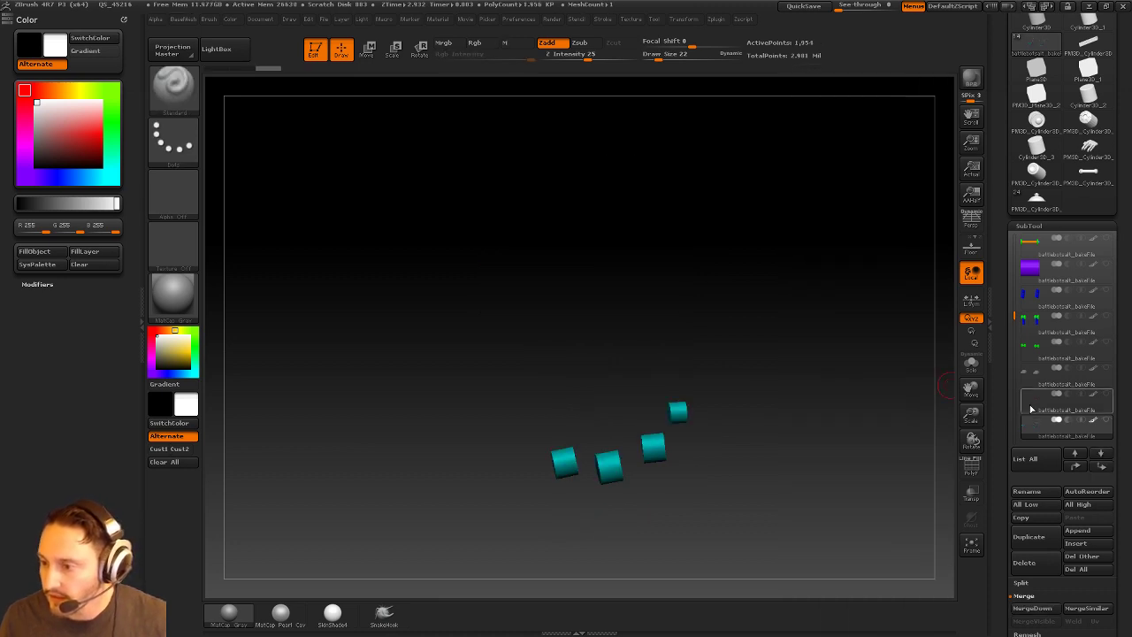
click(1068, 406)
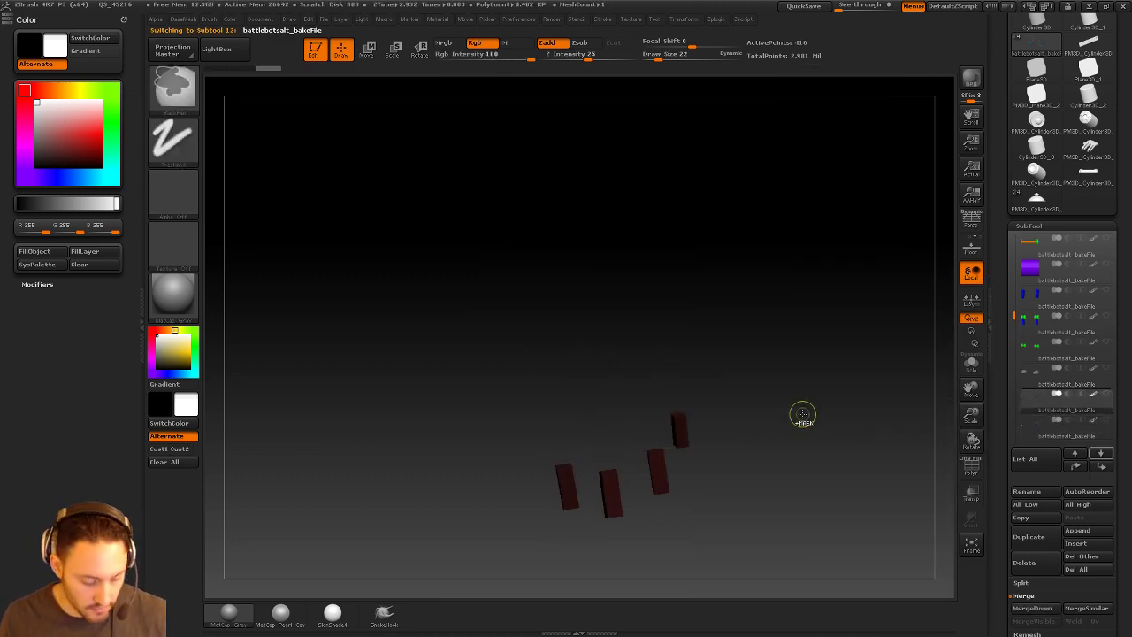
click(1071, 433)
Isolate the dark red middle finger segments together with their cyan joints and split them from the hands.
mouse_move(696, 420)
mouse_down()
mouse_move(718, 445)
mouse_move(710, 430)
mouse_up()
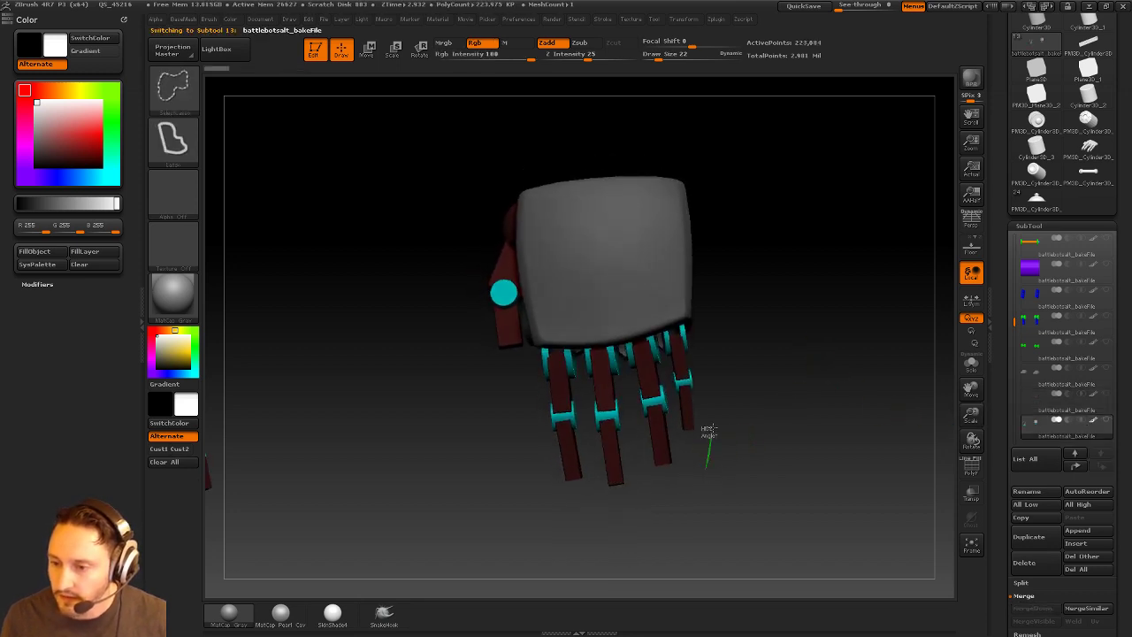
ctrl+shift+drag(690, 384, 552, 393)
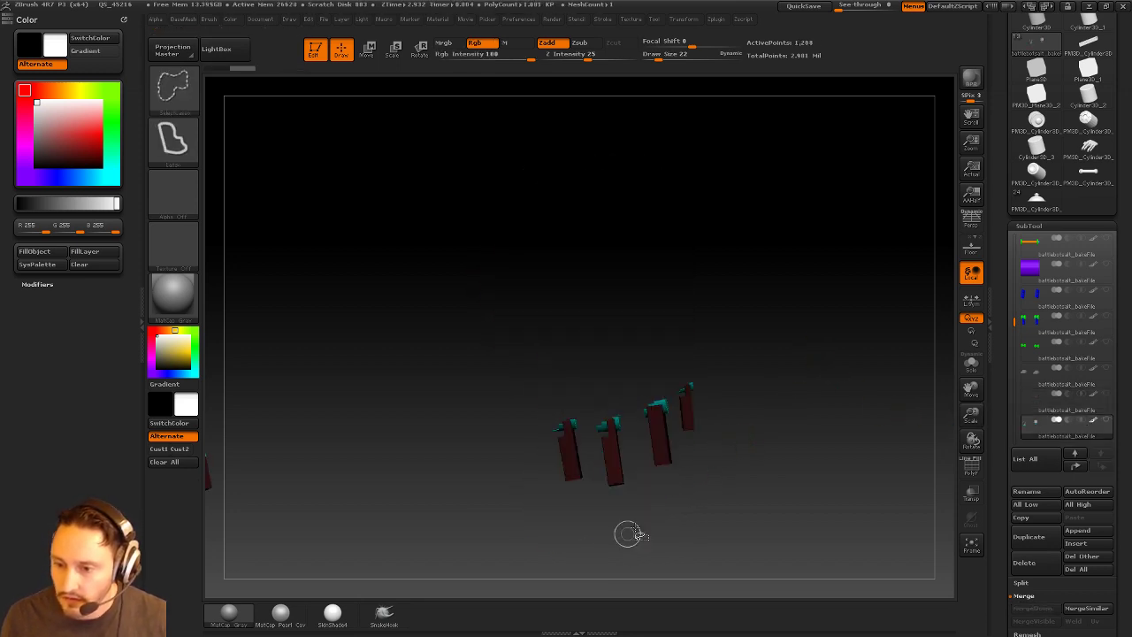
mouse_move(791, 386)
ctrl+shift+mouse_down()
mouse_move(807, 368)
mouse_move(791, 445)
ctrl+shift+mouse_up()
key(1)
click(856, 331)
Activate the remaining hands, isolate the finger base segments with their cyan knuckle discs, and split them off.
click(1100, 454)
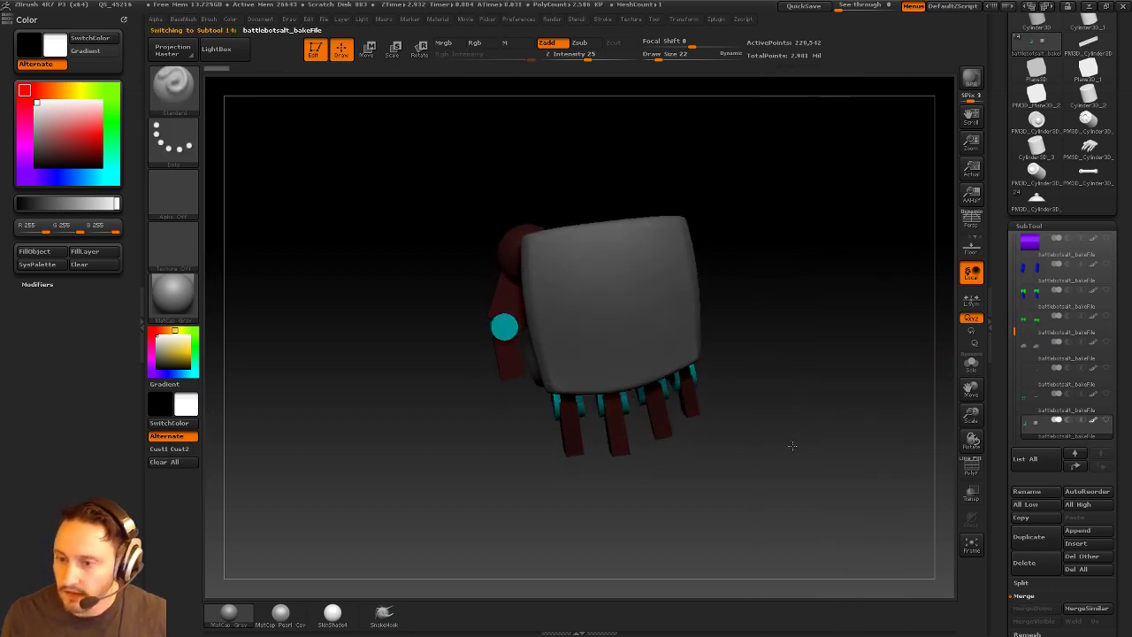
mouse_move(669, 481)
ctrl+shift+mouse_down()
mouse_move(710, 420)
mouse_move(677, 379)
mouse_move(483, 389)
ctrl+shift+mouse_up()
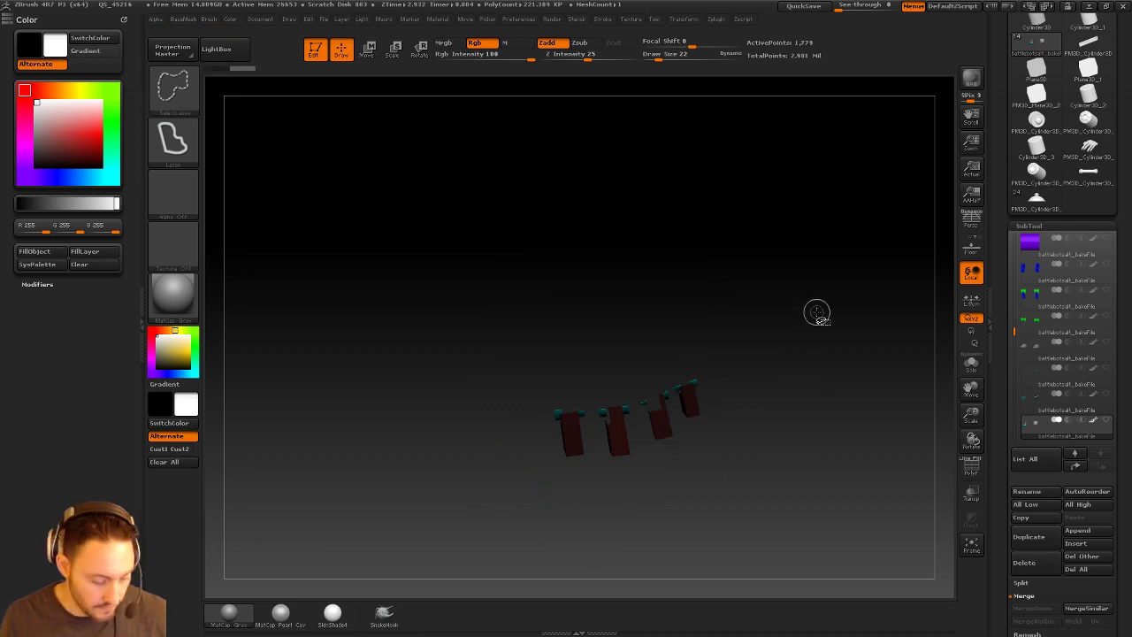
key(1)
click(865, 334)
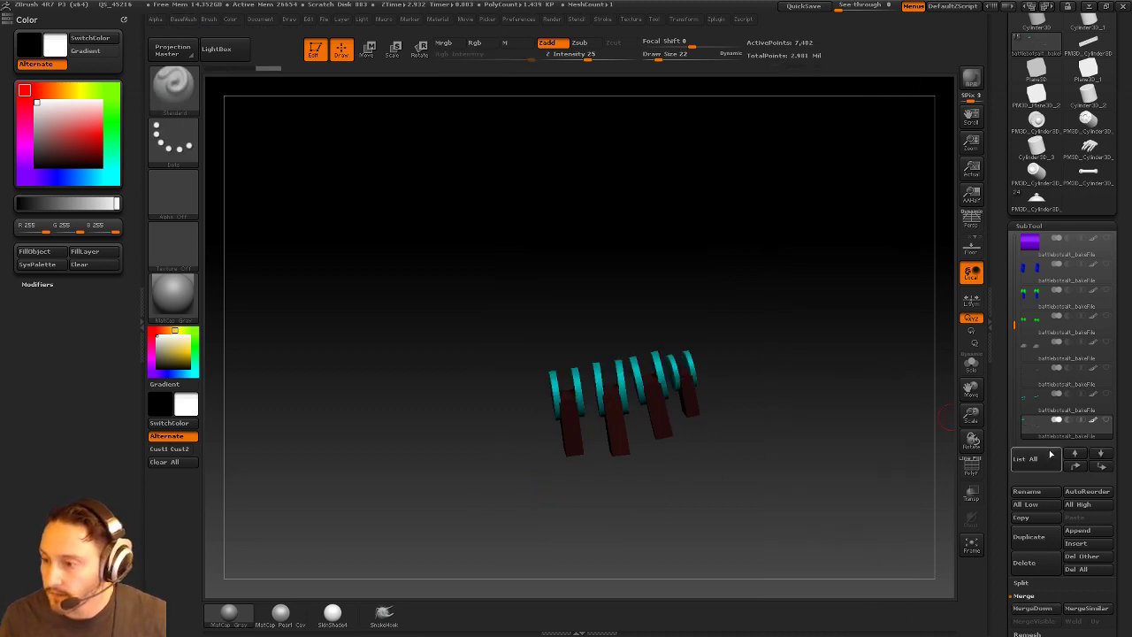
Activate the remaining hand parts, isolate the grey palm shells, and split the thumbs off into their own subtool.
click(1101, 454)
mouse_move(946, 412)
mouse_down()
mouse_move(859, 371)
mouse_move(880, 304)
mouse_move(847, 313)
mouse_move(867, 263)
mouse_move(834, 308)
mouse_move(839, 236)
mouse_move(837, 274)
mouse_up()
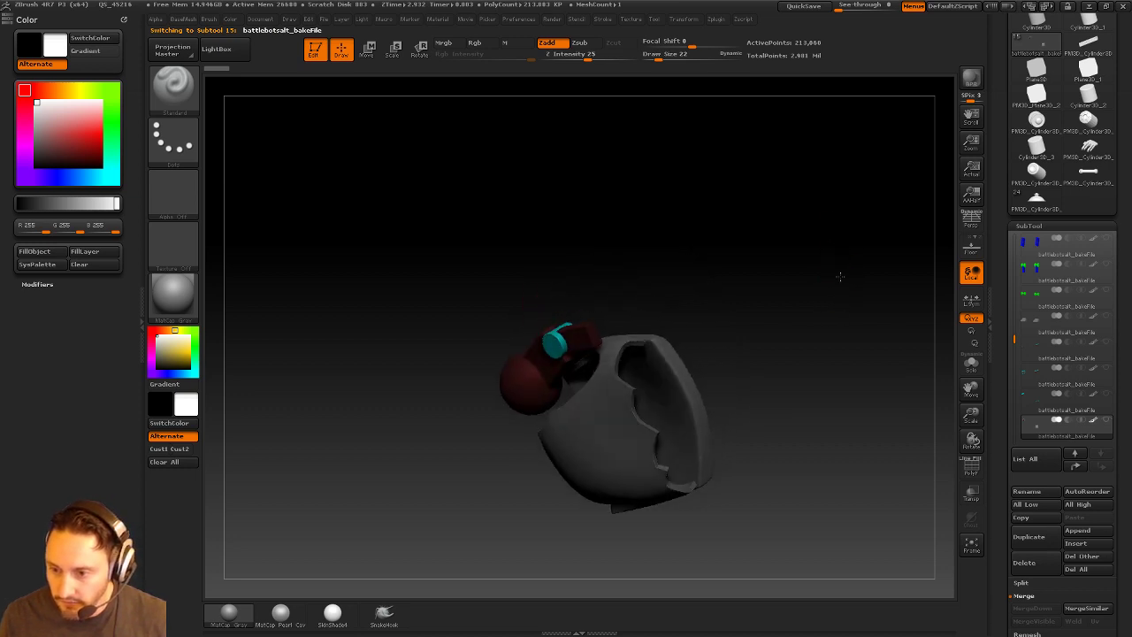
mouse_move(728, 296)
ctrl+shift+mouse_down()
mouse_move(766, 384)
mouse_move(609, 291)
mouse_move(620, 292)
ctrl+shift+mouse_up()
ctrl+shift+click(856, 288)
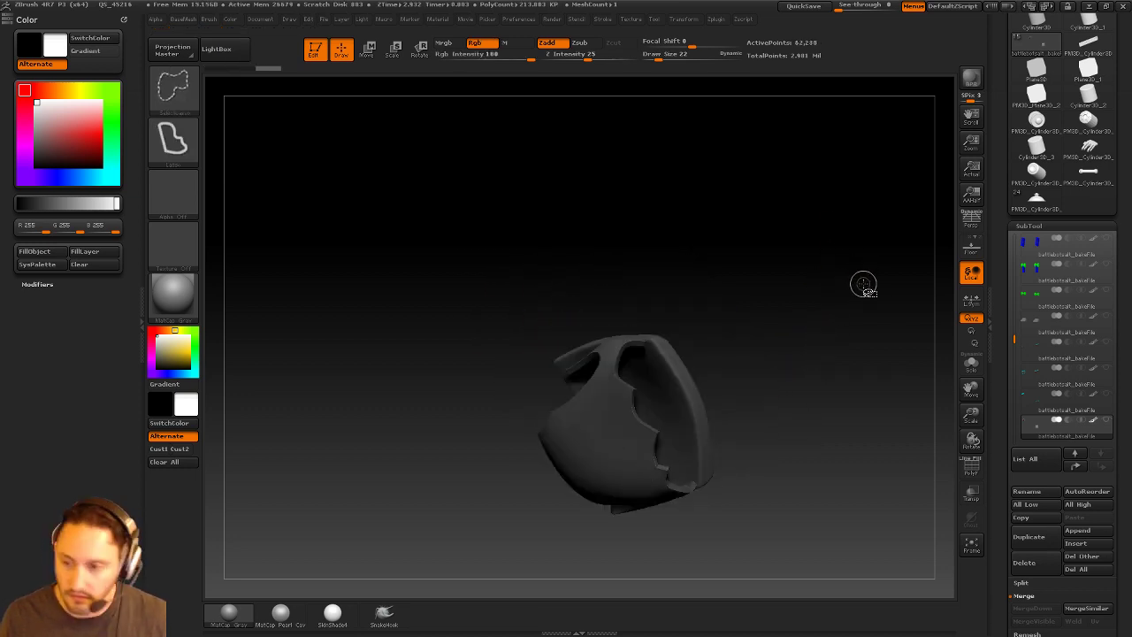
key(2)
click(894, 329)
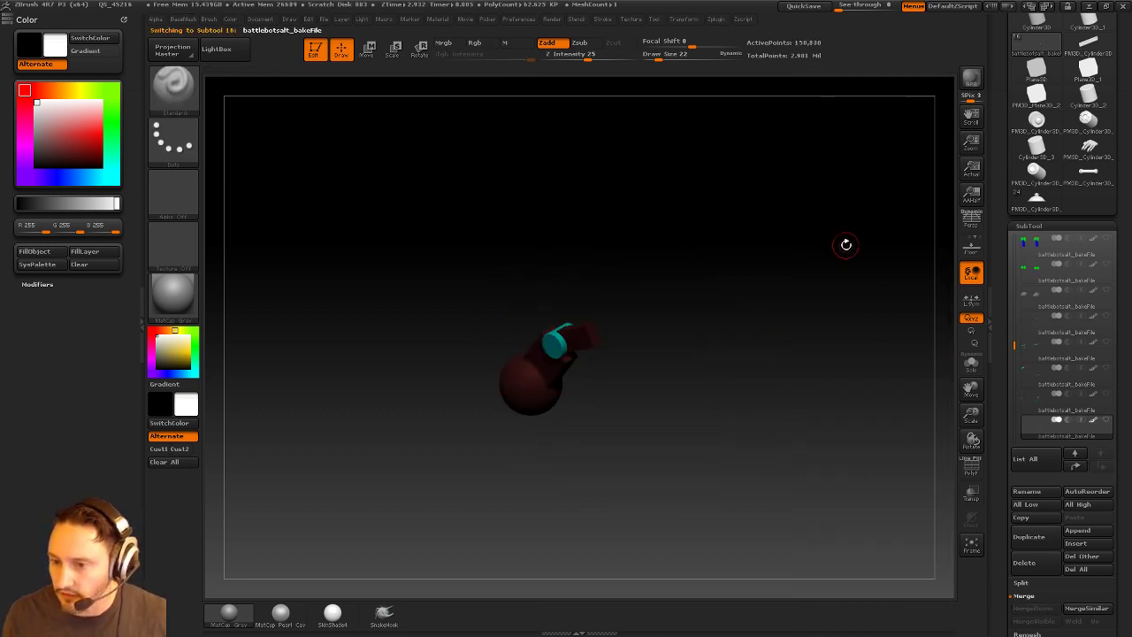
Isolate the dark red thumb tips with their cyan joints, split them from the thumb bases, and activate the bases.
mouse_move(846, 245)
mouse_down()
mouse_move(809, 306)
mouse_move(708, 403)
mouse_up()
ctrl+shift+drag(531, 458, 541, 394)
key(space)
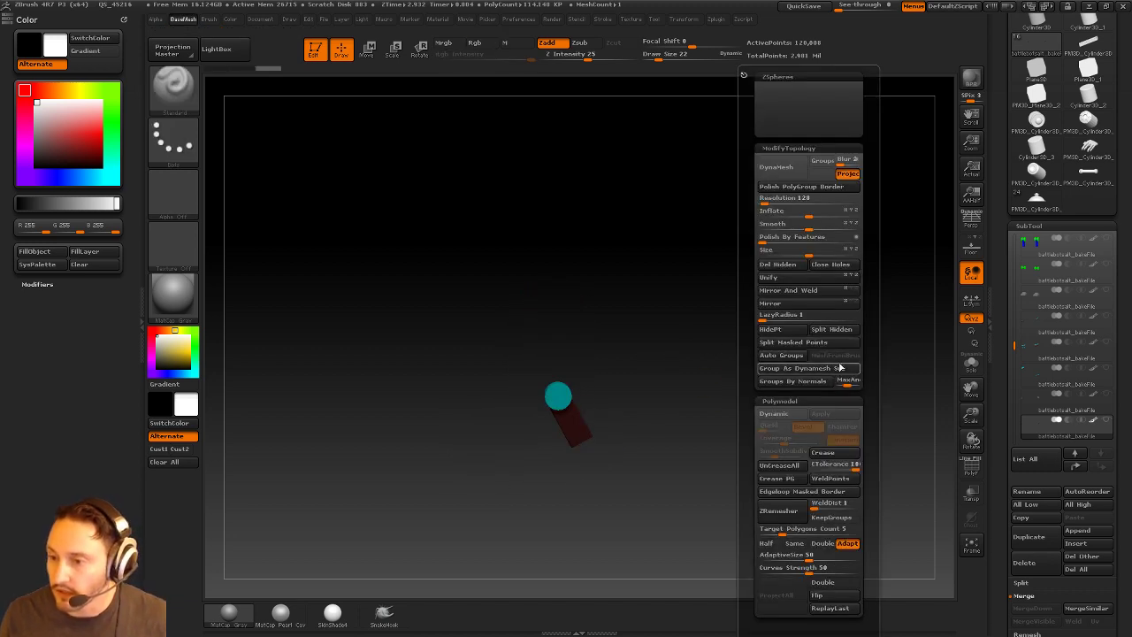
click(1097, 455)
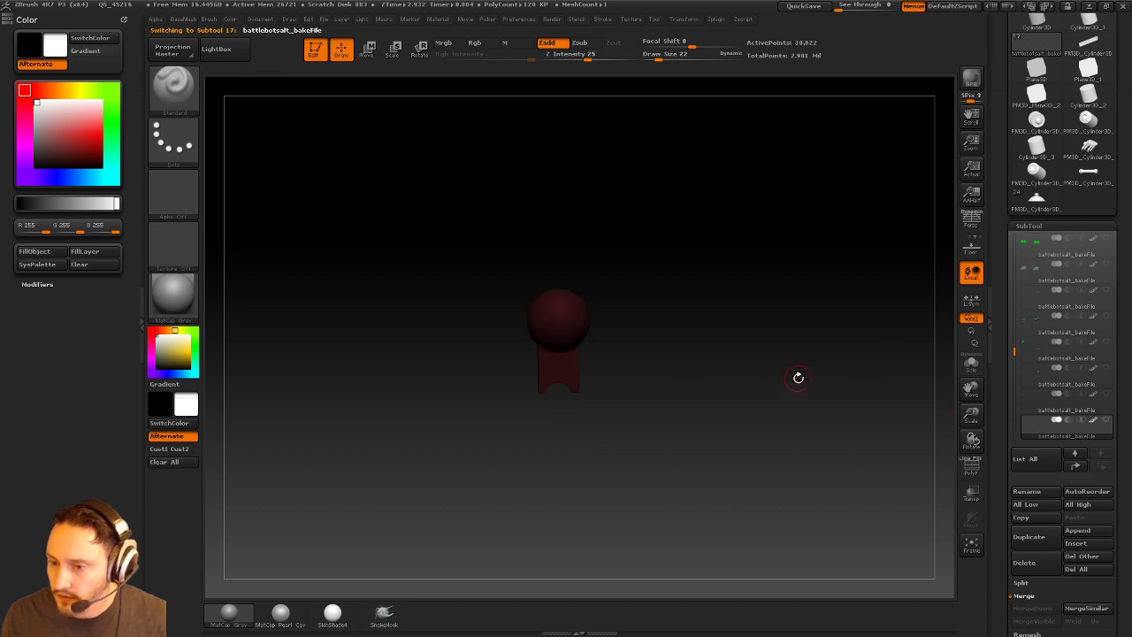
Make all subtools visible again to show the complete robot.
mouse_move(799, 377)
mouse_down()
mouse_move(840, 433)
mouse_move(879, 355)
mouse_move(759, 288)
mouse_move(802, 280)
mouse_move(832, 320)
mouse_move(852, 286)
mouse_move(873, 280)
mouse_move(844, 289)
mouse_up()
shift+click(1107, 421)
key(s)
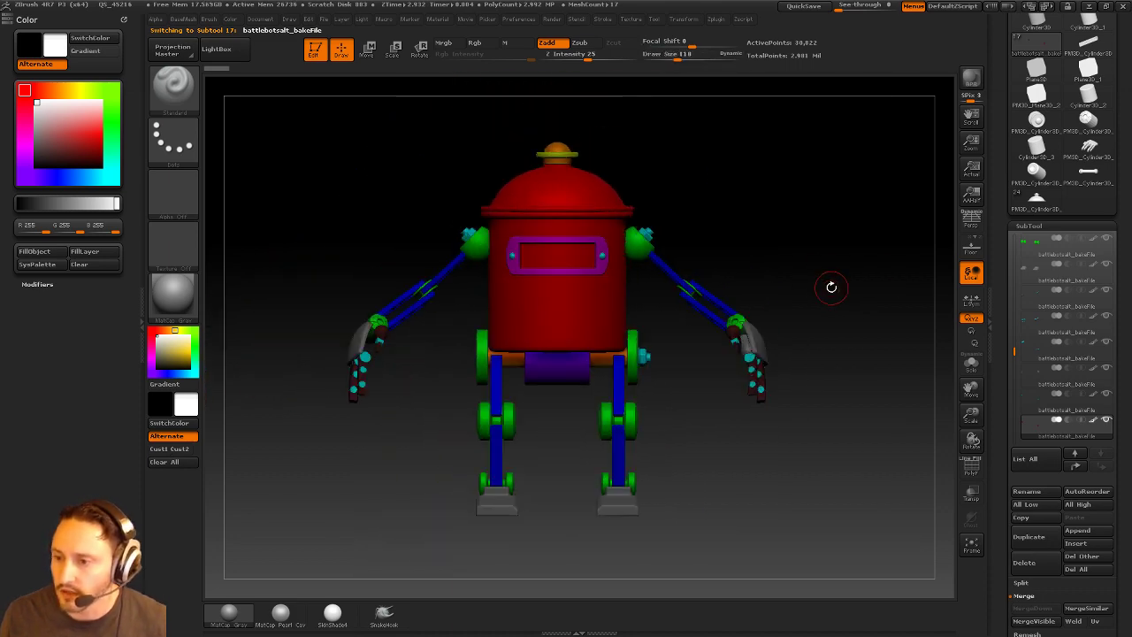
mouse_move(829, 286)
mouse_down()
mouse_move(828, 314)
mouse_move(900, 265)
mouse_move(817, 313)
mouse_up()
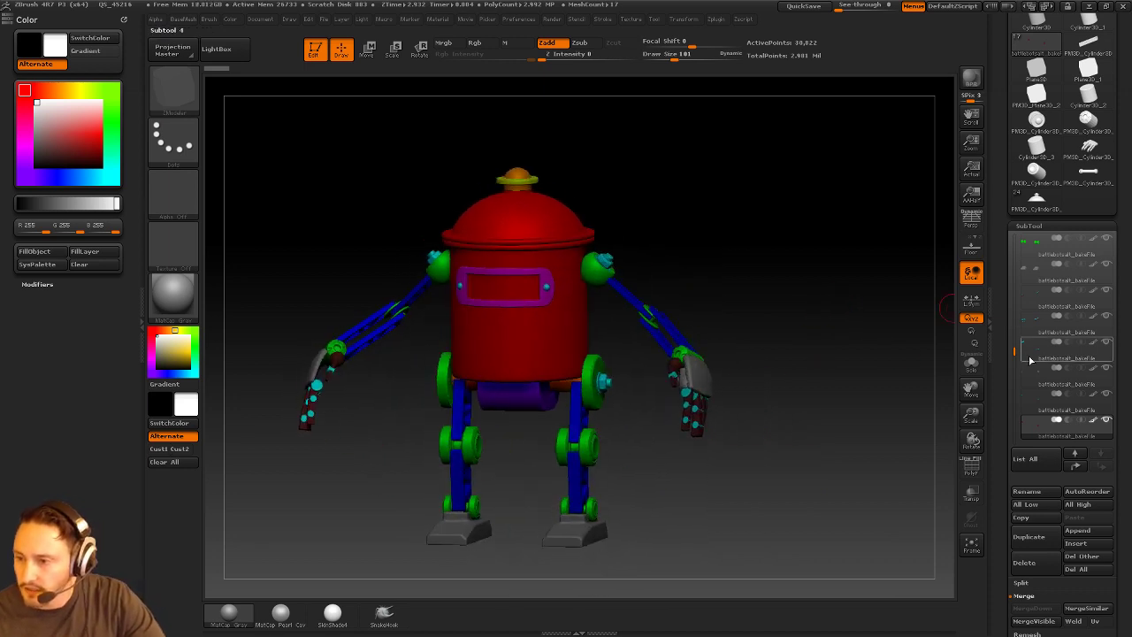
Solo the first subtool with the shoulders and upper arms and rename it Arm_high.
drag(1015, 352, 1006, 277)
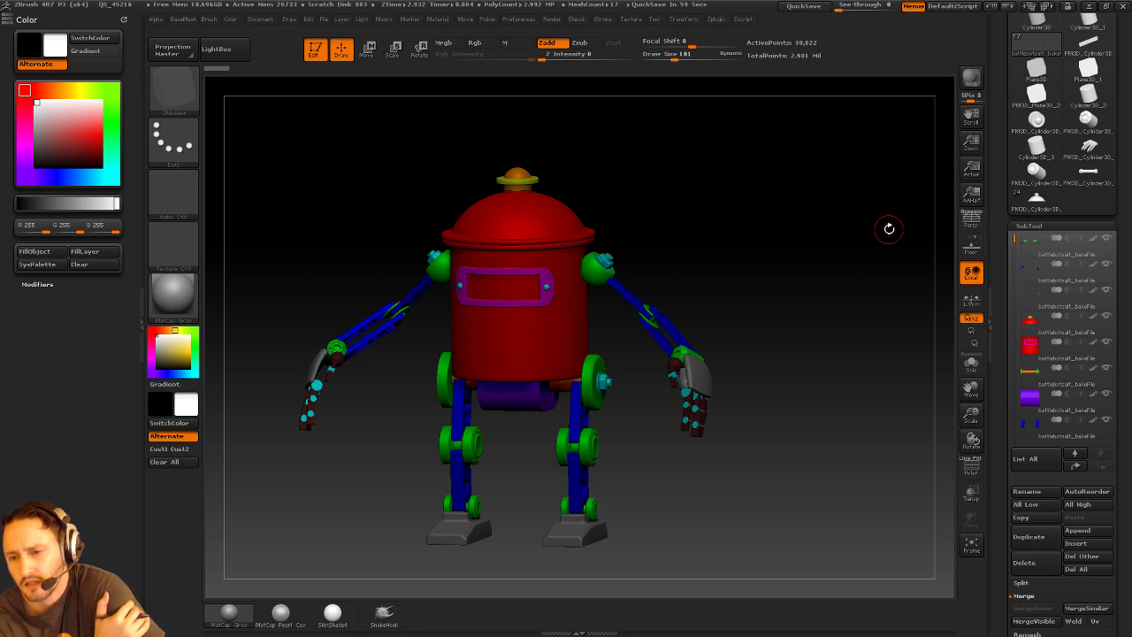
click(1042, 258)
click(971, 363)
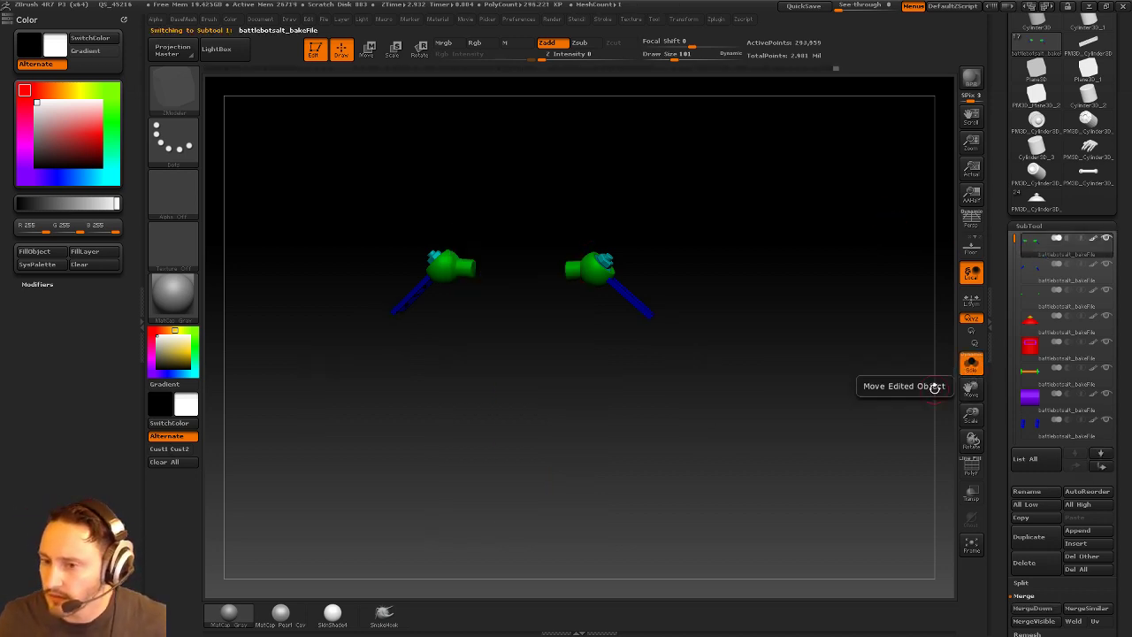
click(1028, 495)
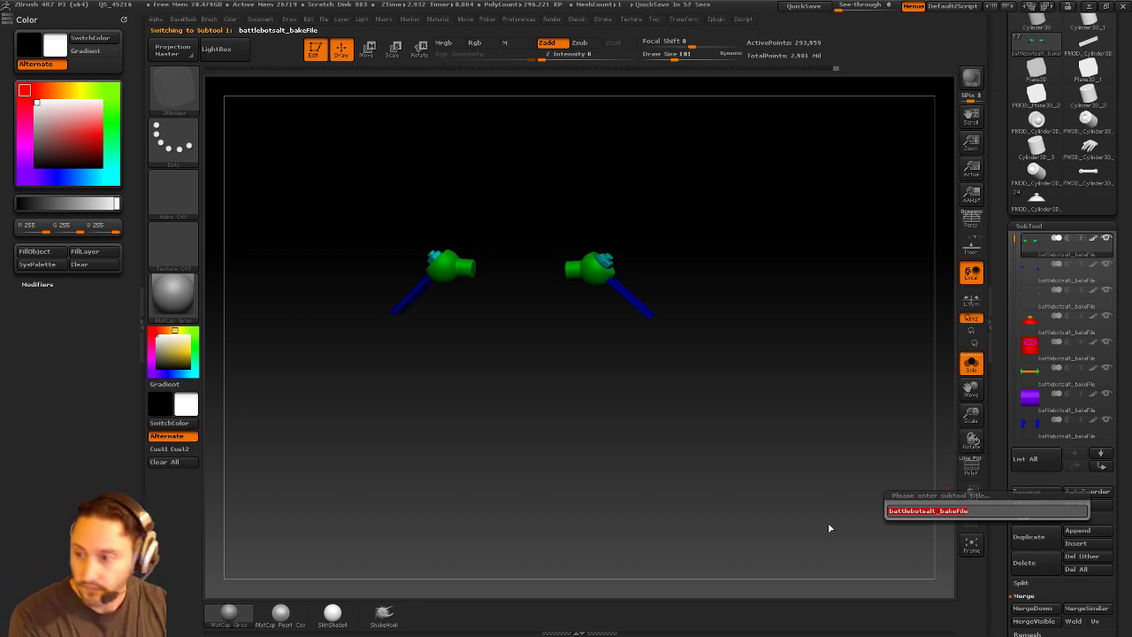
text(Arm)
text(_lsh)
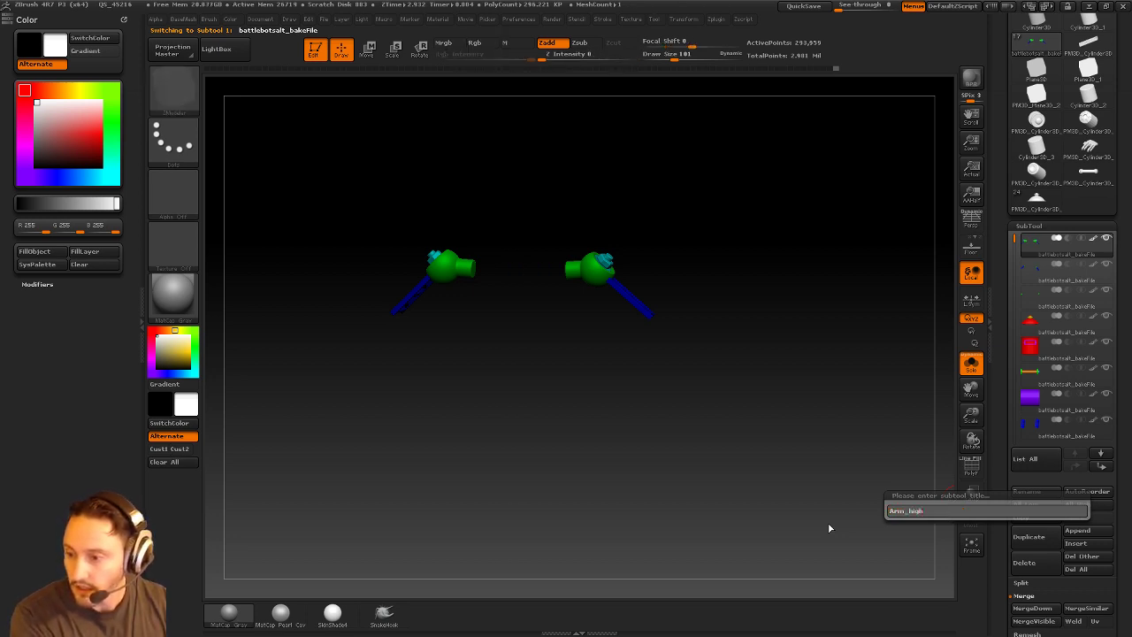
key(Return)
Rename the subtool with the blue forearm struts as Forearm_high.
click(1067, 281)
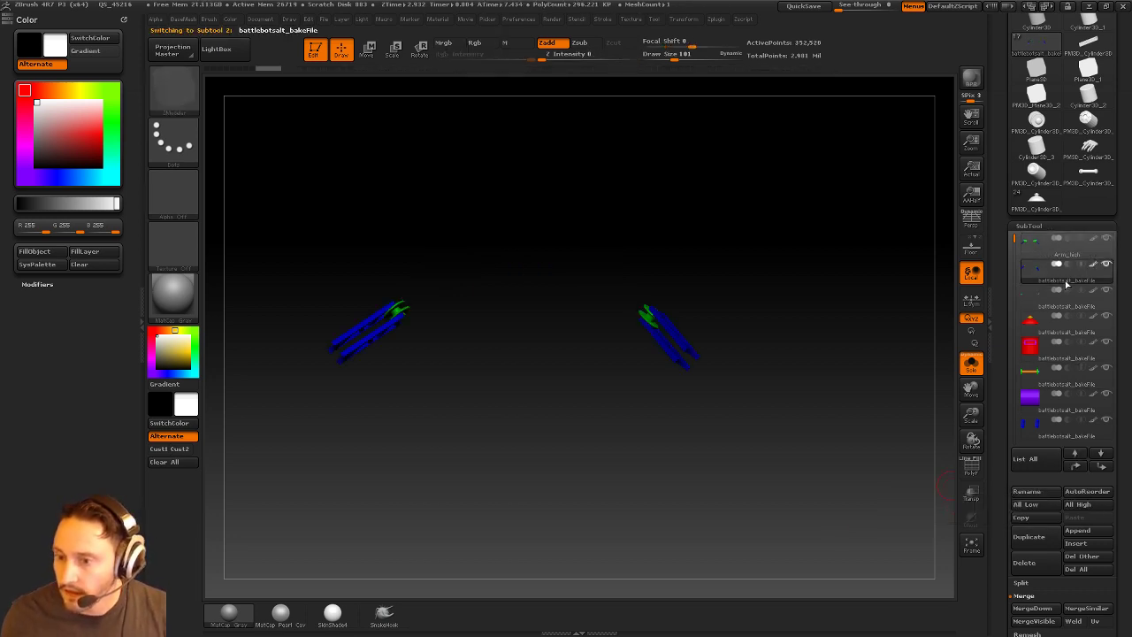
click(1027, 491)
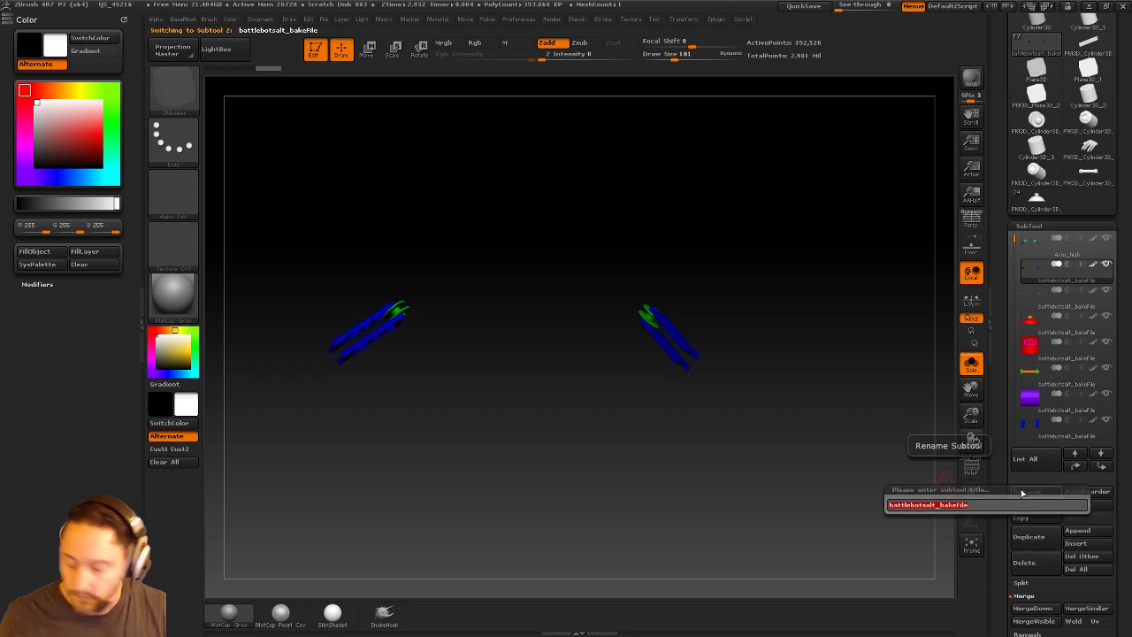
text(Forearm)
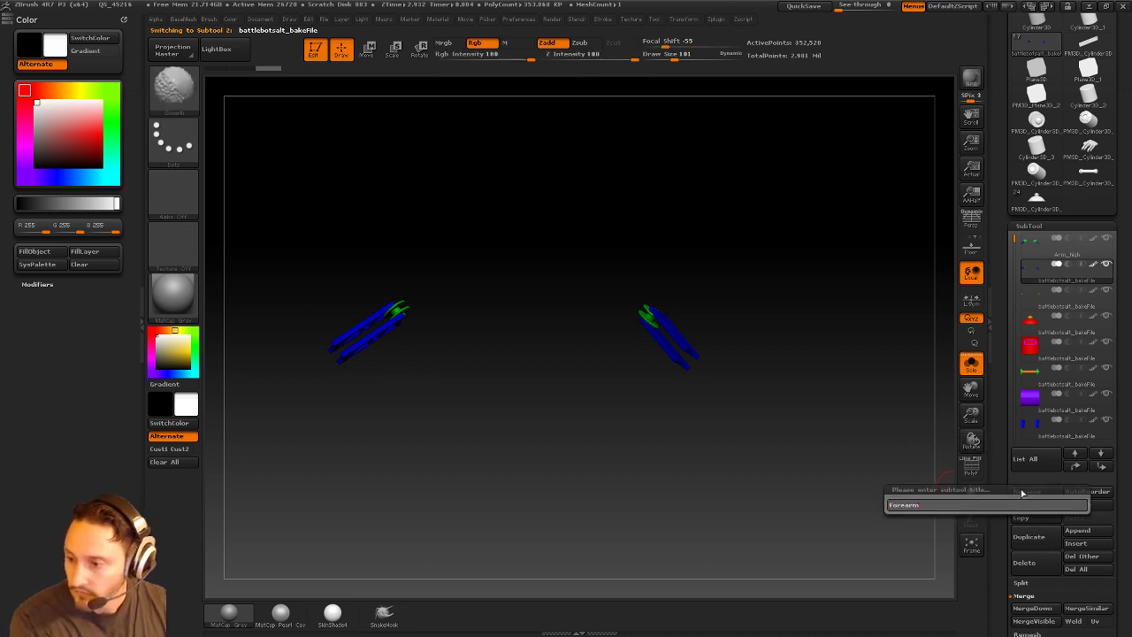
text(_high)
key(Return)
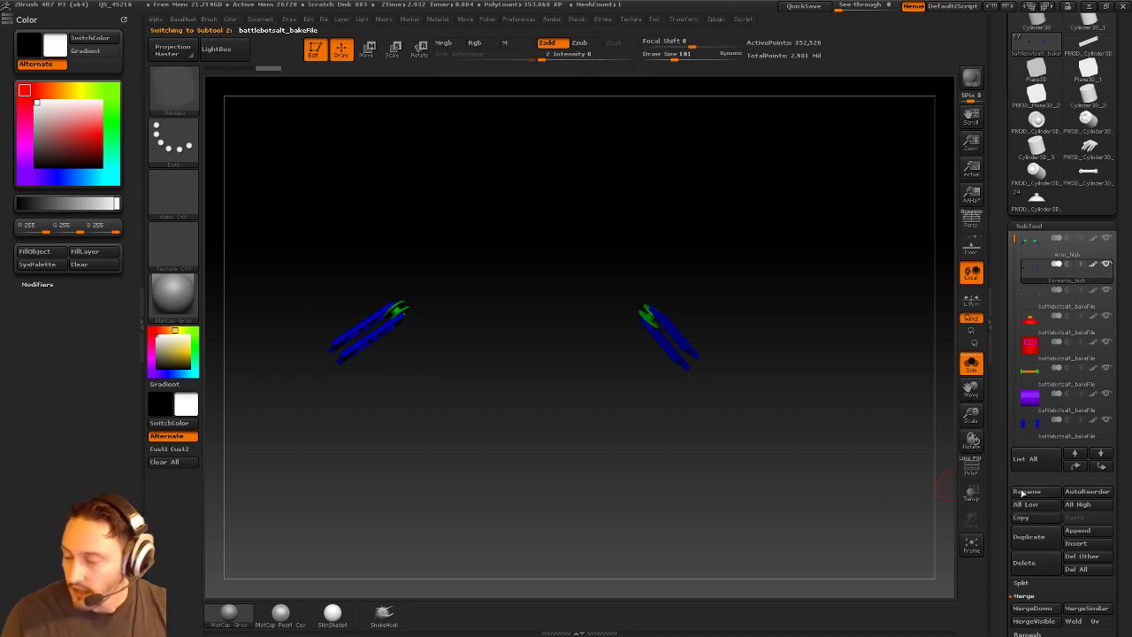
Rename the subtool with the green wrist cylinders as Wrist_high.
click(1050, 317)
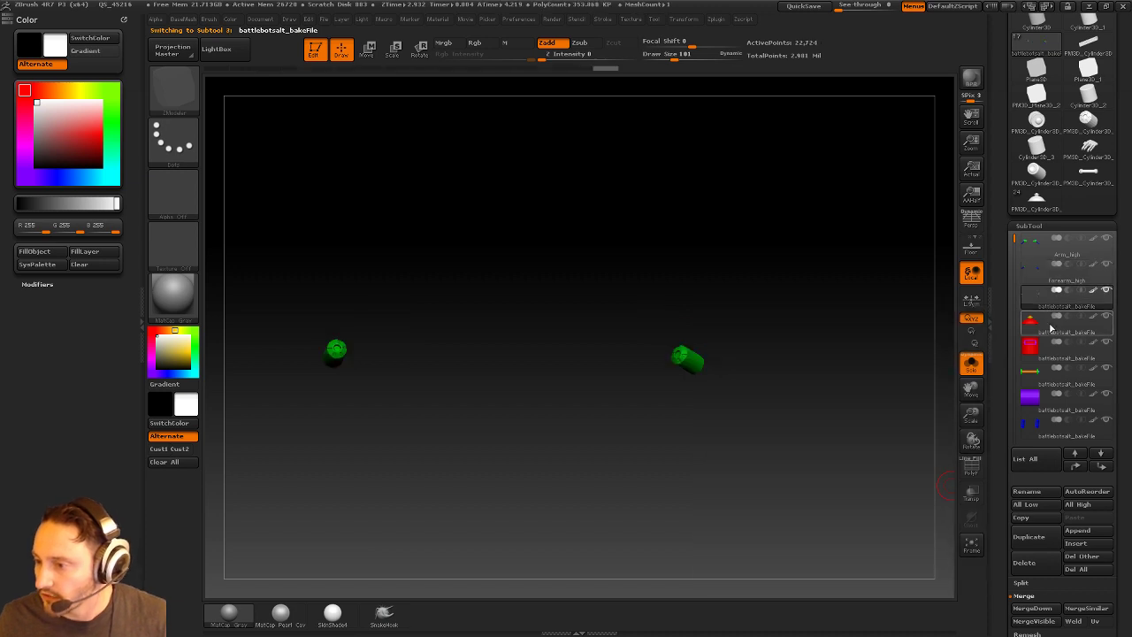
click(1028, 492)
text(W)
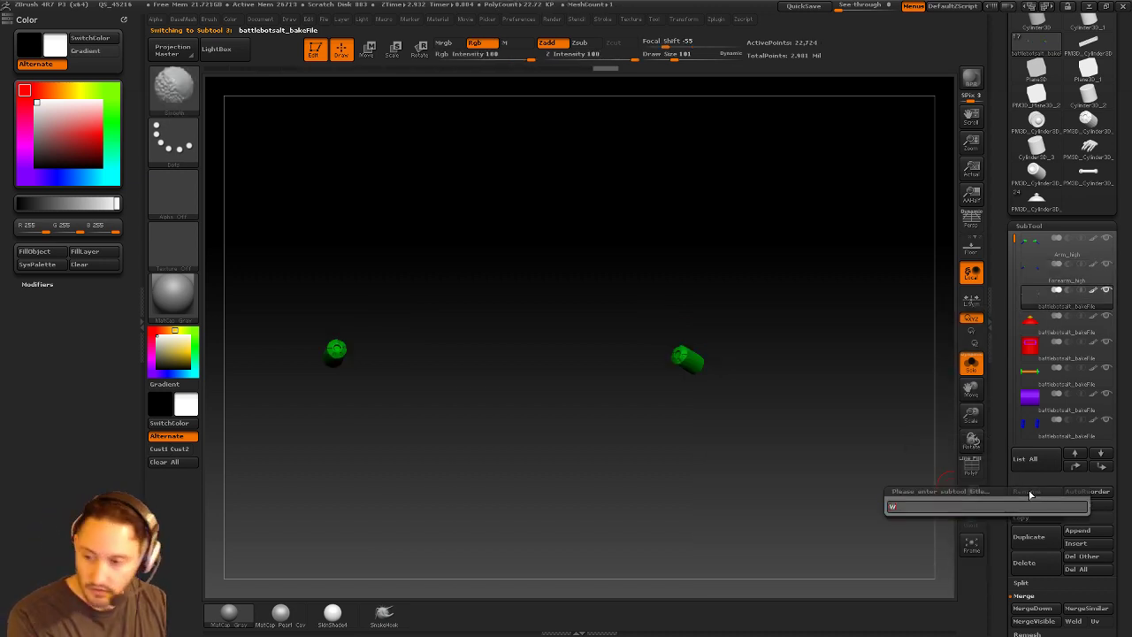
text(rist_)
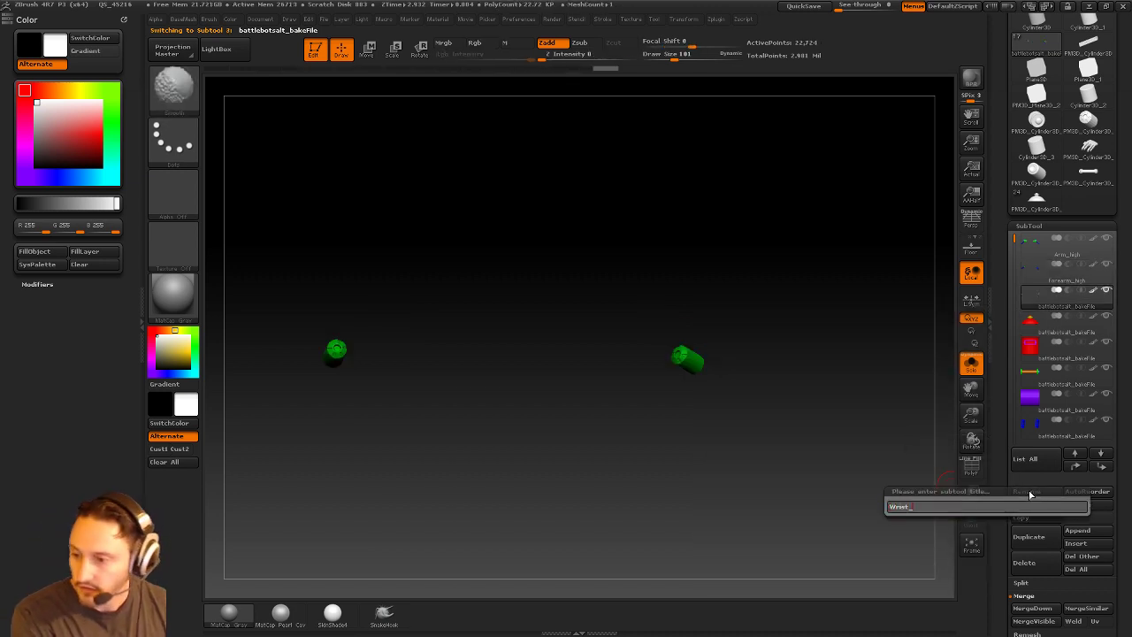
text(high)
key(Return)
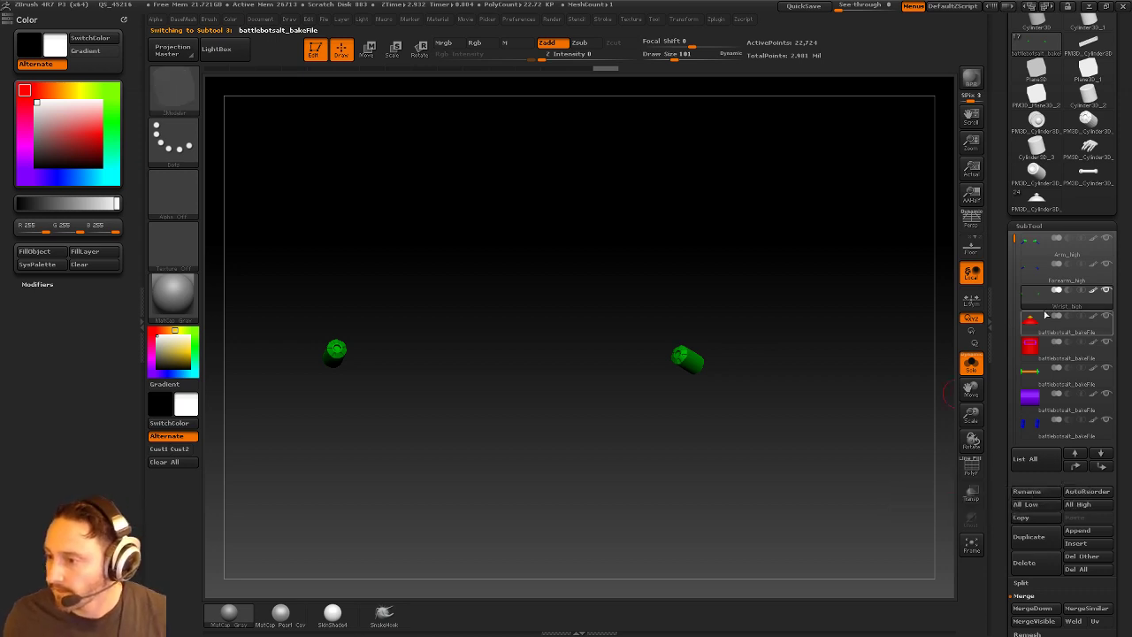
Rename the red domed lid subtool as Cap_high.
click(1073, 335)
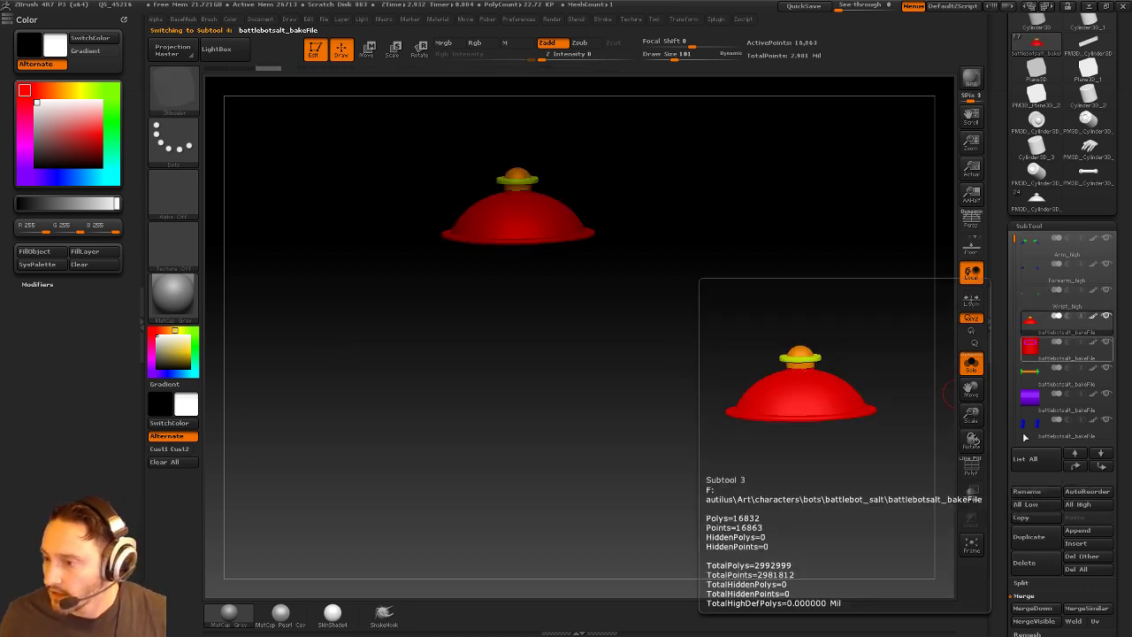
click(1028, 492)
text(Cap)
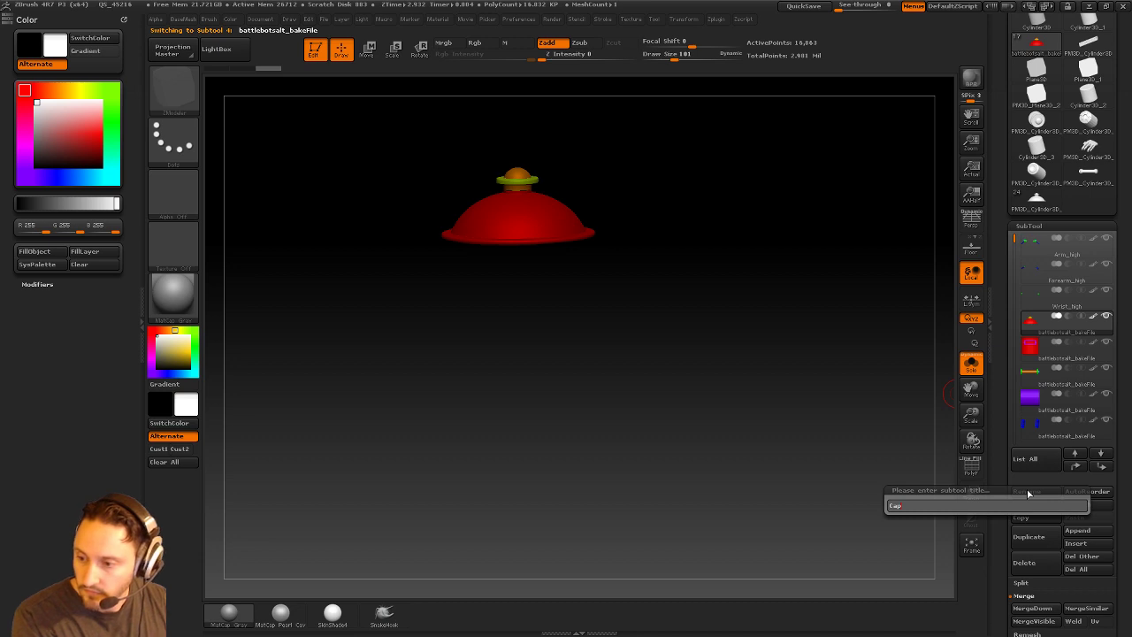
text(_high)
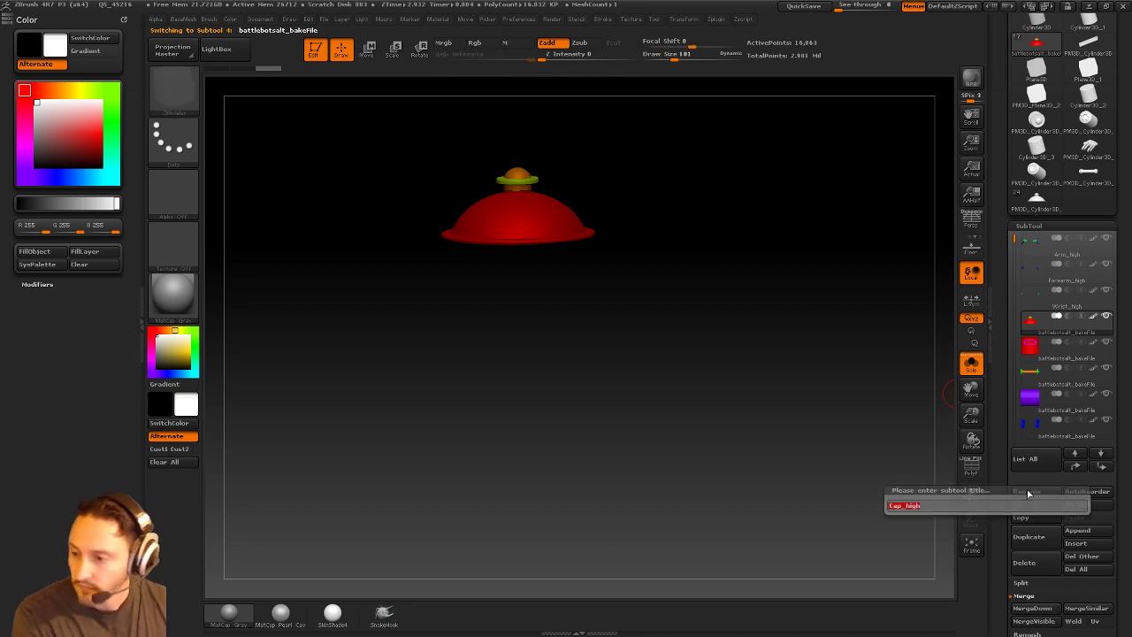
key(Return)
Rename the red torso subtool with the purple visor frame as Body_high.
click(1061, 347)
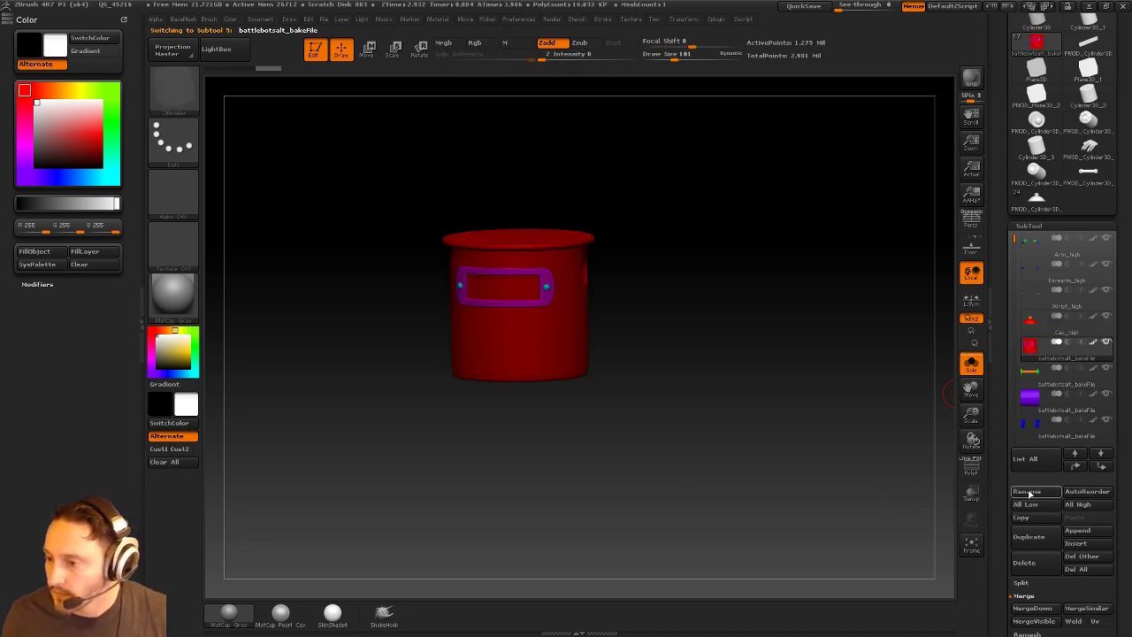
click(1028, 492)
text(Bod)
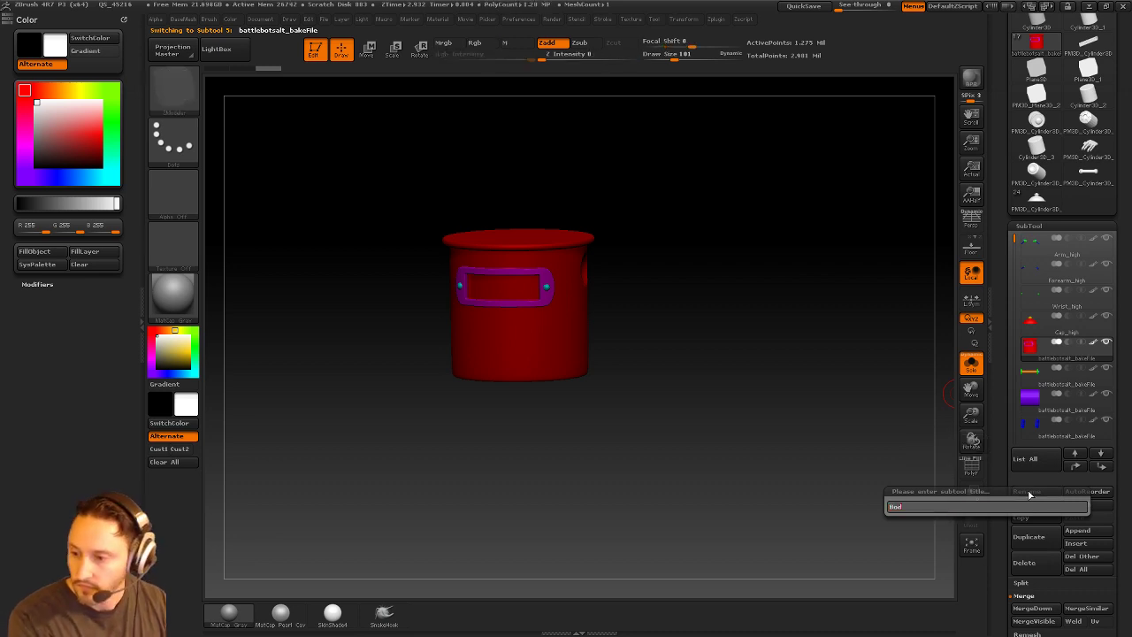
text(y_high)
key(Return)
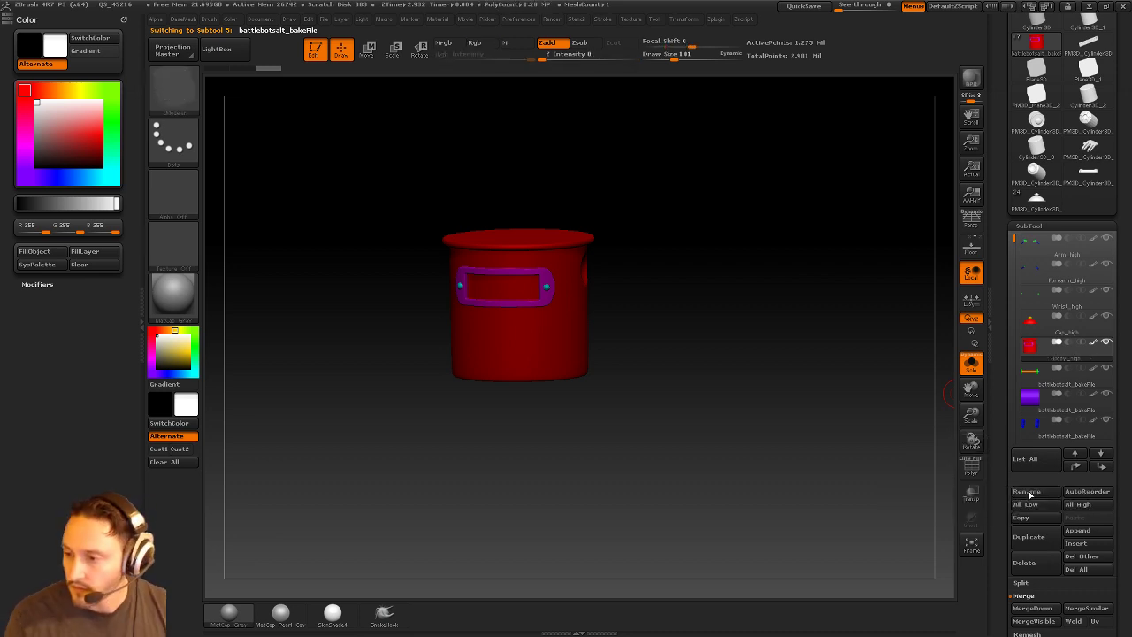
Rename the orange hip rod subtool with the green wheels as Axle_high.
click(1065, 376)
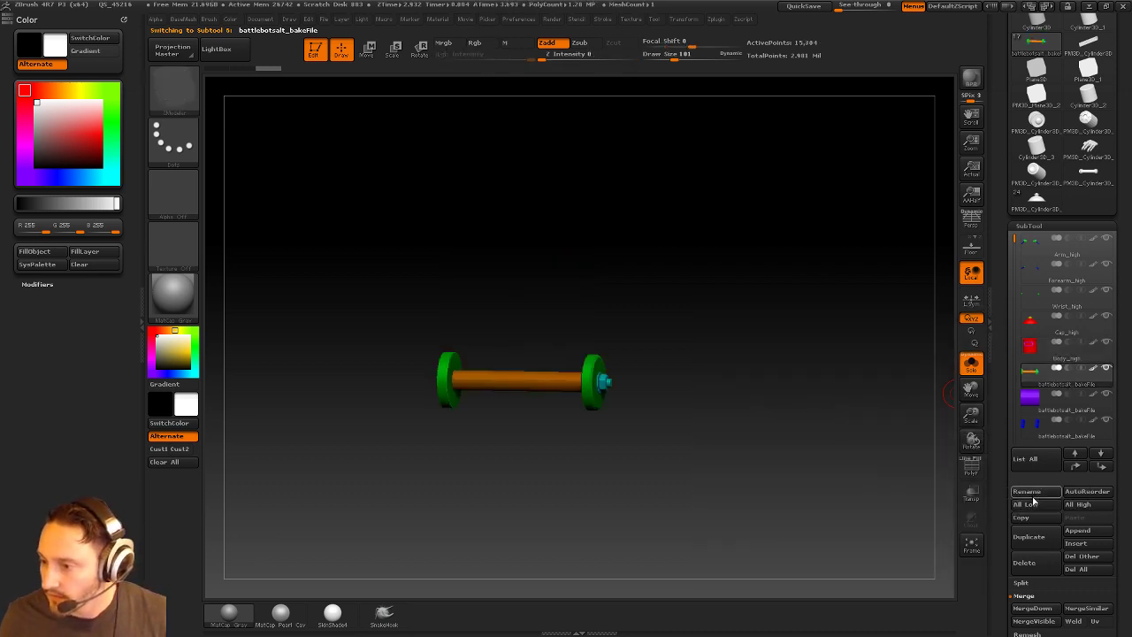
click(1029, 492)
text(Axle)
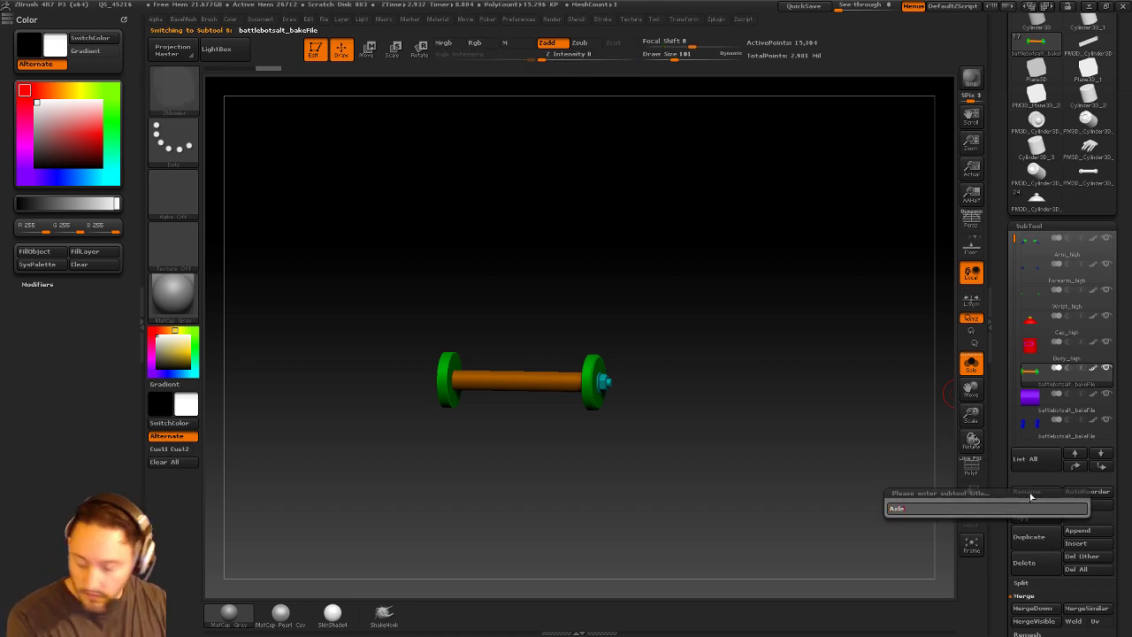
text(_high)
key(Return)
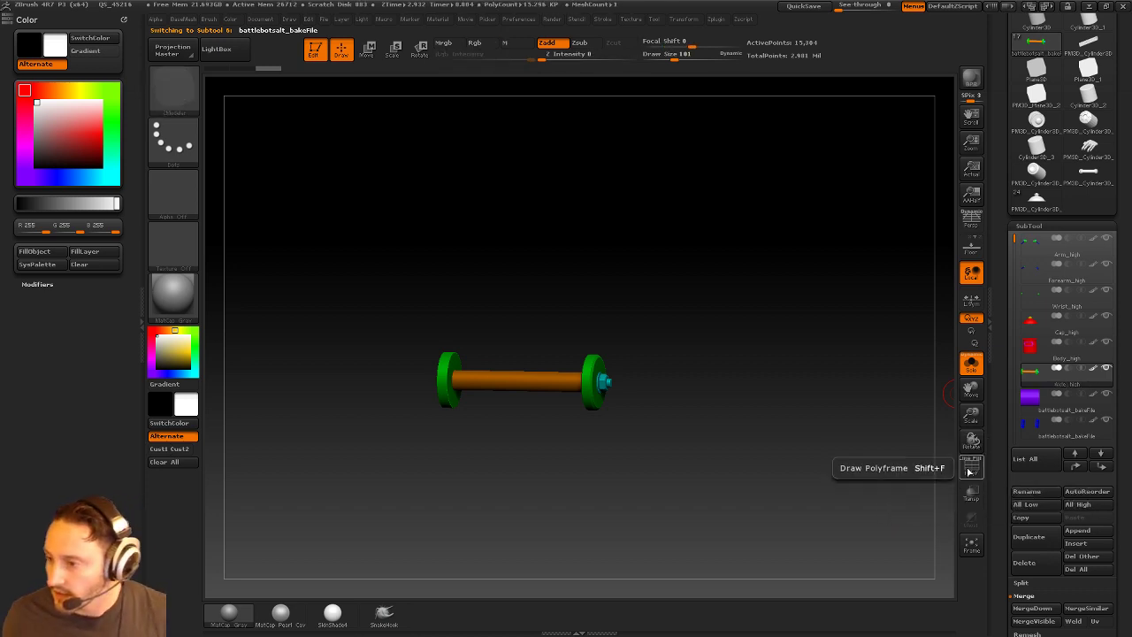
Rename the purple hip cylinder subtool as Pelvis_high.
click(1060, 414)
click(1027, 492)
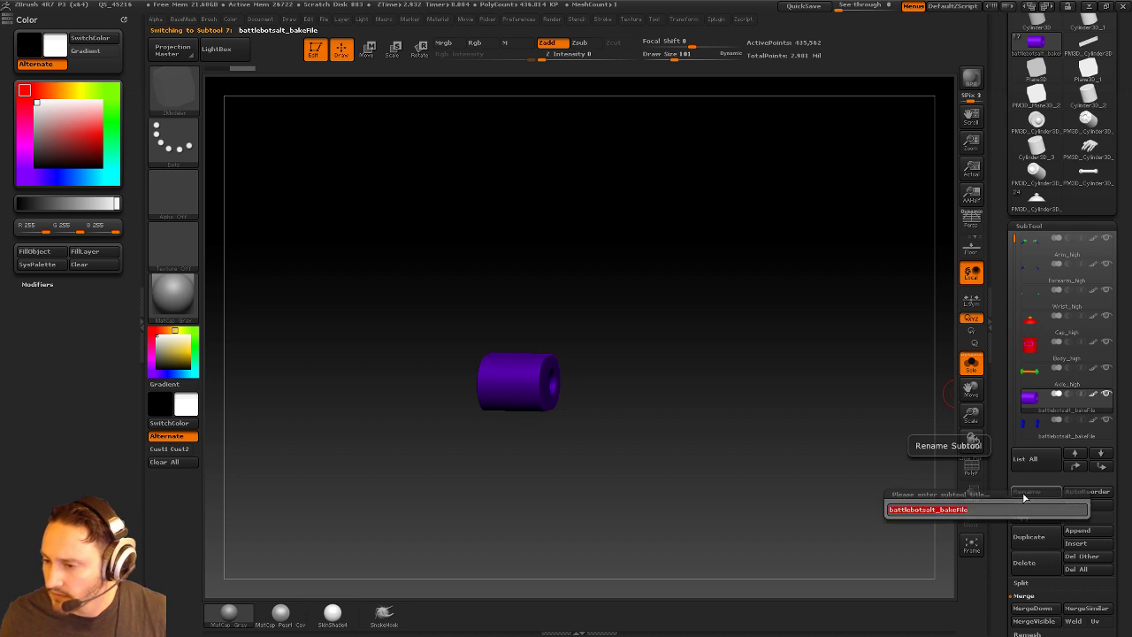
text(Pelvis)
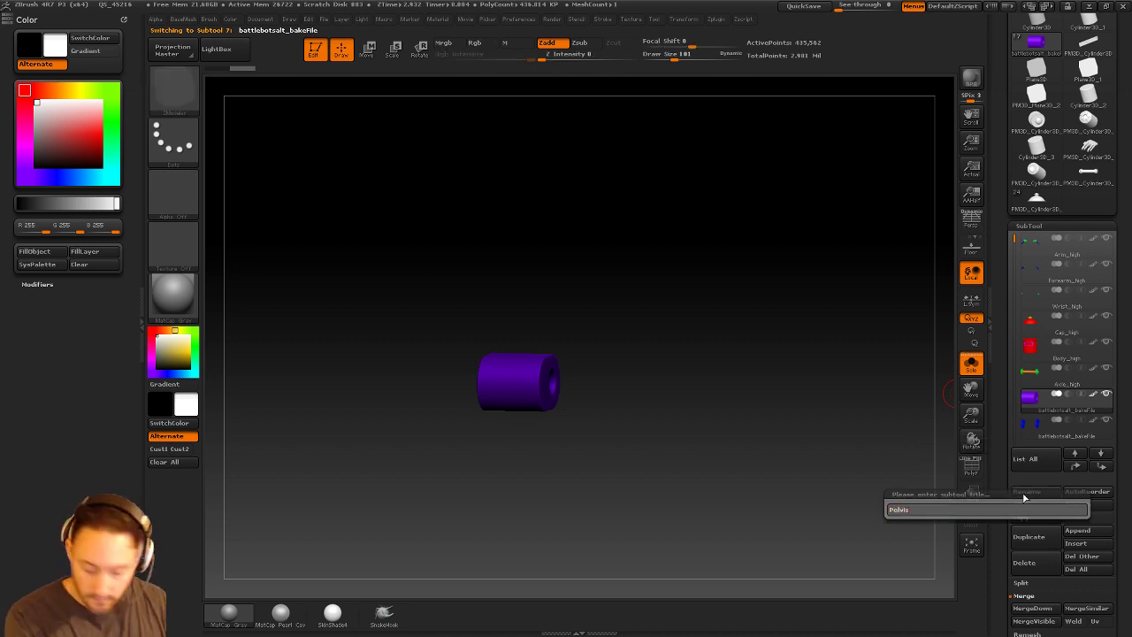
text(_high)
key(Return)
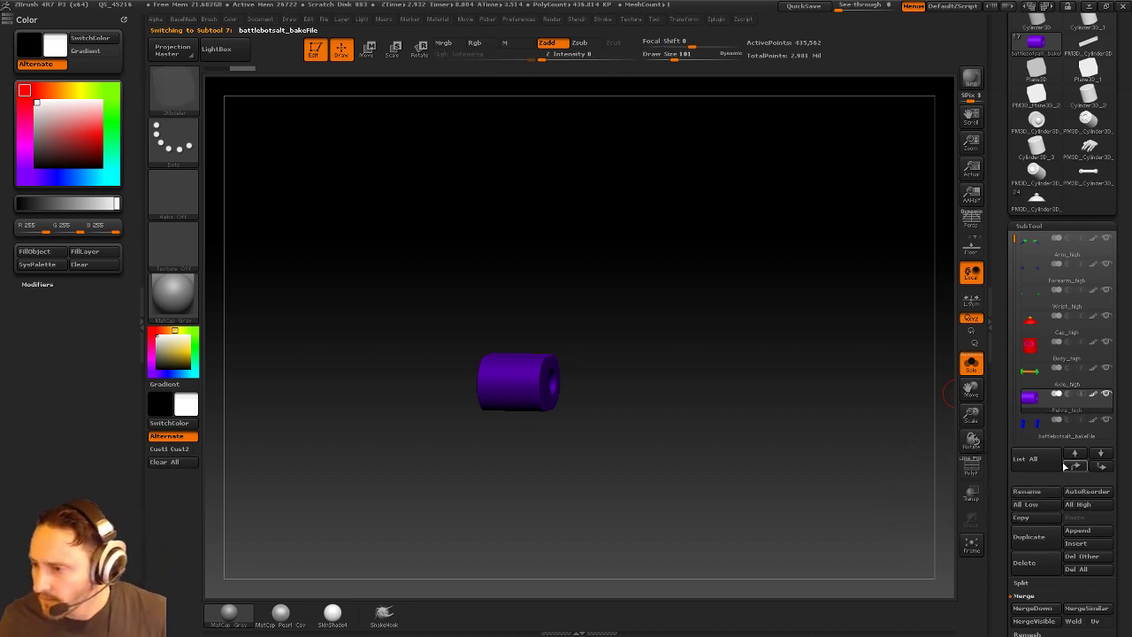
Rename the subtool with the blue upper leg bars as Leg_high.
click(1074, 437)
click(1036, 493)
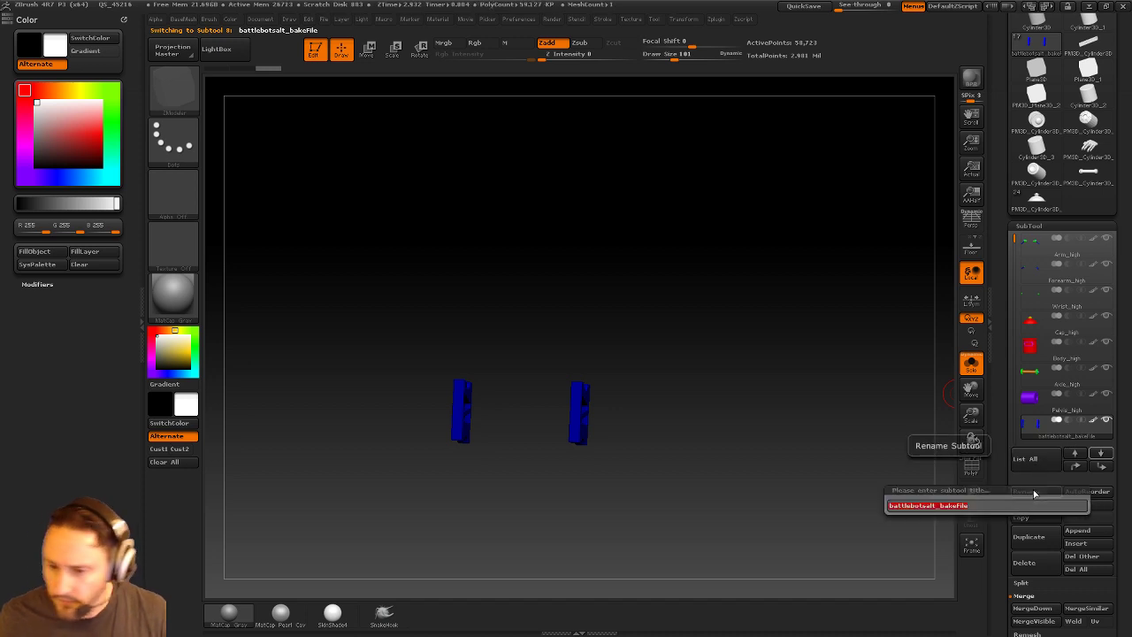
text(Left)
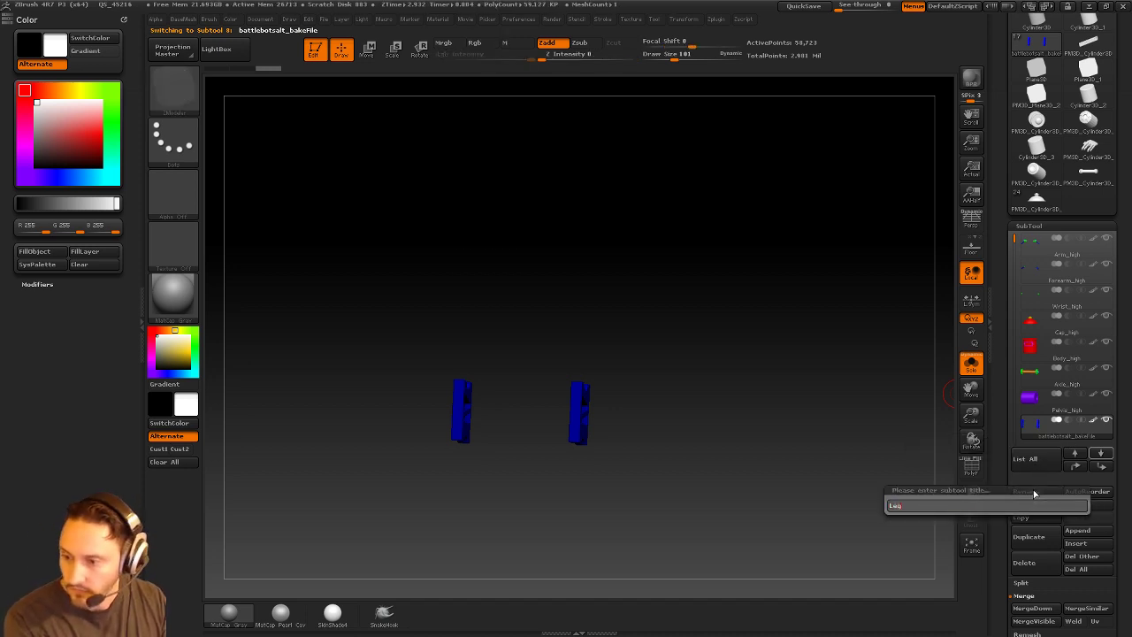
text(_high)
key(Return)
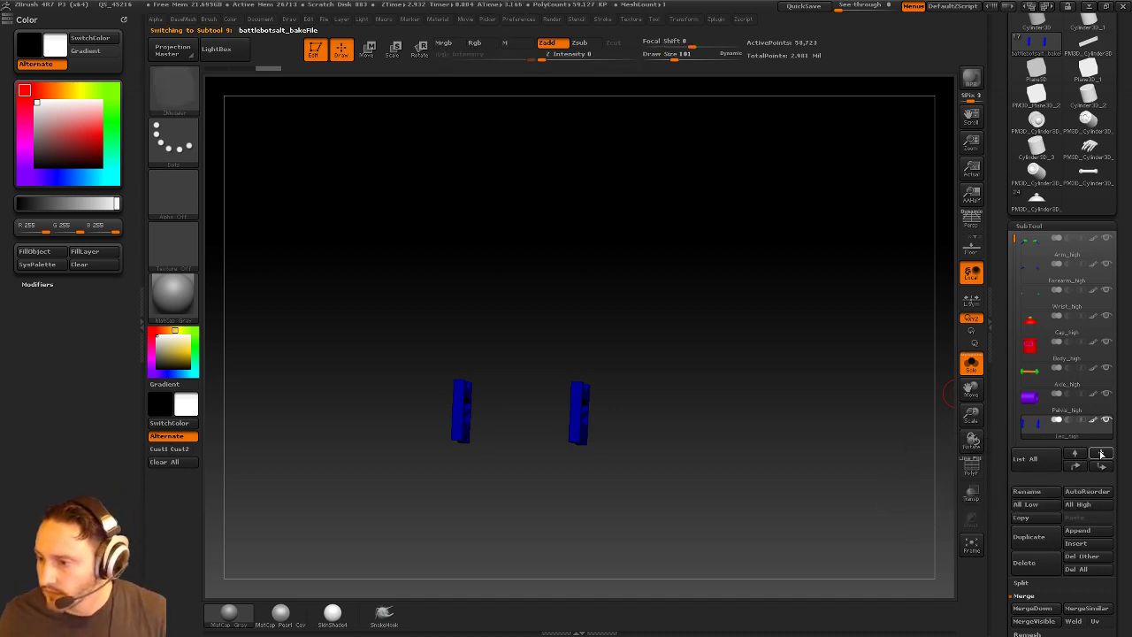
Rename the subtool with the green knee wheels and blue lower leg bars as Shin_high.
click(1101, 453)
click(1026, 492)
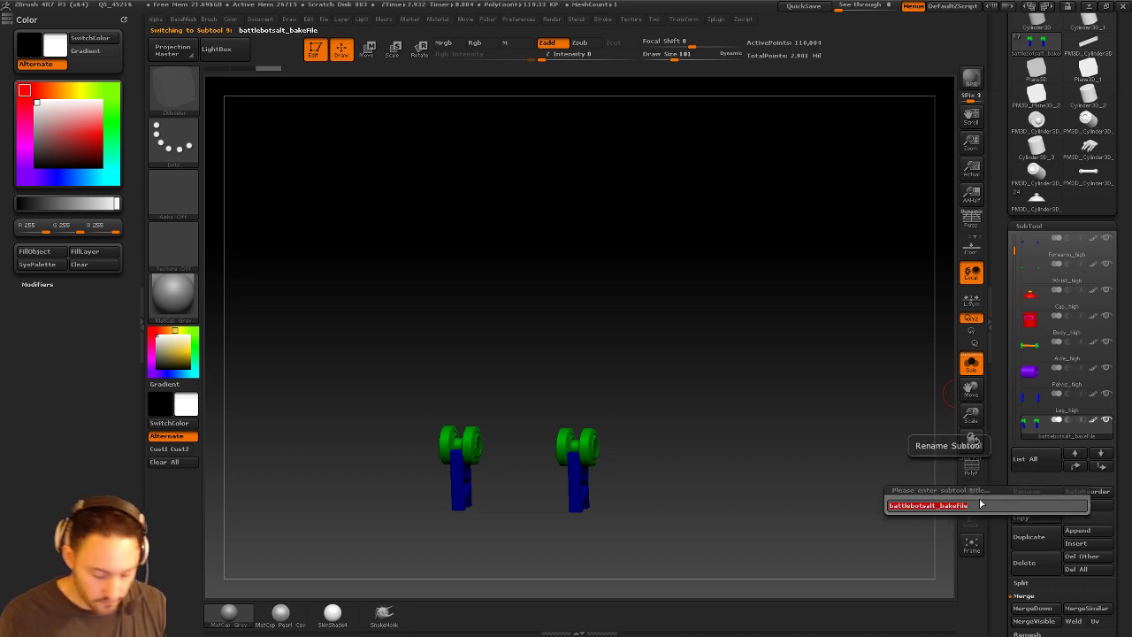
text(Shin_high)
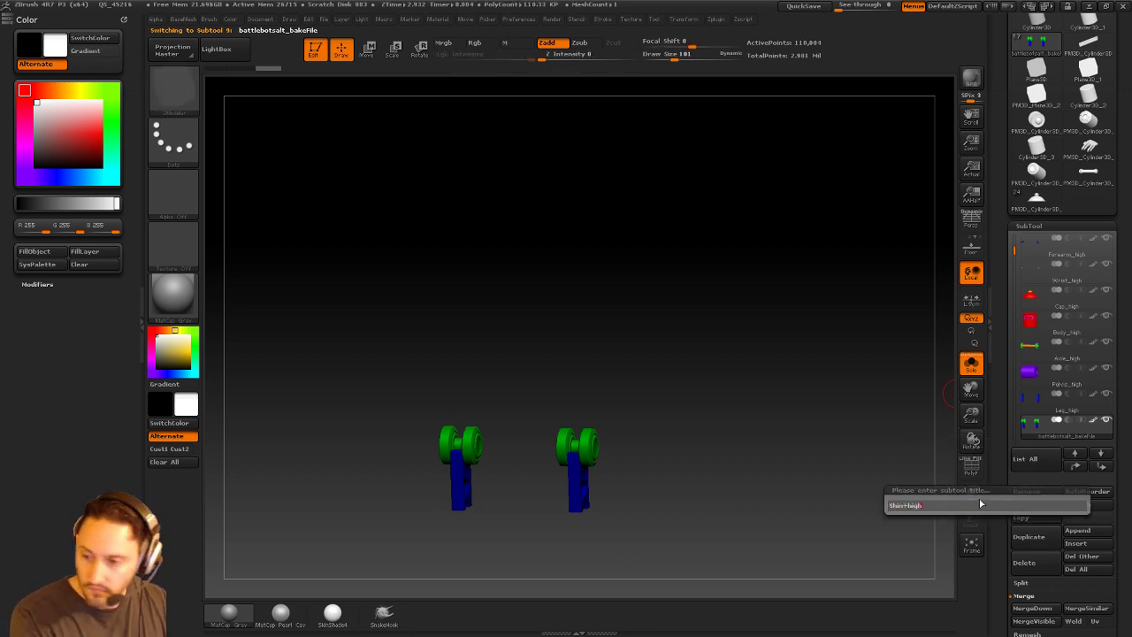
key(Return)
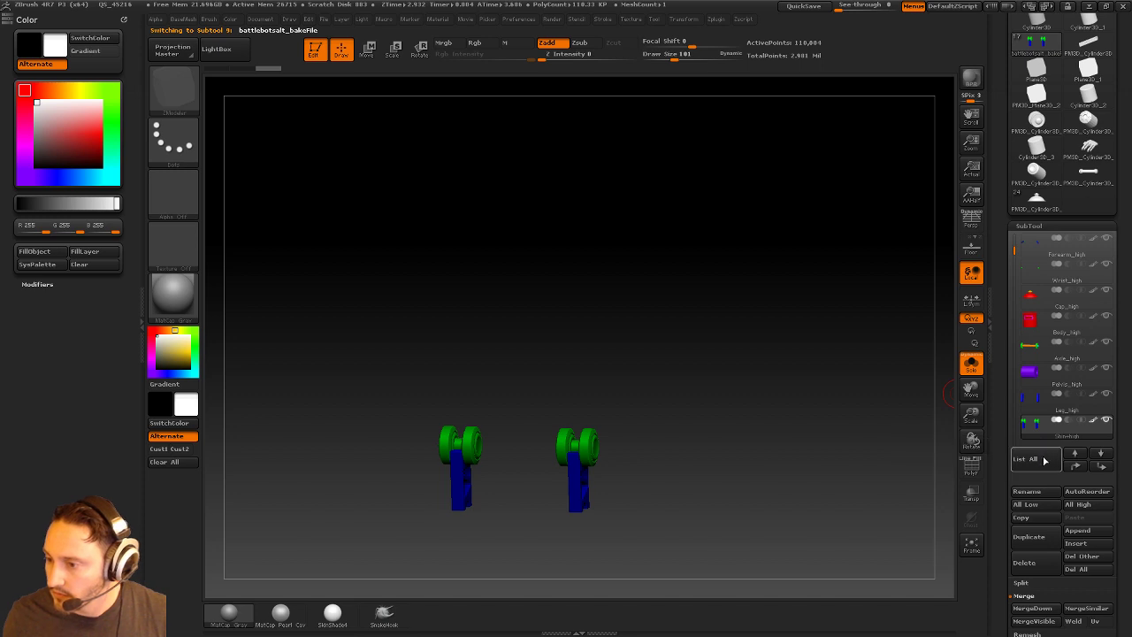
click(1034, 493)
text(Shin)
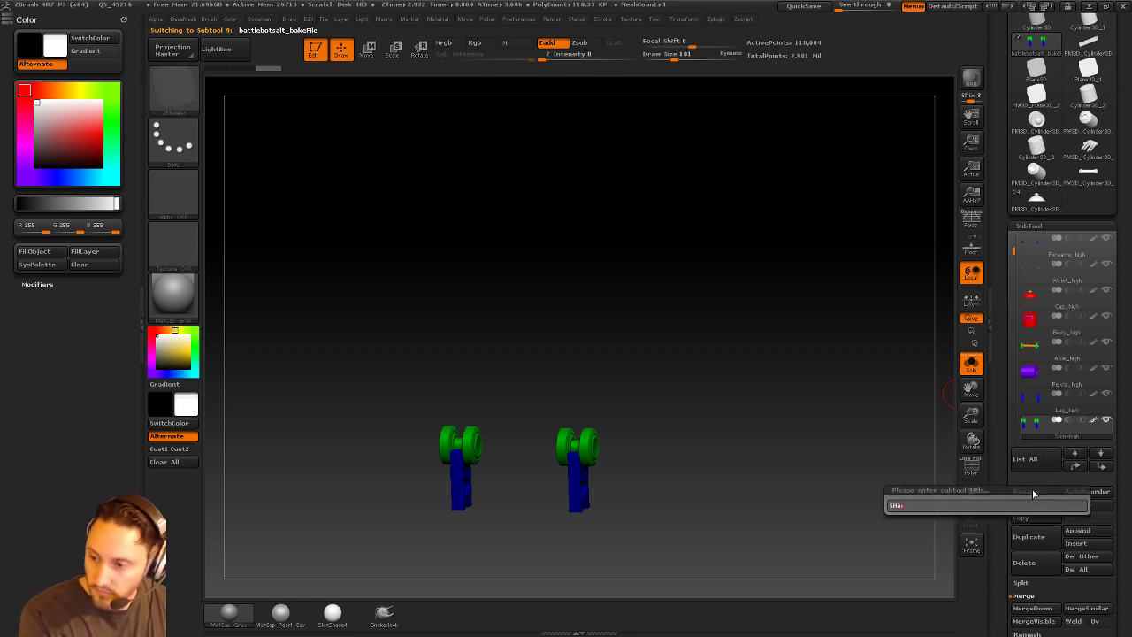
text(_high)
key(Return)
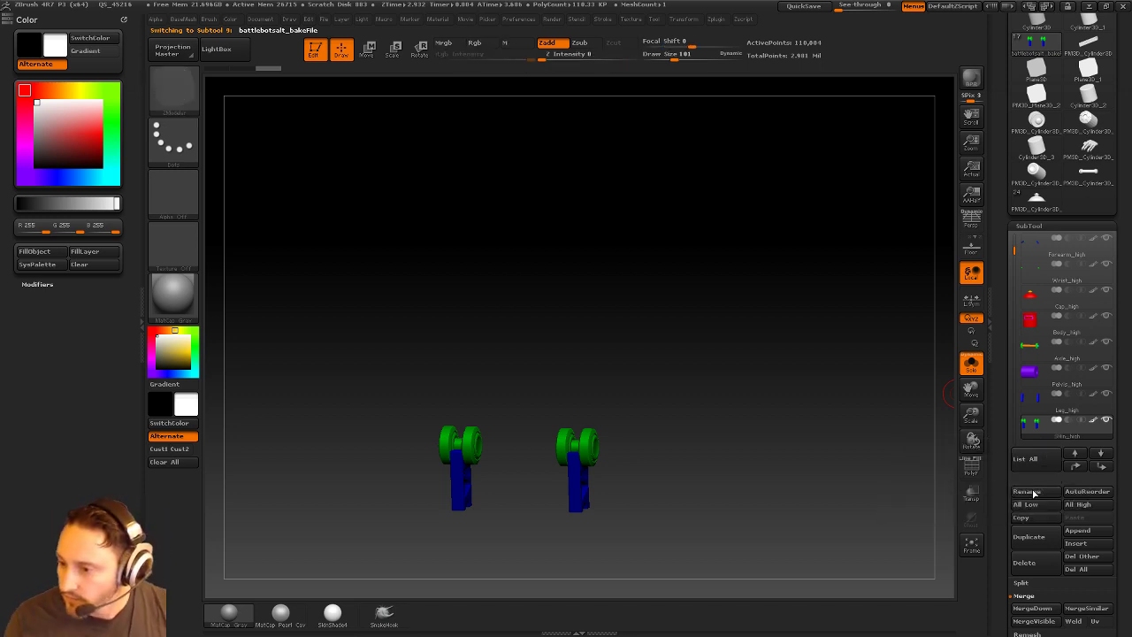
click(1035, 491)
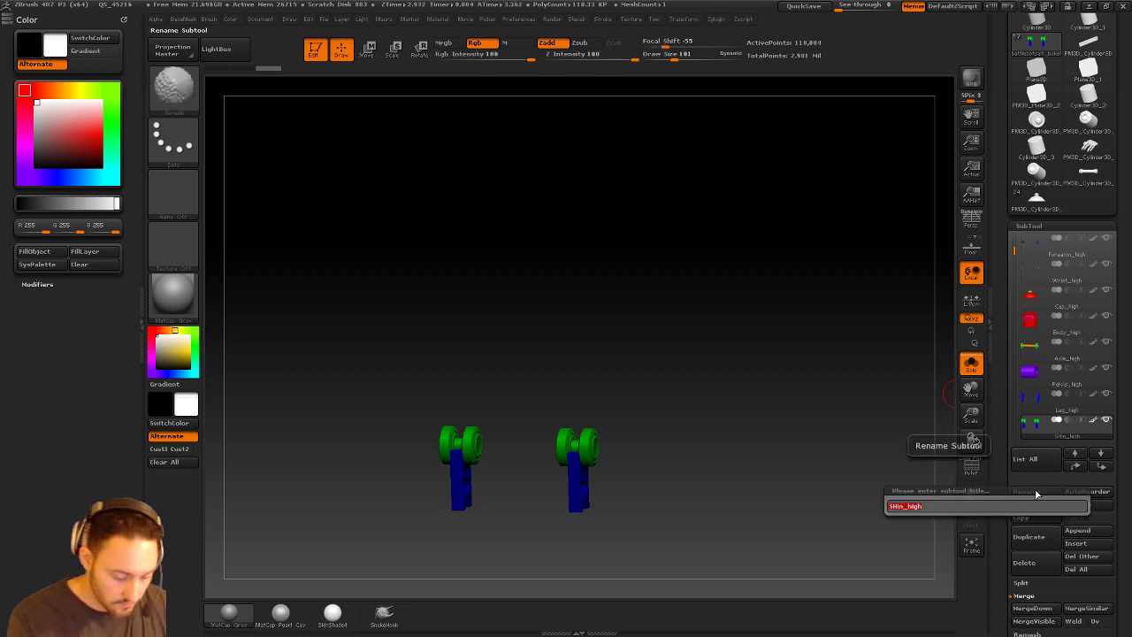
text(Shin)
key(shift)
text(n_)
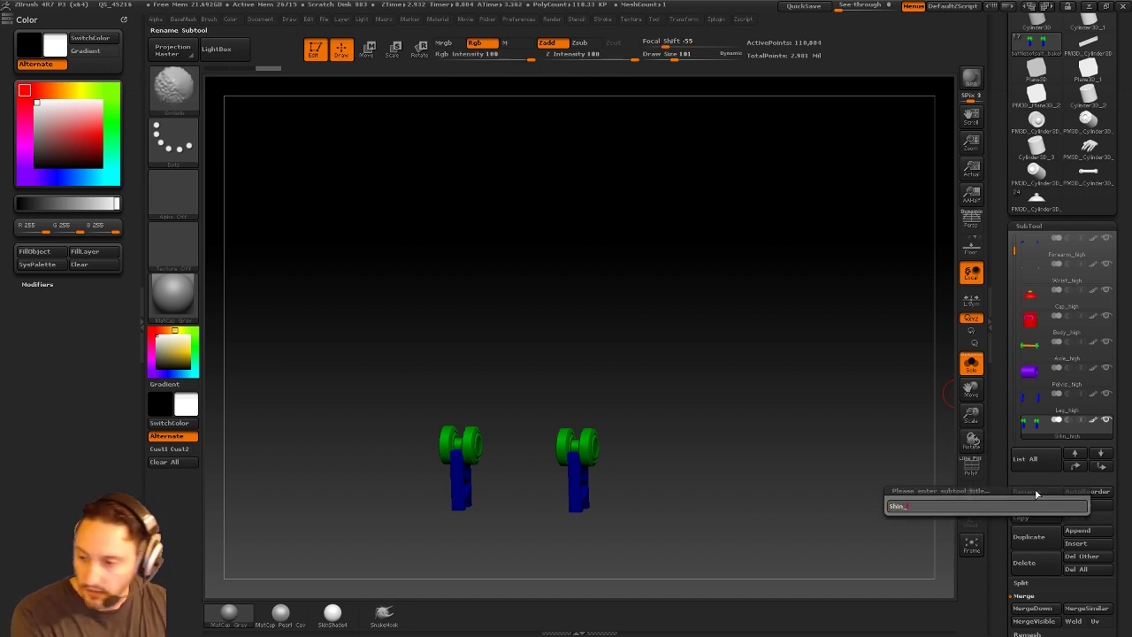
text(high)
key(Return)
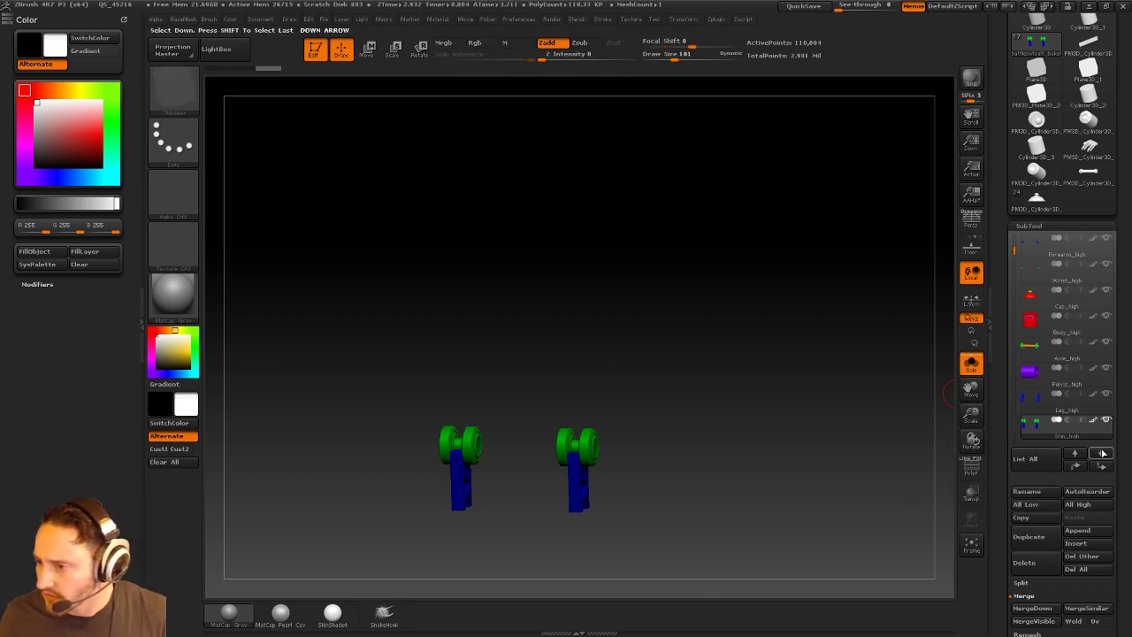
Rename the subtool with the two small green dumbbell-shaped joints above the feet as Ankle_high.
click(1102, 453)
click(1022, 492)
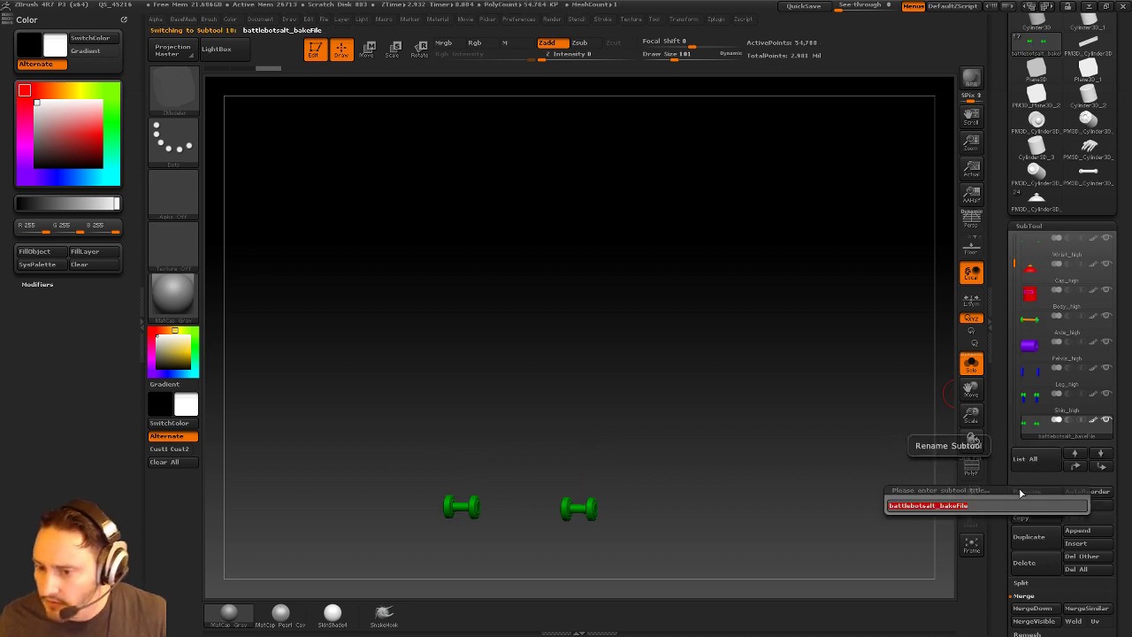
text(Ankle)
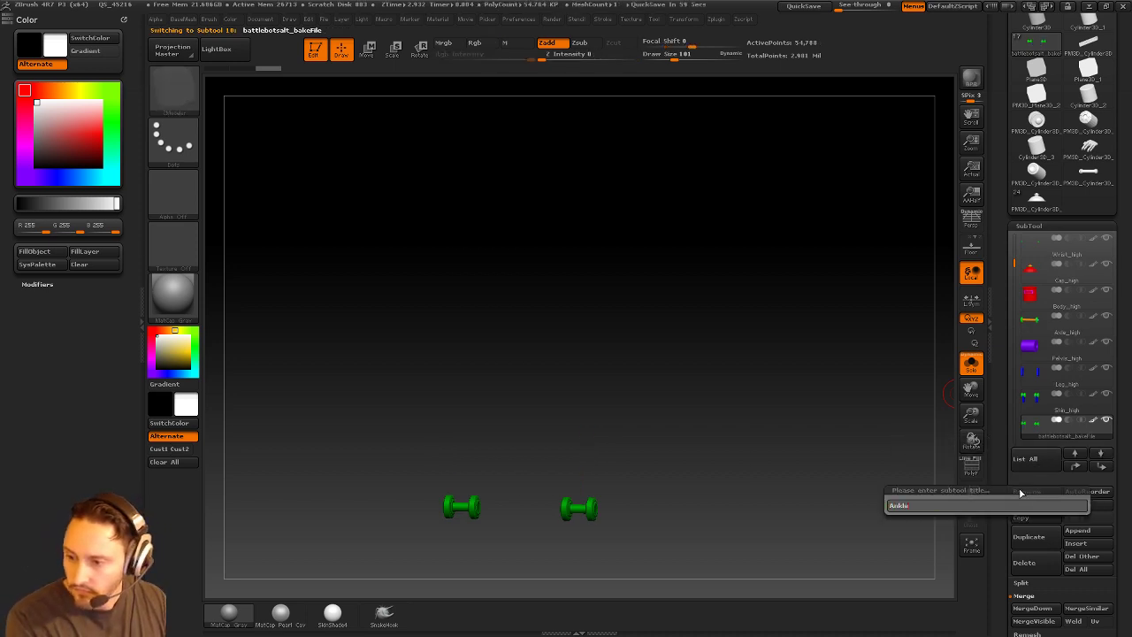
text(_high)
key(Return)
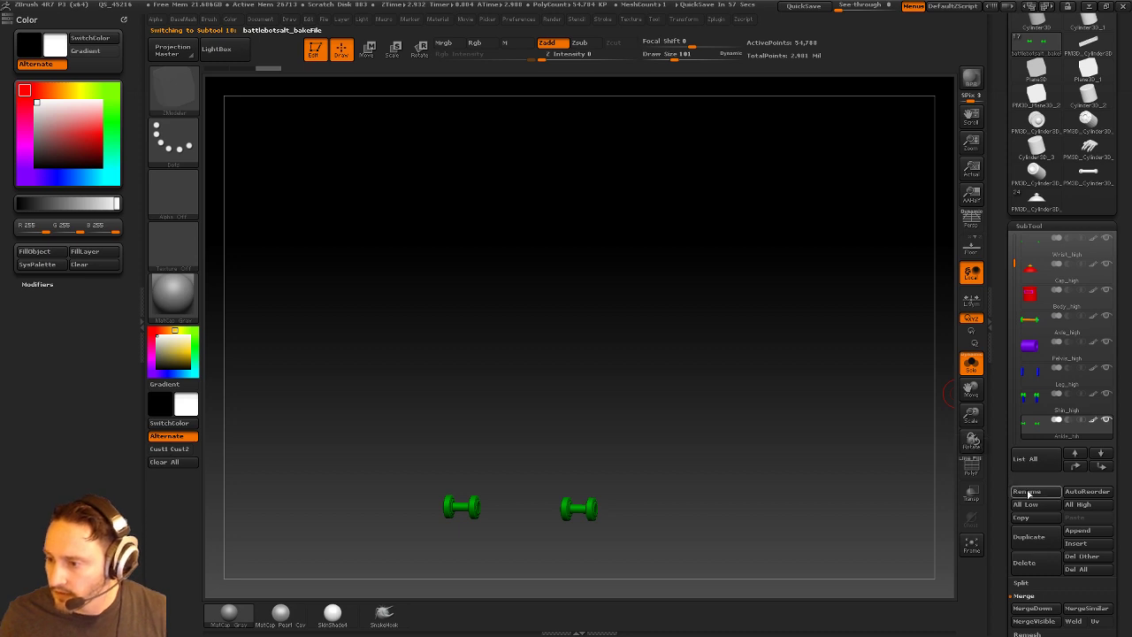
click(1025, 492)
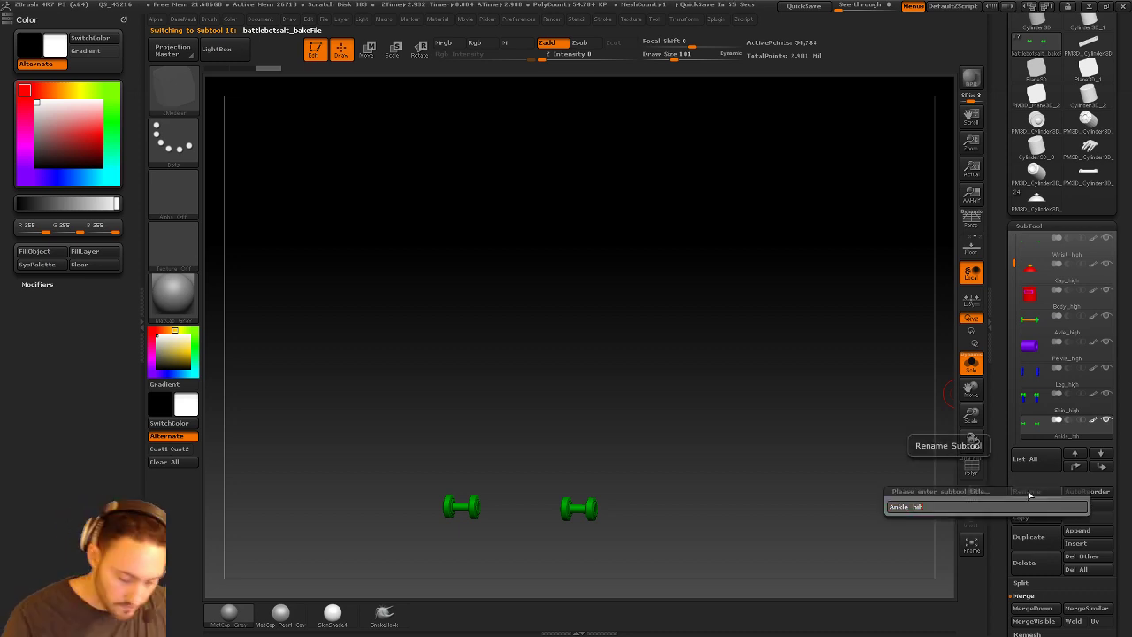
text(gh)
key(Return)
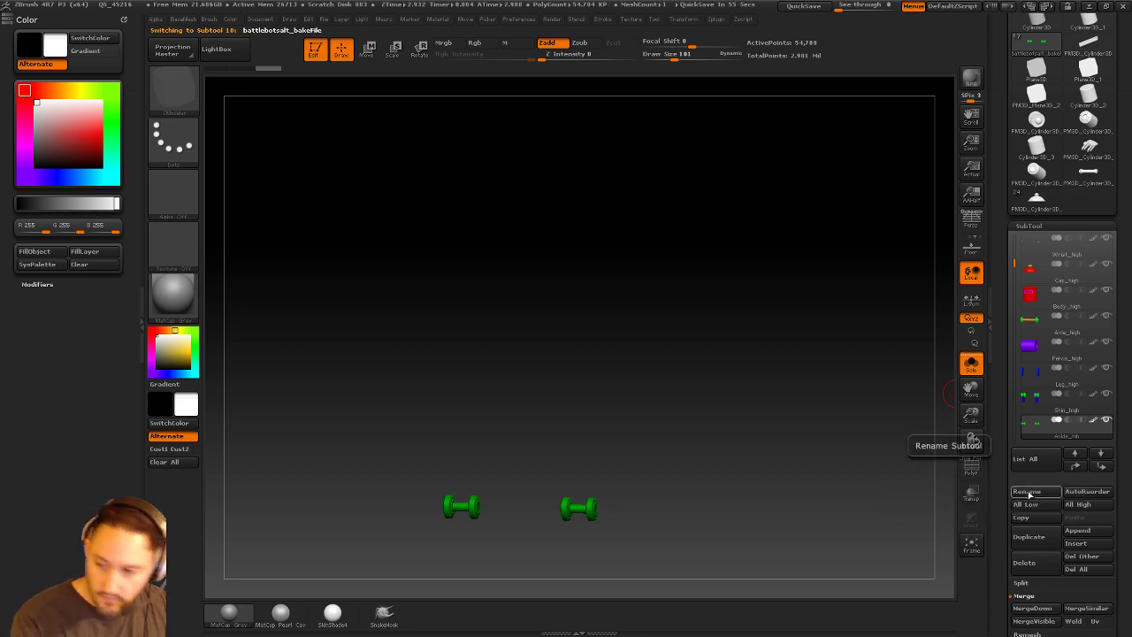
Rename the subtool with the two grey wedge-shaped feet as Foot_high.
click(1101, 454)
click(1026, 492)
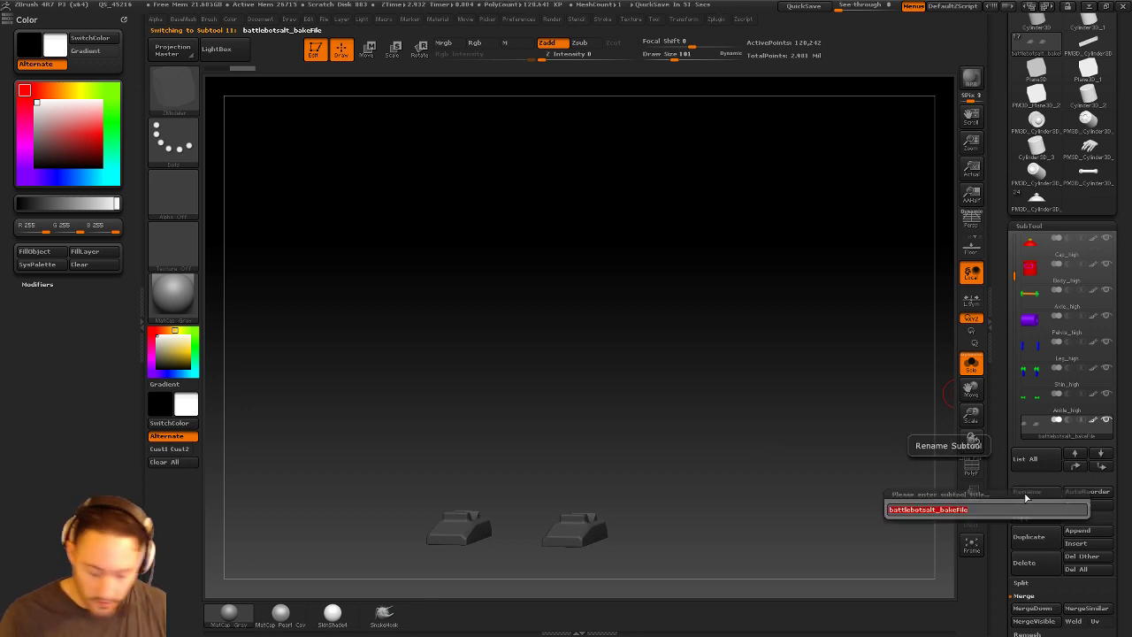
key(BackSpace)
text(Feet_high)
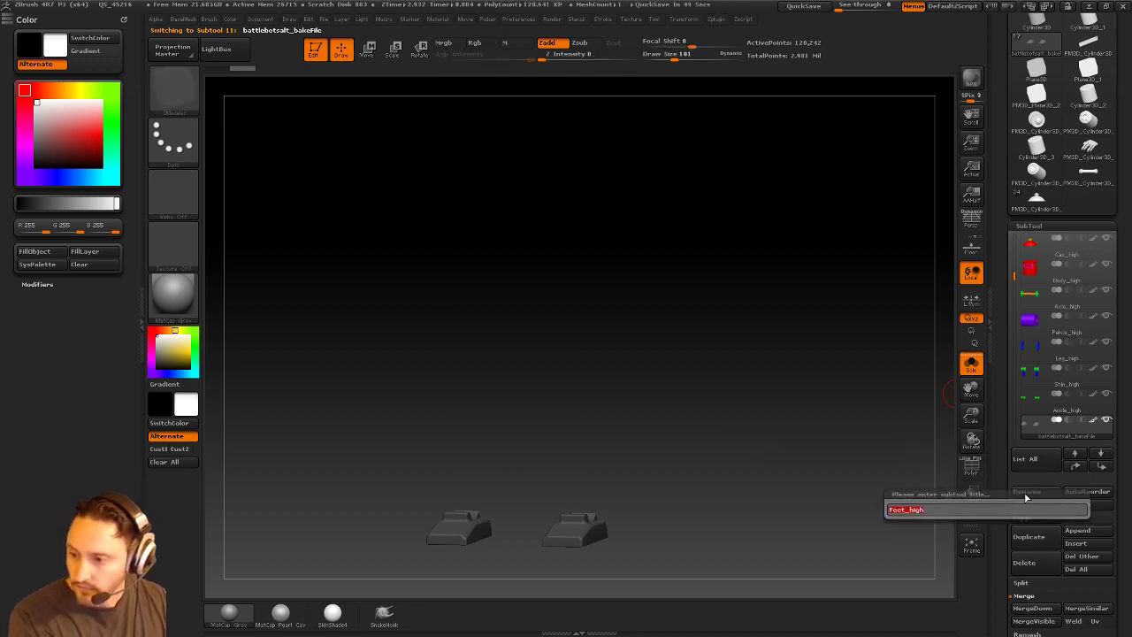
key(Return)
Rename the subtool with the outermost dark red and cyan finger segments as FingerTips_high.
click(1101, 453)
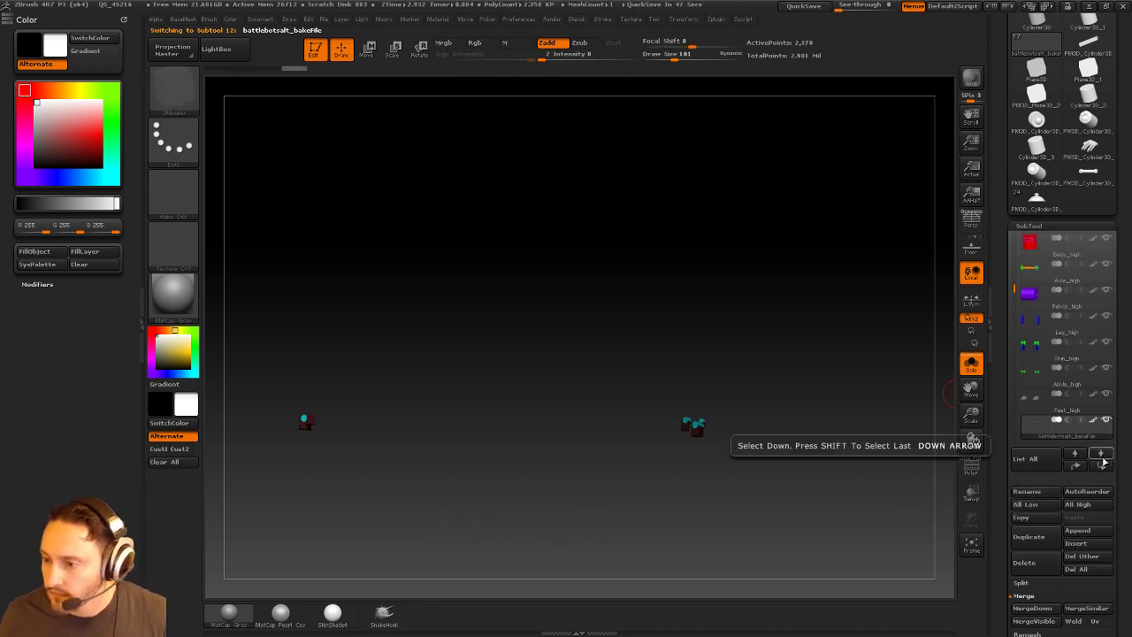
click(1033, 492)
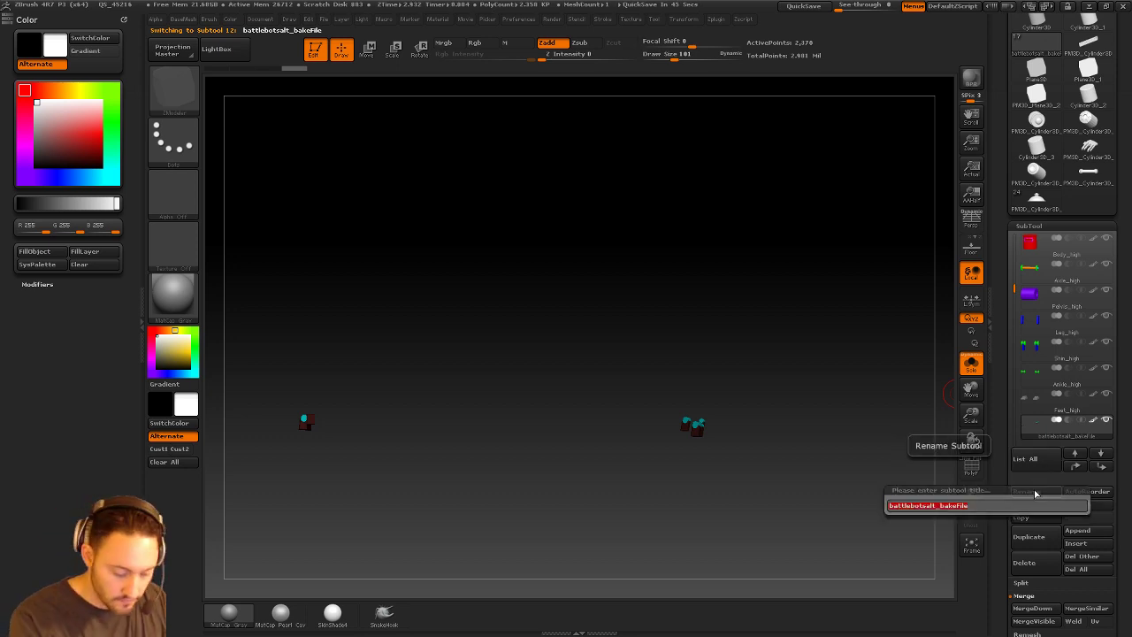
text(FingerTips_high)
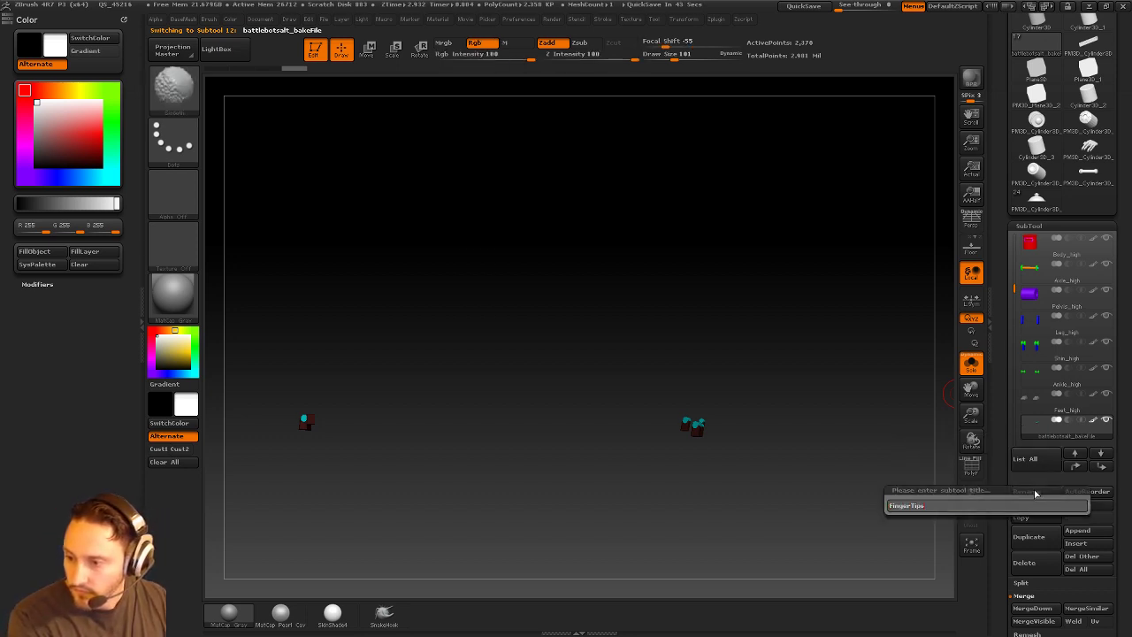
key(Return)
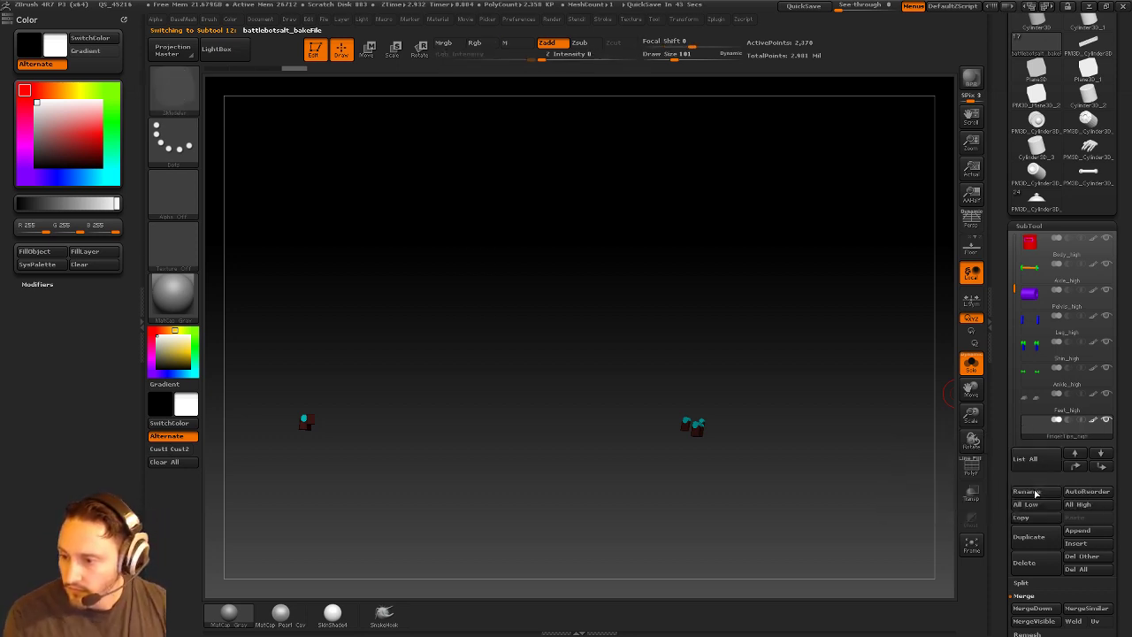
click(1105, 465)
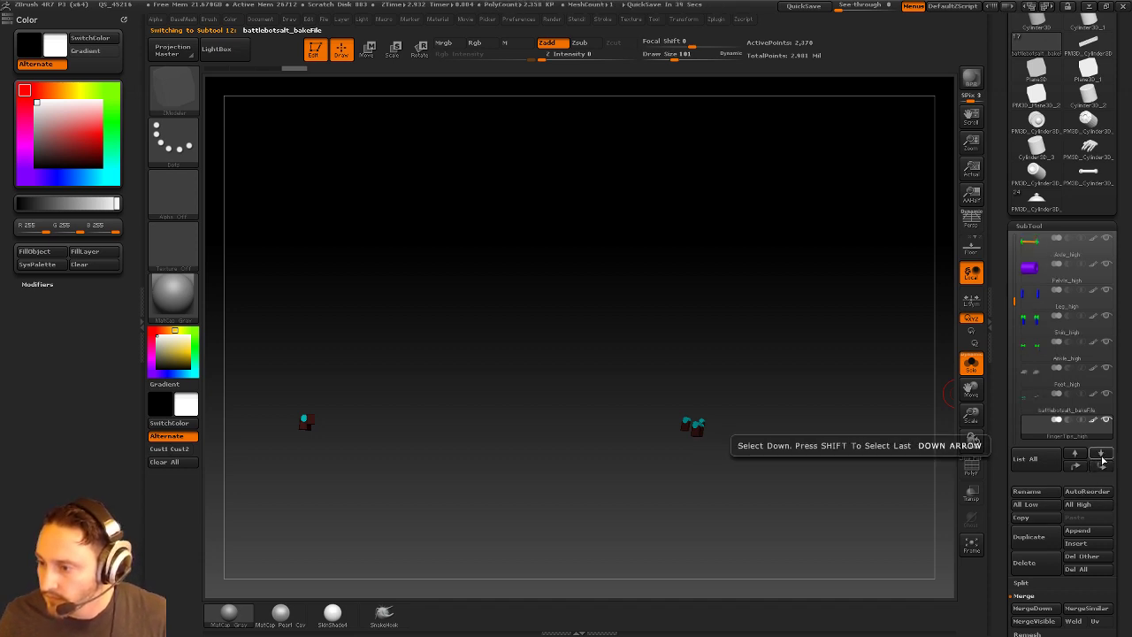
click(1081, 413)
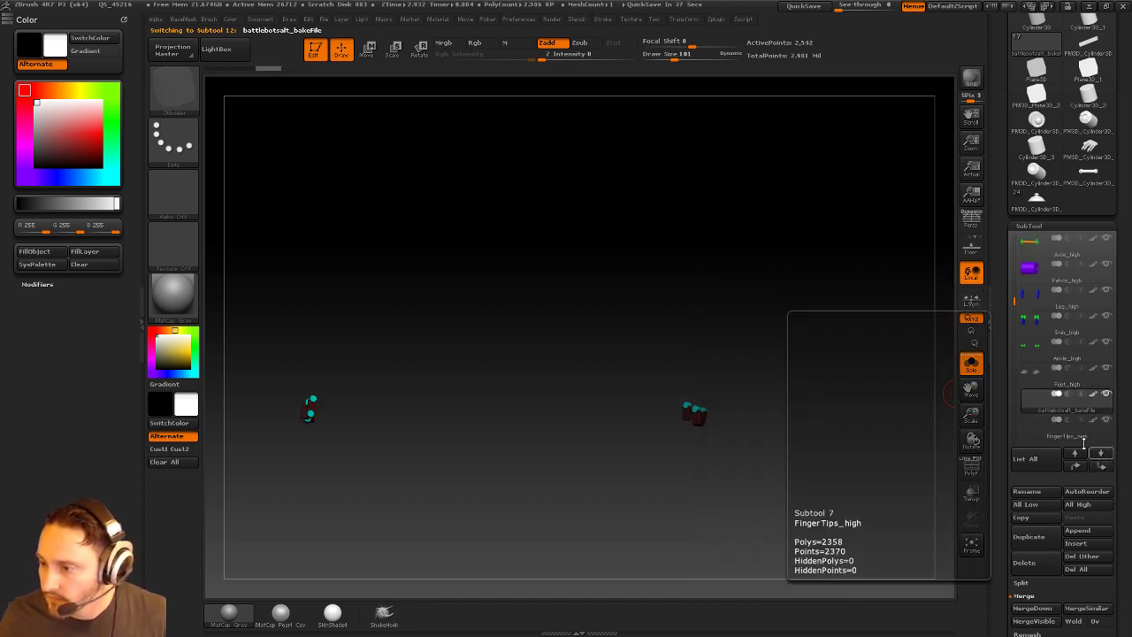
click(1080, 433)
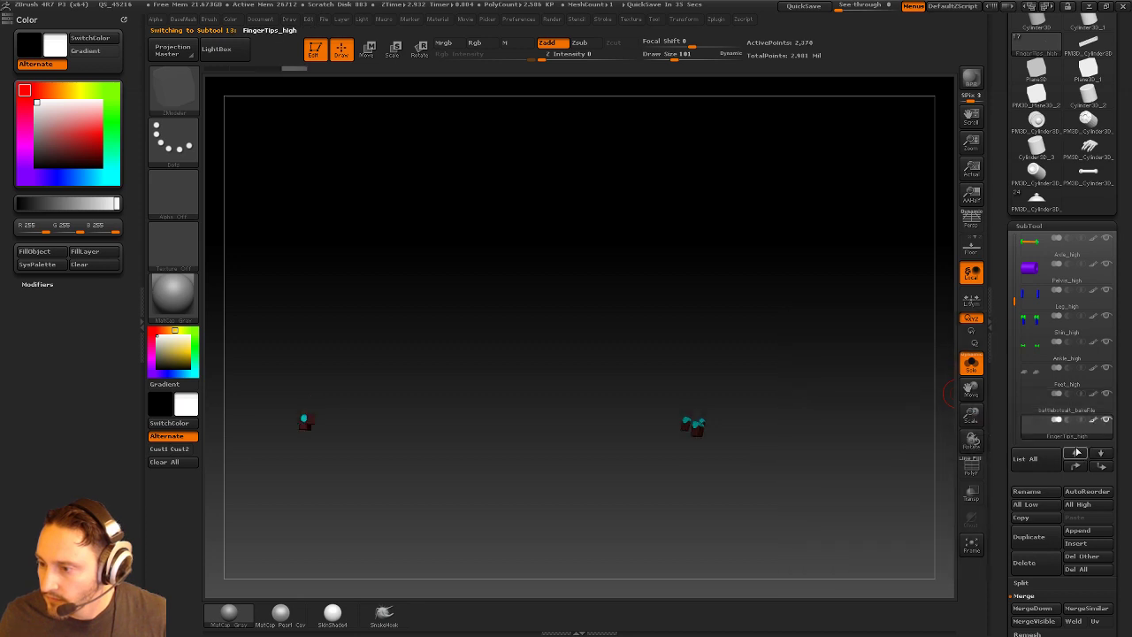
click(1080, 466)
Check the unnamed subtool after FingerTips_high against the whole robot and rename its middle finger segments as FingerMiddle_high.
click(1079, 434)
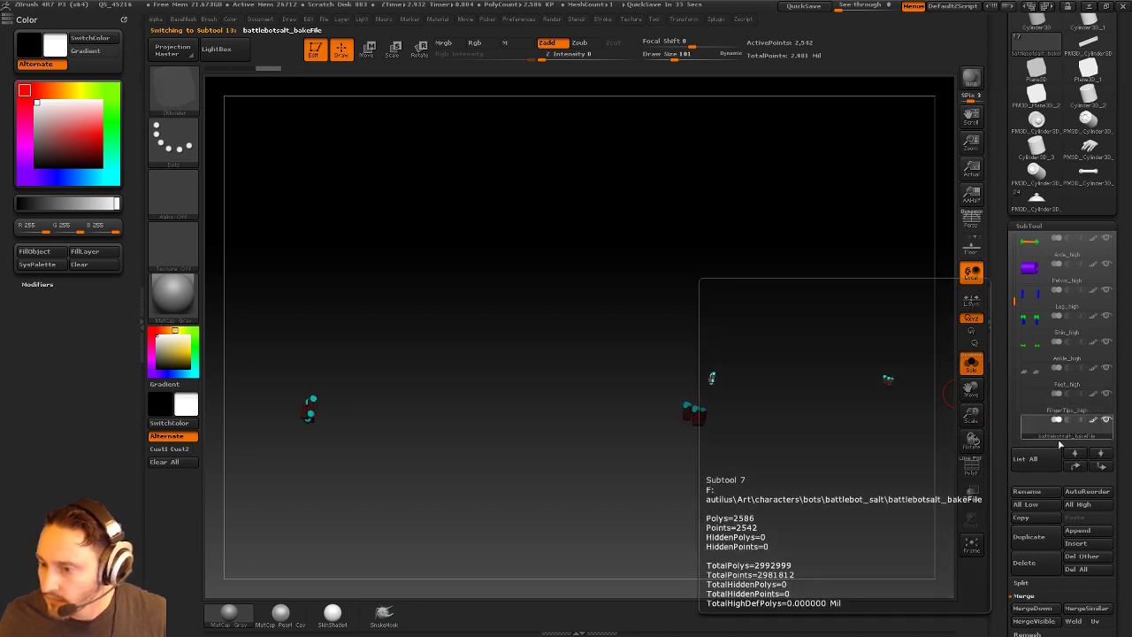
click(972, 365)
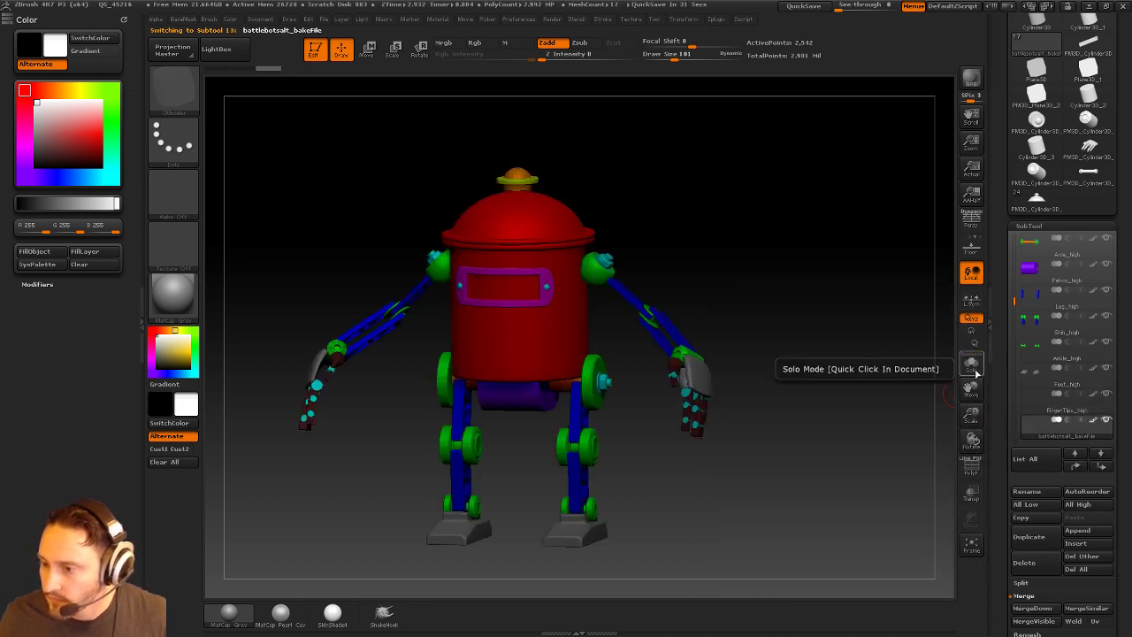
click(974, 367)
click(1028, 492)
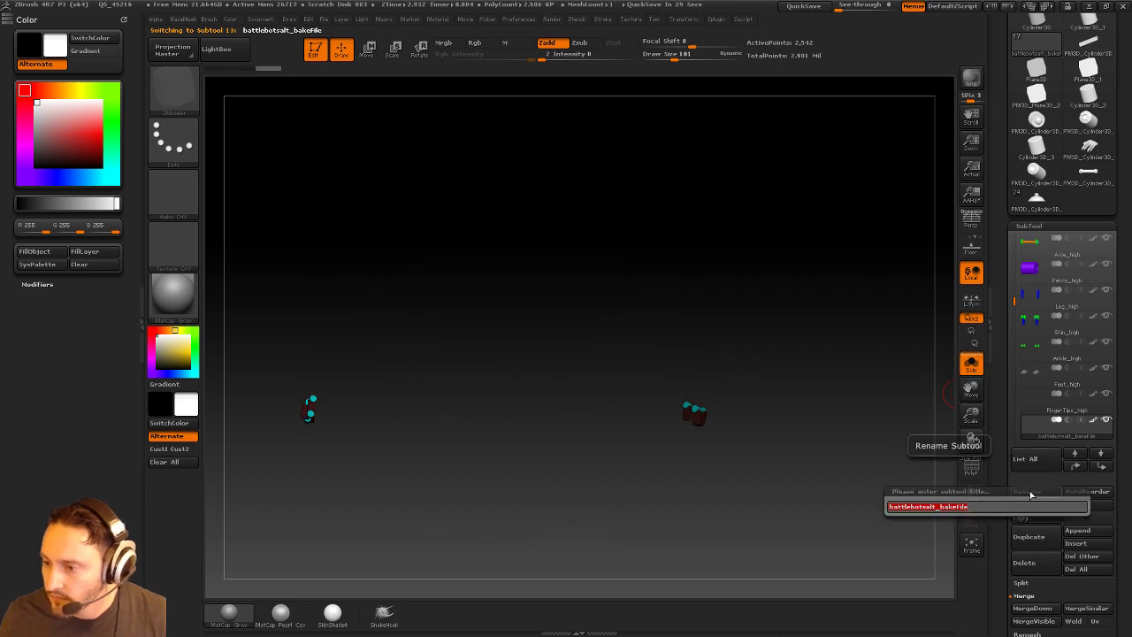
key(BackSpace)
text(Finger)
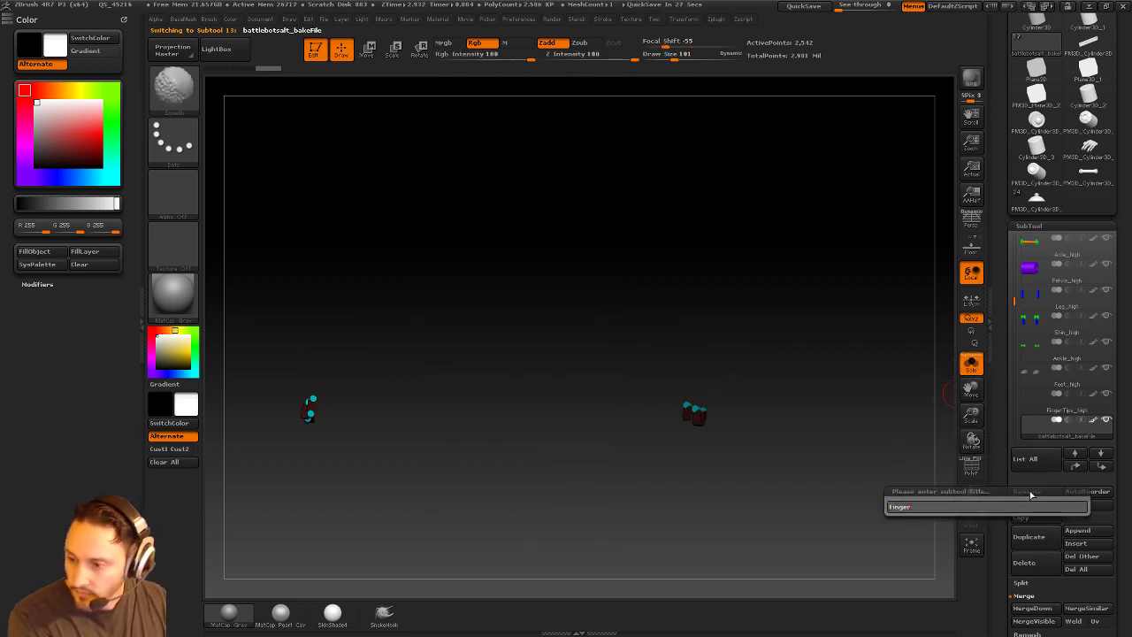
text(_miMiddle_h)
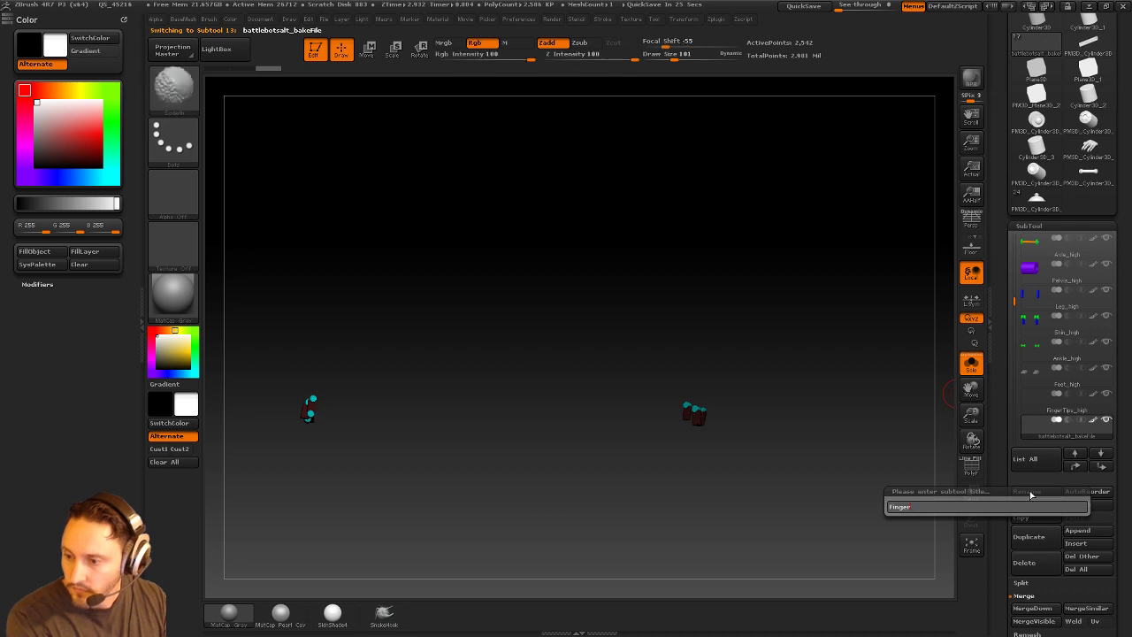
text(igh)
key(Return)
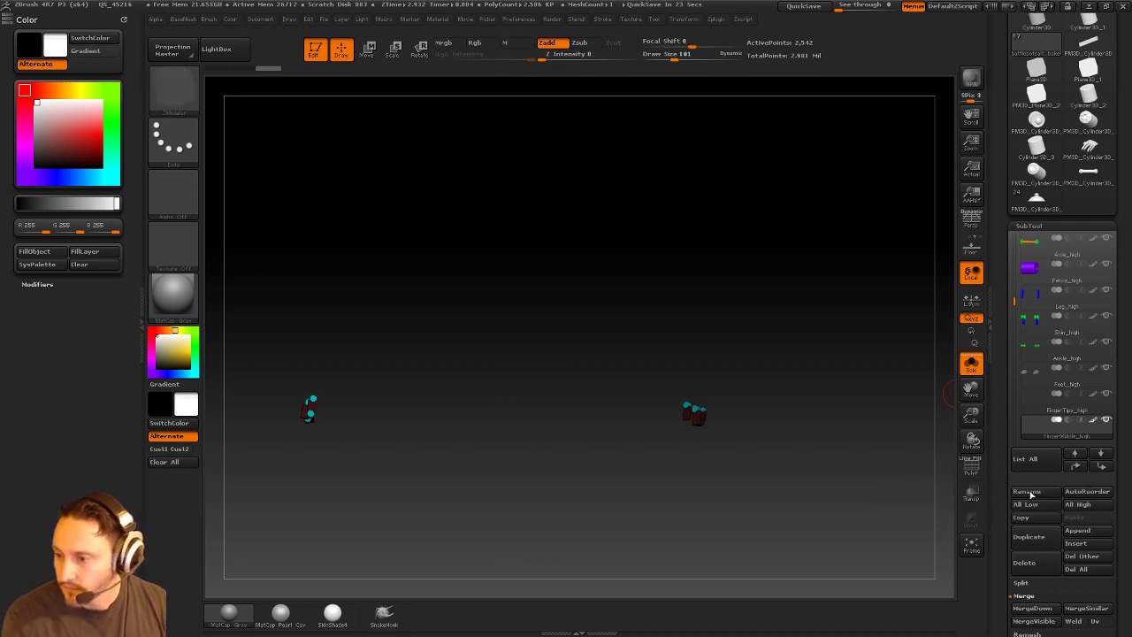
Rename the subtool with the finger segments nearest the palms as FingerStart_high.
click(1101, 453)
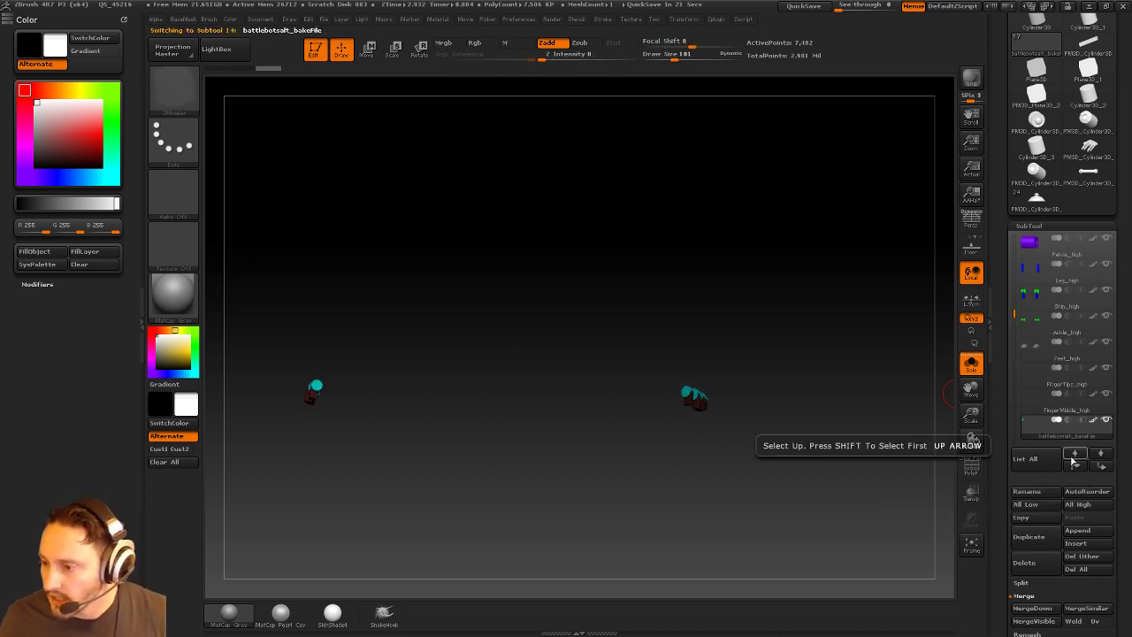
click(1039, 493)
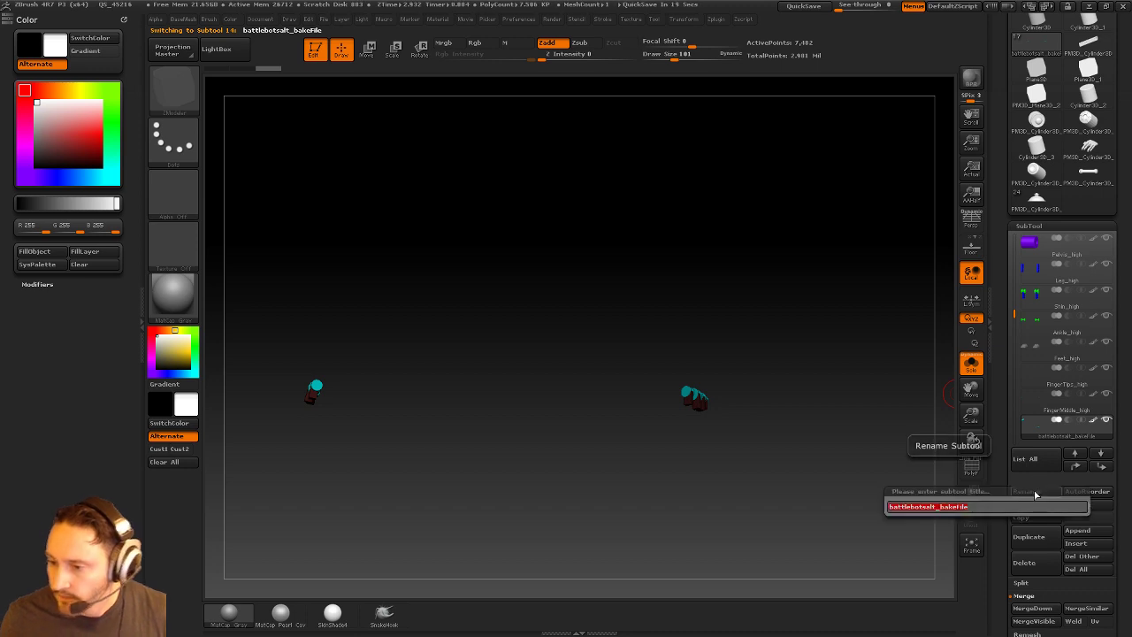
text(Finger)
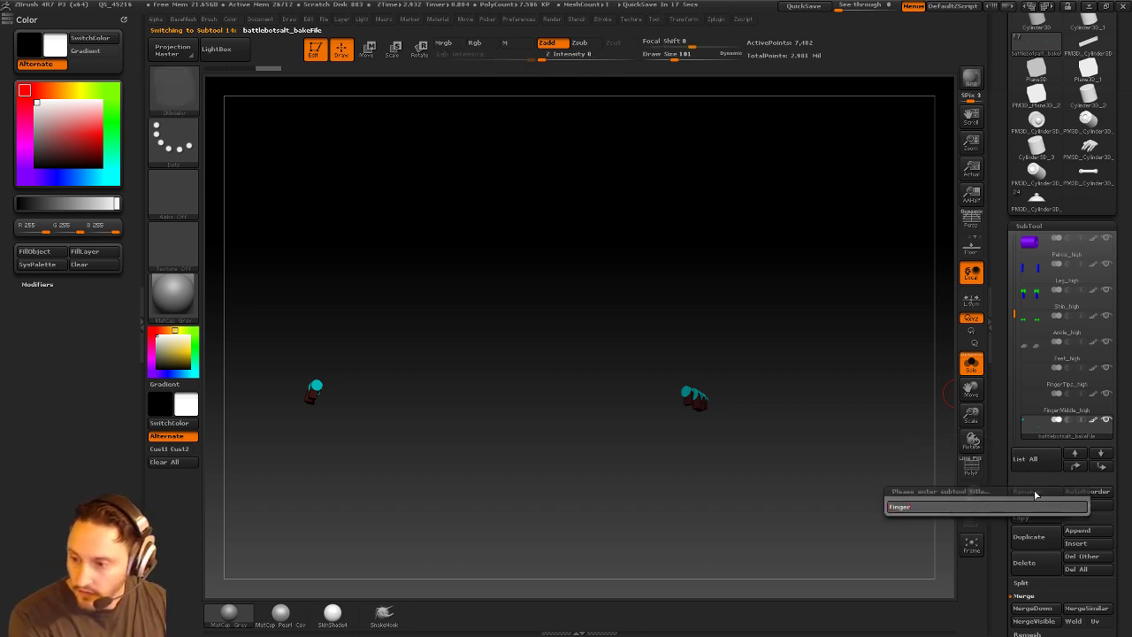
text(Start_high)
key(Return)
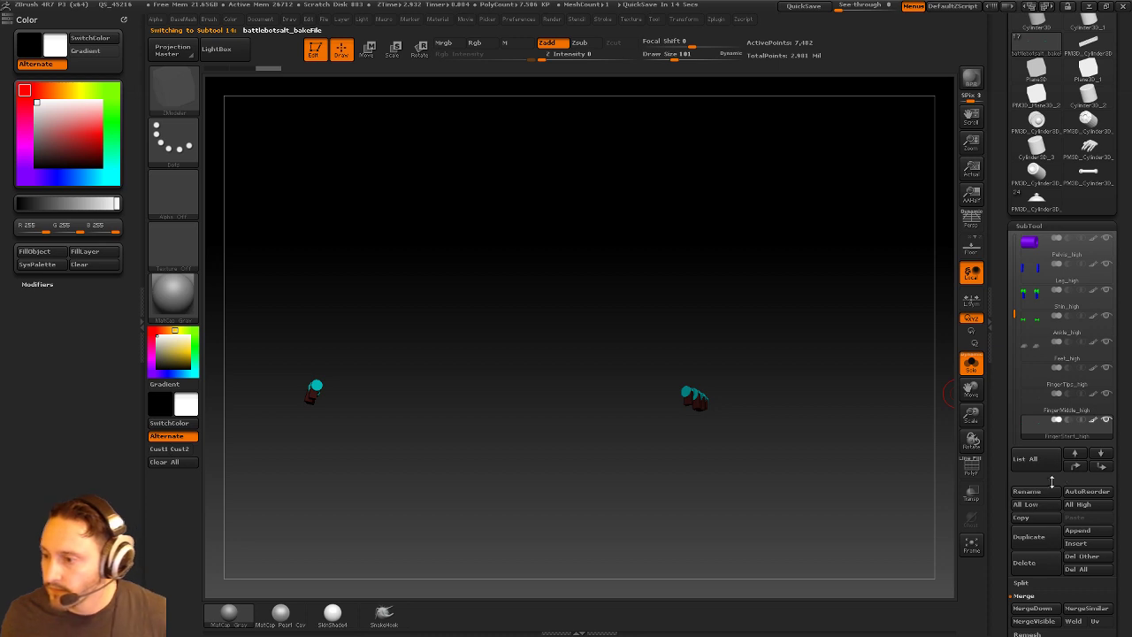
Rename the subtool with the two grey hand plates as Palm_high.
click(1100, 454)
click(1028, 492)
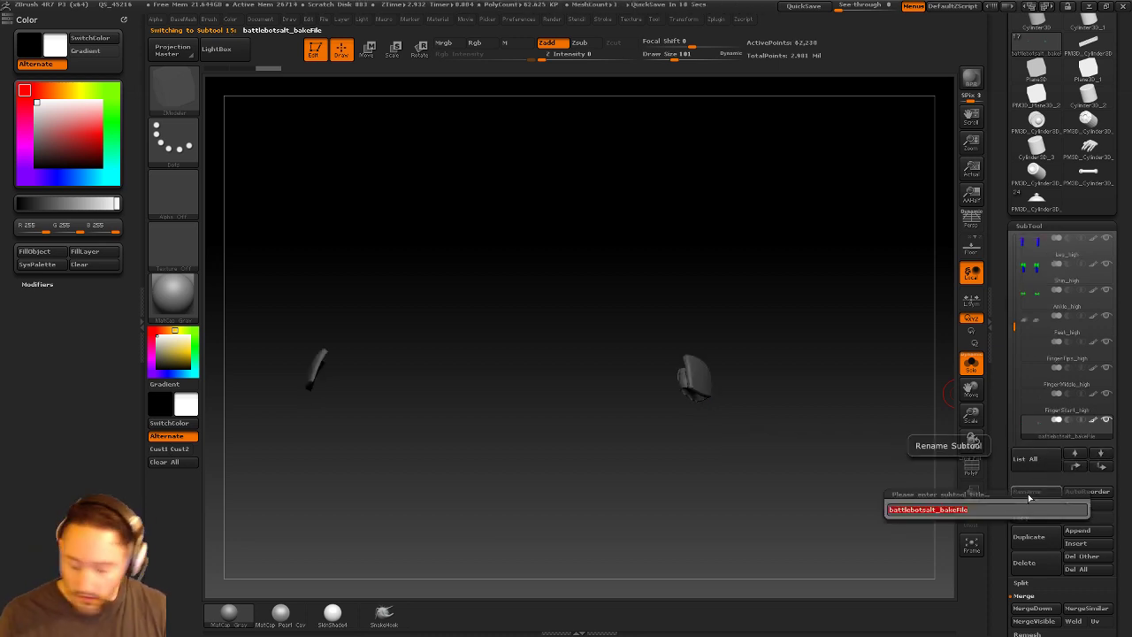
text(Palm_high)
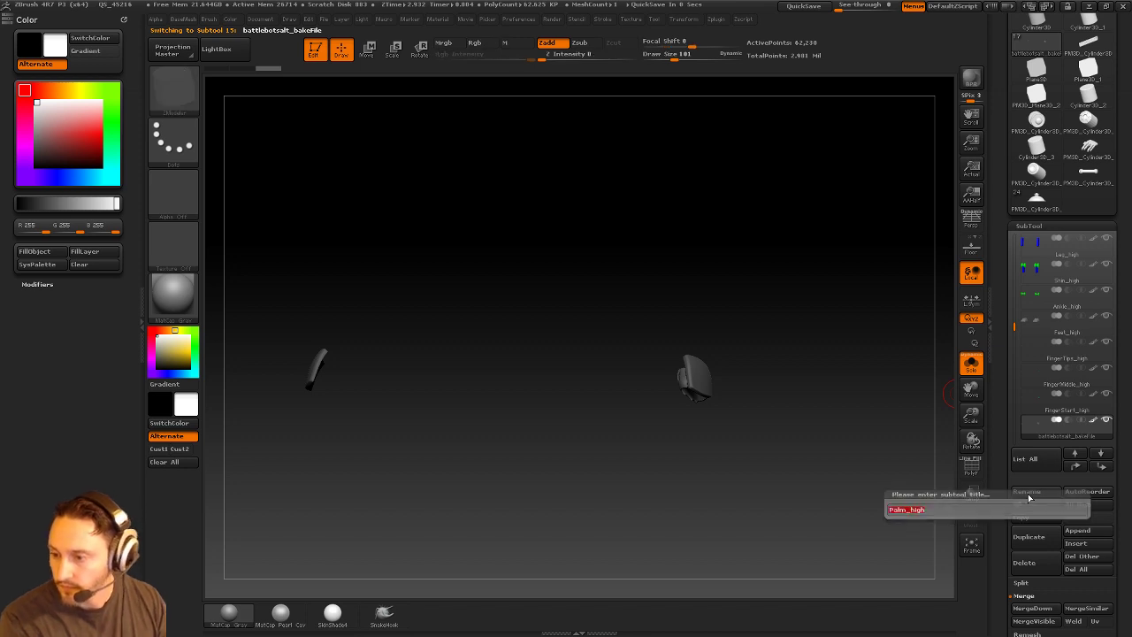
Confirm the name Palm_high for the palm subtool and rename the subtool below it as ThumbTip_high.
key(Return)
click(1102, 455)
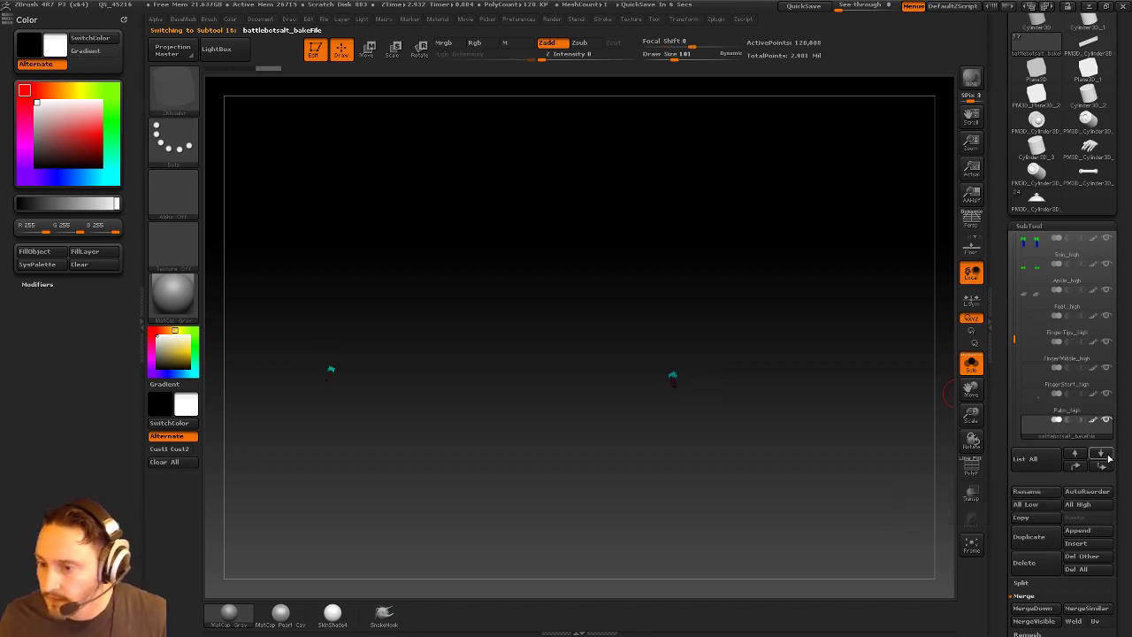
click(1033, 492)
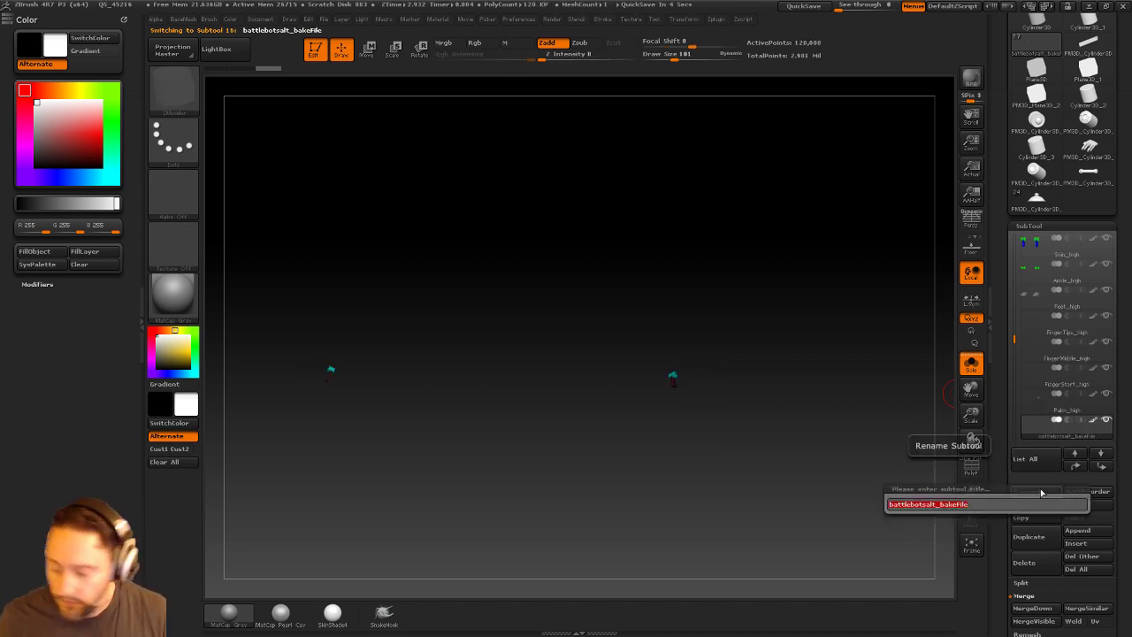
text(ThumbTip_high)
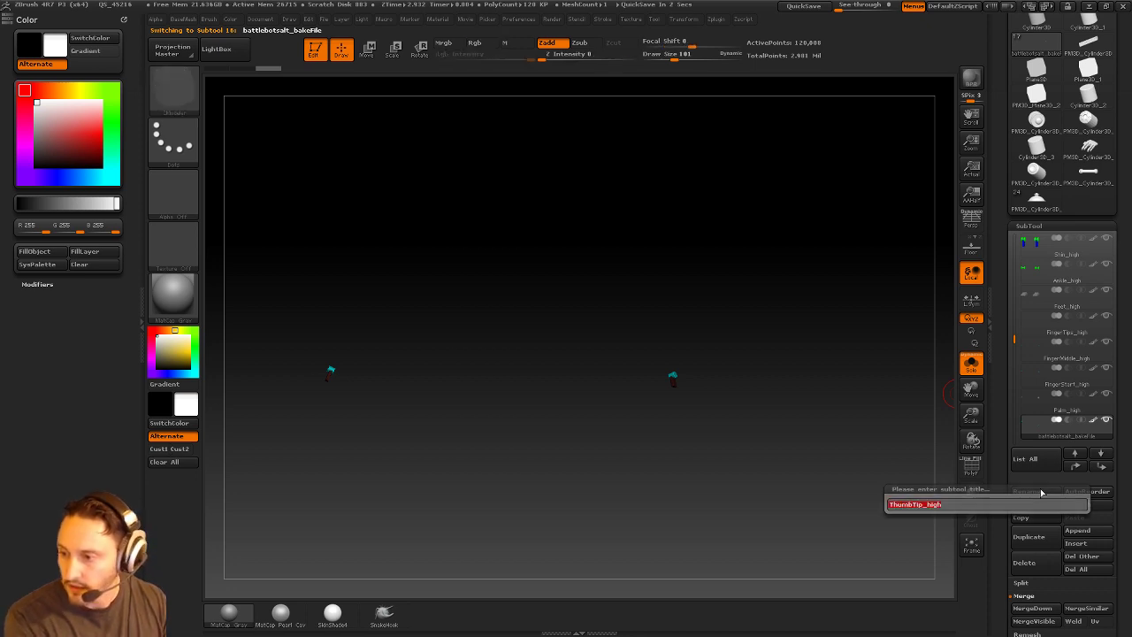
key(Return)
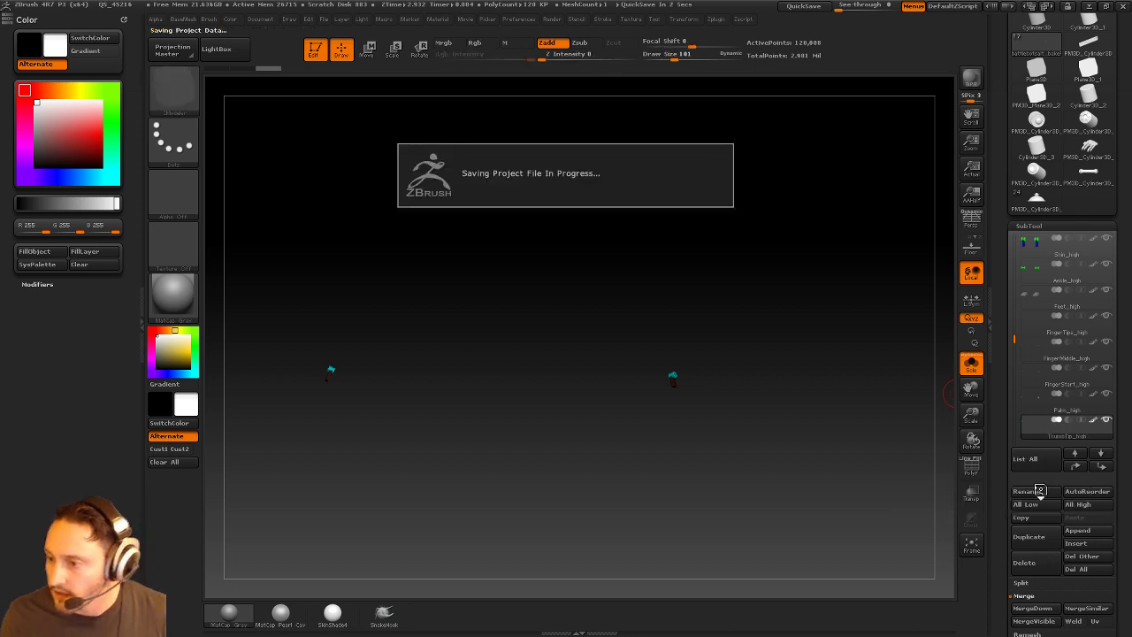
Rename the last subtool in the list as Thumb_high.
click(1102, 453)
click(1026, 492)
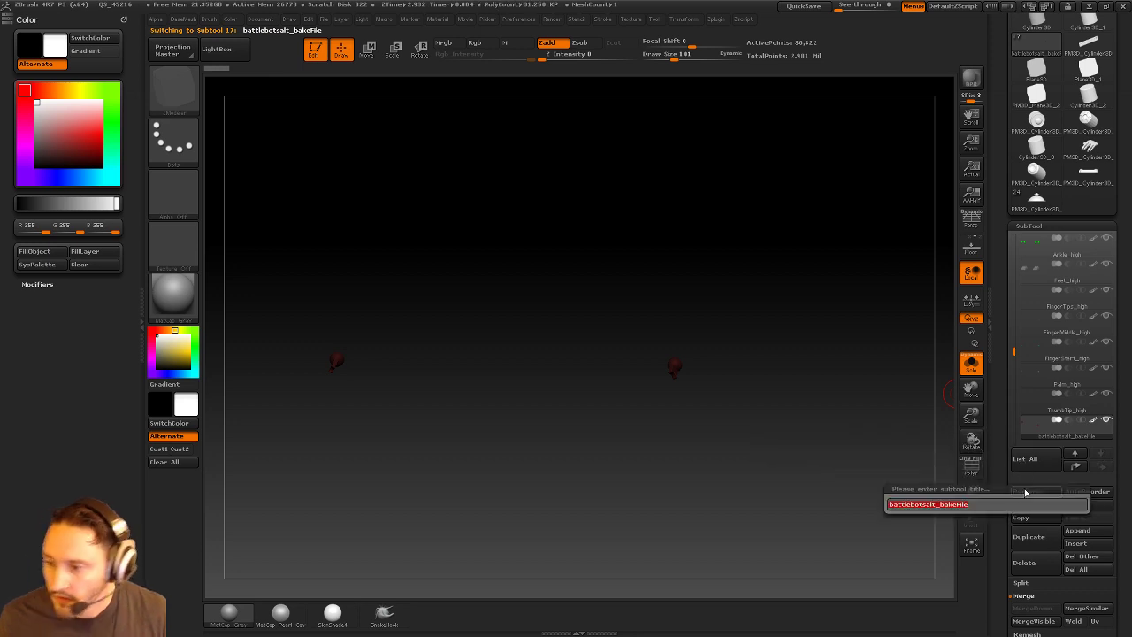
text(Thumb)
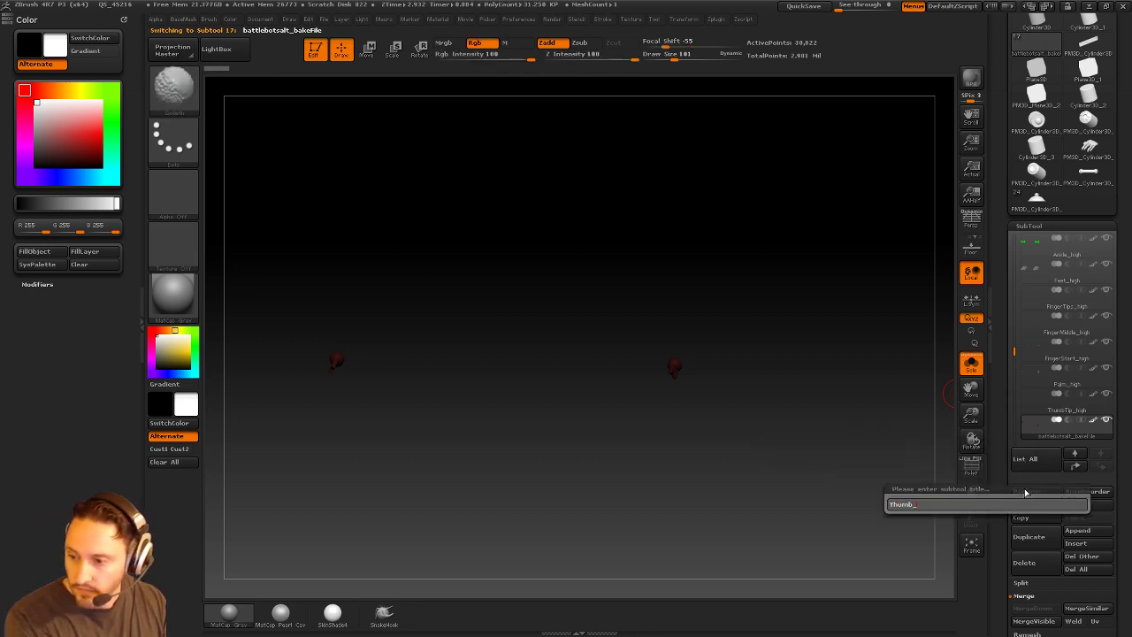
text(_high)
key(Return)
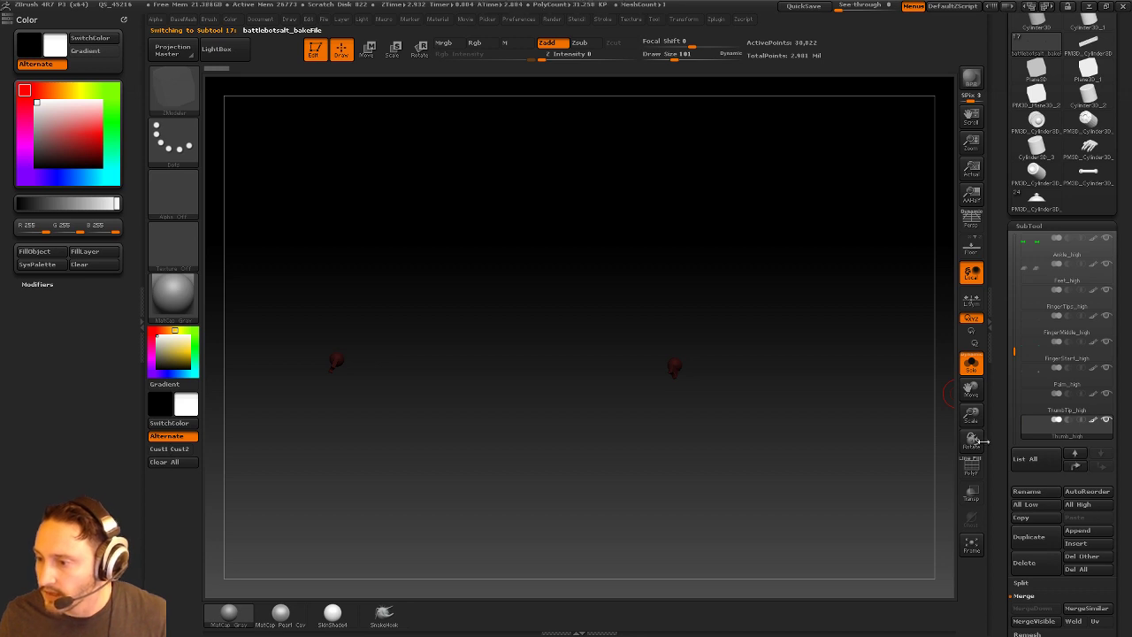
Replace the docked Color palette with Zplugin and export the visible subtools through FBX ExportImport.
drag(1019, 360, 999, 440)
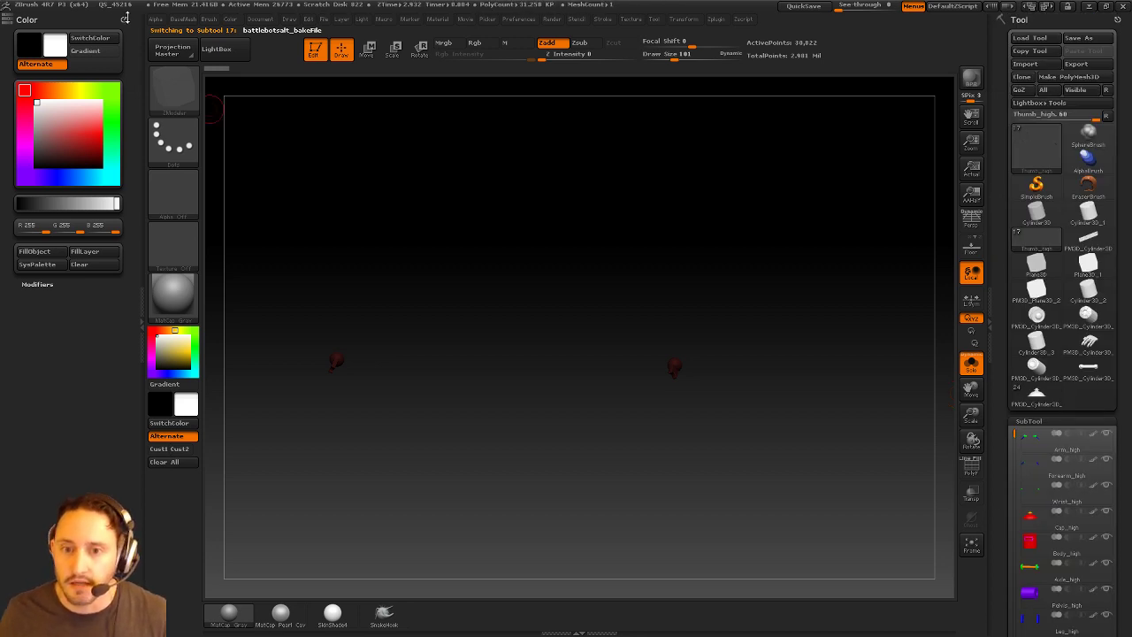
click(123, 19)
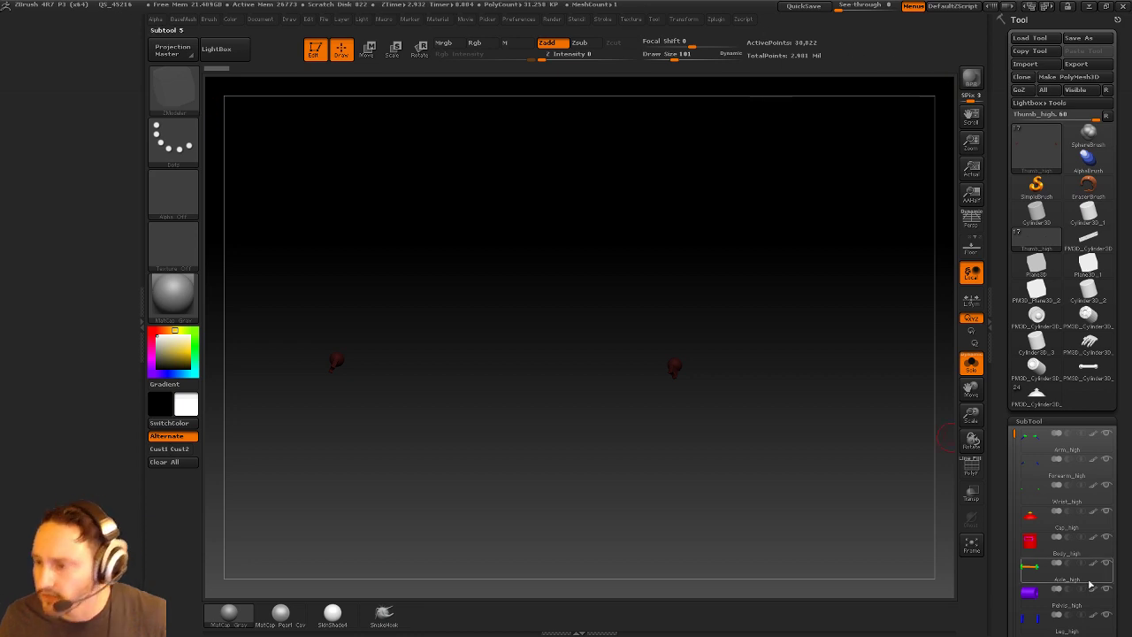
mouse_move(1015, 433)
mouse_down()
mouse_move(1011, 549)
mouse_move(1005, 422)
mouse_up()
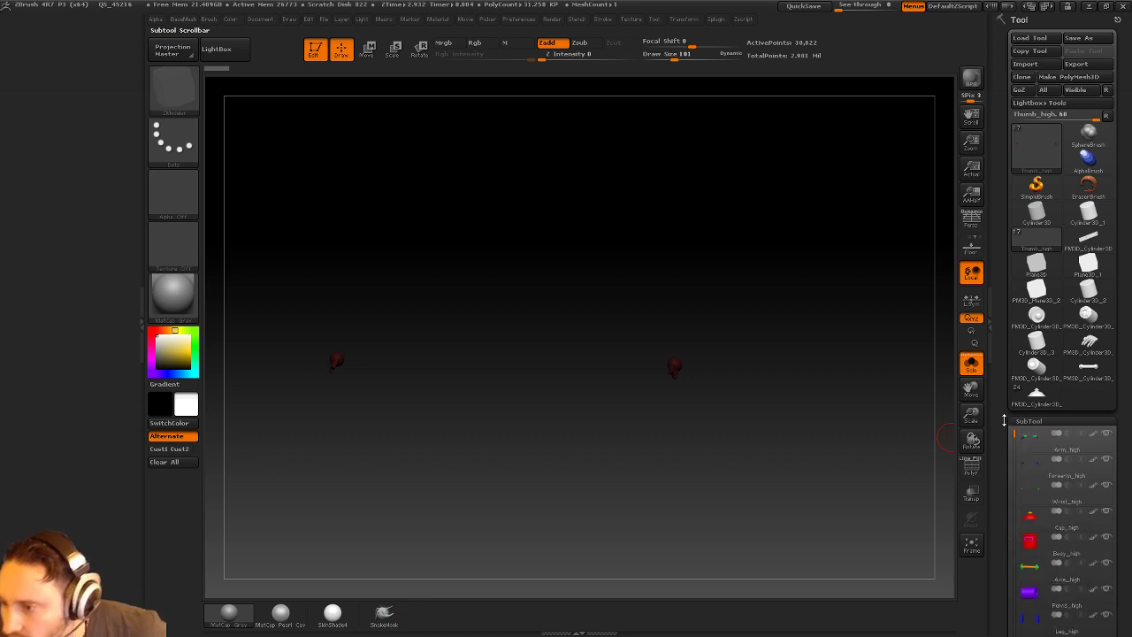
mouse_move(716, 21)
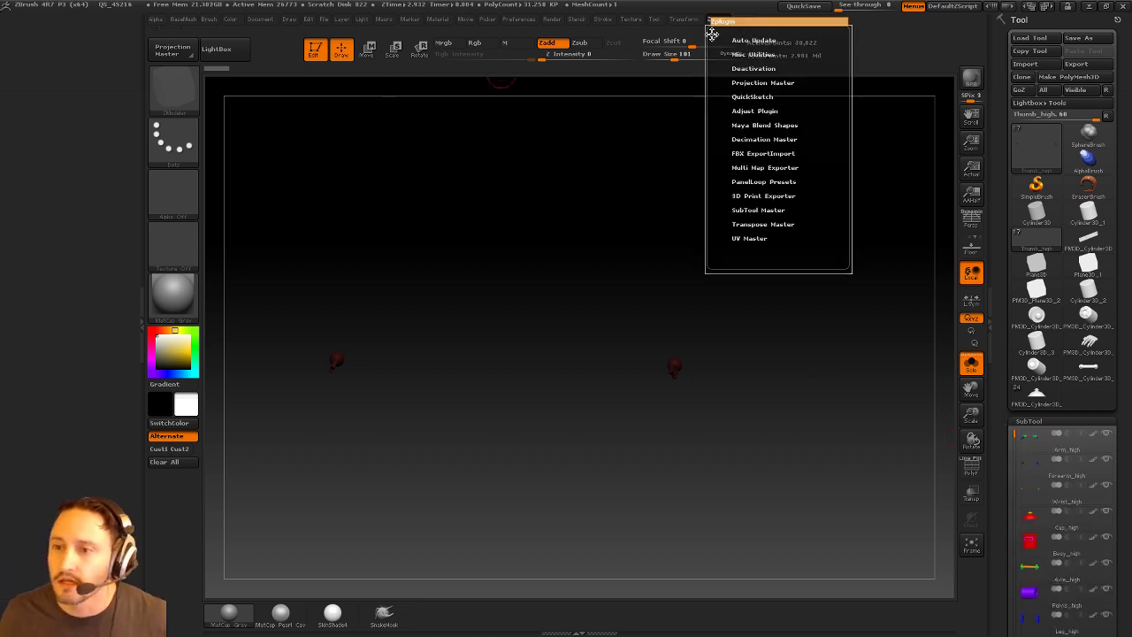
drag(711, 34, 54, 159)
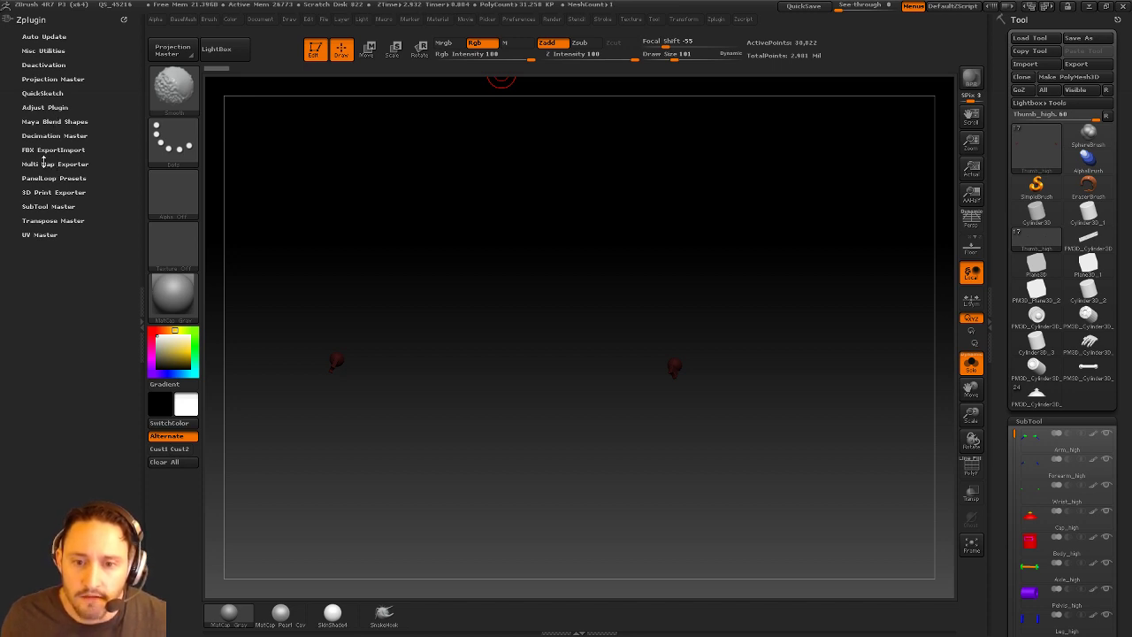
click(42, 152)
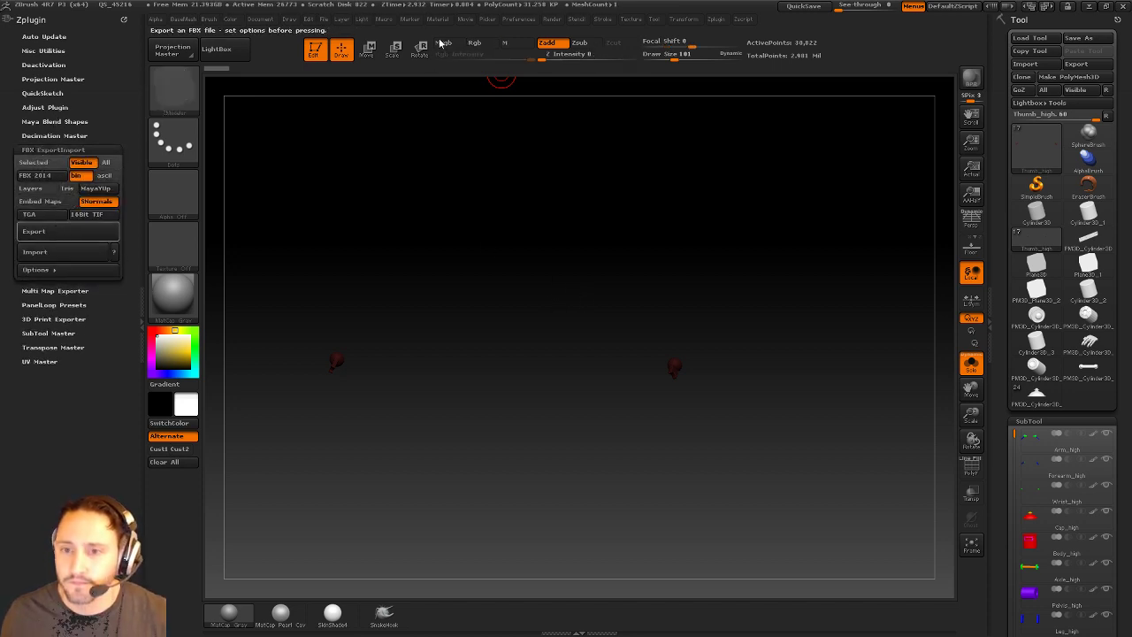
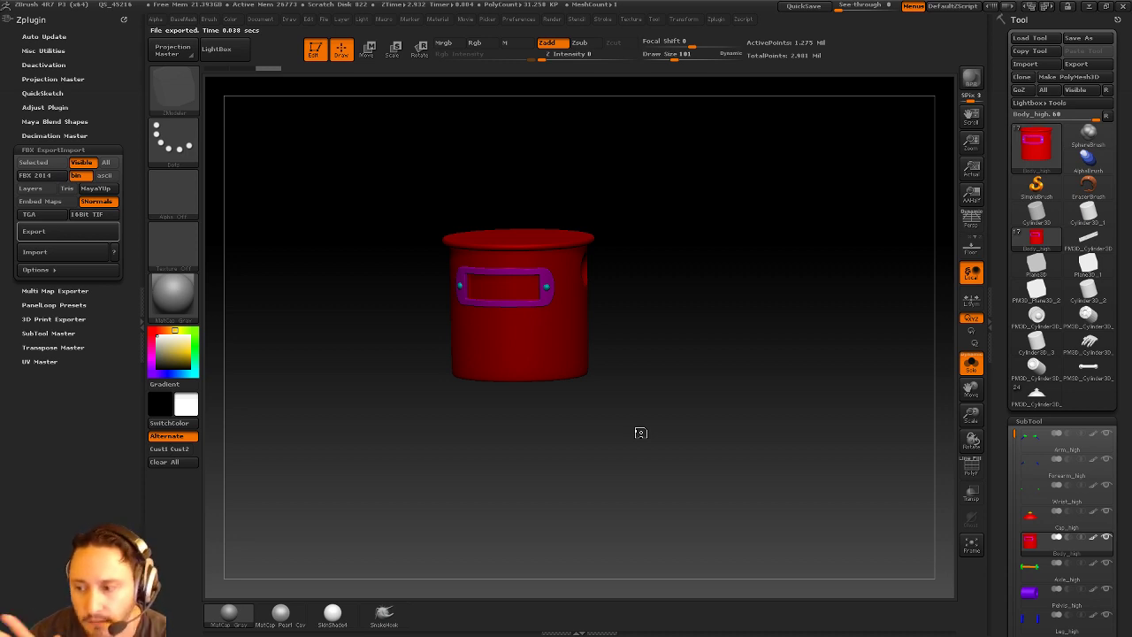
key(Down)
key(Down)
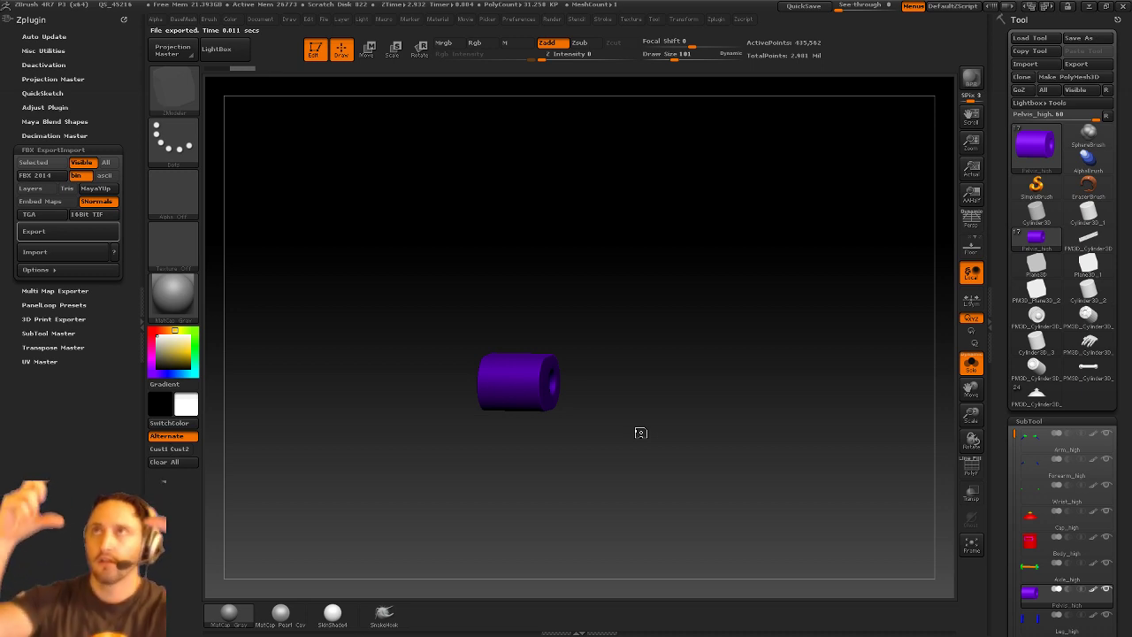
key(Down)
key(Down)
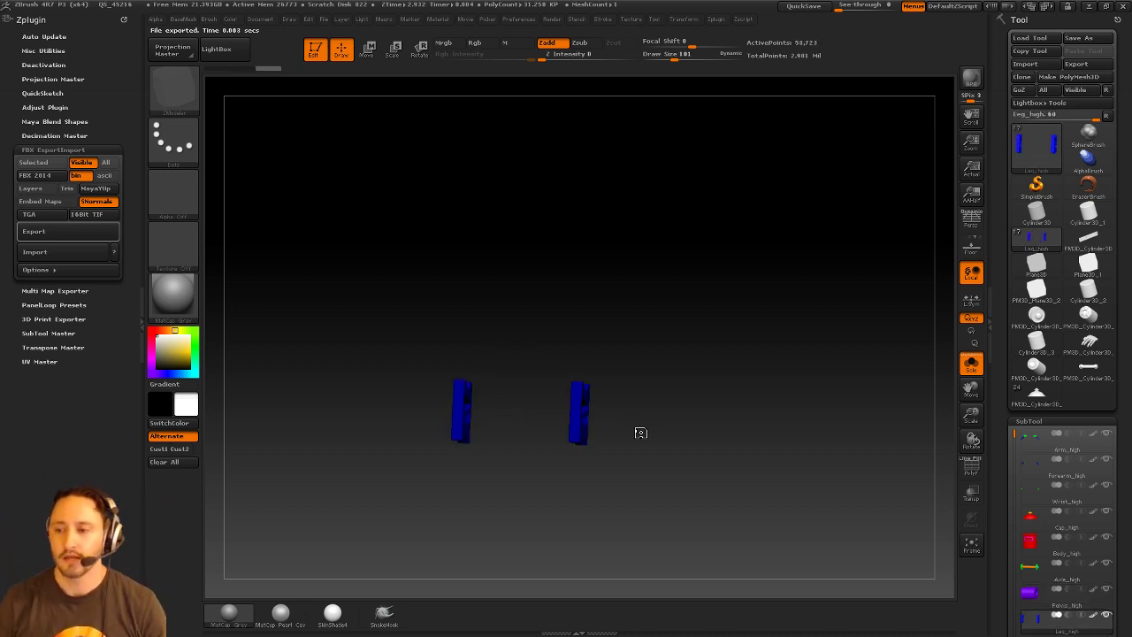
key(Down)
key(Down)
key(Down)
key(Down)
key(Down)
key(Down)
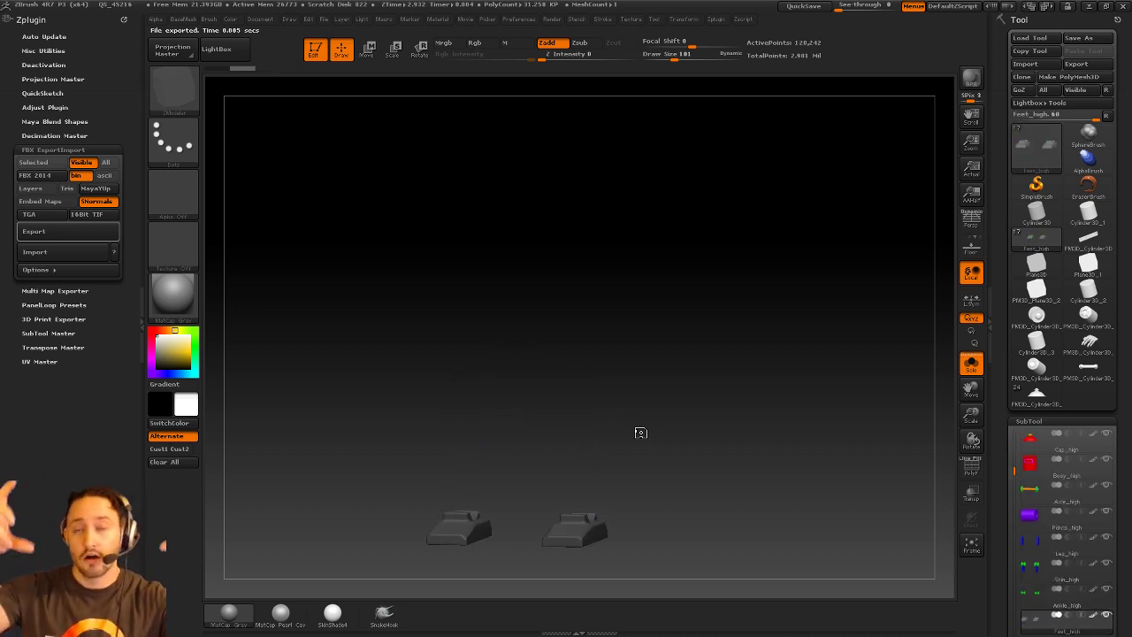
key(Down)
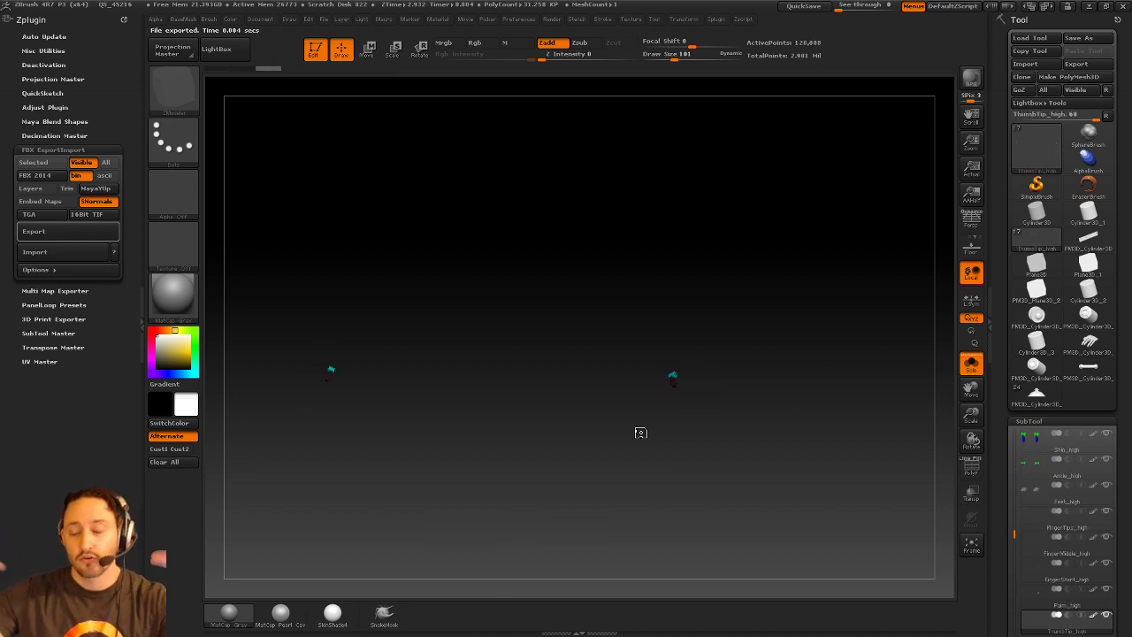
key(Down)
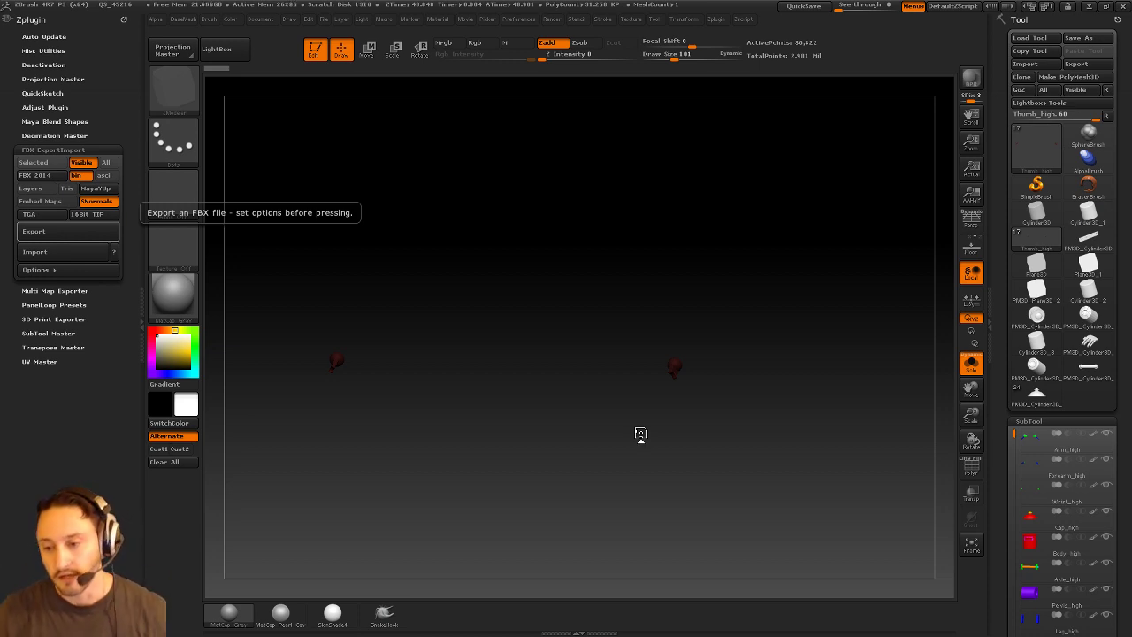
Switch to the Standard brush and set its draw size to 89.
drag(820, 253, 824, 252)
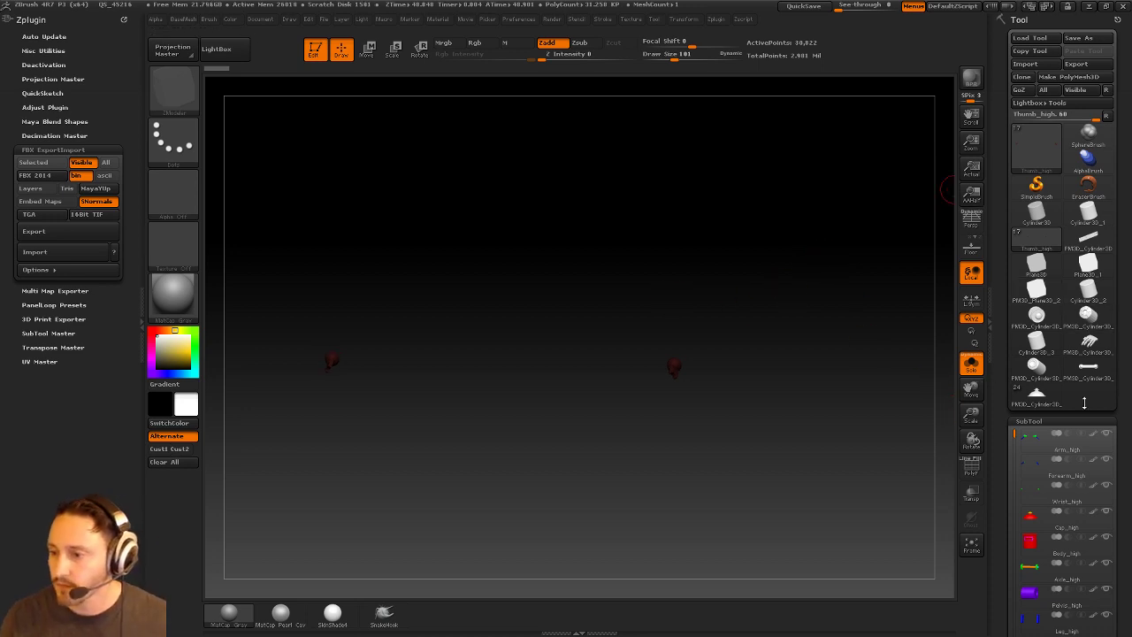
drag(997, 385, 997, 304)
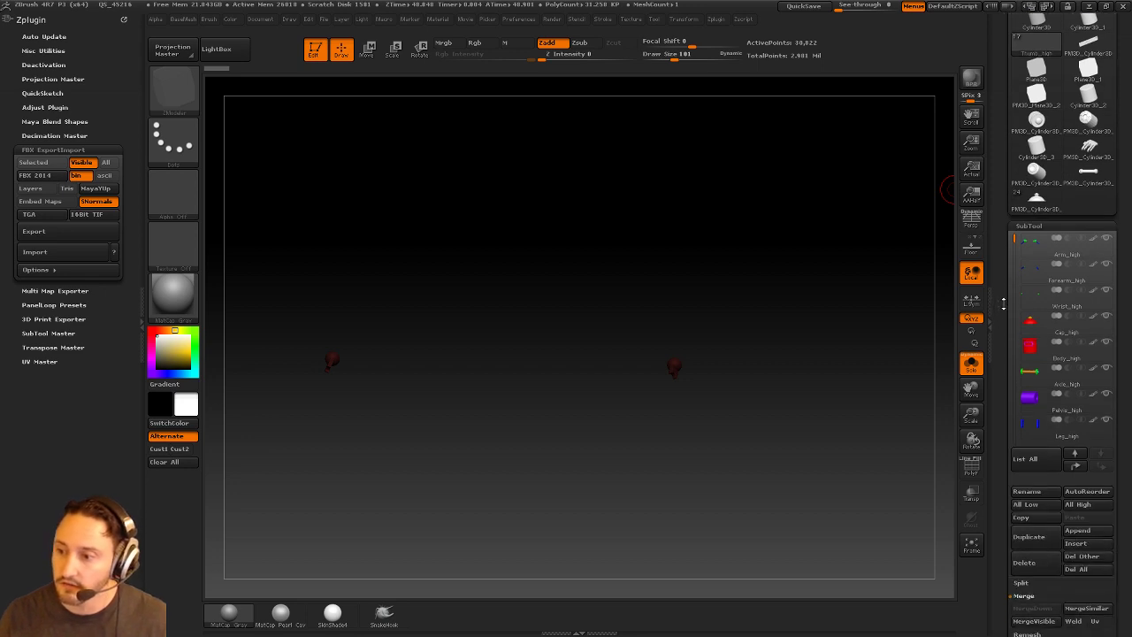
key(b)
key(s)
key(t)
key(s)
drag(781, 318, 775, 316)
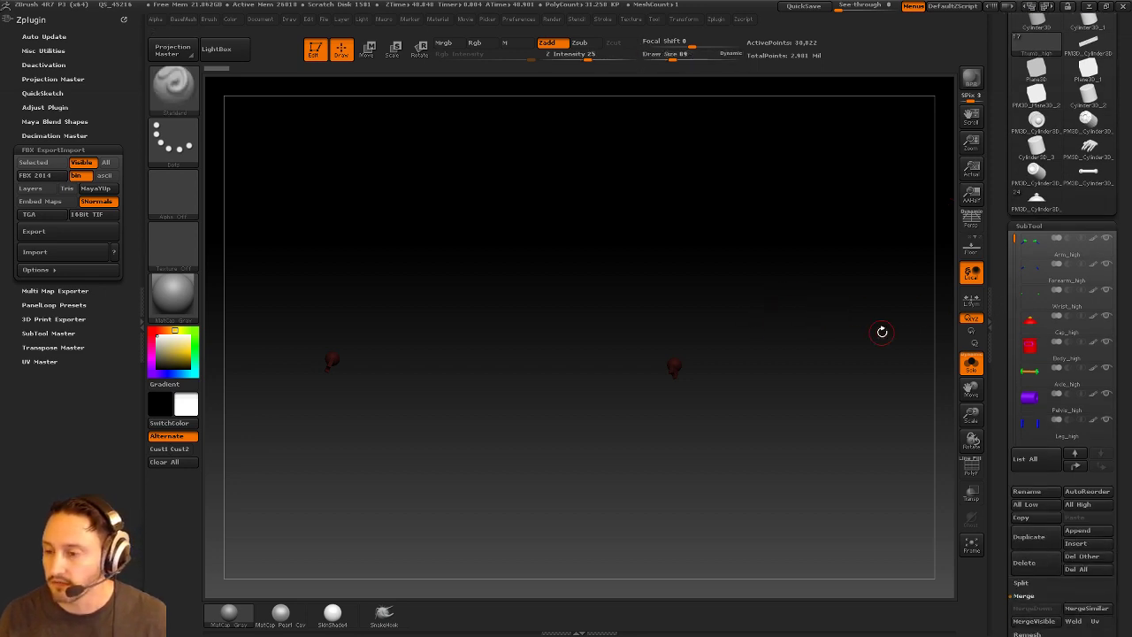
Leave Solo mode, select the Arm_high subtool and isolate it in Solo mode.
click(972, 363)
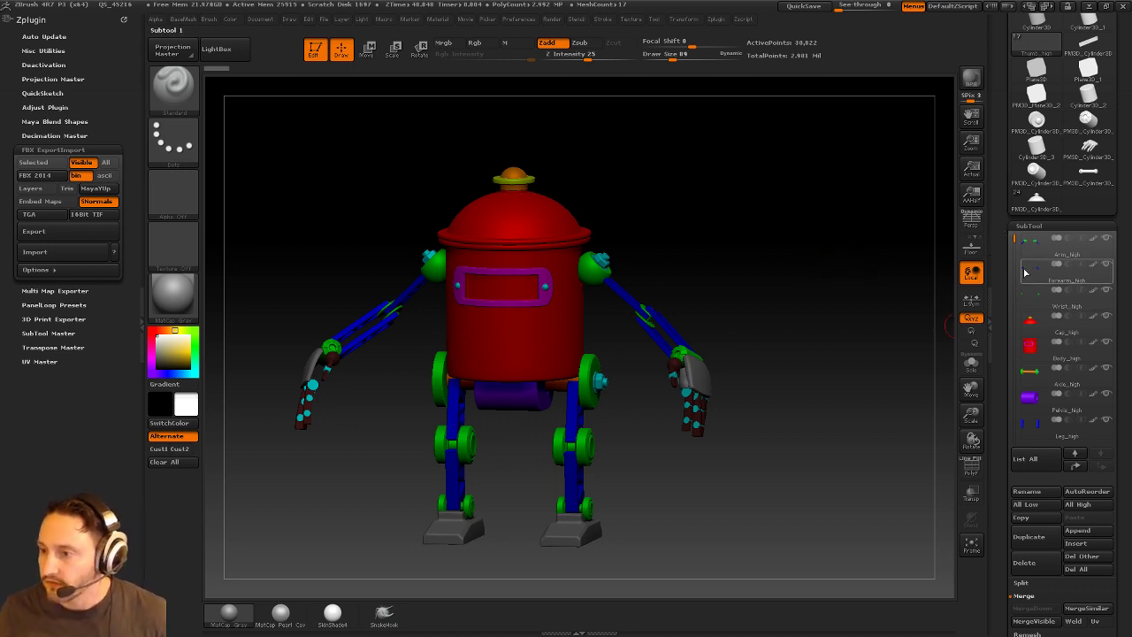
click(1035, 249)
click(971, 363)
DynaMesh the Arm_high subtool at a resolution of 344 with projection turned off.
drag(835, 293, 787, 422)
drag(826, 251, 755, 271)
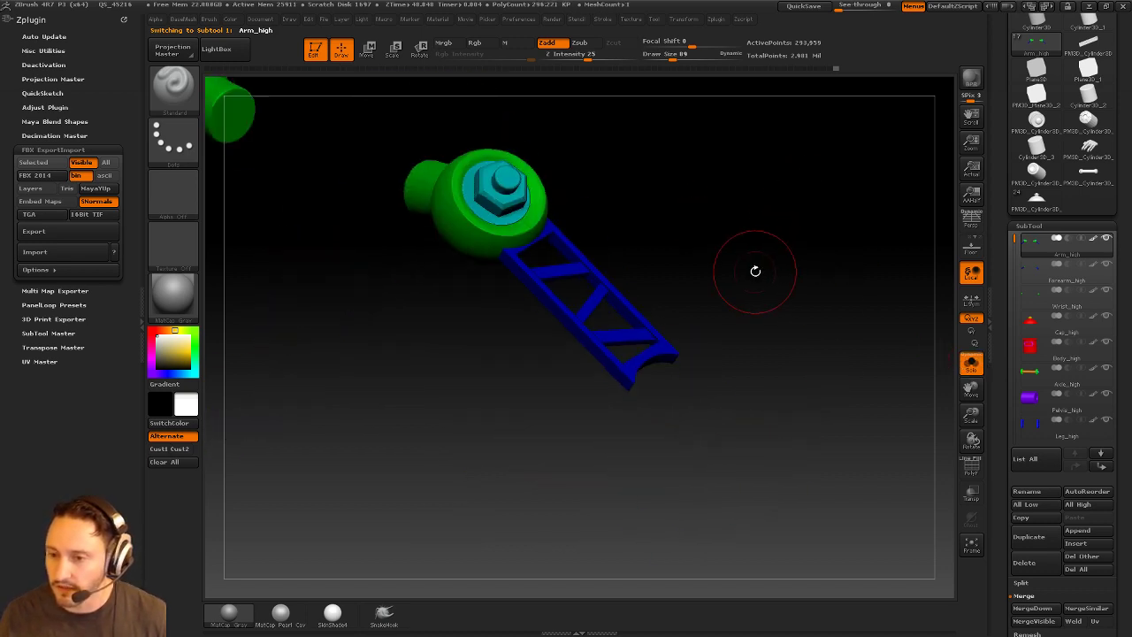
alt+drag(658, 245, 767, 284)
key(2)
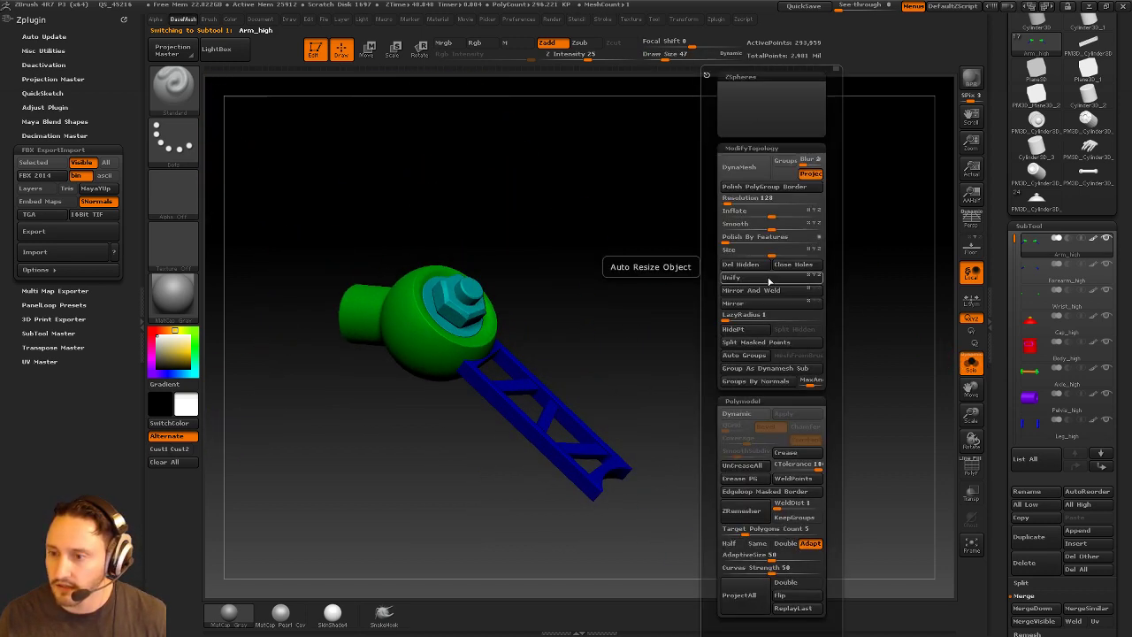
click(748, 197)
text(344)
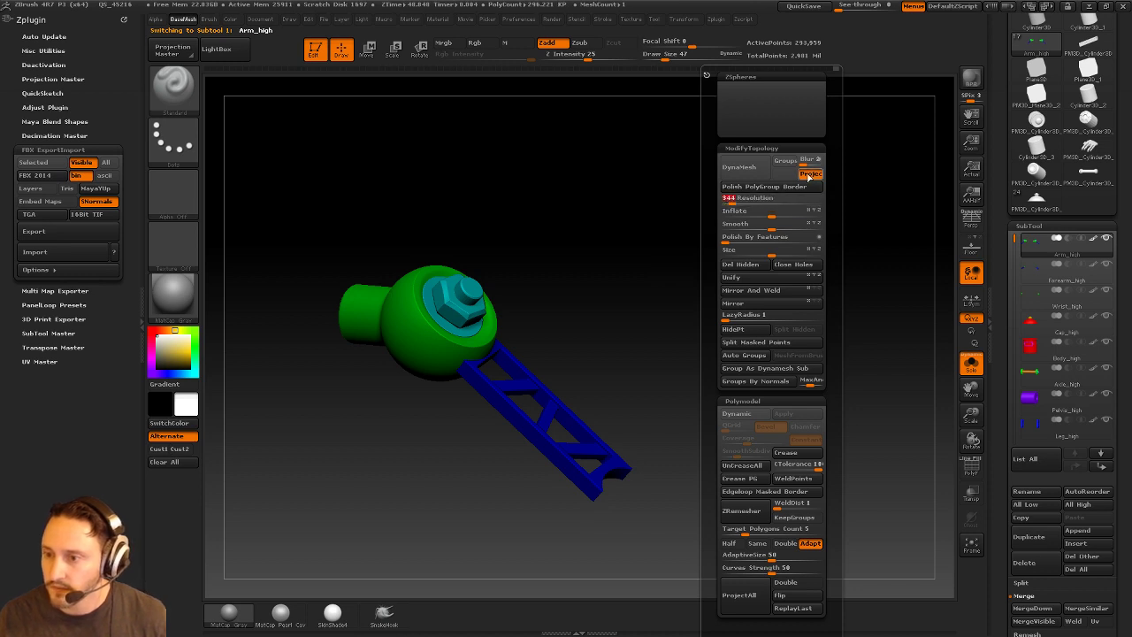
click(809, 176)
click(764, 169)
alt+drag(719, 202, 750, 213)
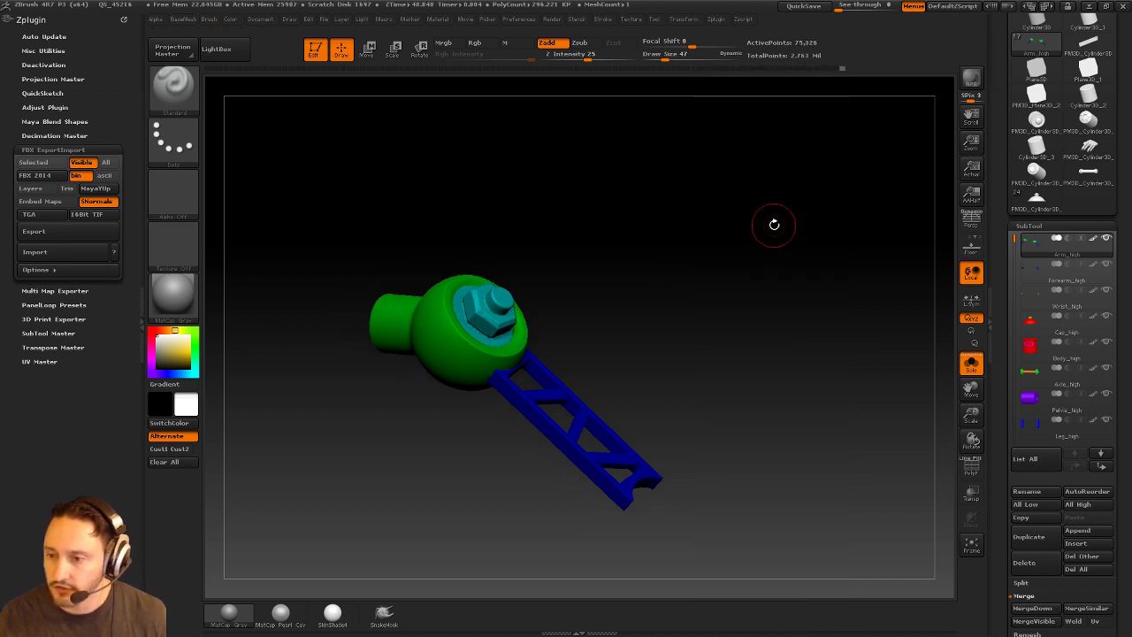
Turn off polypaint display on the subtools and smooth the rough ring around the shoulder bolt on Arm_high.
click(1093, 238)
drag(714, 306, 757, 314)
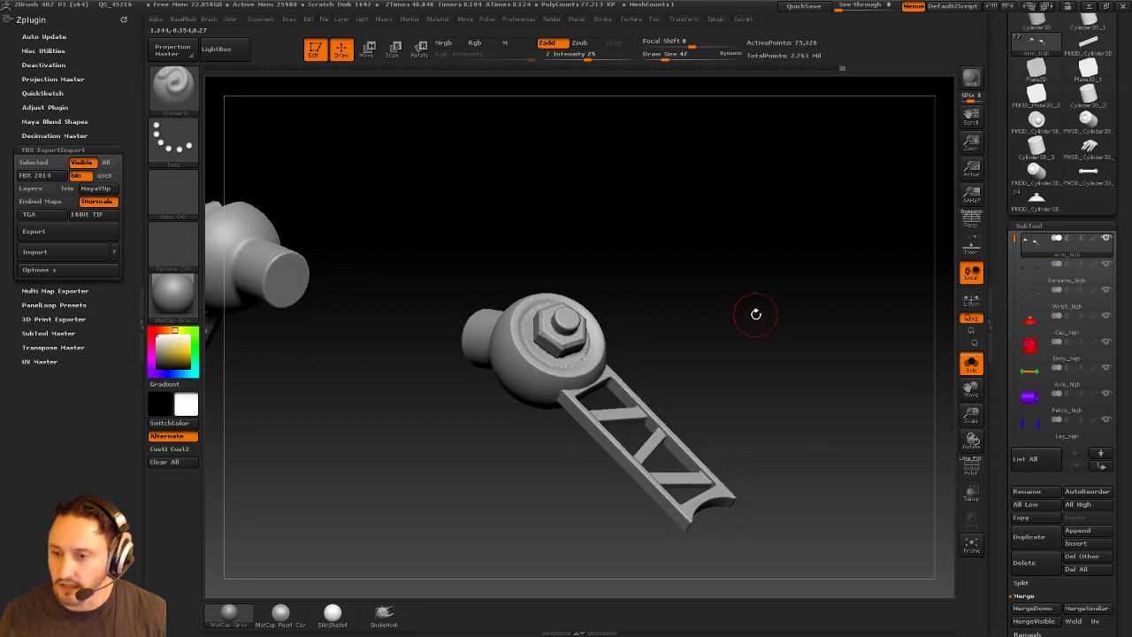
alt+drag(697, 354, 664, 226)
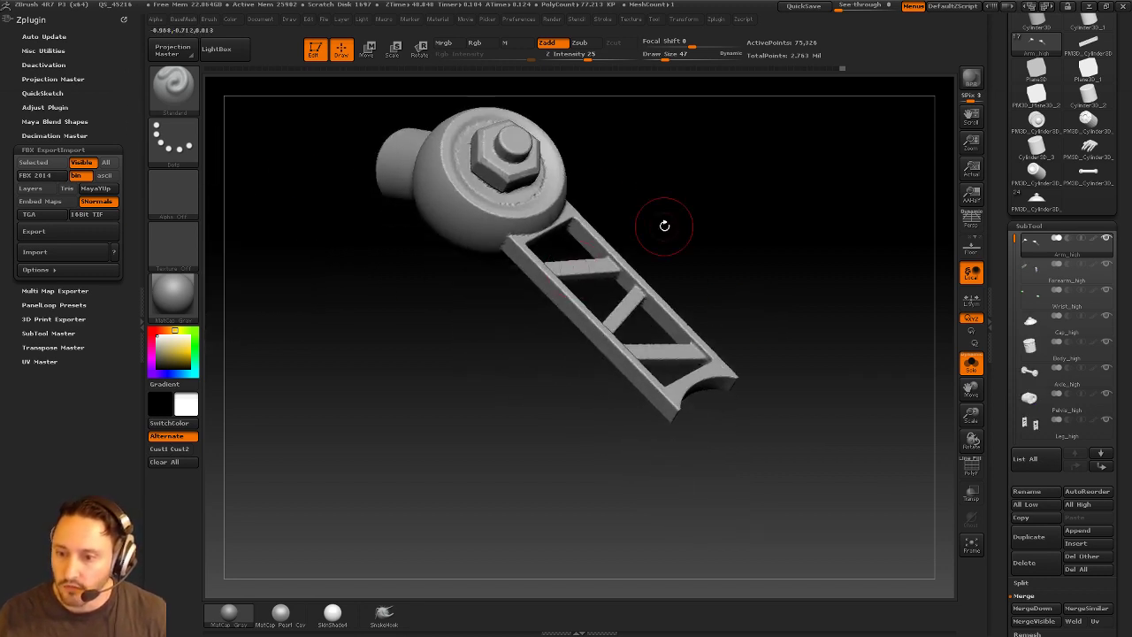
mouse_move(520, 210)
shift+mouse_down()
mouse_move(507, 200)
mouse_move(525, 189)
shift+mouse_up()
drag(610, 152, 613, 200)
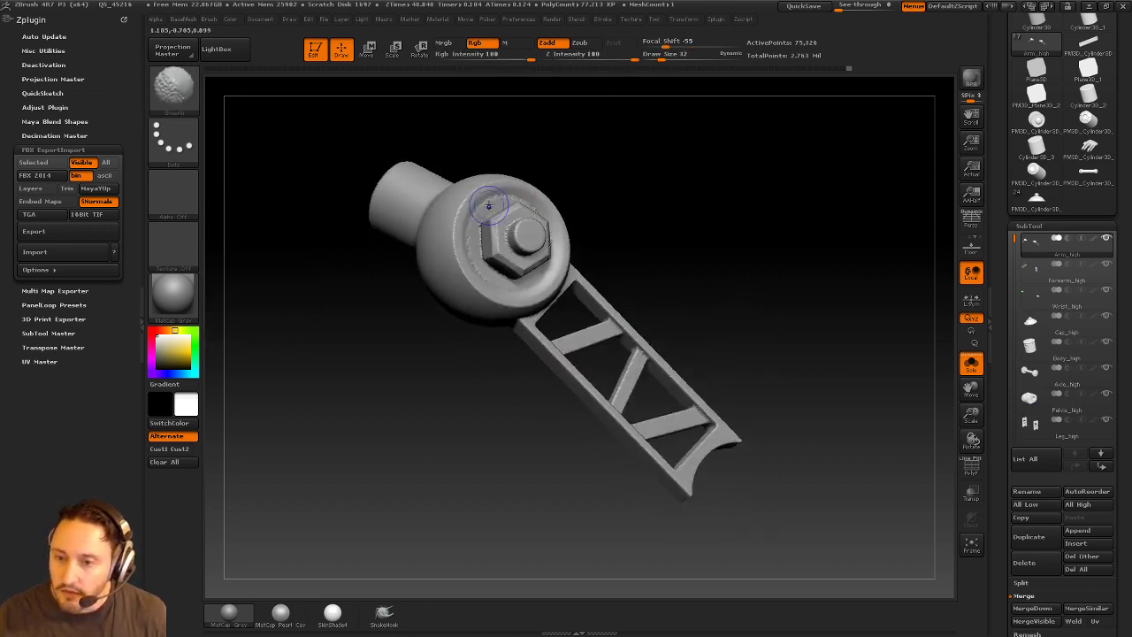
mouse_move(489, 205)
shift+mouse_down()
mouse_move(508, 195)
mouse_move(540, 207)
shift+mouse_up()
drag(589, 144, 576, 156)
shift+drag(466, 227, 540, 264)
mouse_move(641, 212)
mouse_down()
mouse_move(592, 230)
mouse_move(555, 223)
mouse_up()
mouse_move(653, 170)
mouse_down()
mouse_move(743, 179)
mouse_move(748, 131)
mouse_up()
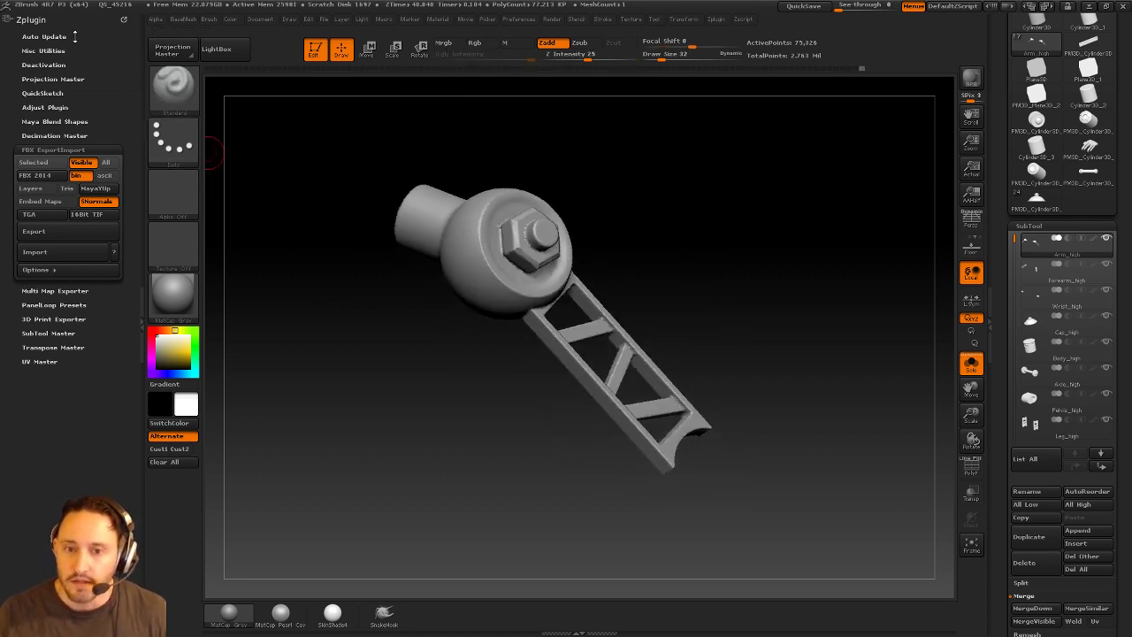
Pre-process the current Arm_high subtool with Decimation Master.
shift+click(67, 153)
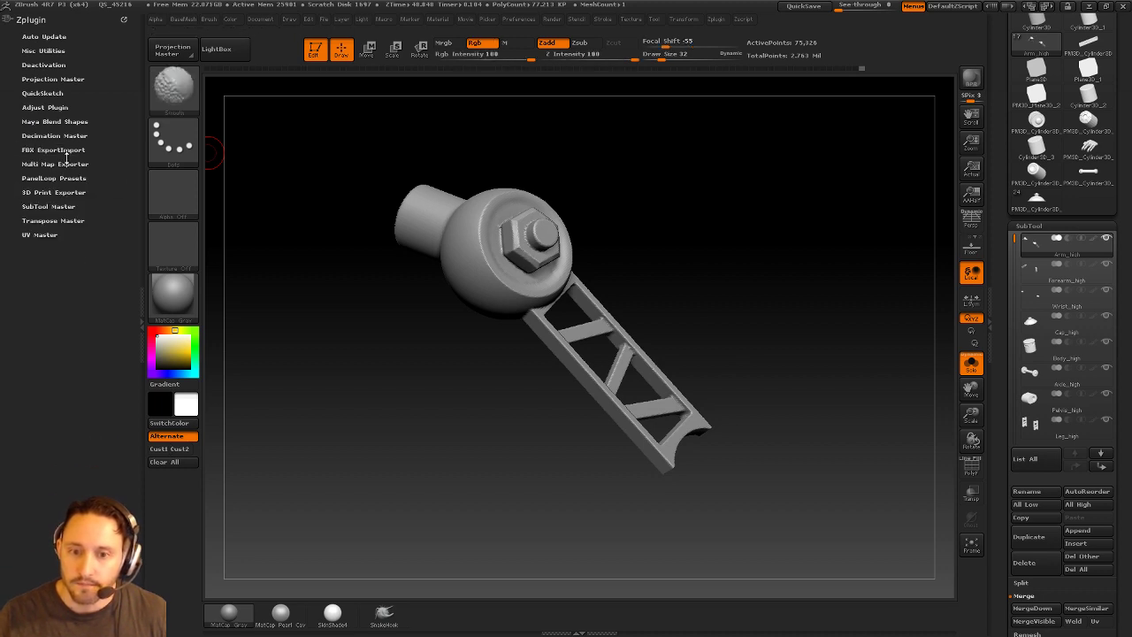
shift+click(53, 135)
click(53, 238)
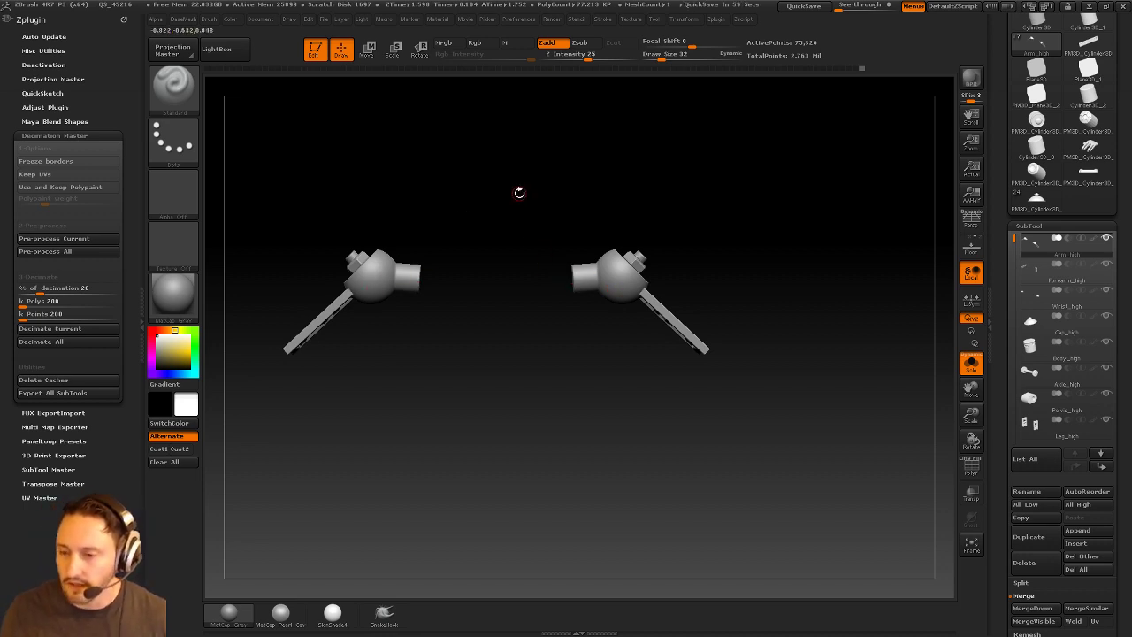
Decimate the current Arm_high subtool with a target of 4 k polys.
drag(519, 192, 719, 304)
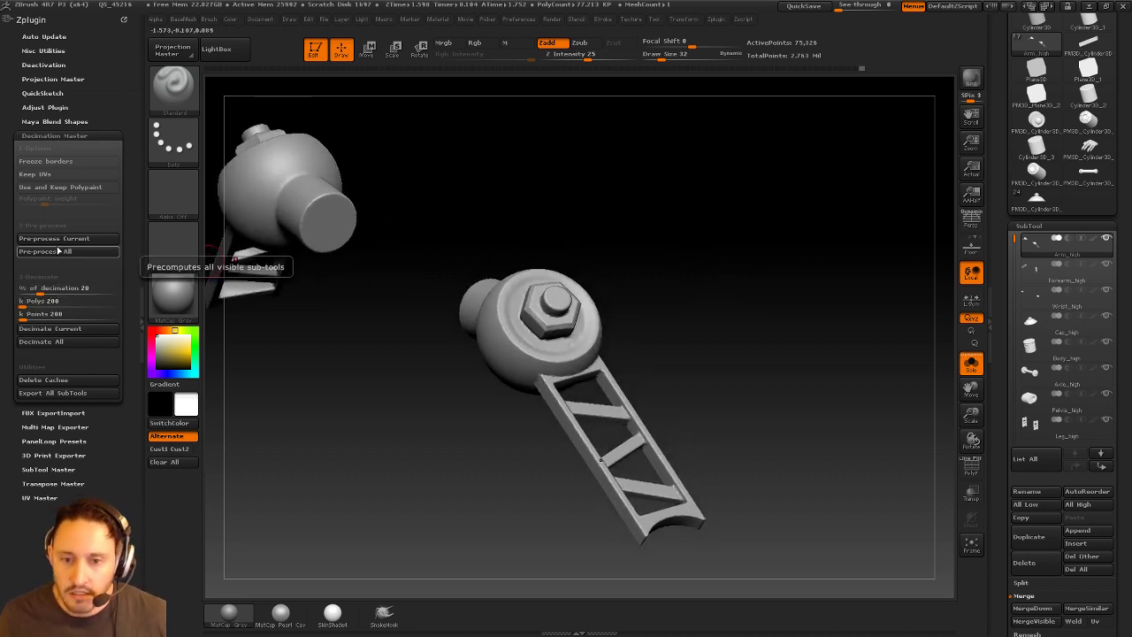
click(60, 301)
double_click(58, 302)
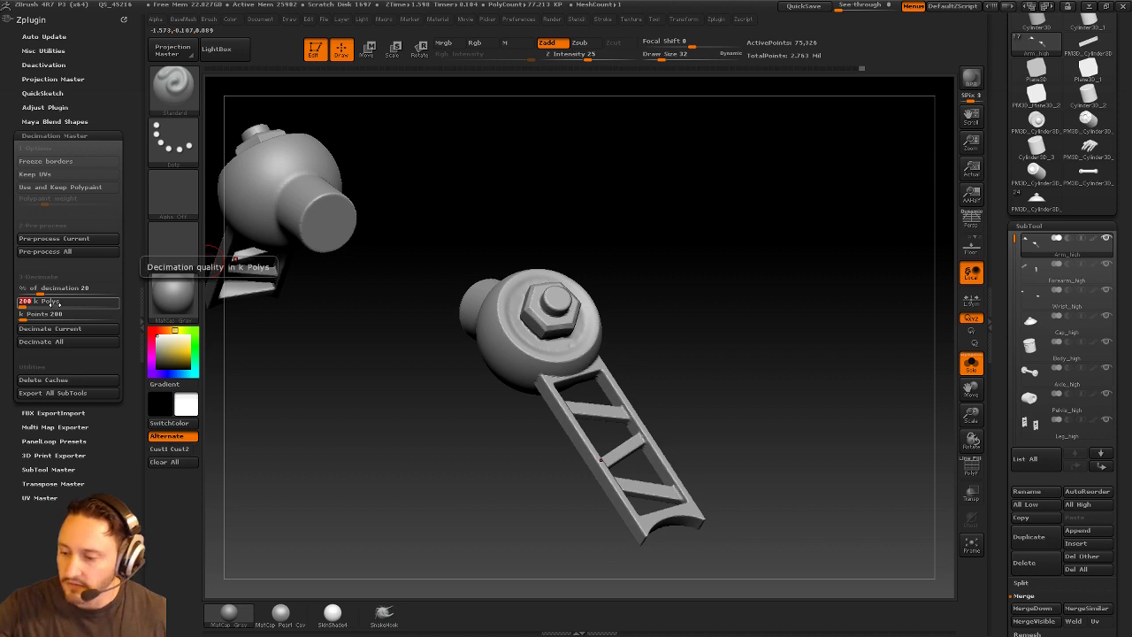
text(4)
key(Return)
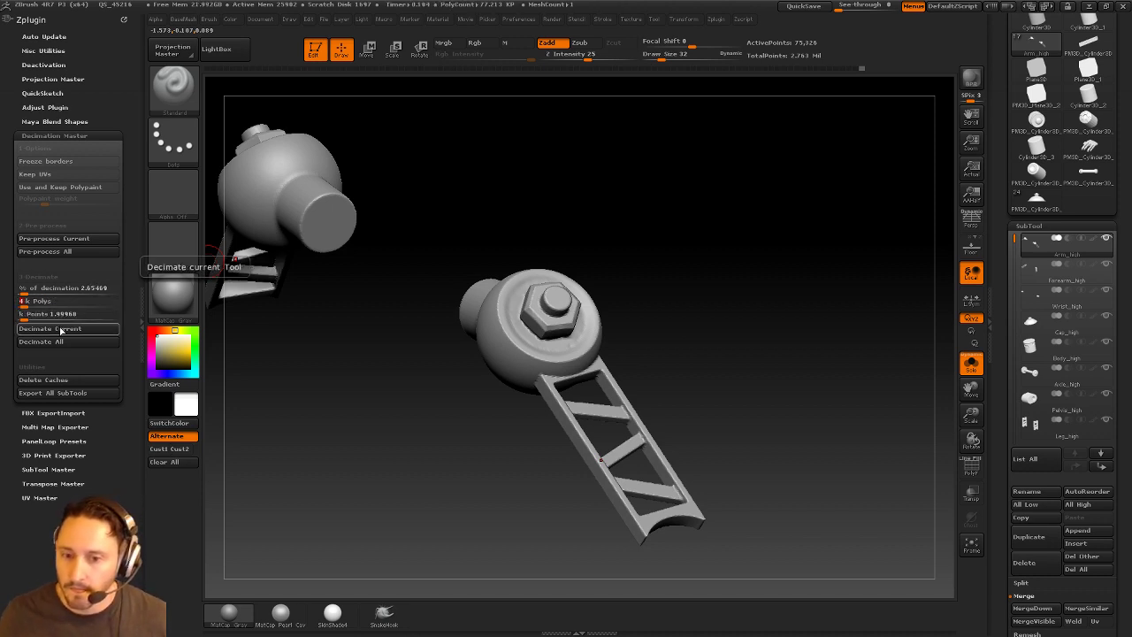
click(49, 328)
drag(699, 265, 675, 278)
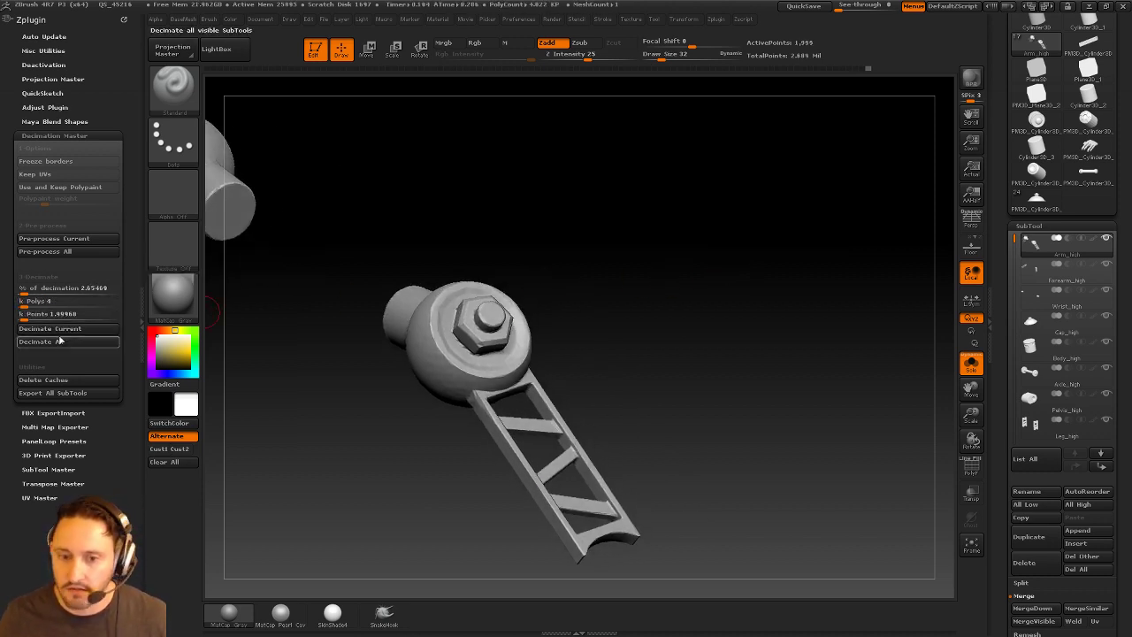
Lower the decimation target to 1 k polys and decimate Arm_high again.
text(1)
key(Return)
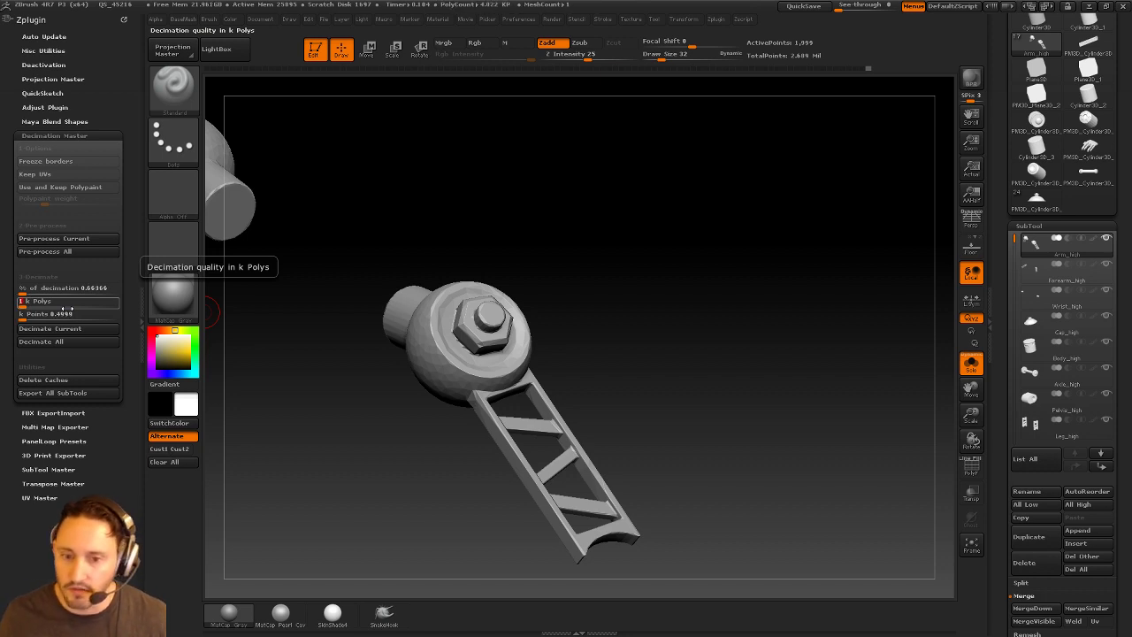
click(49, 329)
drag(654, 301, 623, 314)
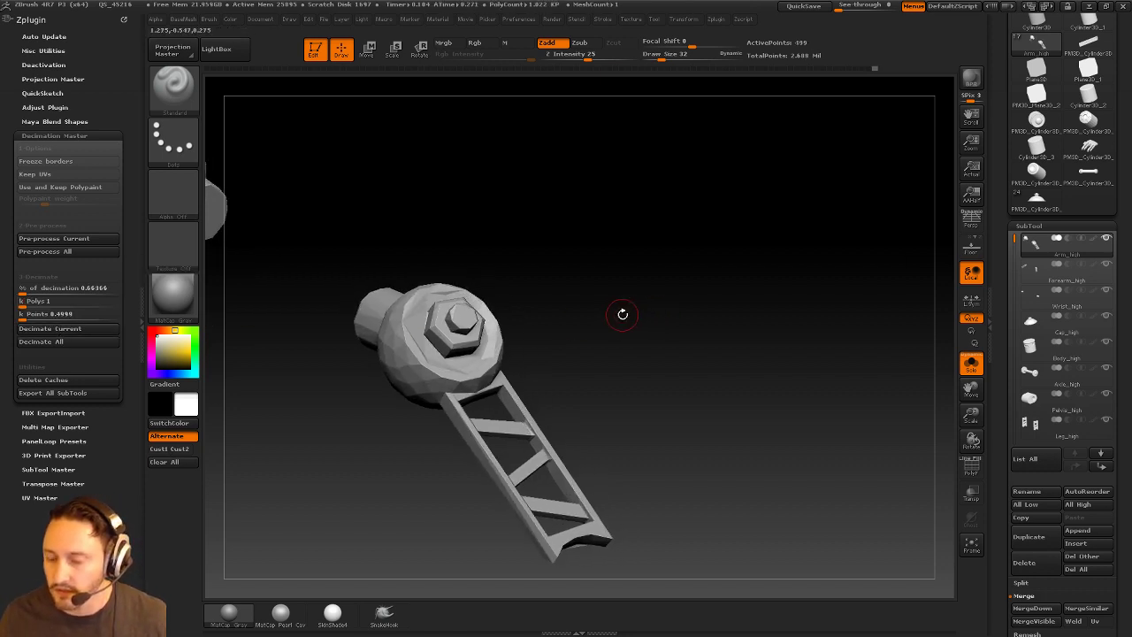
Decimate Arm_high again with the target set to 1.1 k polys.
click(92, 290)
click(86, 301)
text(1.1)
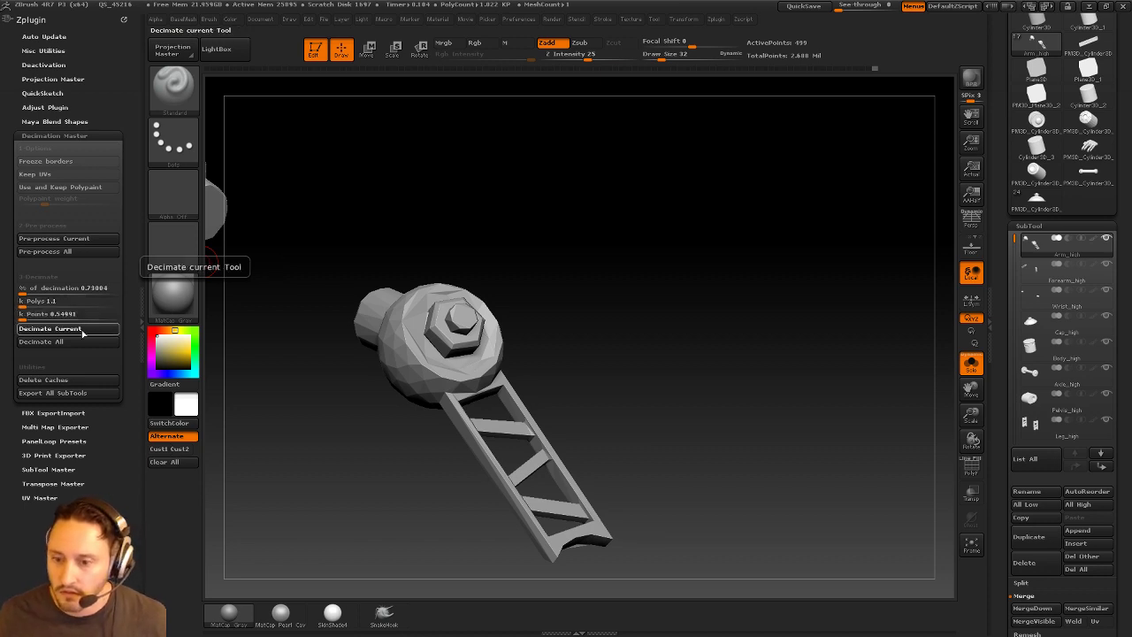
click(51, 328)
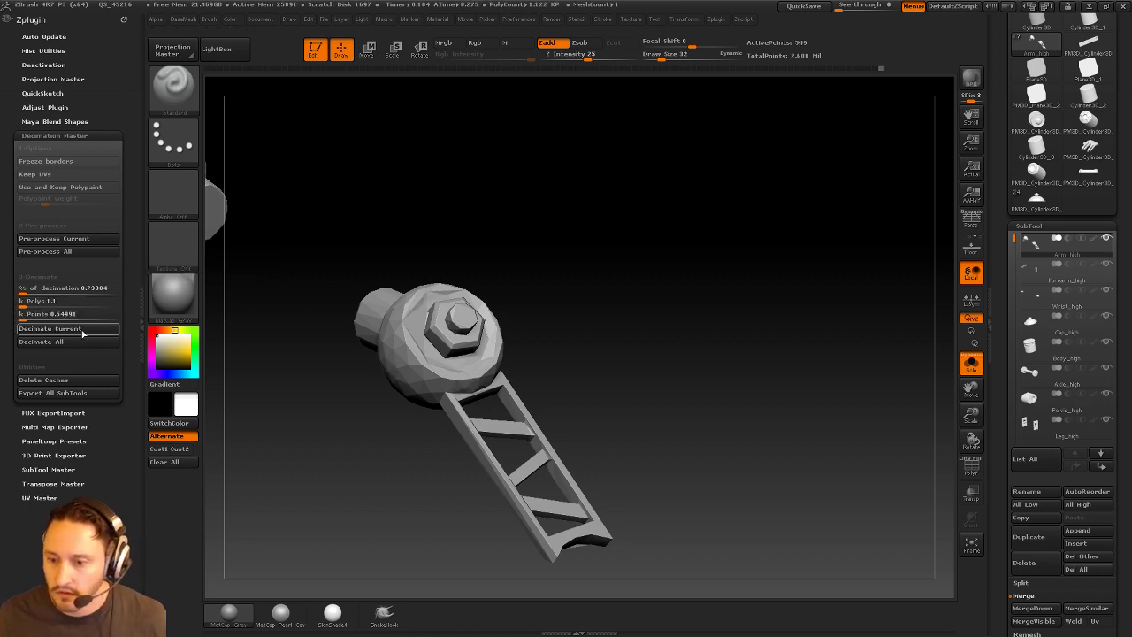
Set the decimation target to 1.25 k polys and decimate Arm_high with it.
click(81, 305)
text(1.2)
key(Return)
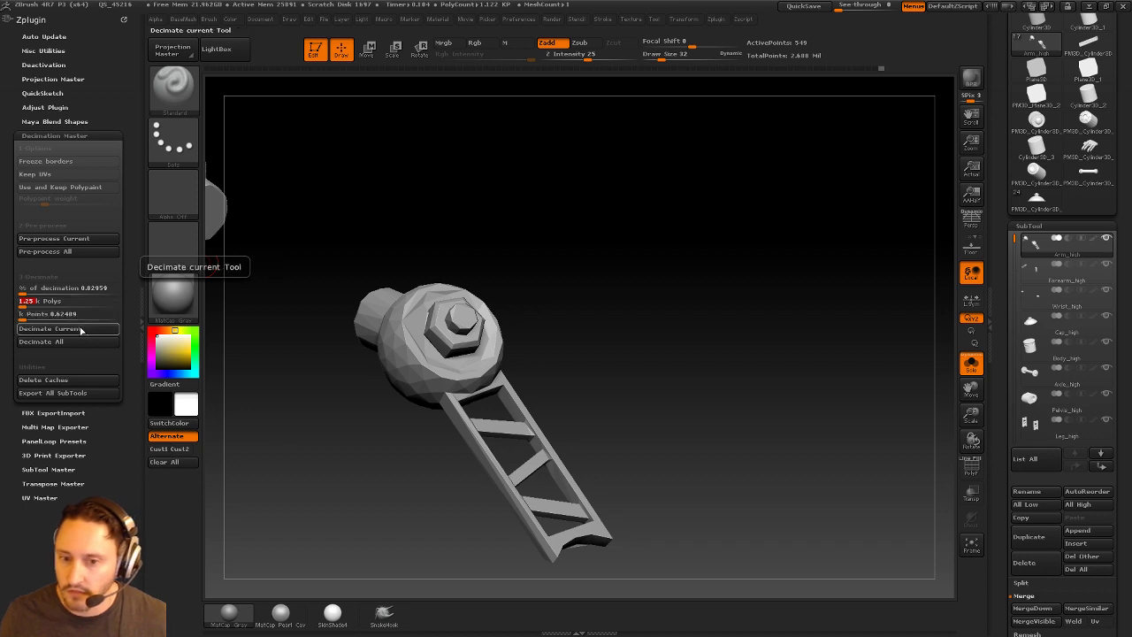
click(80, 330)
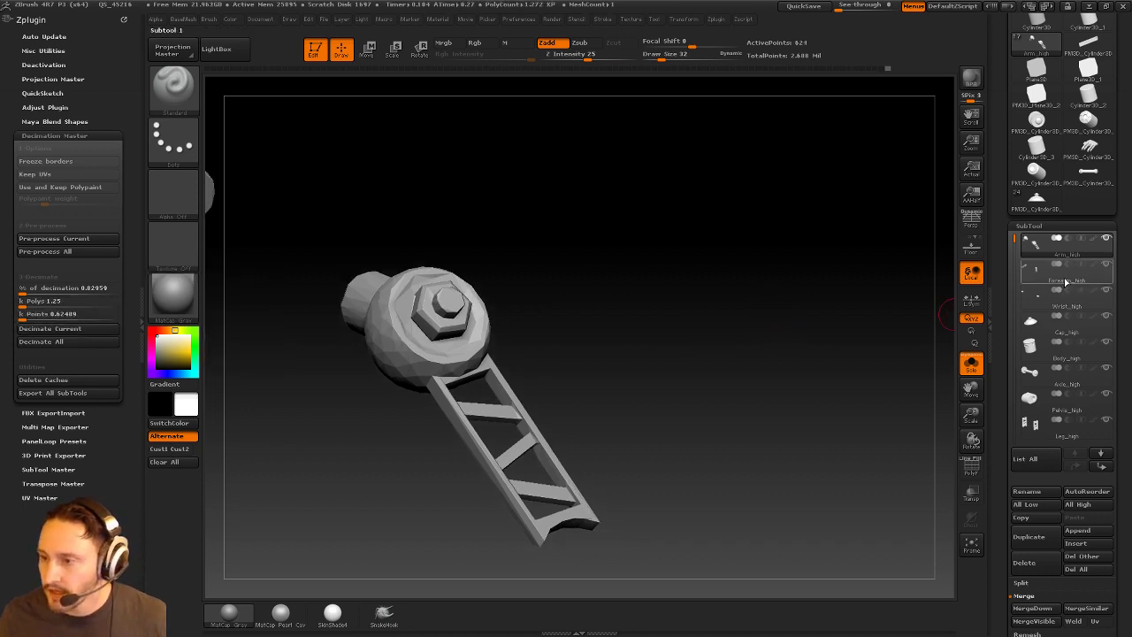
Select the Forearm_high subtool and DynaMesh it at a higher resolution with projection turned off.
click(1044, 272)
drag(695, 328, 703, 201)
key(b)
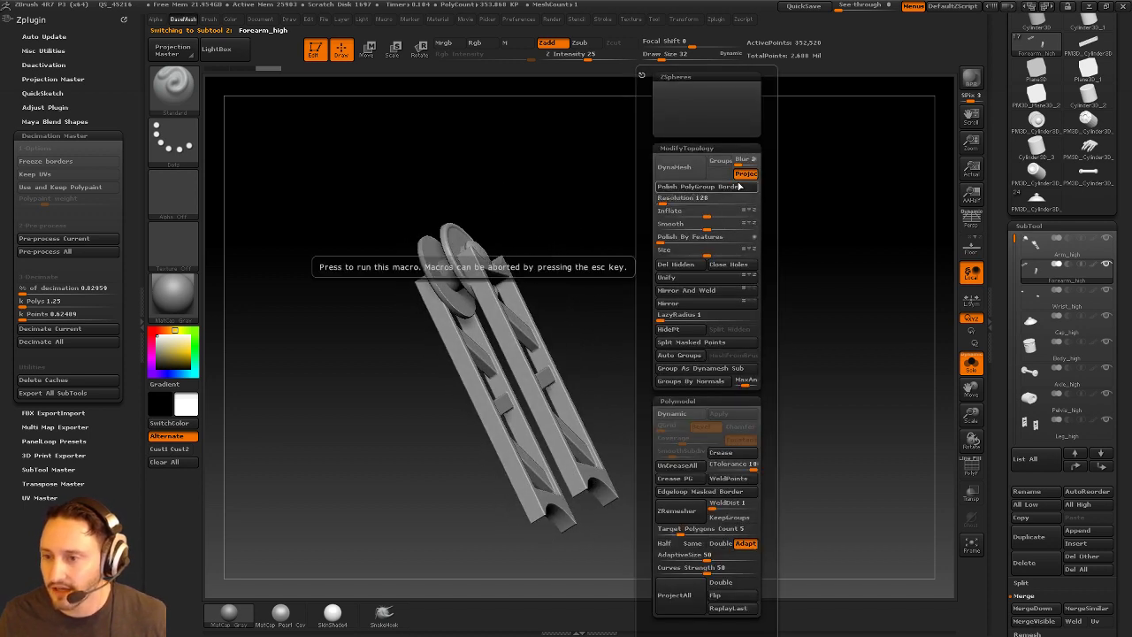
click(745, 175)
drag(744, 162, 733, 162)
click(666, 199)
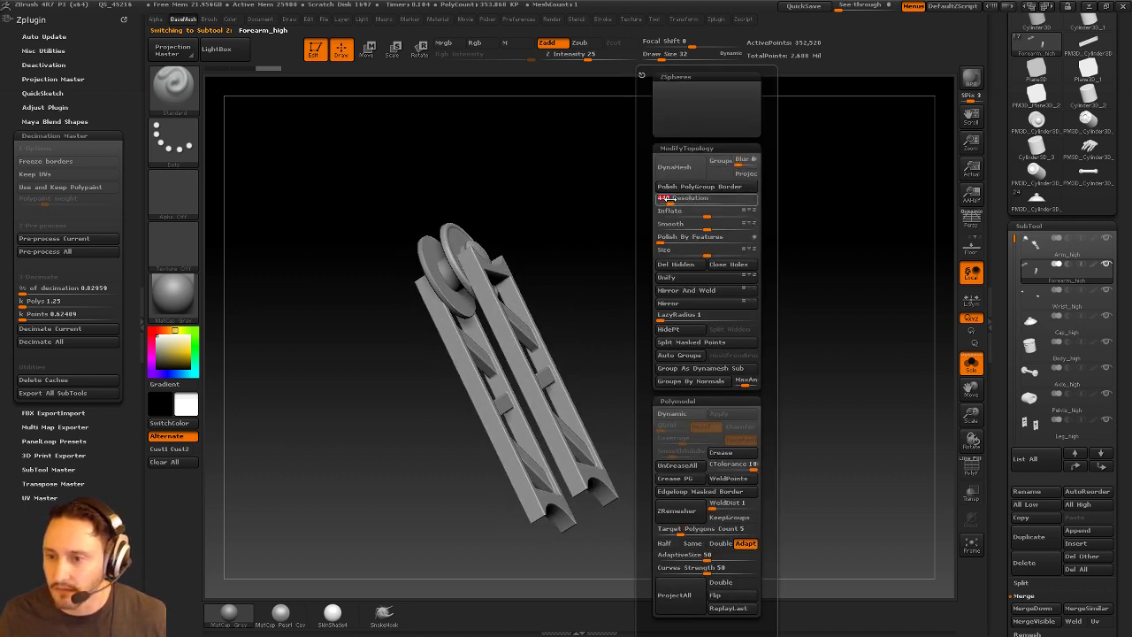
click(674, 166)
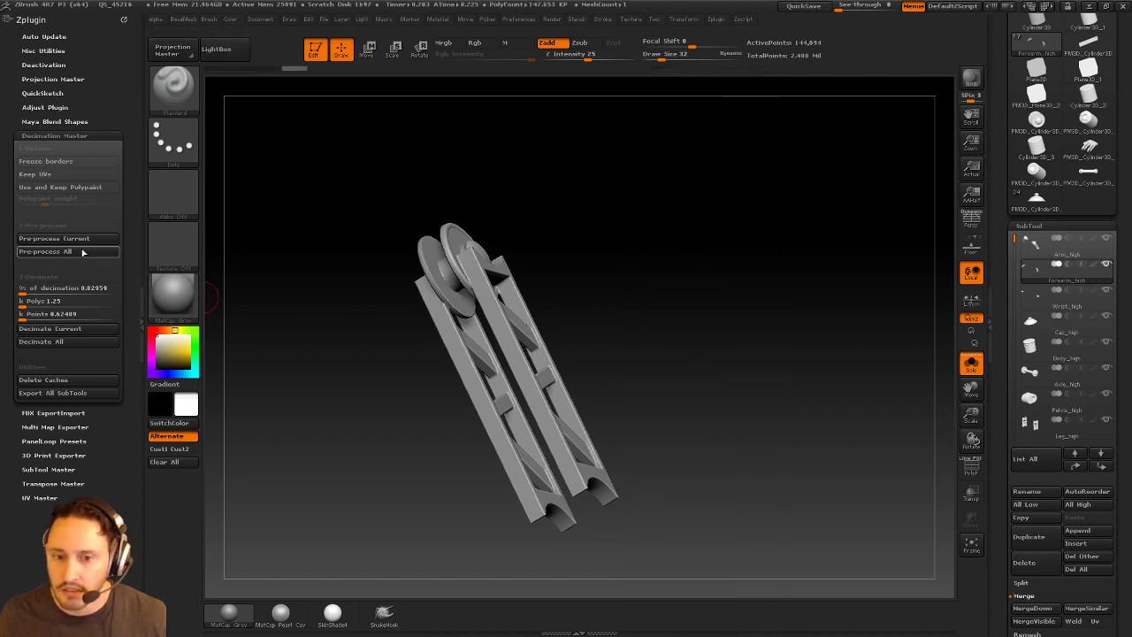
Pre-process Forearm_high with Decimation Master and decimate it to 2 k polys.
click(54, 238)
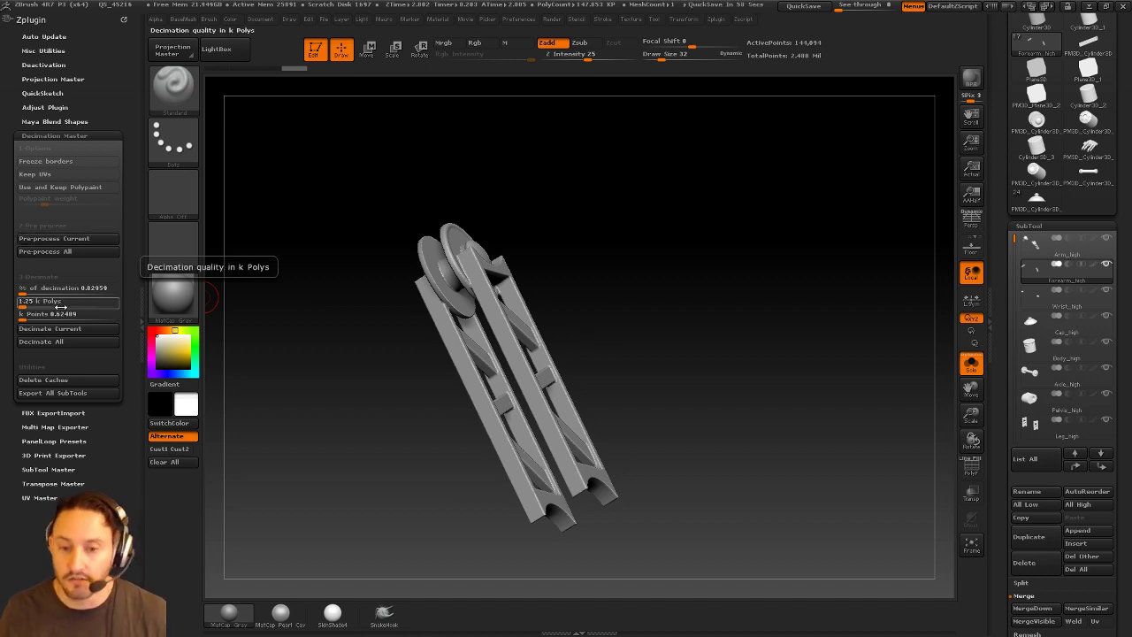
click(60, 301)
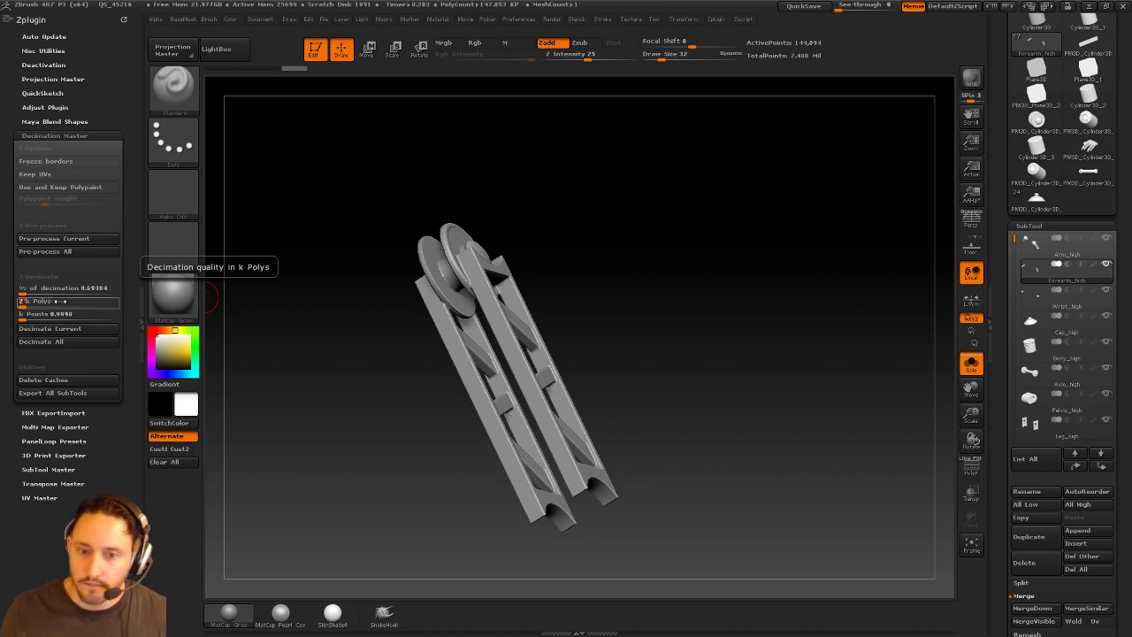
click(51, 328)
drag(672, 226, 761, 312)
Select the Wrist_high subtool, pre-process it and decimate it to 0.5 k polys.
click(1080, 305)
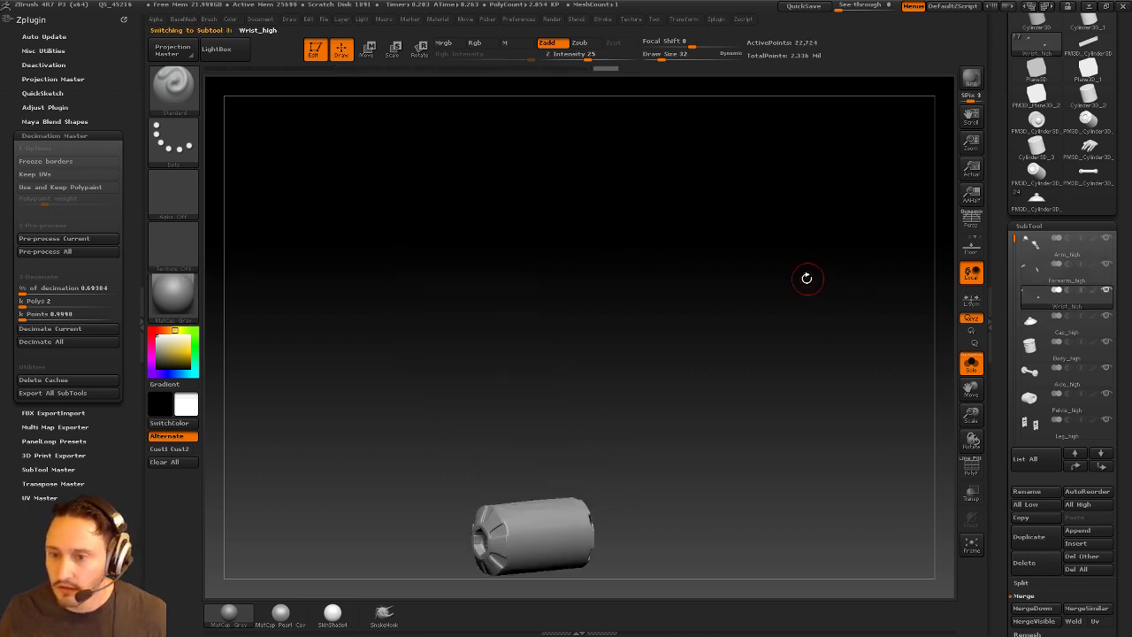
drag(805, 276, 707, 171)
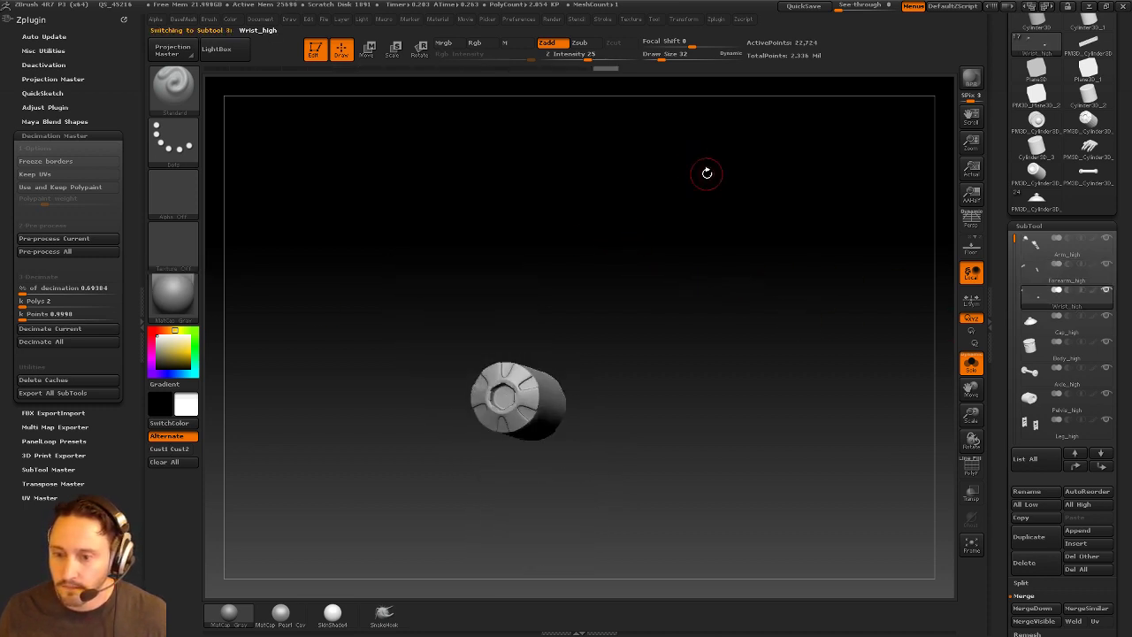
click(92, 239)
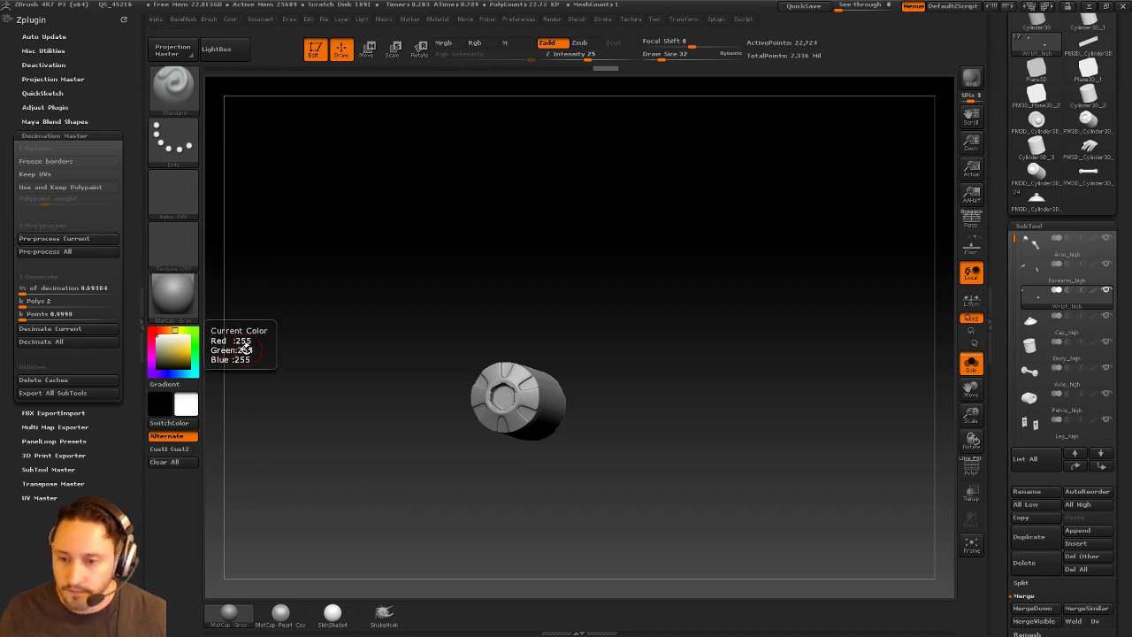
click(54, 307)
text(.5)
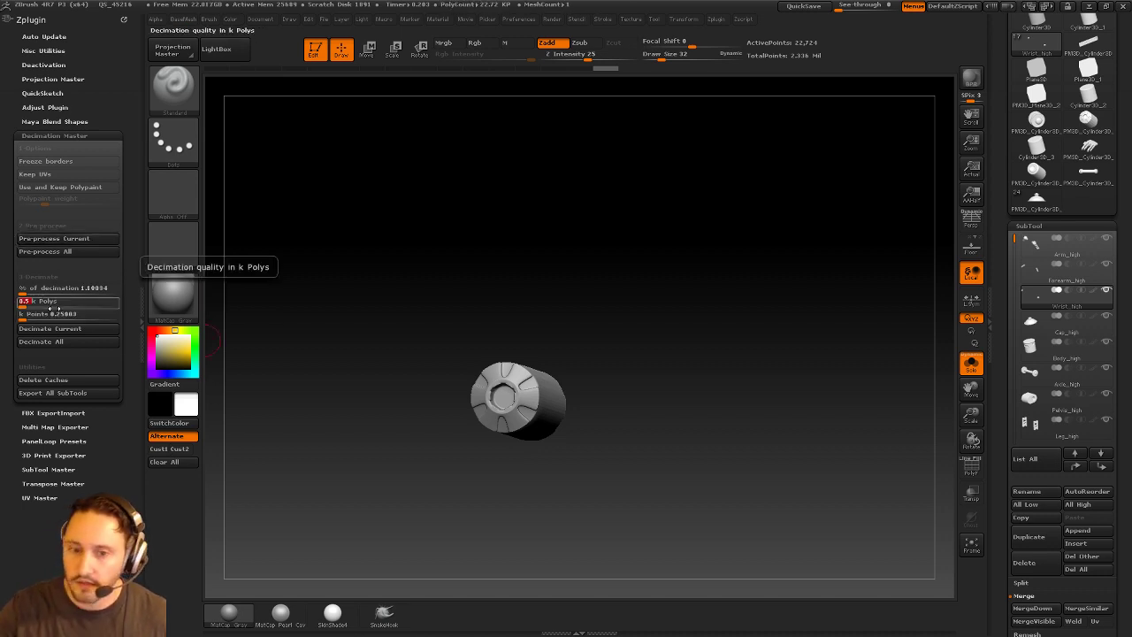
text(0.5)
key(Return)
click(53, 328)
drag(425, 334, 928, 349)
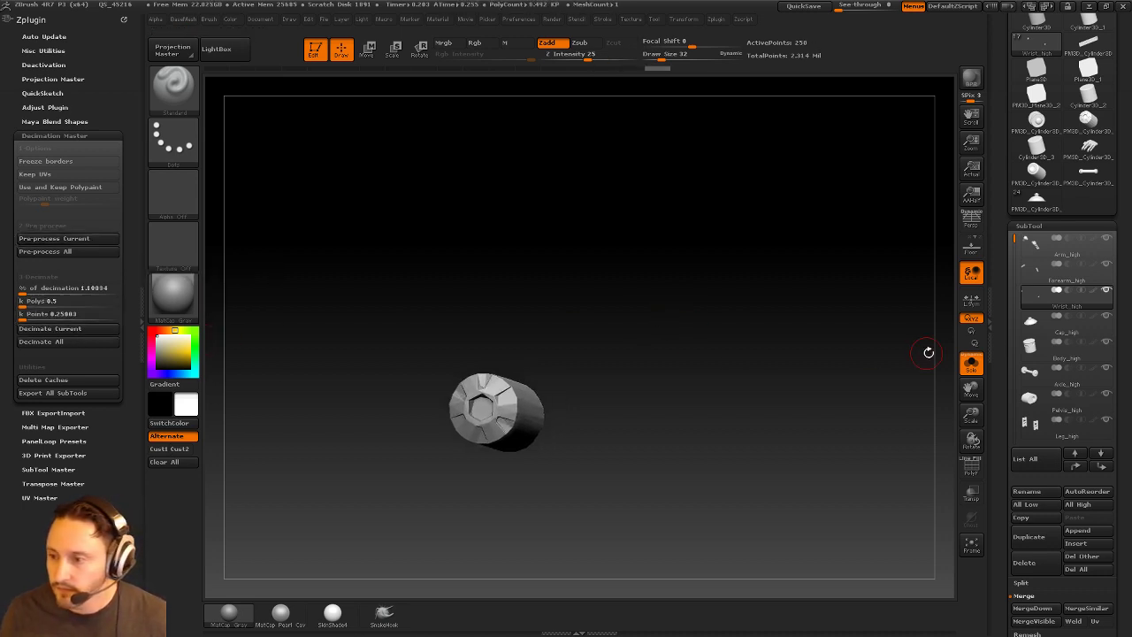
Select the Cap_high subtool and pre-process it with Decimation Master, keeping it isolated in Solo mode.
click(1071, 335)
click(53, 239)
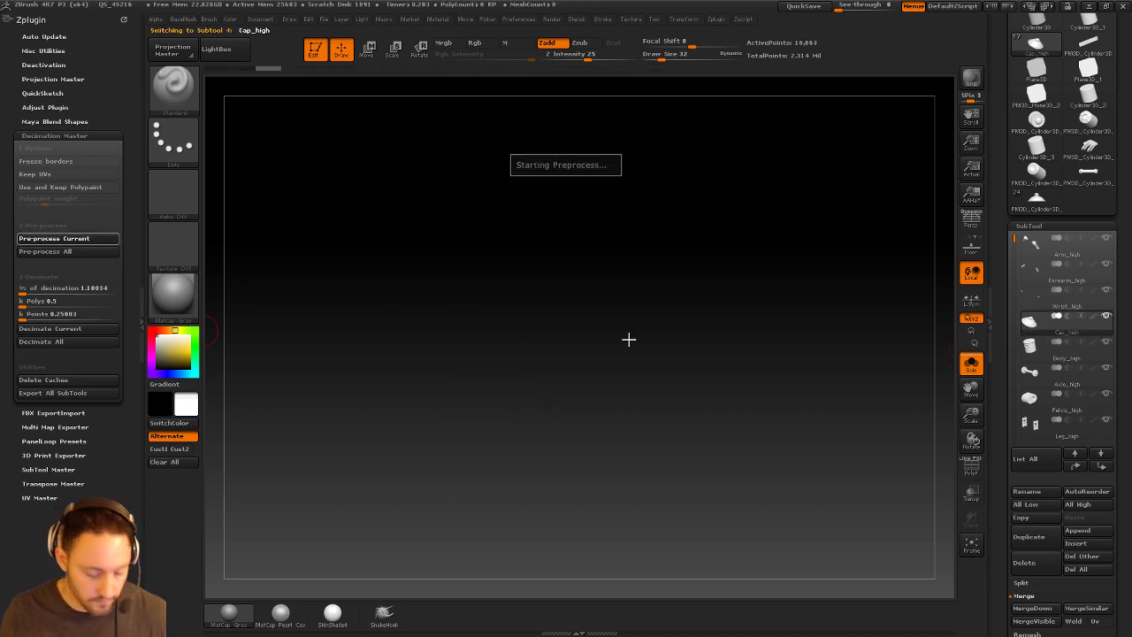
alt+drag(725, 340, 766, 250)
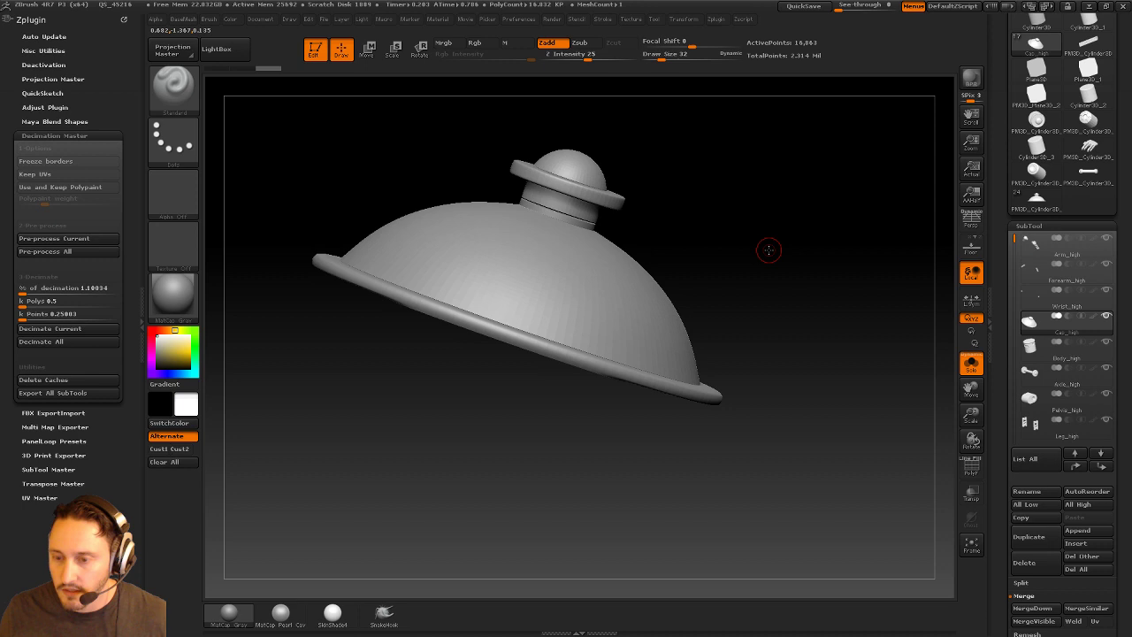
click(972, 364)
click(971, 363)
drag(834, 301, 798, 256)
DynaMesh the Cap_high subtool with projection turned off to fuse its parts into one mesh.
key(1)
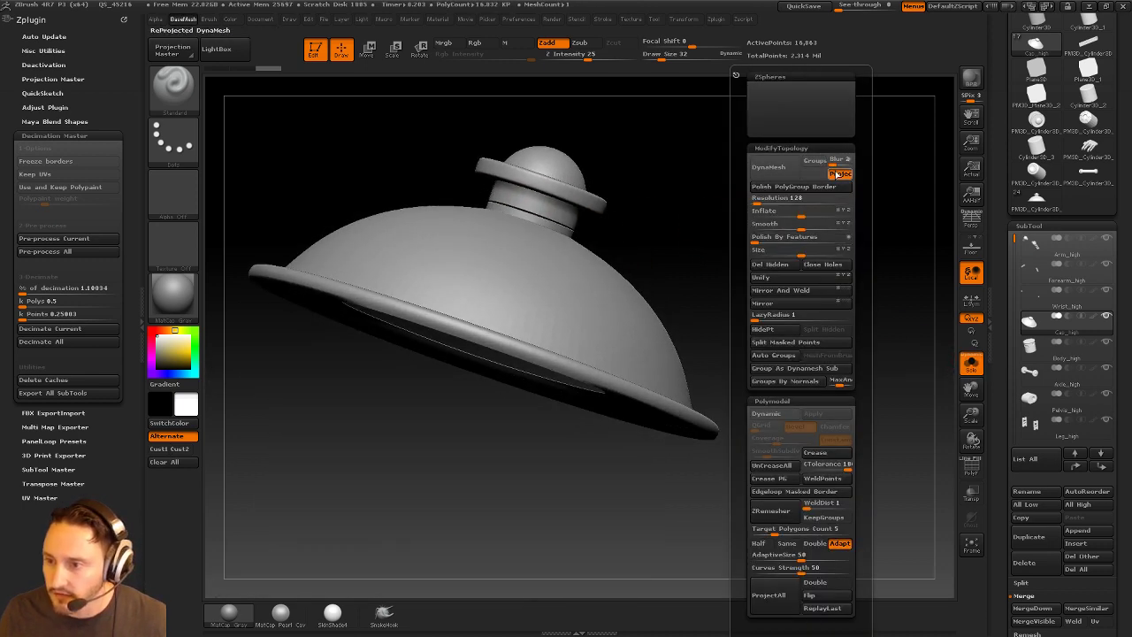
click(838, 173)
key(1)
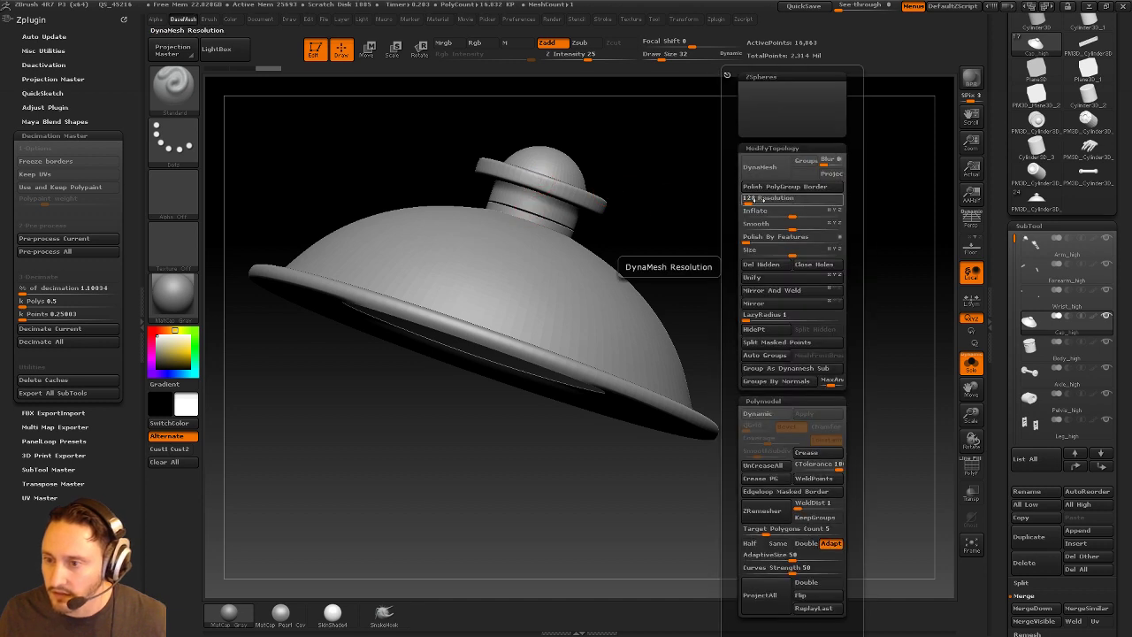
click(760, 167)
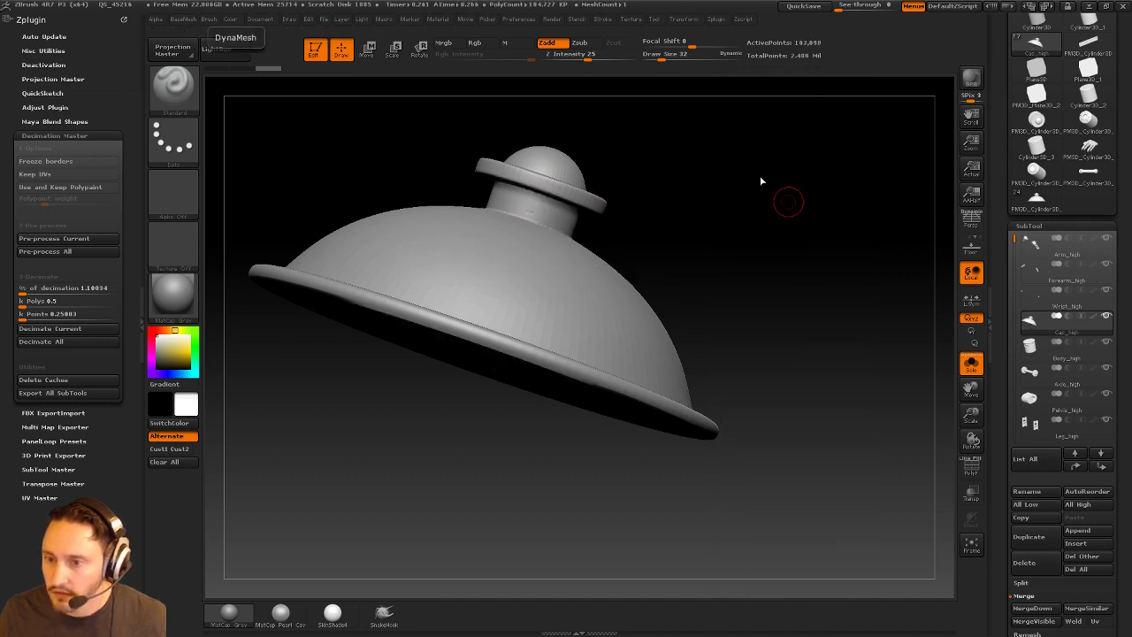
drag(760, 175, 755, 213)
Pre-process the DynaMeshed Cap_high subtool and decimate it to 1 k polys.
click(67, 241)
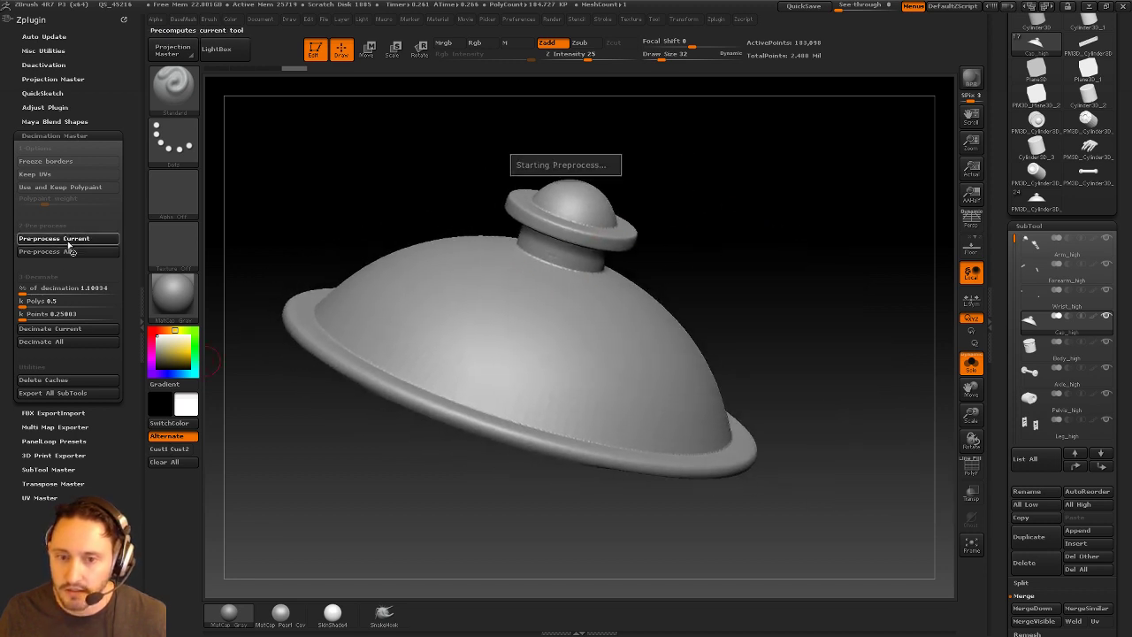
click(60, 301)
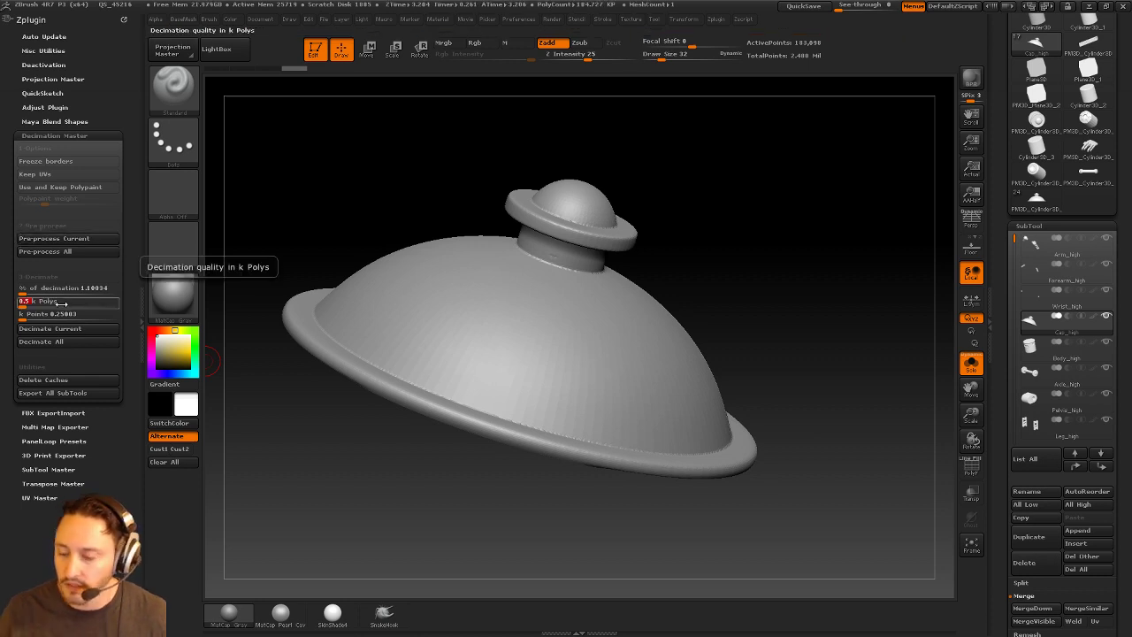
text(1)
key(Return)
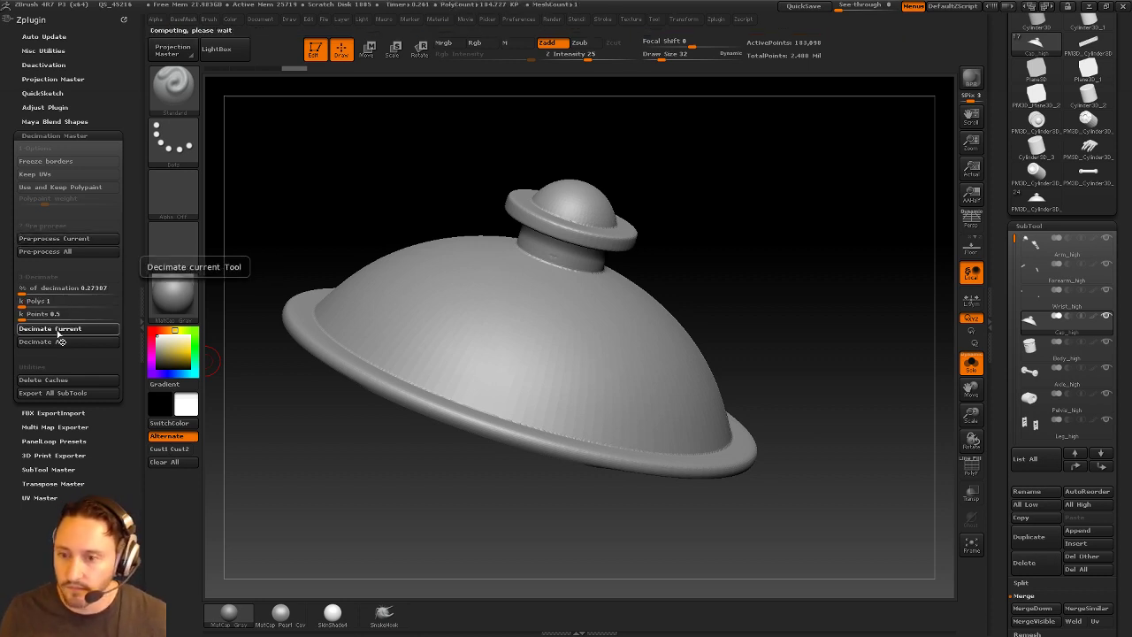
click(50, 328)
drag(753, 239, 943, 393)
Select the Body_high subtool and DynaMesh it at a higher resolution with projection turned off and blur set to 0.
click(1050, 360)
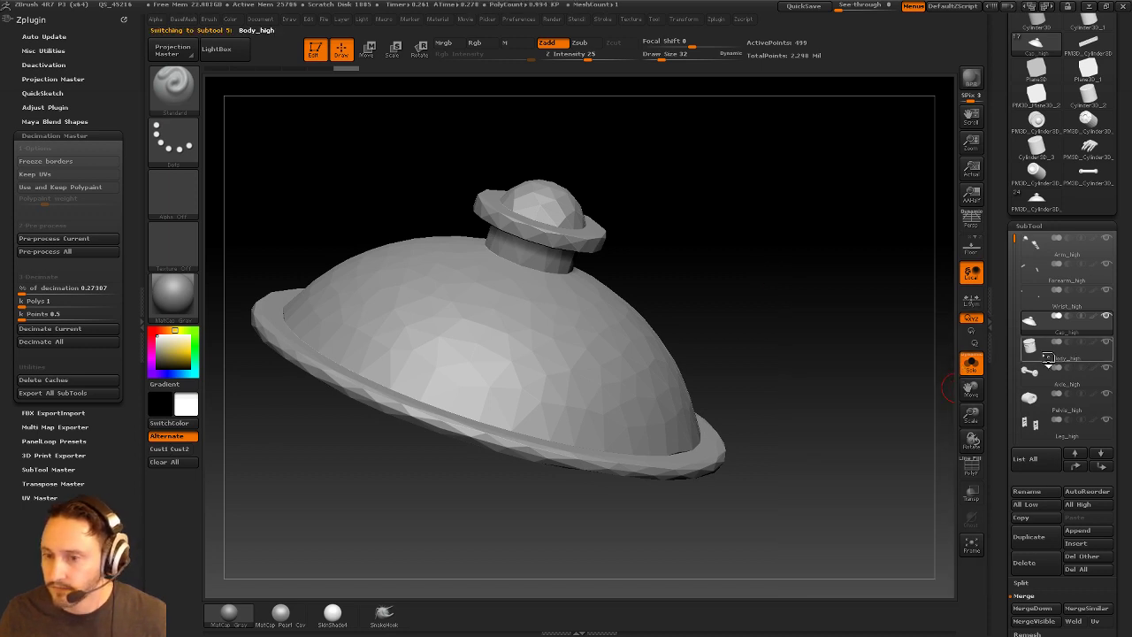
alt+drag(768, 298, 480, 90)
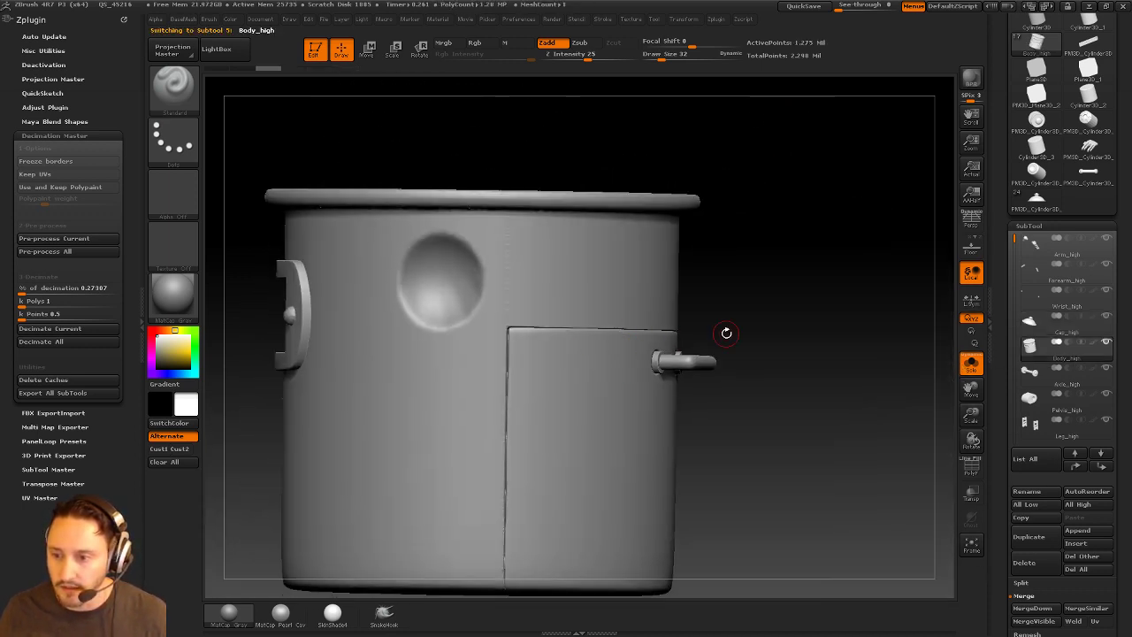
drag(727, 332, 763, 256)
click(971, 365)
click(971, 364)
key(1)
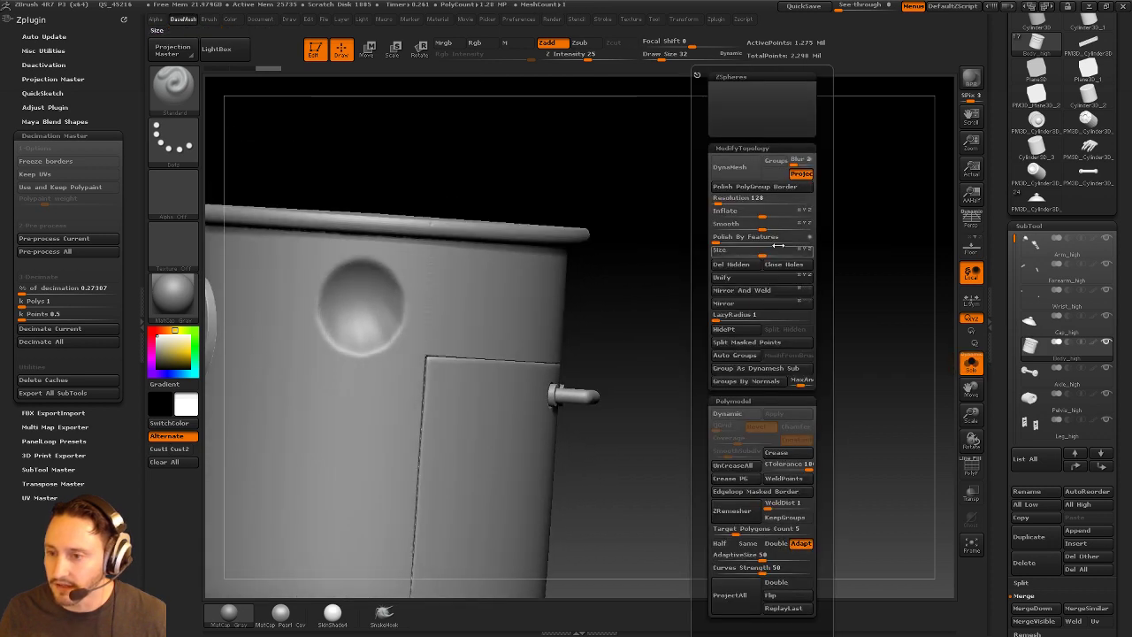
click(803, 173)
click(802, 160)
text(0)
click(735, 199)
text(1024)
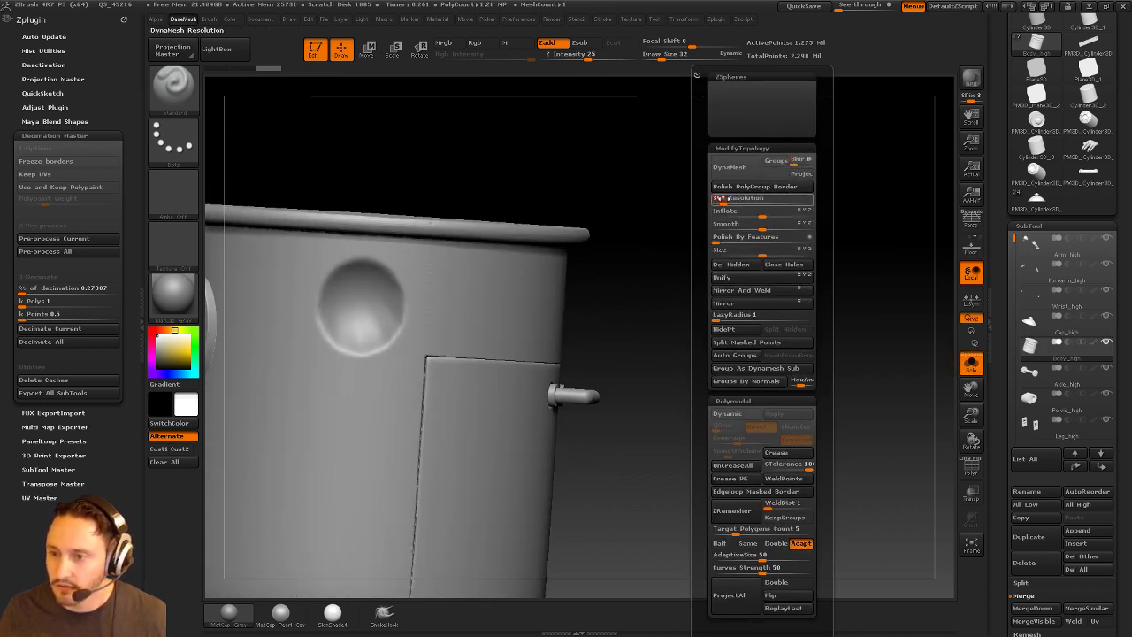
click(733, 168)
Smooth the door seam and the underside of Body_high with the Smooth brush.
drag(672, 252, 790, 236)
key(shift)
drag(876, 216, 958, 182)
mouse_move(649, 278)
shift+mouse_down()
mouse_move(495, 280)
mouse_move(490, 322)
mouse_move(703, 248)
shift+mouse_up()
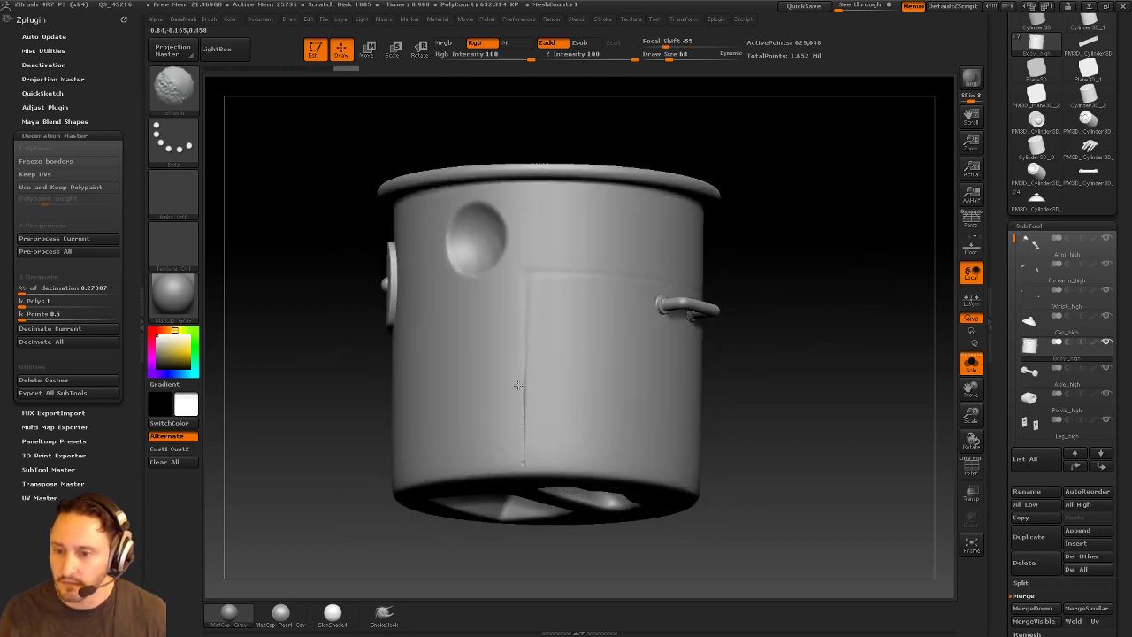
drag(524, 436, 588, 411)
drag(566, 479, 576, 381)
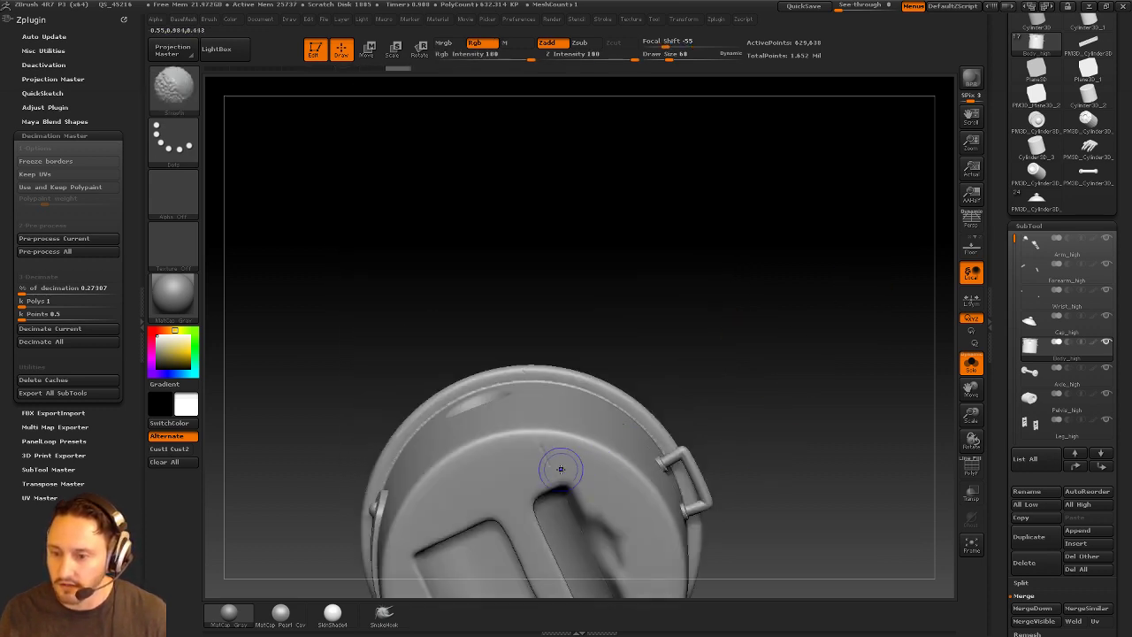
drag(663, 434, 654, 473)
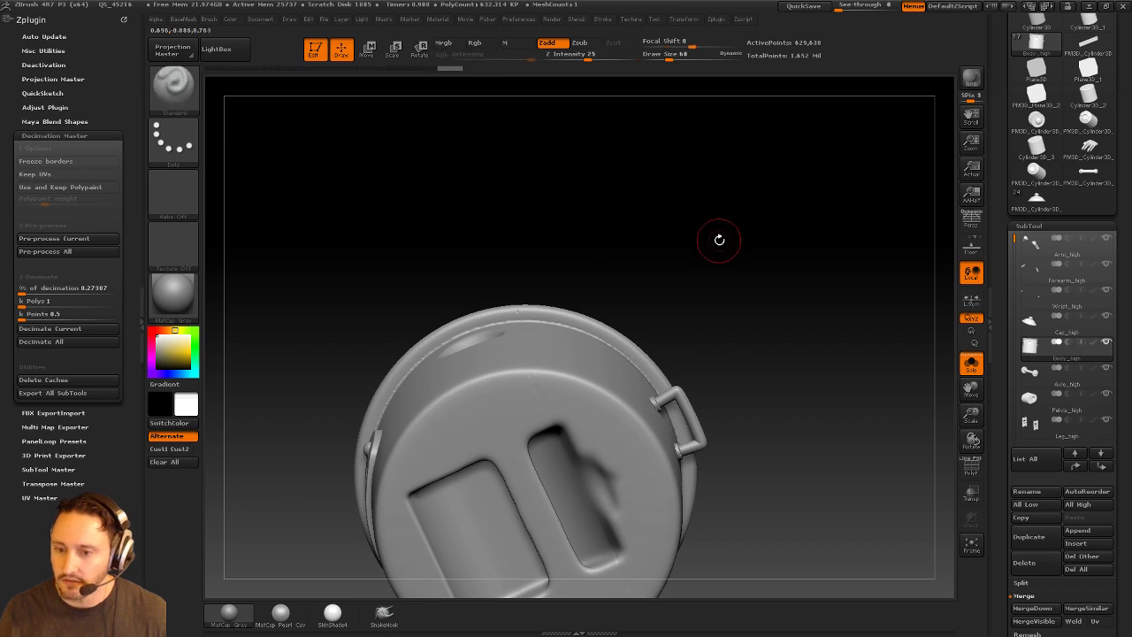
Pre-process the cleaned-up Body_high subtool and decimate it to 3 k polys.
mouse_move(718, 239)
mouse_down()
mouse_move(761, 296)
mouse_move(708, 235)
mouse_move(615, 319)
mouse_move(799, 260)
mouse_move(841, 263)
mouse_move(737, 333)
mouse_up()
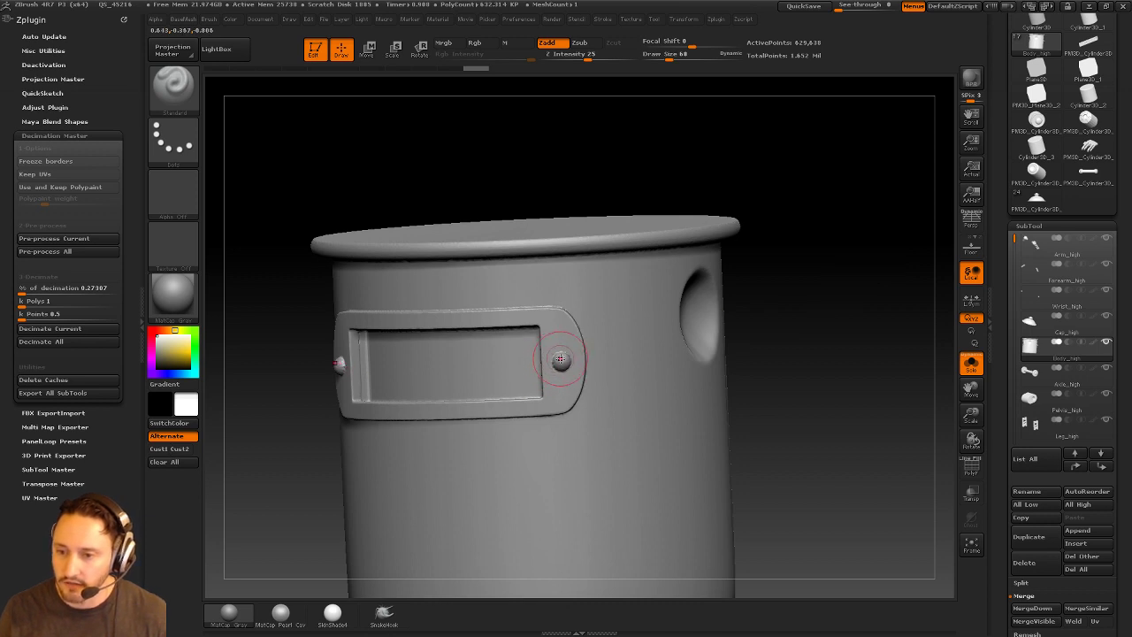
drag(801, 361, 883, 320)
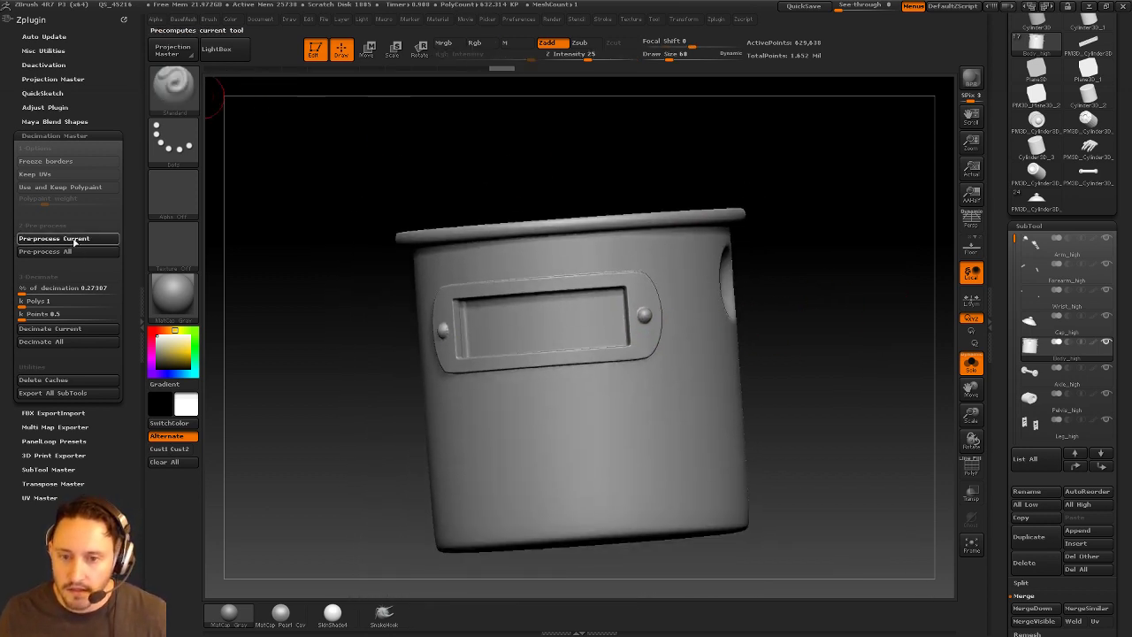
click(72, 239)
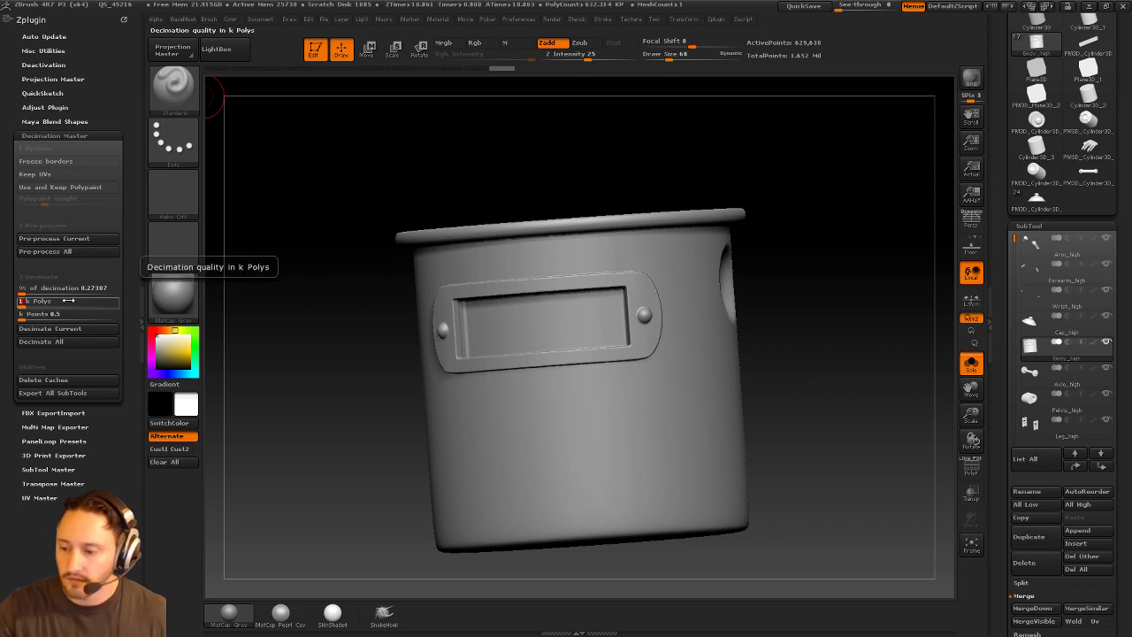
key(Return)
click(49, 328)
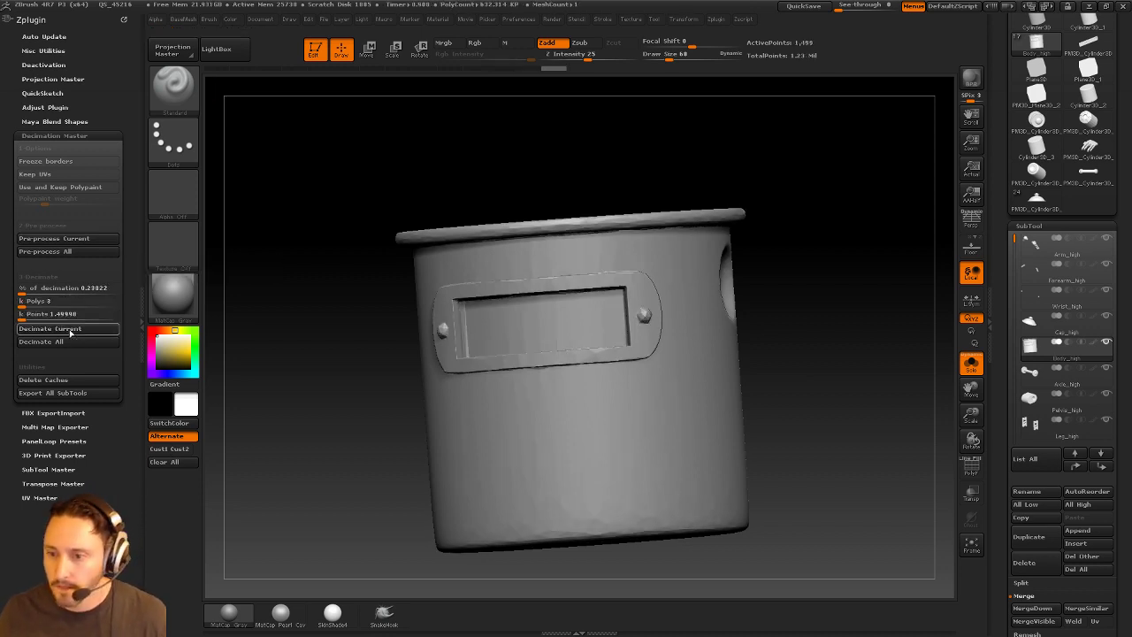
Select the Pelvis_high subtool and frame its bolt and end hole for inspection.
click(1067, 403)
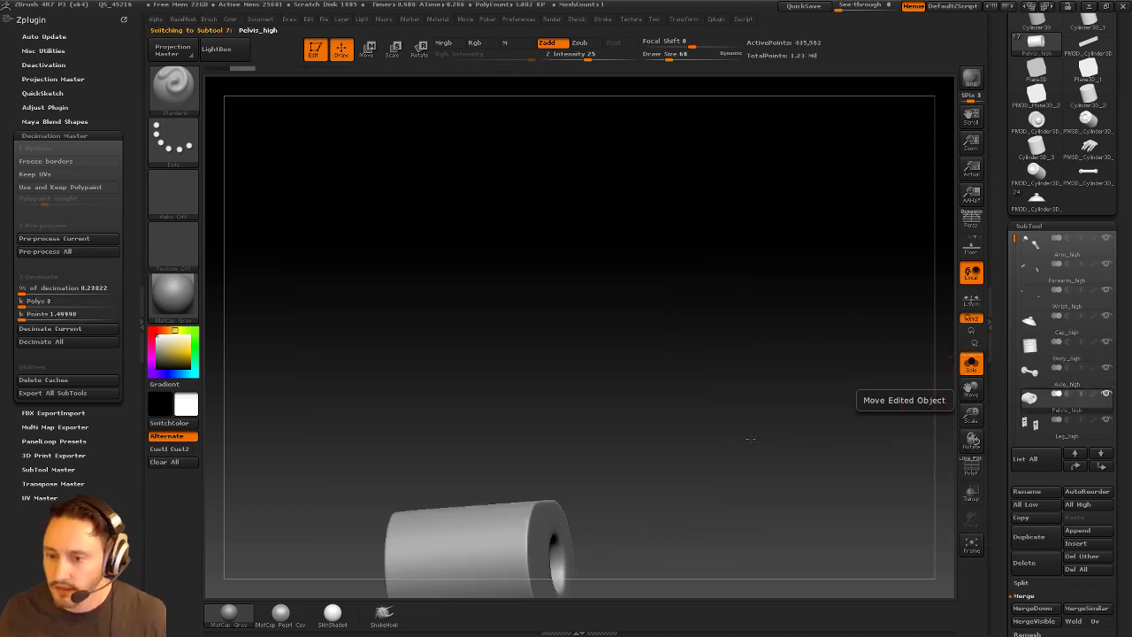
drag(757, 302, 316, 256)
drag(574, 268, 475, 207)
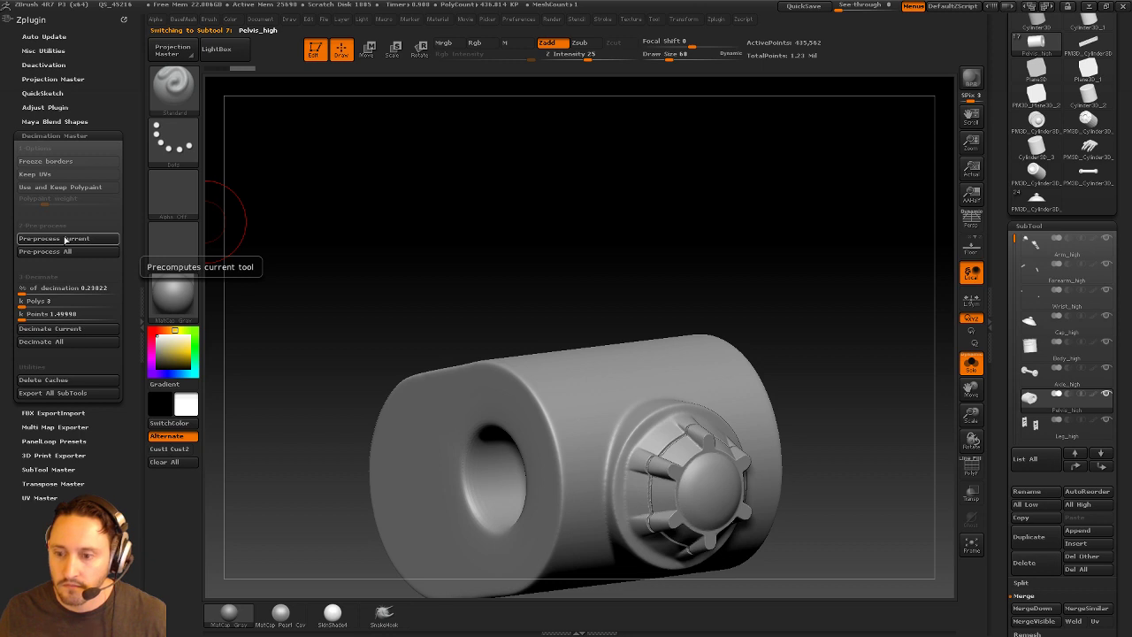
Try to DynaMesh Pelvis_high at a higher resolution with blur set to 0, and undo the remesh.
key(2)
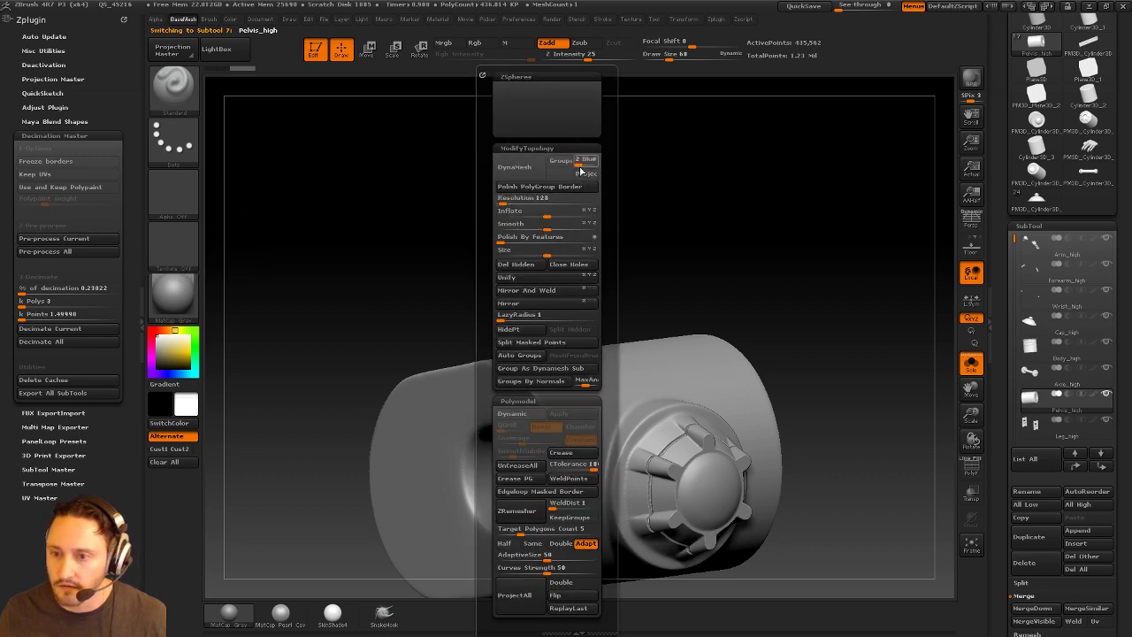
click(530, 177)
key(g)
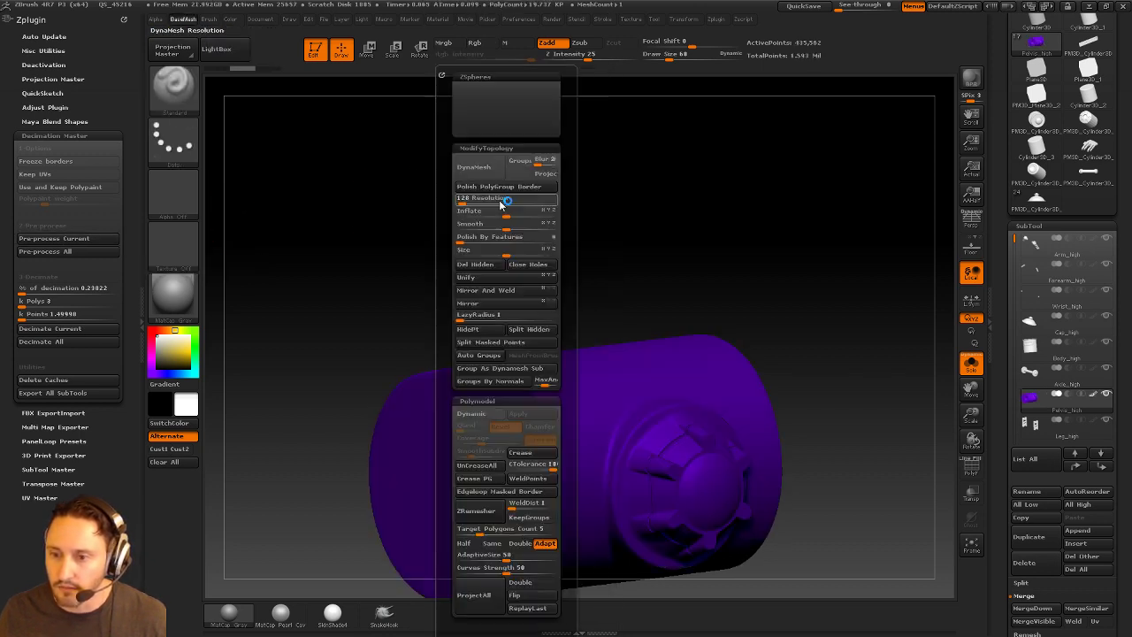
click(465, 203)
click(465, 204)
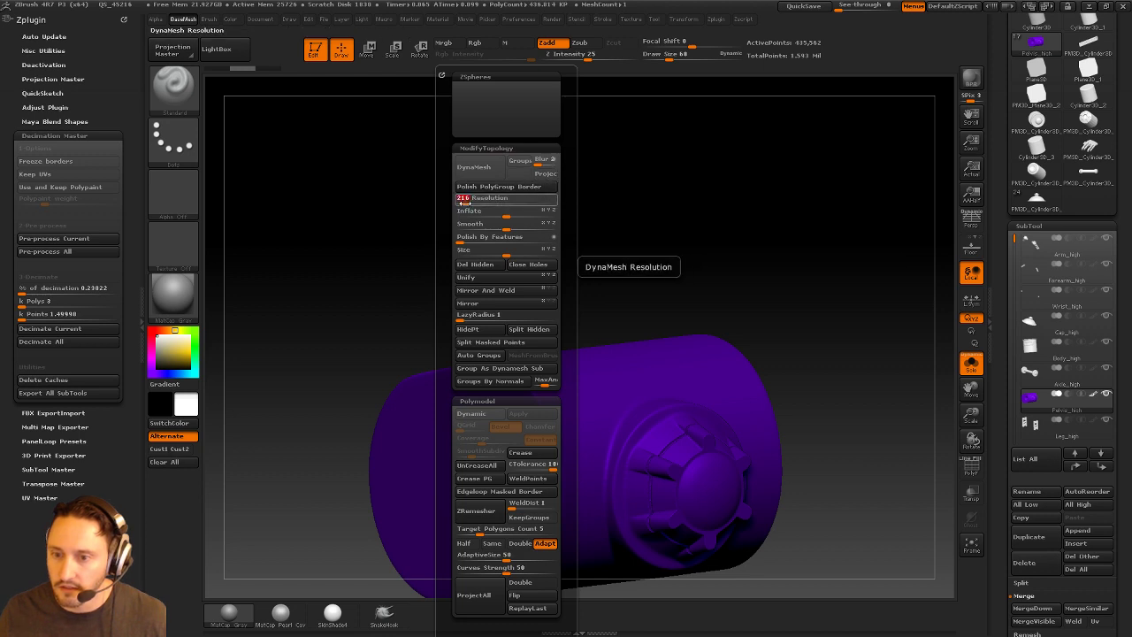
drag(465, 202, 468, 203)
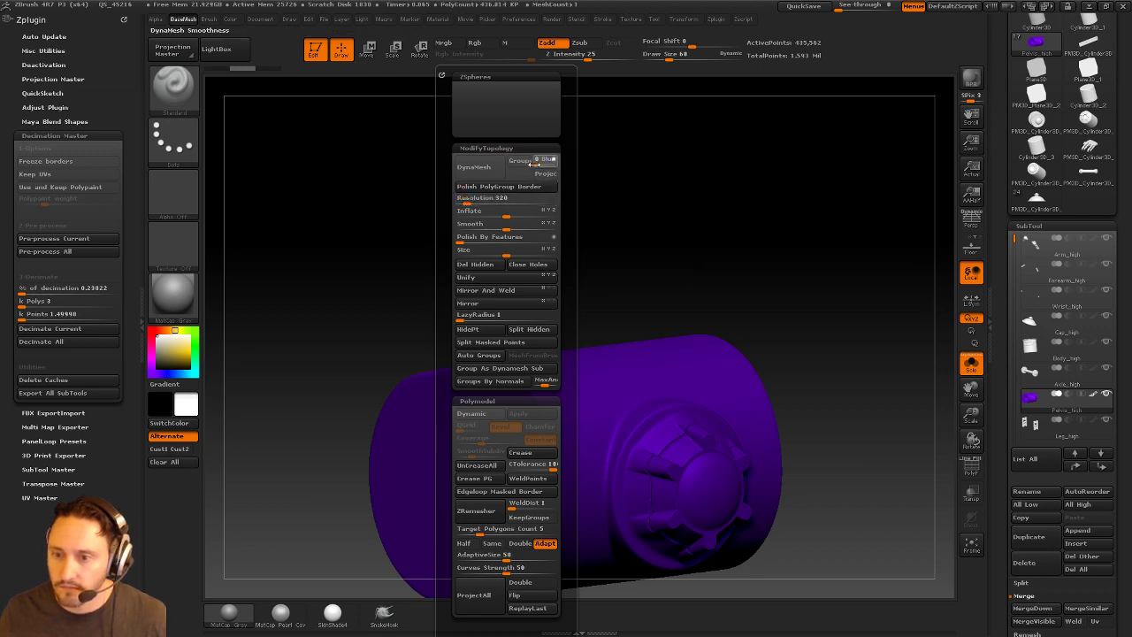
click(473, 166)
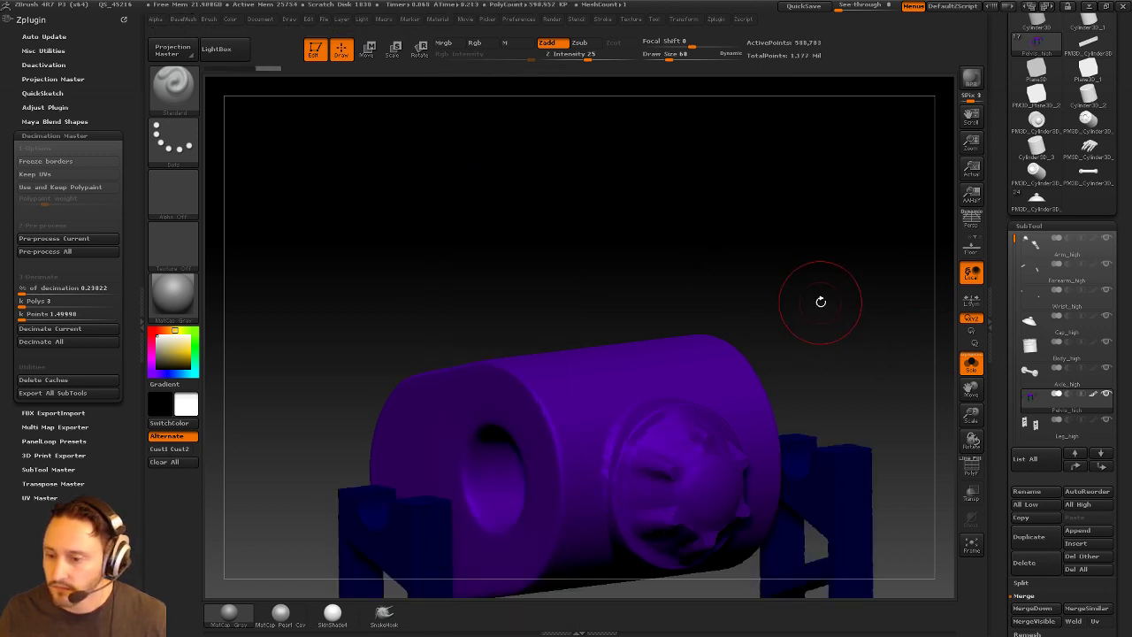
key(ctrl+z)
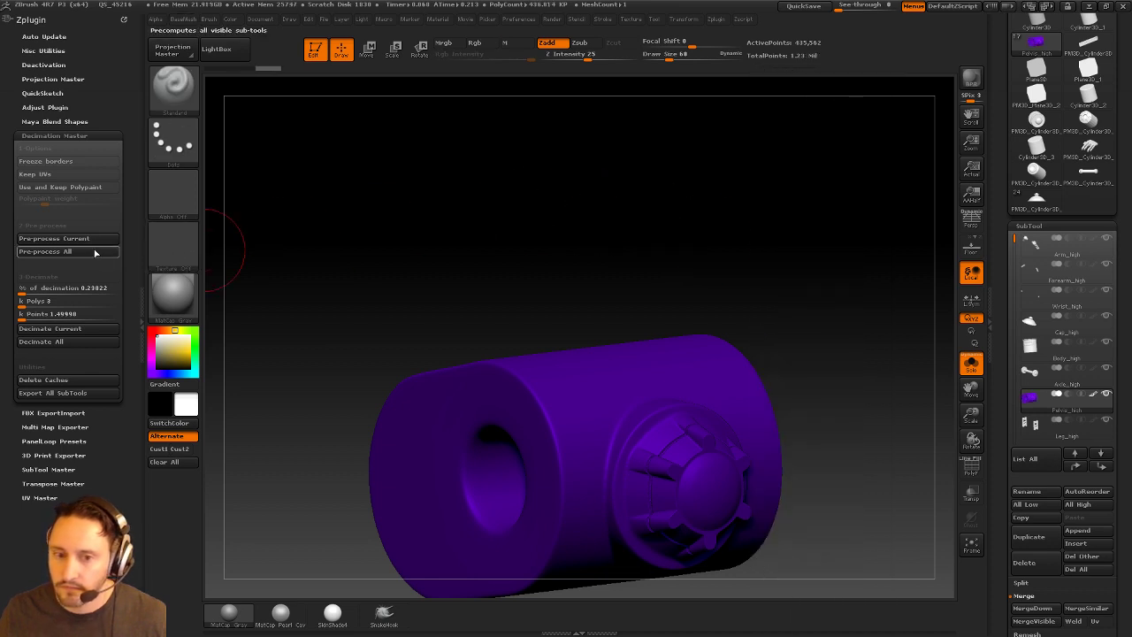
Pre-process Pelvis_high, hide its purple polypaint and decimate it to 2 k polys.
click(75, 239)
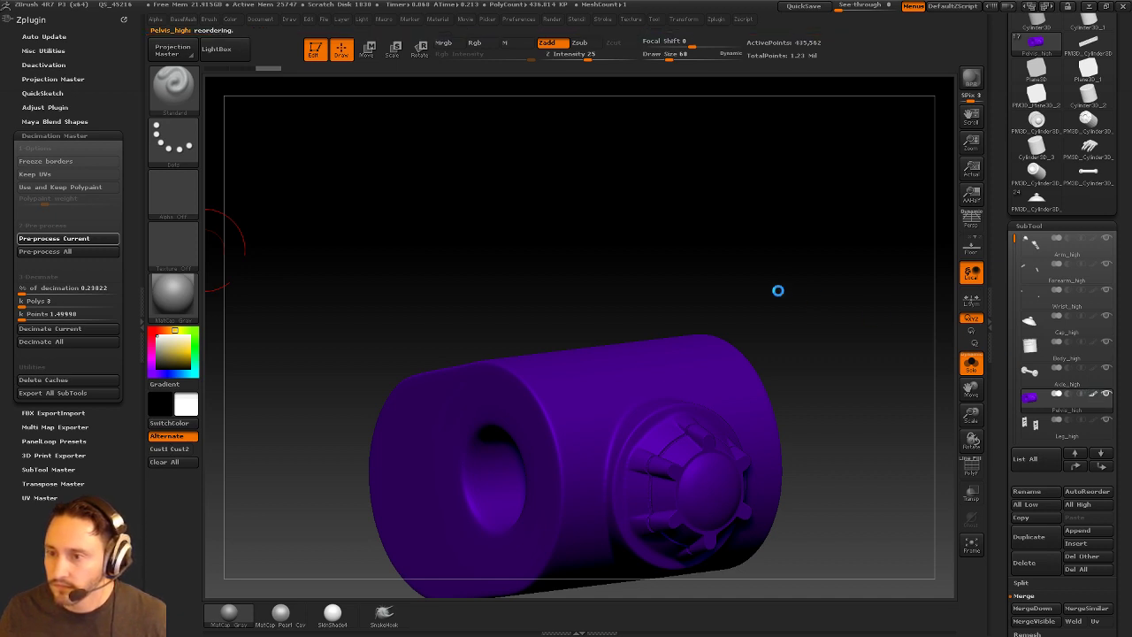
click(1092, 395)
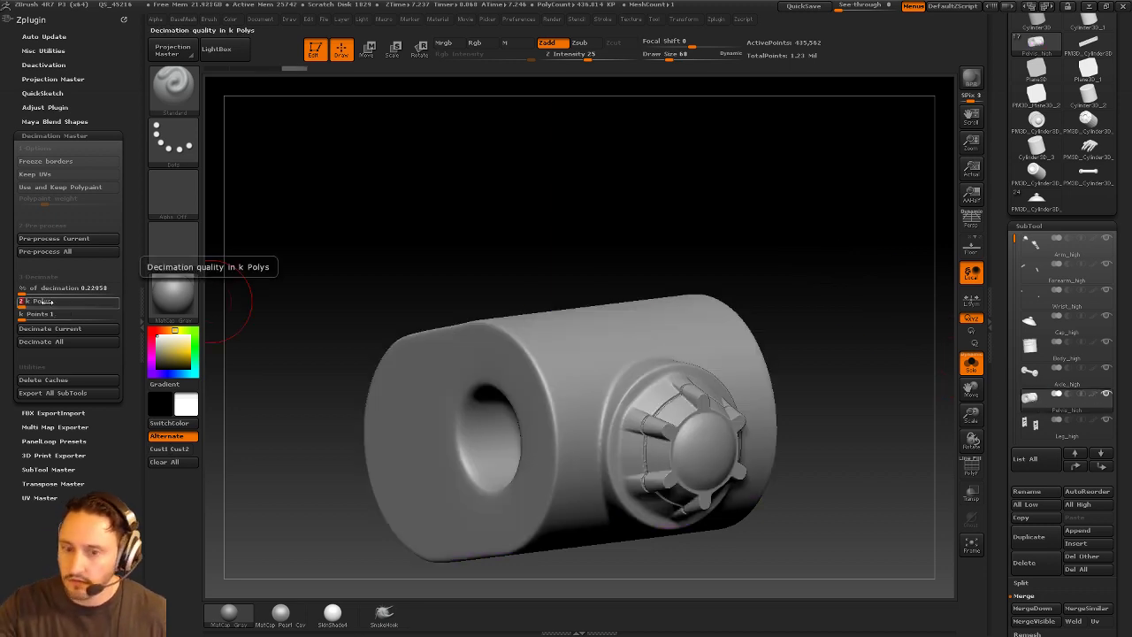
click(50, 329)
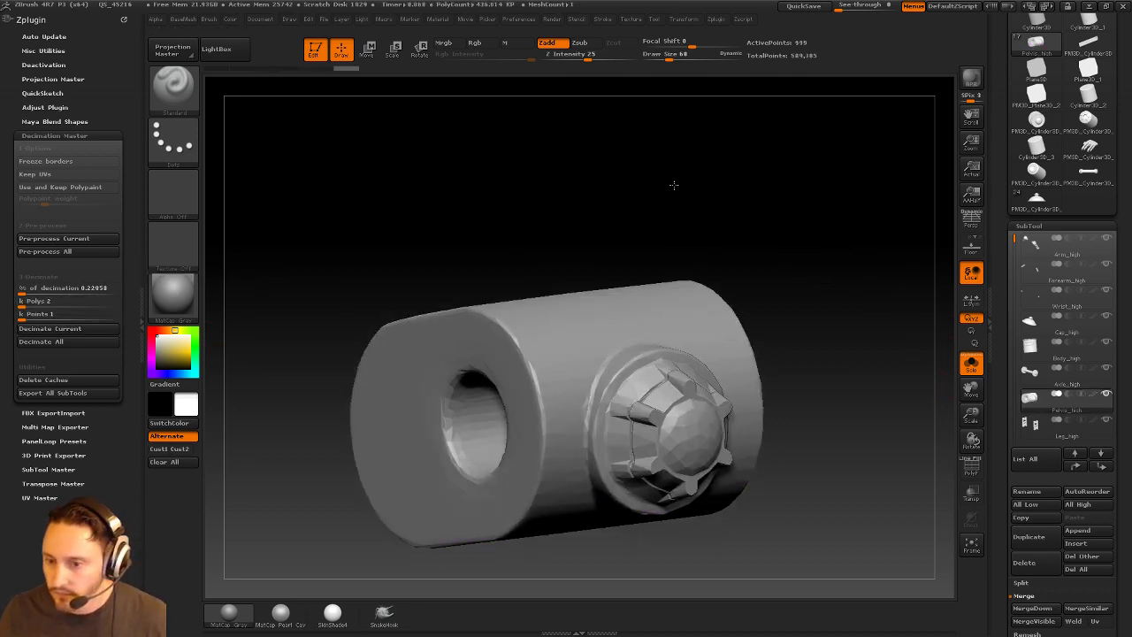
Select the Leg_high subtool and pre-process it for decimation.
key(Down)
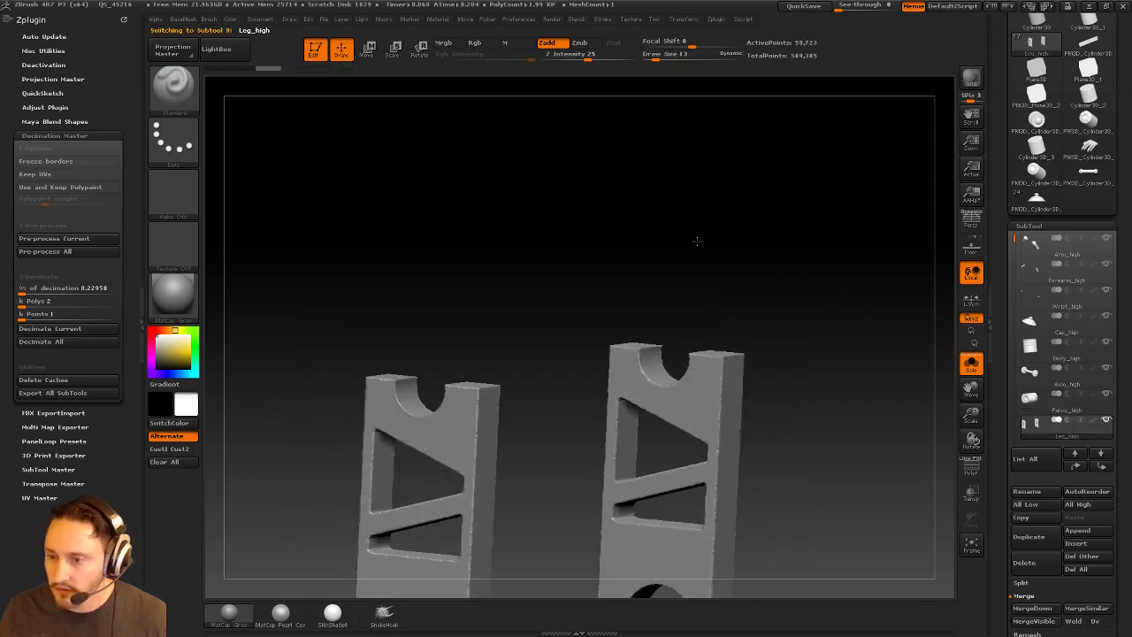
drag(697, 241, 868, 251)
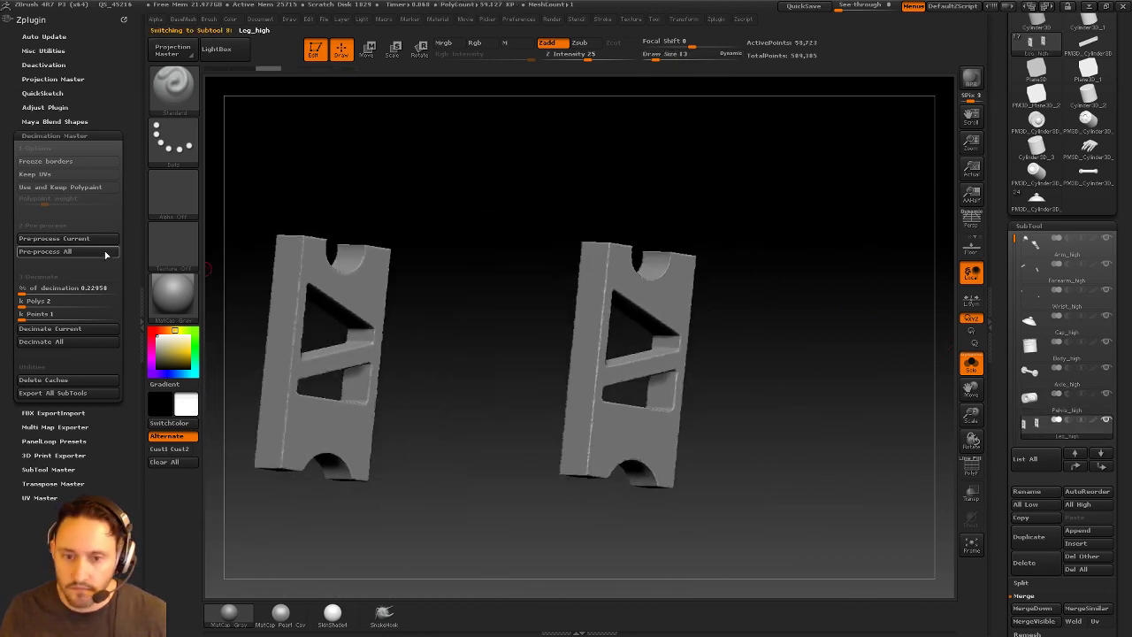
click(86, 239)
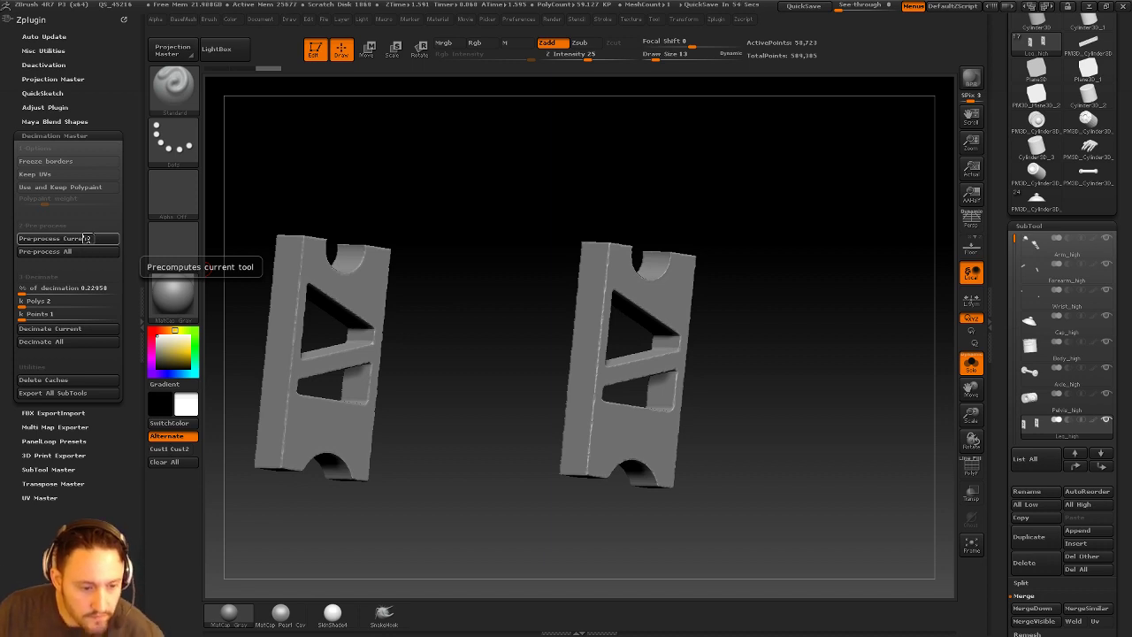
click(88, 240)
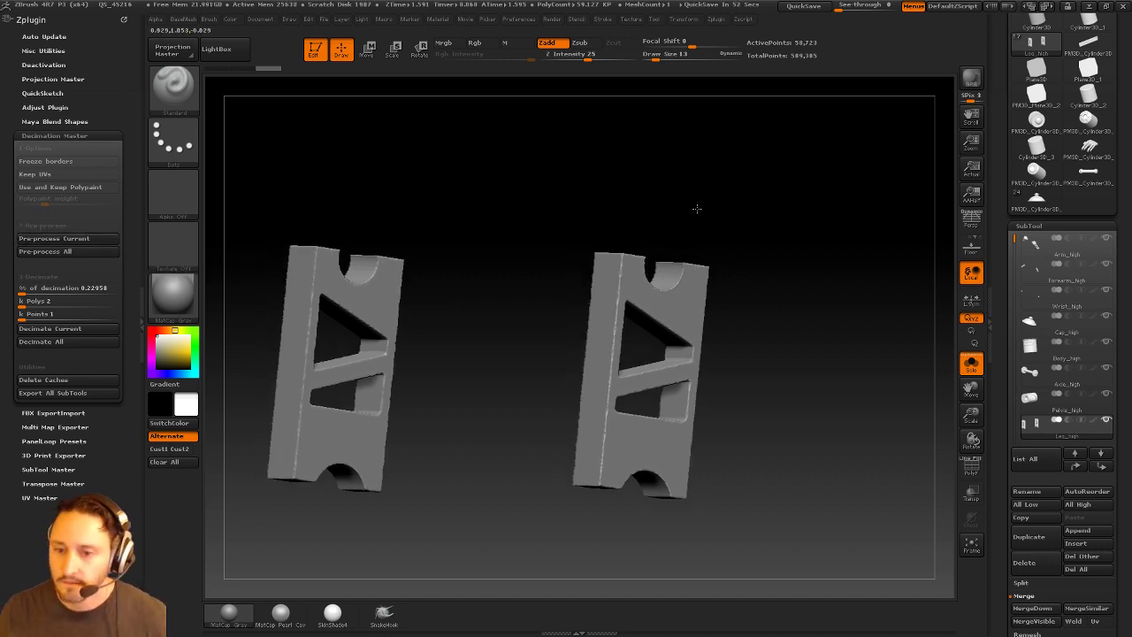
Check the wireframe of Leg_high and decimate the subtool to 1 k polys.
click(971, 363)
click(972, 363)
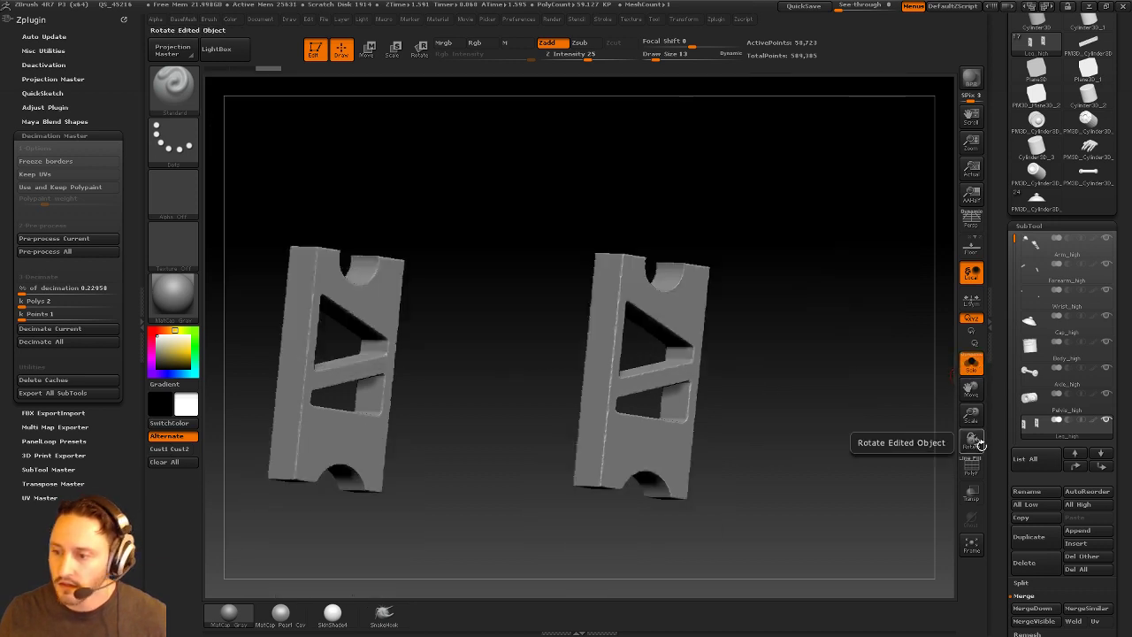
click(971, 467)
click(56, 306)
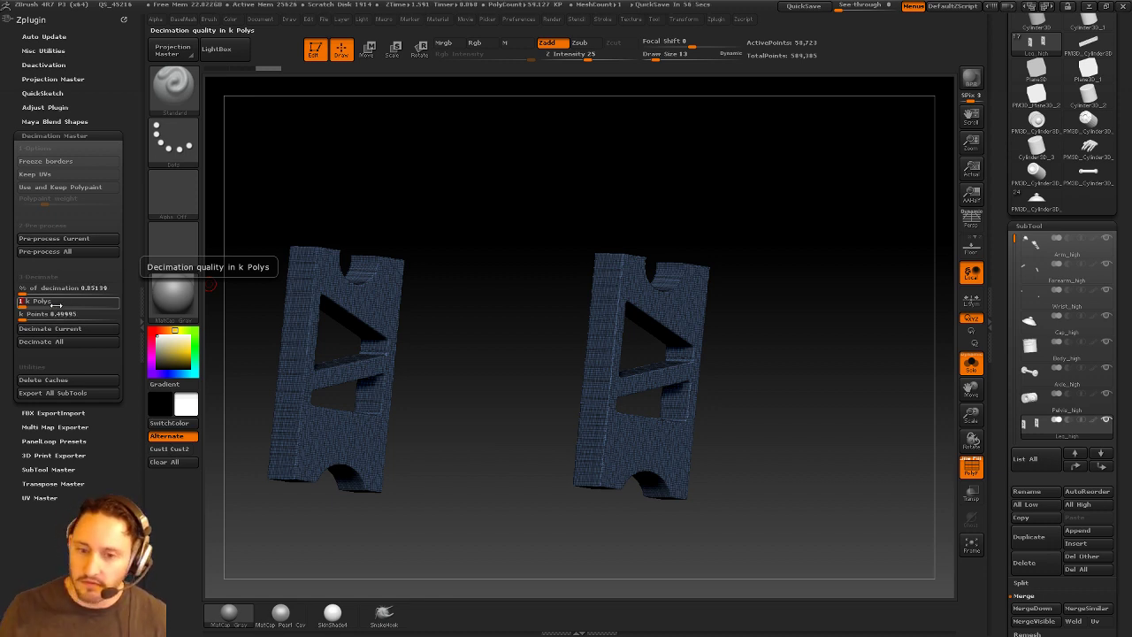
click(67, 330)
alt+drag(837, 318, 873, 366)
key(shift+f)
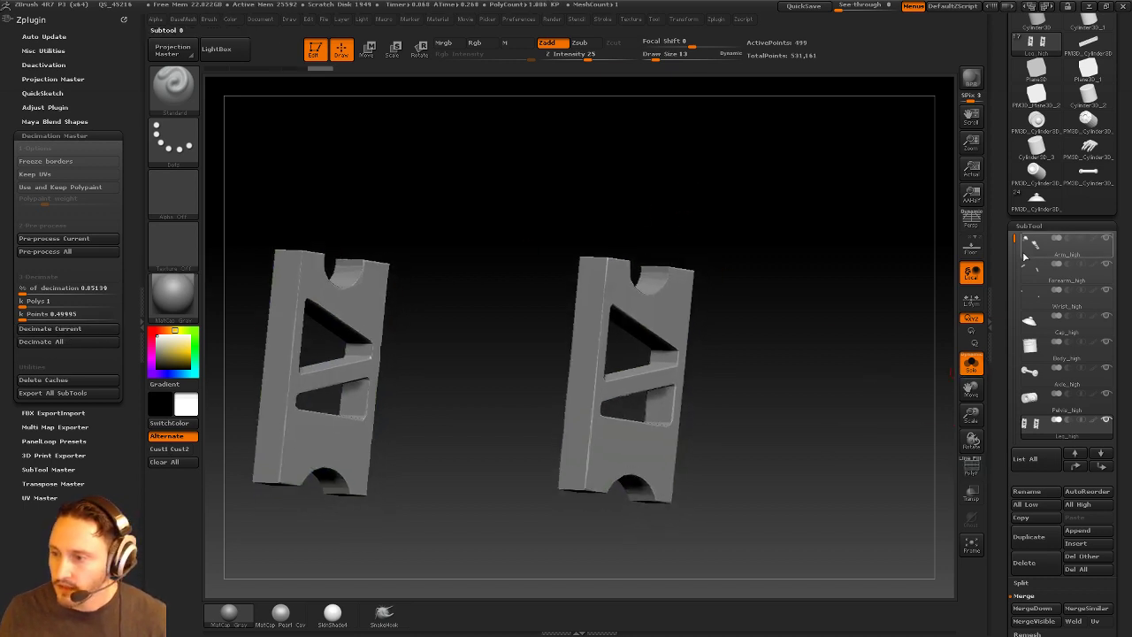
Select the Shin_high subtool and DynaMesh it at a higher resolution with blur at 0.
drag(1015, 239, 1015, 288)
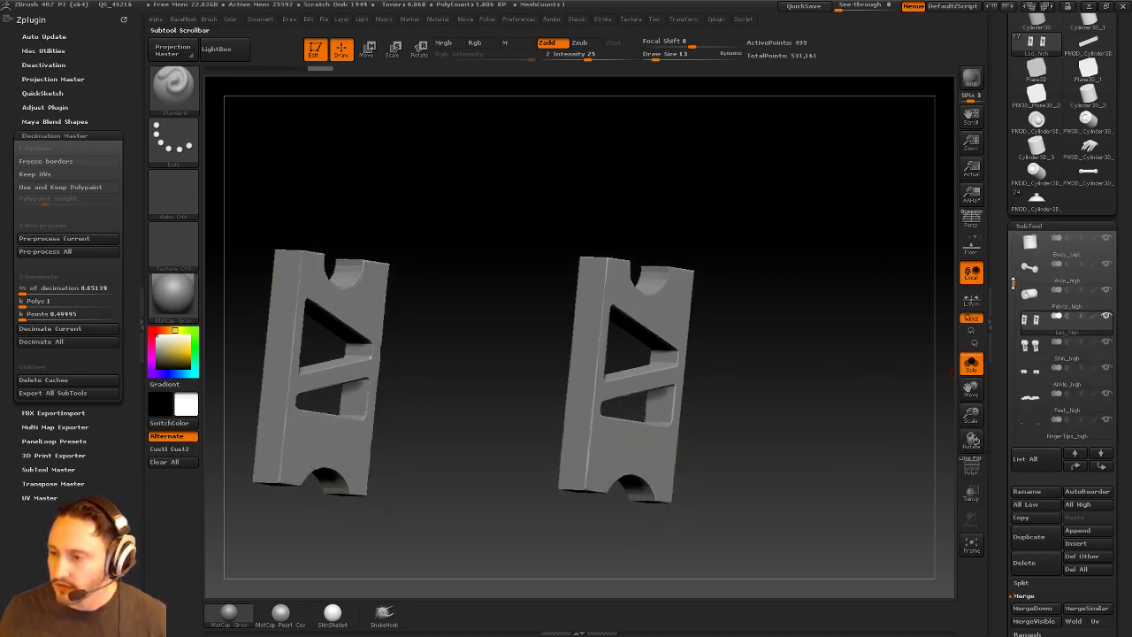
click(1058, 356)
alt+drag(861, 329, 825, 215)
key(b)
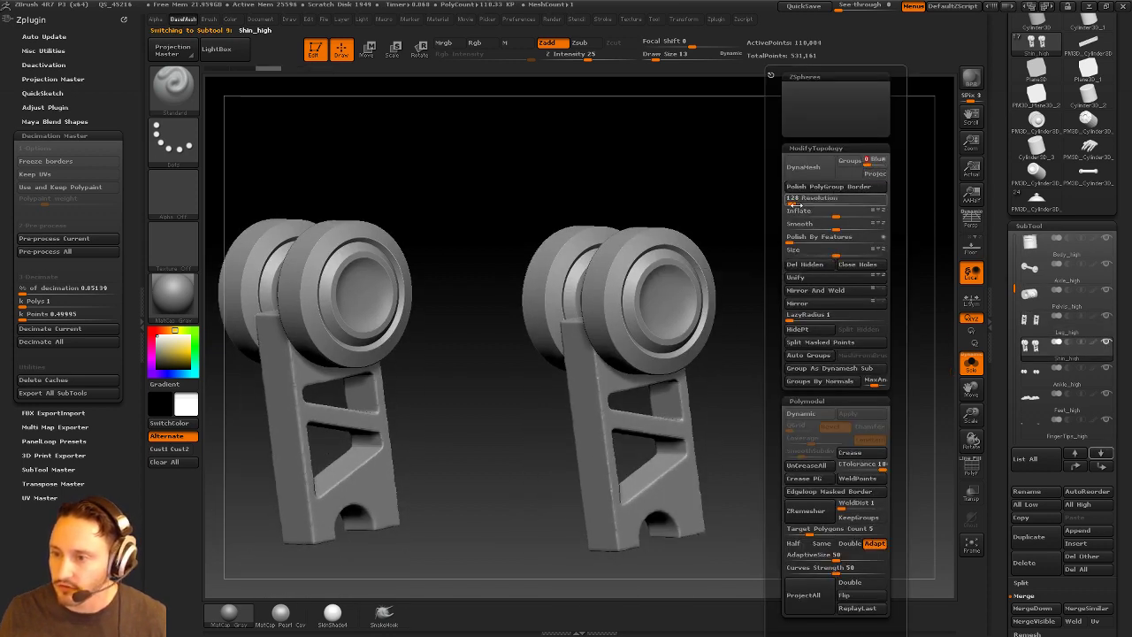
click(804, 167)
mouse_move(804, 258)
mouse_down()
mouse_move(829, 246)
mouse_move(817, 253)
mouse_up()
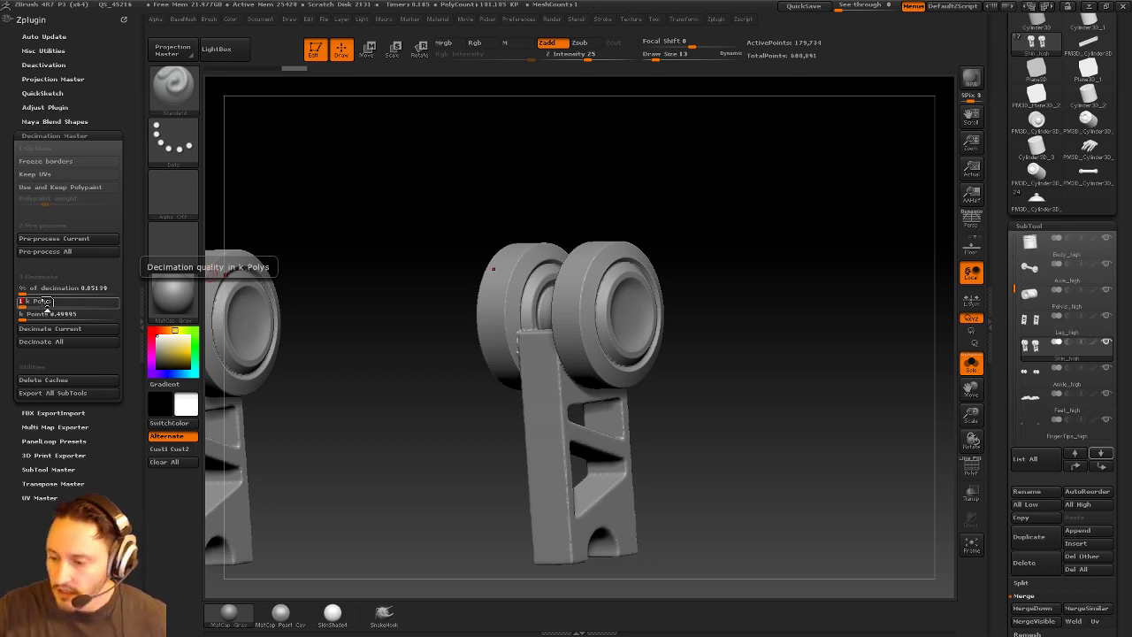
Set the decimation target to 1.25 k polys and re-DynaMesh Shin_high at a lower resolution.
text(5)
key(Return)
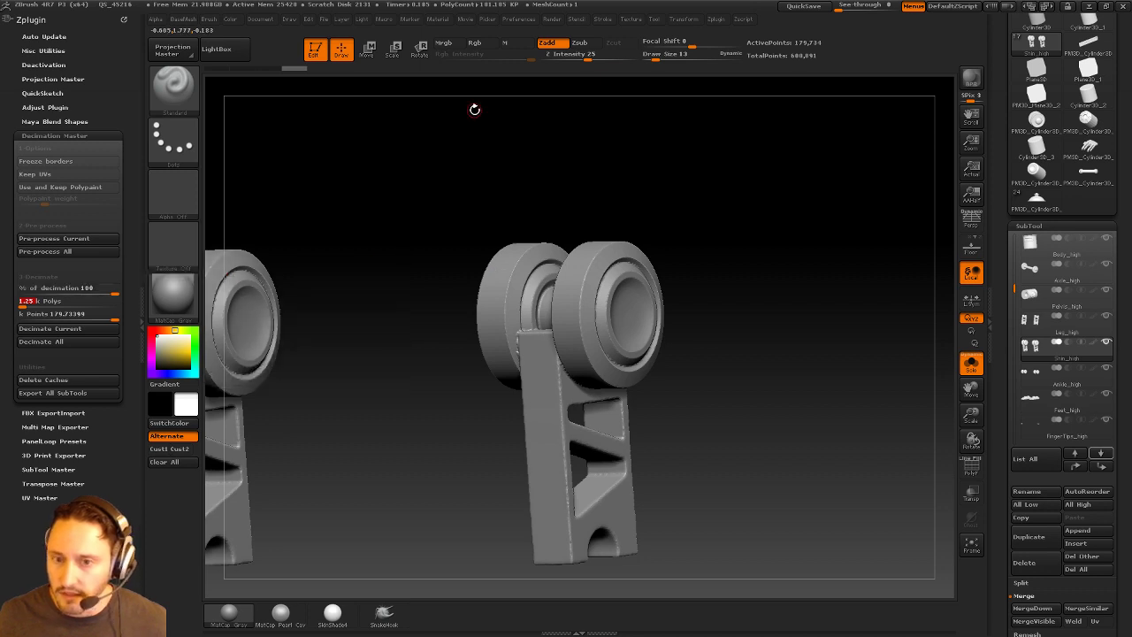
key(space)
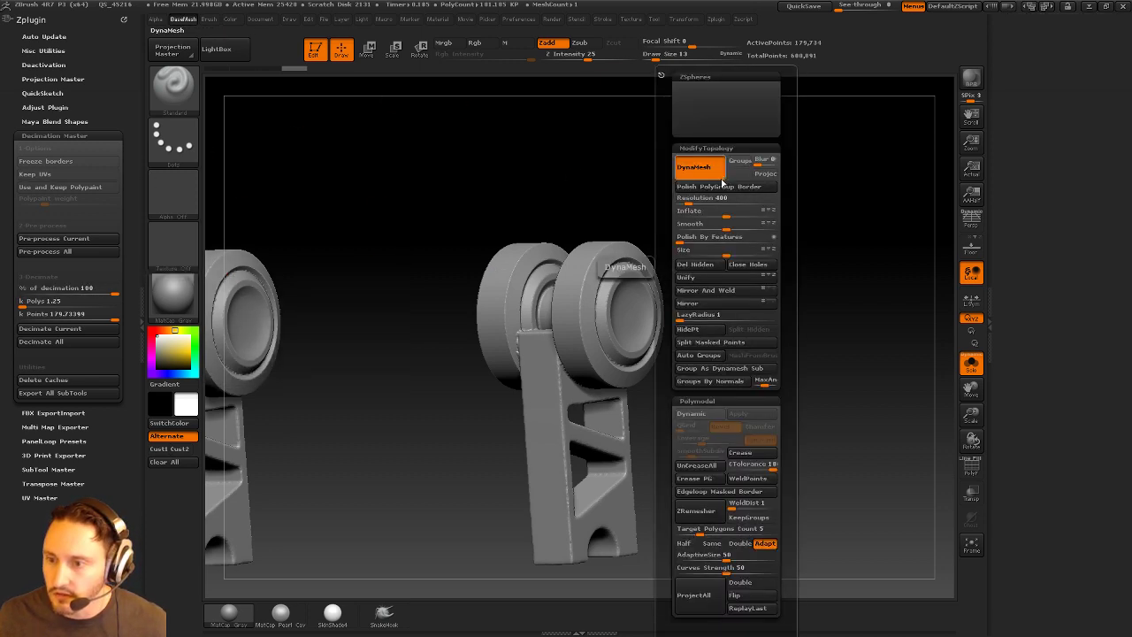
click(686, 197)
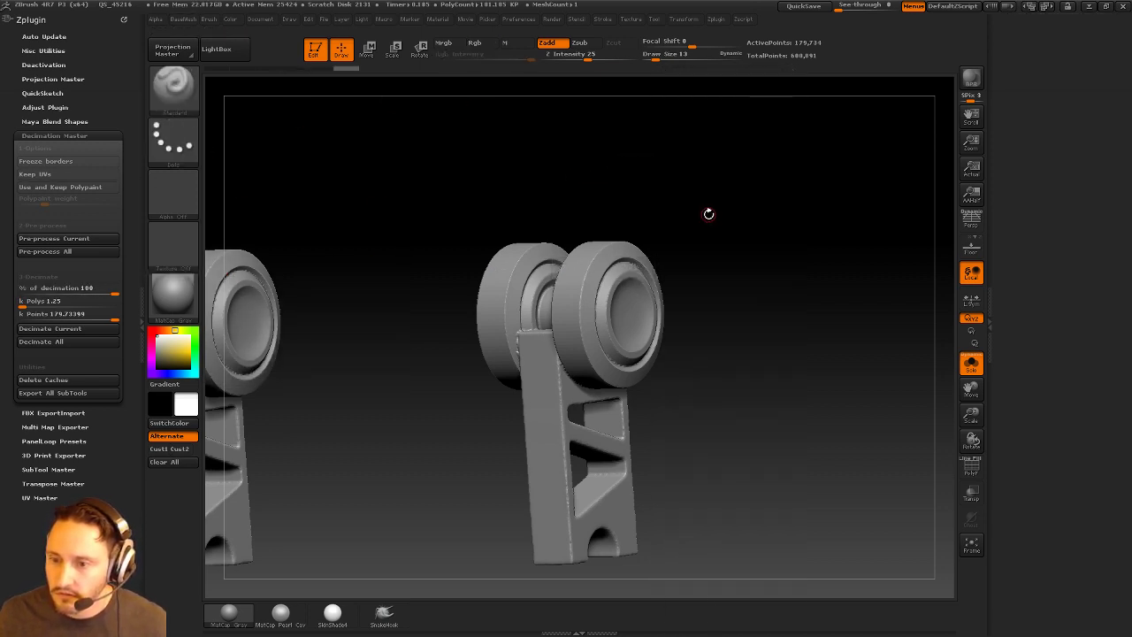
ctrl+drag(749, 197, 769, 261)
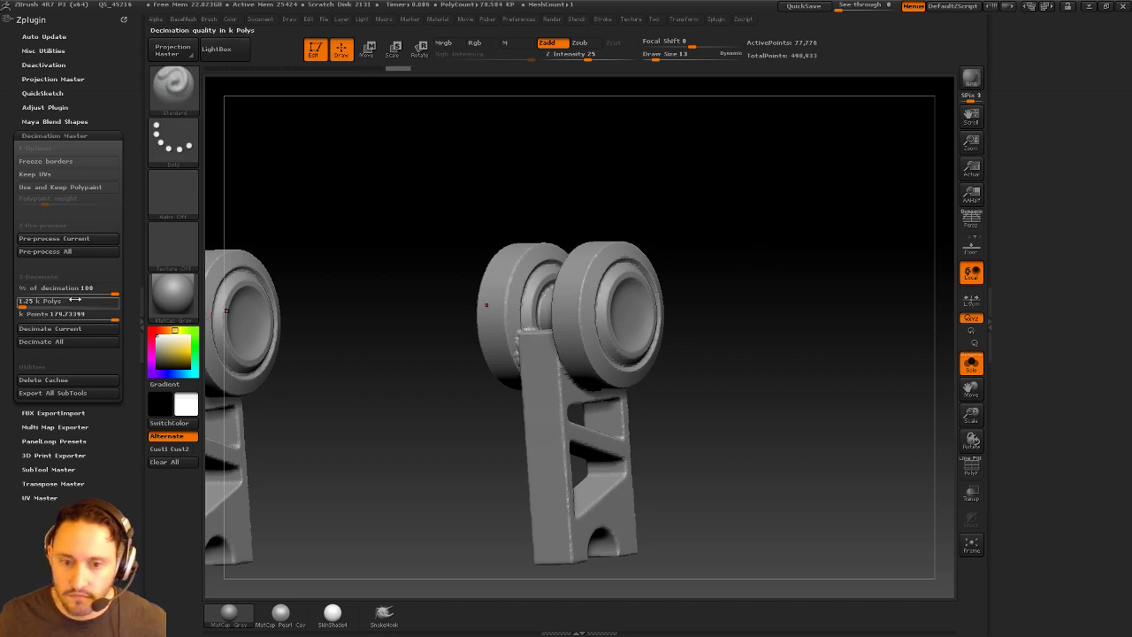
Pre-process the DynaMeshed Shin_high subtool and decimate it to 1.5 k polys.
click(57, 239)
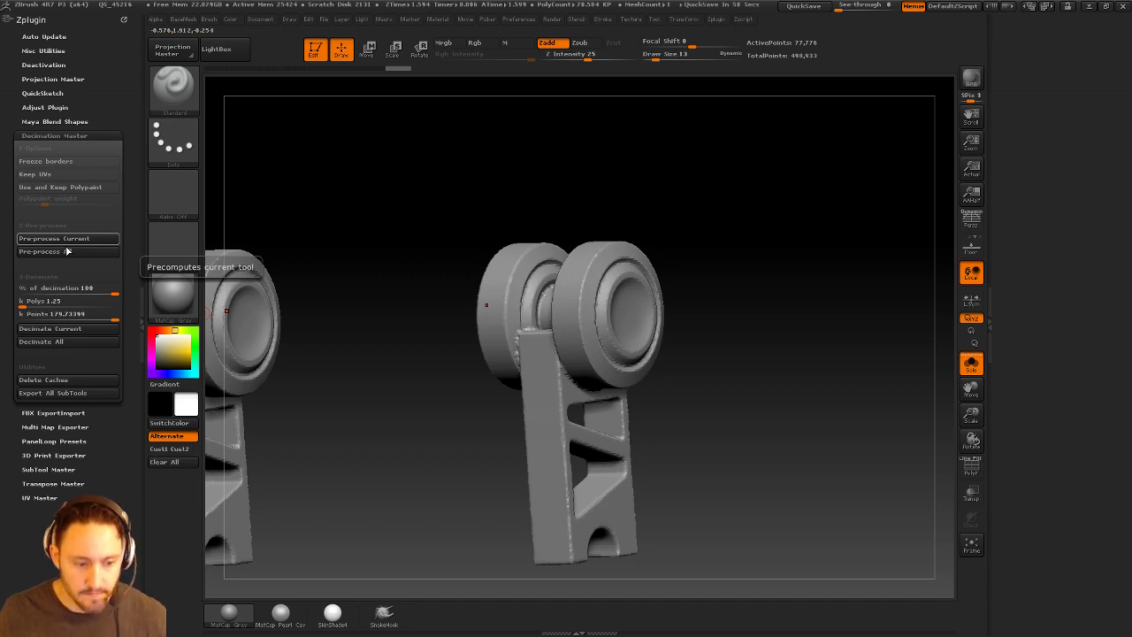
click(52, 301)
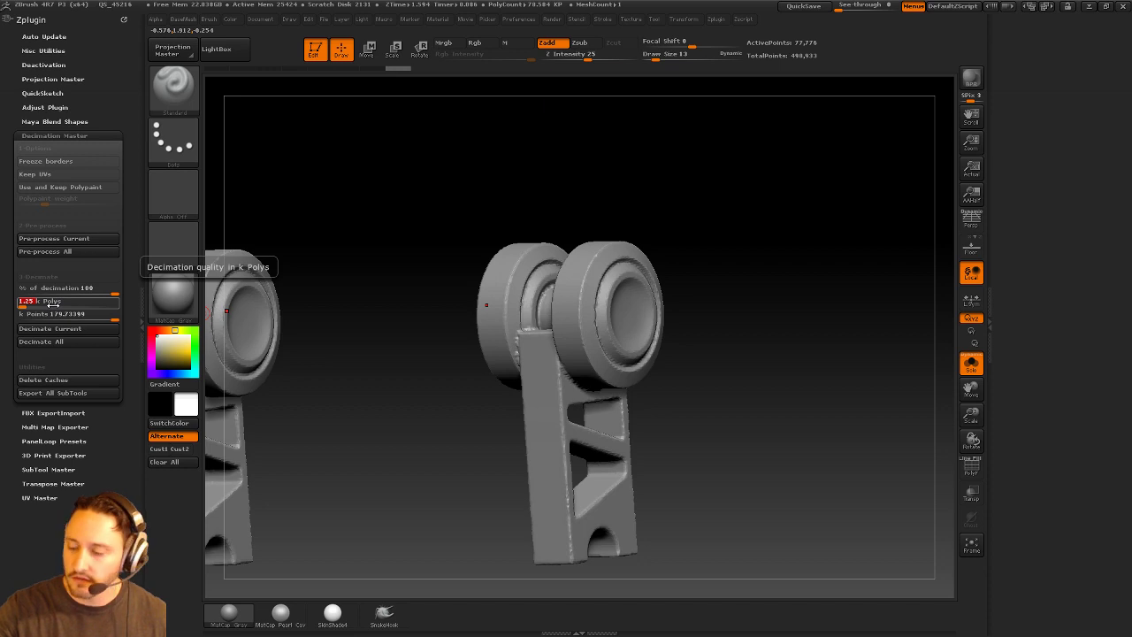
text(1.5)
key(Return)
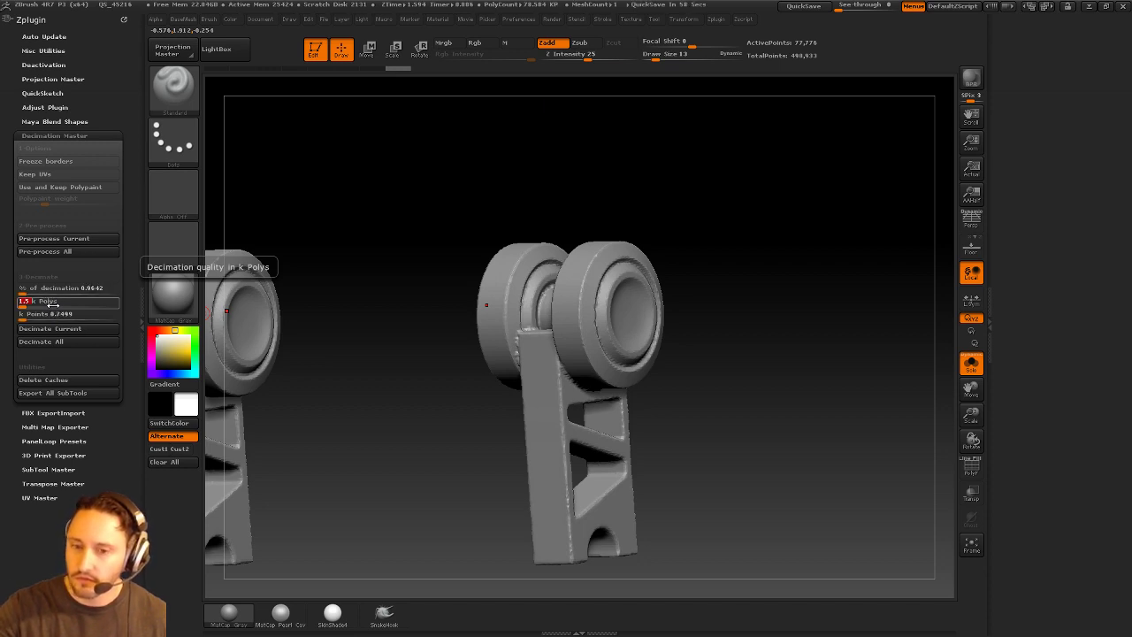
click(50, 329)
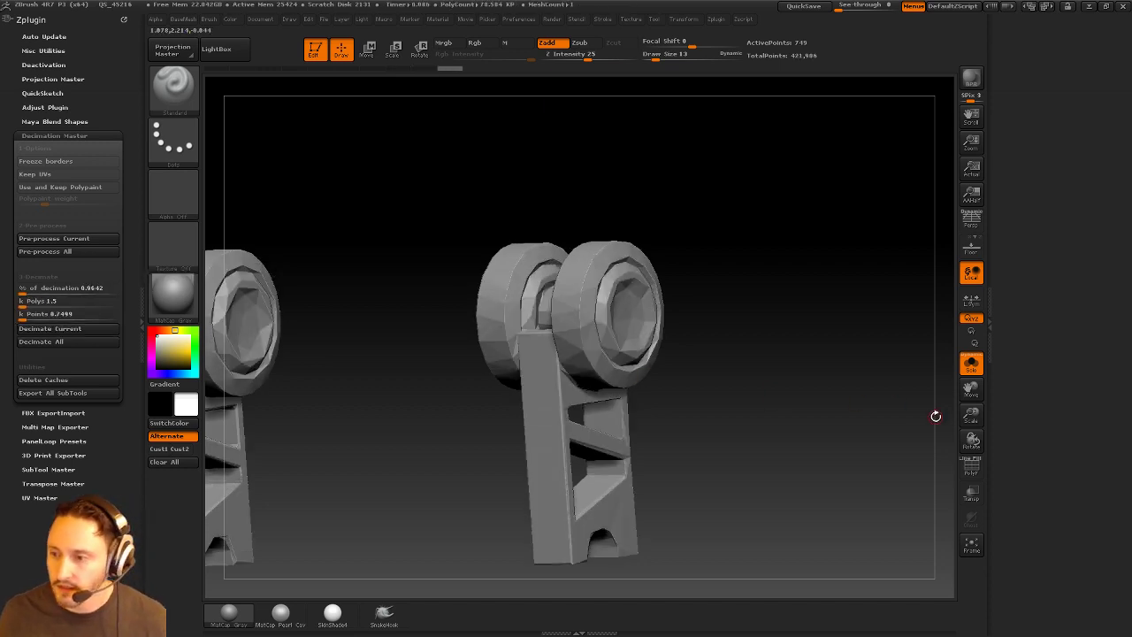
Turn off isolation to show all subtools, dock the Tool palette beside the canvas and select the Ankle_high subtool.
click(971, 368)
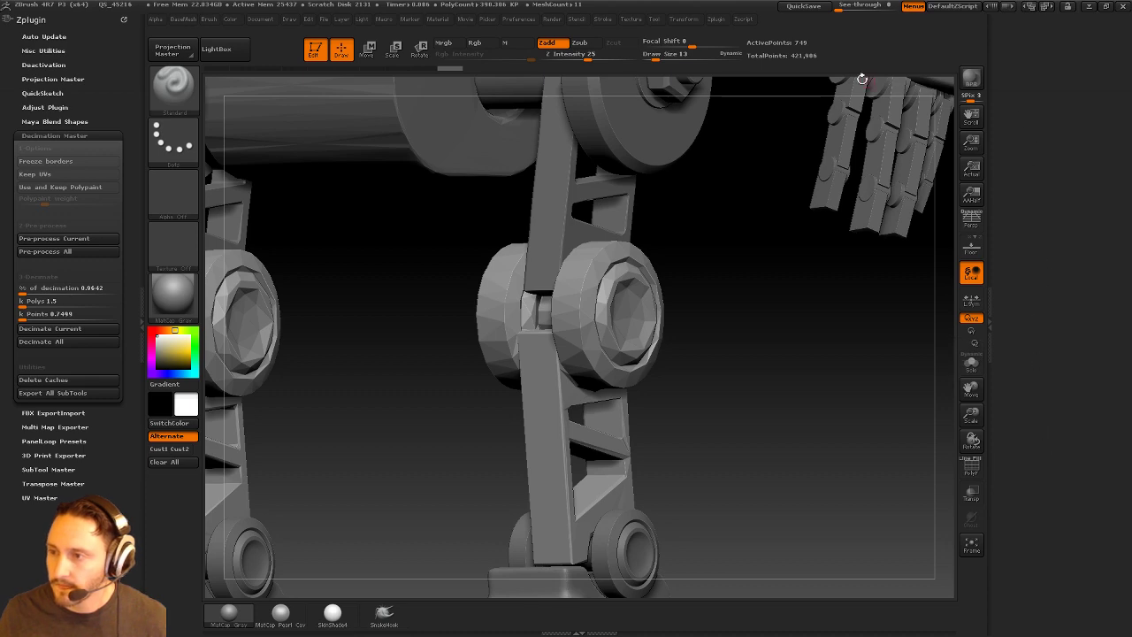
click(655, 22)
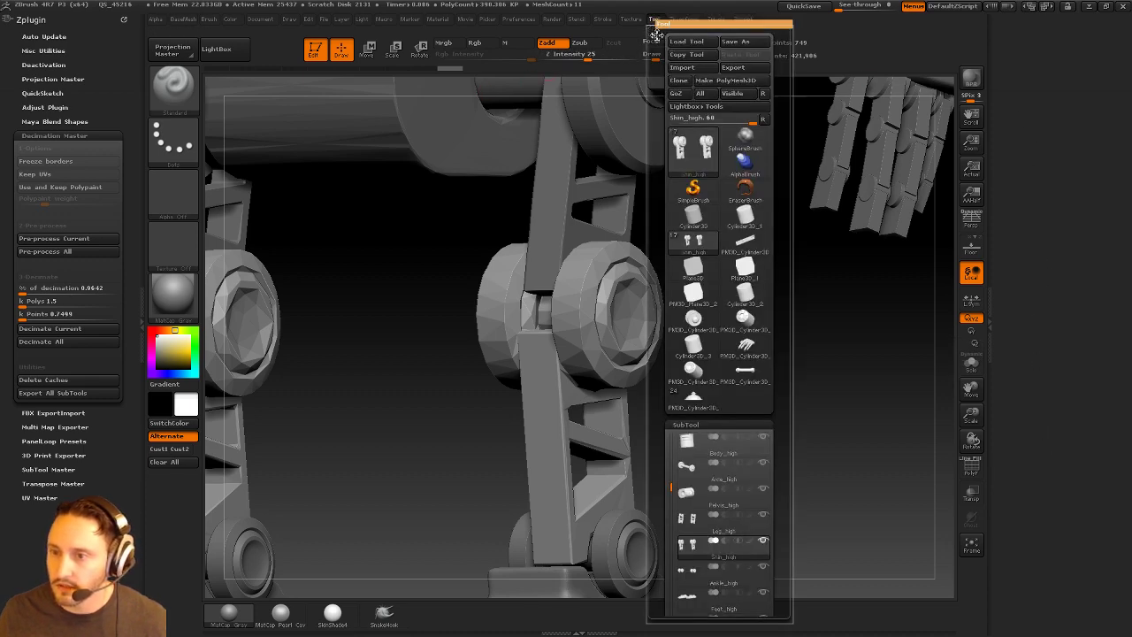
click(653, 33)
drag(1085, 422, 1084, 374)
drag(1001, 183, 1004, 256)
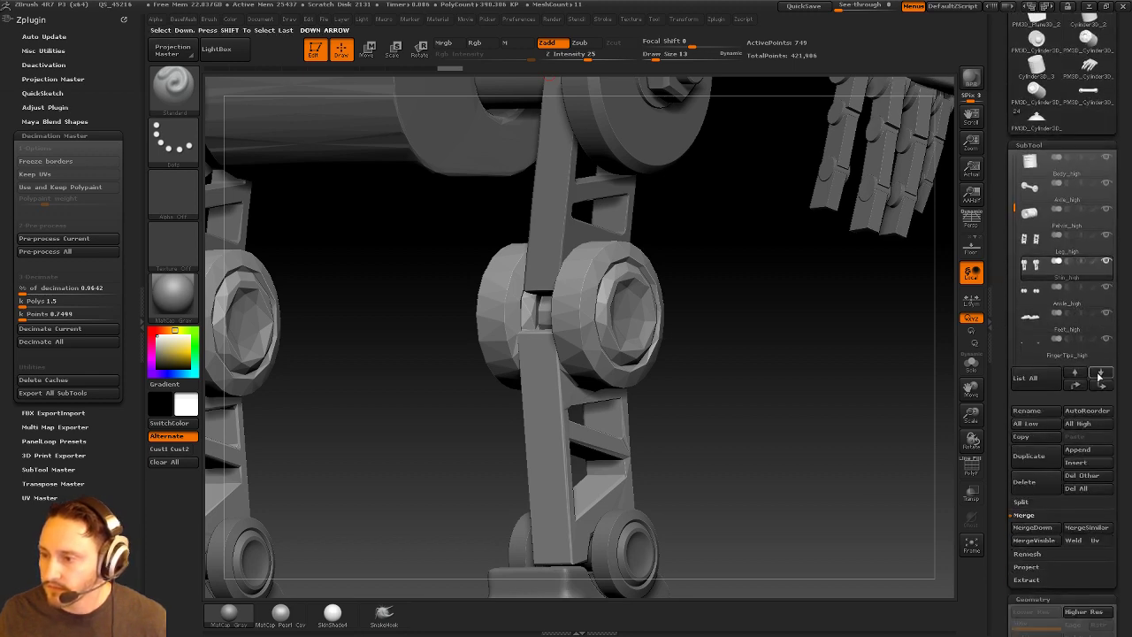
click(1099, 376)
alt+drag(835, 432, 847, 350)
DynaMesh Ankle_high at resolution 264 with reprojection off and blur at 0.
key(1)
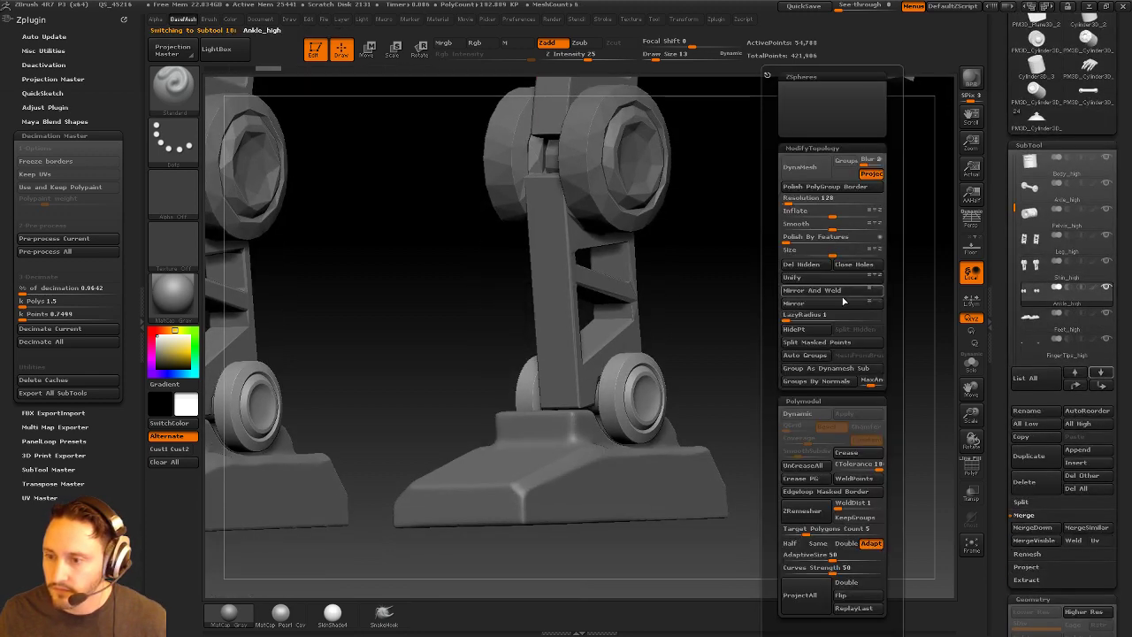
click(873, 174)
drag(870, 162, 860, 162)
text(512)
key(Return)
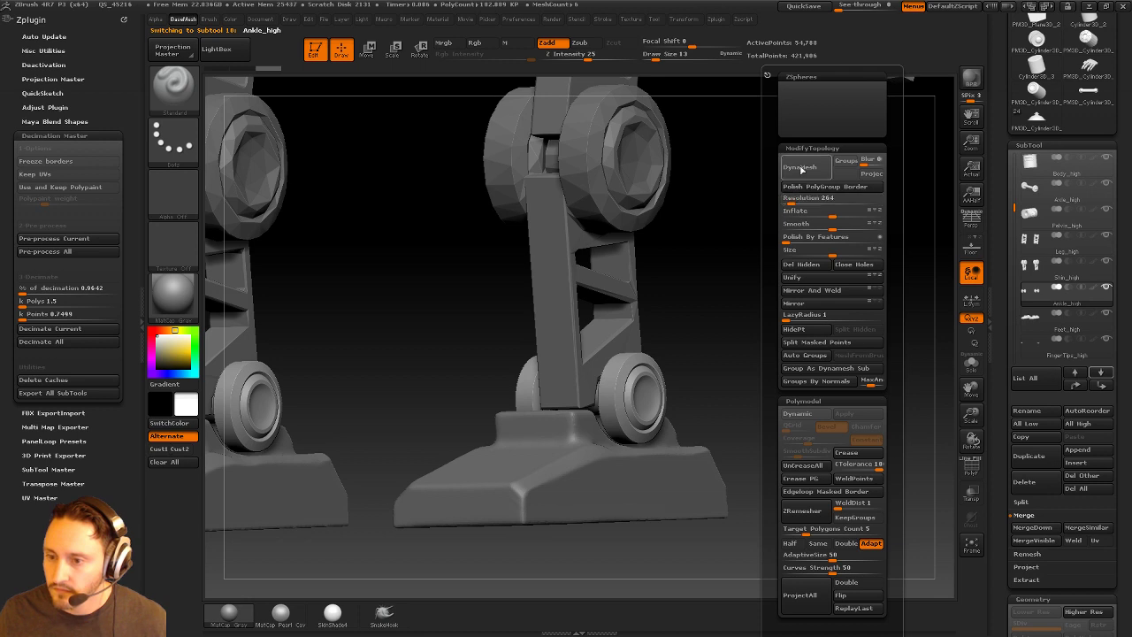
click(803, 168)
Pre-process the DynaMeshed Ankle_high subtool and decimate it to 1 k polys.
alt+drag(784, 253, 774, 281)
click(66, 241)
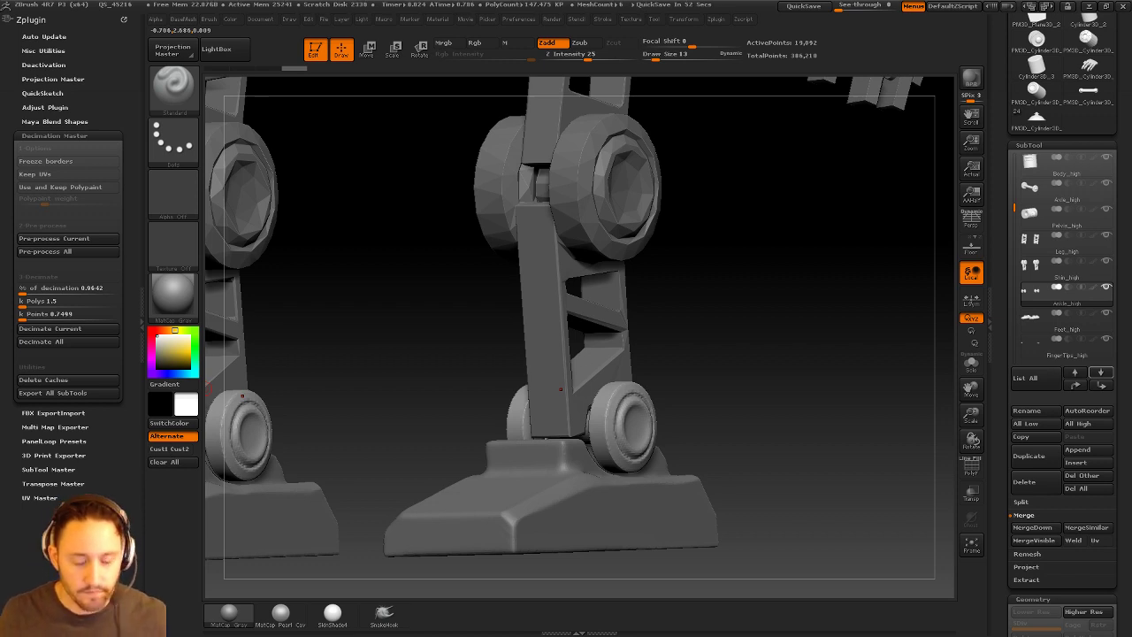
drag(807, 359, 791, 359)
click(64, 242)
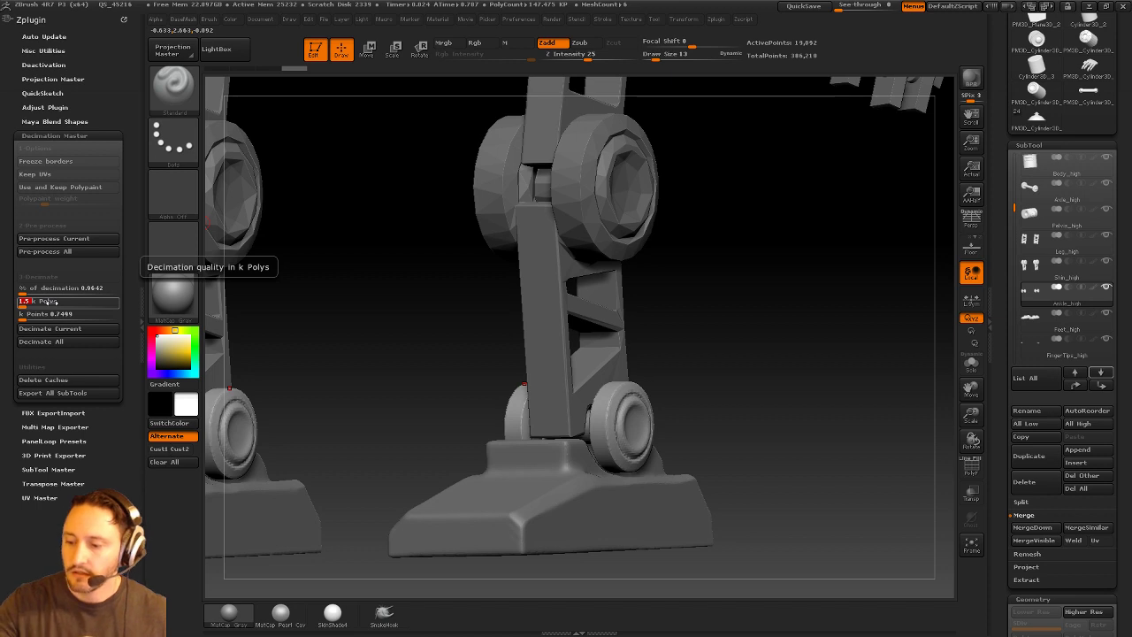
text(1)
key(Return)
click(49, 328)
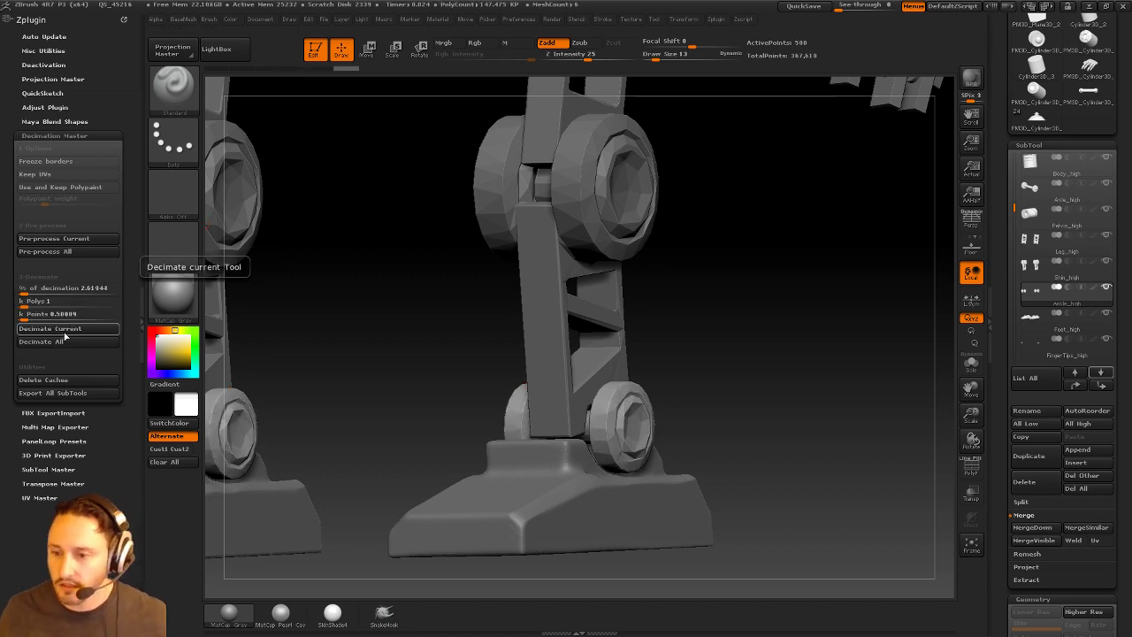
Select the Feet_high subtool, pre-process it and decimate it to 0.5 k polys.
click(1102, 372)
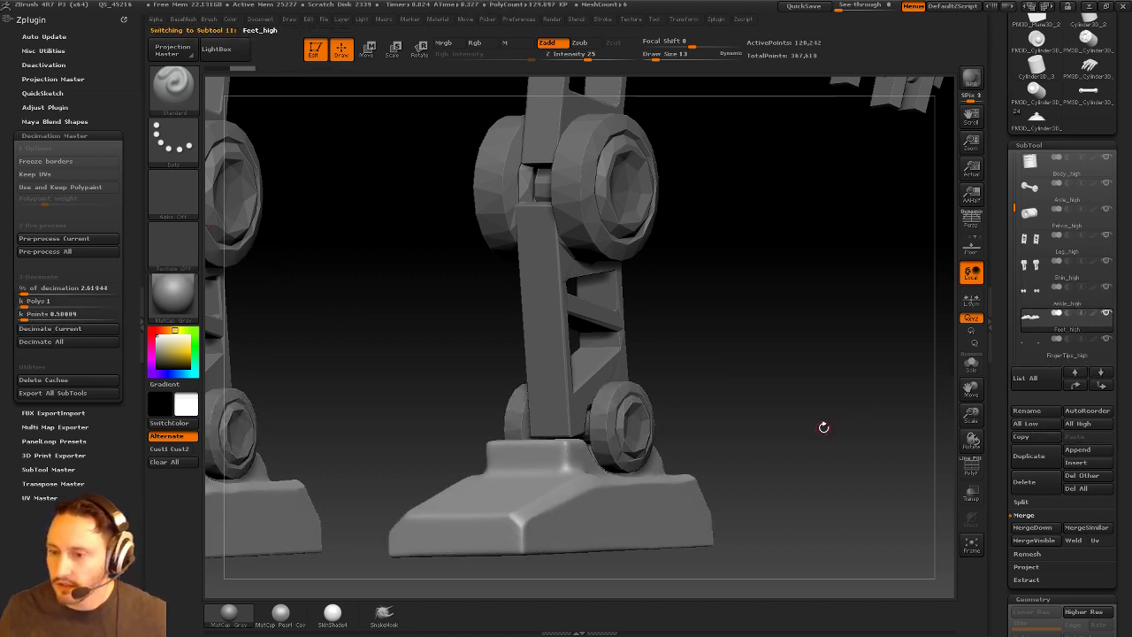
key(f)
click(67, 239)
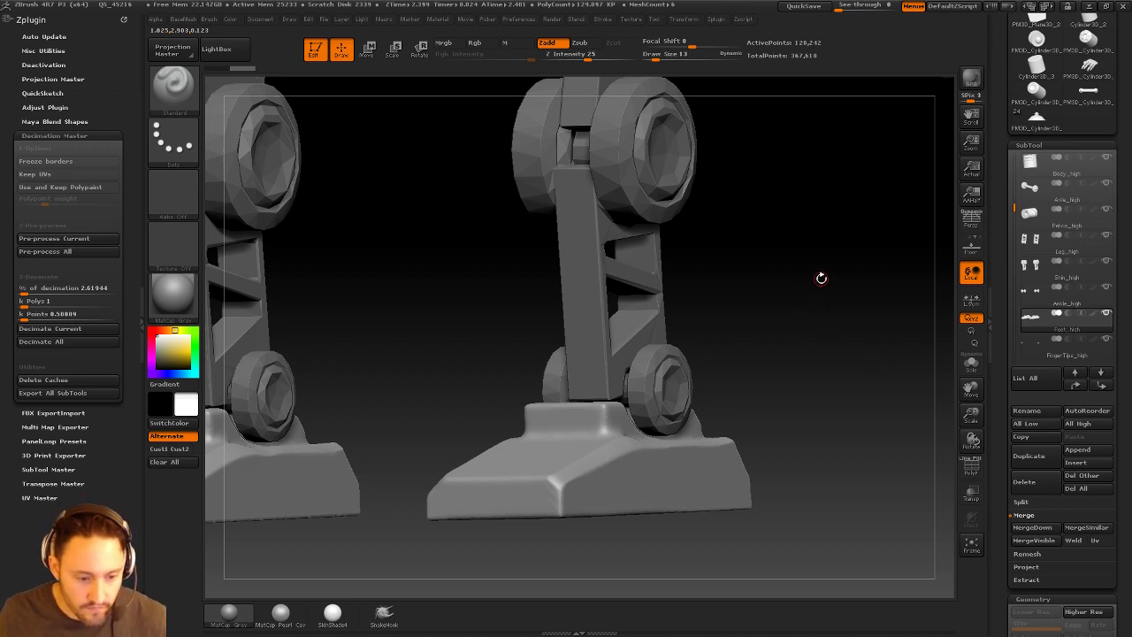
click(44, 329)
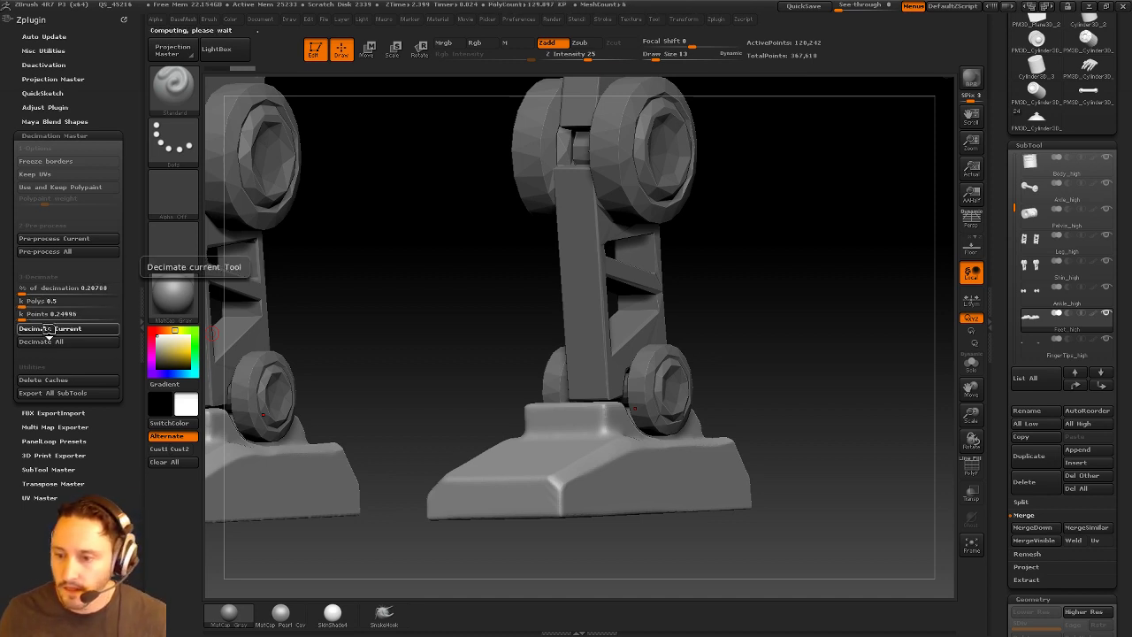
alt+drag(748, 324, 701, 531)
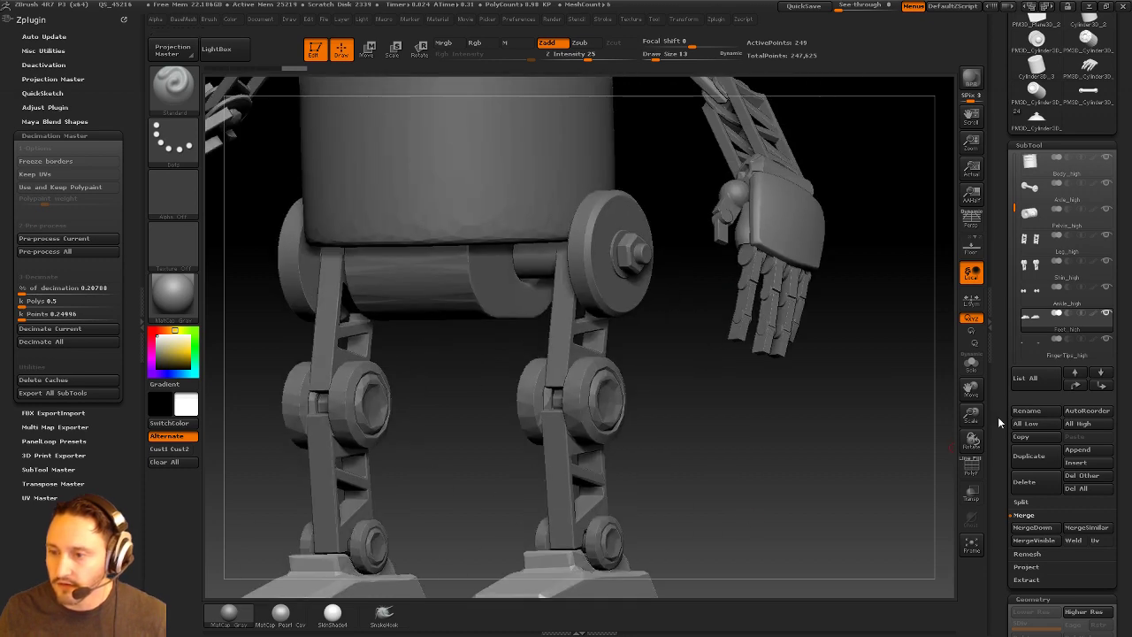
Select the FingerTips_high subtool and DynaMesh it at a higher resolution with reprojection off and blur at 0.
click(1103, 372)
alt+drag(920, 340, 706, 463)
key(b)
click(874, 174)
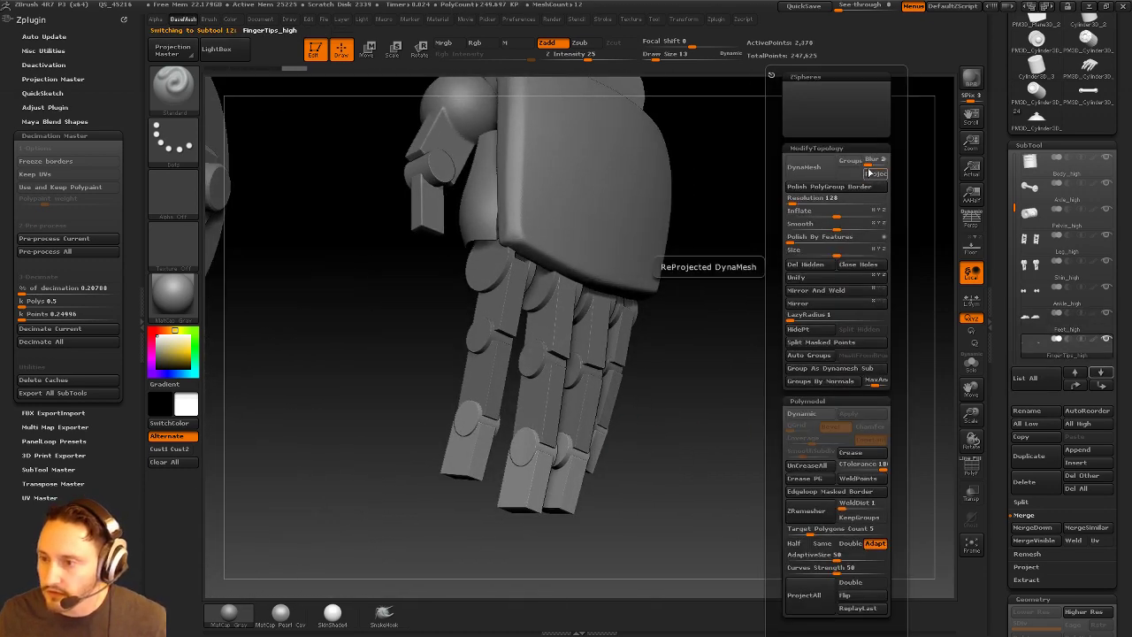
click(868, 162)
click(795, 199)
click(803, 166)
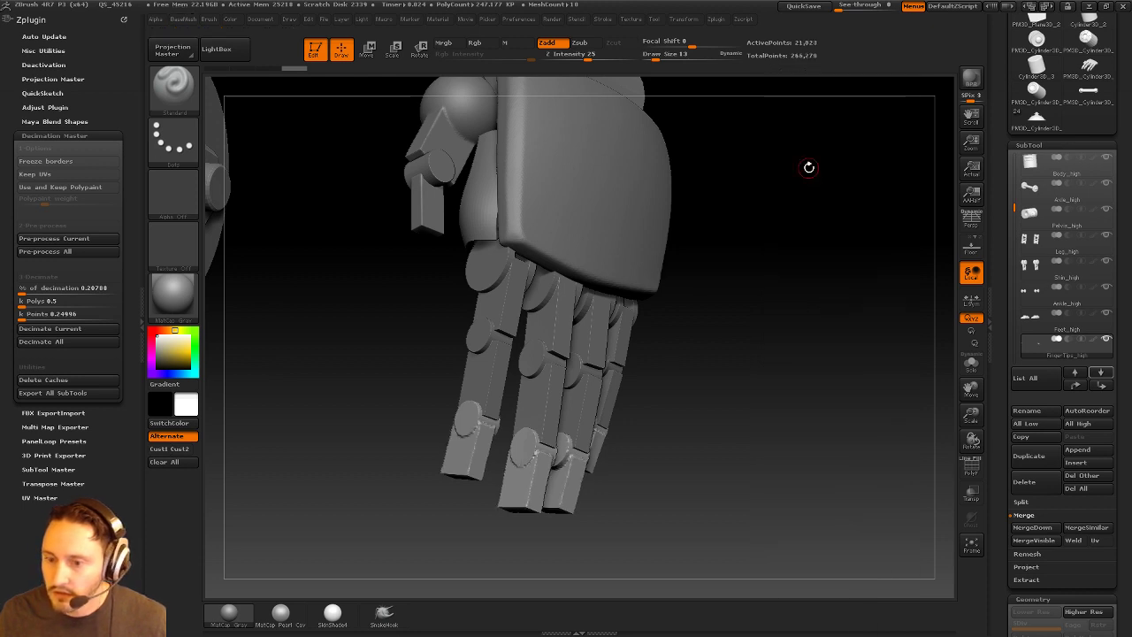
Try decimating FingerTips_high to 0.25 k polys, then to 0.3 and 0.4 k polys.
click(59, 302)
text(25)
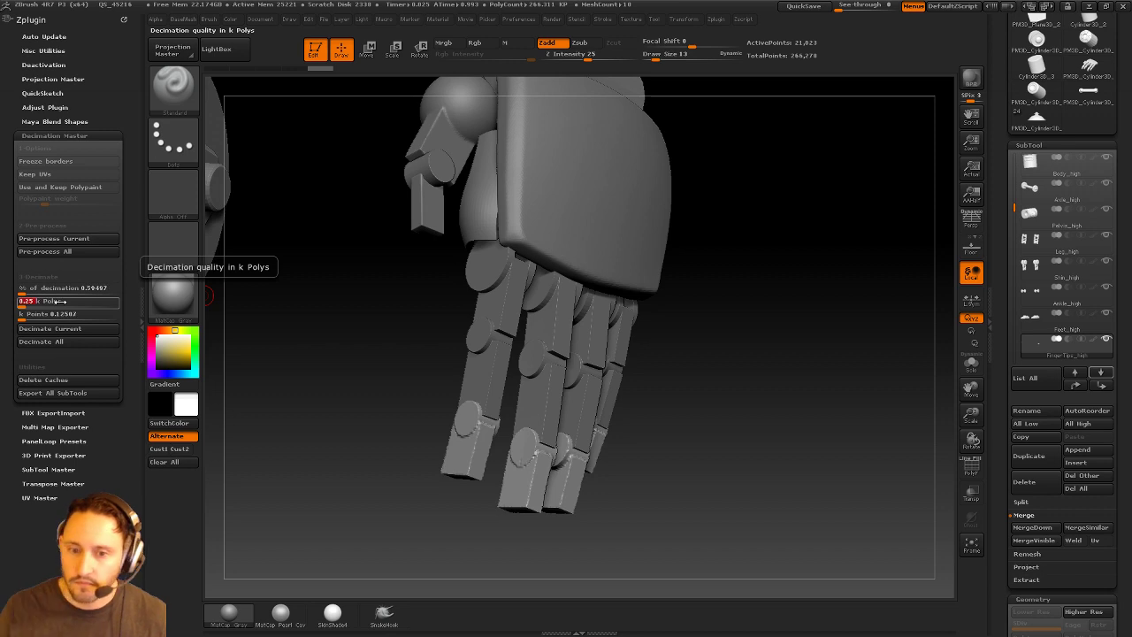
key(Return)
click(58, 328)
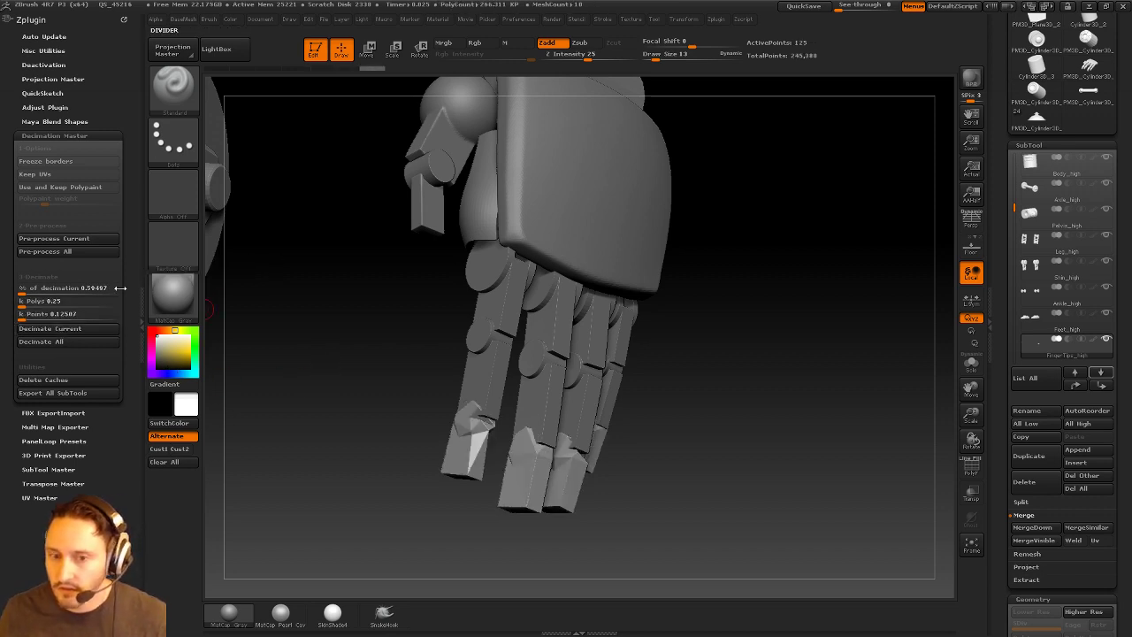
click(59, 302)
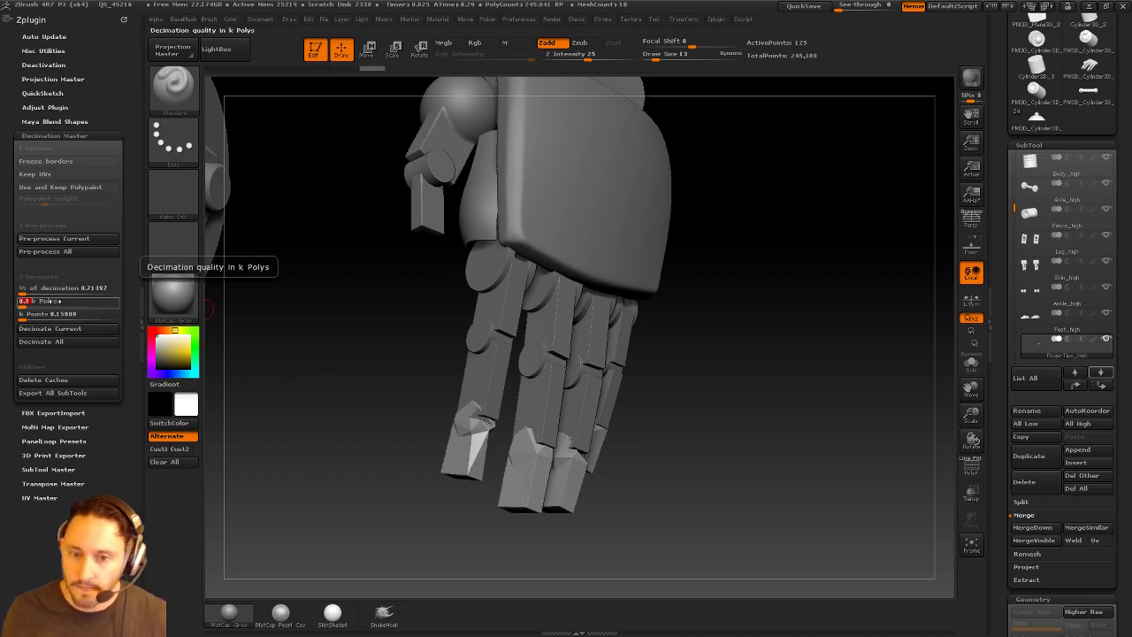
click(53, 328)
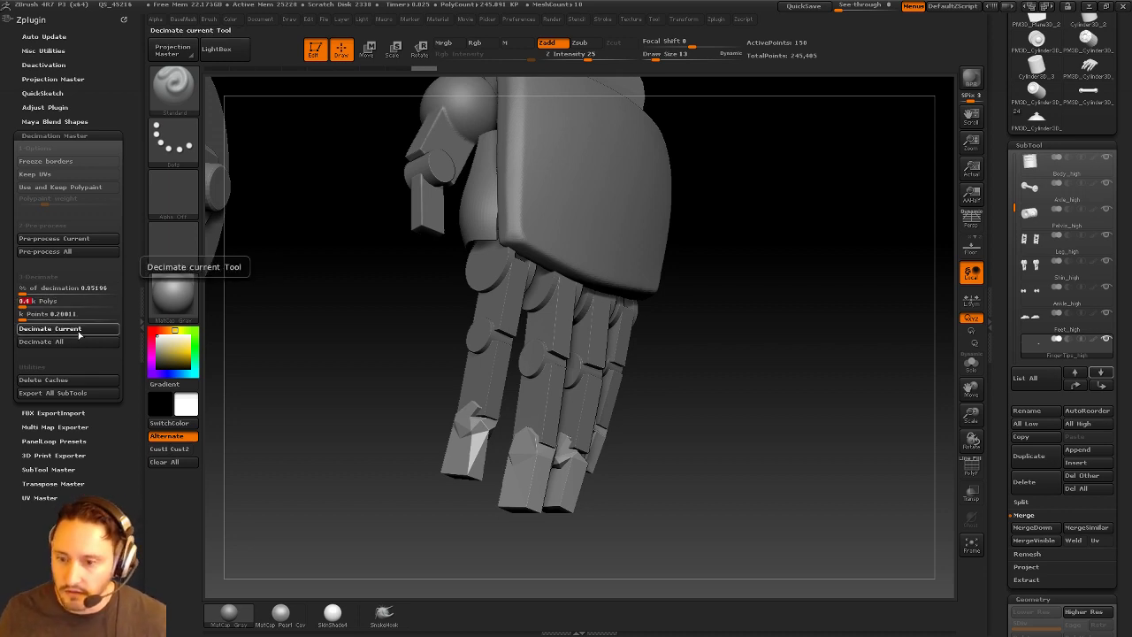
click(76, 328)
Try decimating FingerTips_high to 0.5 k polys and then to 0.75 k polys.
click(76, 302)
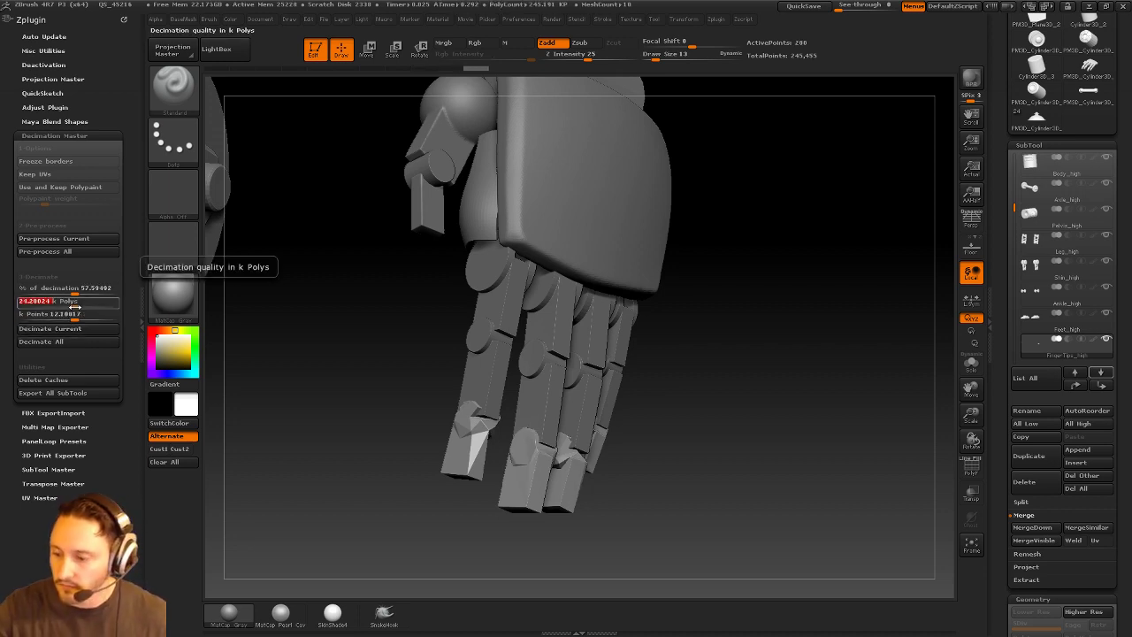
text(0.5)
click(53, 329)
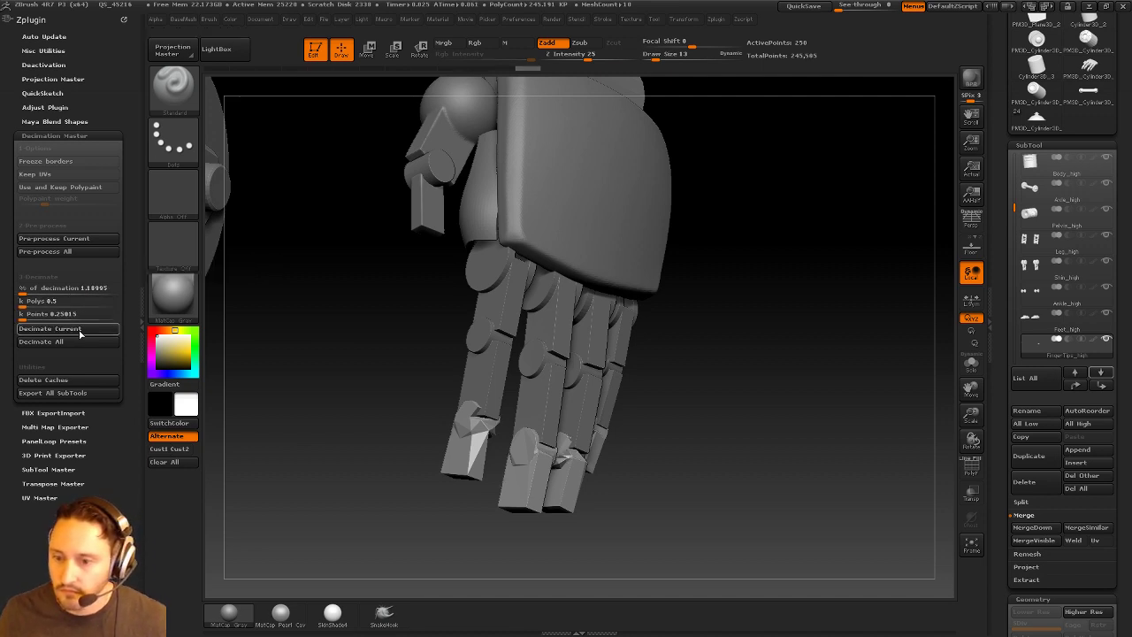
click(78, 302)
text(0.75)
key(Return)
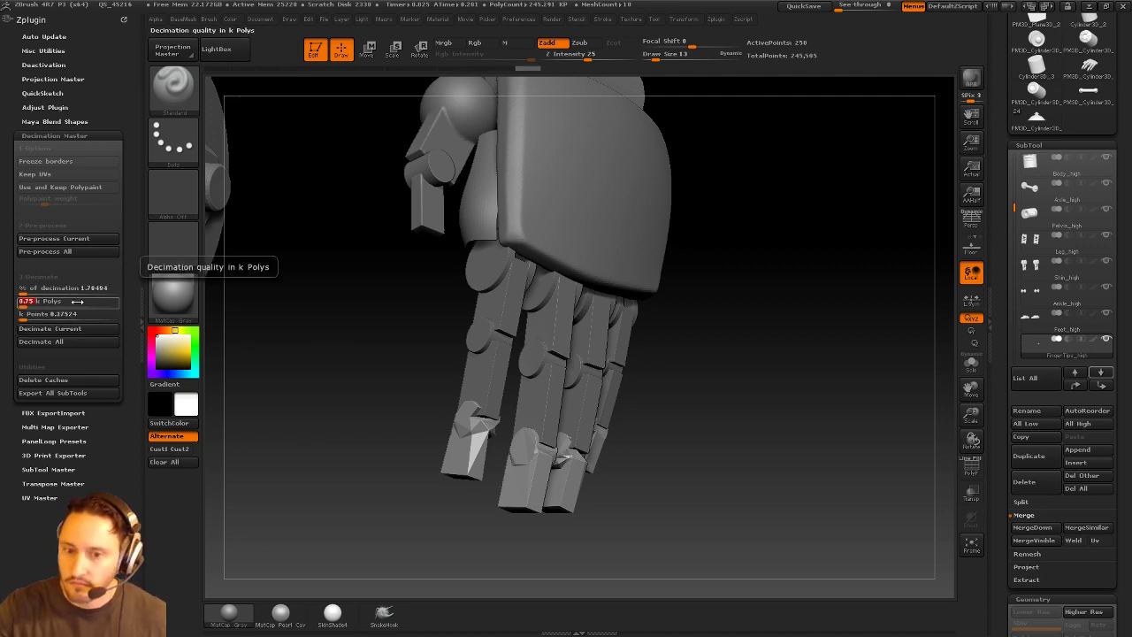
click(77, 329)
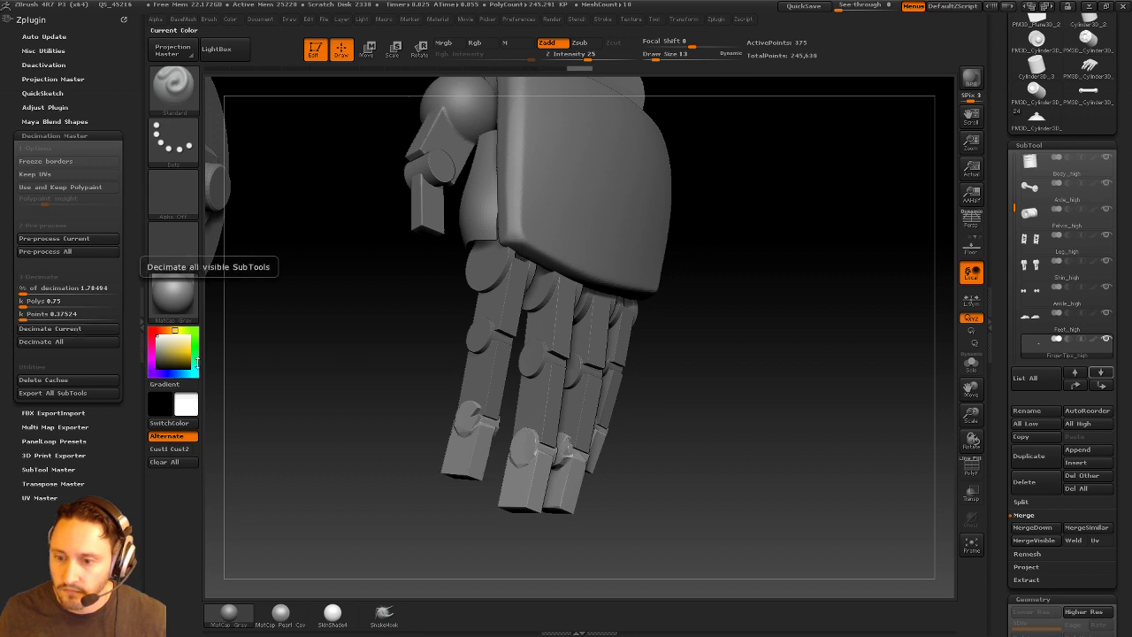
Try decimating FingerTips_high to 1 k polys and then to 2 k polys.
alt+drag(700, 404, 651, 437)
click(35, 302)
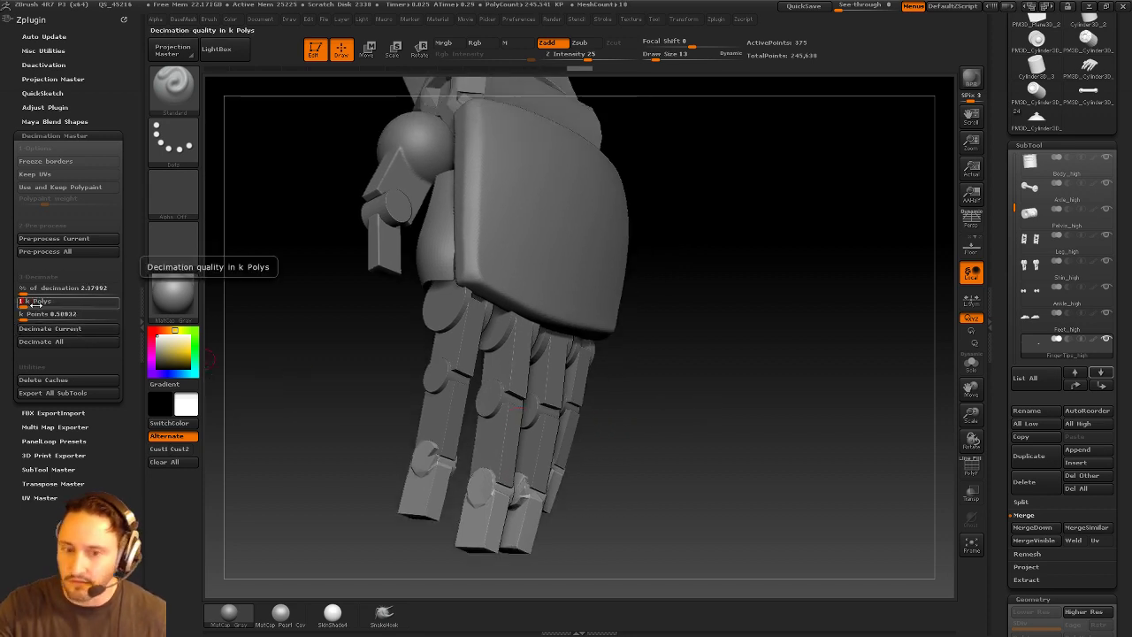
click(53, 328)
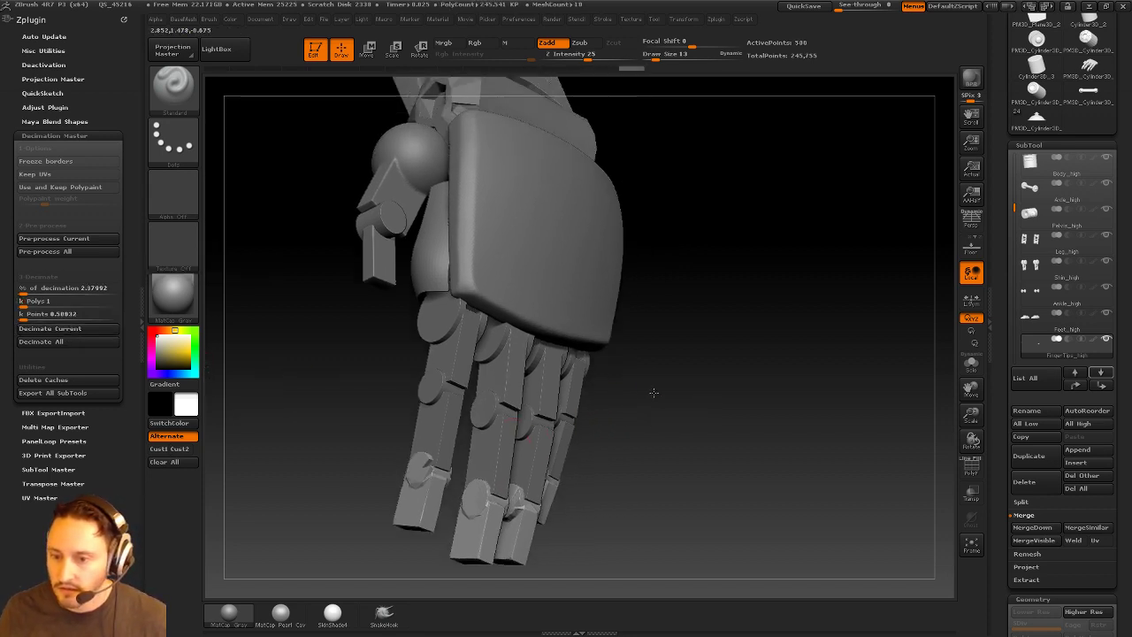
click(93, 313)
click(65, 303)
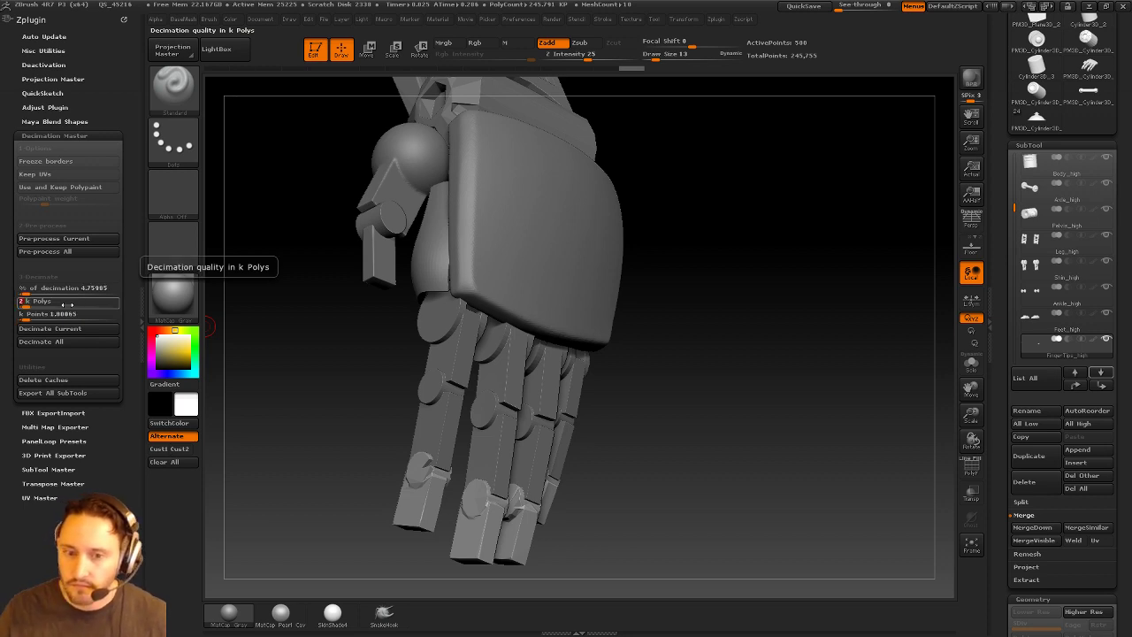
text(2)
click(53, 328)
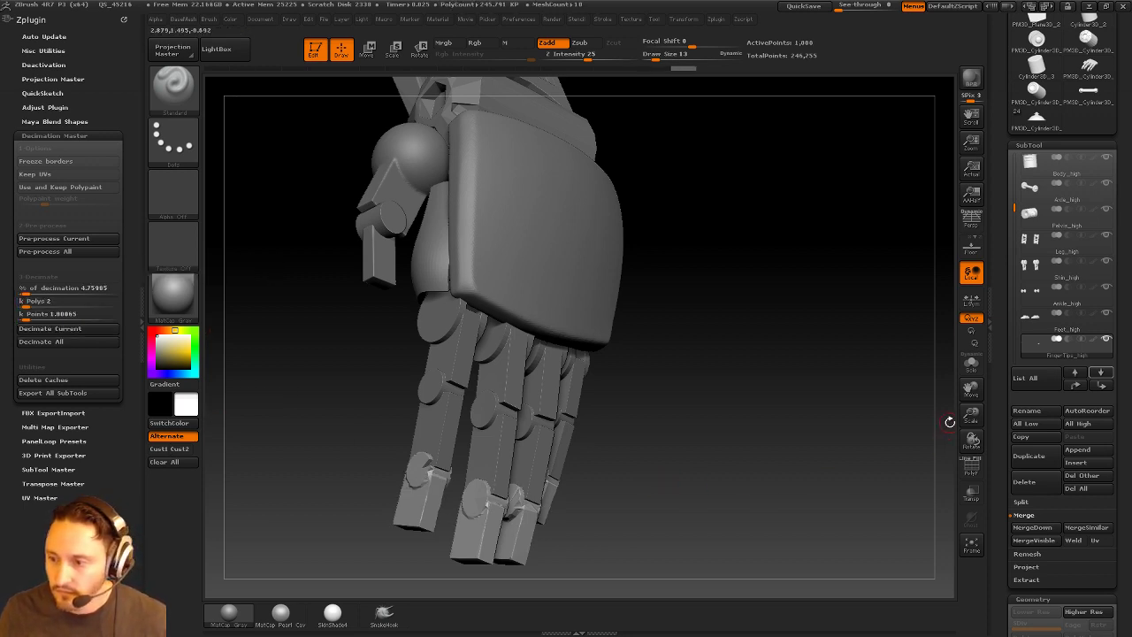
Undo the fingertip decimation, isolate FingerTips_high with its wireframe shown, then merge its polygroups into one and re-DynaMesh it.
click(972, 362)
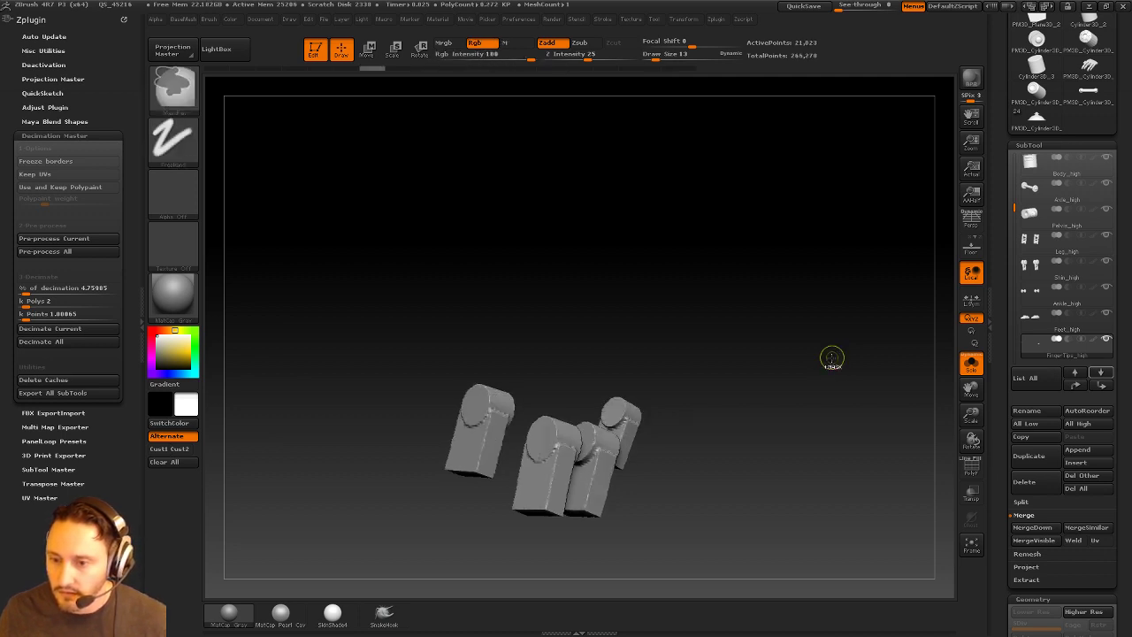
key(shift+f)
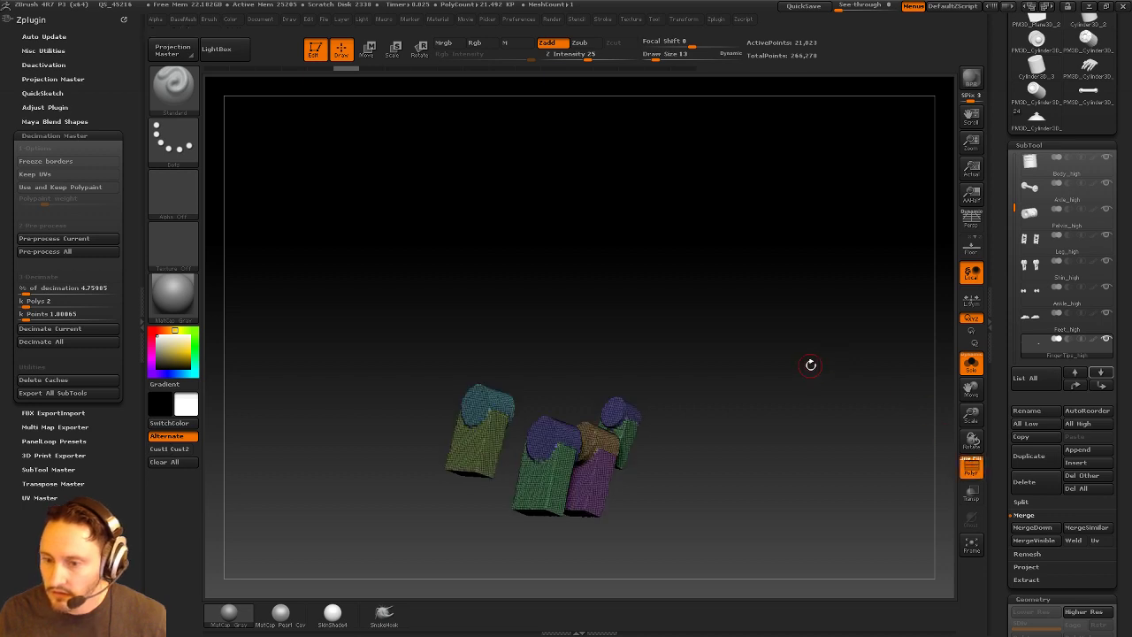
drag(810, 365, 829, 341)
key(shift+f)
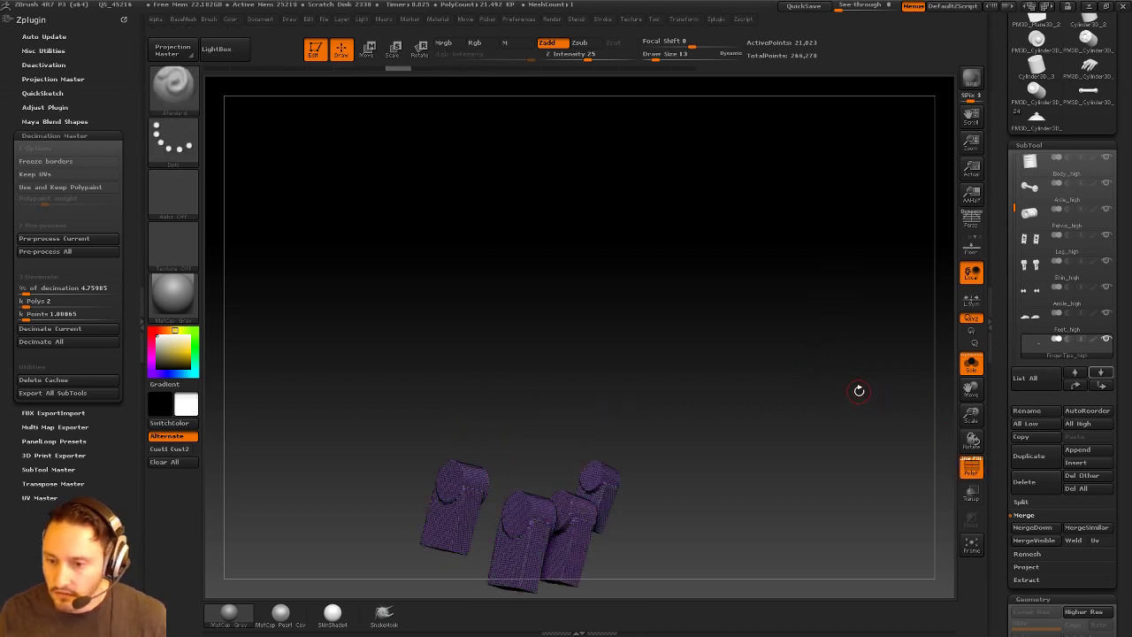
key(ctrl+b)
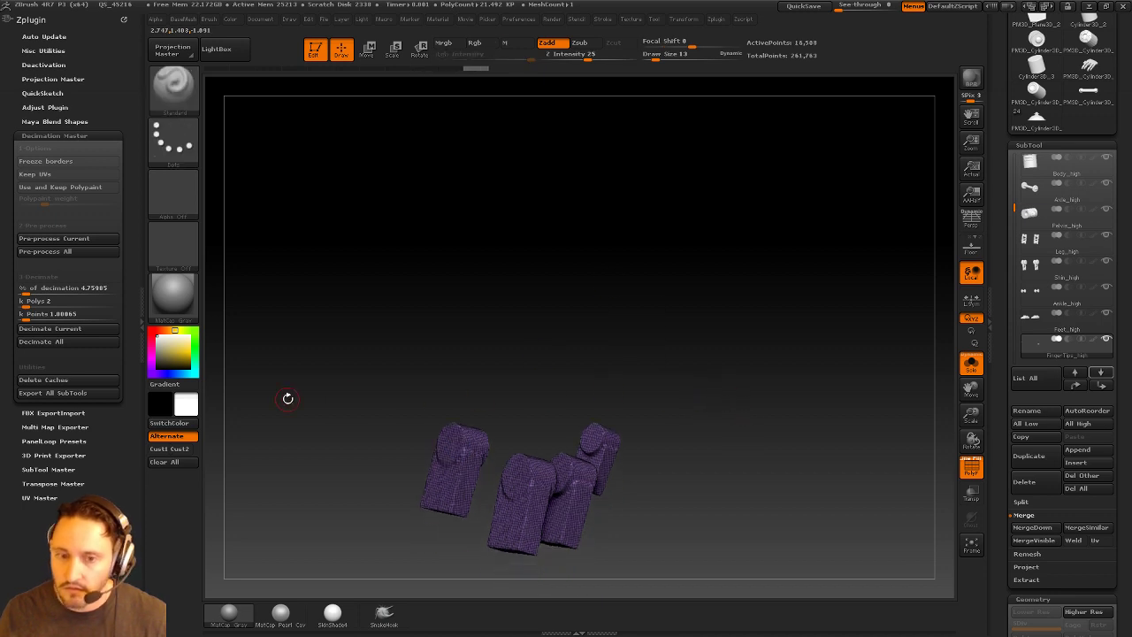
Pre-process the re-DynaMeshed FingerTips_high subtool, decimate it to 1 k polys and hide the wireframe.
click(58, 239)
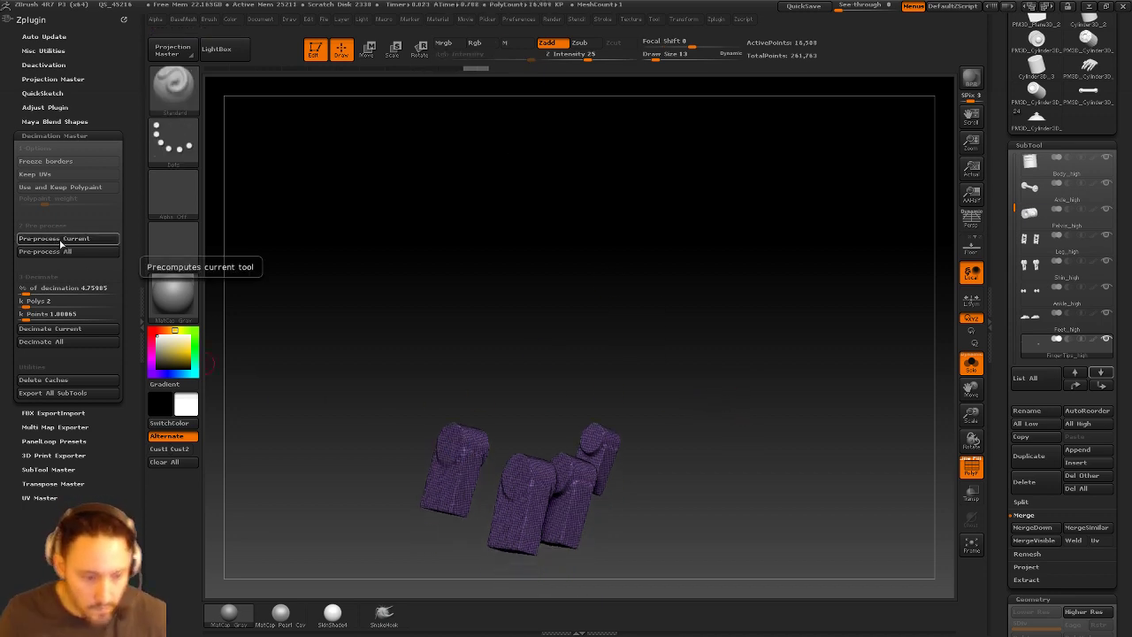
click(56, 304)
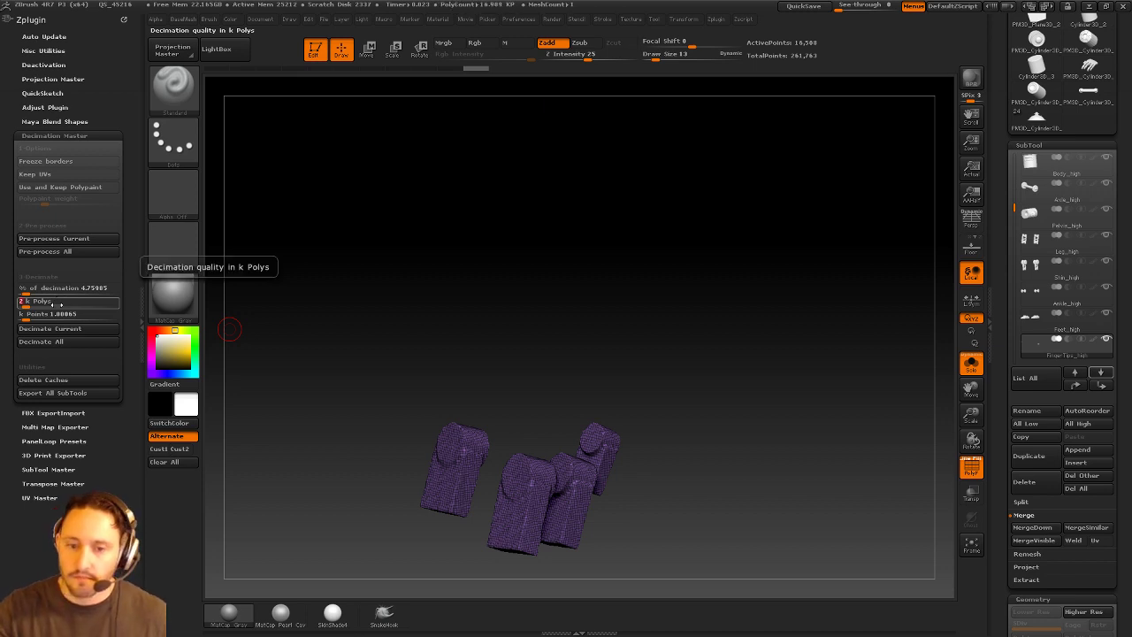
text(1)
key(Return)
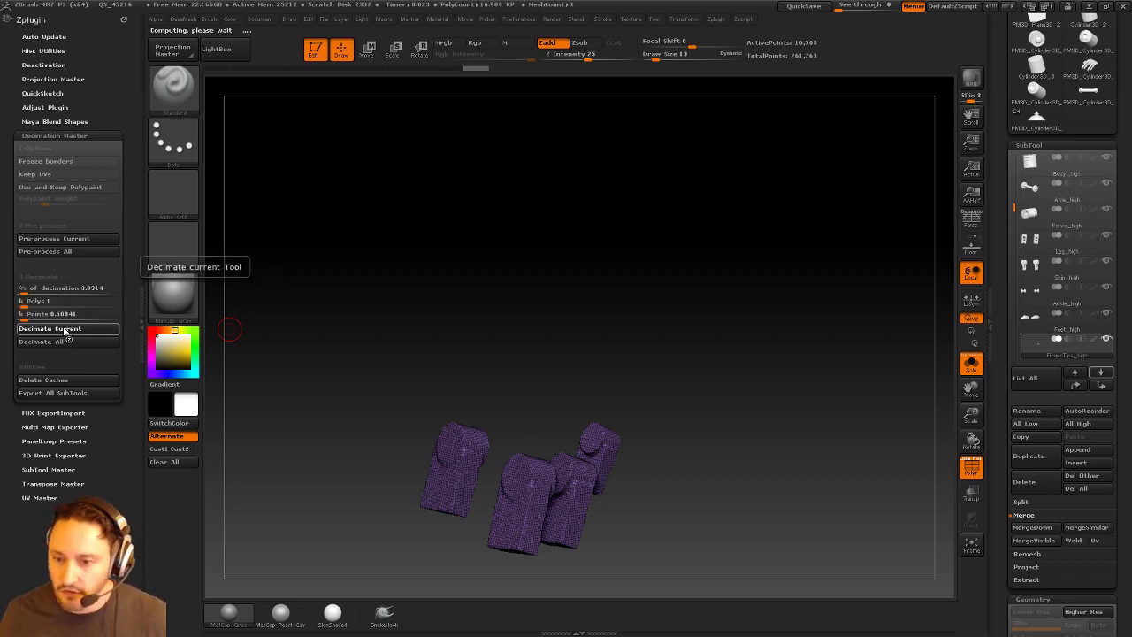
click(50, 328)
click(971, 468)
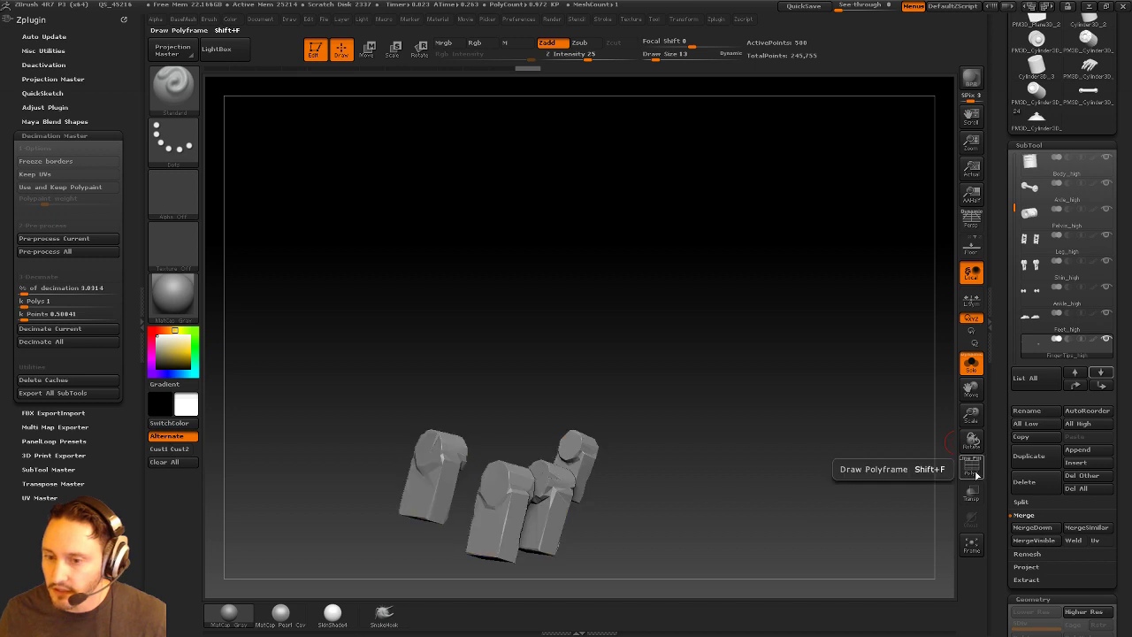
DynaMesh the FingerMiddle_high subtool at a higher resolution with blur 0 and reprojection off.
click(1062, 320)
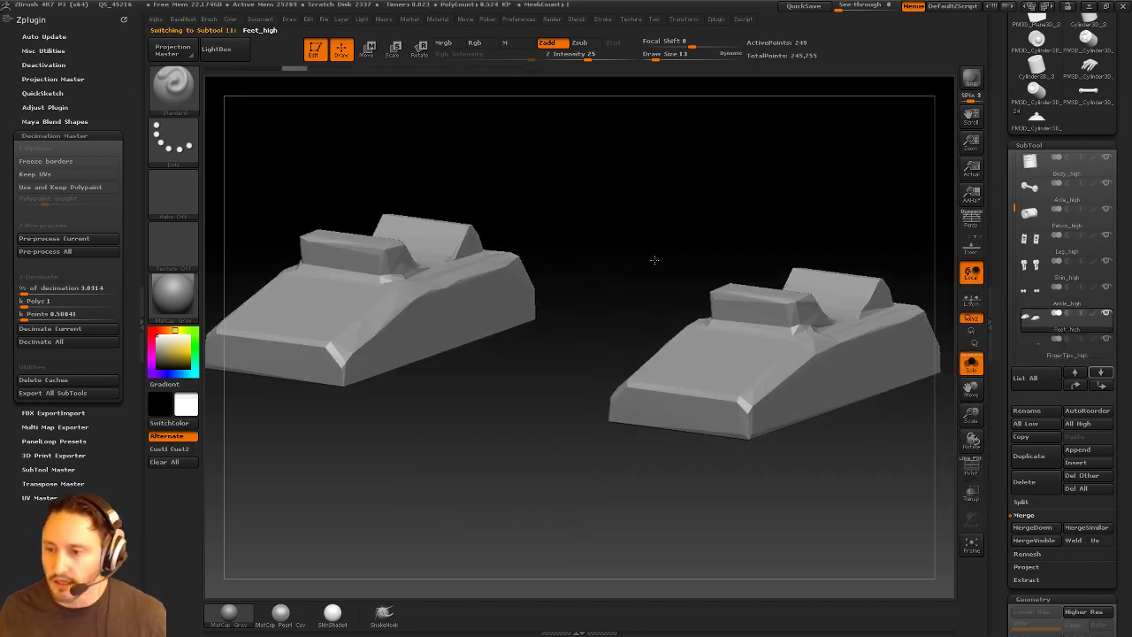
click(1106, 371)
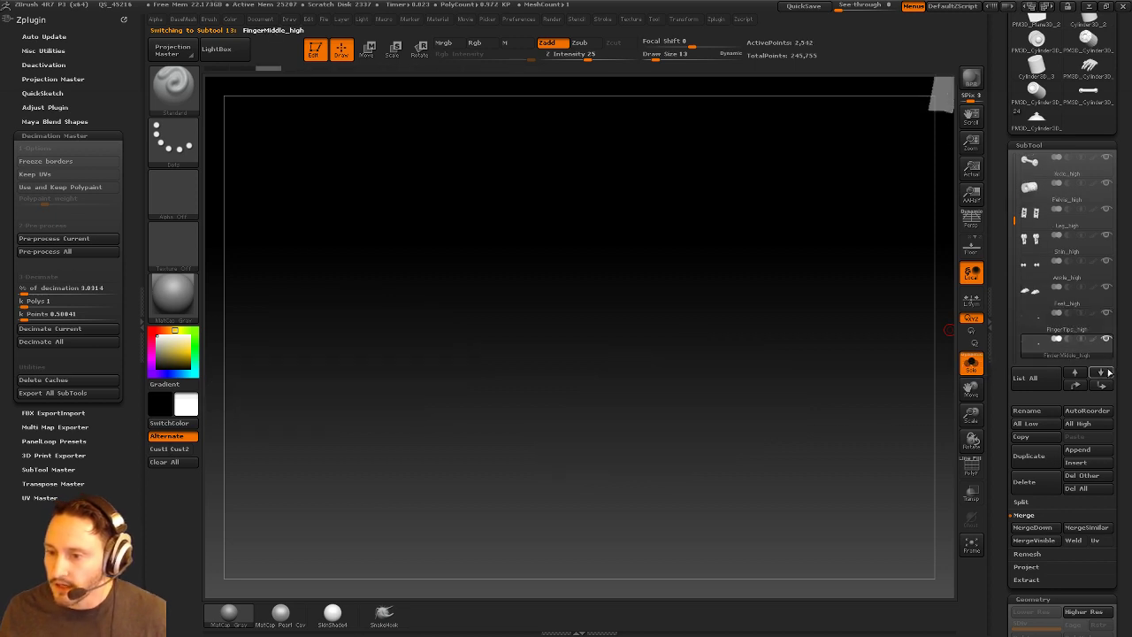
click(1106, 372)
alt+drag(856, 447, 832, 340)
key(space)
click(880, 175)
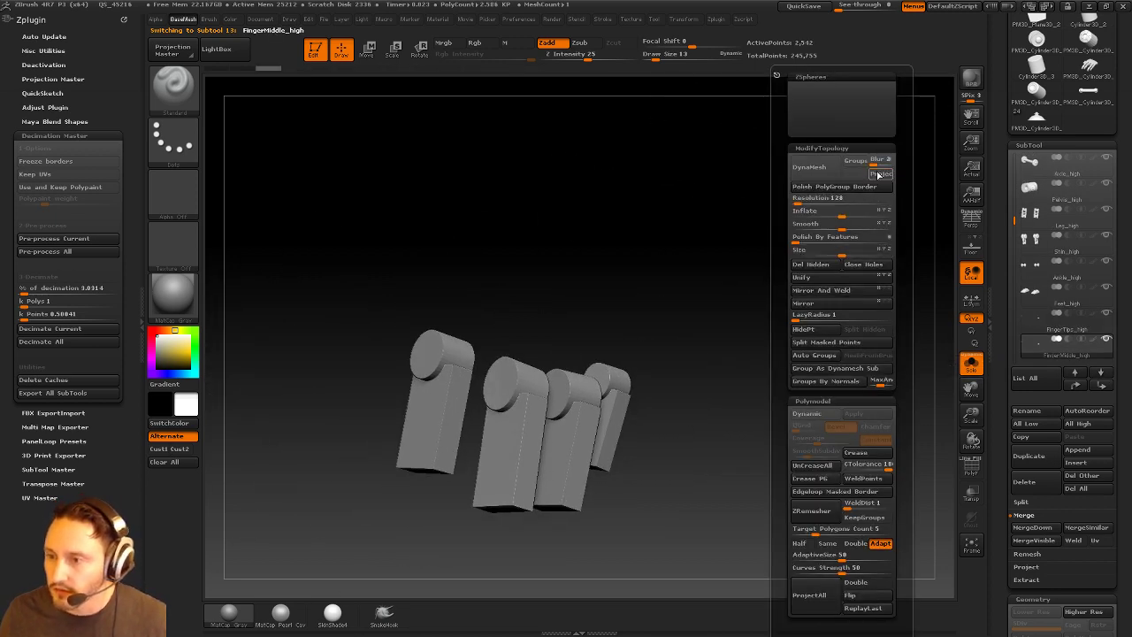
click(879, 161)
text(0)
click(798, 200)
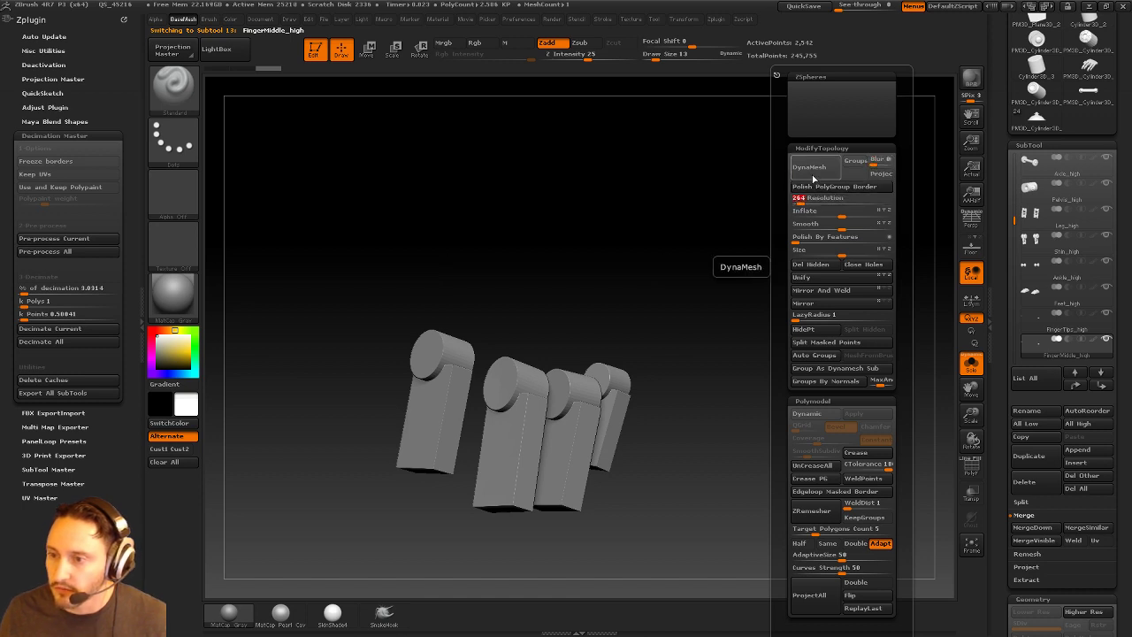
click(810, 166)
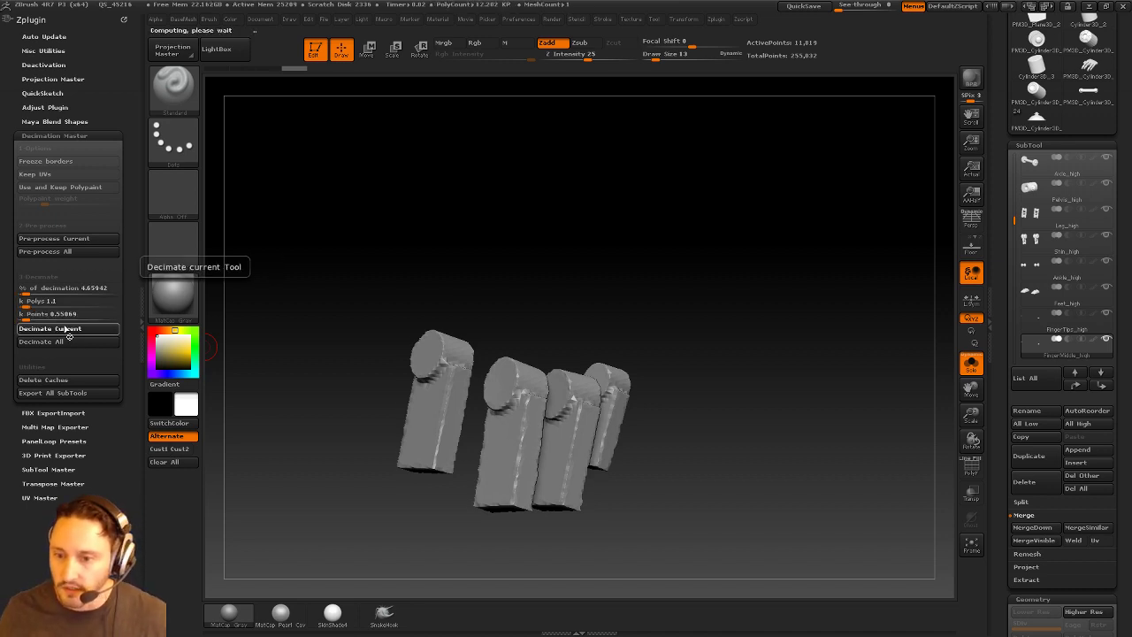
Decimate FingerMiddle_high to 1.1 k polys, compare it with FingerTips_high, and make FingerStart_high the active subtool.
click(50, 328)
click(1078, 373)
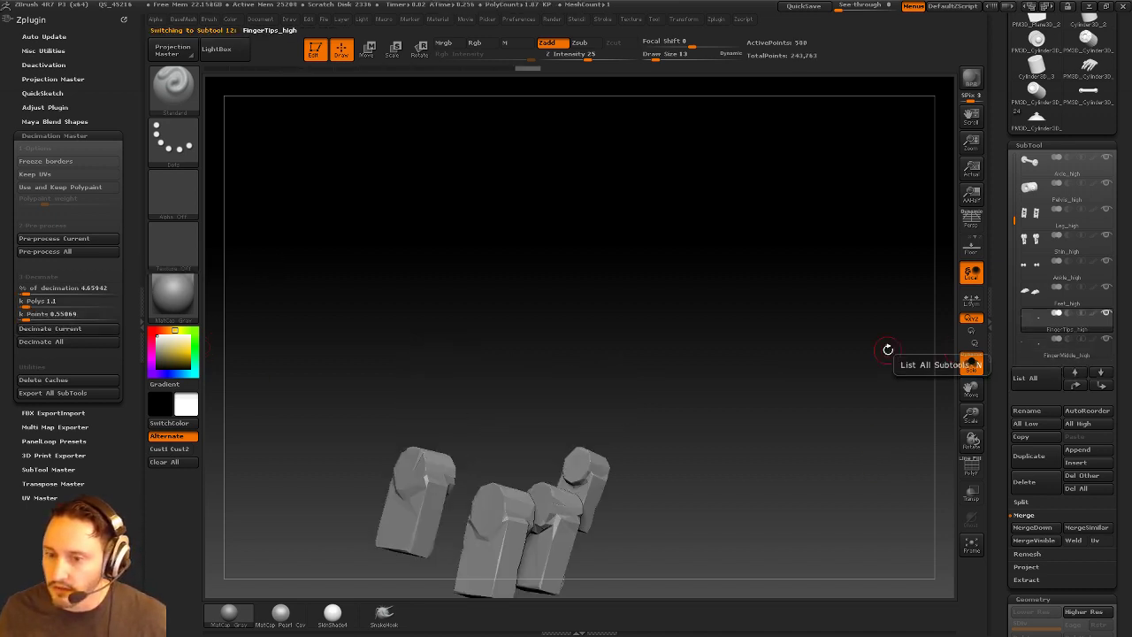
alt+drag(775, 354, 814, 246)
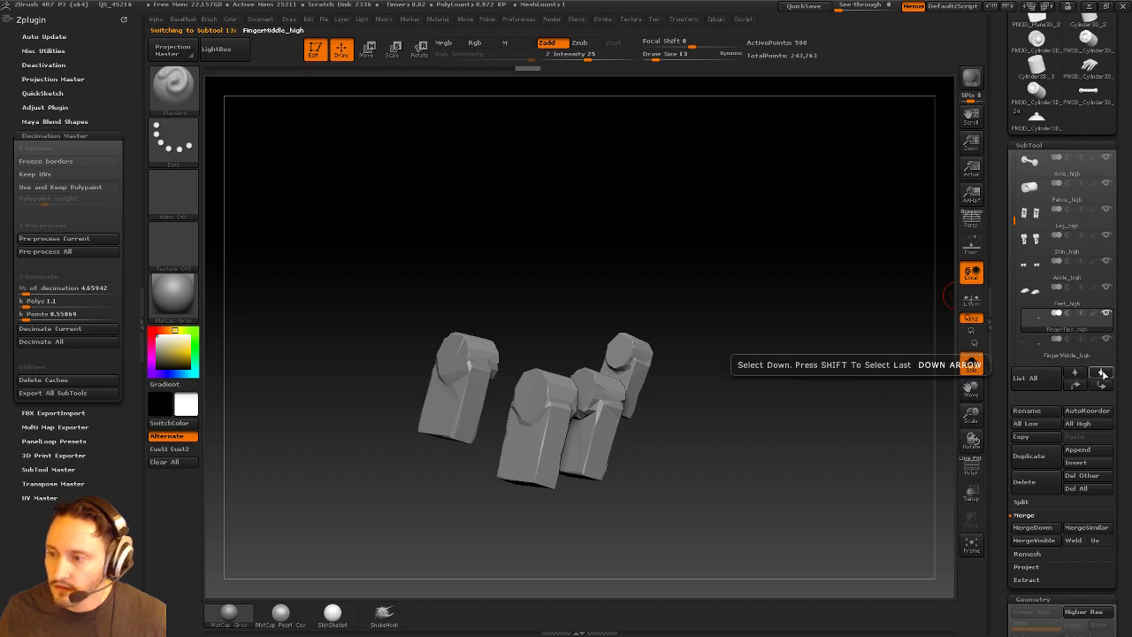
click(1101, 372)
click(1100, 372)
Try DynaMeshing FingerStart_high at different resolutions with reprojection off and blur 0, undoing each attempt.
key(1)
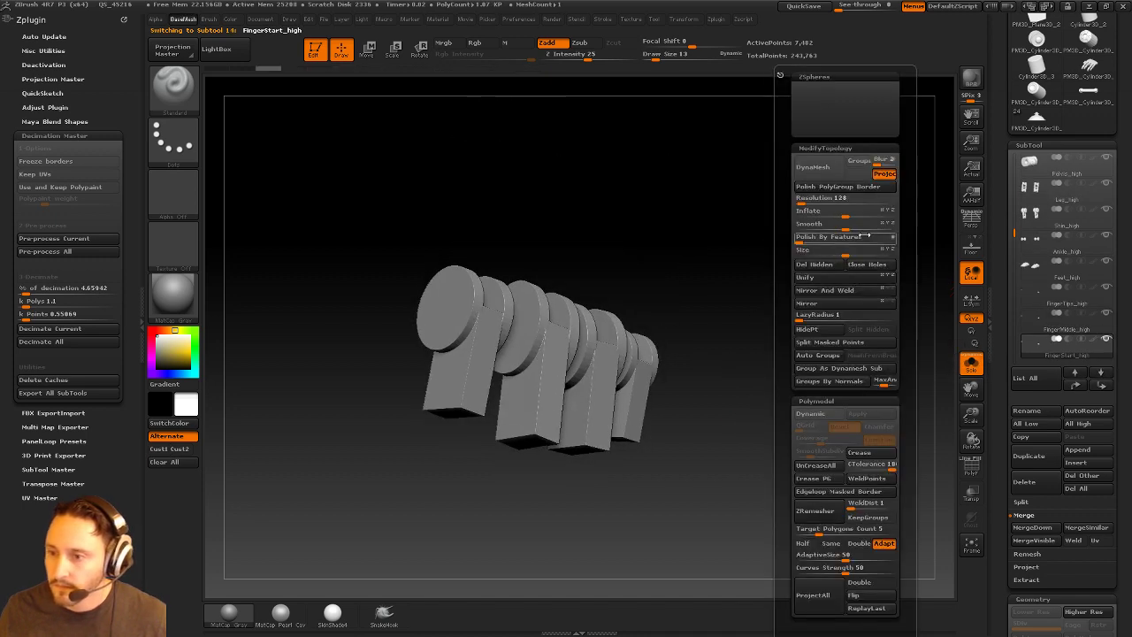
click(884, 175)
click(874, 163)
click(801, 198)
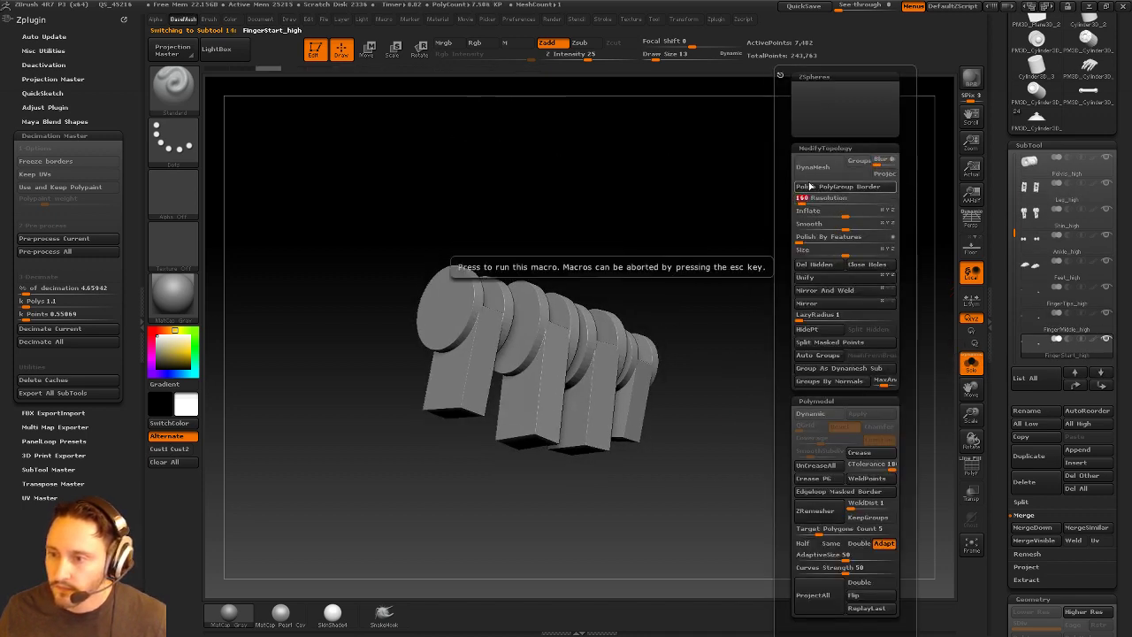
click(811, 170)
drag(777, 190, 776, 203)
key(ctrl+z)
key(1)
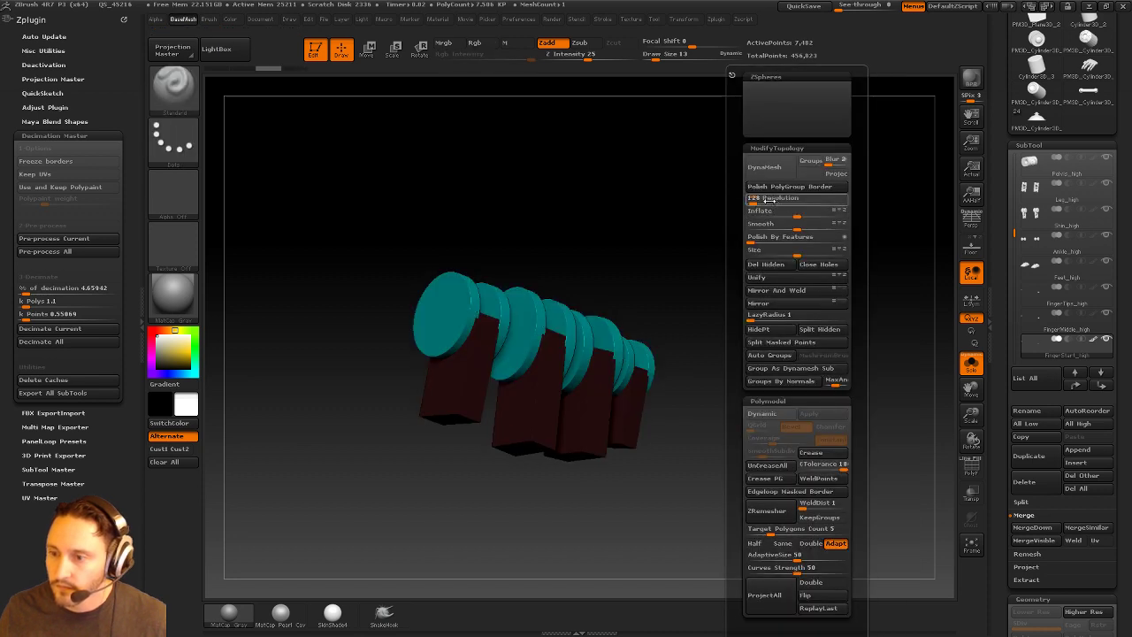
click(767, 200)
click(777, 171)
key(ctrl+z)
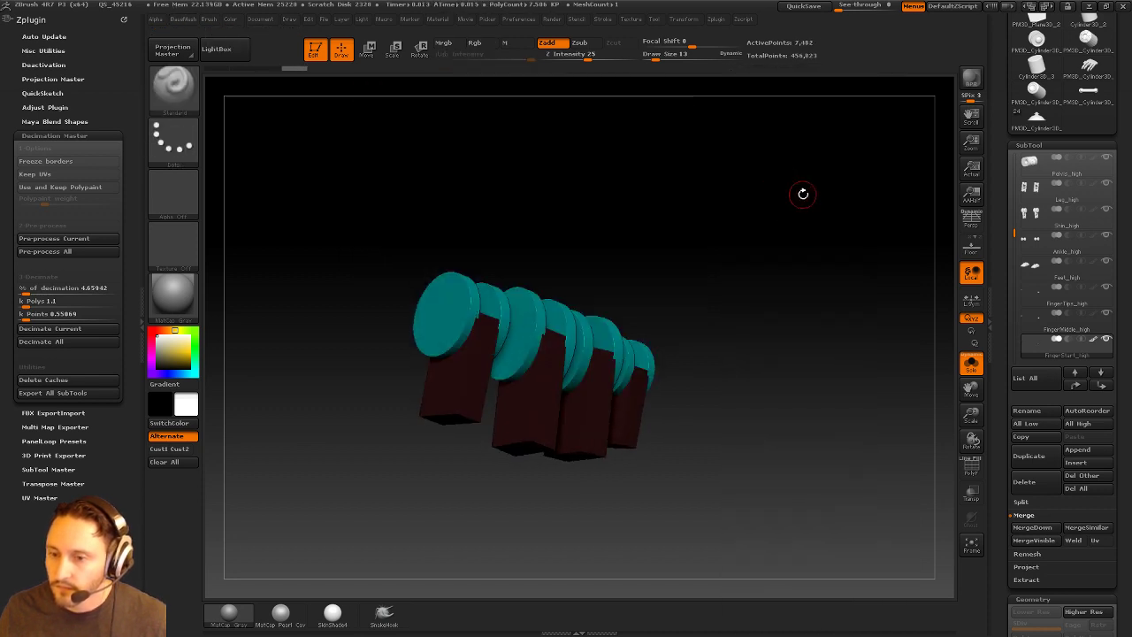
DynaMesh the unmasked FingerStart_high subtool at resolution 472 with blur 0 and reprojection off.
key(g)
key(shift+f)
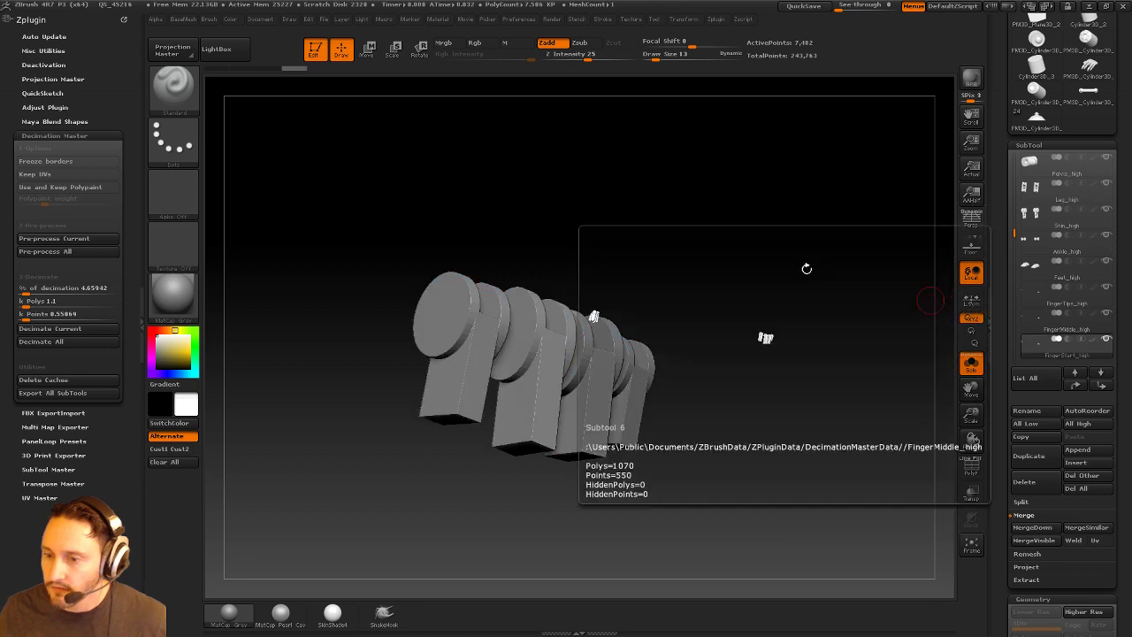
key(g)
click(819, 174)
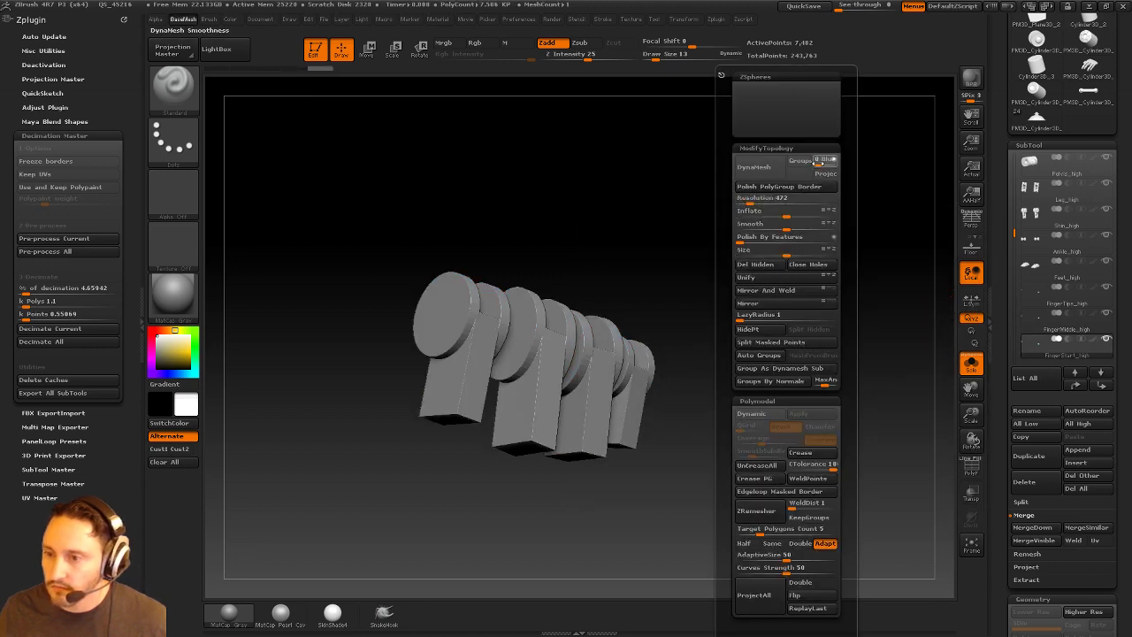
click(754, 166)
Pre-process FingerStart_high and decimate it to 1 k polys.
click(71, 239)
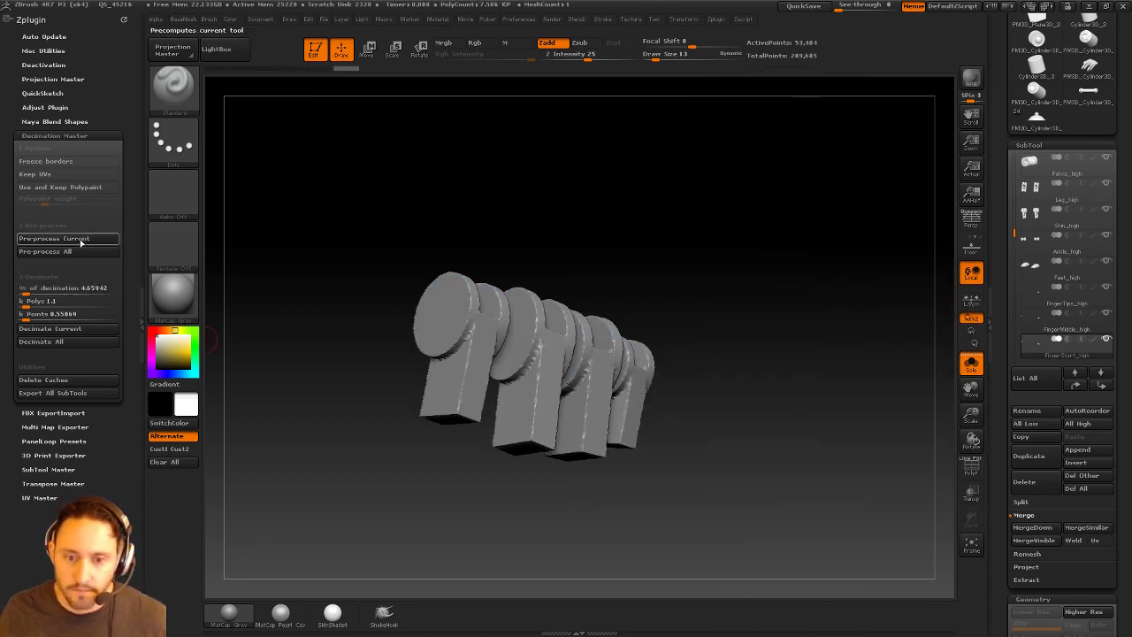
click(81, 302)
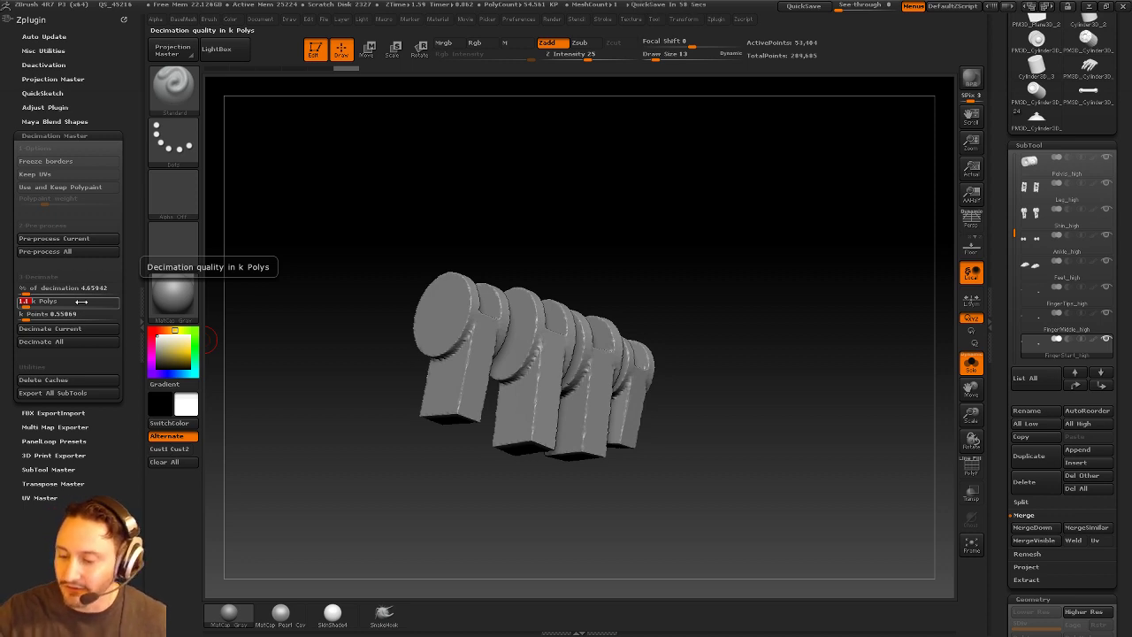
text(1)
key(Return)
click(83, 328)
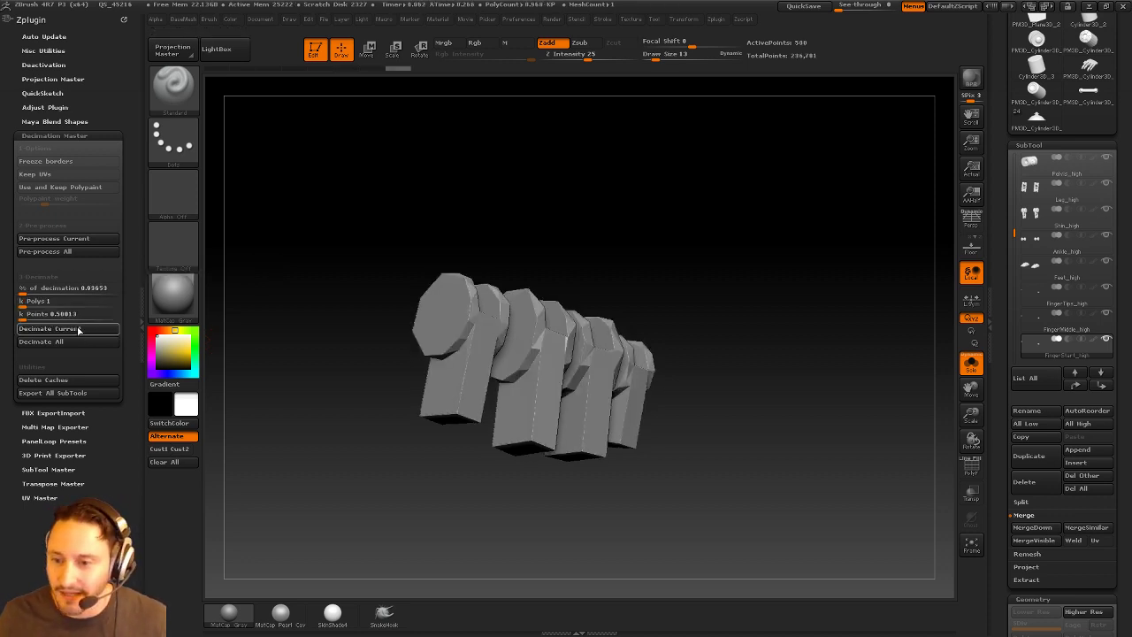
DynaMesh the Palm_high subtool with blur 0 and reprojection off.
click(1101, 373)
drag(690, 338, 885, 253)
key(f)
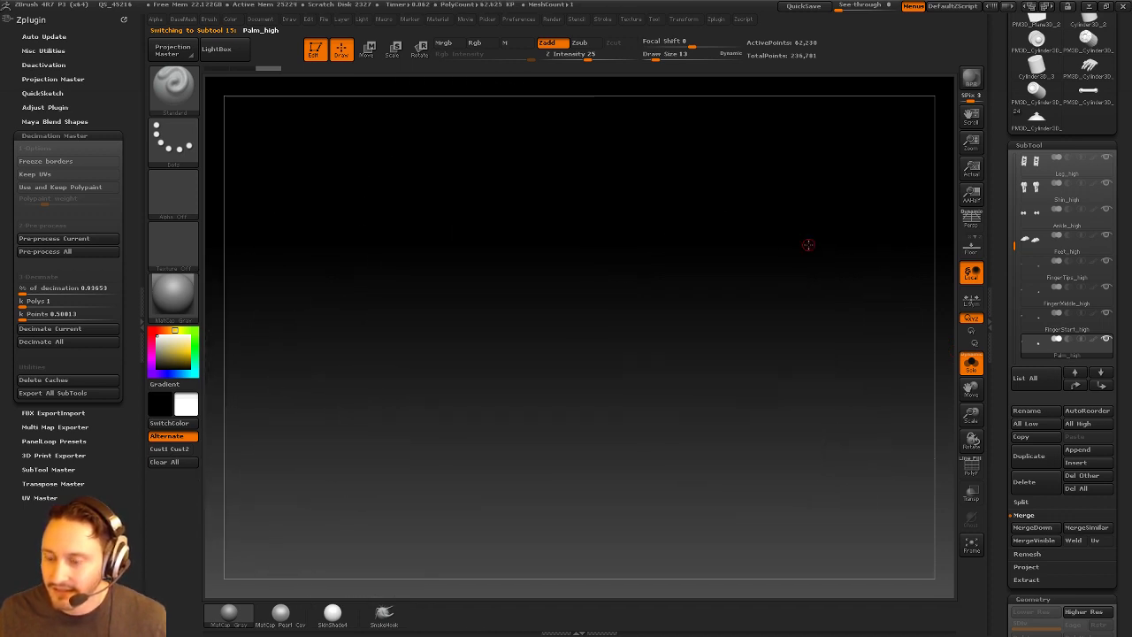
key(f)
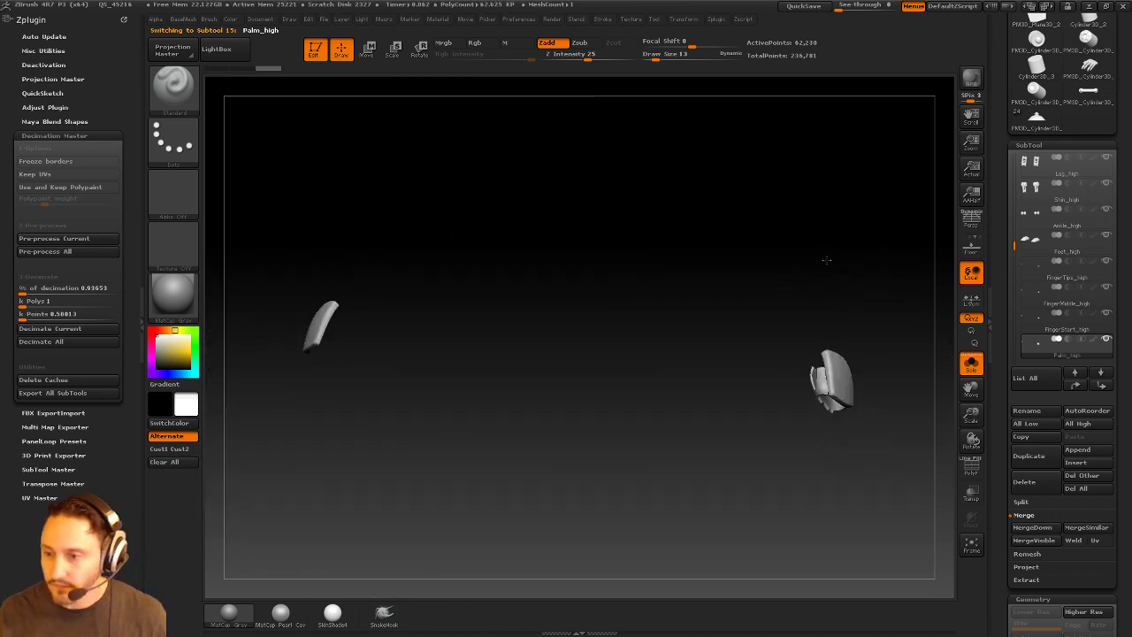
alt+drag(826, 257, 811, 359)
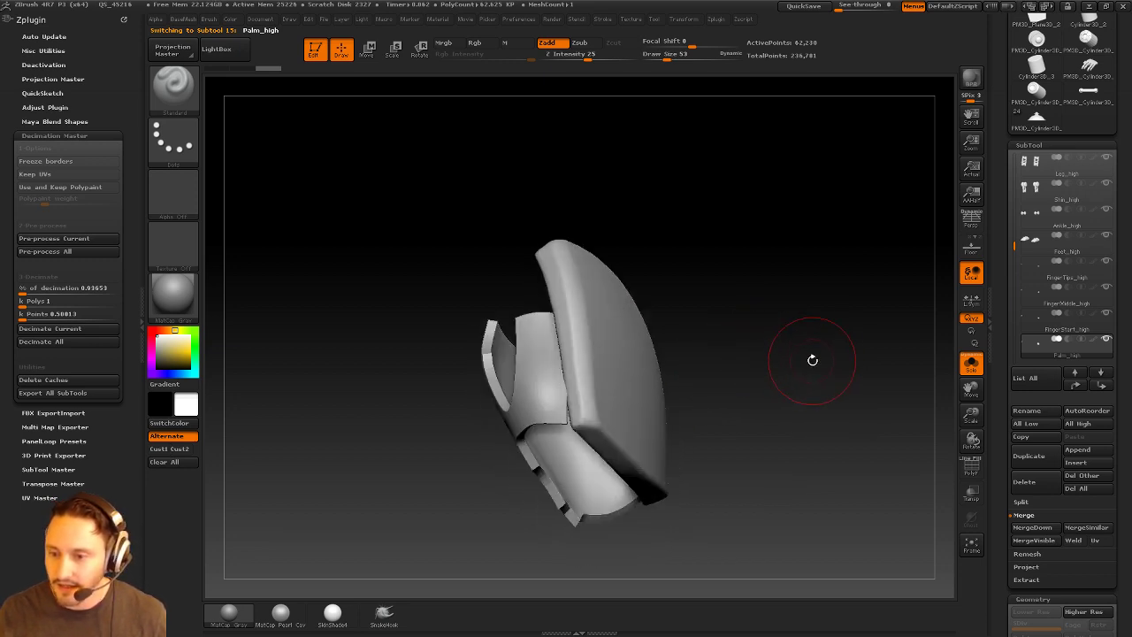
key(b)
drag(854, 162, 836, 163)
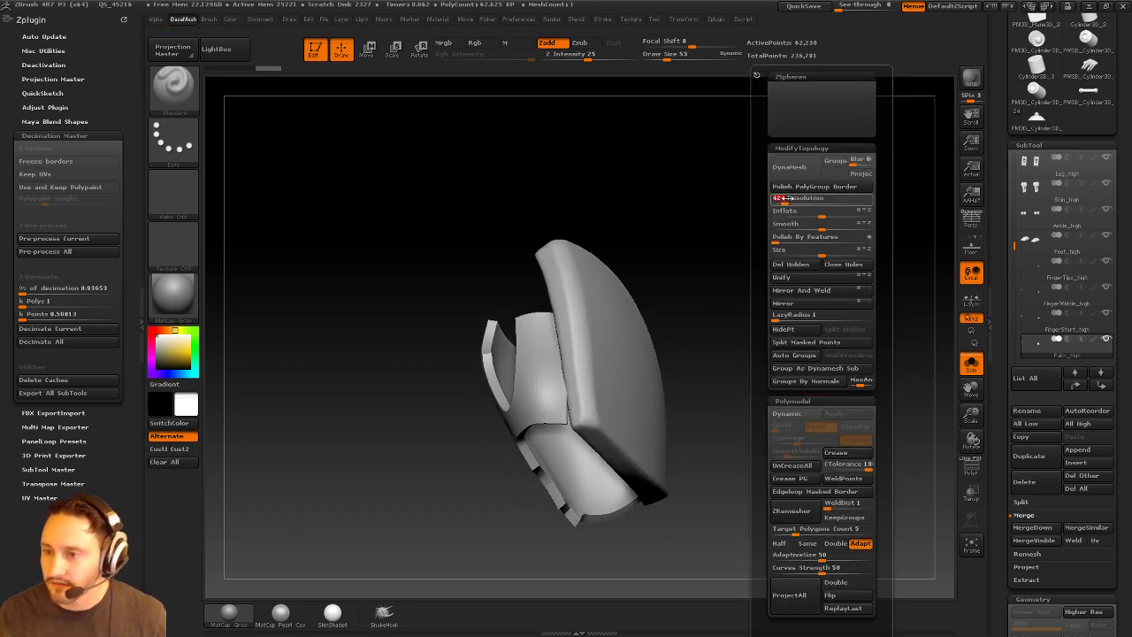
ctrl+drag(749, 149, 793, 174)
alt+drag(766, 214, 710, 202)
key(b)
mouse_move(748, 324)
ctrl+mouse_down()
mouse_move(783, 353)
mouse_move(762, 370)
ctrl+mouse_up()
key(s)
alt+drag(771, 369, 781, 352)
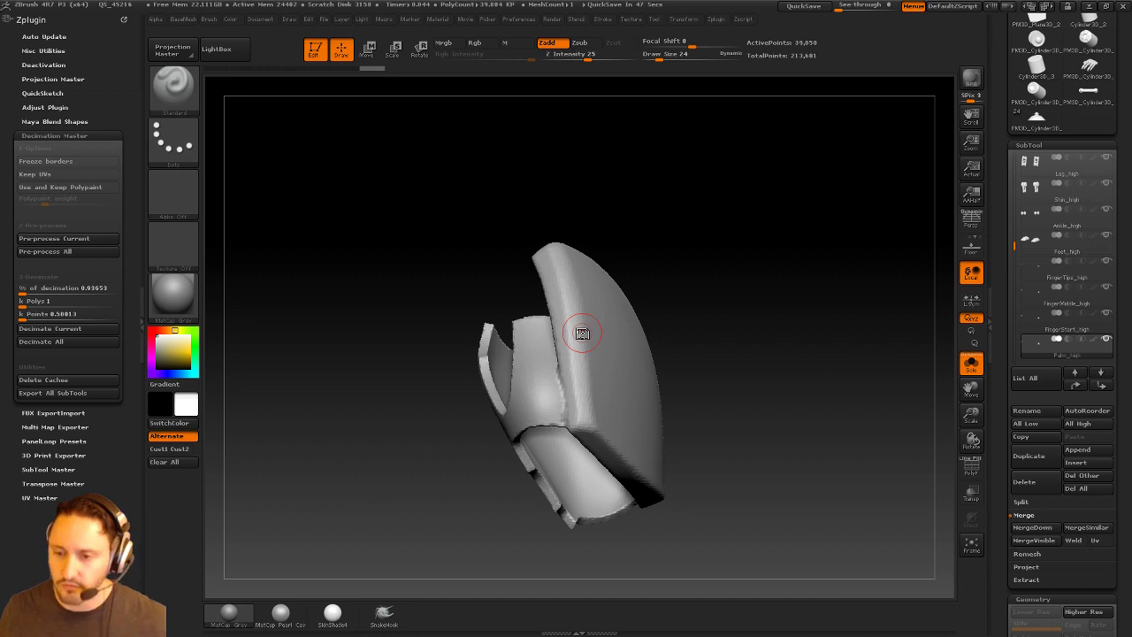
Thicken the thin edges around the opening of Palm_high with the Inflat brush at Z Intensity 10.
mouse_move(817, 215)
mouse_down()
mouse_move(804, 227)
mouse_move(822, 260)
mouse_move(805, 269)
mouse_up()
key(w)
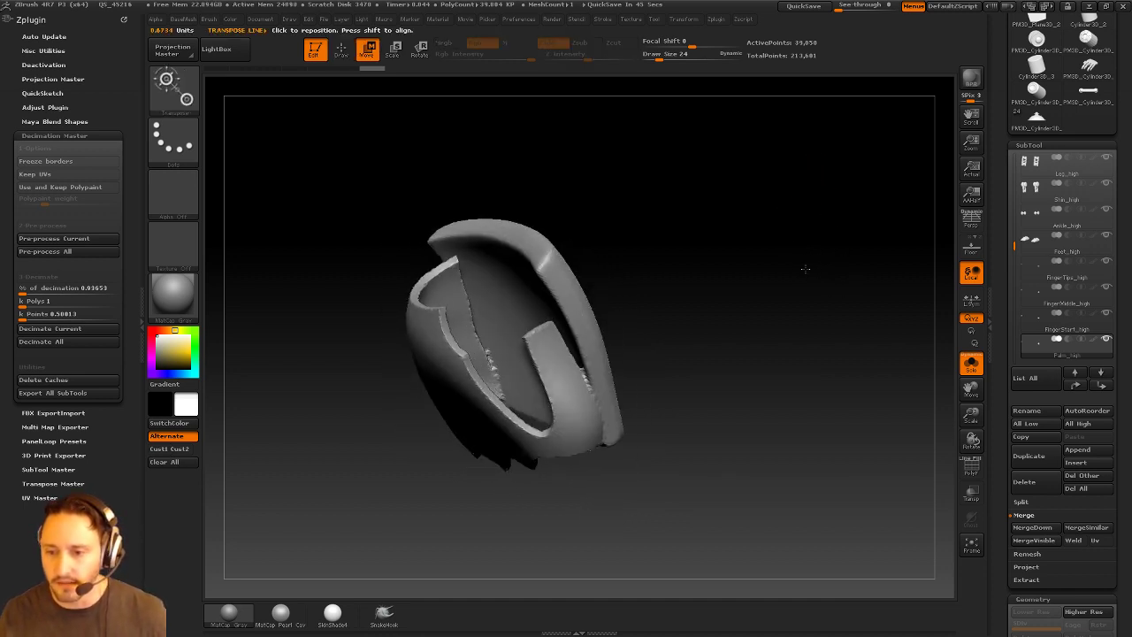
key(q)
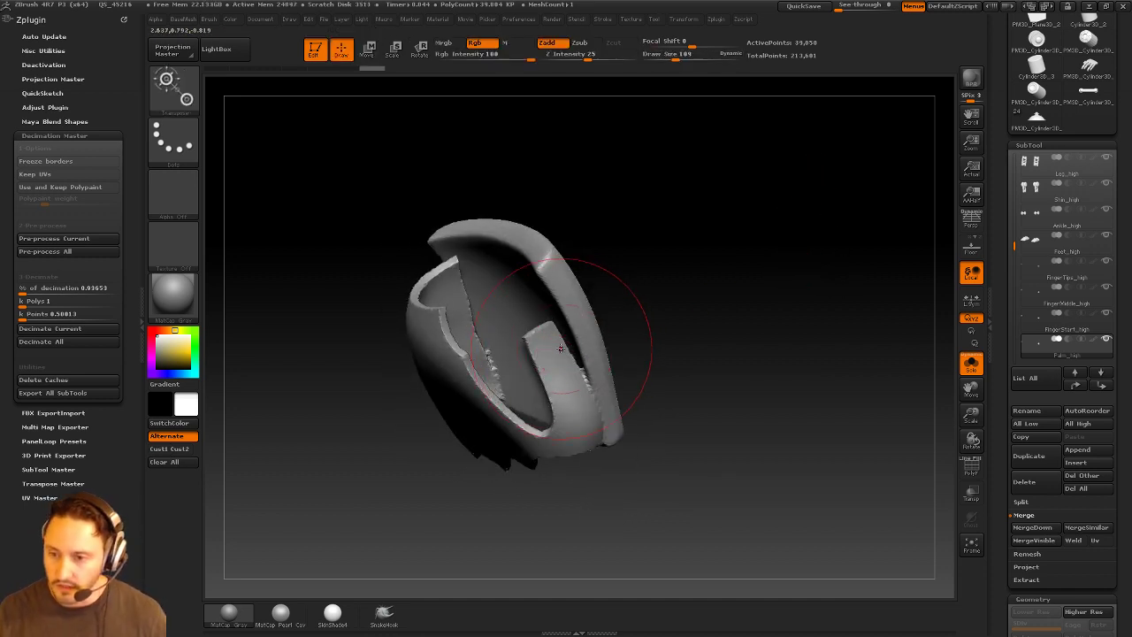
drag(561, 347, 584, 348)
key(ctrl+z)
key(w)
drag(655, 329, 601, 345)
key(s)
mouse_move(653, 285)
mouse_down()
mouse_move(650, 299)
mouse_move(565, 353)
mouse_move(559, 394)
mouse_up()
key(q)
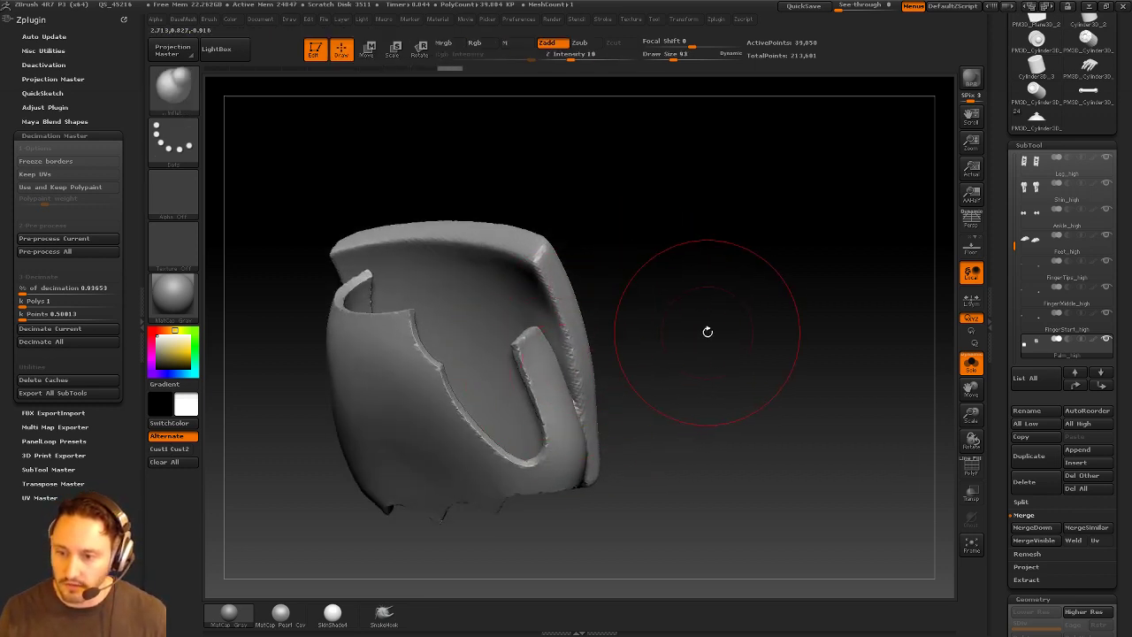
Inflate the remaining thin edges around the back of Palm_high and re-DynaMesh it.
drag(708, 332, 797, 331)
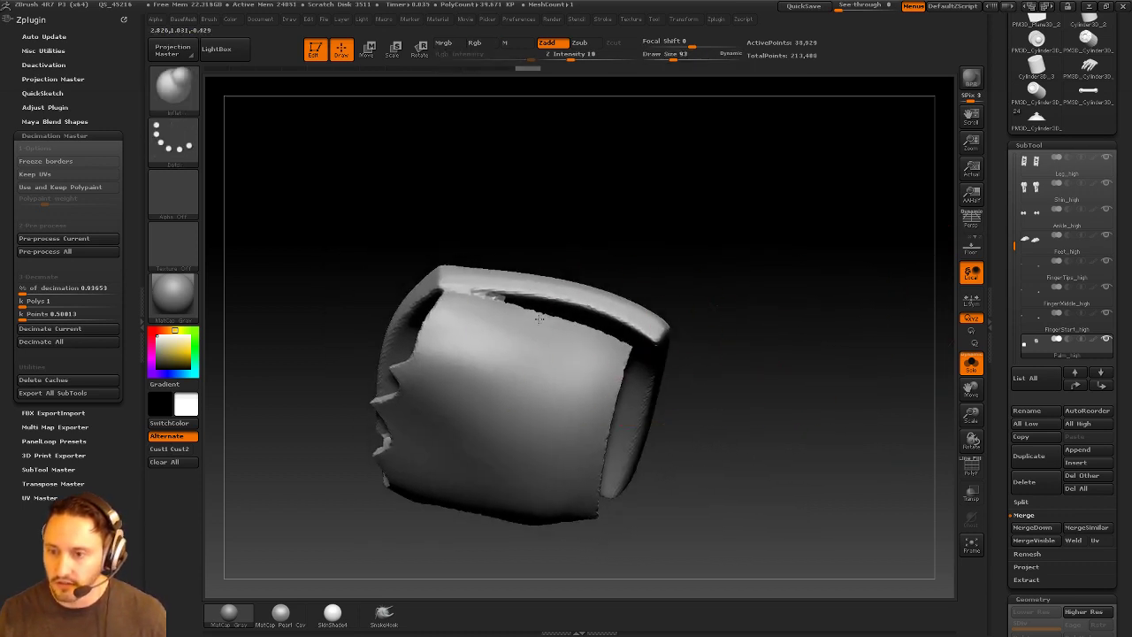
mouse_move(620, 336)
mouse_down()
mouse_move(779, 354)
mouse_move(589, 298)
mouse_up()
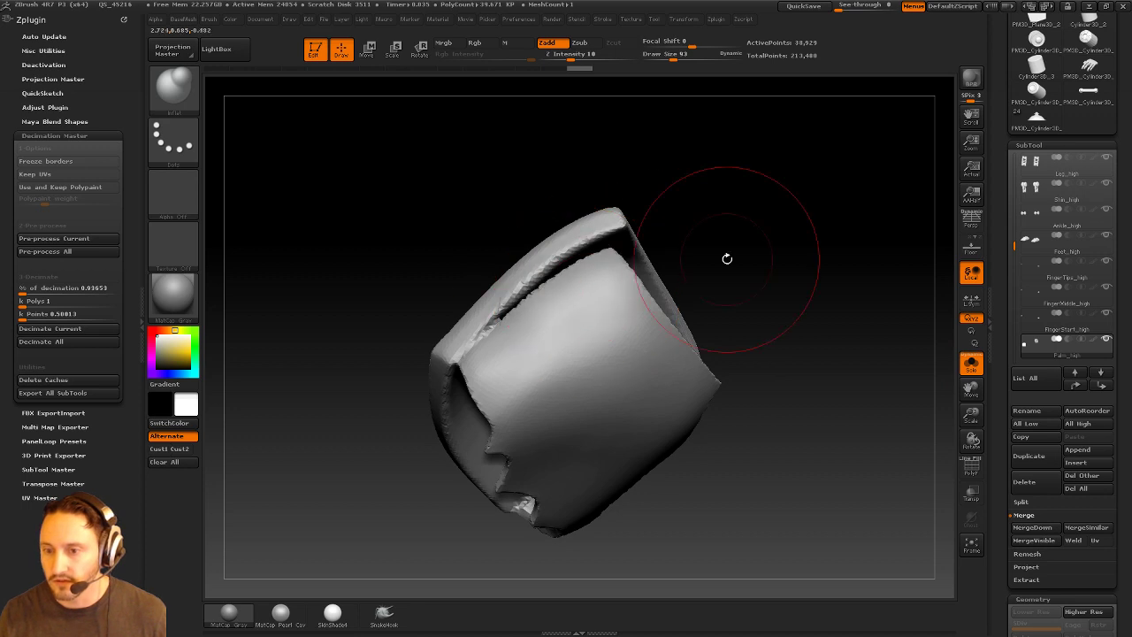
drag(728, 258, 784, 256)
drag(543, 277, 594, 253)
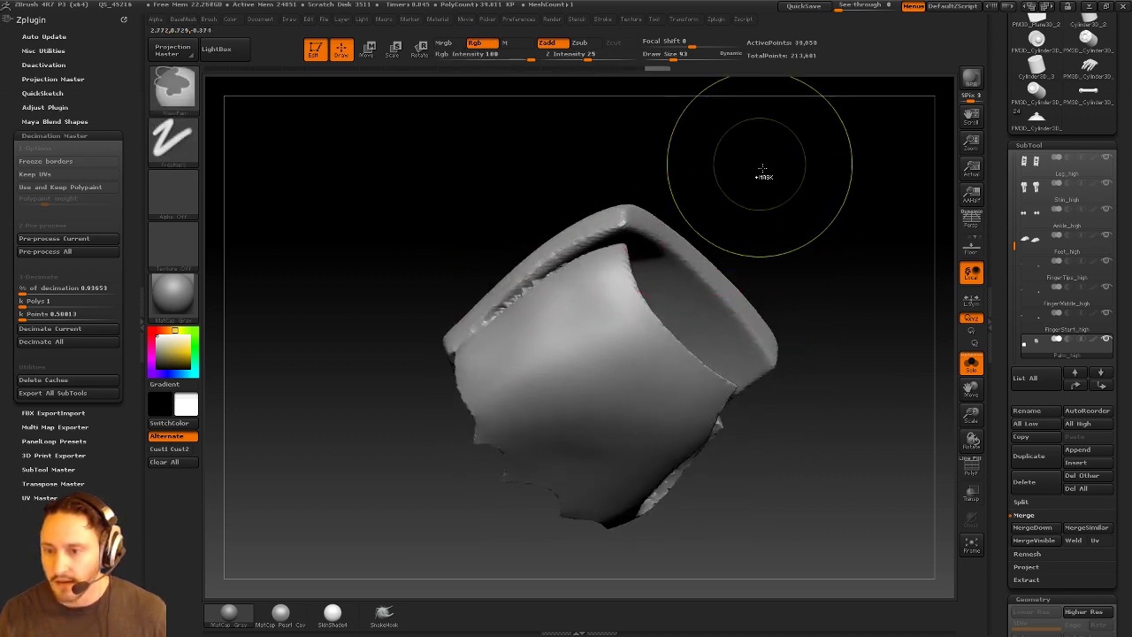
mouse_move(763, 168)
mouse_down()
mouse_move(758, 190)
mouse_move(823, 263)
mouse_move(832, 220)
mouse_move(798, 262)
mouse_move(748, 236)
mouse_move(814, 285)
mouse_up()
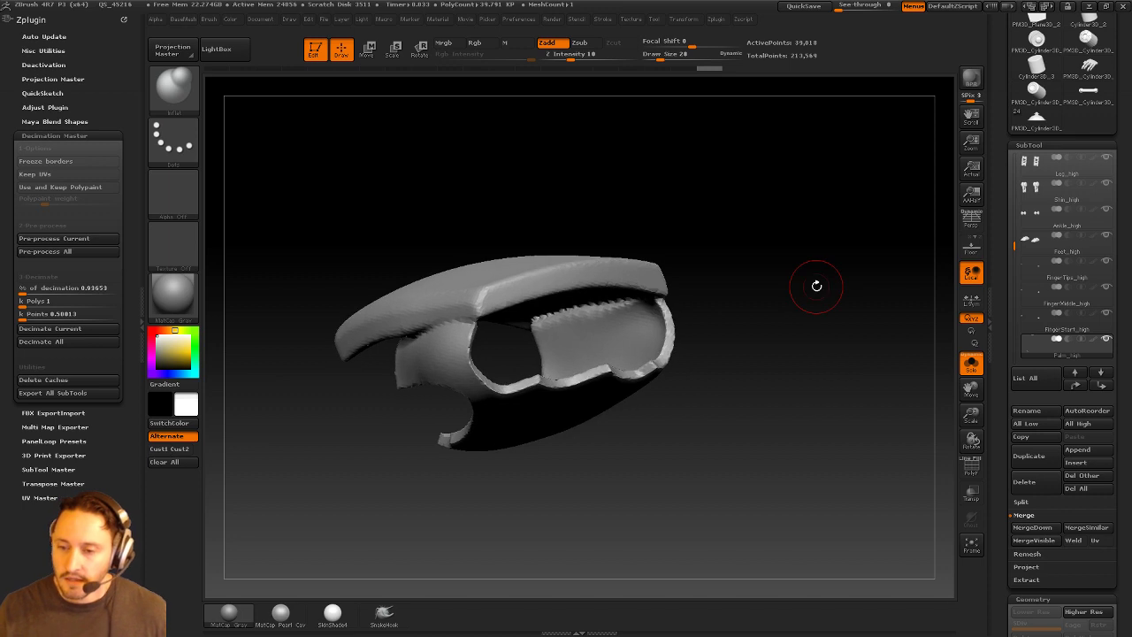
Pre-process Palm_high and decimate it to 1.5 k polys.
click(57, 241)
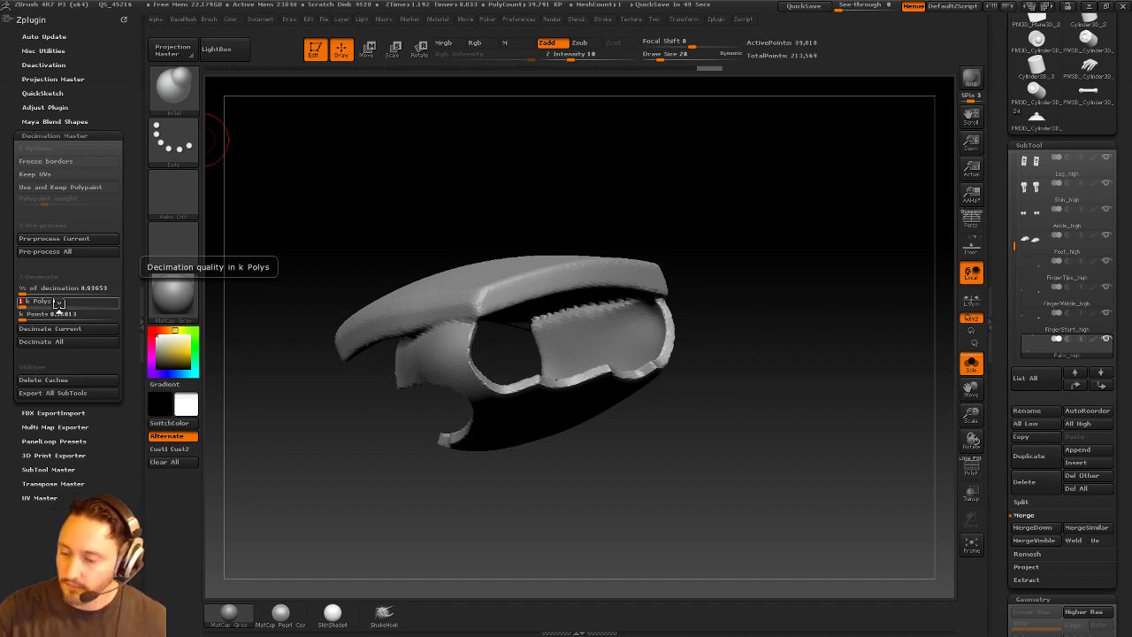
key(Return)
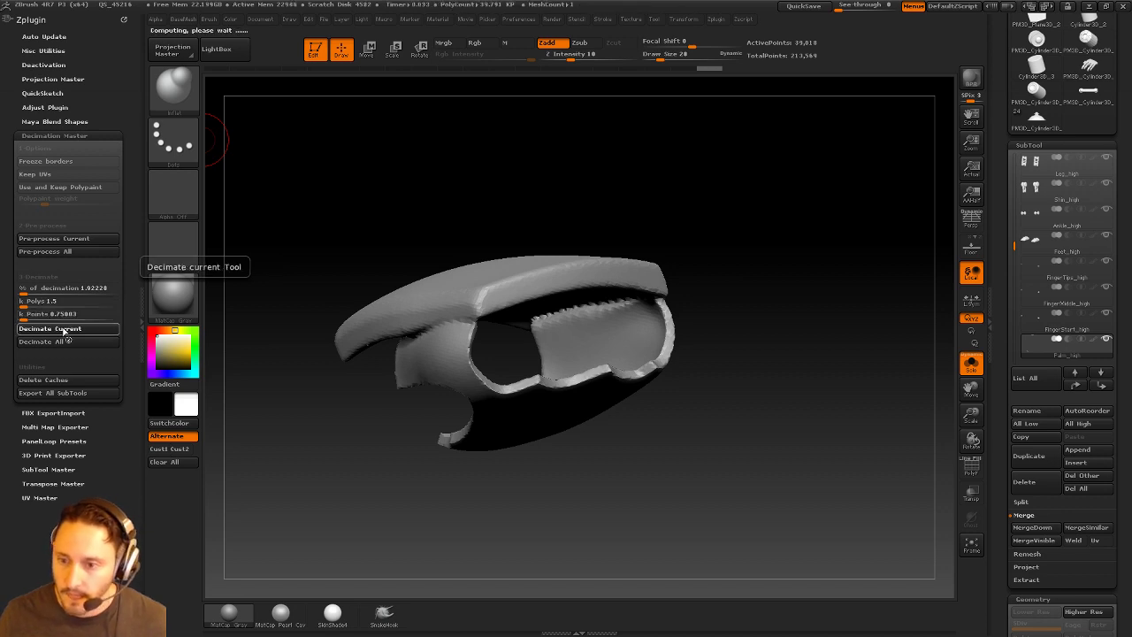
click(50, 329)
DynaMesh the ThumbTip_high subtool with reprojection off.
click(1101, 372)
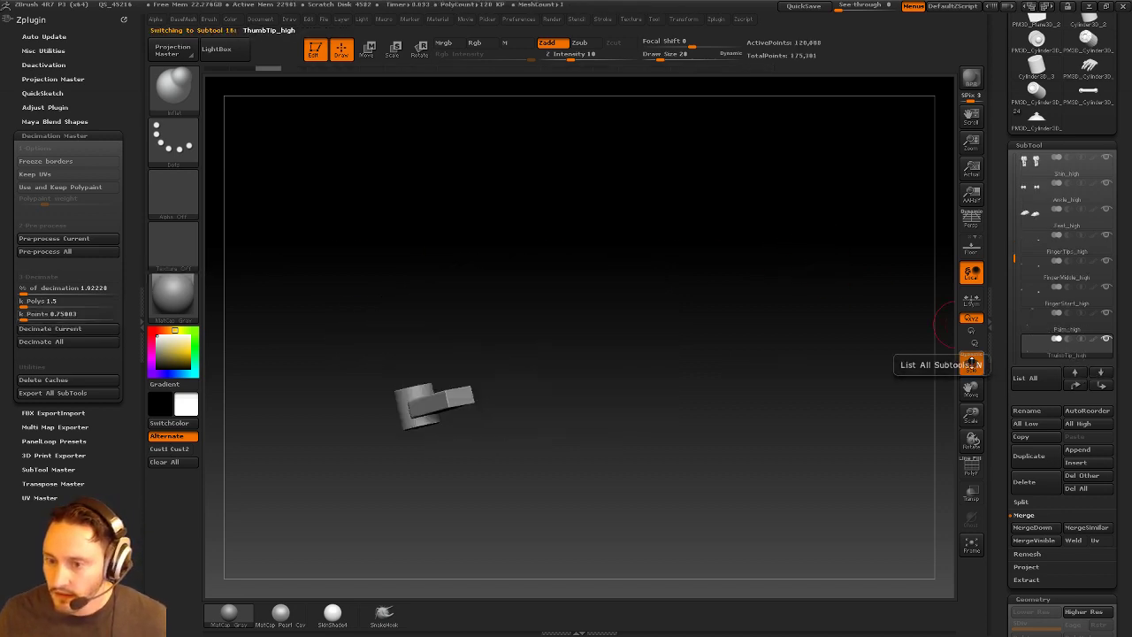
drag(766, 300, 782, 342)
key(1)
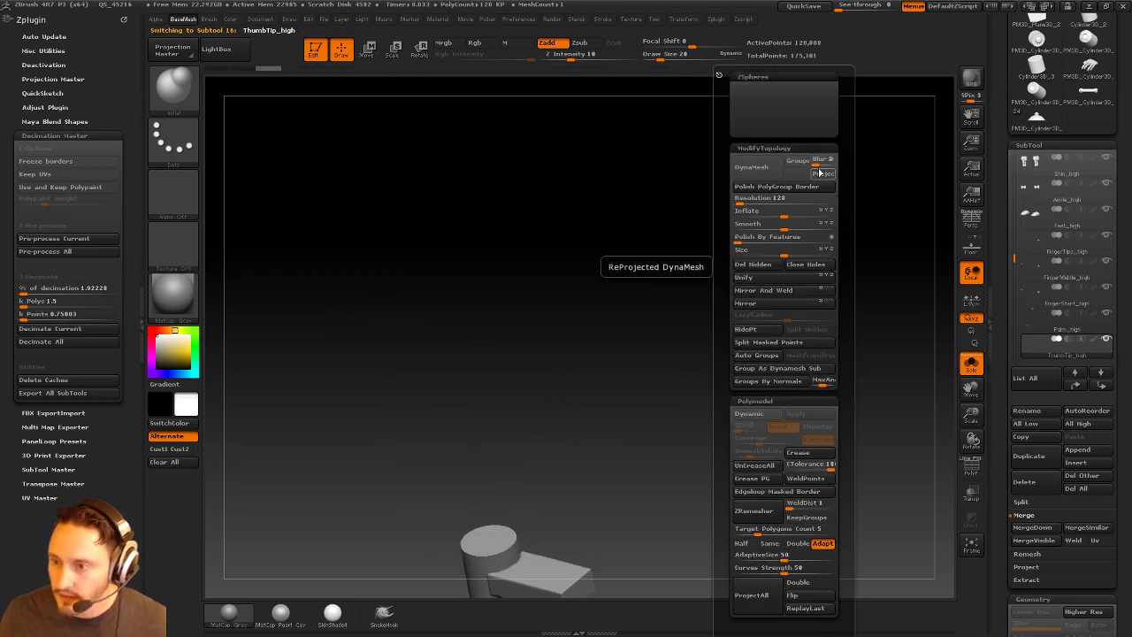
click(738, 173)
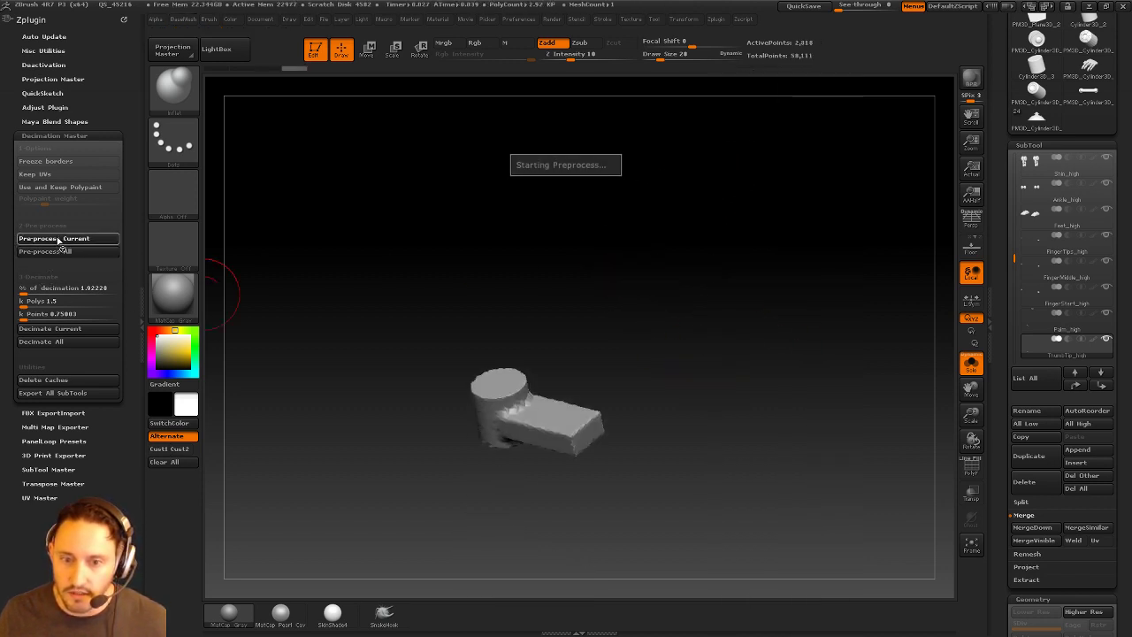
Decimate the ThumbTip_high subtool to 0.5 k polys.
click(50, 302)
text(1)
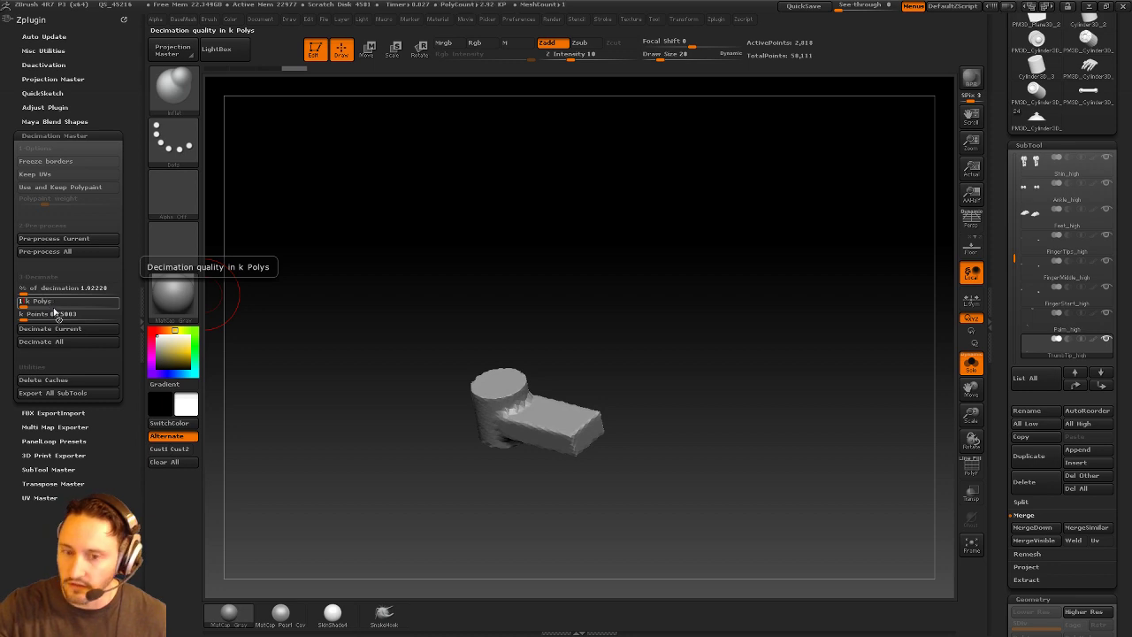
key(Return)
text(0.5)
key(Return)
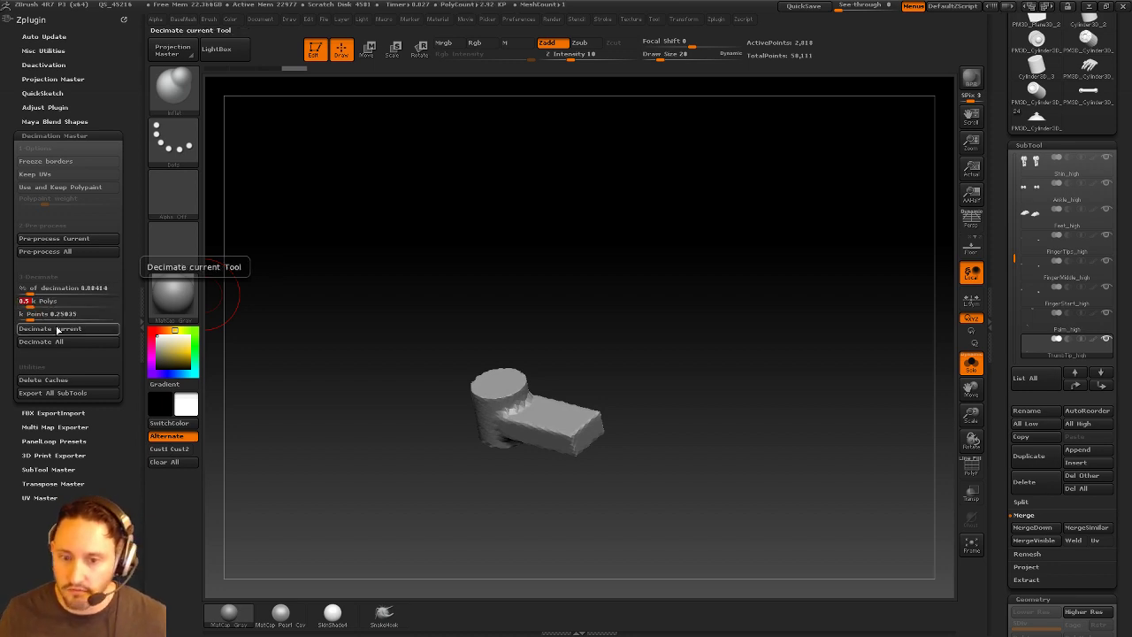
click(50, 328)
Pre-process the Thumb_high subtool and decimate it with the target set to 0.5 k polys.
key(Down)
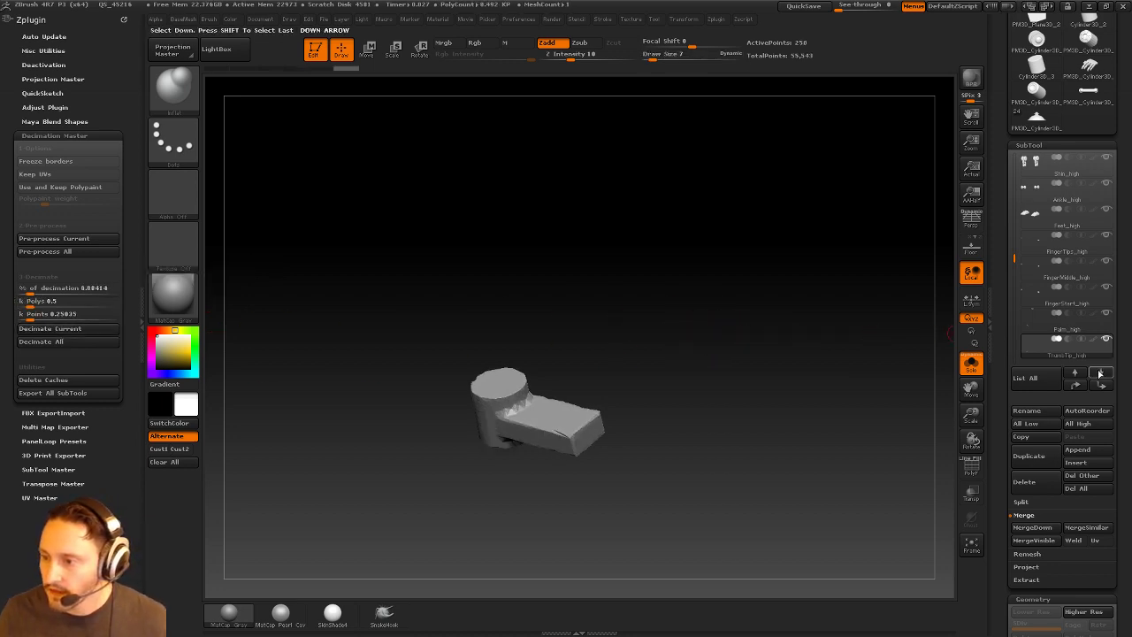
click(55, 238)
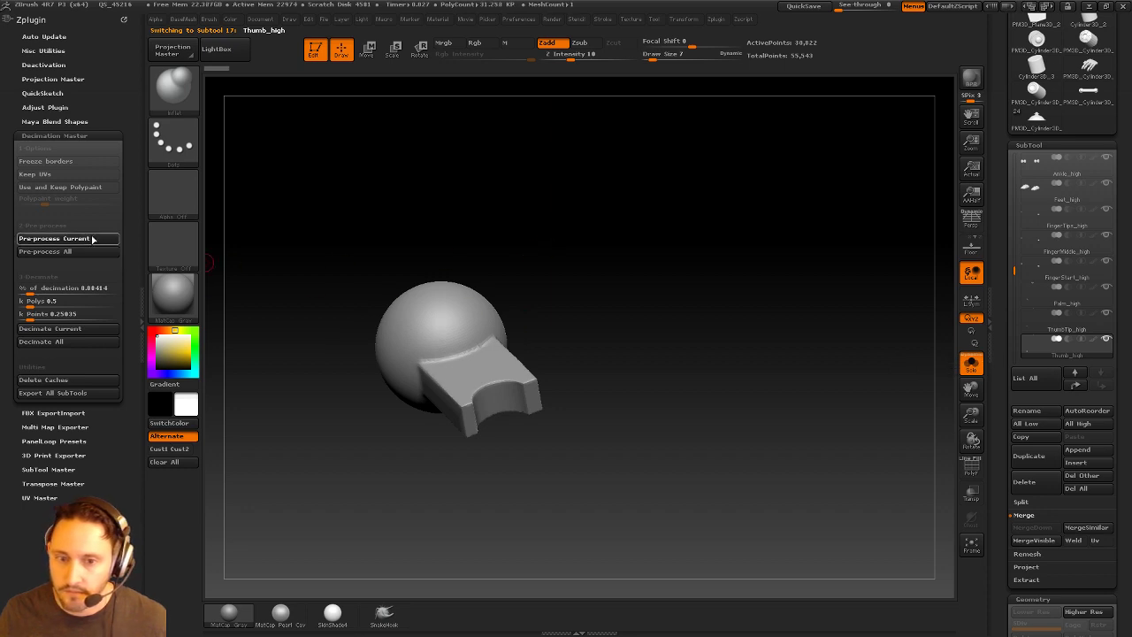
click(44, 301)
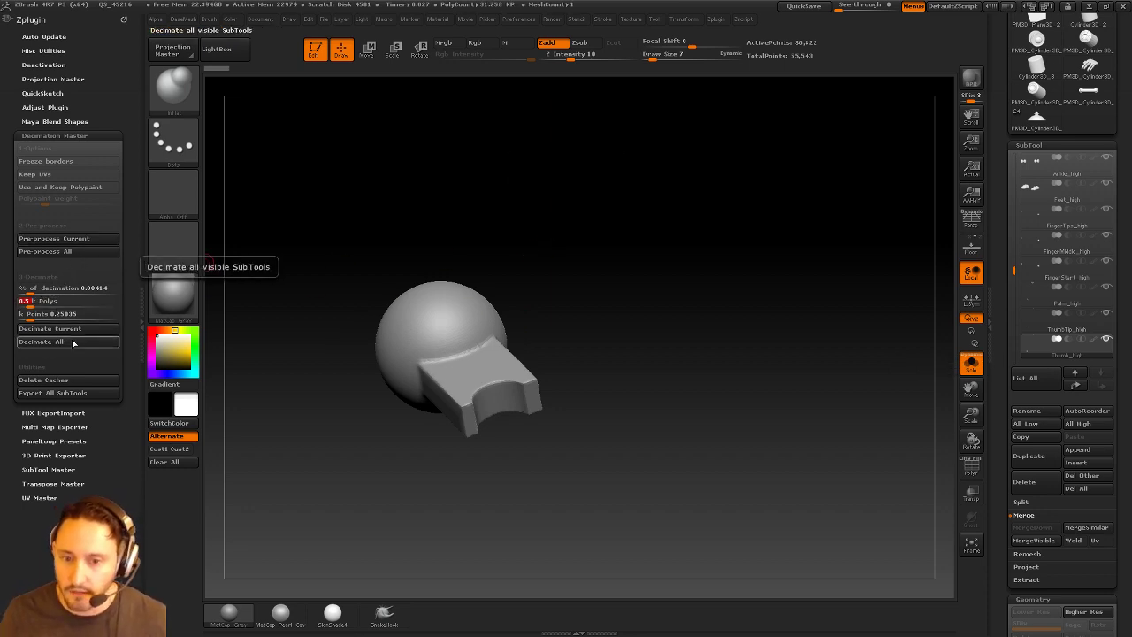
click(50, 328)
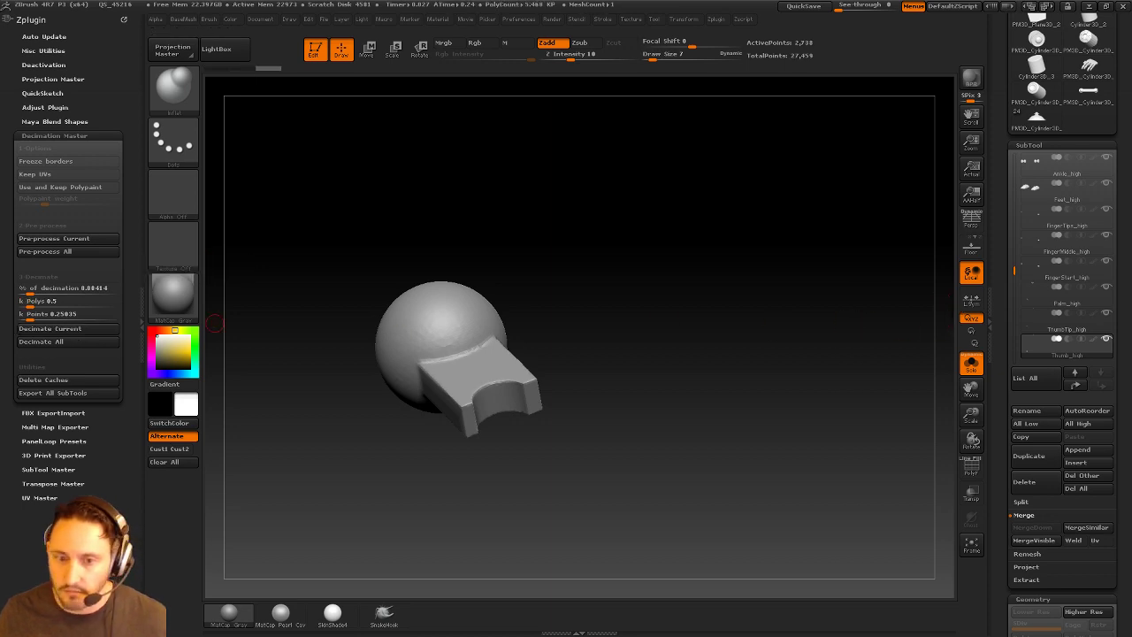
Try to pre-process Thumb_high again and decimate it to 0.25 k polys.
click(40, 301)
text(.25)
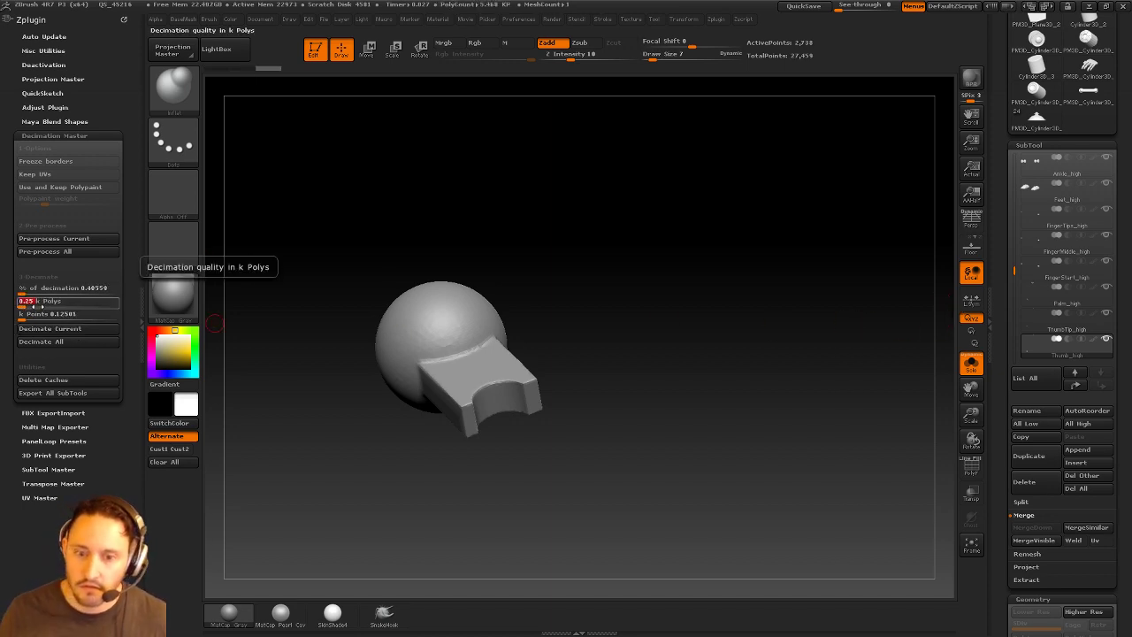
key(Return)
click(69, 240)
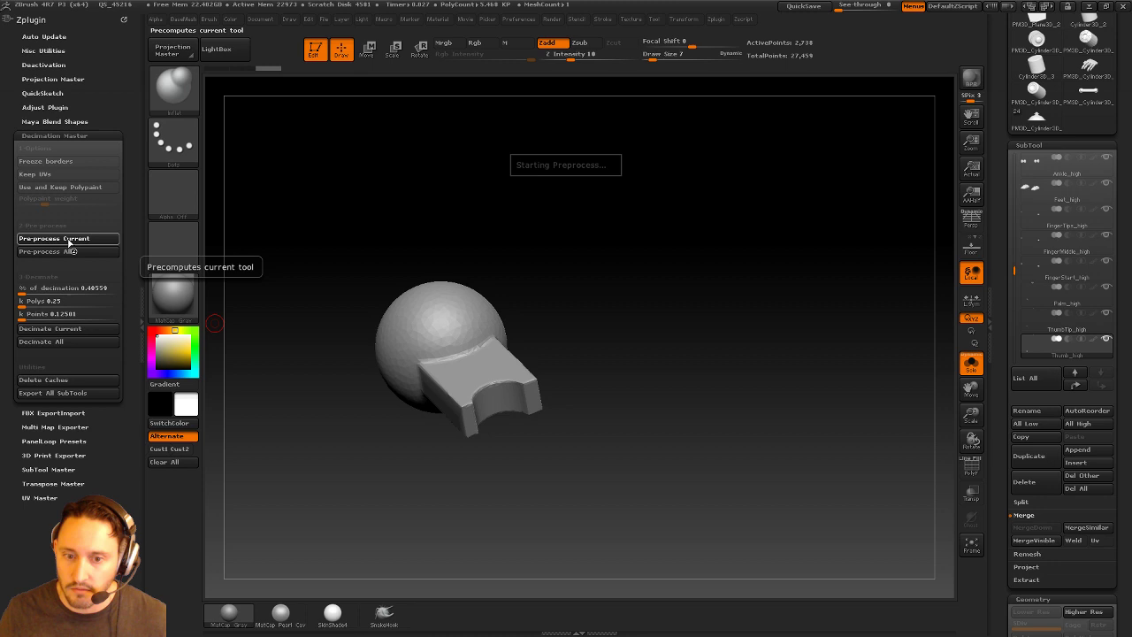
click(51, 302)
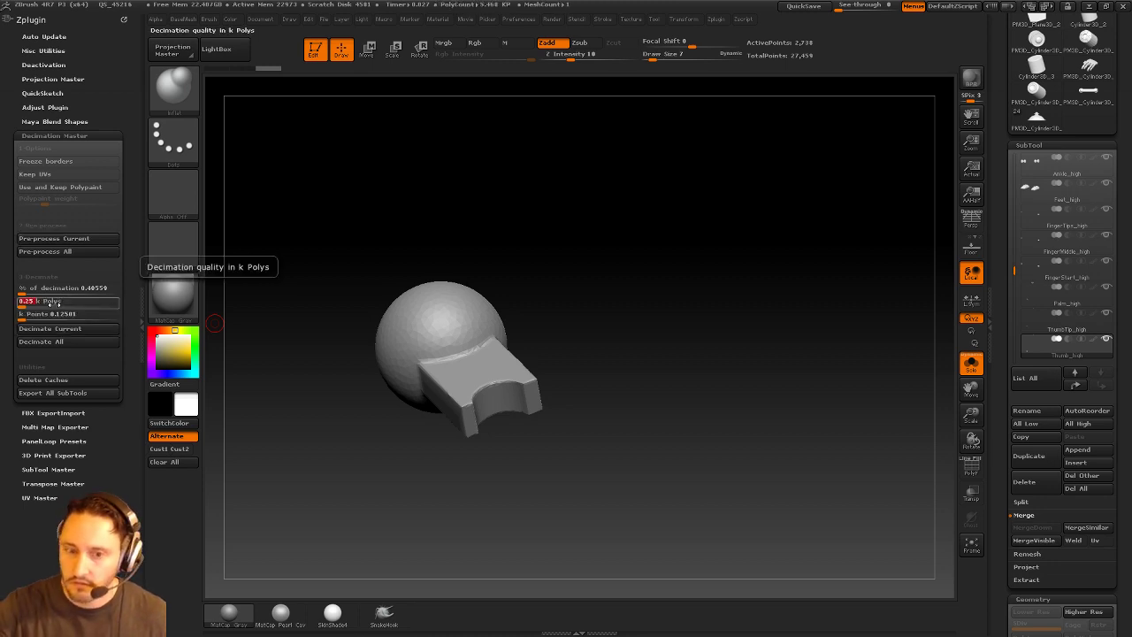
click(50, 328)
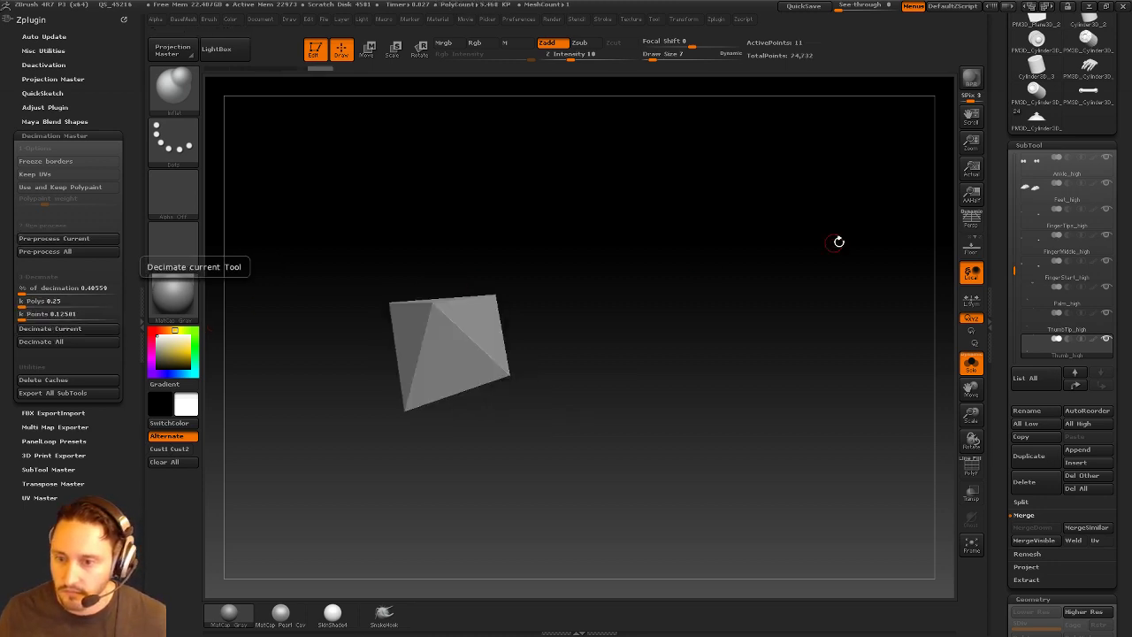
Restore Thumb_high to its state before the last decimation and DynaMesh it with projection off and blur at 0.
drag(815, 278, 772, 255)
key(space)
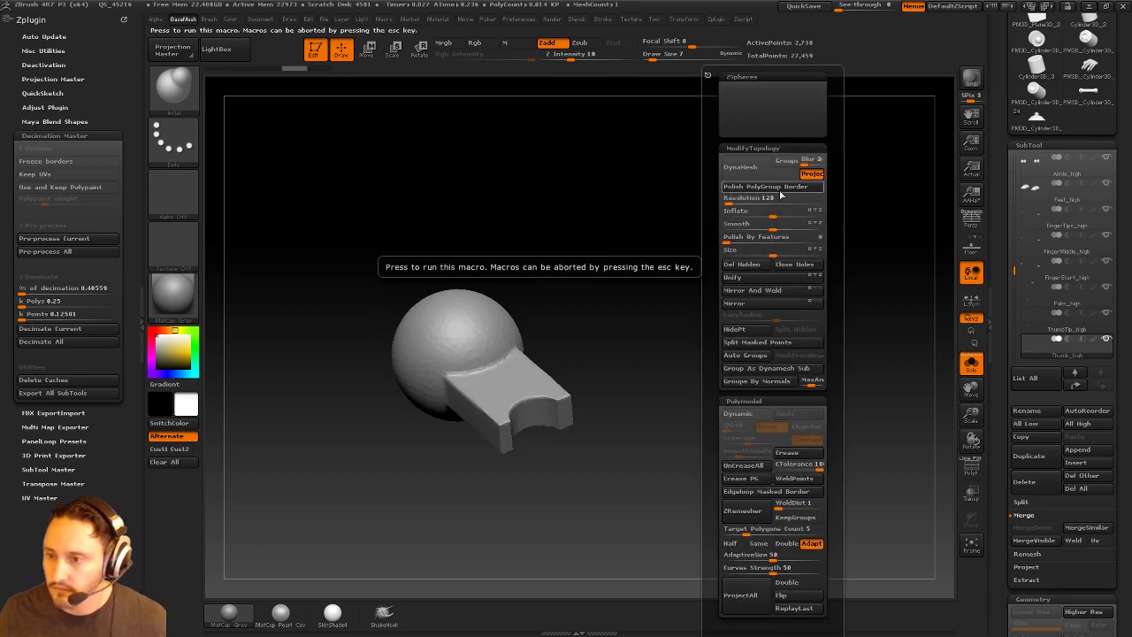
key(space)
click(741, 177)
click(735, 162)
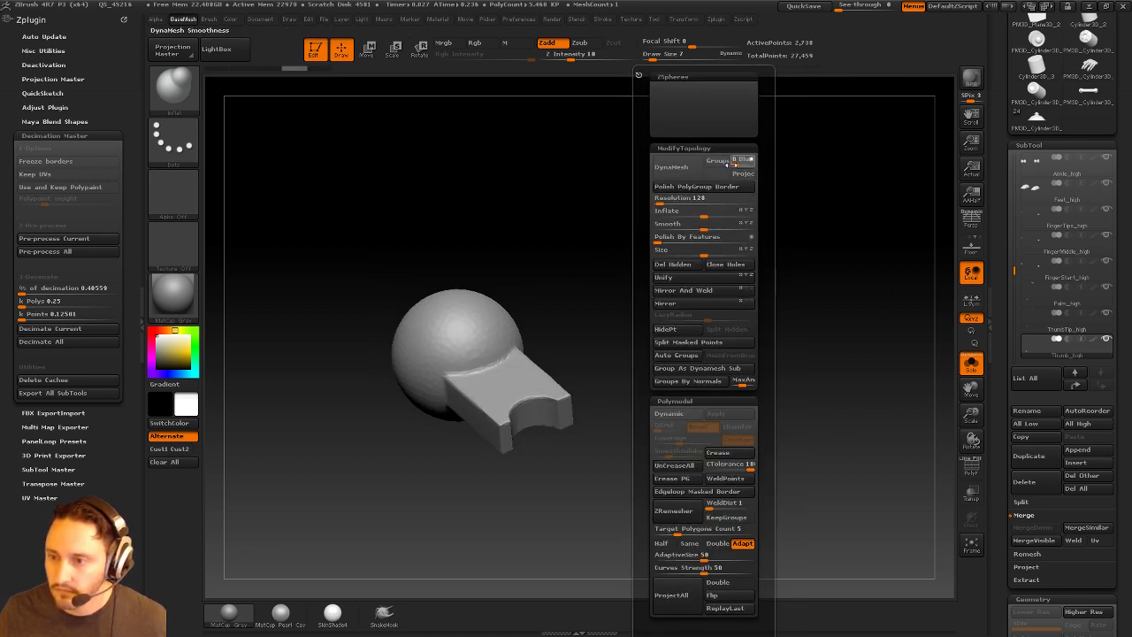
click(662, 198)
click(671, 166)
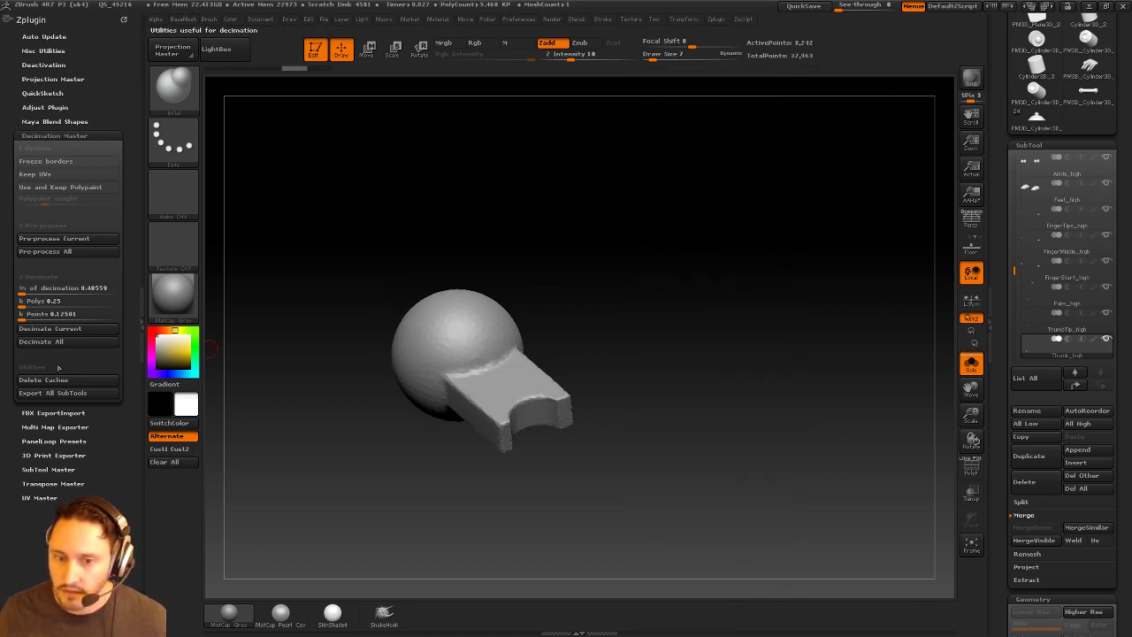
Pre-process the re-meshed Thumb_high and decimate it to 0.2 k polys.
click(49, 255)
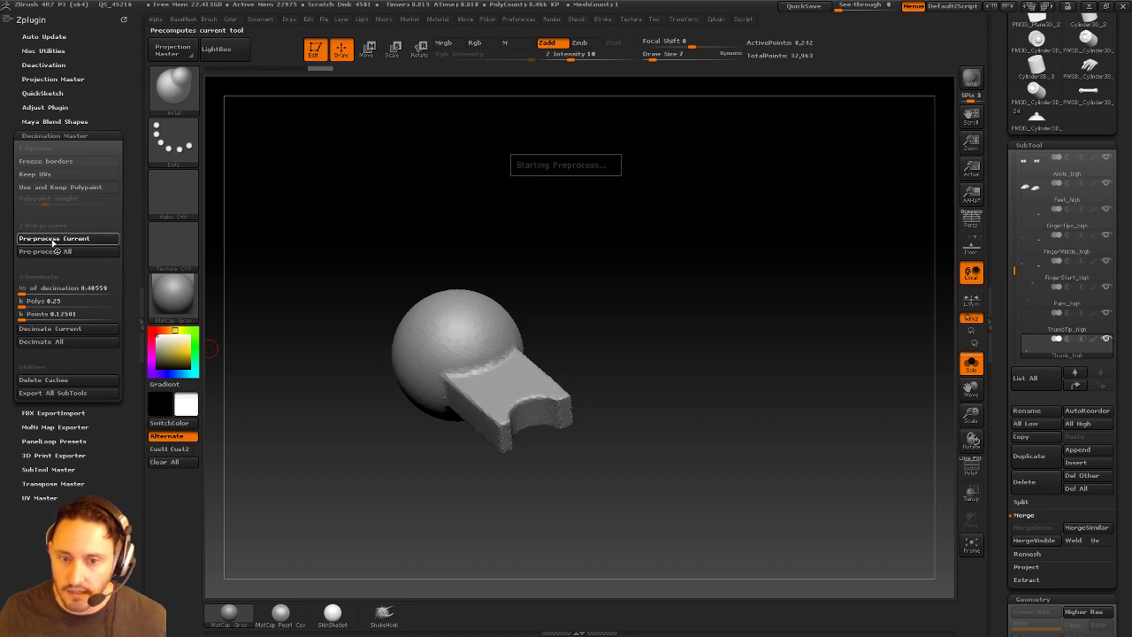
click(45, 301)
text(0.2)
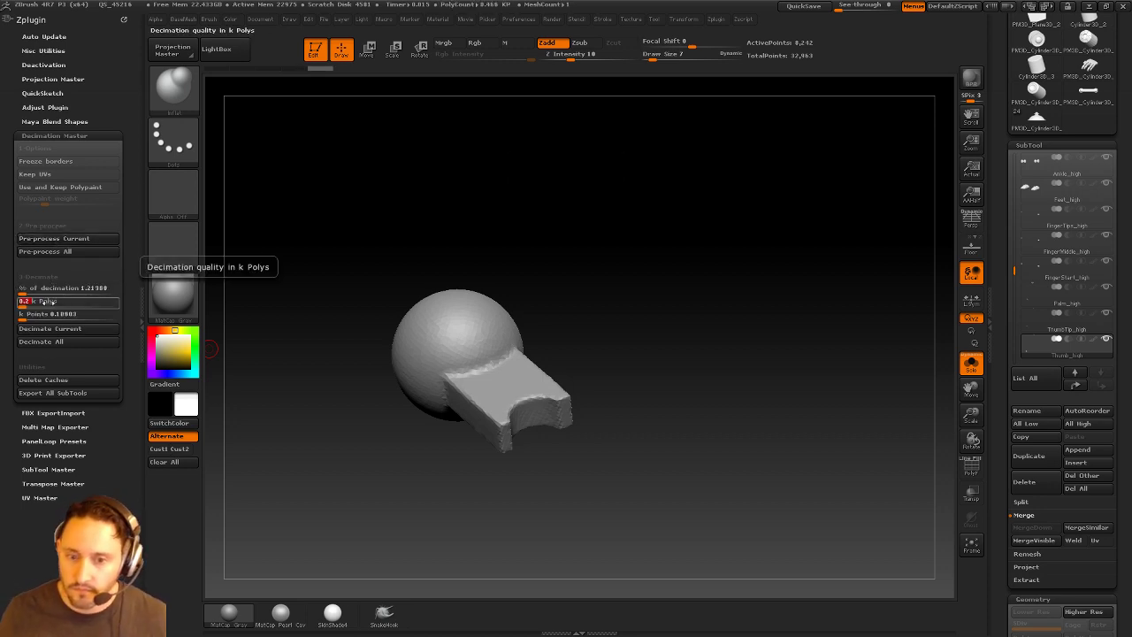
key(Return)
click(49, 328)
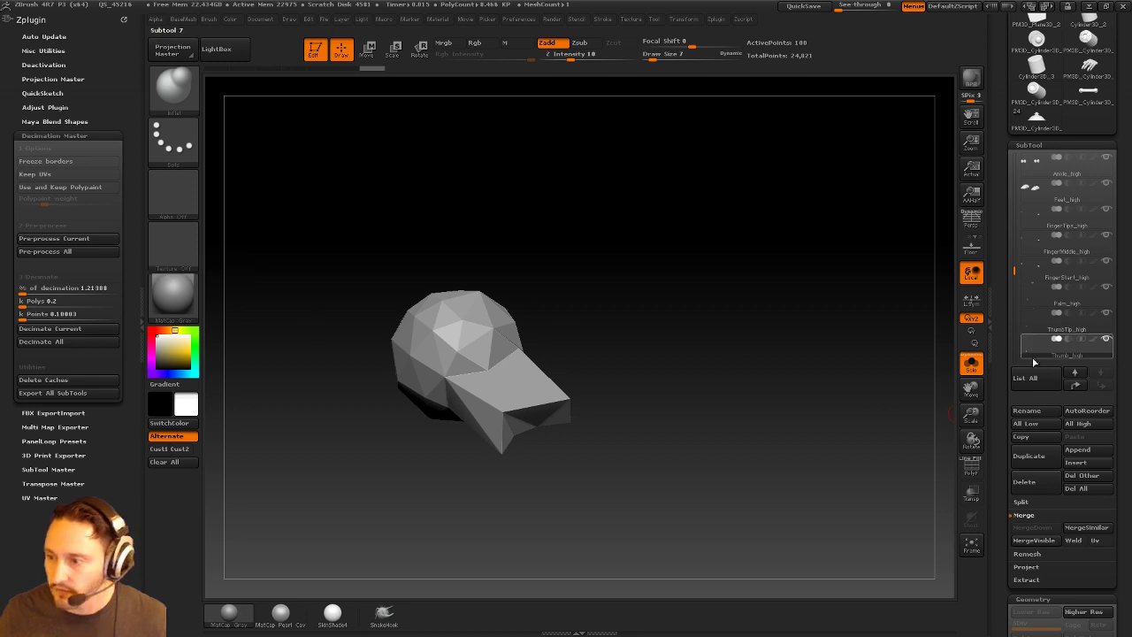
Turn off Solo to show the whole robot and export the visible subtools as a binary FBX 2014 file.
alt+drag(824, 333, 863, 252)
click(971, 364)
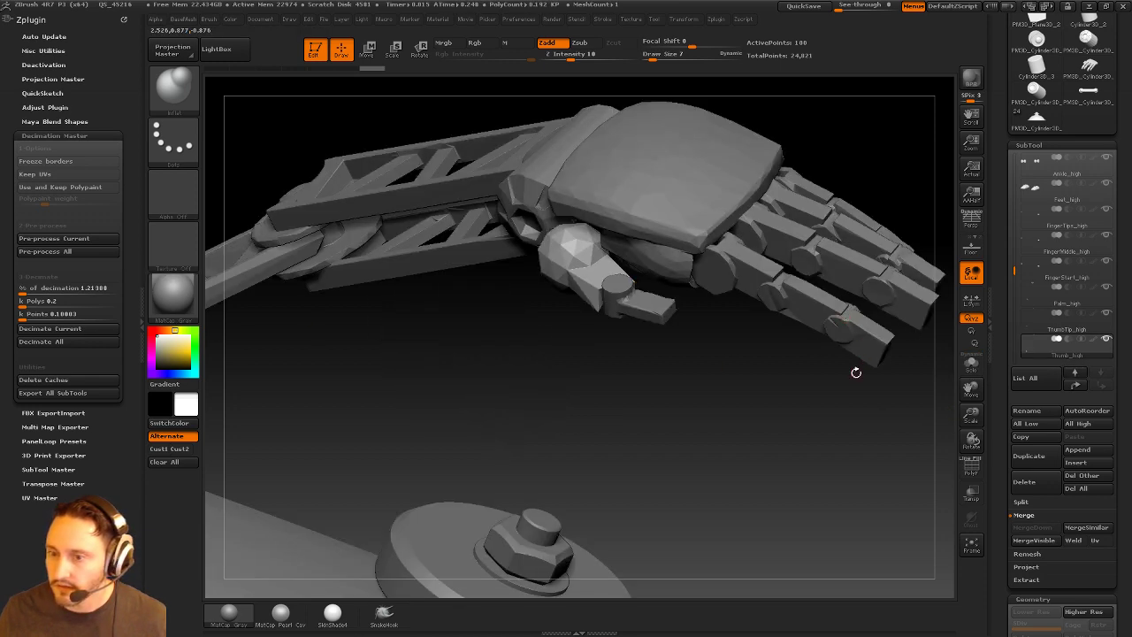
alt+drag(856, 373, 902, 440)
drag(999, 357, 1029, 577)
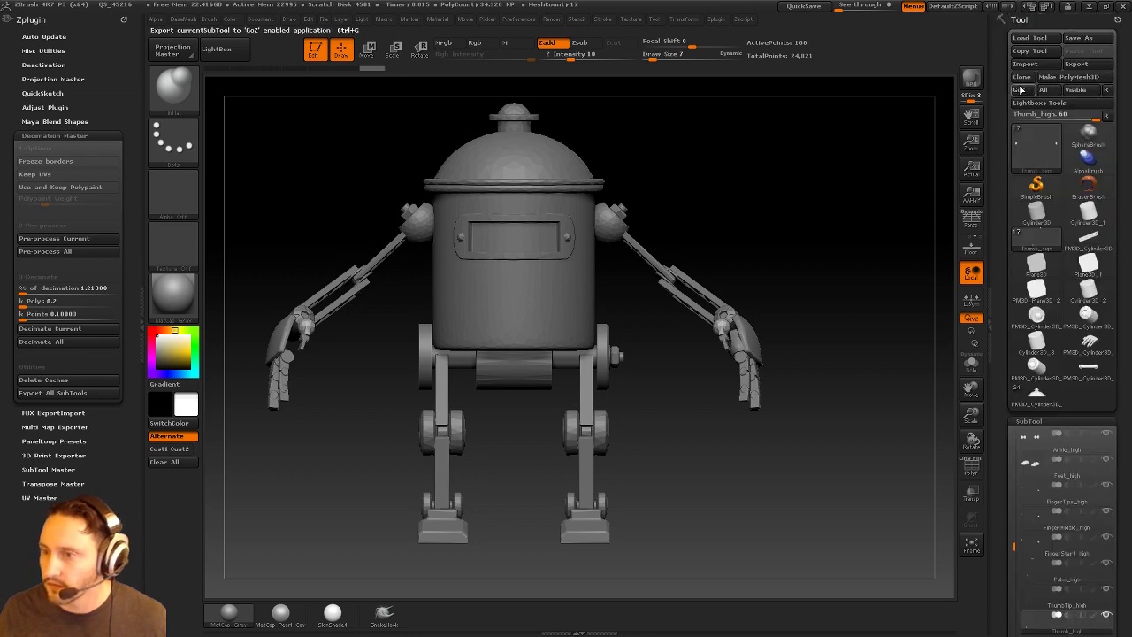
click(39, 134)
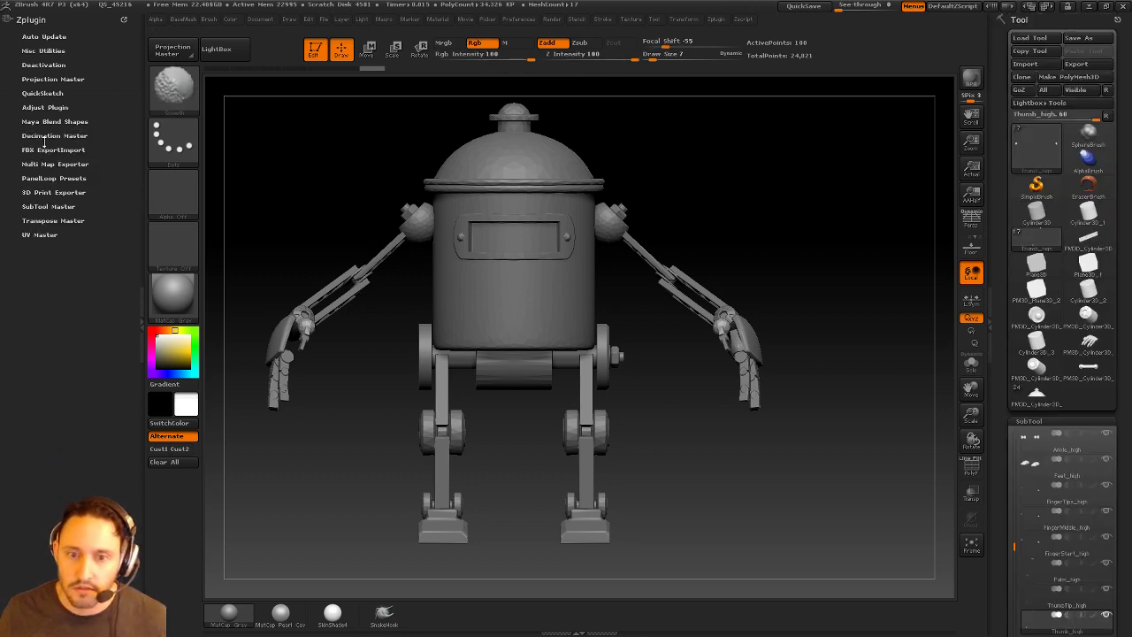
click(48, 150)
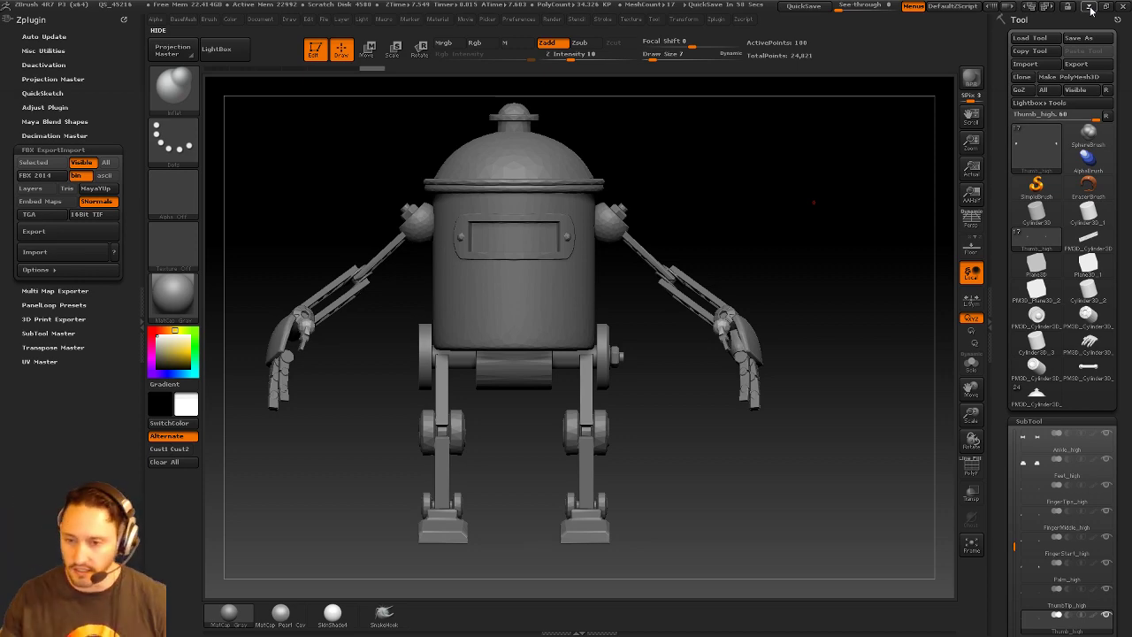
Switch to Maya and import BattlebotSalt_low.fbx.
click(1090, 8)
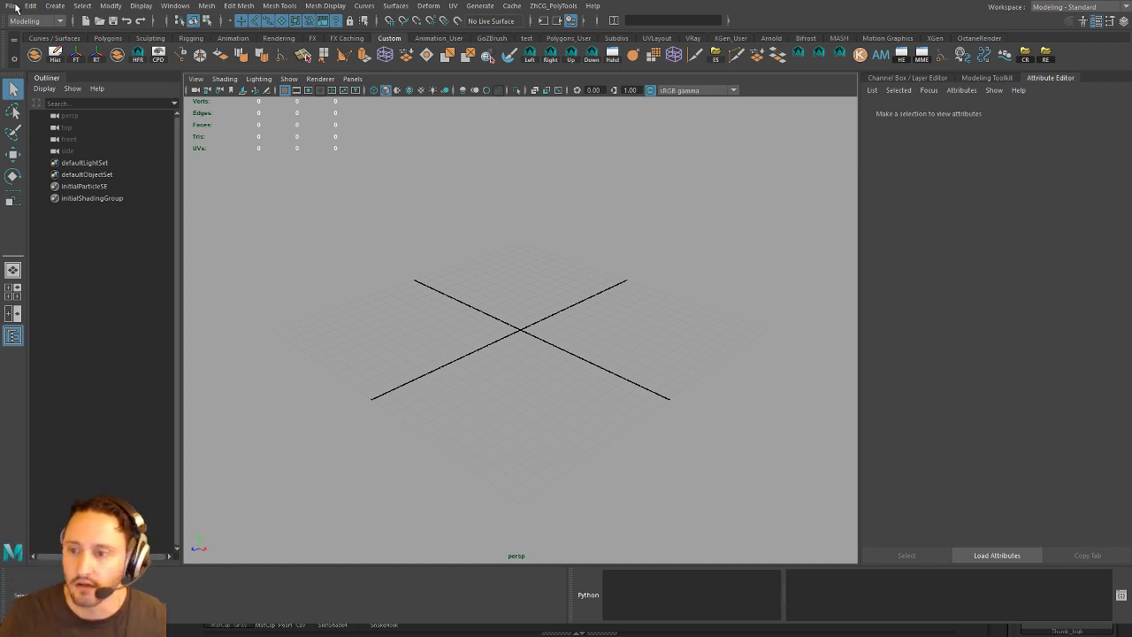
click(12, 6)
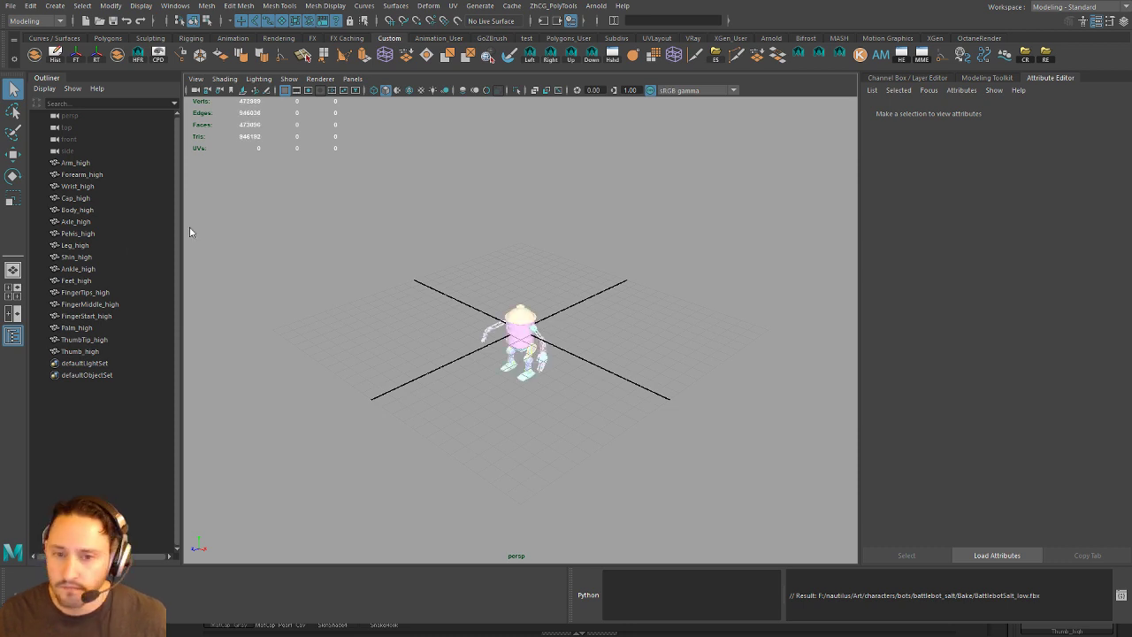
Select all imported robot meshes, turn off their smooth preview and soften their edges.
click(89, 164)
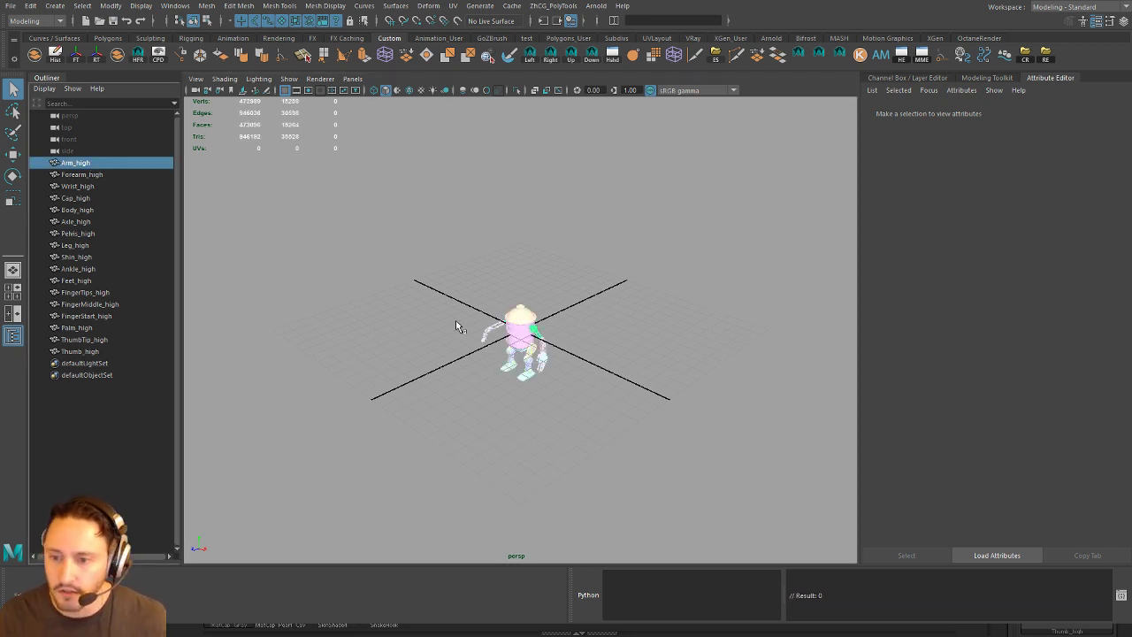
drag(447, 318, 558, 385)
key(f)
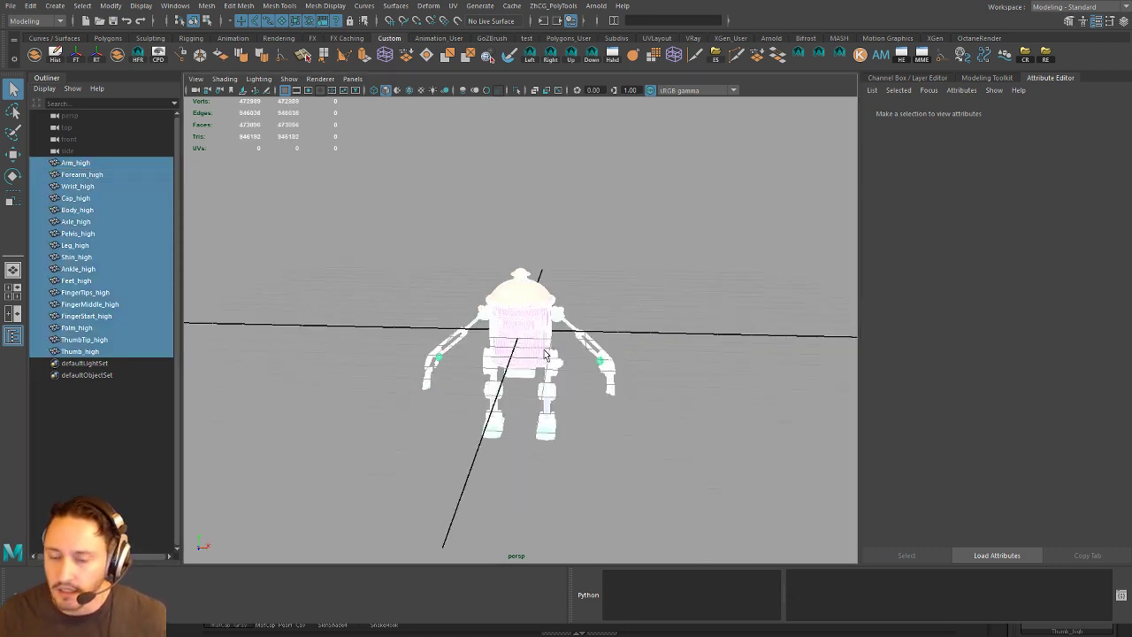
key(1)
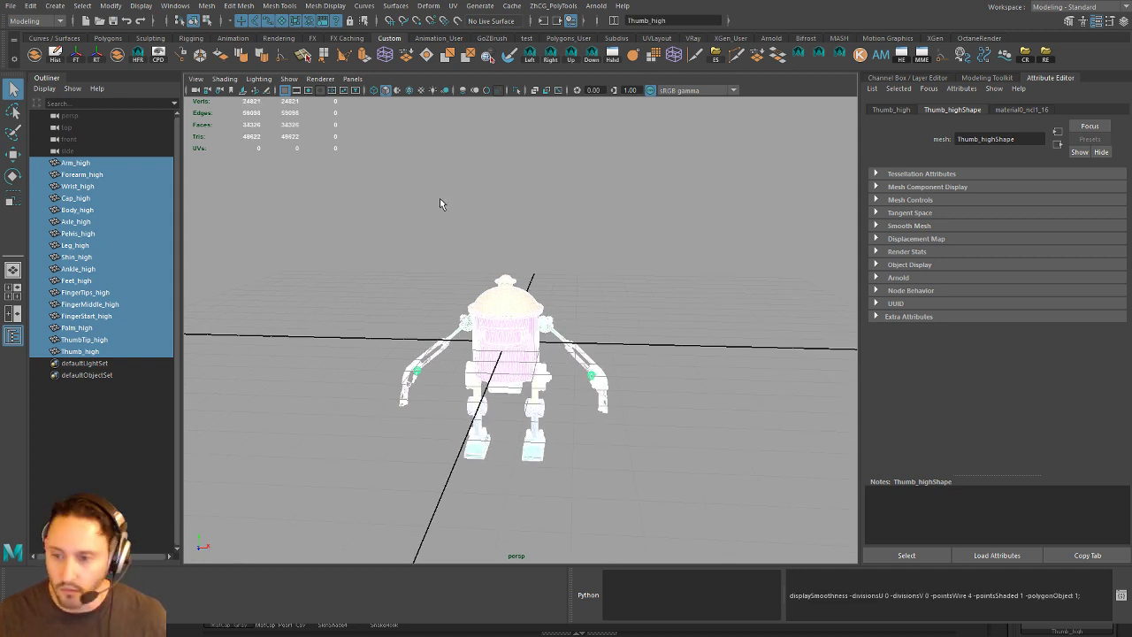
click(201, 56)
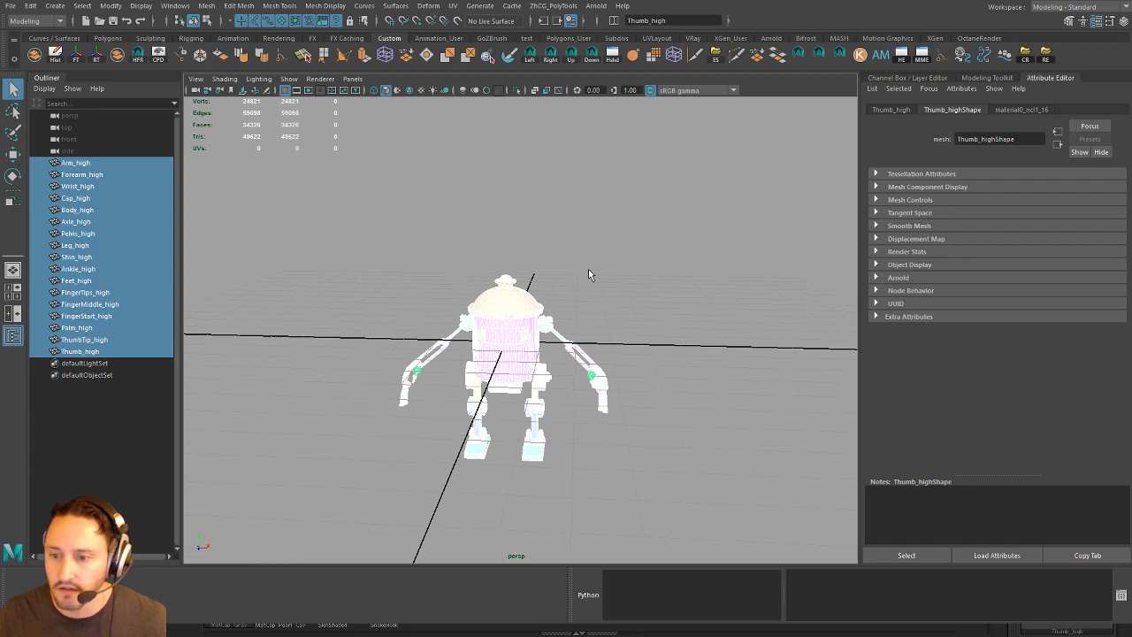
Deselect the meshes, examine the imported low-poly robot from several angles and display the object channels.
alt+middle_drag(599, 261, 647, 240)
scroll(648, 240, up, 2)
click(649, 237)
alt+drag(648, 240, 528, 237)
scroll(656, 220, up, 4)
alt+middle_drag(528, 237, 523, 268)
alt+drag(523, 268, 559, 237)
scroll(559, 235, down, 1)
alt+middle_drag(555, 230, 555, 241)
alt+drag(646, 239, 689, 229)
click(1123, 21)
alt+drag(496, 251, 535, 265)
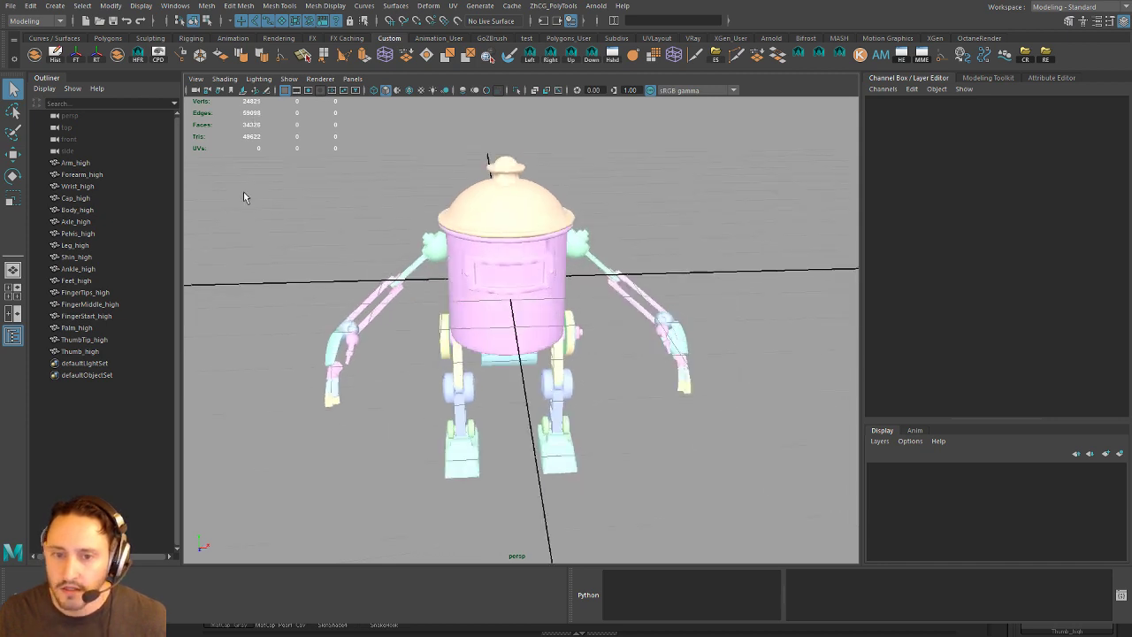
Rename the Arm_high mesh as Arm_low.
double_click(78, 163)
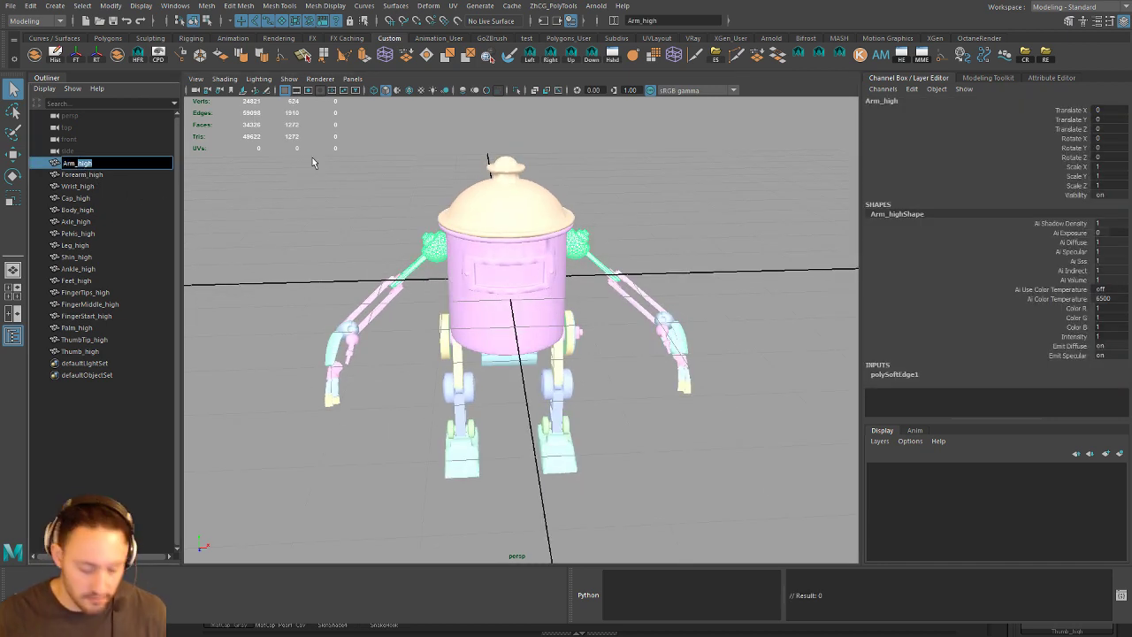
text(low)
key(Return)
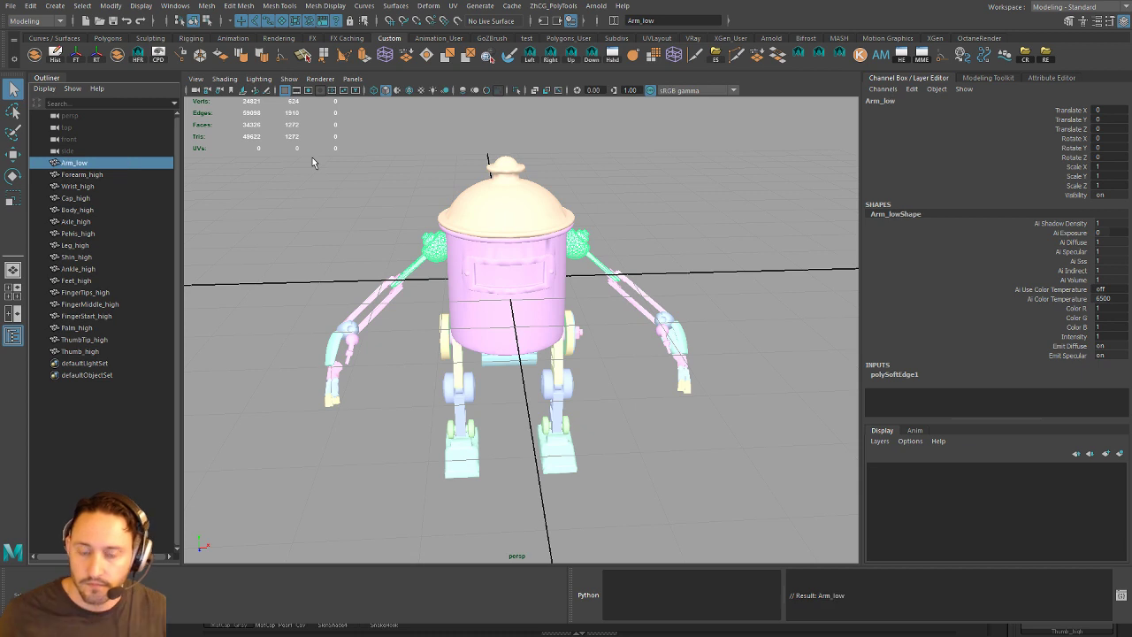
double_click(88, 163)
drag(78, 163, 169, 167)
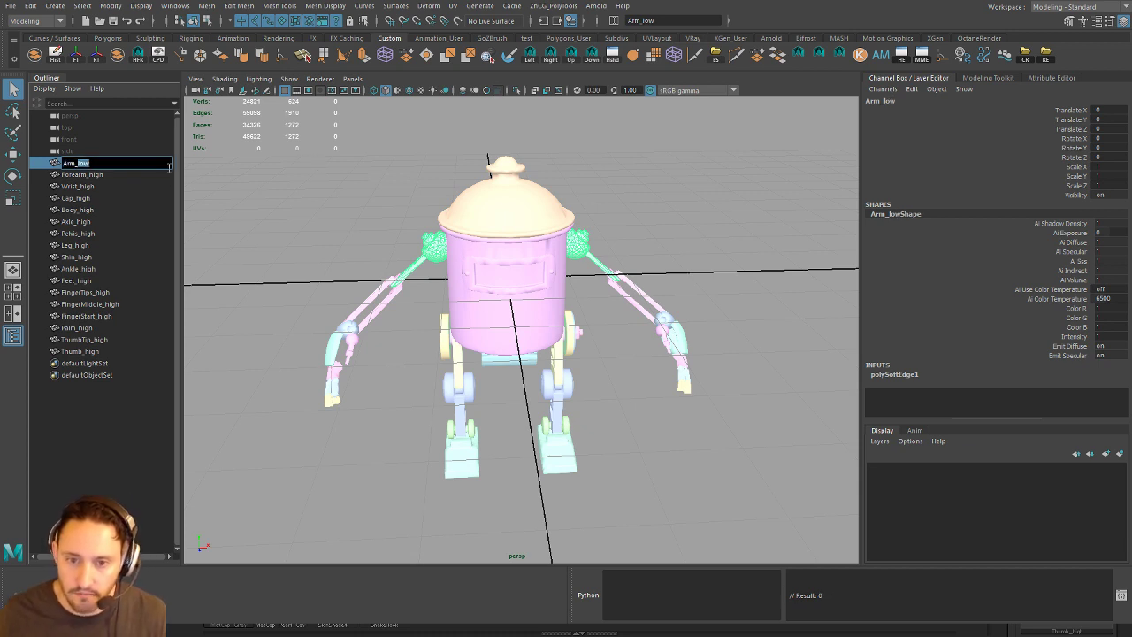
Replace the high suffix with low in the names of the Forearm, Wrist, Cap, Body and Axle meshes.
double_click(95, 175)
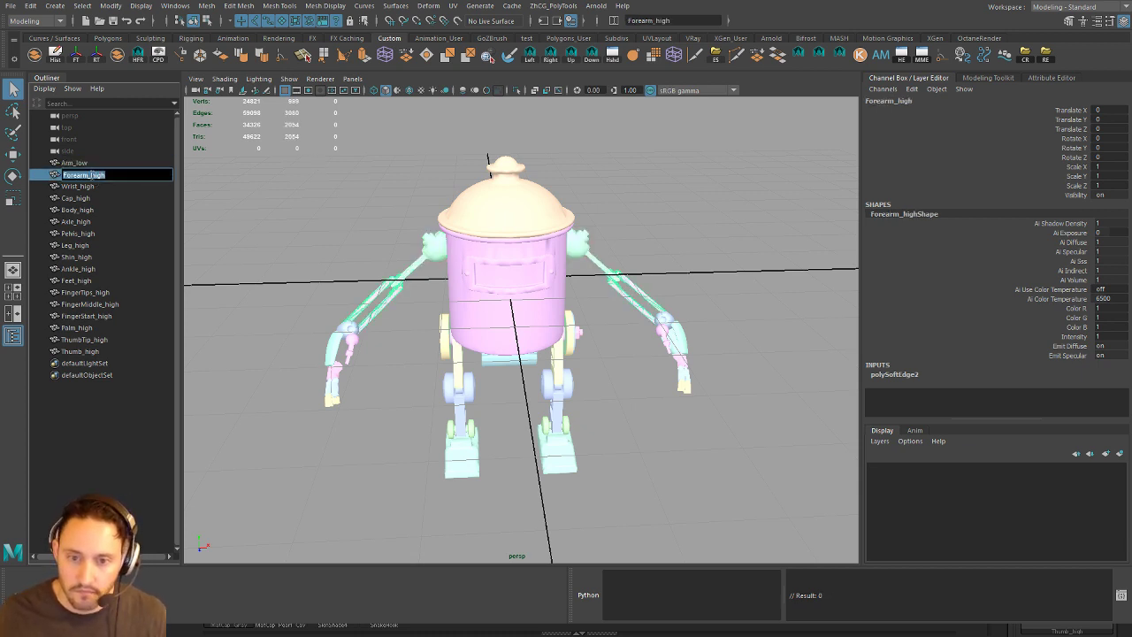
drag(90, 175, 112, 317)
text(low)
double_click(80, 186)
text(low)
double_click(75, 198)
text(low)
double_click(80, 210)
text(low)
double_click(76, 221)
text(low)
Rename the Pelvis, Leg, Shin, Ankle and Feet meshes so their suffix is low.
double_click(80, 234)
text(low)
key(Tab)
text(low)
key(Tab)
text(low)
key(Tab)
text(low)
key(Tab)
text(low)
key(Tab)
Rename the three finger meshes as FingerTips_low, FingerMiddle_low and FingerStart_low.
text(low)
key(Tab)
text(low)
key(Tab)
text(low)
key(Tab)
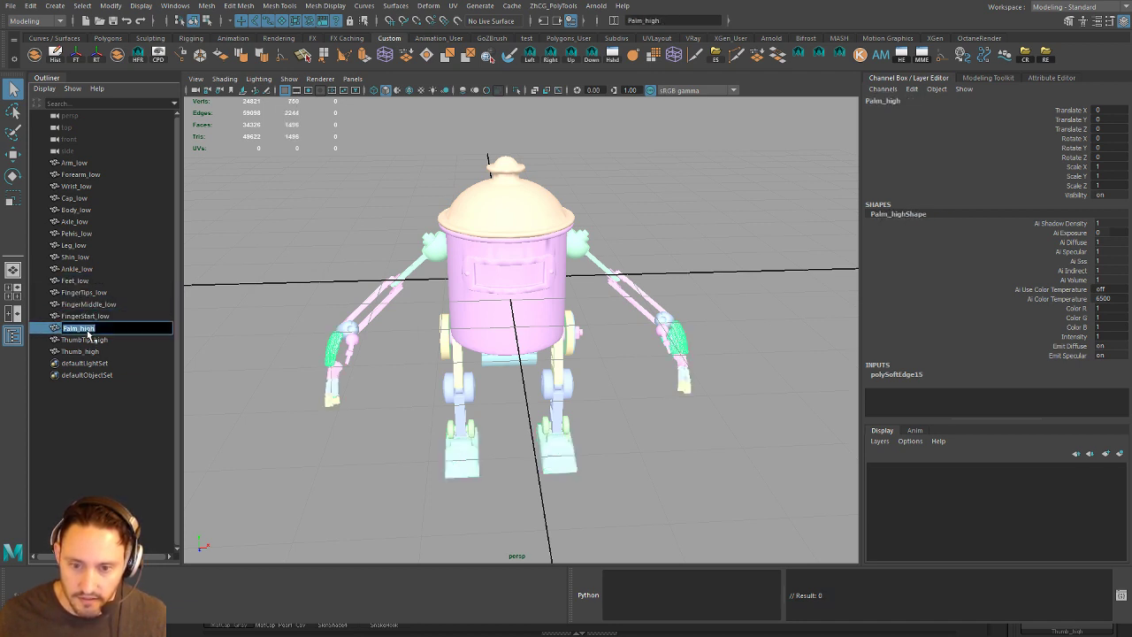
Rename the remaining hand meshes as Palm_low, ThumbTip_low and Thumb_low.
text(low)
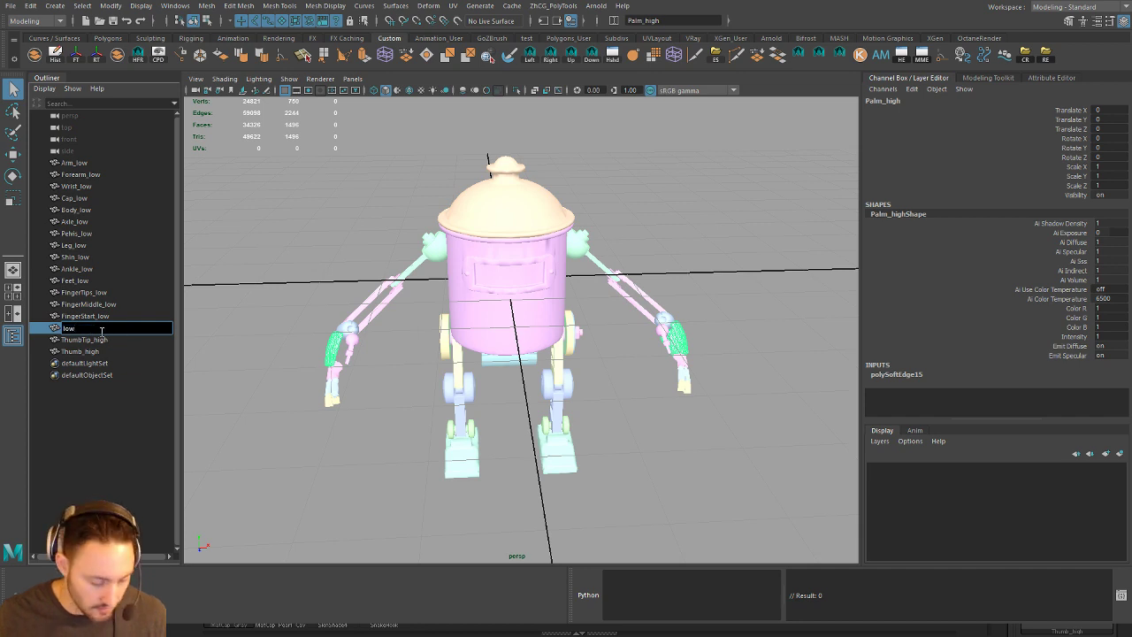
key(ctrl+z)
click(87, 330)
drag(81, 330, 137, 355)
text(low)
key(Tab)
text(low)
double_click(96, 354)
text(low)
Select all robot meshes from Arm_low through Thumb_low.
click(92, 316)
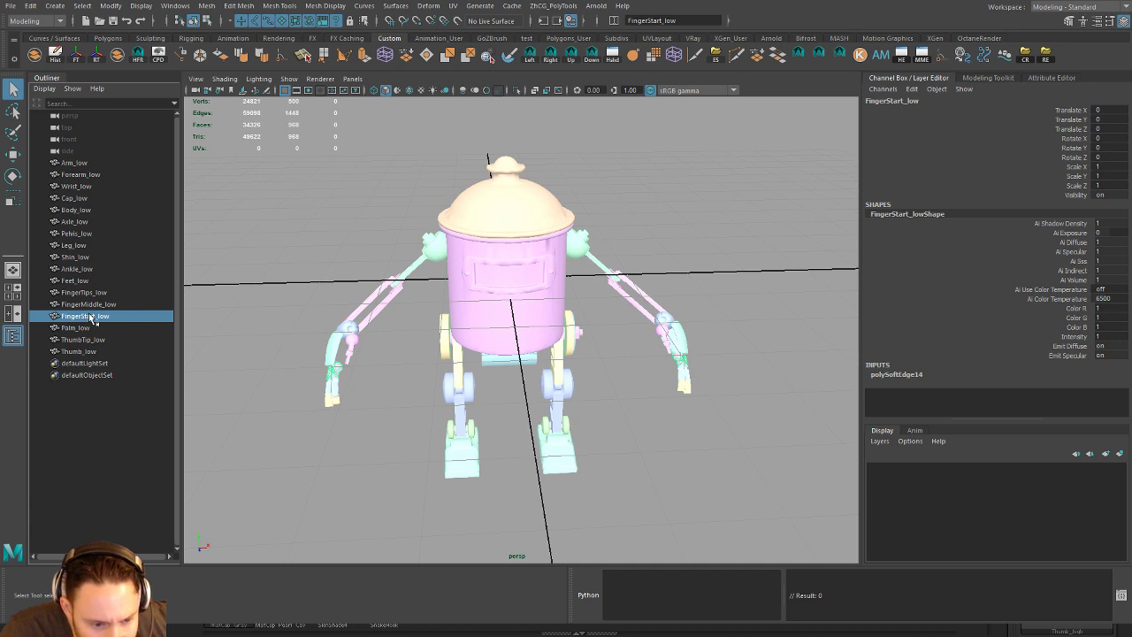
click(75, 163)
shift+click(78, 353)
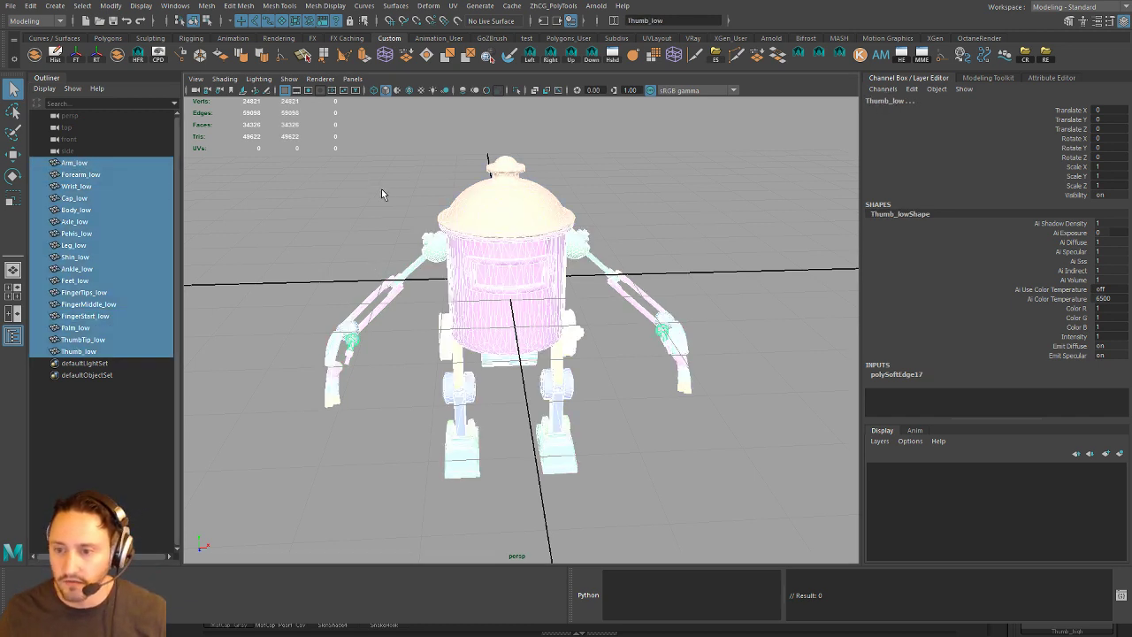
Reselect all the robot's low-poly meshes and apply an automatic UV projection to them.
alt+drag(381, 189, 414, 210)
click(367, 213)
drag(327, 162, 631, 225)
alt+middle_drag(630, 225, 689, 169)
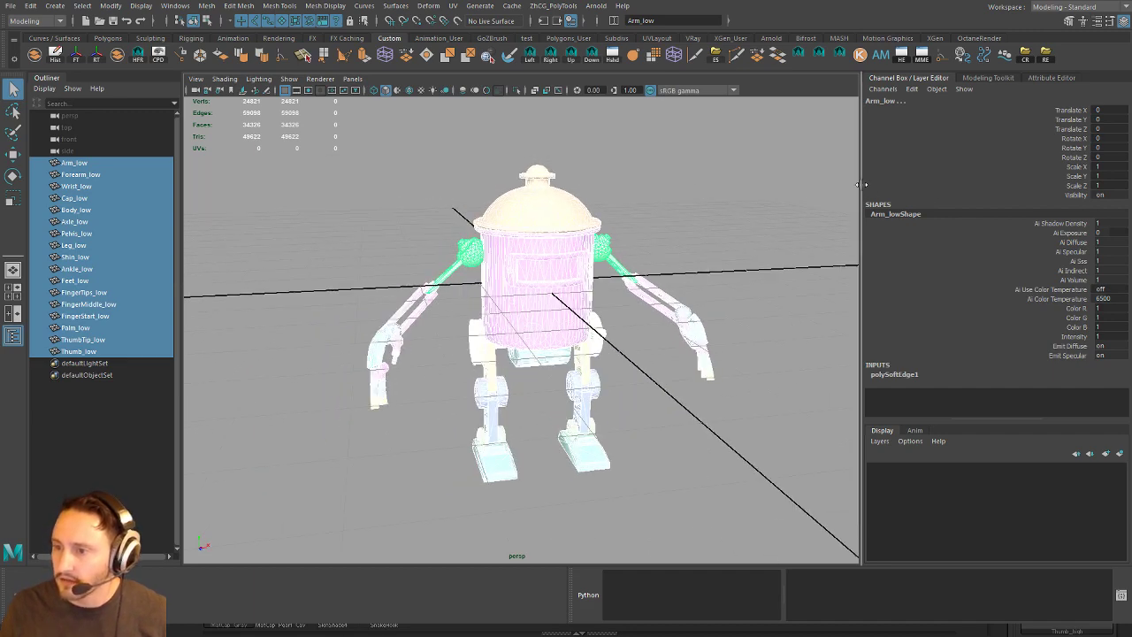
drag(862, 185, 1058, 192)
alt+drag(787, 190, 770, 192)
alt+middle_drag(771, 192, 770, 189)
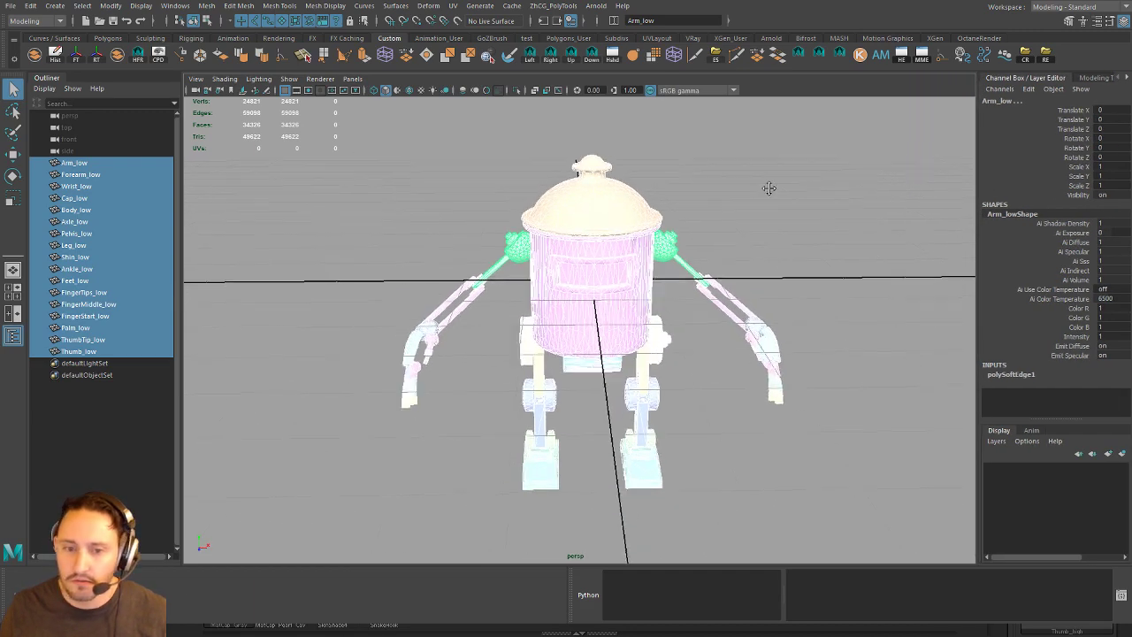
alt+drag(769, 188, 811, 209)
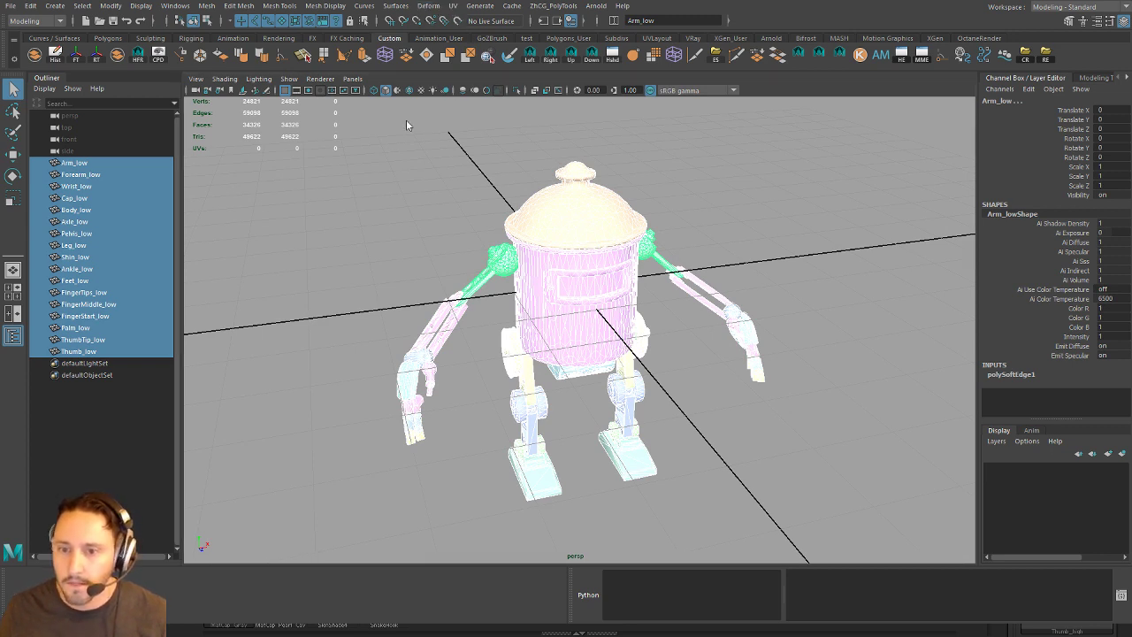
click(487, 82)
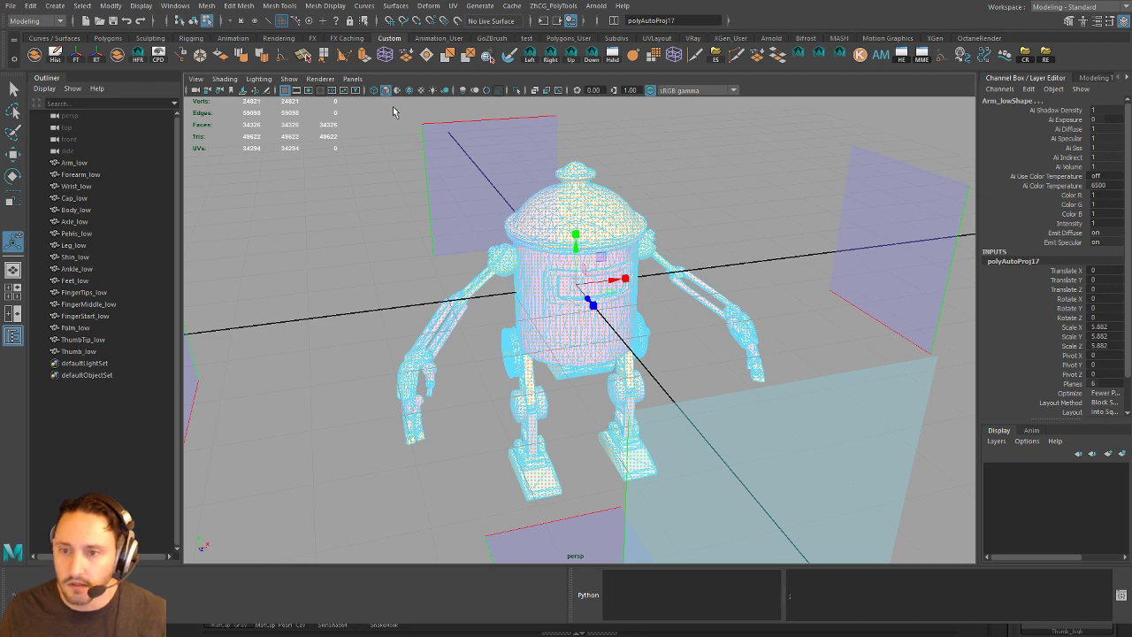
Select the whole robot in object mode and delete the meshes' automatic projection history.
scroll(538, 199, down, 4)
alt+middle_drag(538, 199, 591, 109)
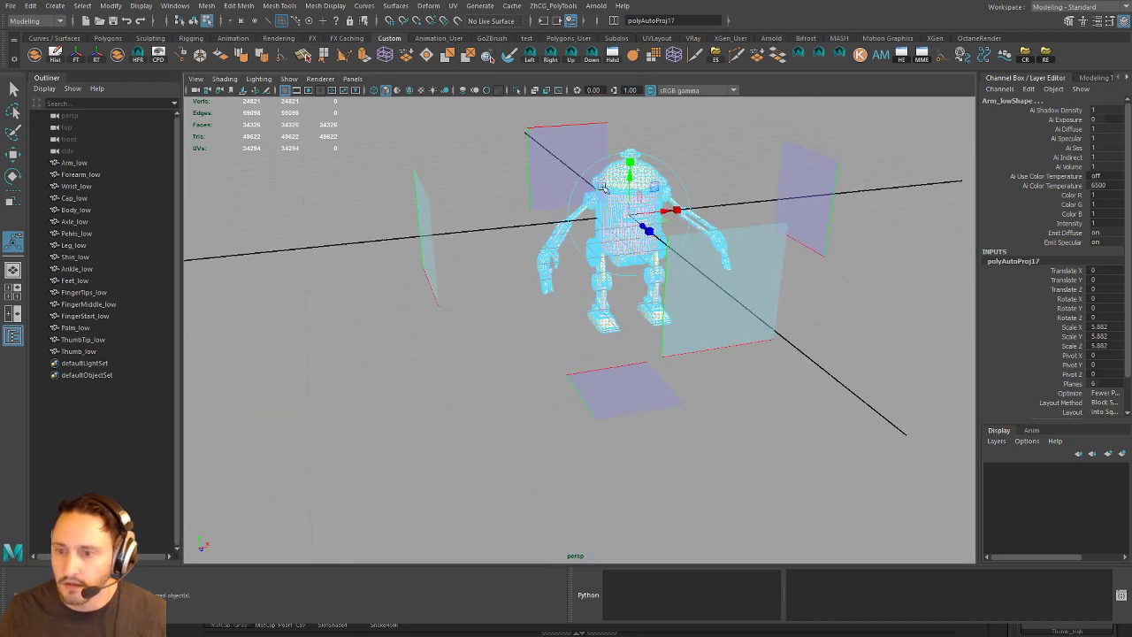
click(604, 186)
drag(718, 123, 352, 432)
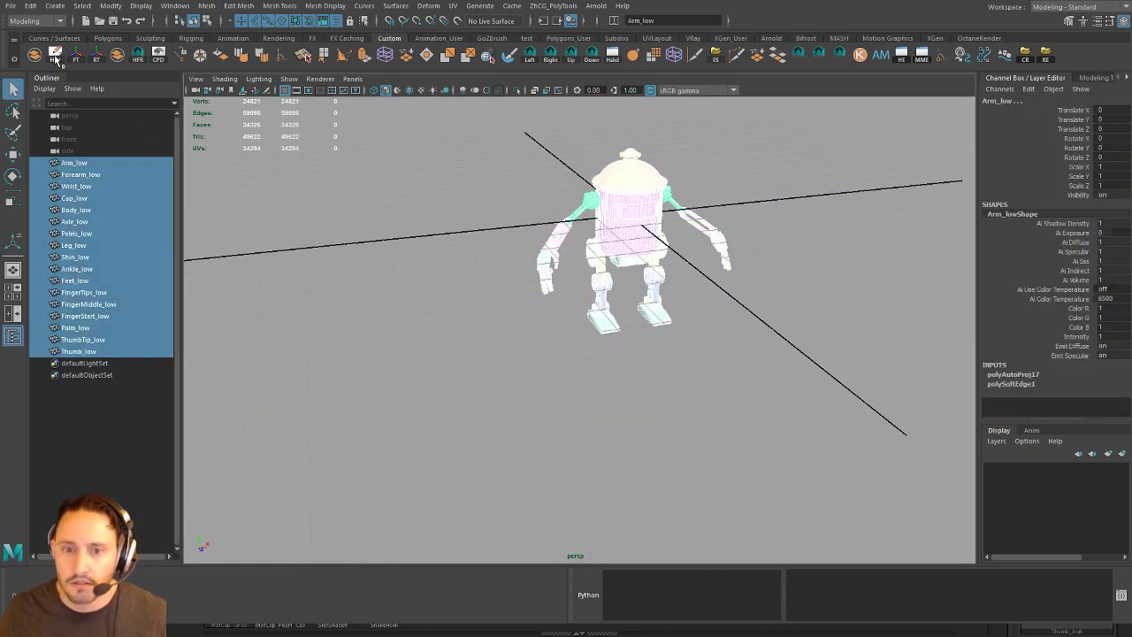
click(55, 59)
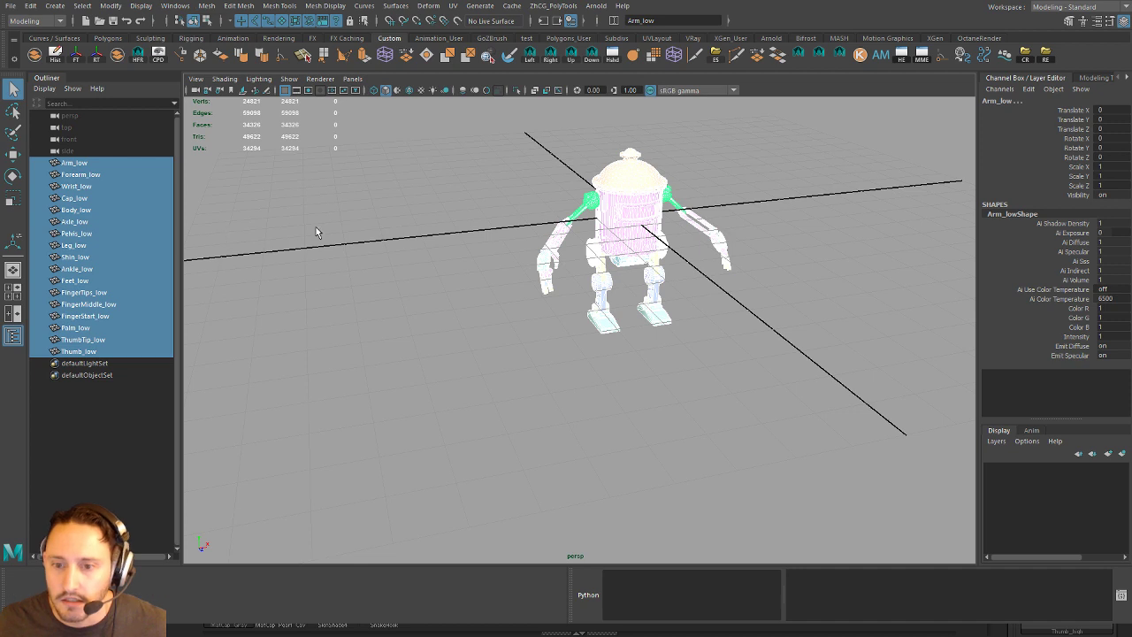
Return to object mode, select every robot mesh and clear the construction history left by the UV cuts.
click(182, 295)
click(614, 298)
drag(513, 225, 407, 284)
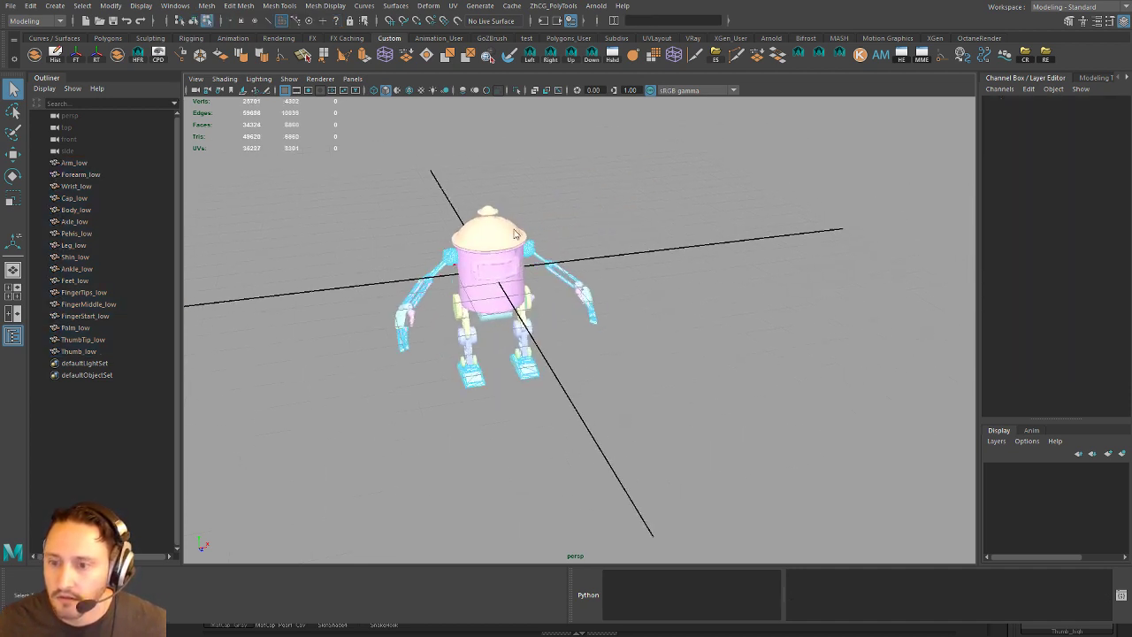
key(F8)
drag(425, 181, 673, 478)
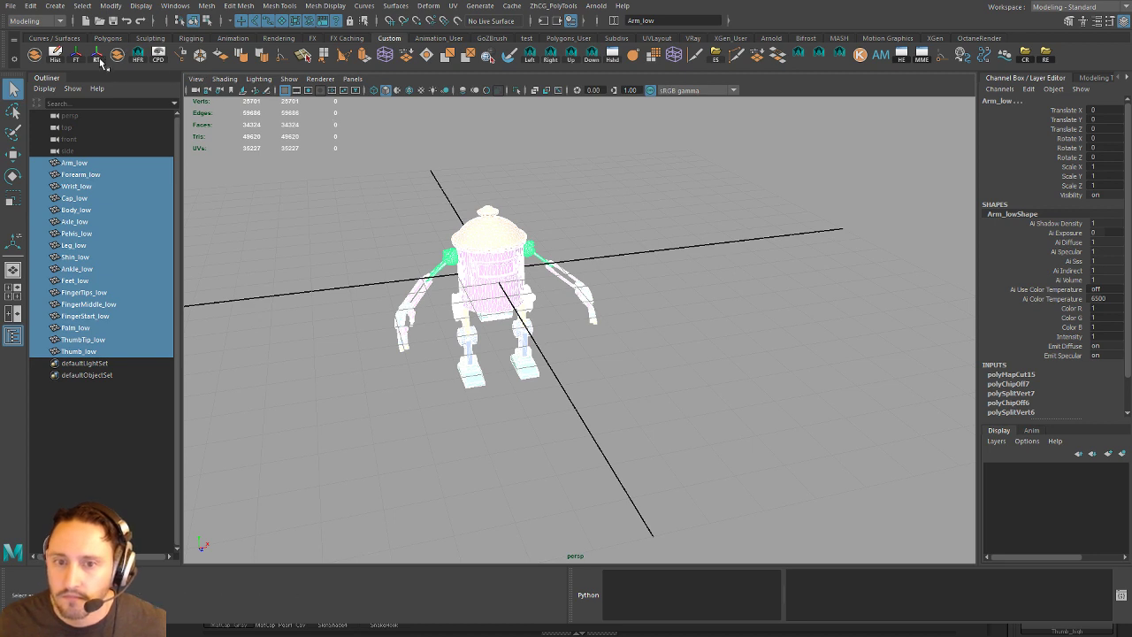
click(137, 55)
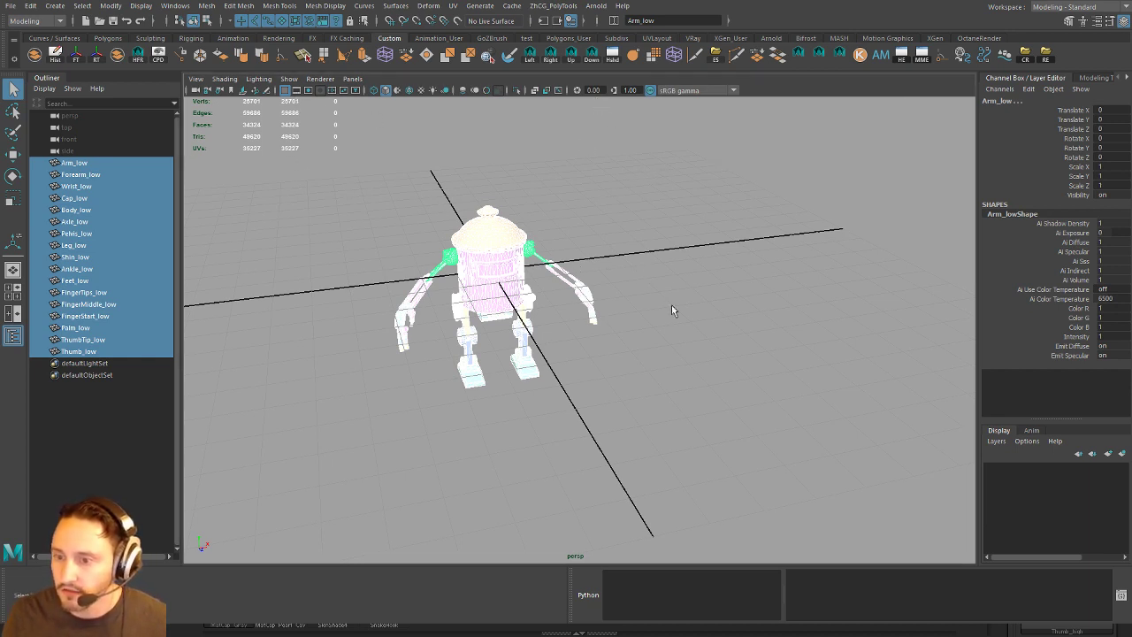
Run the history cleanup on the low-poly meshes again, reselect the whole robot and begin exporting it.
scroll(648, 345, up, 3)
alt+drag(648, 345, 675, 322)
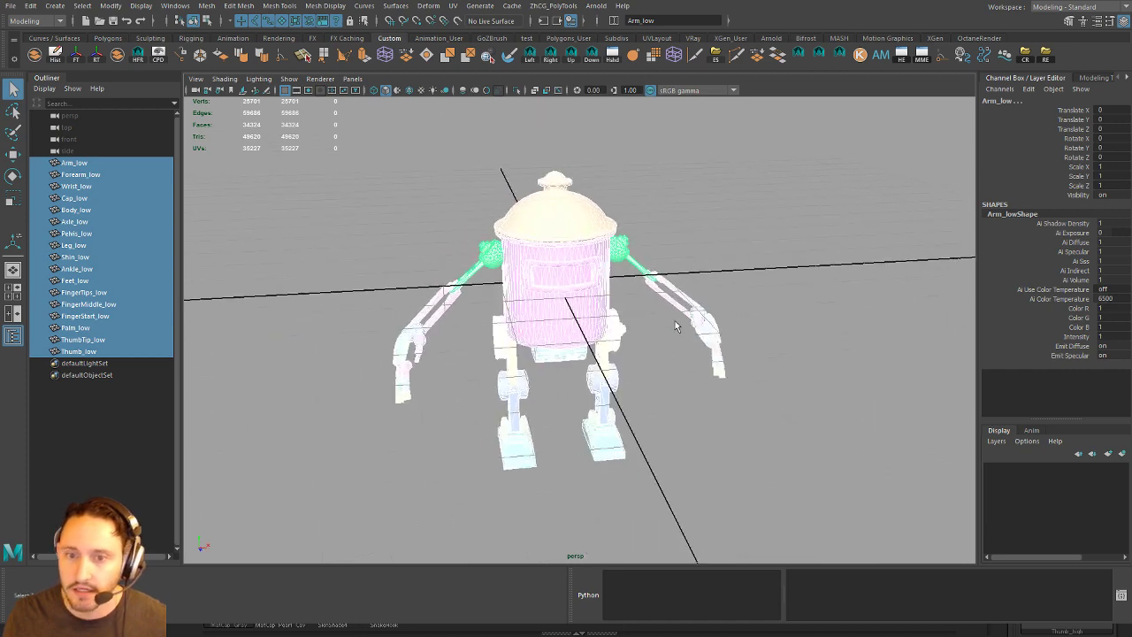
click(138, 56)
alt+drag(437, 241, 513, 256)
scroll(513, 257, up, 1)
click(717, 243)
alt+drag(717, 243, 650, 223)
drag(280, 141, 918, 551)
alt+middle_drag(823, 417, 860, 418)
click(12, 7)
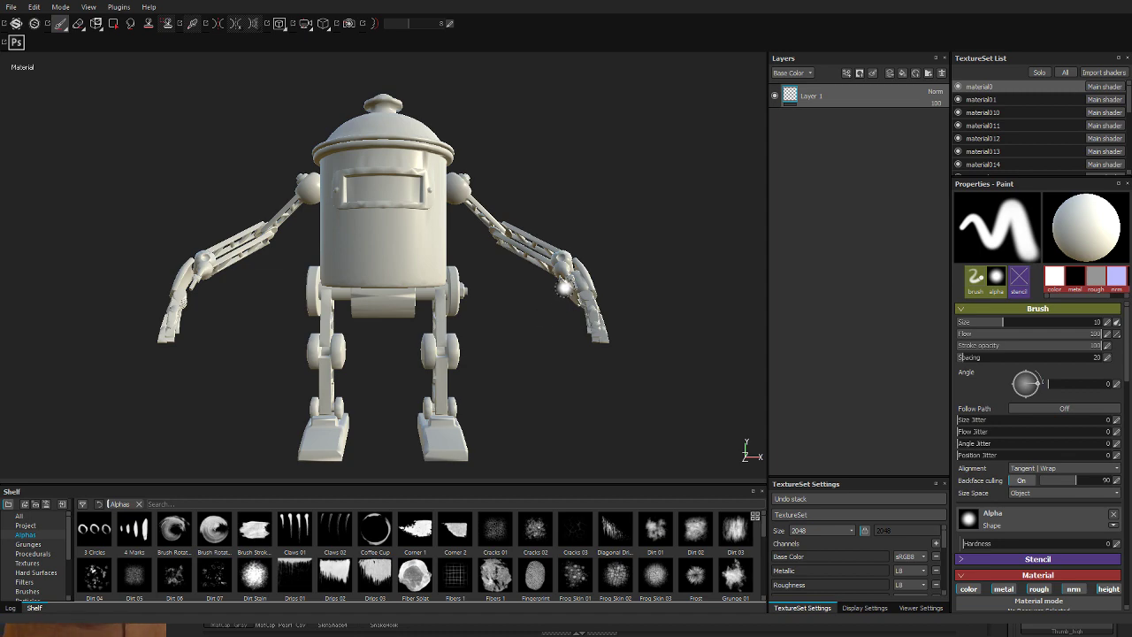
Switch to Substance Painter and replace the project's robot mesh with the version using the single BattlebotSalt material.
alt+drag(560, 178, 728, 316)
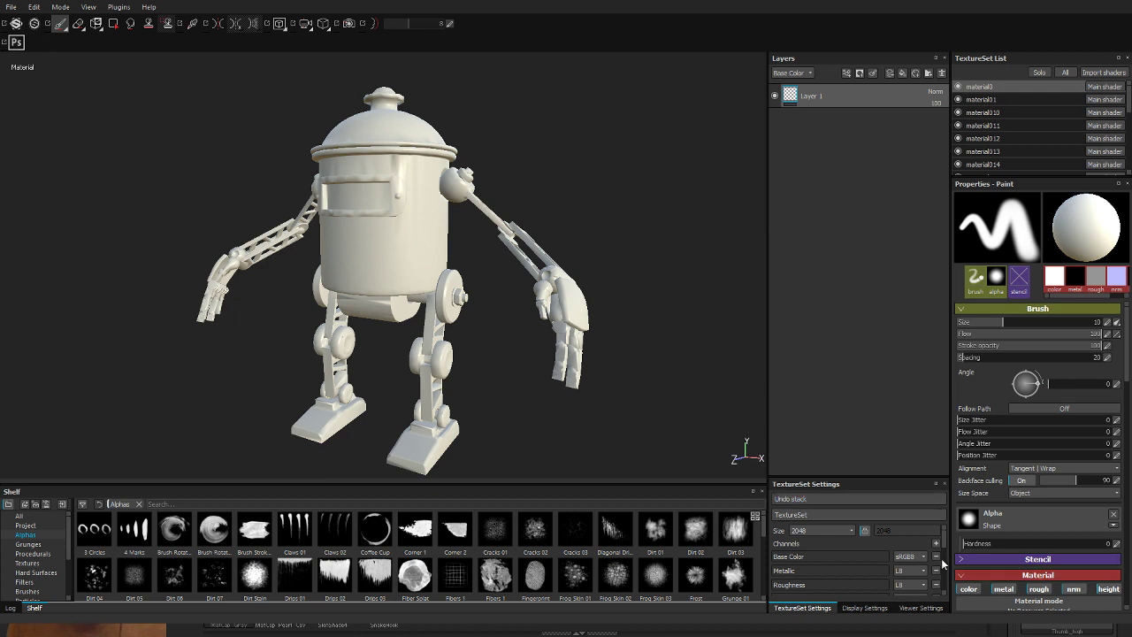
drag(944, 542, 949, 593)
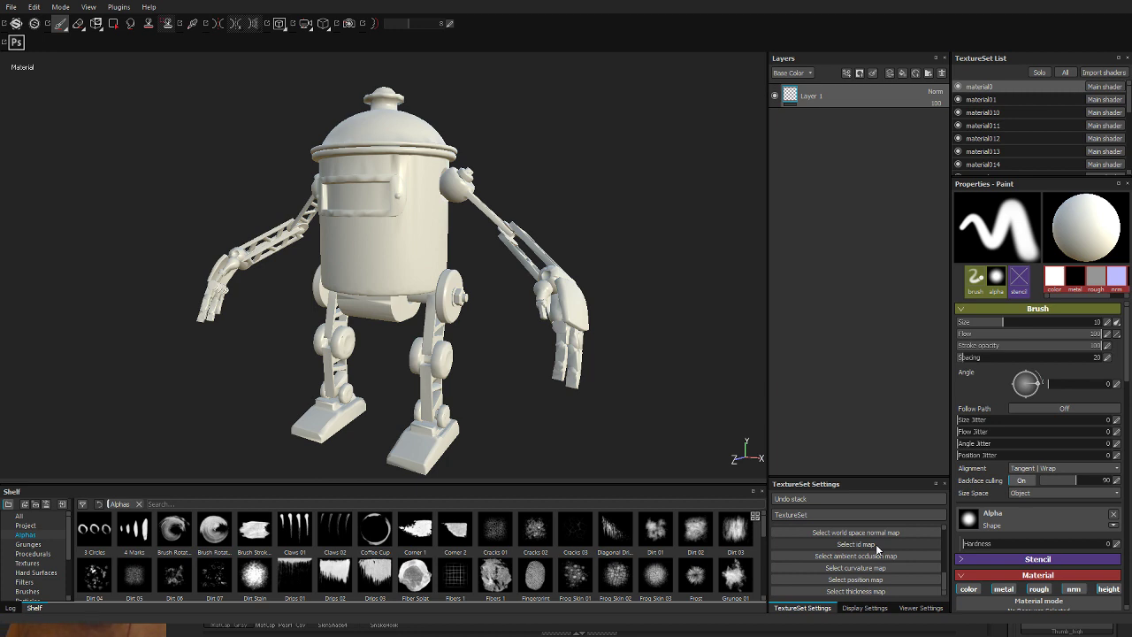
mouse_move(945, 584)
mouse_down()
mouse_move(944, 548)
mouse_move(943, 565)
mouse_up()
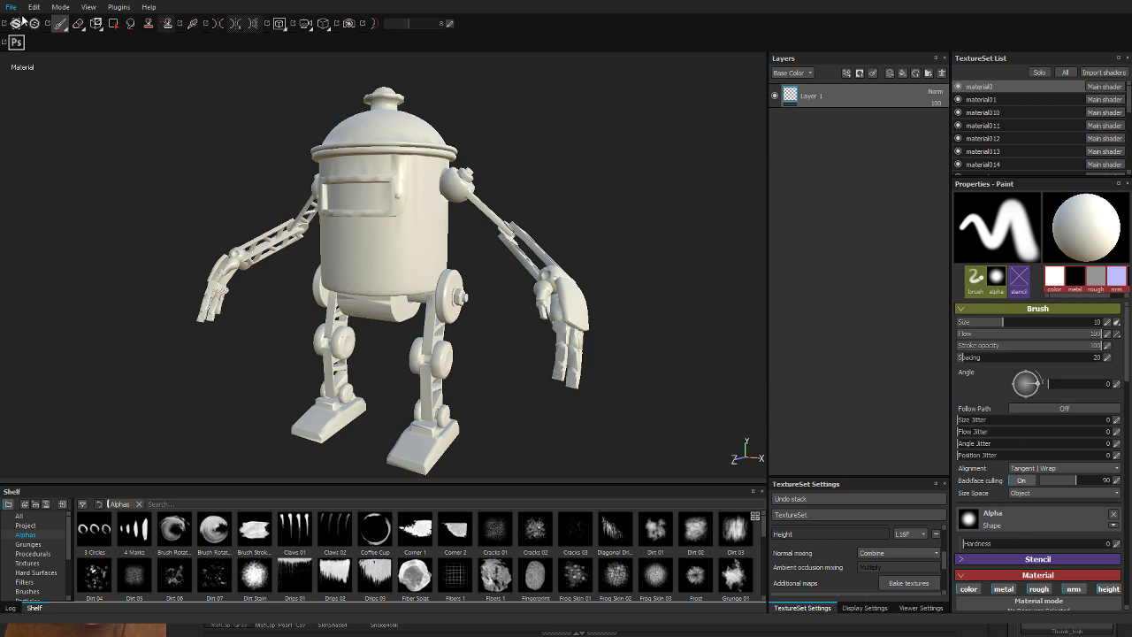
click(548, 317)
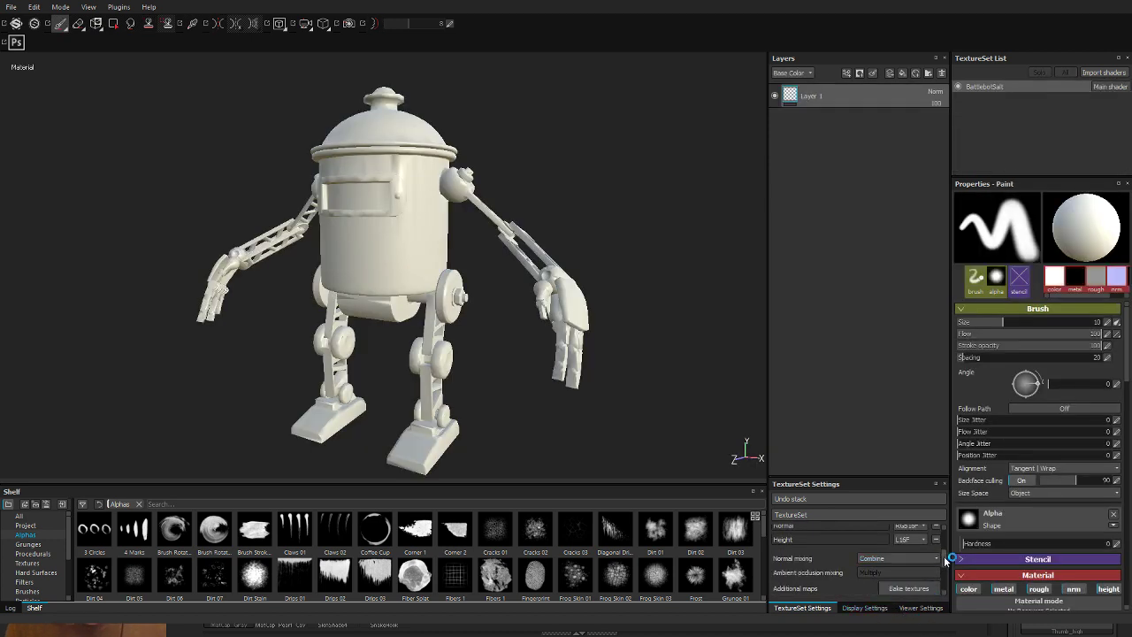
Open the texture baking settings, set the output size to 2048 and load the high-poly robot file as the high definition mesh.
scroll(947, 546, up, 3)
scroll(947, 545, down, 5)
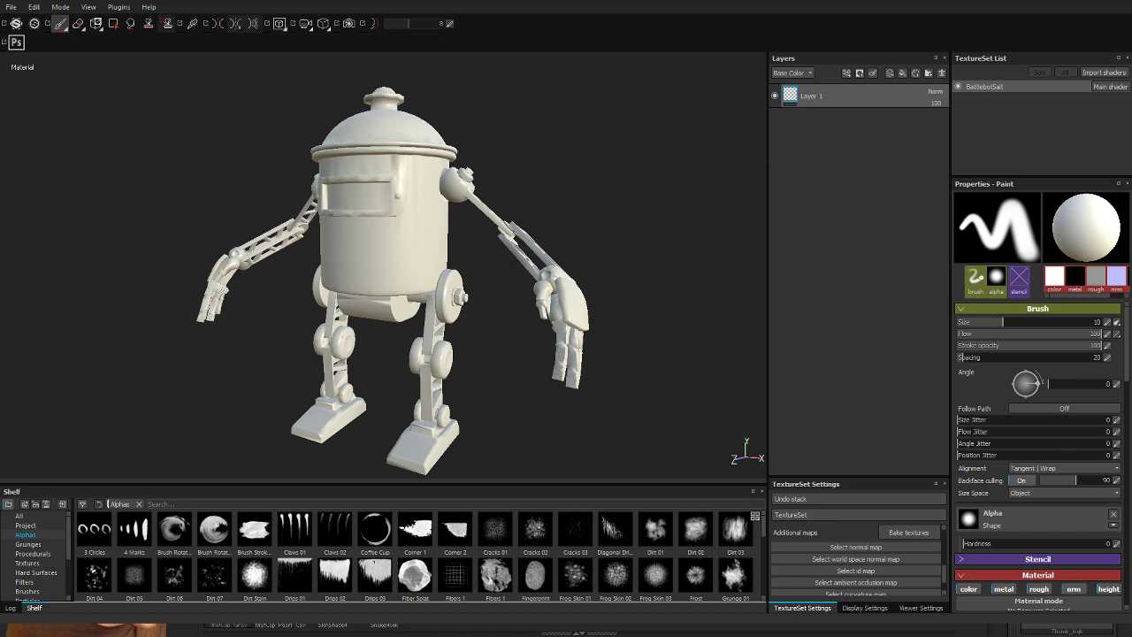
click(909, 532)
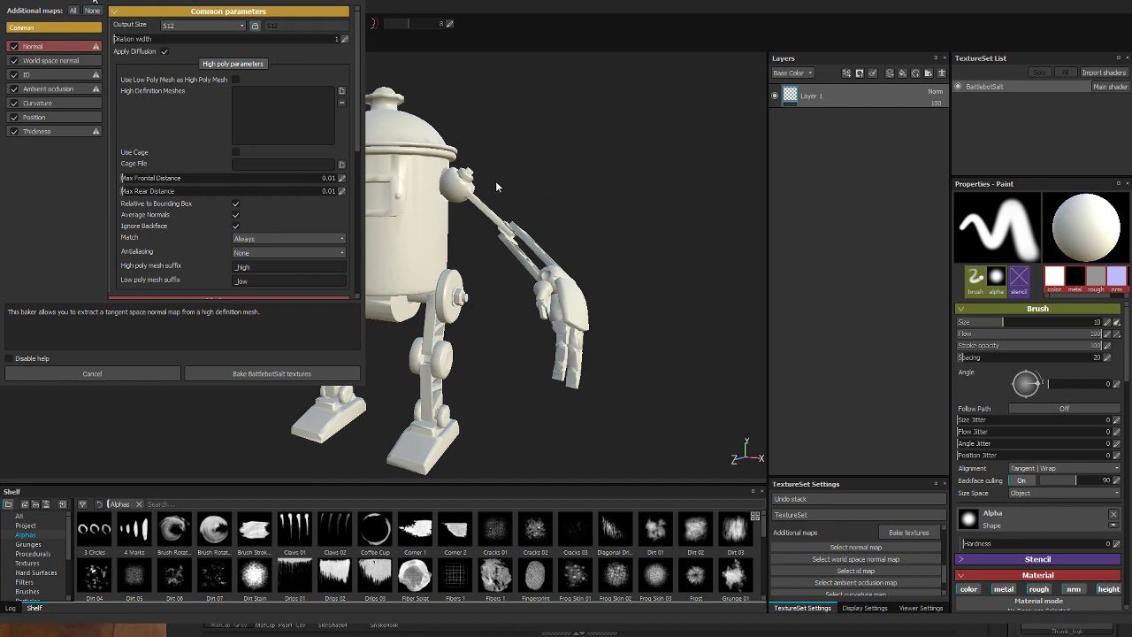
click(185, 81)
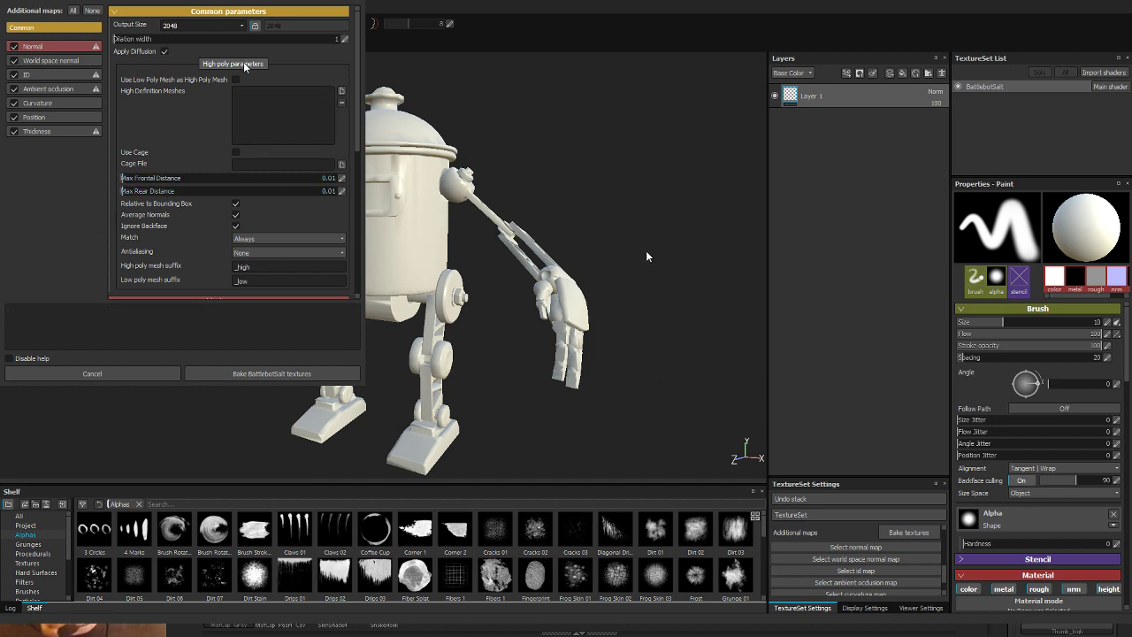
click(343, 93)
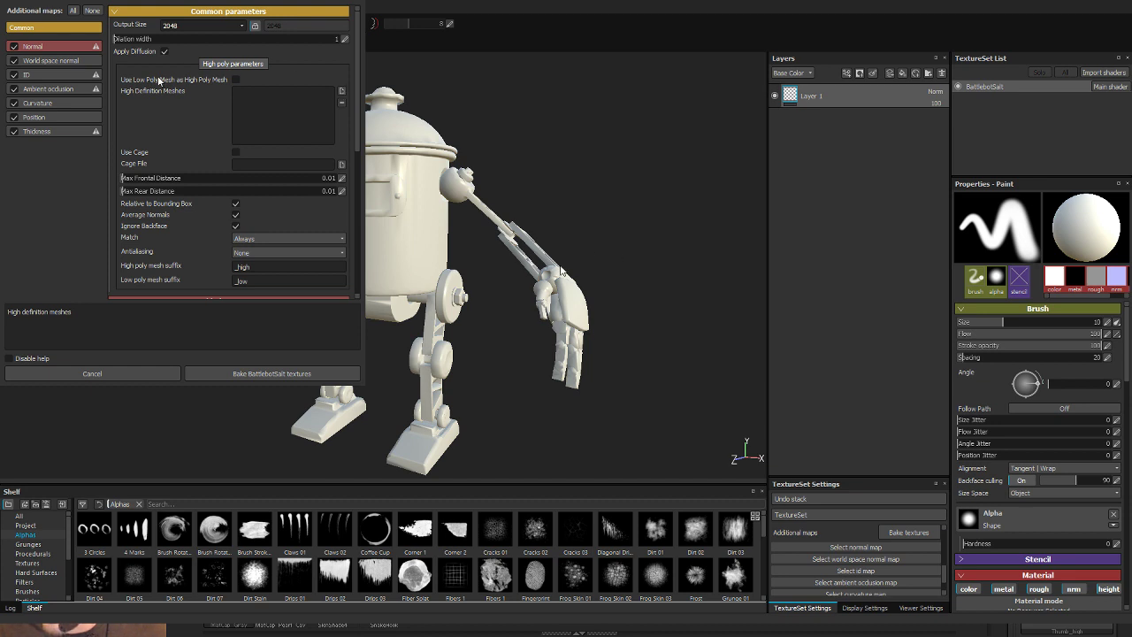
double_click(86, 89)
Check the individual baker parameters and set the high-to-low matching method to By Mesh Name.
click(46, 60)
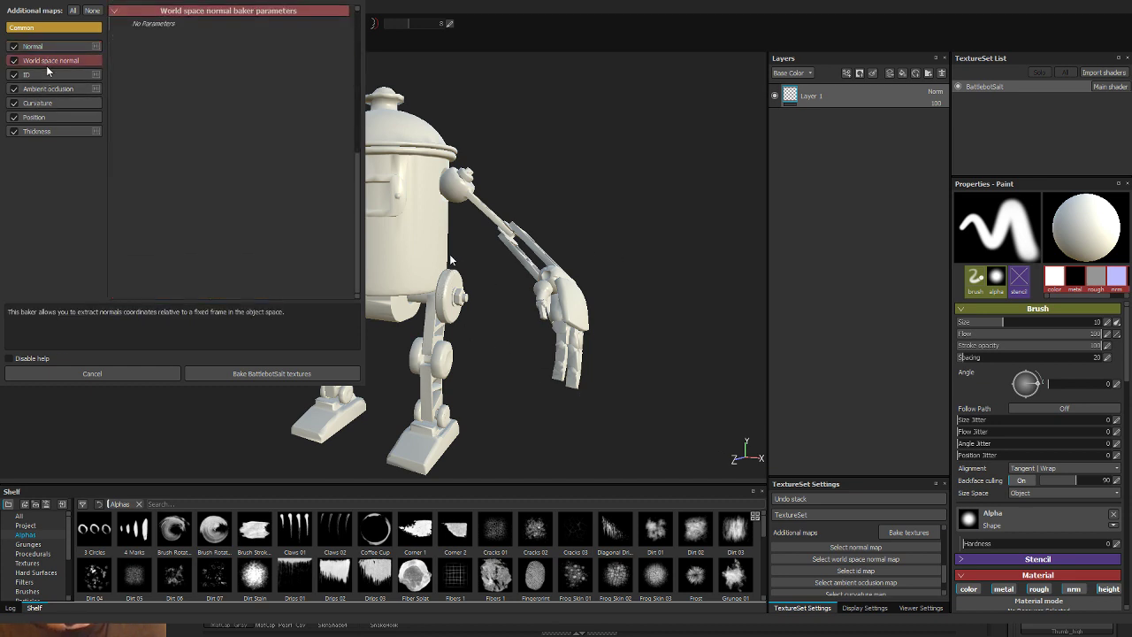
click(44, 75)
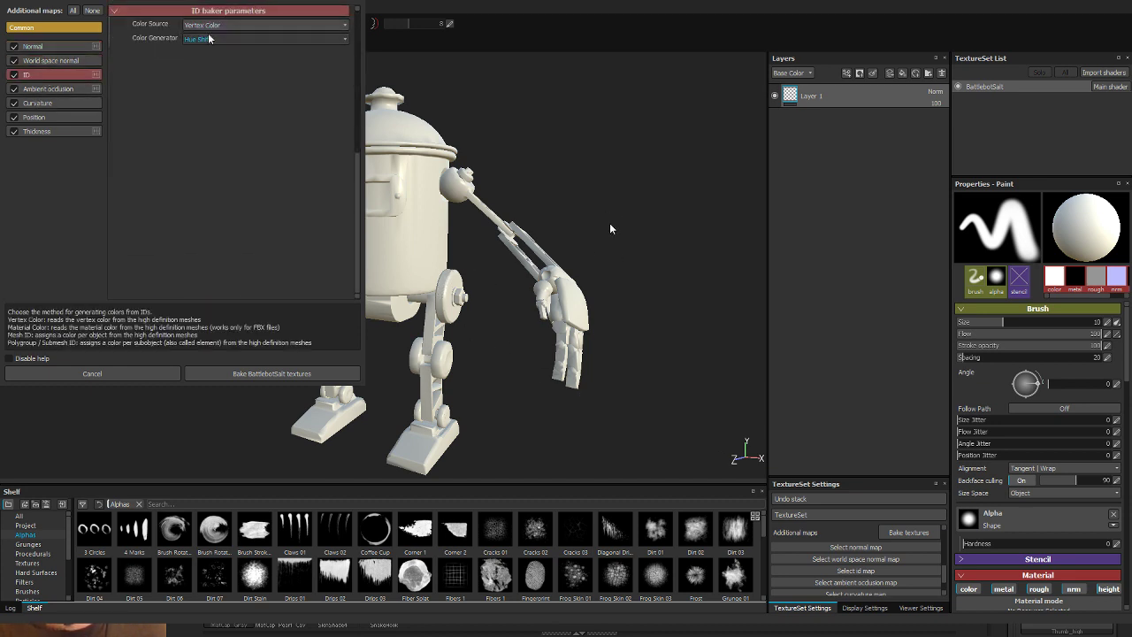
click(55, 45)
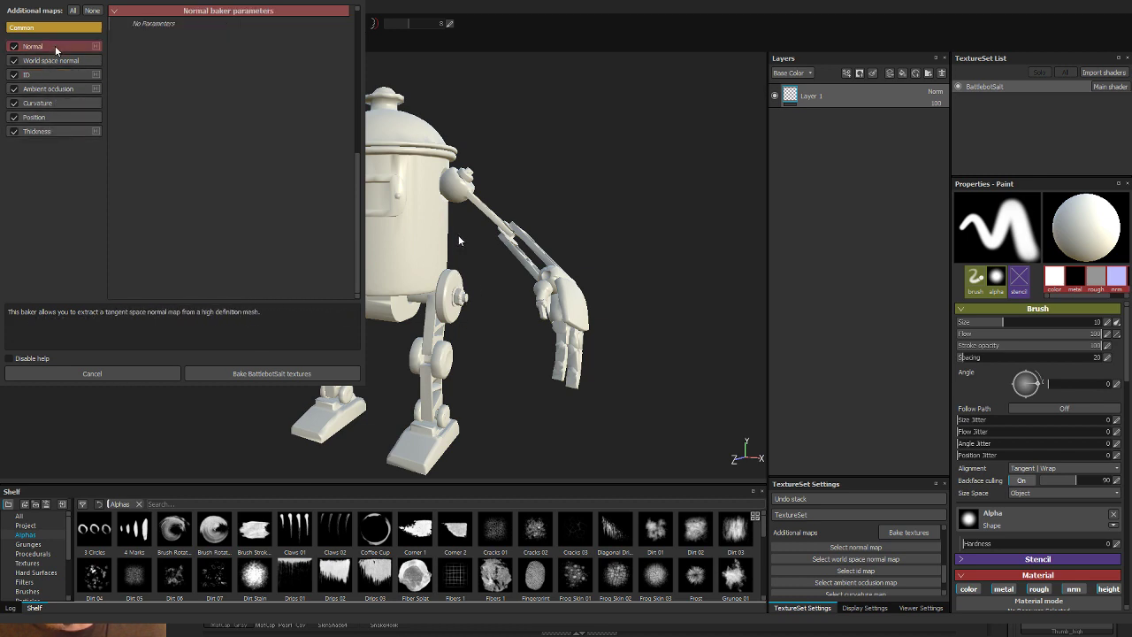
click(256, 90)
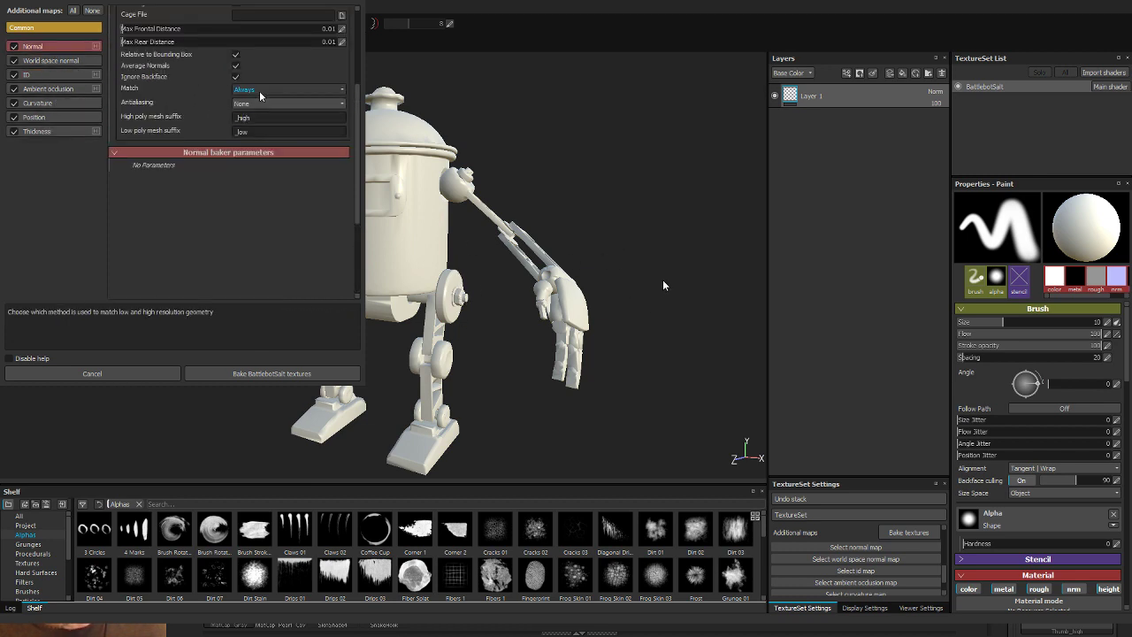
click(257, 116)
Set the ID map's color source to Mesh ID and bake the BattlebotSalt textures.
click(77, 88)
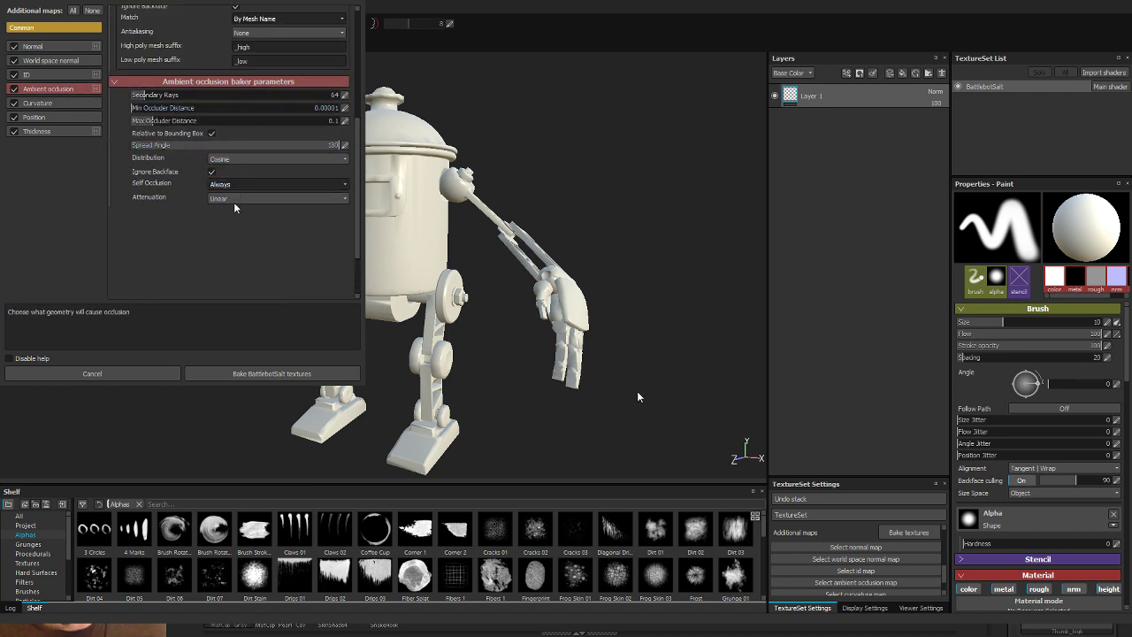
click(38, 76)
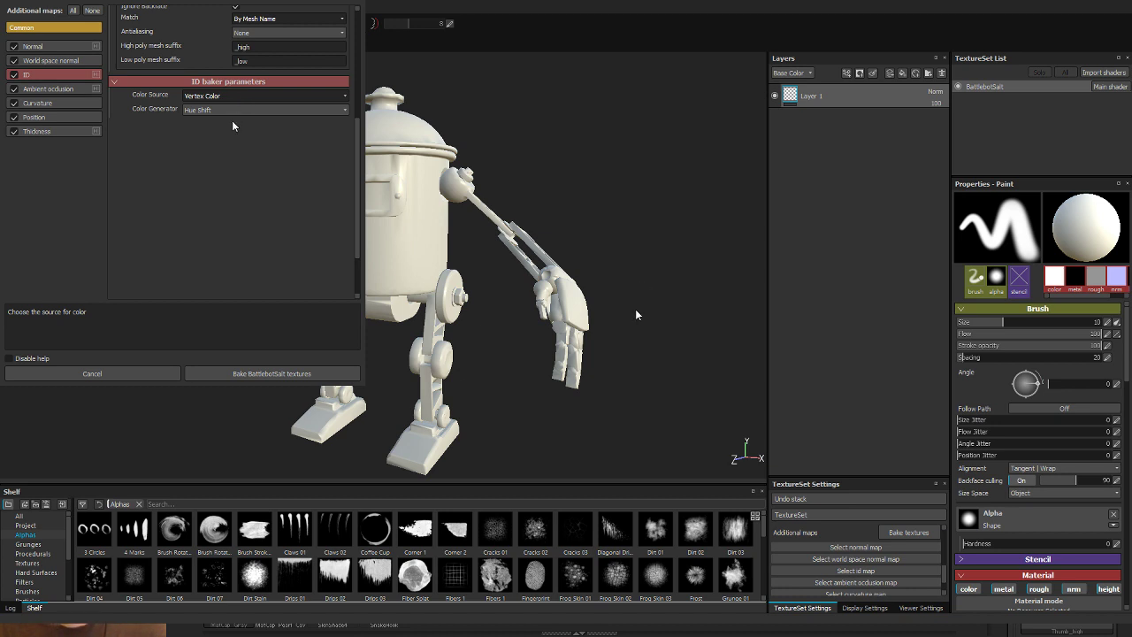
click(233, 122)
scroll(262, 201, up, 5)
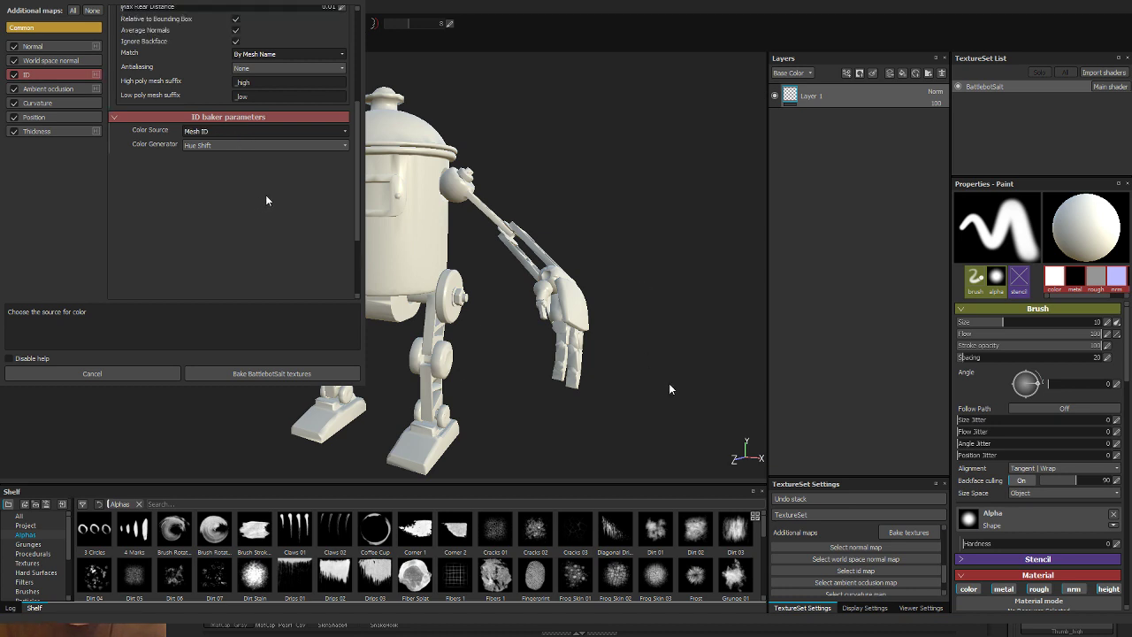
scroll(215, 249, up, 1)
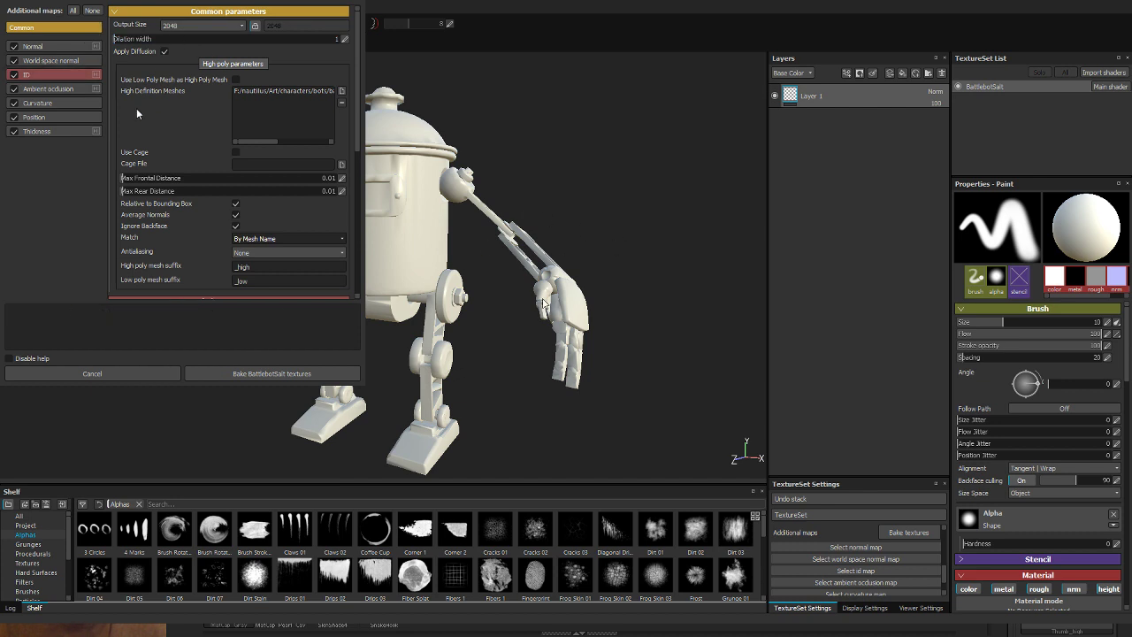
click(269, 373)
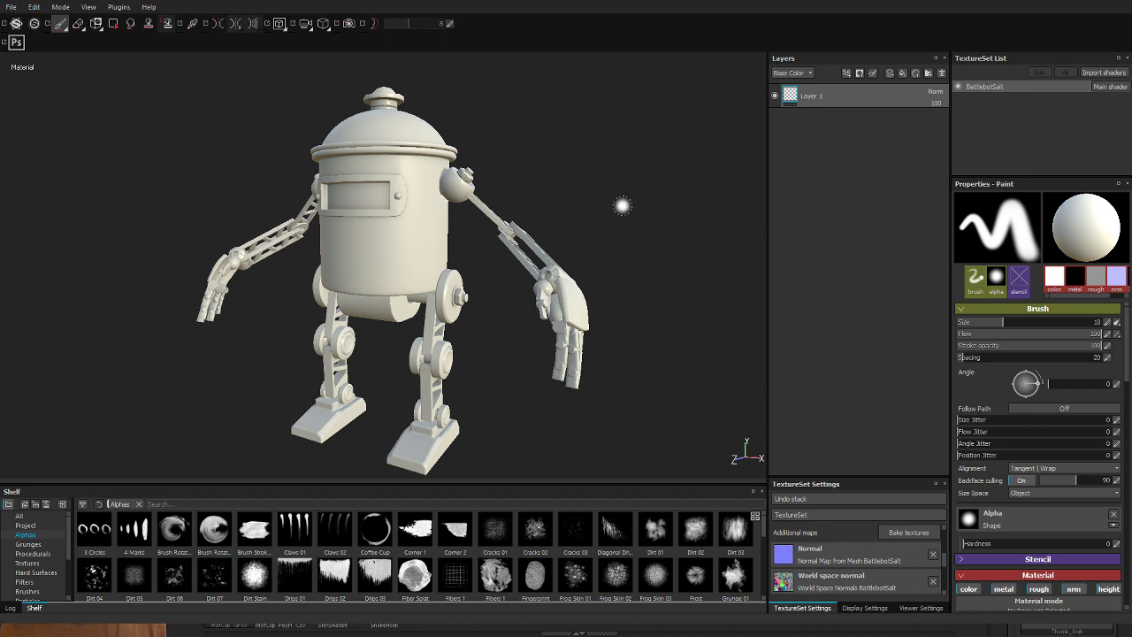
Examine the baked robot from front and back under different lighting, along with its UV layout and baked maps.
middle_drag(622, 205, 712, 157)
mouse_move(712, 158)
shift+right_down()
mouse_move(592, 151)
mouse_move(638, 154)
shift+right_up()
alt+drag(648, 161, 616, 170)
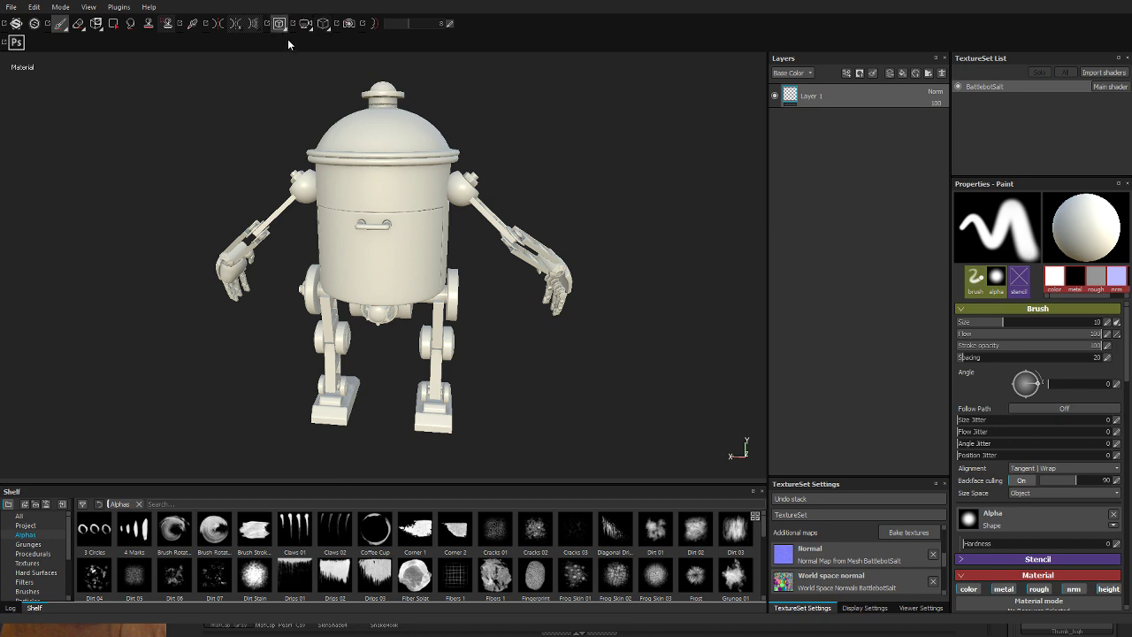
click(293, 63)
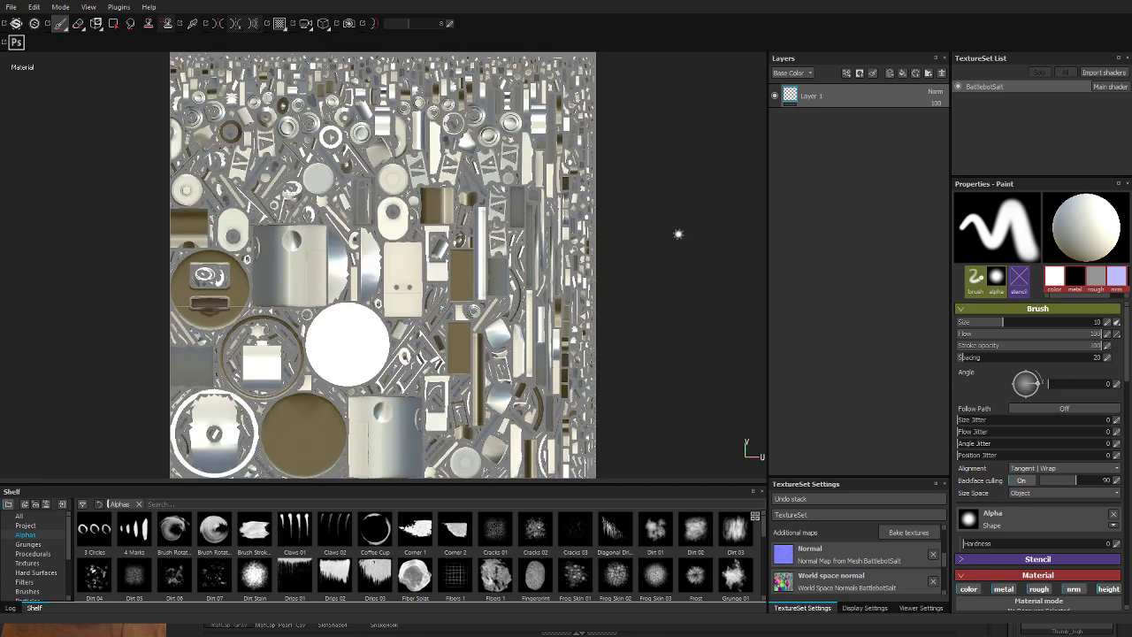
click(285, 29)
click(290, 55)
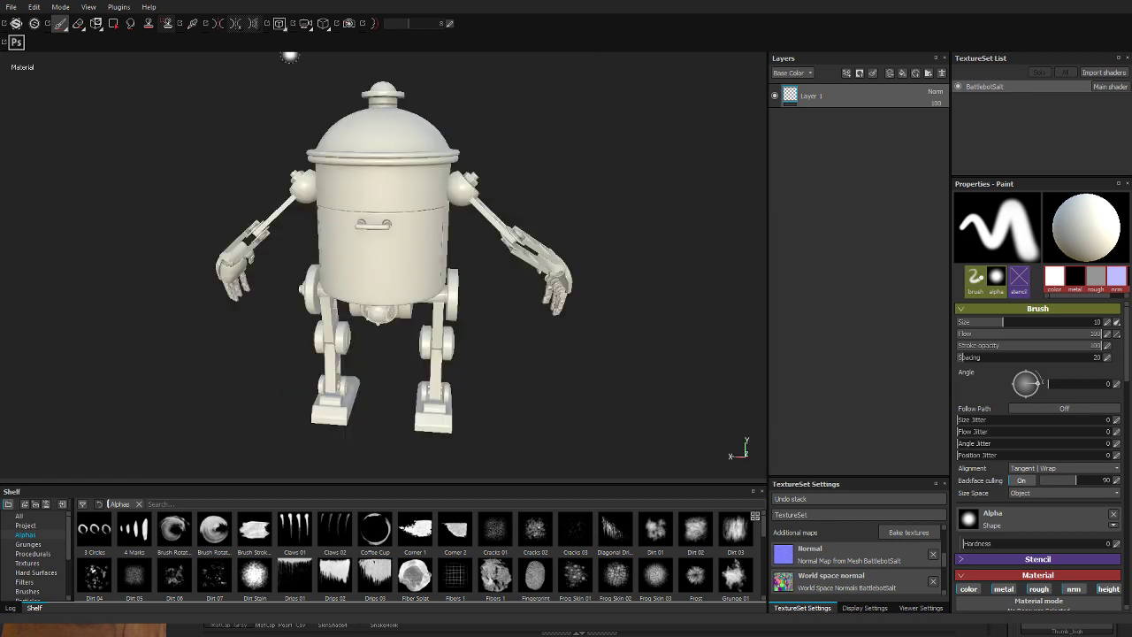
alt+drag(586, 217, 44, 207)
shift+right_drag(589, 186, 681, 194)
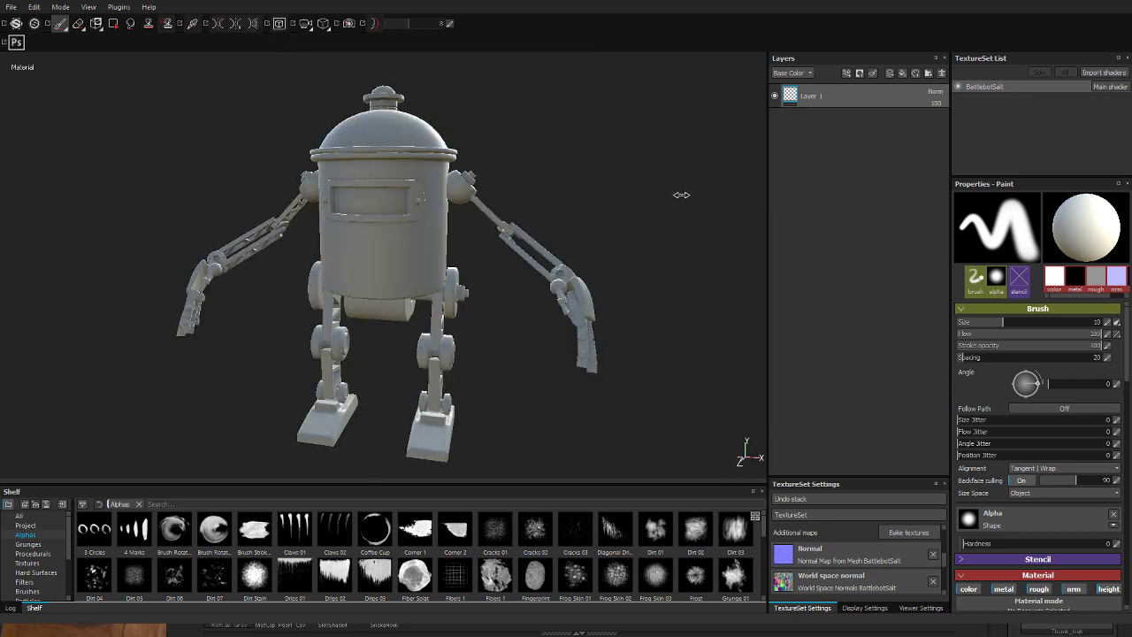
scroll(849, 531, down, 3)
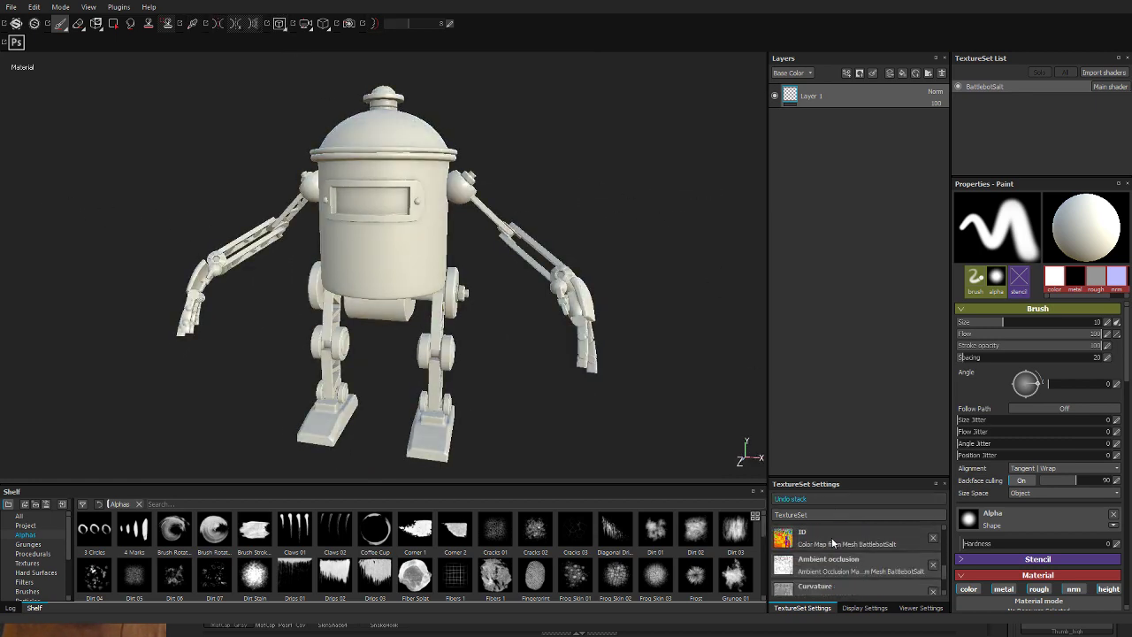
Add a fill layer above Layer 1.
click(903, 75)
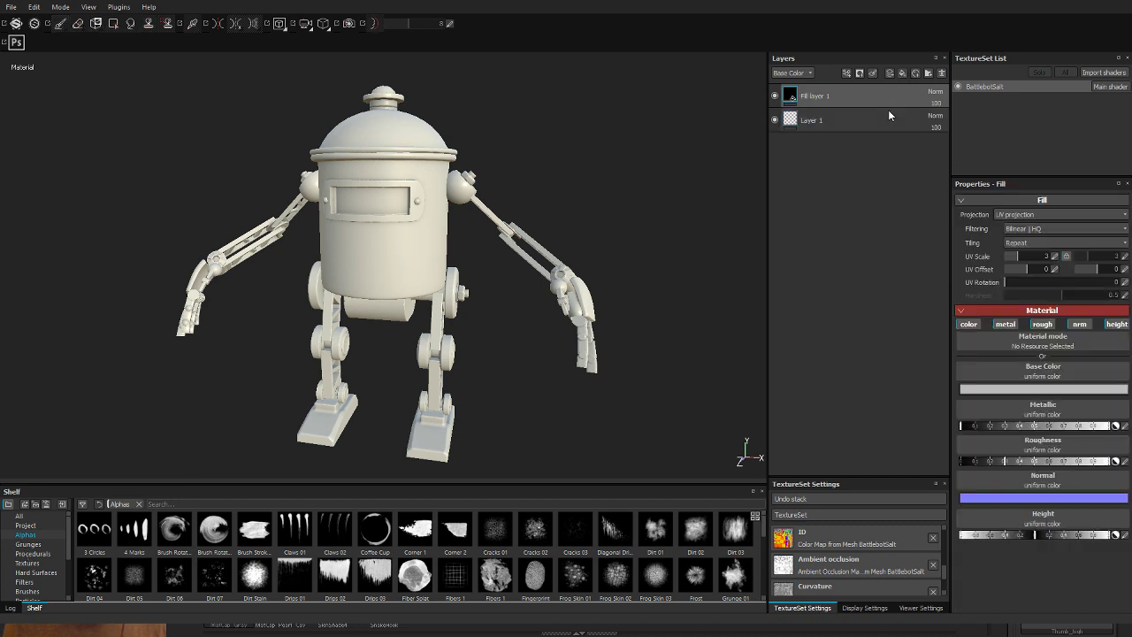
Assign the baked BattlebotSalt color map as the fill layer's base color and set its UV scale to 1.
click(40, 564)
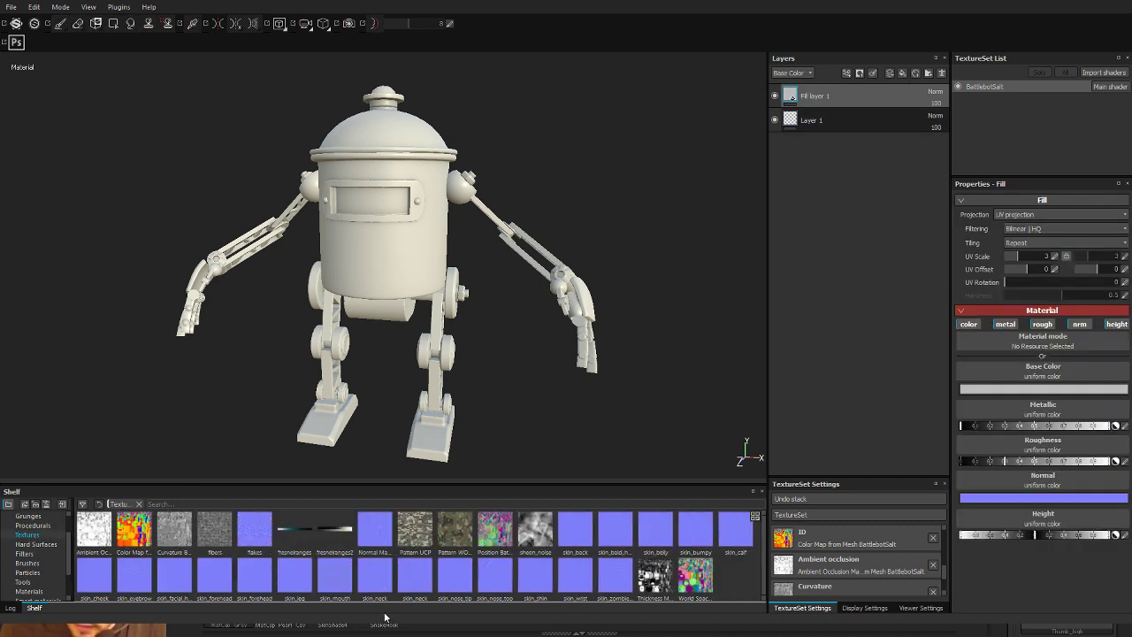
drag(121, 544, 1029, 383)
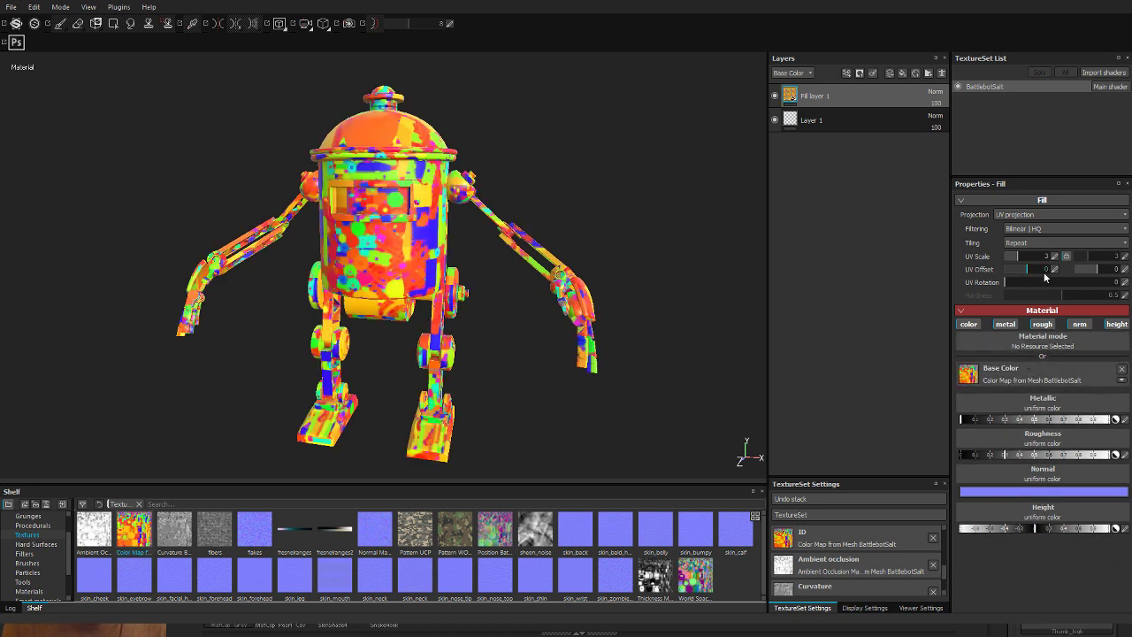
click(1058, 258)
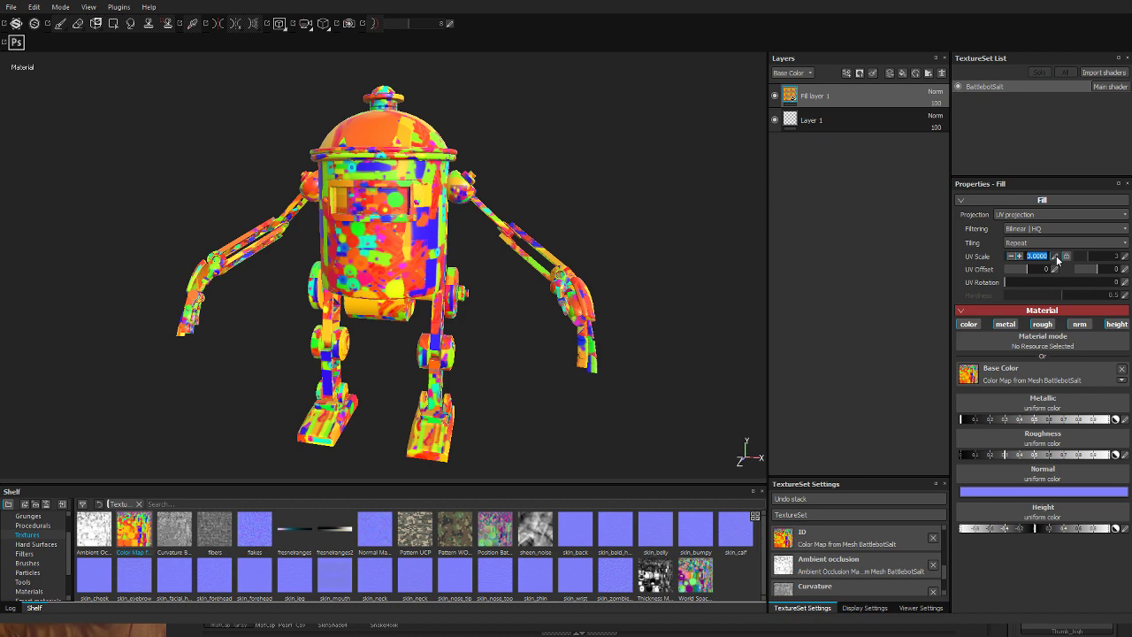
text(1)
key(Return)
mouse_move(684, 210)
alt+mouse_down()
mouse_move(607, 232)
mouse_move(494, 222)
mouse_move(475, 248)
mouse_move(505, 303)
mouse_move(627, 222)
mouse_move(721, 207)
mouse_move(673, 203)
alt+mouse_up()
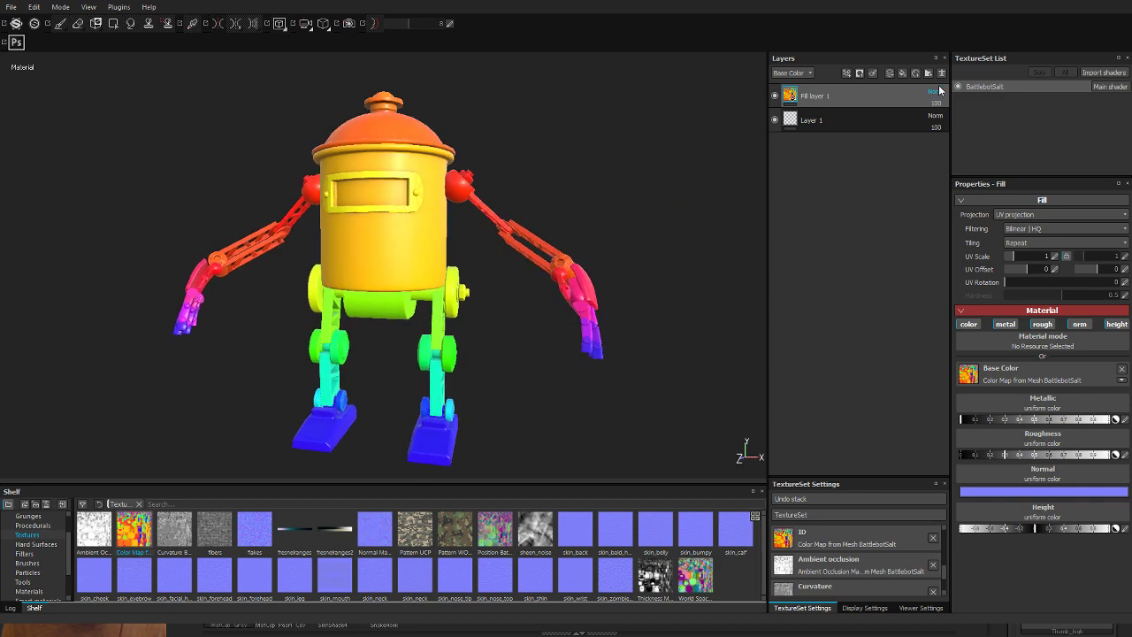
Hide the color map fill layer, check the plain baked robot, and save the project.
click(775, 94)
alt+drag(620, 182, 625, 159)
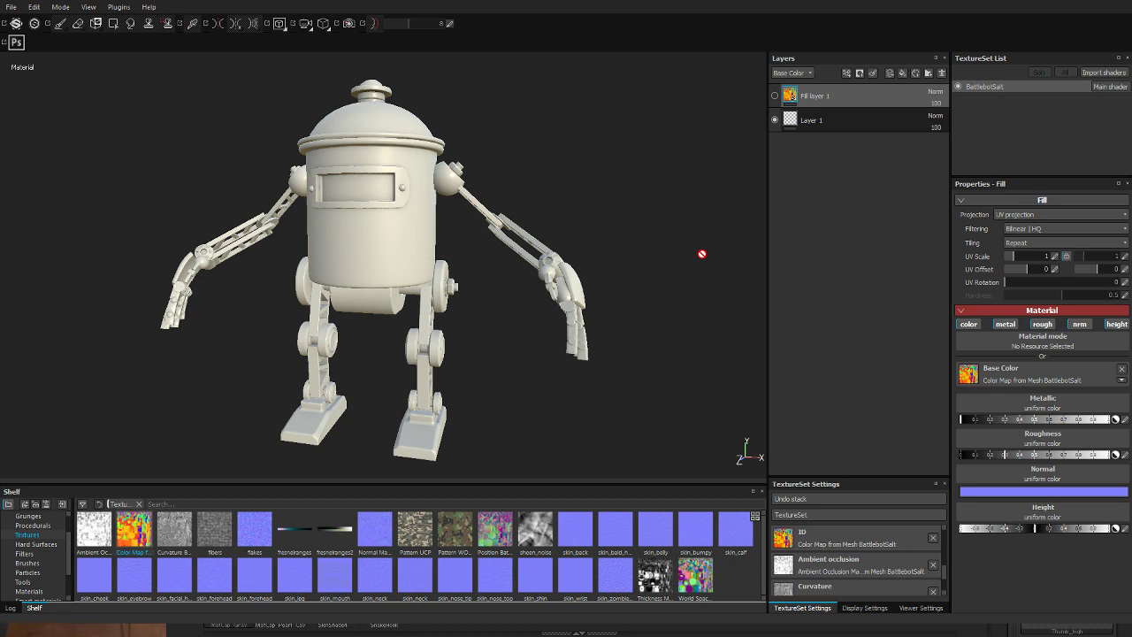
alt+drag(618, 185, 613, 189)
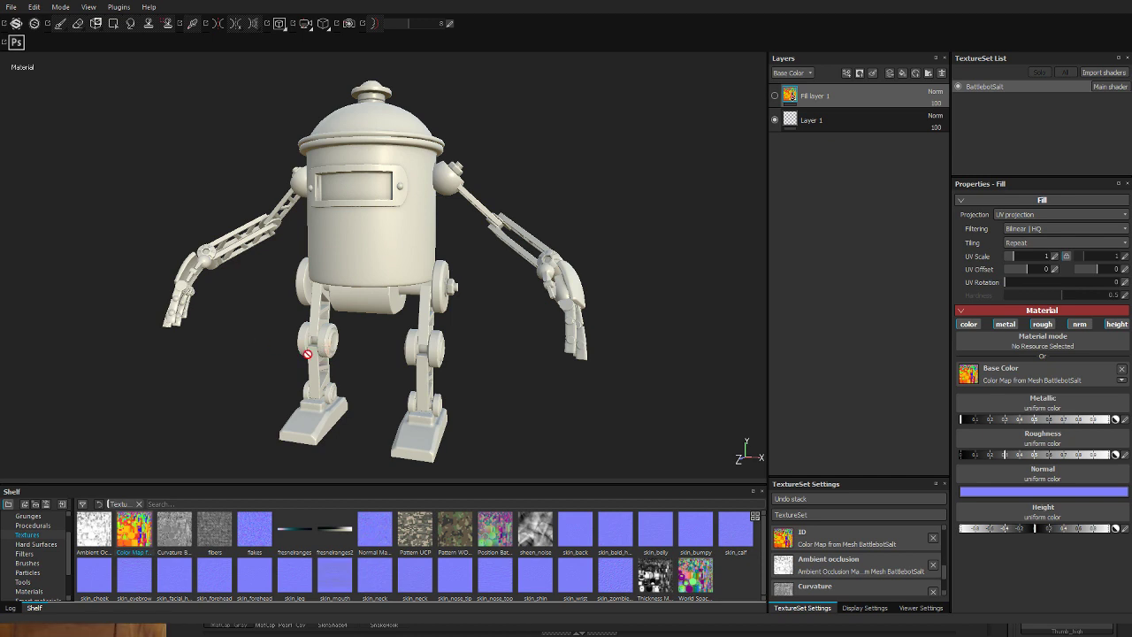
alt+drag(584, 126, 614, 140)
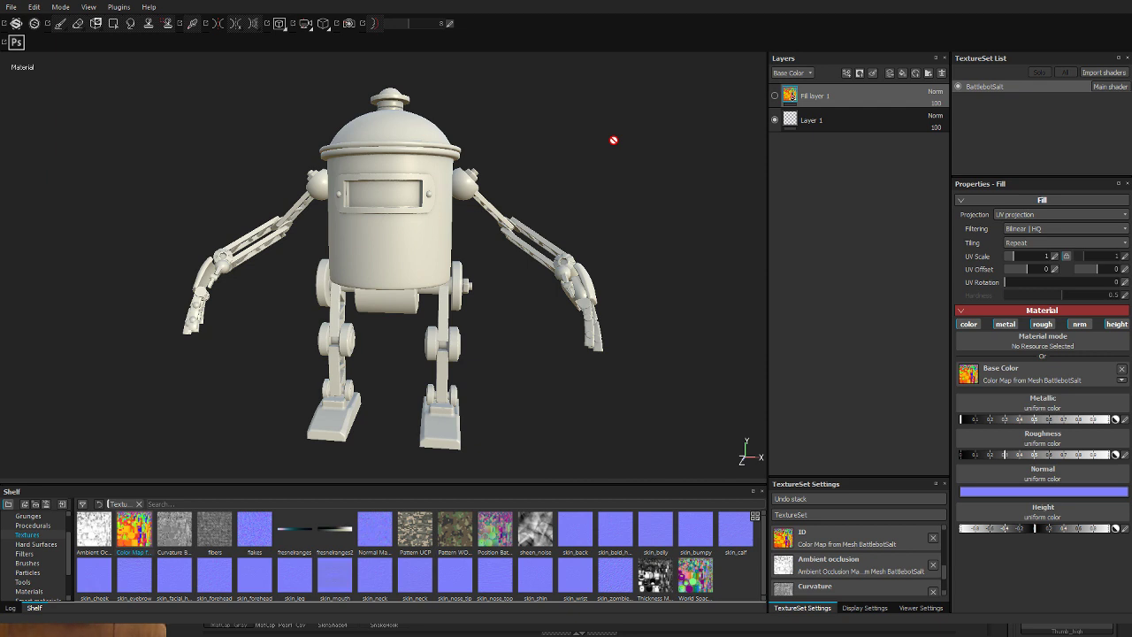
alt+drag(609, 136, 286, 66)
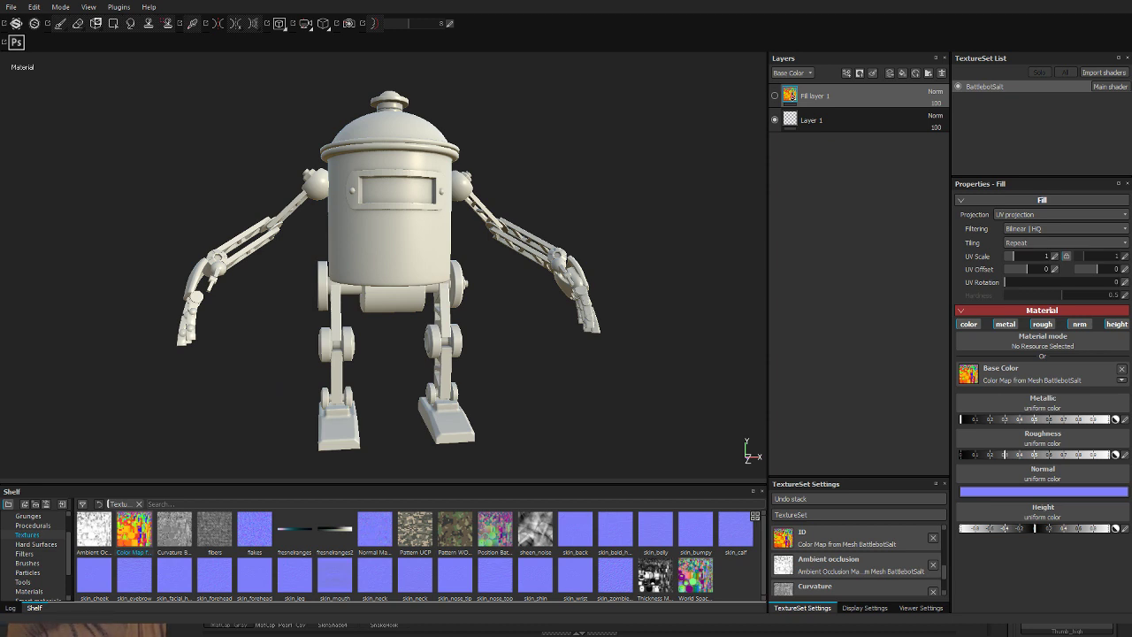
key(ctrl+s)
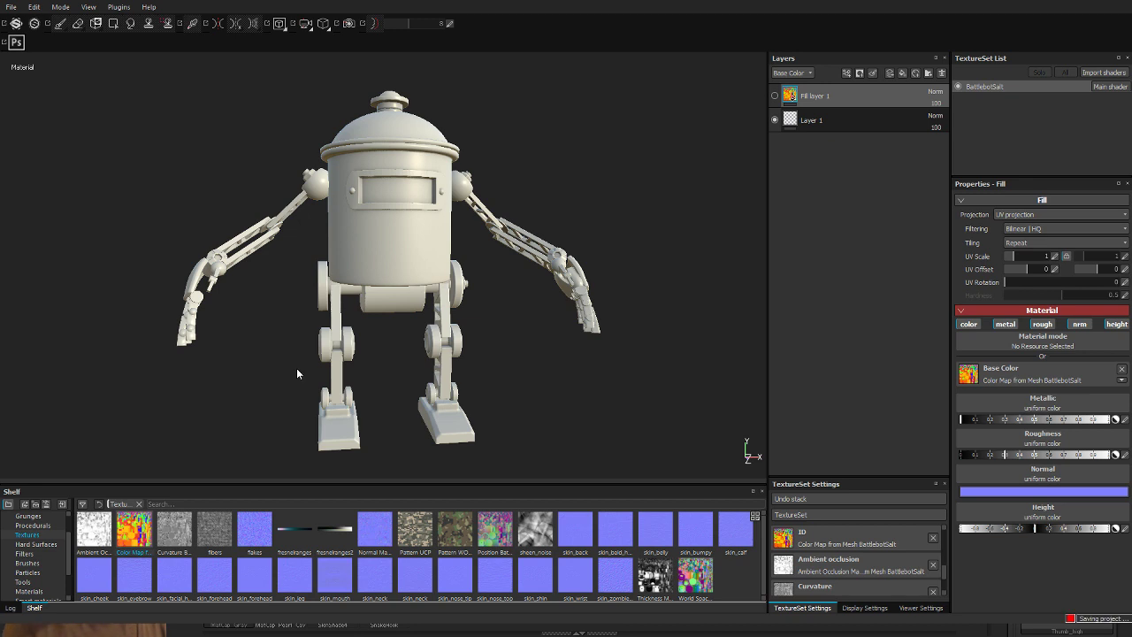
Open the project of the previously textured rusty robot.
click(16, 9)
click(26, 32)
double_click(257, 182)
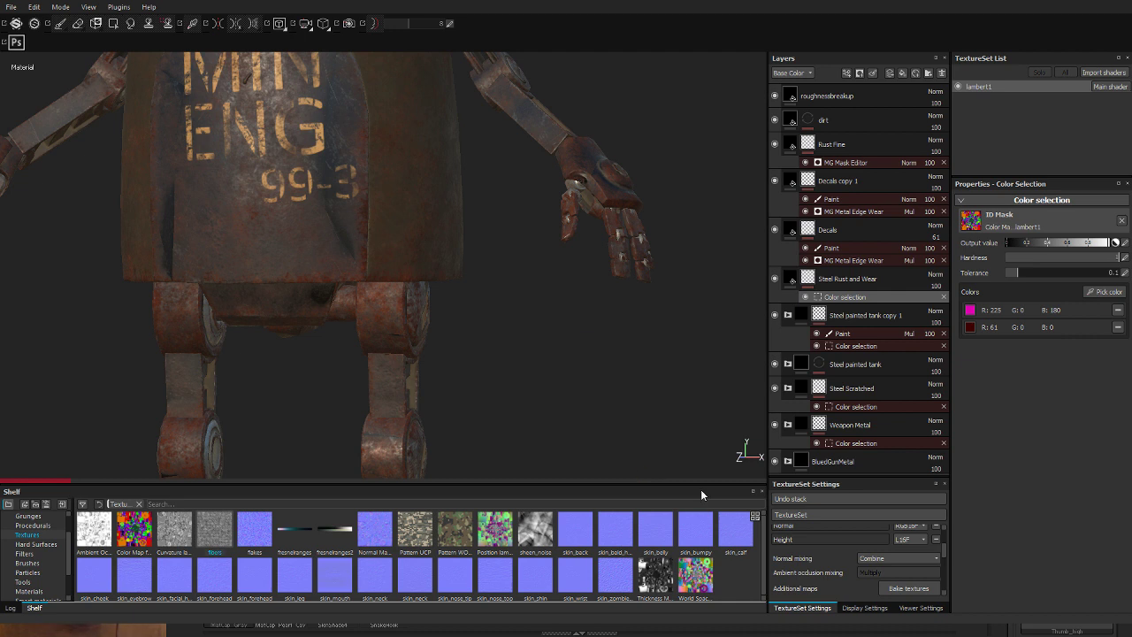
Set the viewer's shader quality to High (64 spp) in the common parameters.
click(916, 609)
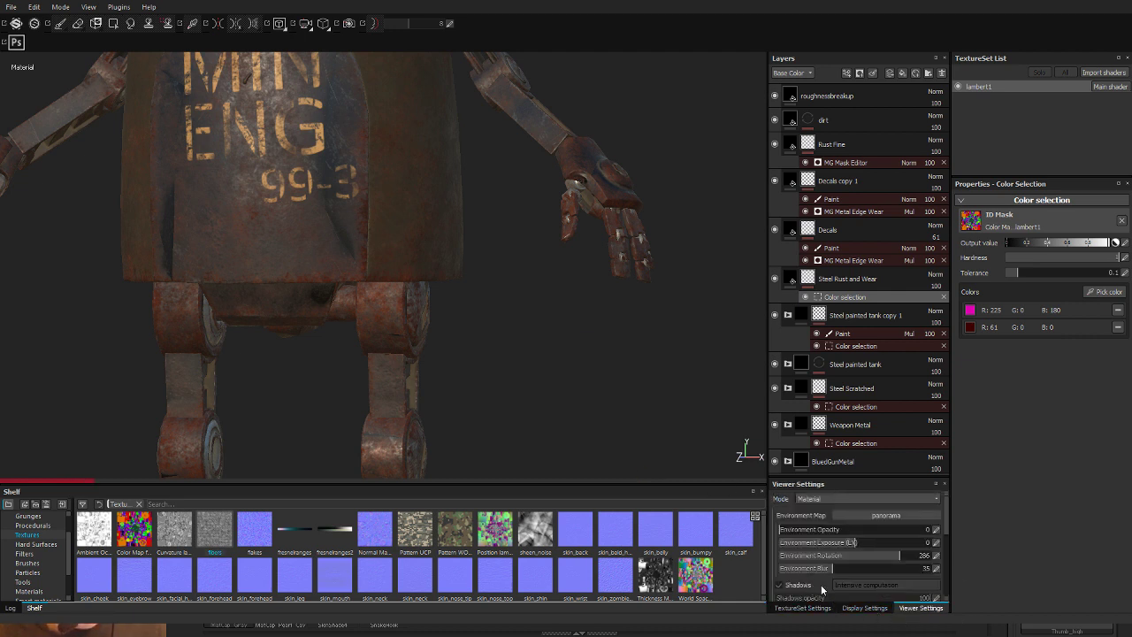
drag(947, 521, 942, 559)
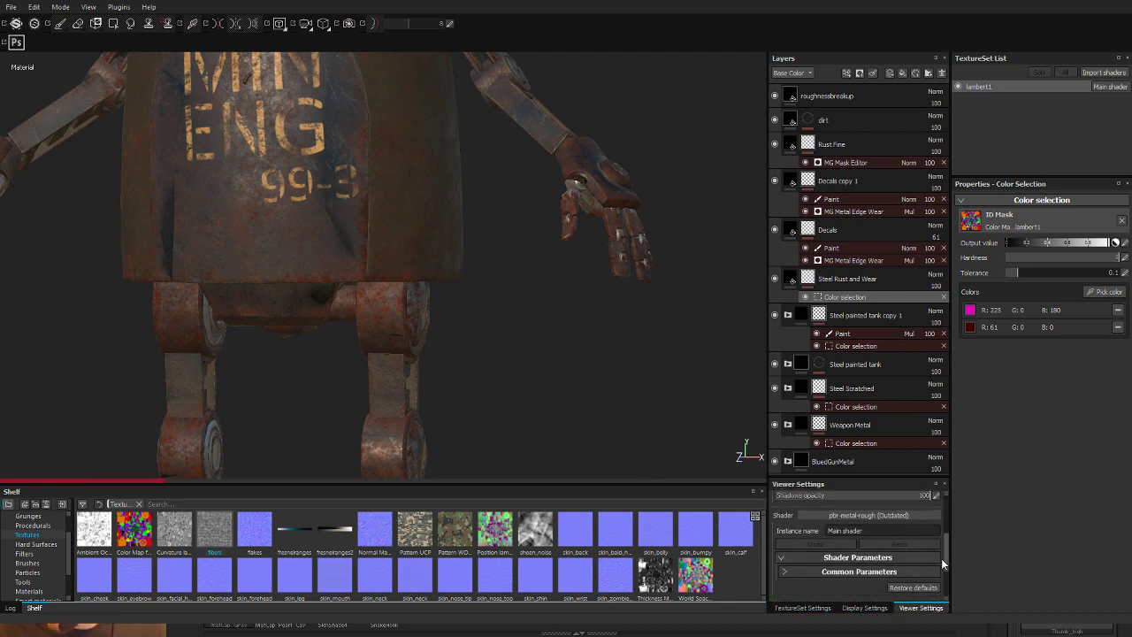
click(785, 572)
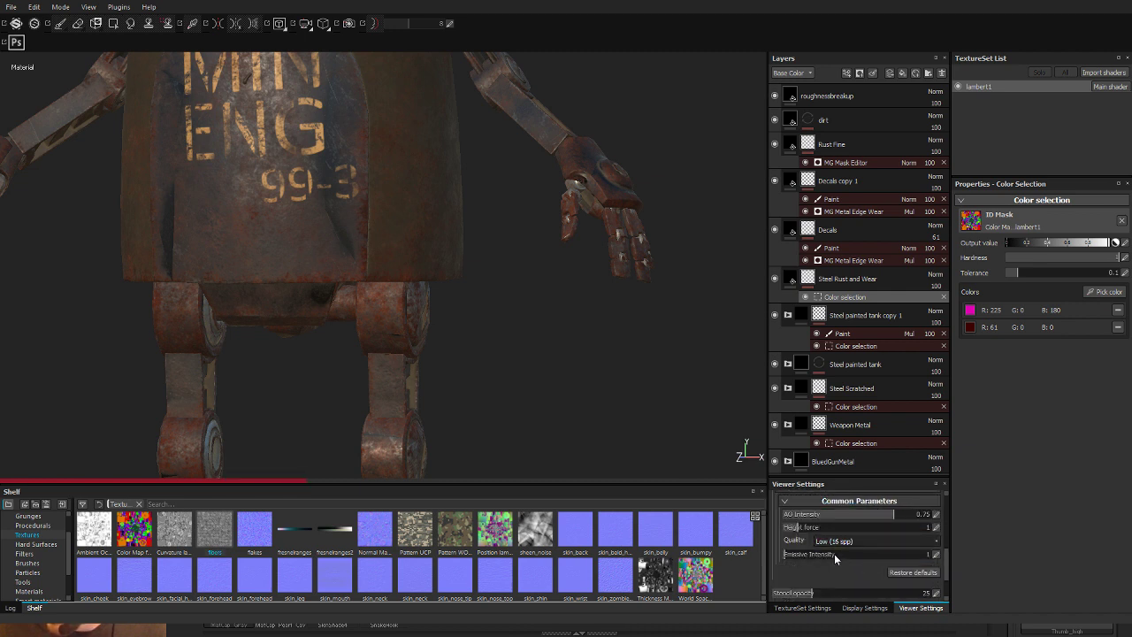
click(875, 540)
click(849, 567)
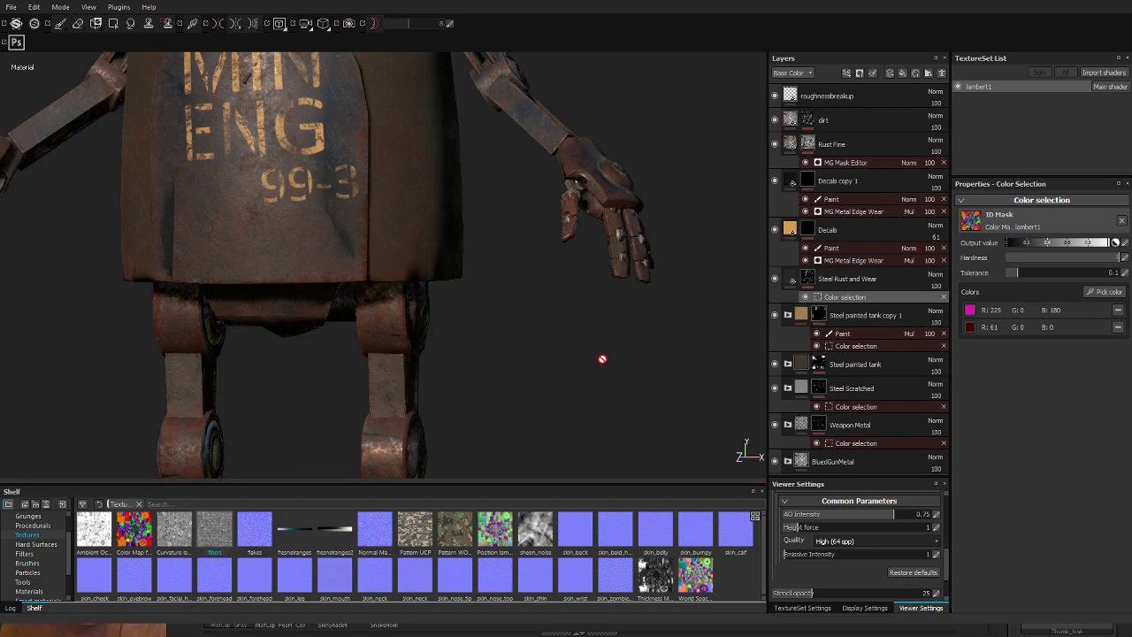
Examine the whole textured robot from several angles and under different environment lighting.
alt+right_drag(640, 384, 514, 345)
alt+drag(513, 345, 509, 301)
alt+right_drag(619, 208, 678, 198)
alt+drag(677, 197, 202, 281)
shift+right_drag(492, 138, 423, 96)
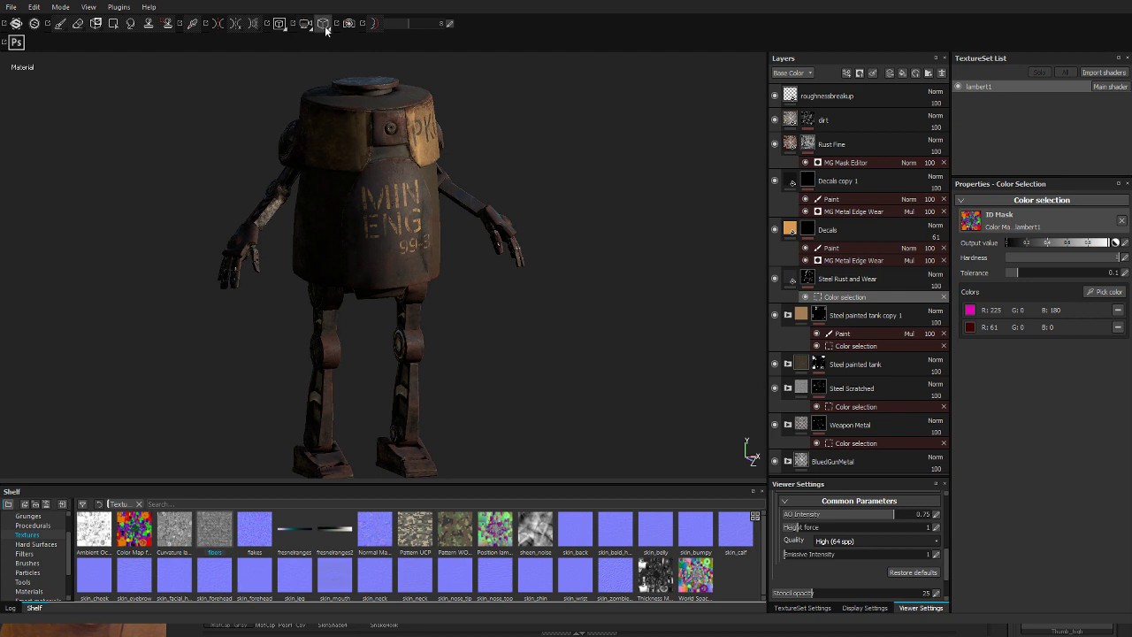
scroll(409, 117, up, 1)
alt+drag(643, 240, 526, 212)
scroll(542, 193, down, 1)
mouse_move(525, 212)
shift+right_down()
mouse_move(561, 215)
mouse_move(515, 212)
shift+right_up()
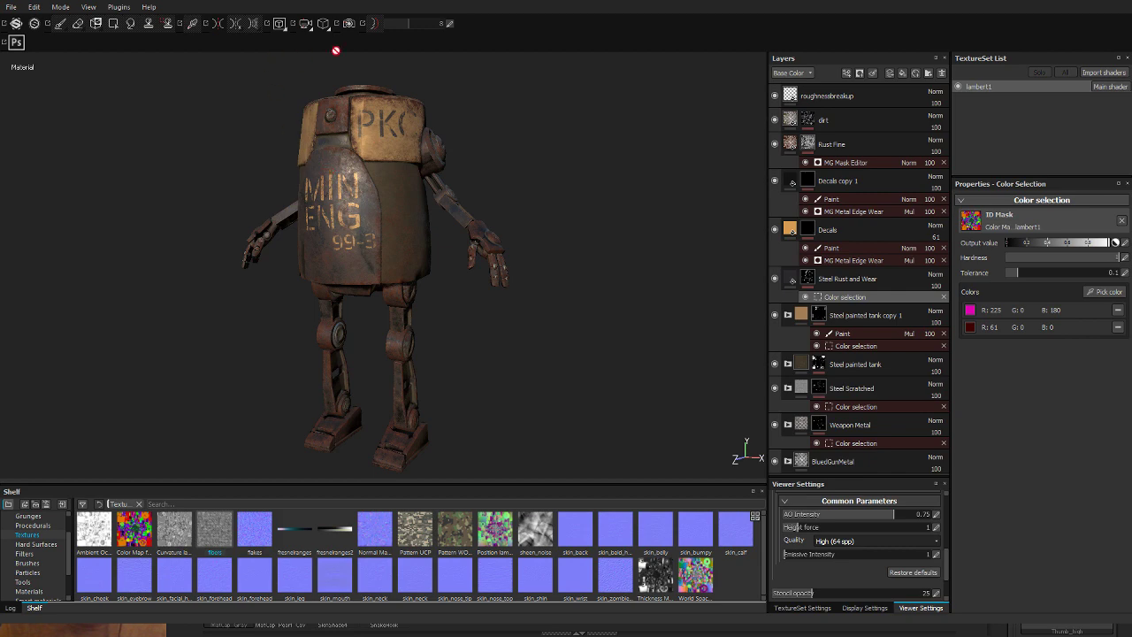
Render the robot in Iray and replace the dome background with a near-black clear color.
click(350, 23)
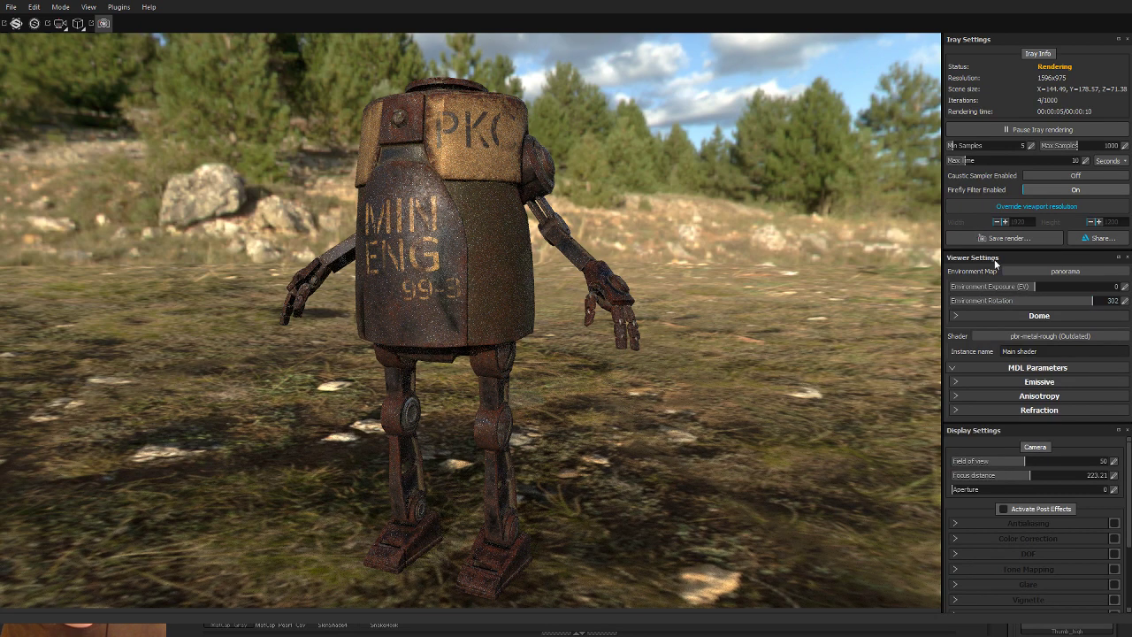
click(956, 315)
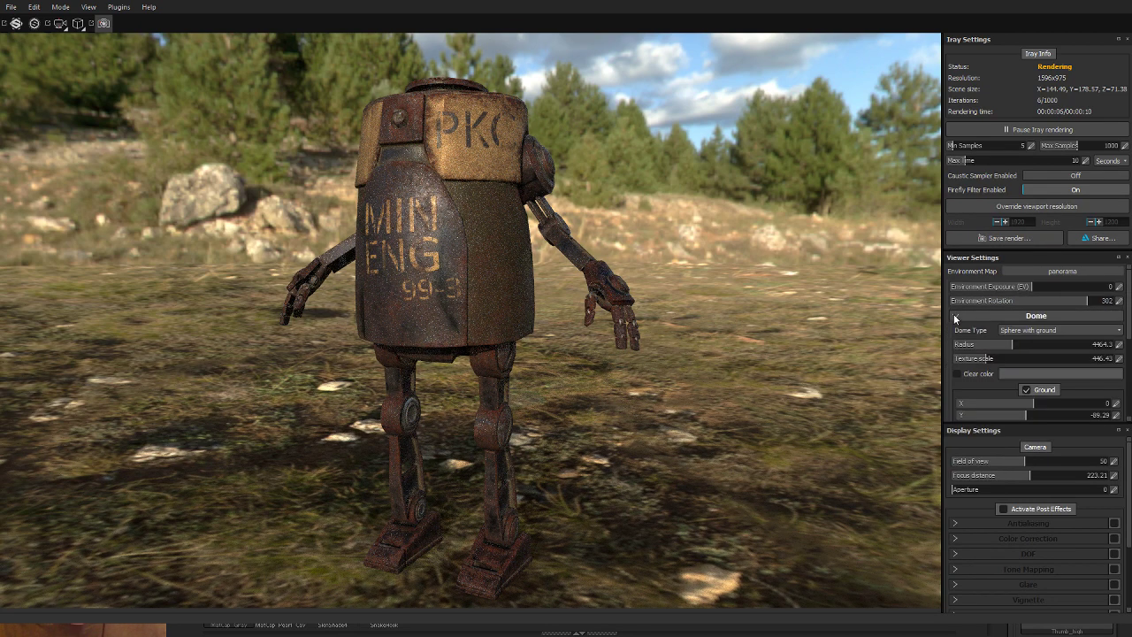
click(954, 314)
click(956, 315)
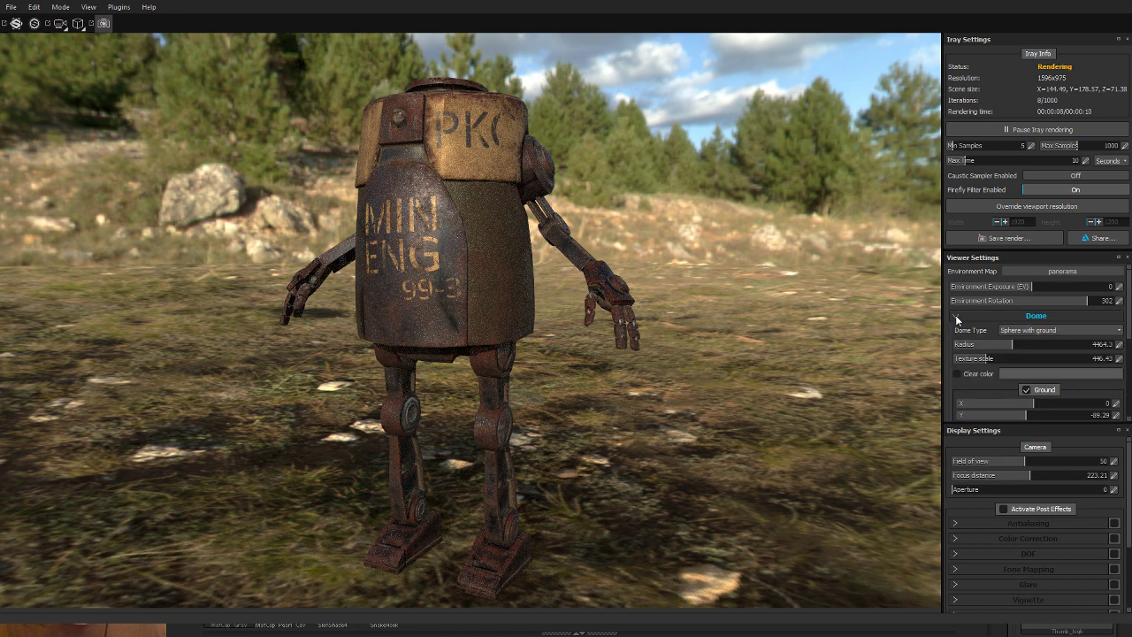
scroll(960, 374, down, 2)
click(958, 304)
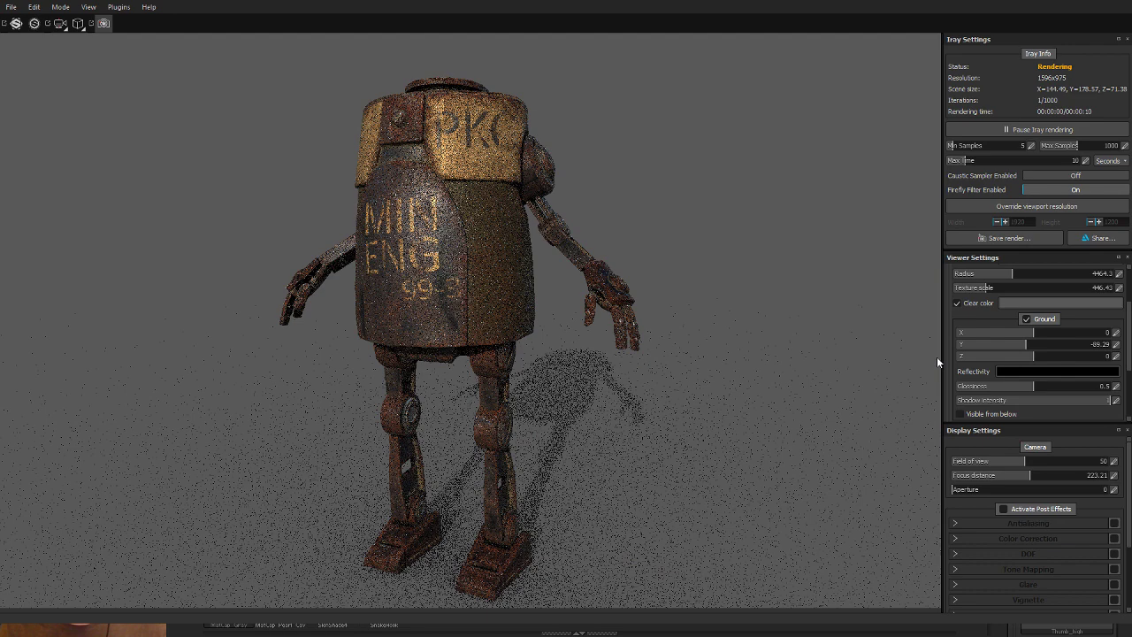
click(937, 358)
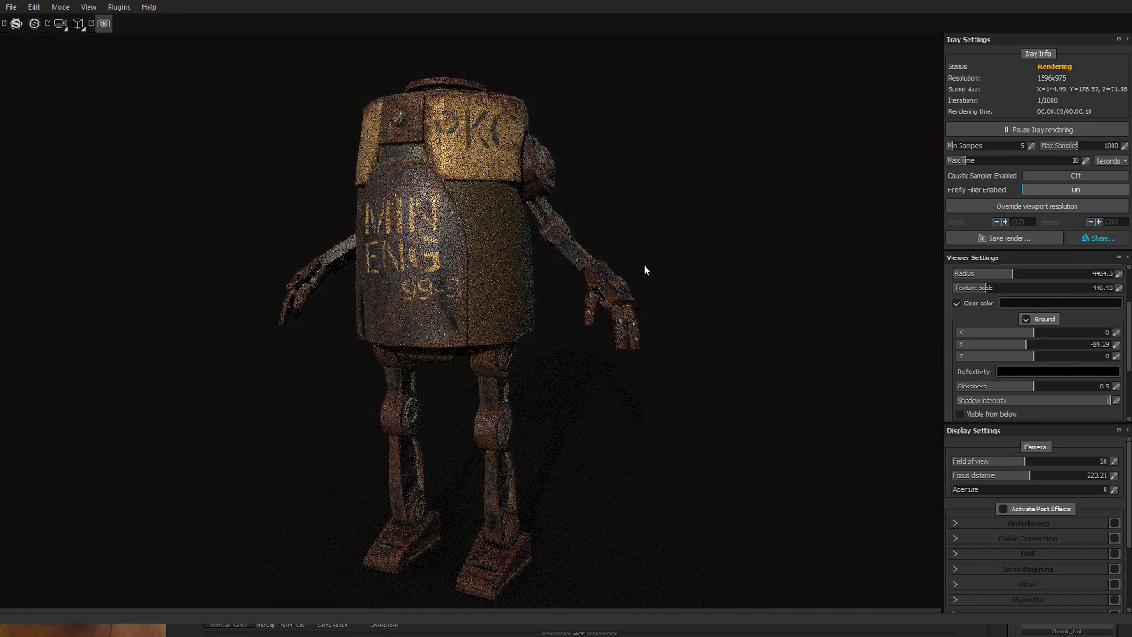
Lighten the dome's clear color to a dark grey and view the robot from its other side.
alt+drag(655, 265, 807, 261)
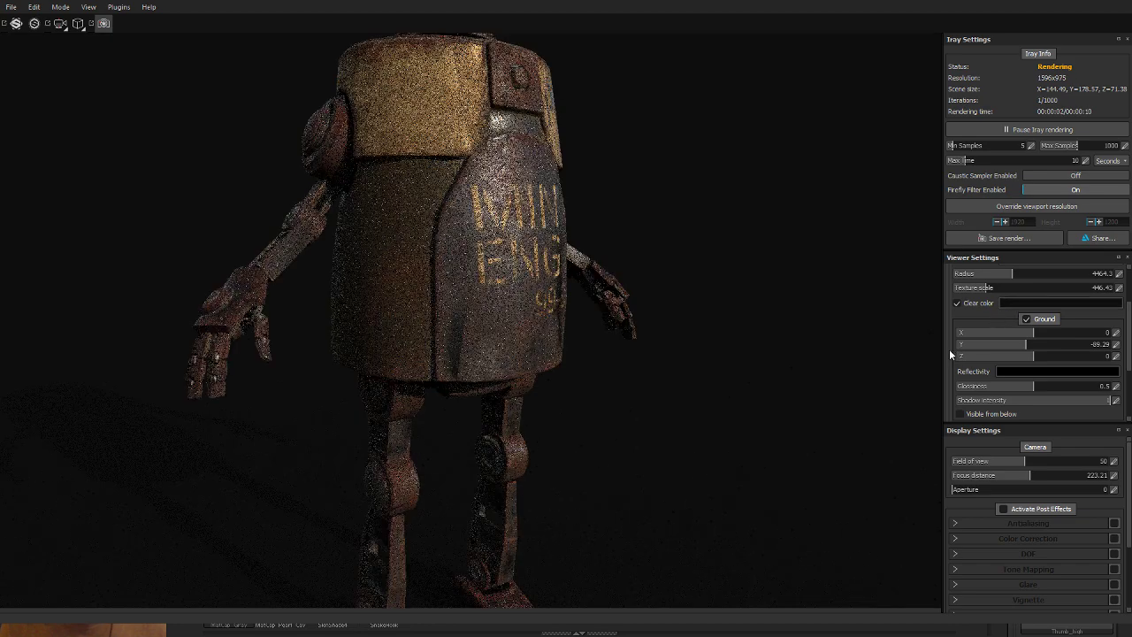
click(1086, 303)
click(950, 358)
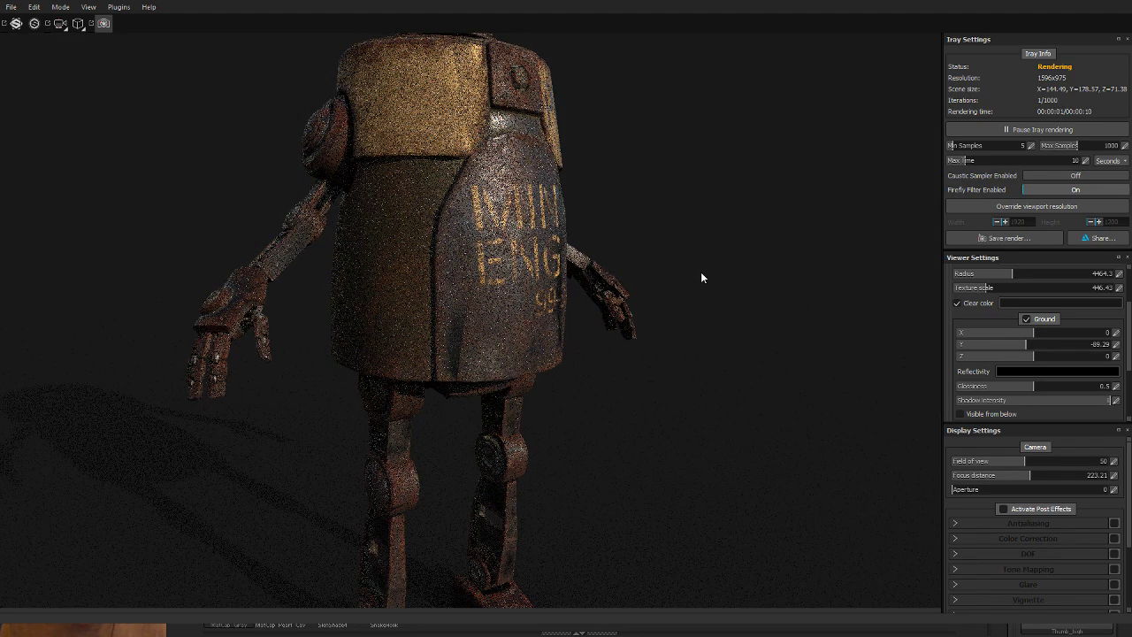
Reframe the robot, set the ground's reflectivity to light grey and raise its glossiness to 0.96.
alt+drag(701, 277, 721, 315)
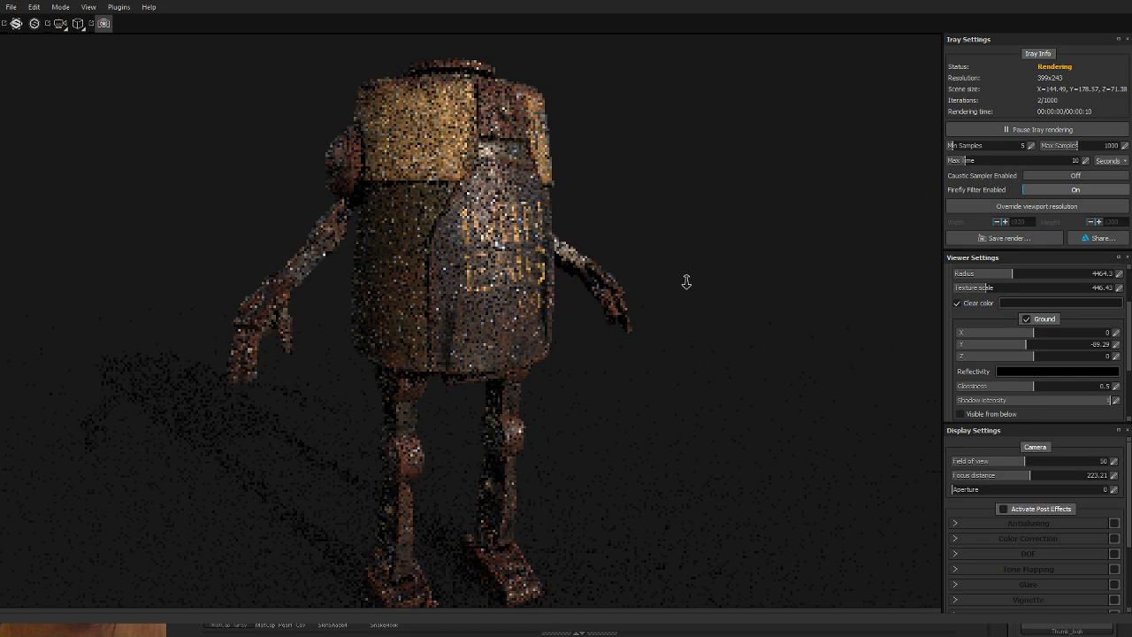
alt+drag(687, 281, 689, 287)
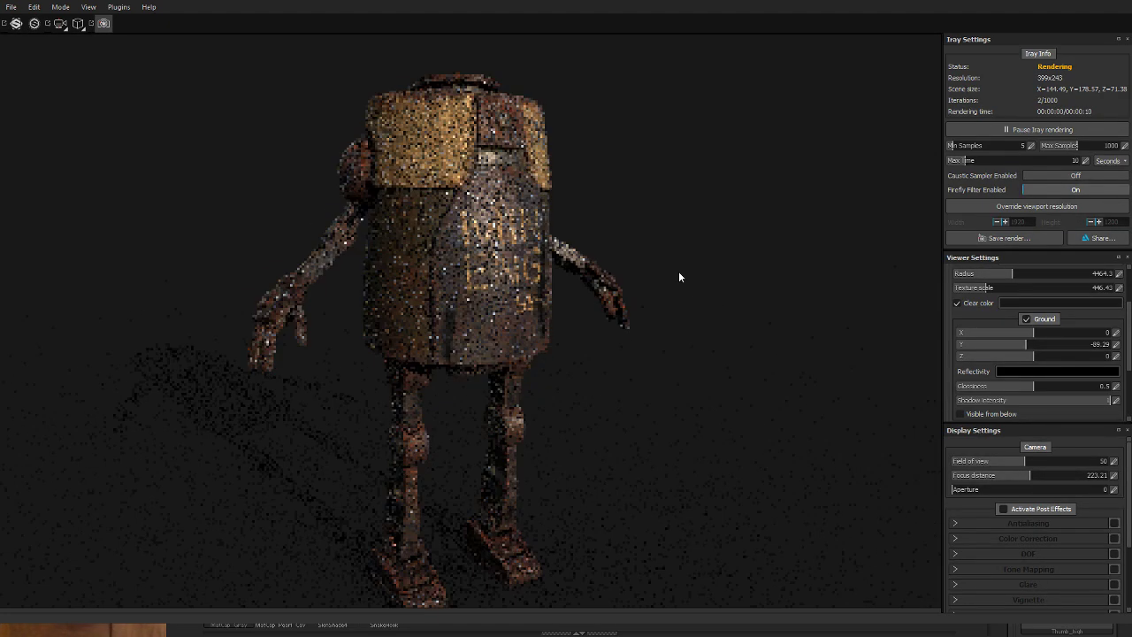
alt+drag(696, 245, 702, 273)
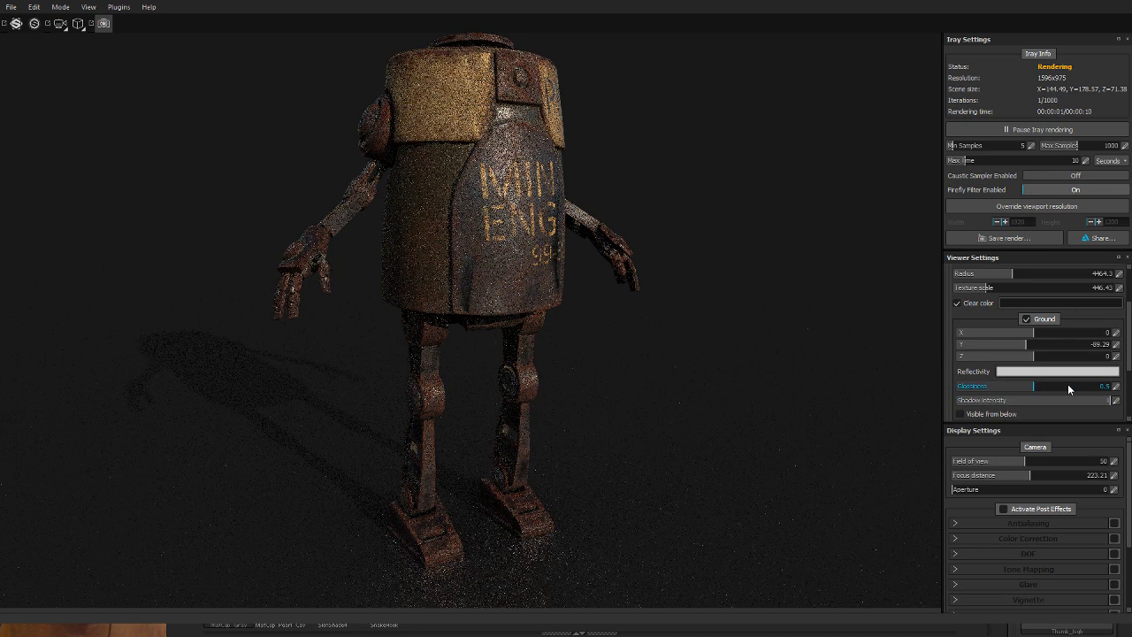
click(980, 392)
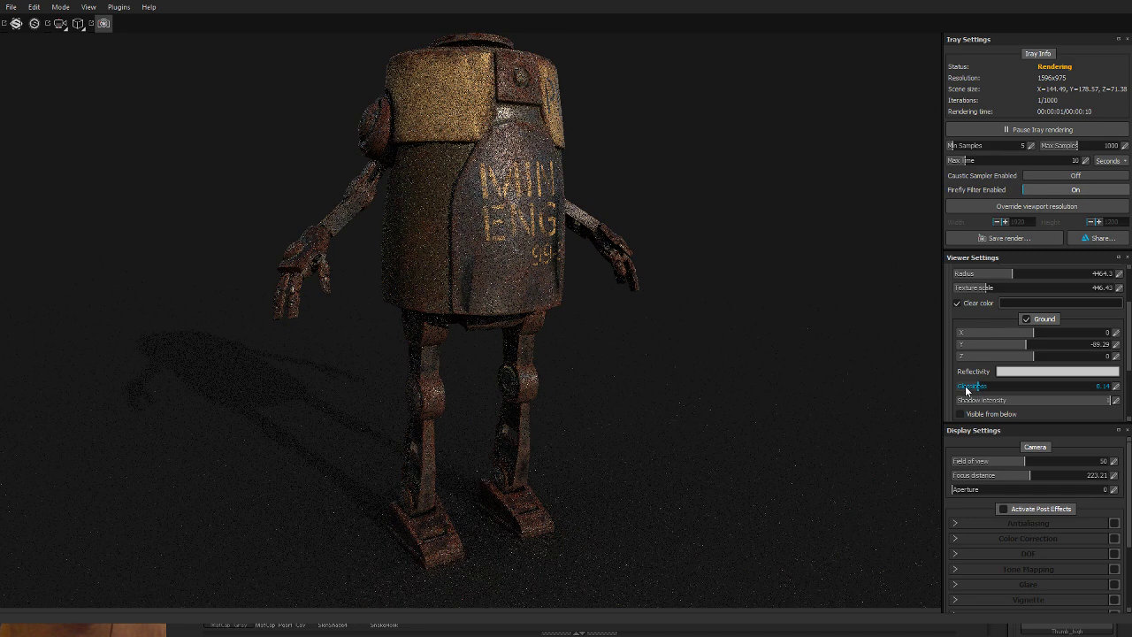
click(1104, 387)
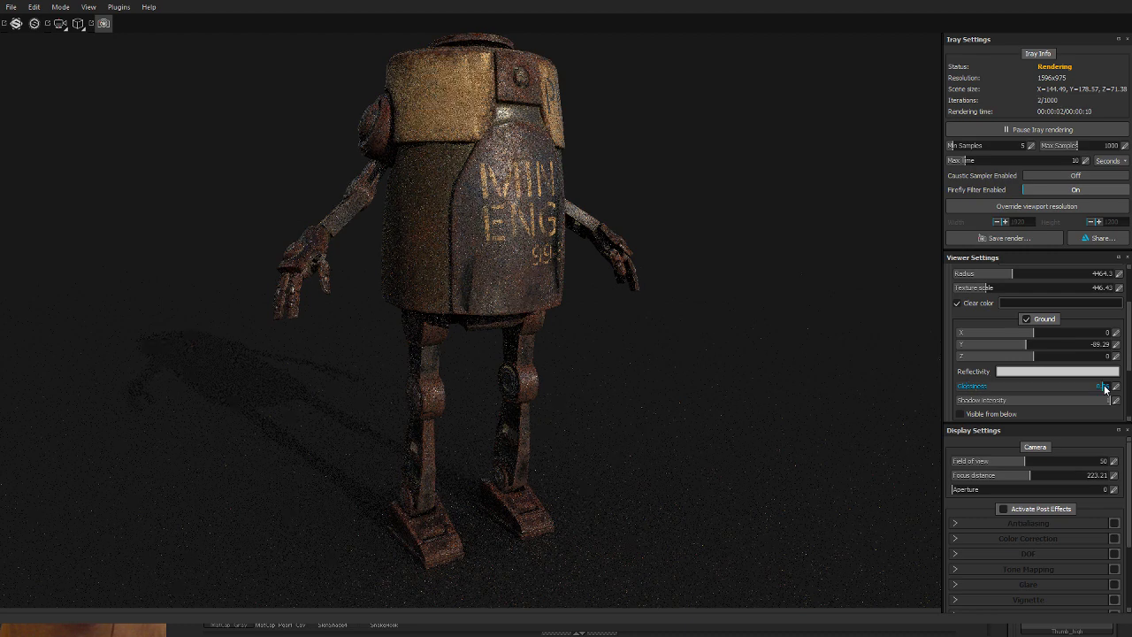
text(0.56)
key(Return)
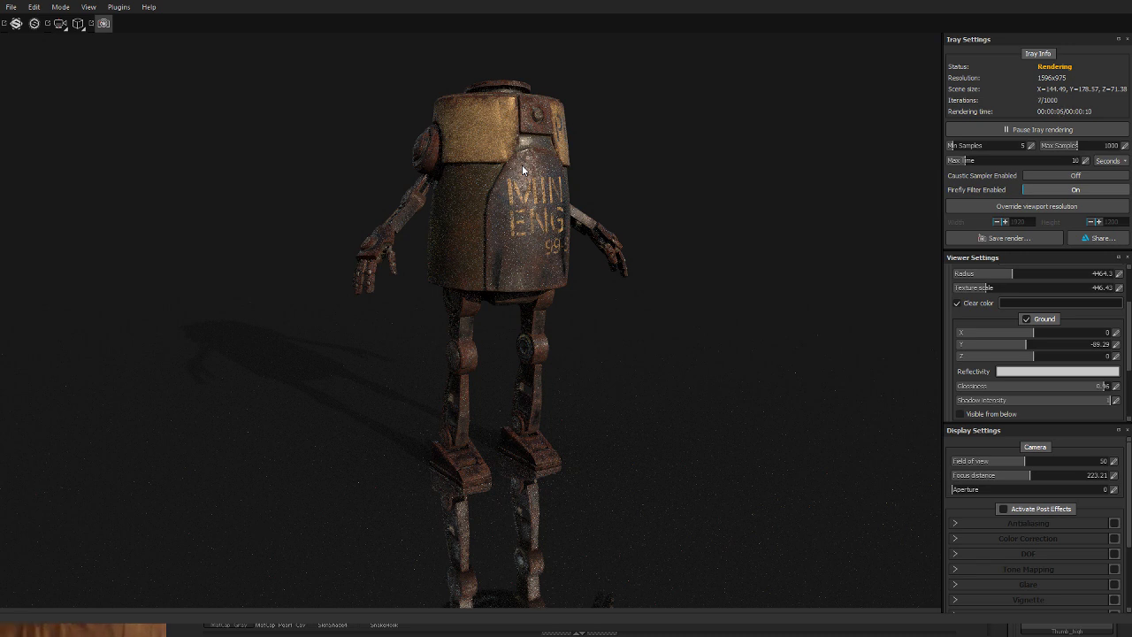
Turn off the clear color and use the bonifacio_street environment map with its rotation at 70.
scroll(1021, 299, up, 3)
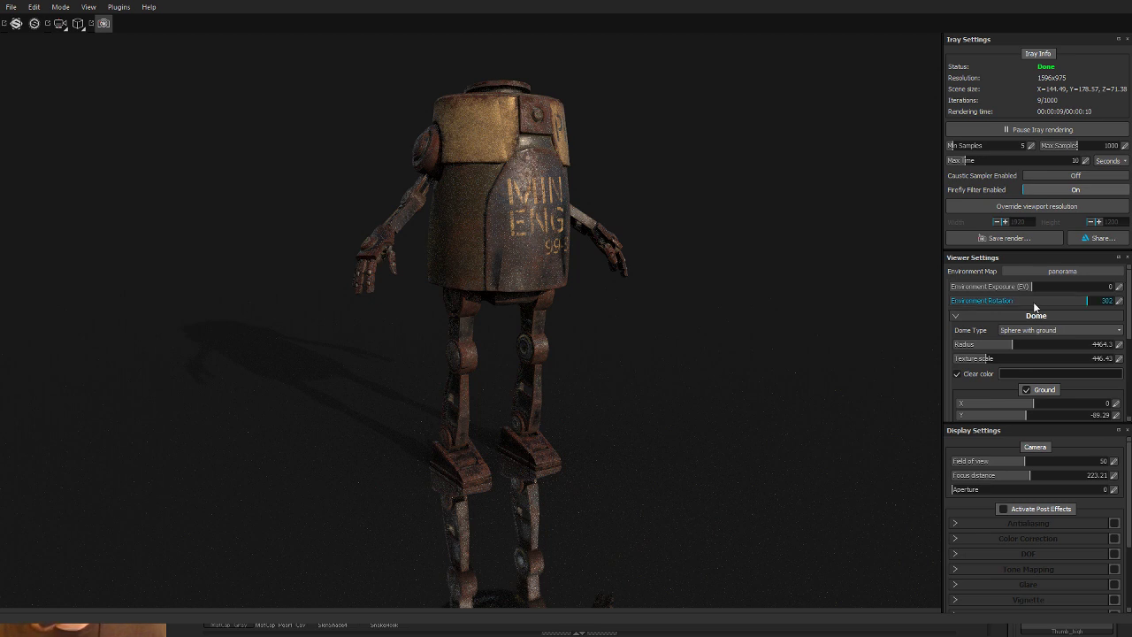
click(958, 373)
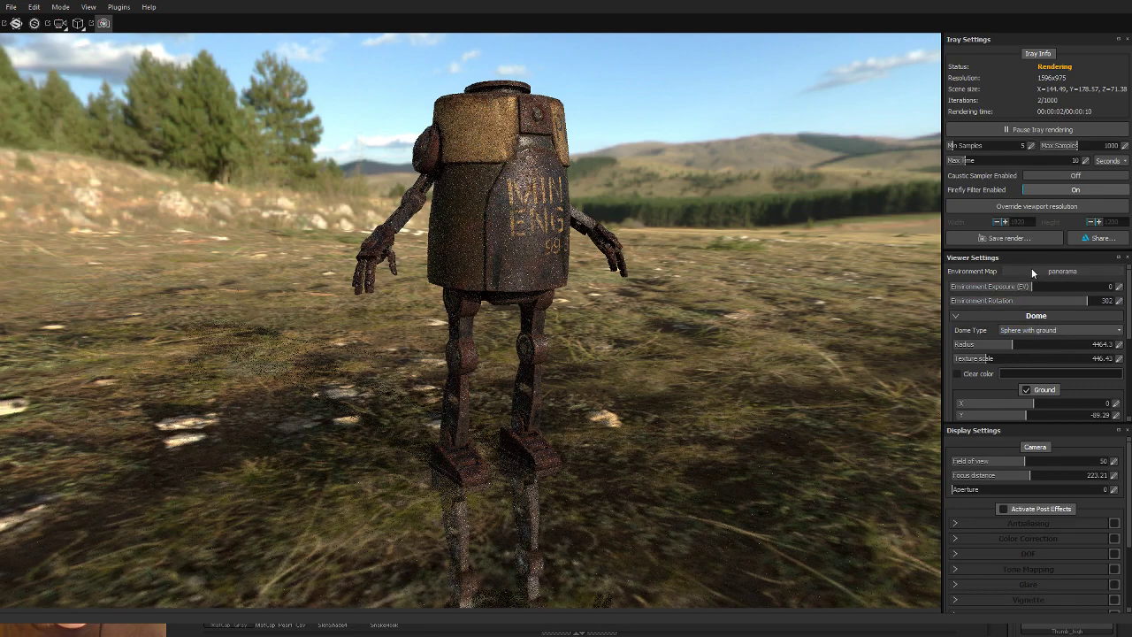
click(1017, 299)
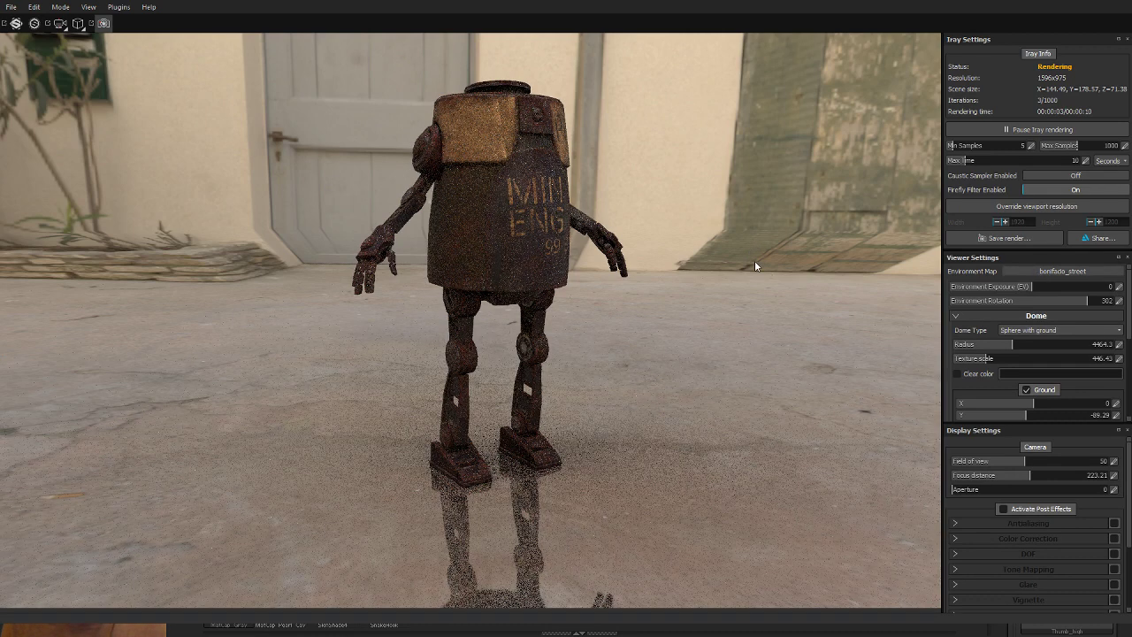
shift+right_drag(754, 266, 915, 264)
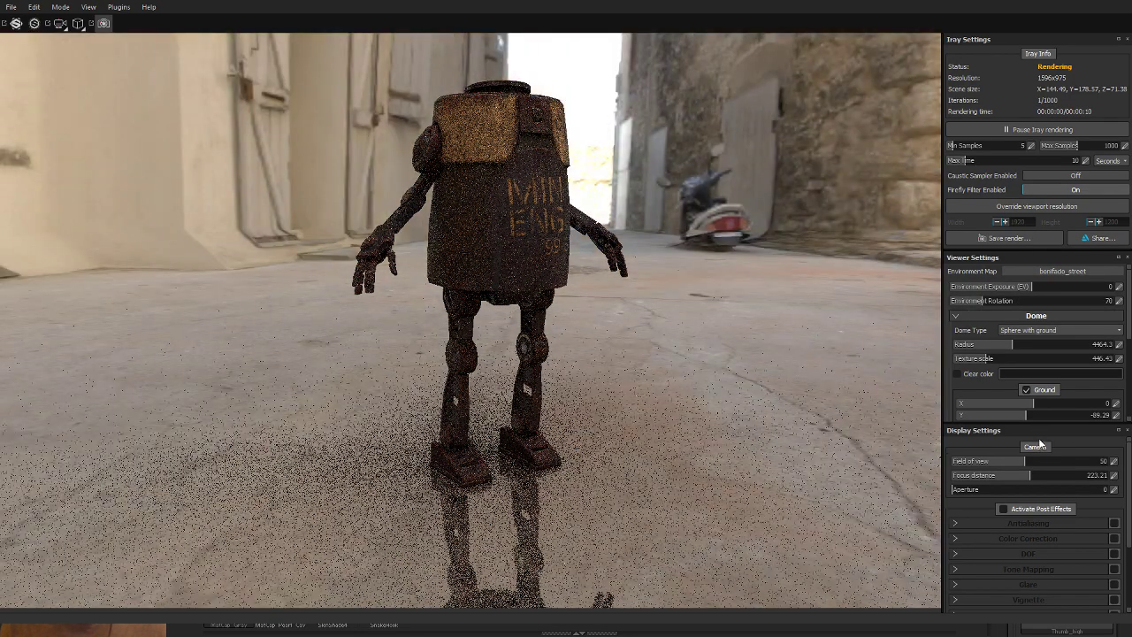
Switch the environment map to bus_garage.
click(1037, 447)
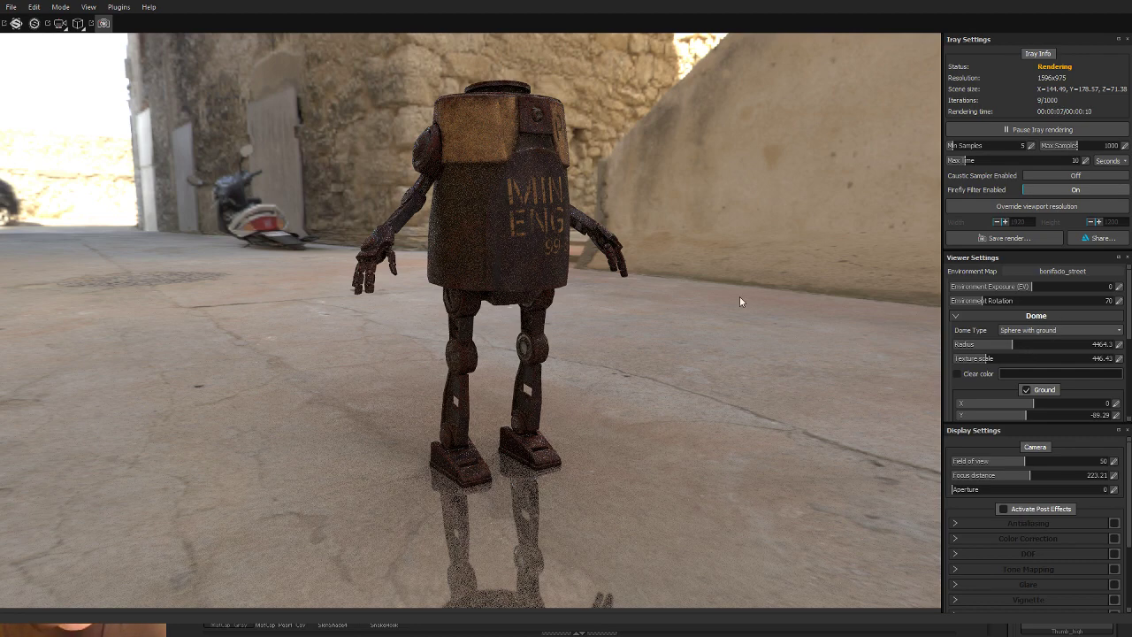
click(685, 276)
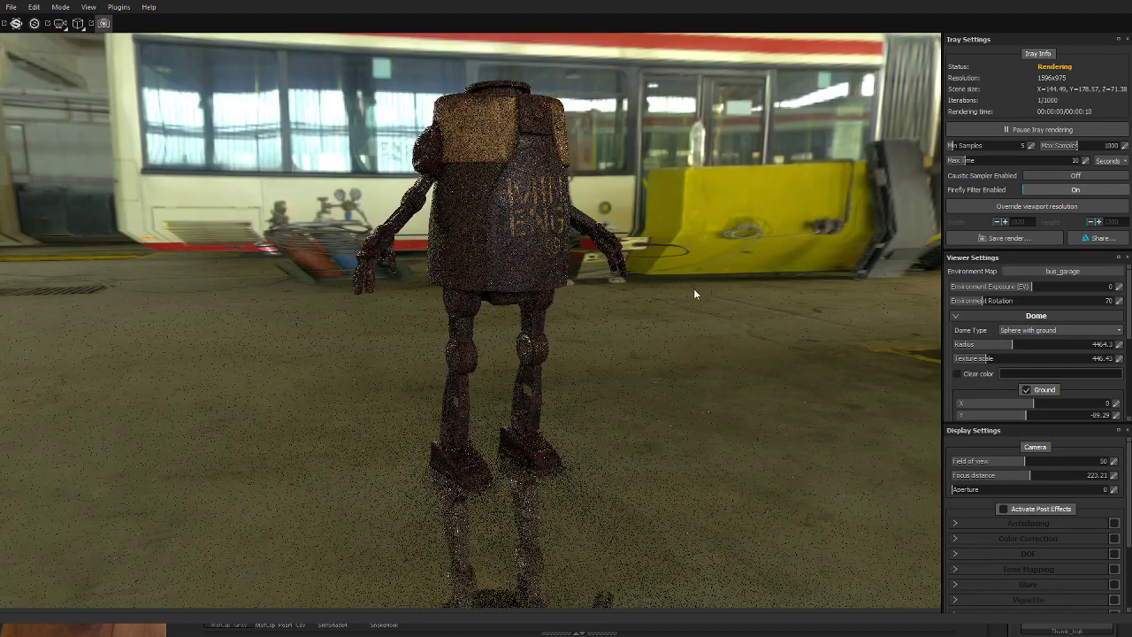